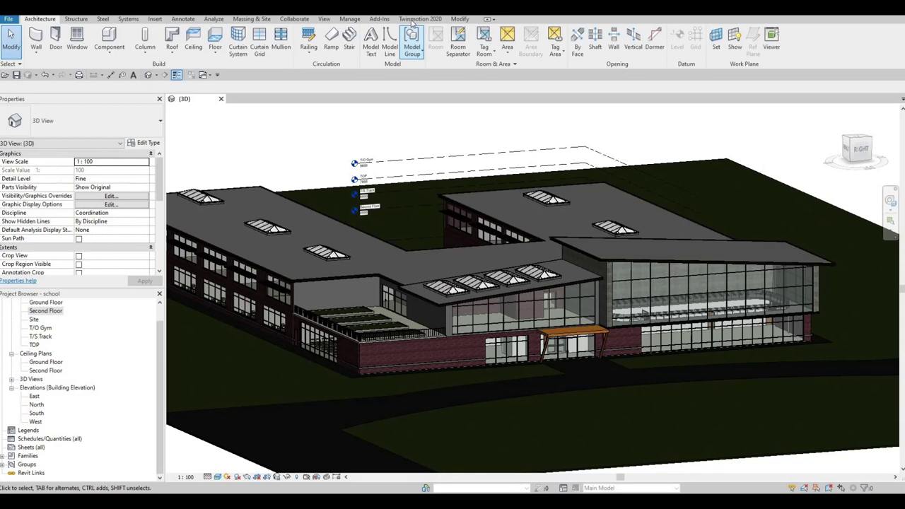
Step: Send the Revit school model to Twinmotion through a Direct Link, using the Existing project option
{"action": "left_click", "coordinate": [417, 19]}
{"action": "left_click", "coordinate": [21, 48]}
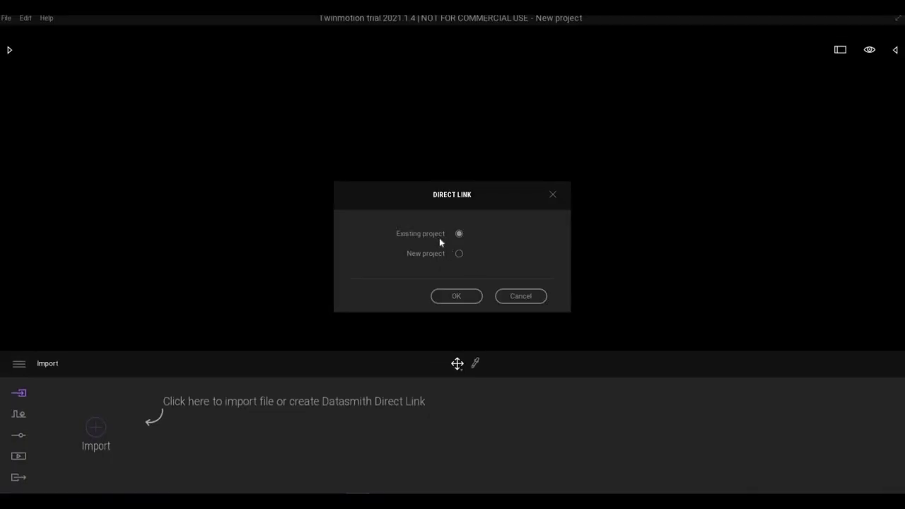
{"action": "left_click", "coordinate": [456, 297]}
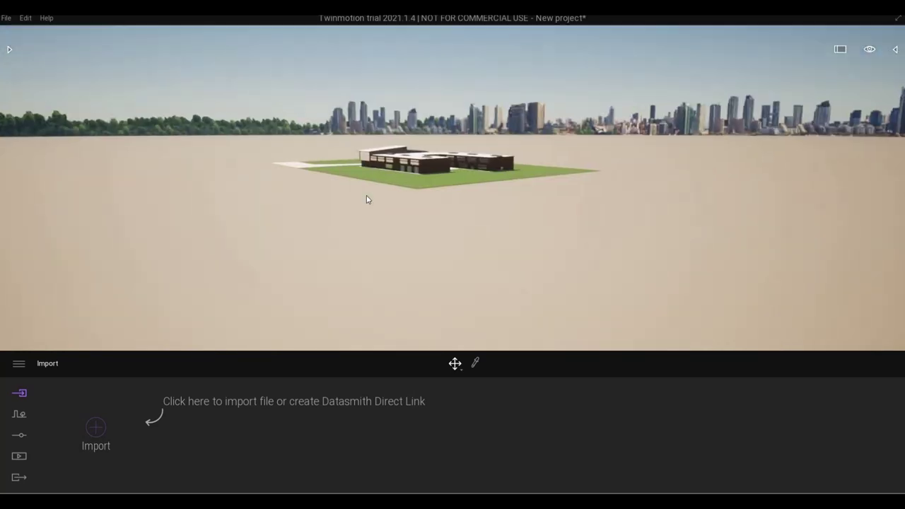
Step: Save the Twinmotion project as School in the Twinmotion File folder of the 2008 School project
{"action": "scroll", "coordinate": [366, 198], "scroll_direction": "up", "scroll_amount": 5}
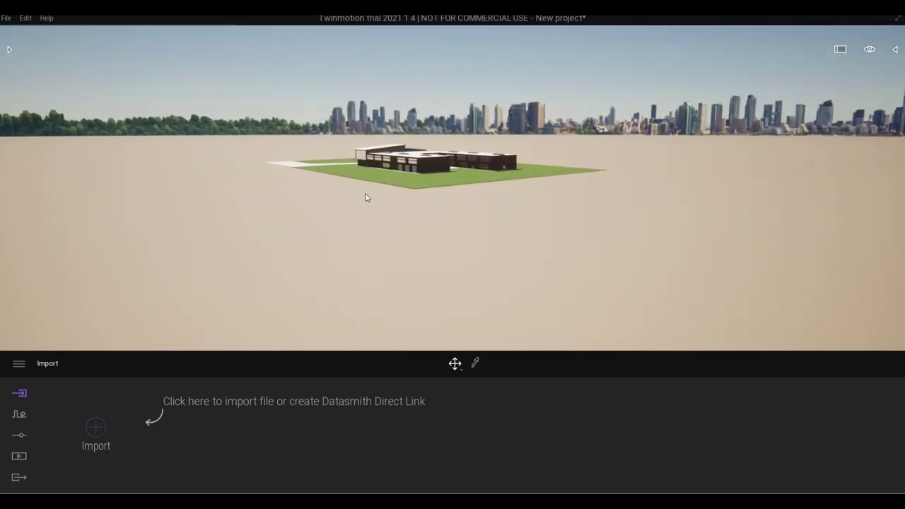
{"action": "scroll", "coordinate": [363, 199], "scroll_direction": "up", "scroll_amount": 5}
{"action": "middle_click_drag", "start_coordinate": [359, 202], "coordinate": [349, 220]}
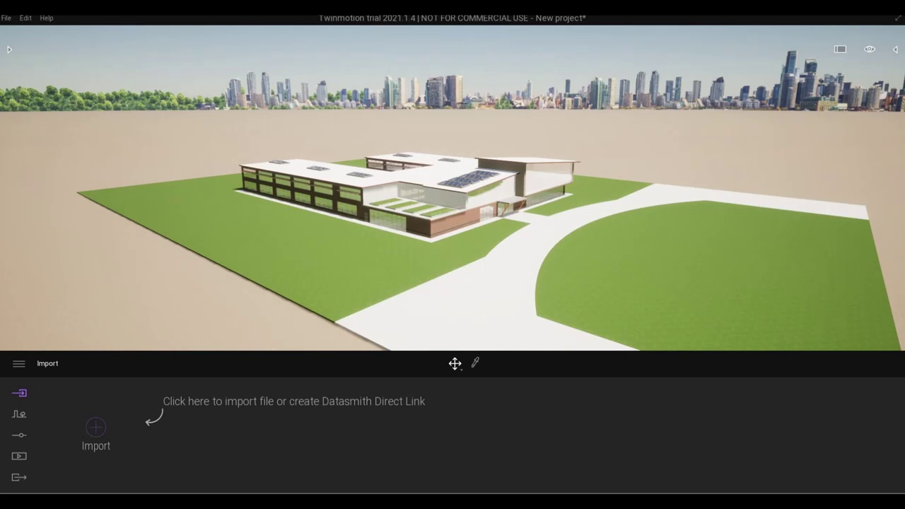
{"action": "left_click", "coordinate": [8, 19]}
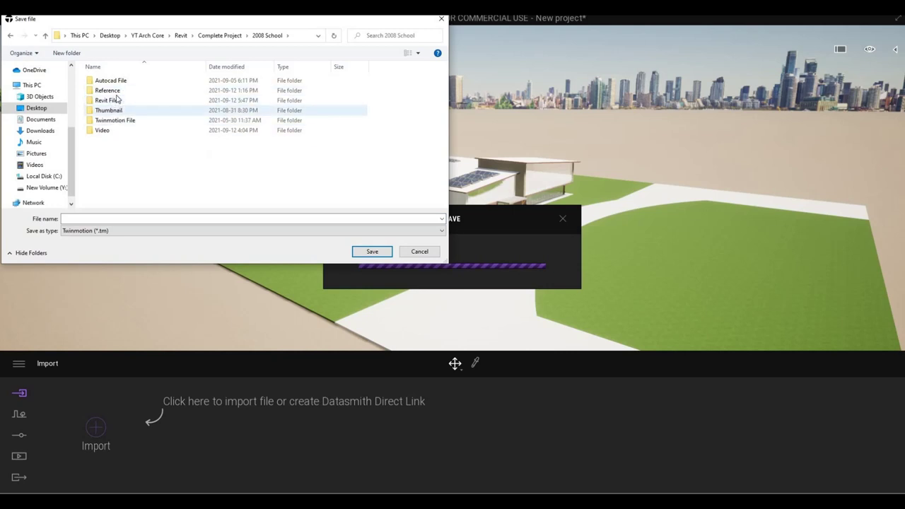
{"action": "double_click", "coordinate": [115, 120]}
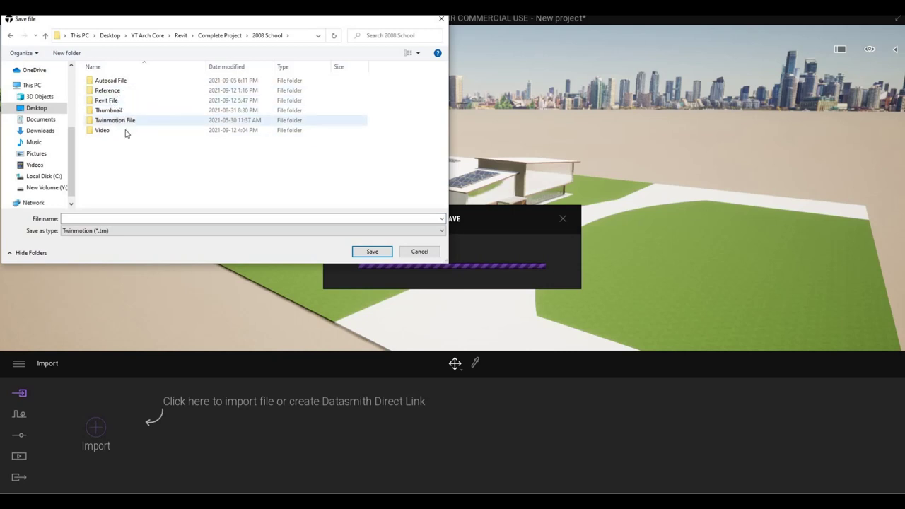
{"action": "left_click", "coordinate": [118, 216]}
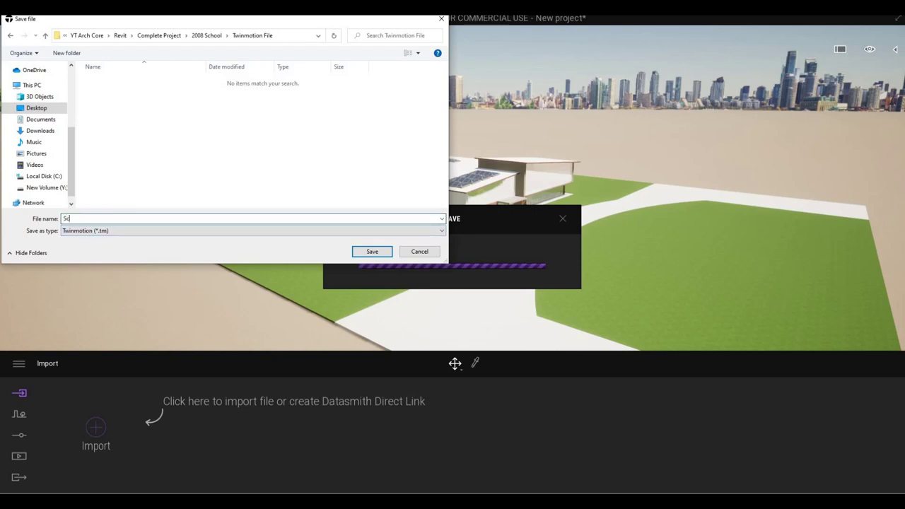
{"action": "left_click", "coordinate": [358, 256]}
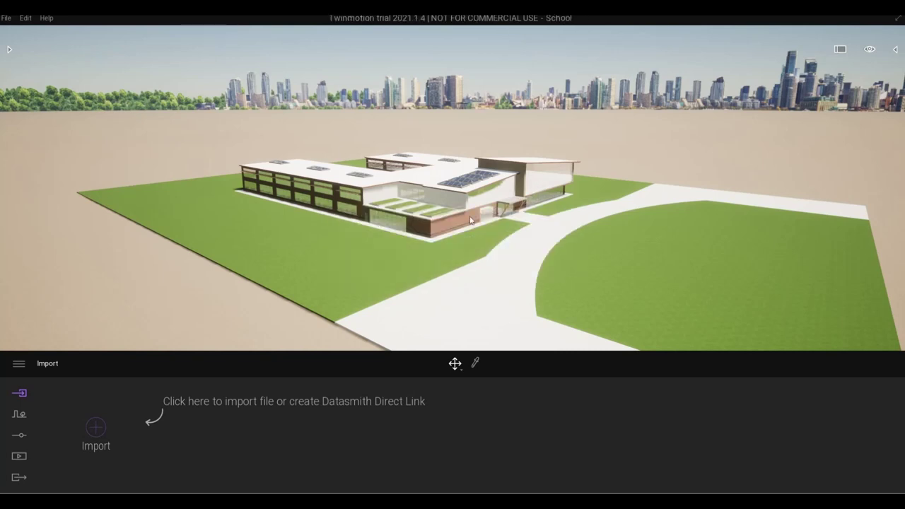
Step: Fly around the school to examine its brick front, roofs, skylights, rooftop terrace and glazed entrance side
{"action": "key", "text": "w"}
{"action": "right_click_drag", "start_coordinate": [460, 224], "coordinate": [339, 197]}
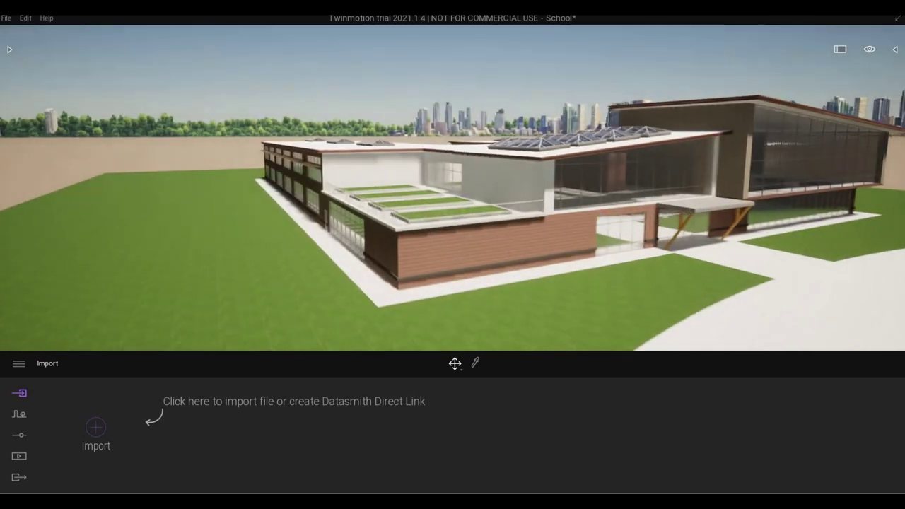
{"action": "key", "text": "q"}
{"action": "key", "text": "e"}
{"action": "key", "text": "d"}
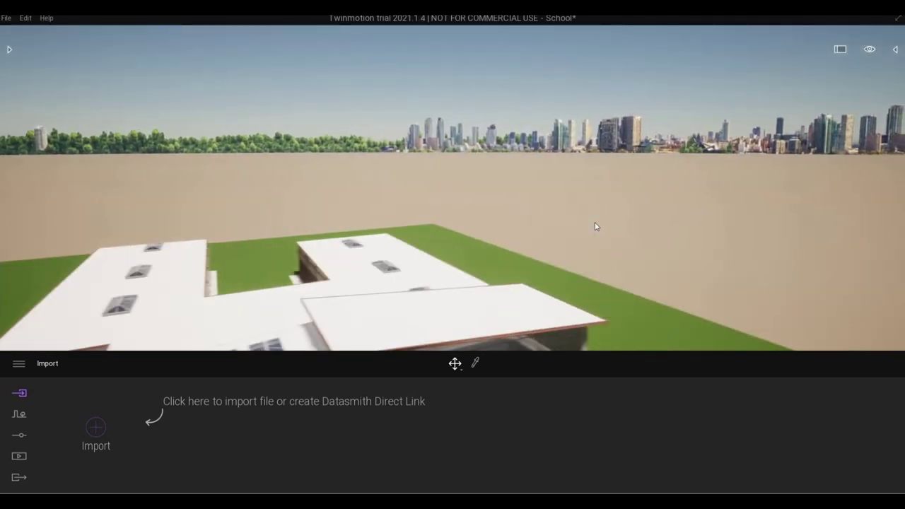
{"action": "key", "text": "s"}
{"action": "key", "text": "a"}
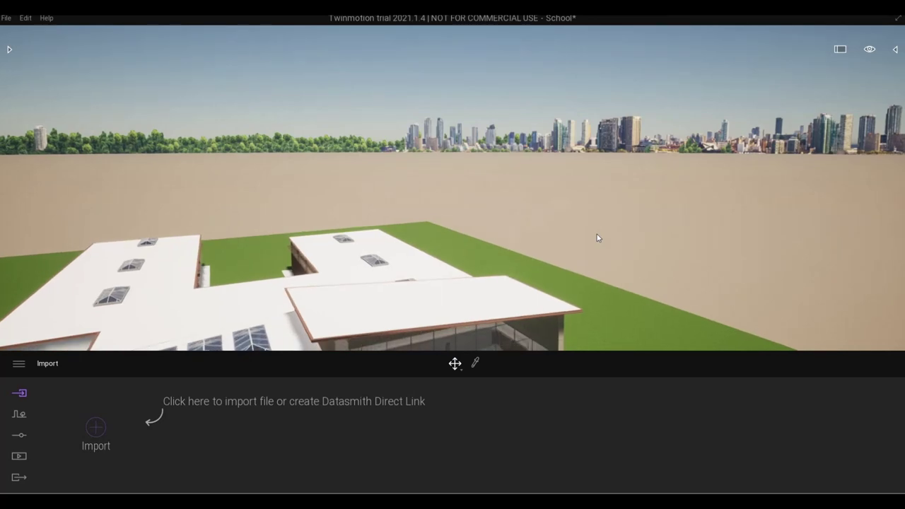
{"action": "key", "text": "q"}
{"action": "right_click_drag", "start_coordinate": [596, 239], "coordinate": [629, 239]}
{"action": "key", "text": "q"}
{"action": "key", "text": "a"}
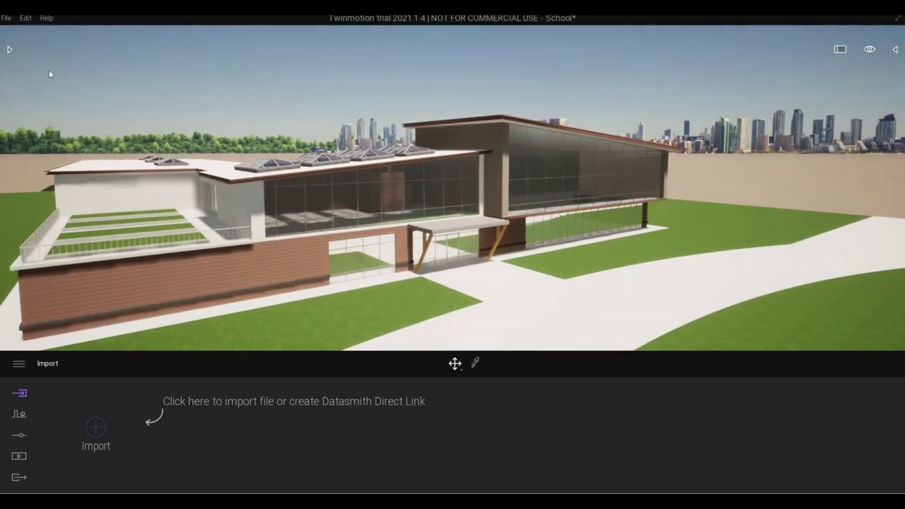
Step: Apply the Dark tinted glass material from the library to the school's glazing and set its opacity to 92%
{"action": "left_click", "coordinate": [10, 49]}
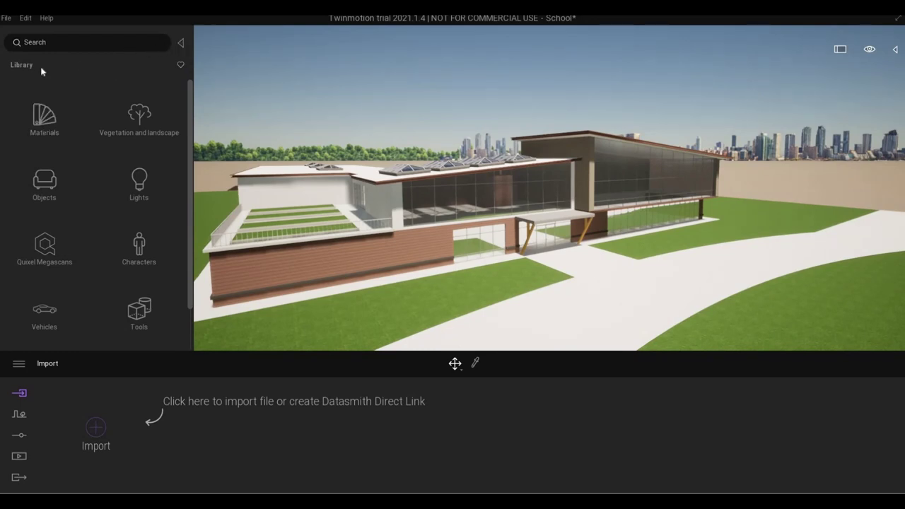
{"action": "left_click", "coordinate": [182, 44]}
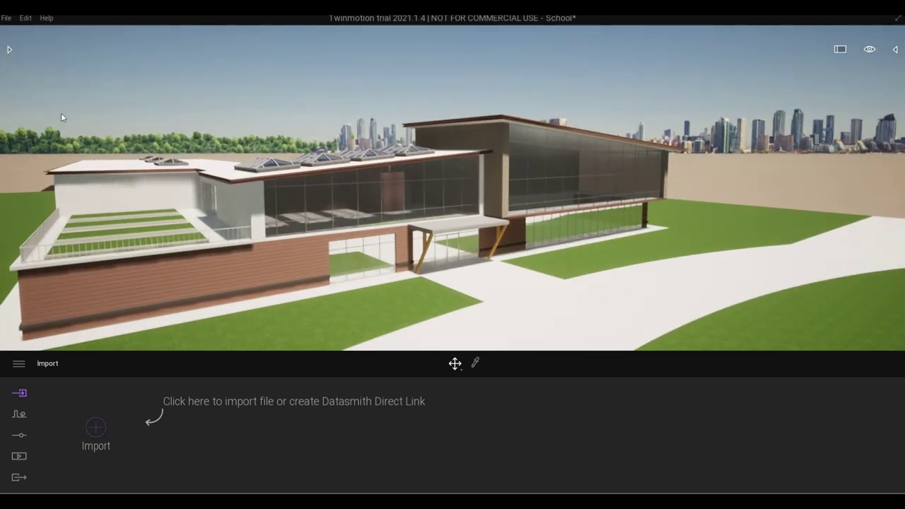
{"action": "left_click", "coordinate": [10, 50]}
{"action": "left_click", "coordinate": [69, 129]}
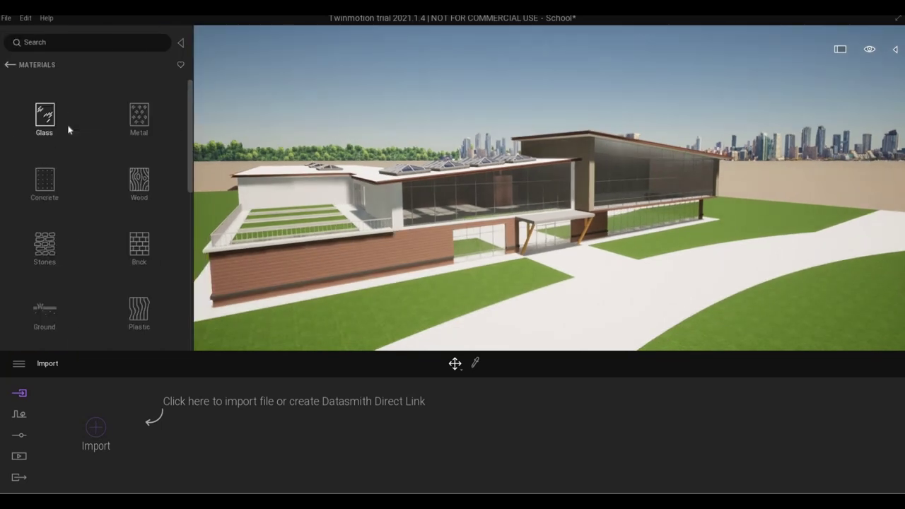
{"action": "left_click", "coordinate": [57, 127]}
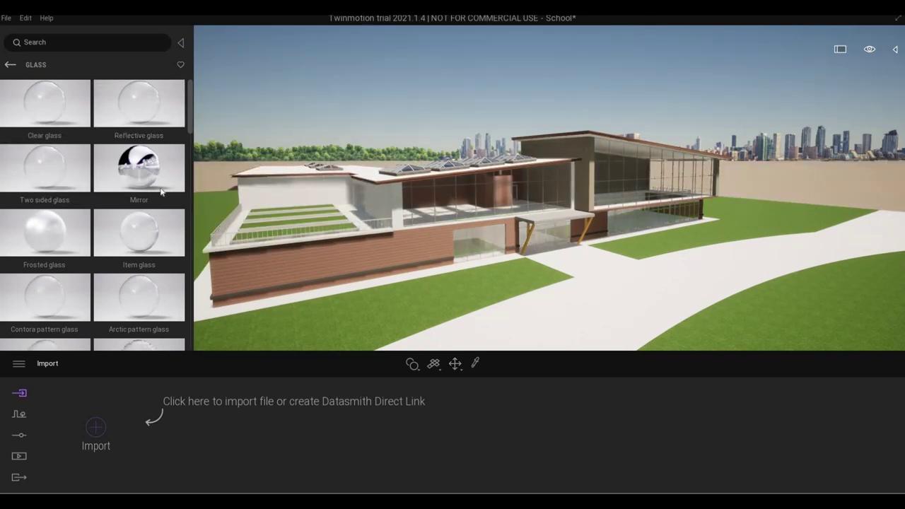
{"action": "scroll", "coordinate": [178, 144], "scroll_direction": "down", "scroll_amount": 2}
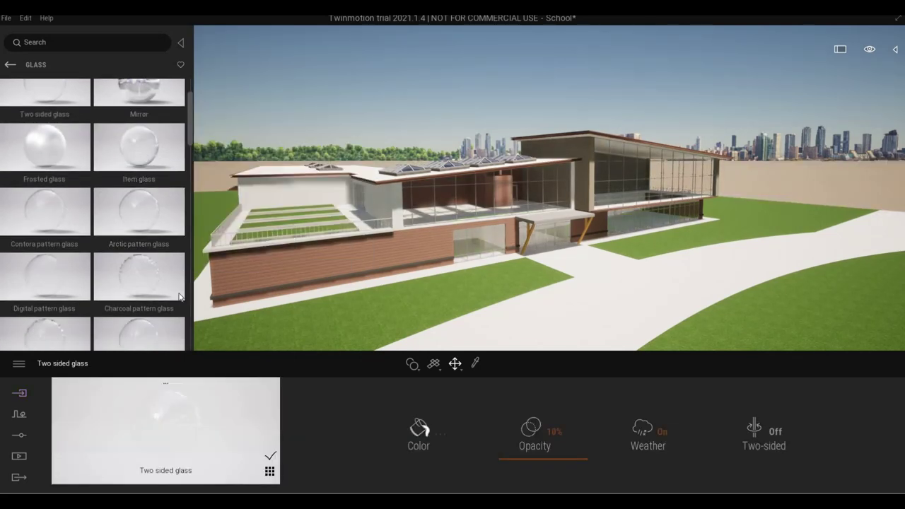
{"action": "scroll", "coordinate": [180, 296], "scroll_direction": "down", "scroll_amount": 15}
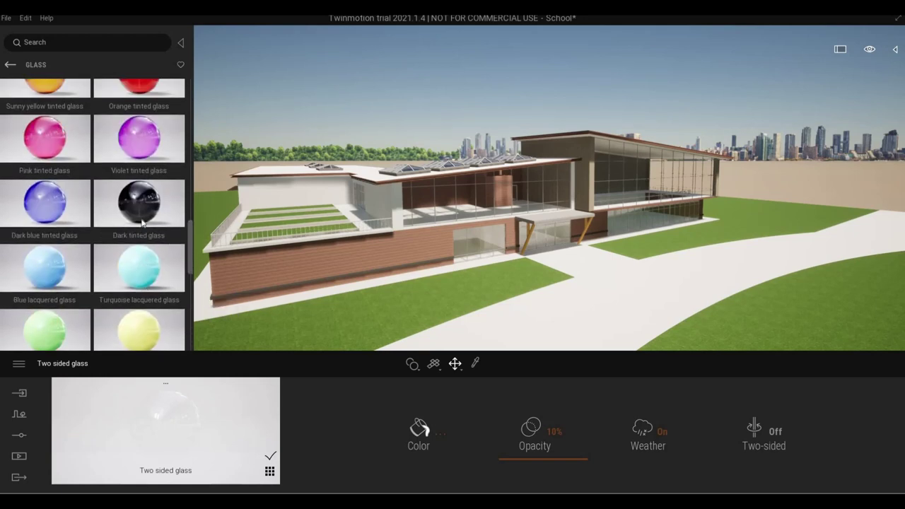
{"action": "left_click_drag", "start_coordinate": [142, 223], "coordinate": [411, 210]}
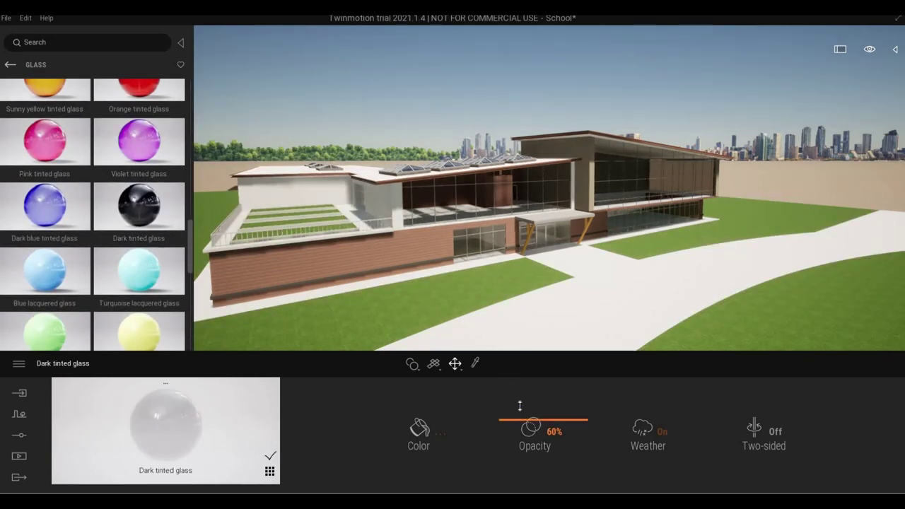
{"action": "left_click_drag", "start_coordinate": [519, 405], "coordinate": [528, 388]}
Step: Apply Poured concrete 03 to the tall wall between the two glazed facades near the entrance and set its scale to 2.47
{"action": "middle_click_drag", "start_coordinate": [589, 273], "coordinate": [588, 273], "text": "shift"}
{"action": "right_click_drag", "start_coordinate": [589, 274], "coordinate": [582, 283]}
{"action": "key", "text": "w"}
{"action": "key", "text": "w"}
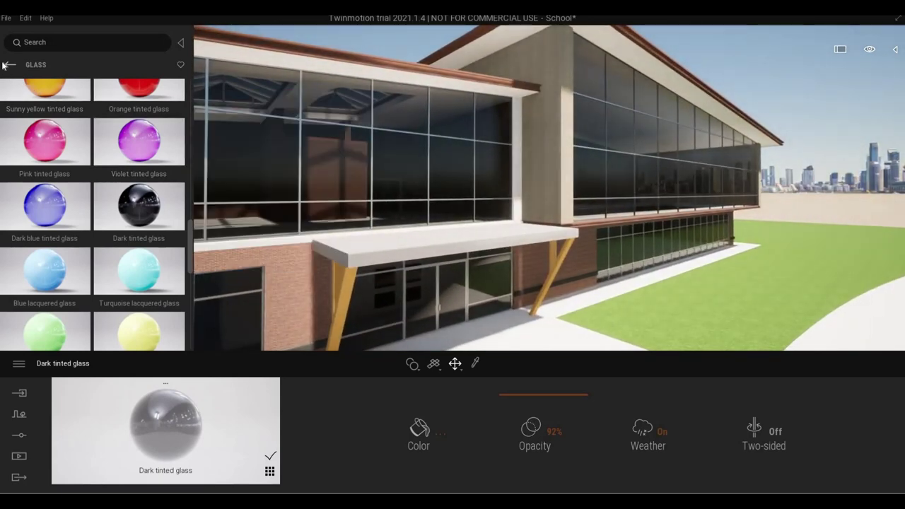
{"action": "left_click", "coordinate": [9, 65]}
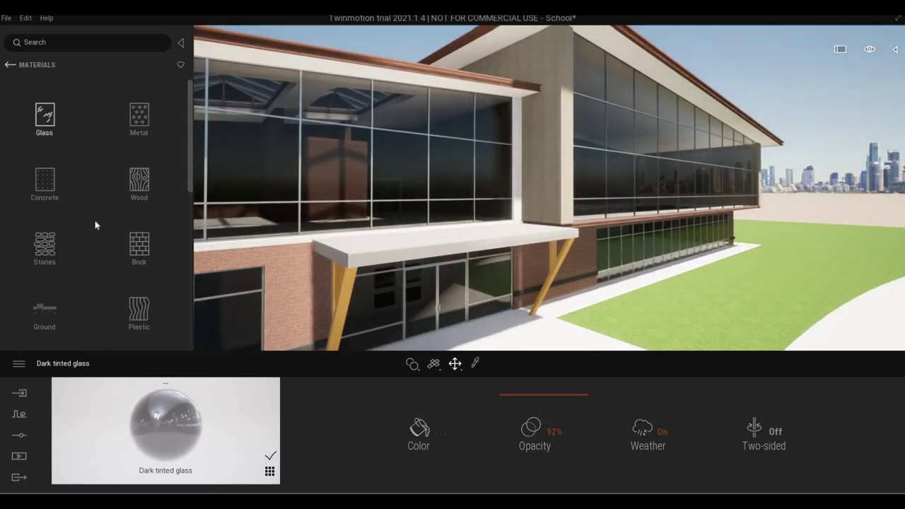
{"action": "left_click", "coordinate": [42, 183]}
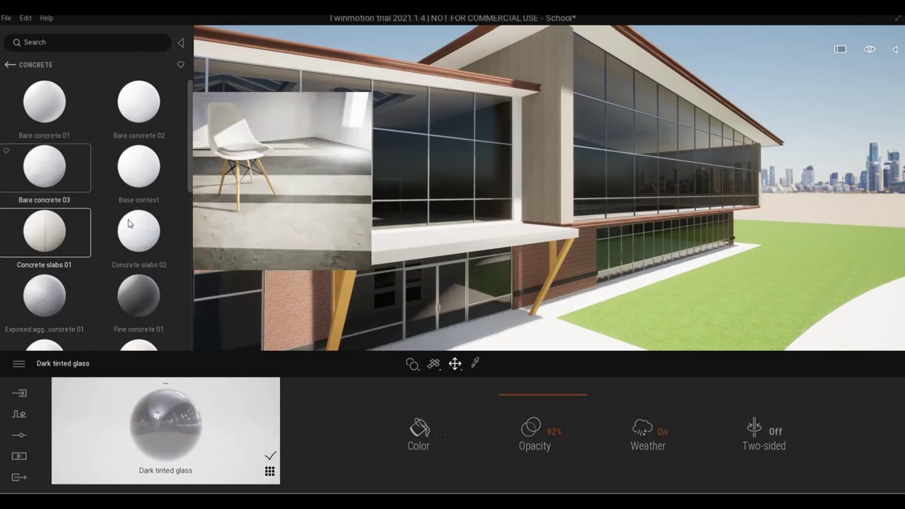
{"action": "scroll", "coordinate": [86, 243], "scroll_direction": "down", "scroll_amount": 3}
{"action": "scroll", "coordinate": [83, 240], "scroll_direction": "down", "scroll_amount": 3}
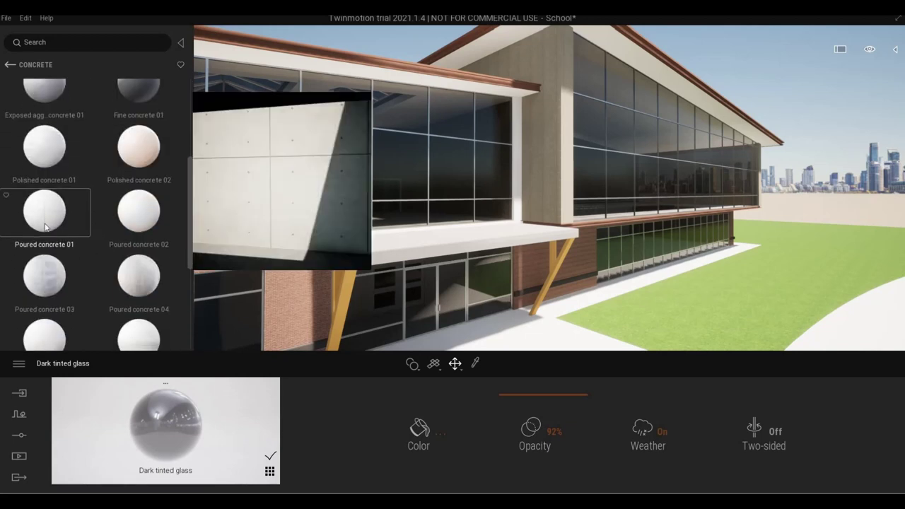
{"action": "left_click_drag", "start_coordinate": [48, 227], "coordinate": [51, 256]}
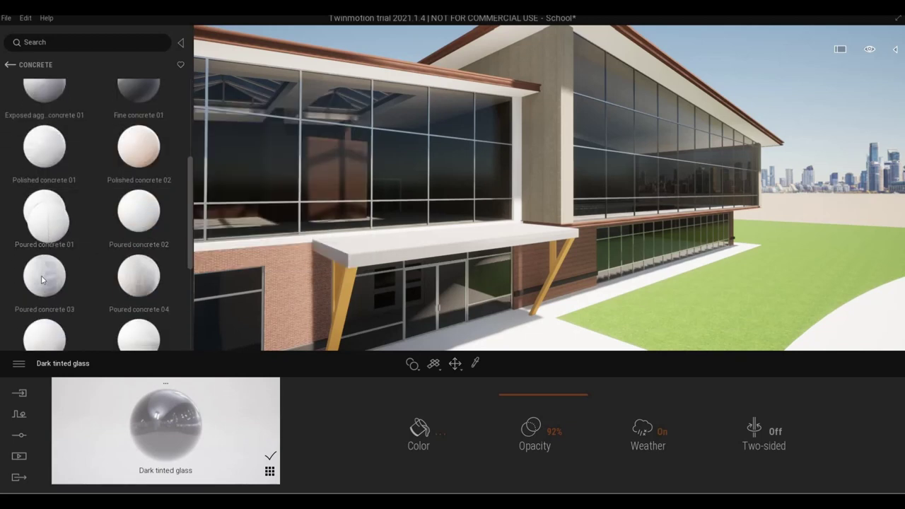
{"action": "left_click_drag", "start_coordinate": [535, 146], "coordinate": [525, 149]}
{"action": "left_click_drag", "start_coordinate": [581, 426], "coordinate": [584, 414]}
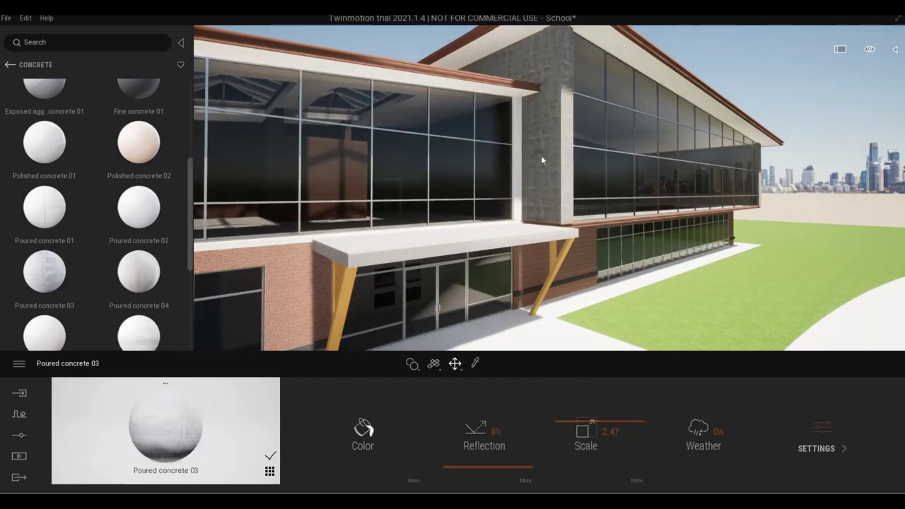
Step: Inspect the concrete texture on the tall wall near the entrance and set its scale to 3.02
{"action": "scroll", "coordinate": [580, 162], "scroll_direction": "up", "scroll_amount": 6}
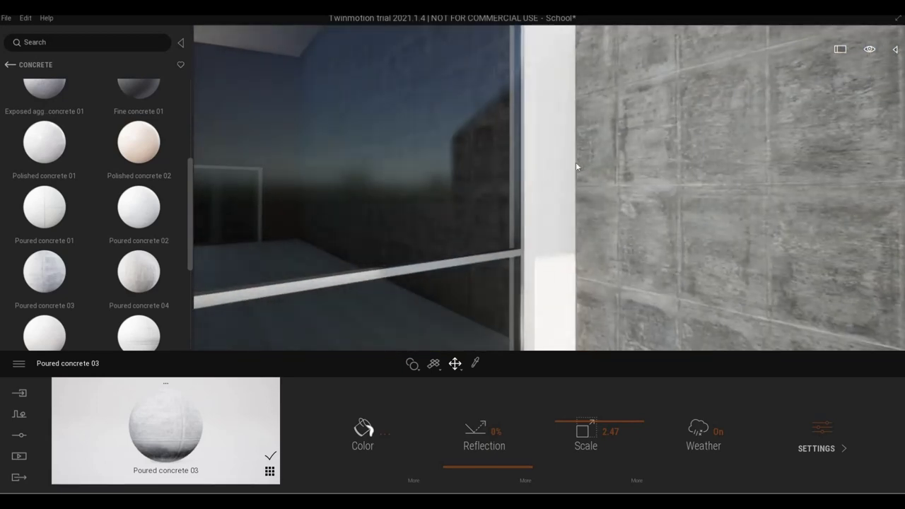
{"action": "scroll", "coordinate": [518, 166], "scroll_direction": "down", "scroll_amount": 10}
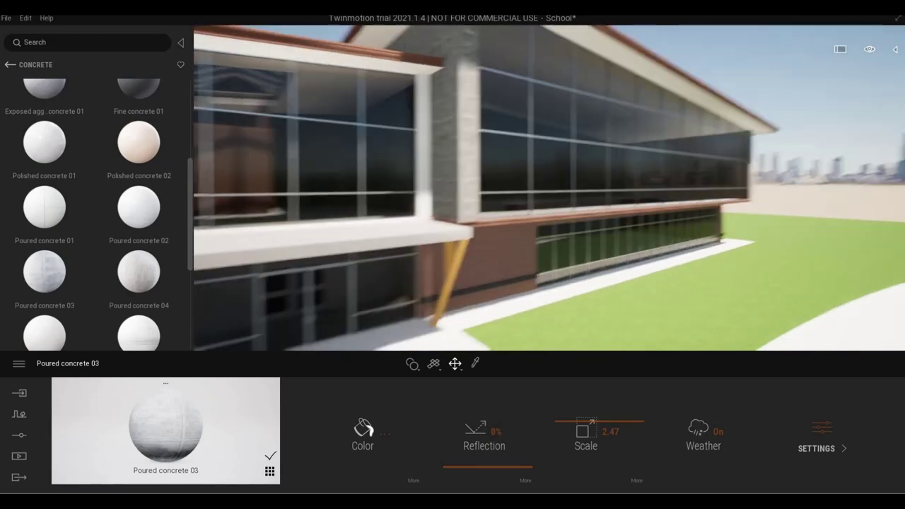
{"action": "right_click_drag", "start_coordinate": [558, 169], "coordinate": [576, 191]}
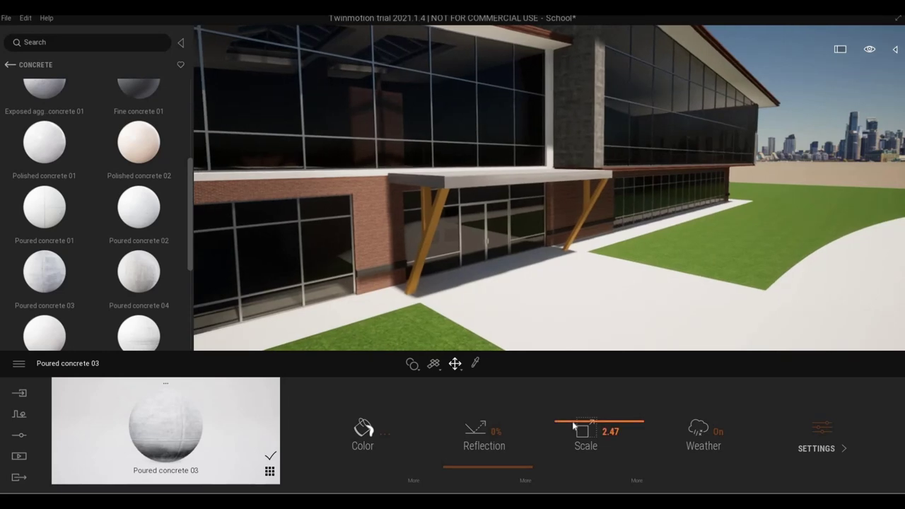
{"action": "left_click_drag", "start_coordinate": [574, 423], "coordinate": [575, 417]}
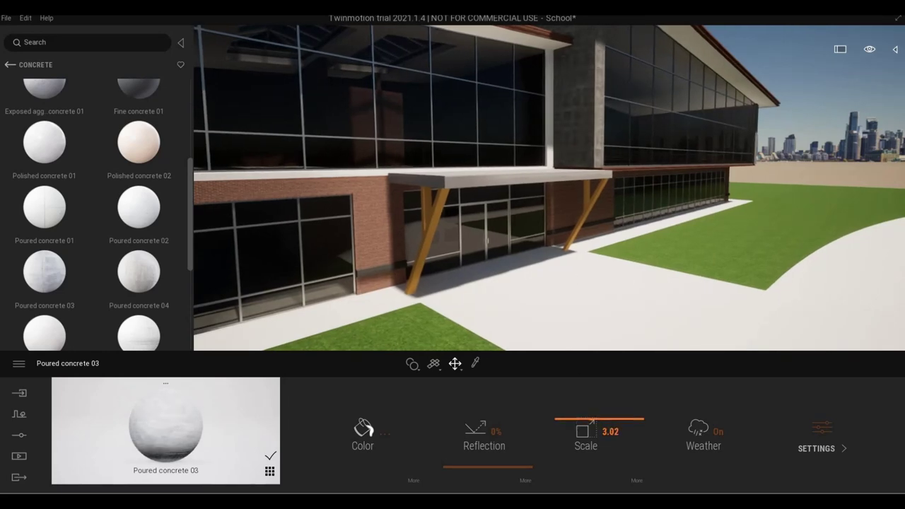
{"action": "right_click_drag", "start_coordinate": [581, 274], "coordinate": [549, 207]}
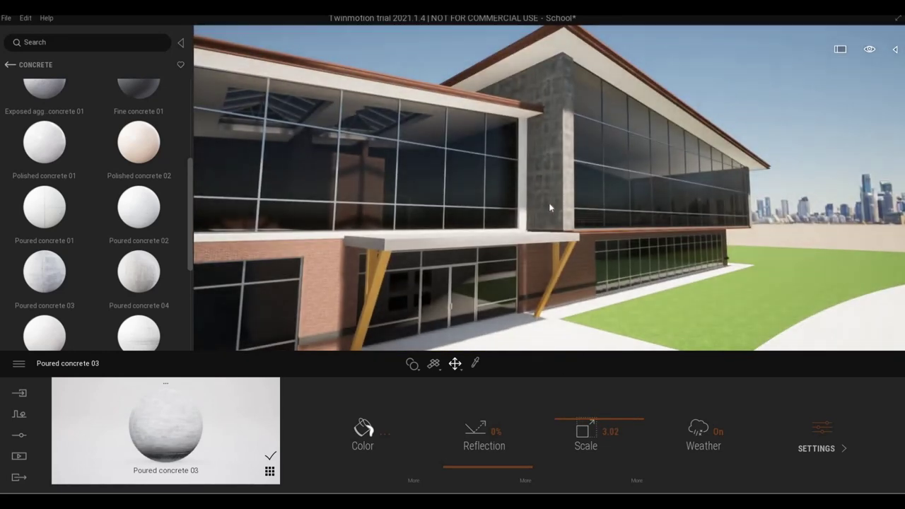
Step: Examine the brick ground-floor wall and the white upper walls from the entrance along to the terrace corner
{"action": "right_click_drag", "start_coordinate": [488, 215], "coordinate": [297, 212]}
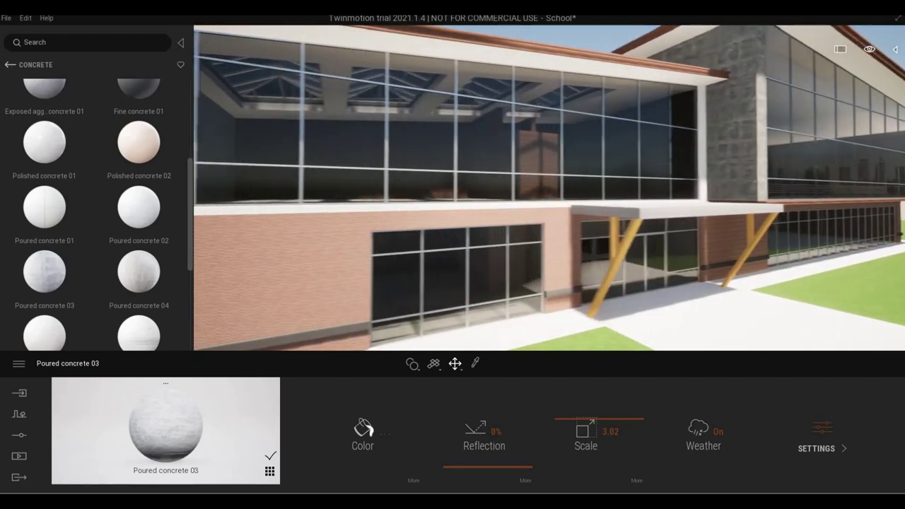
{"action": "key", "text": "s"}
{"action": "right_click_drag", "start_coordinate": [519, 210], "coordinate": [448, 208]}
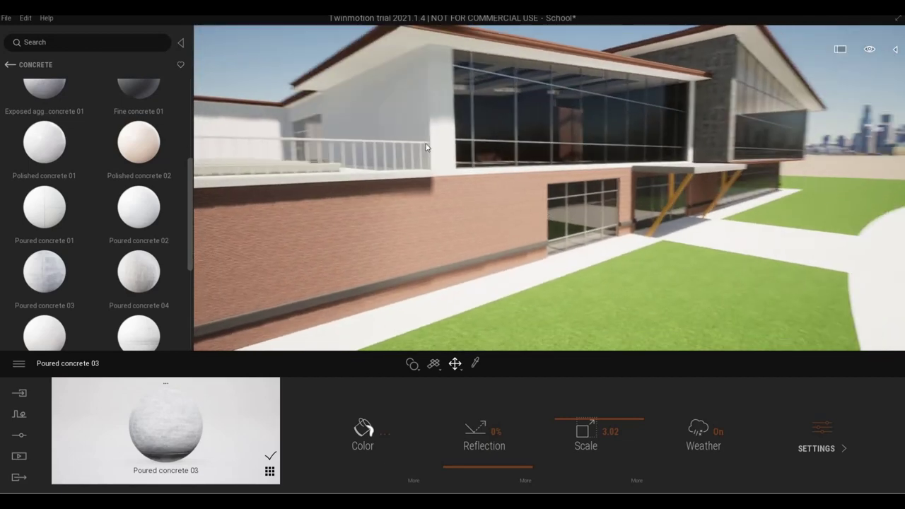
{"action": "key", "text": "a"}
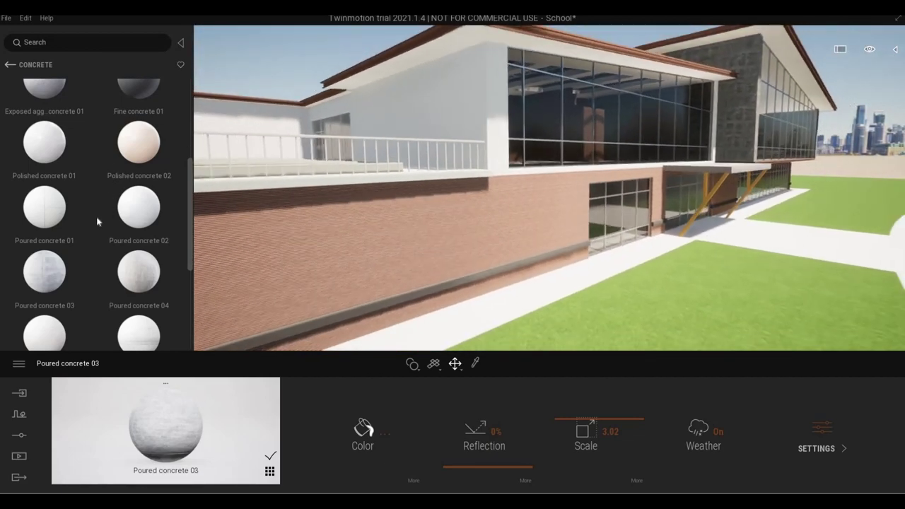
{"action": "key", "text": "s"}
{"action": "key", "text": "d"}
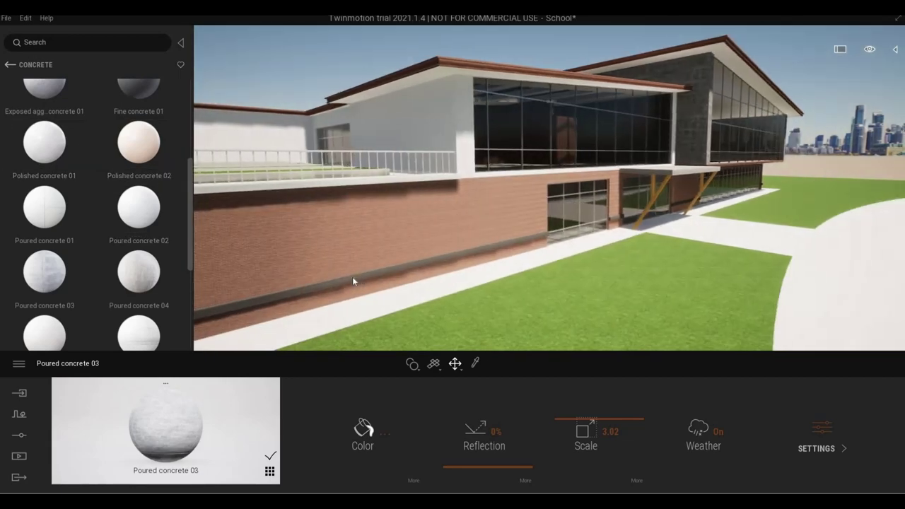
{"action": "key", "text": "a"}
{"action": "key", "text": "d"}
{"action": "key", "text": "a"}
{"action": "right_click_drag", "start_coordinate": [340, 267], "coordinate": [424, 264]}
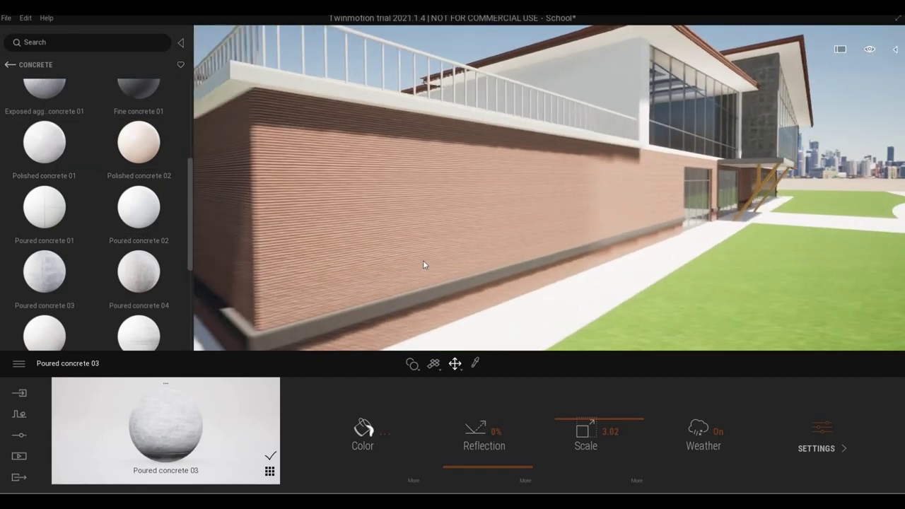
Step: Apply the modern Brick Facade surface from Quixel Megascans to the school's red brick ground-floor wall
{"action": "key", "text": "a"}
{"action": "key", "text": "w"}
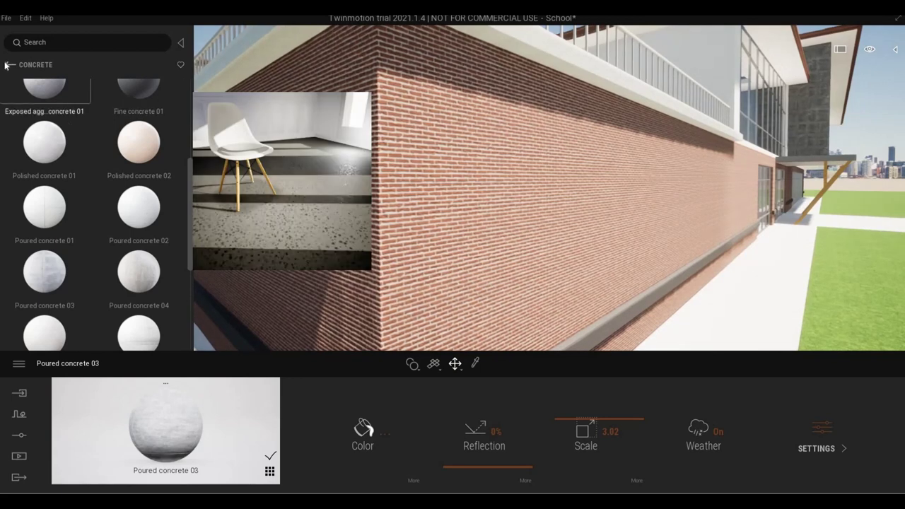
{"action": "left_click", "coordinate": [6, 64]}
{"action": "left_click", "coordinate": [6, 64]}
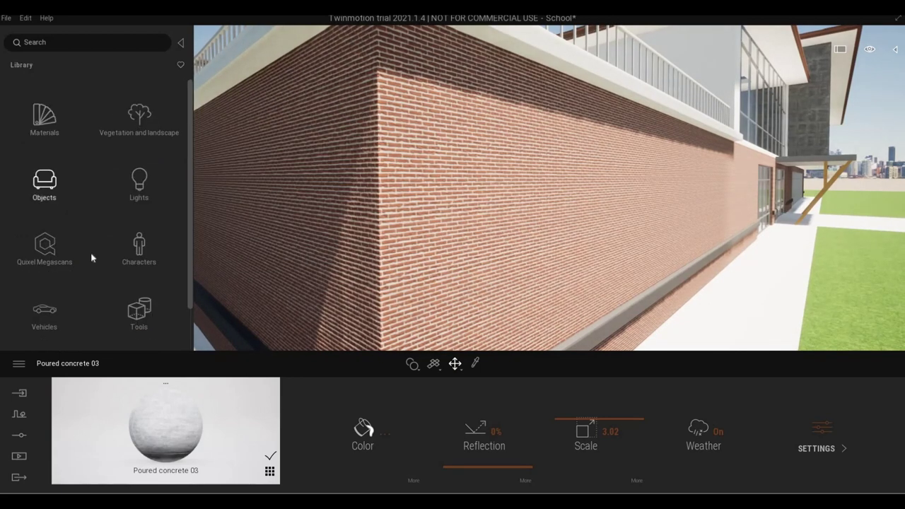
{"action": "left_click", "coordinate": [90, 258]}
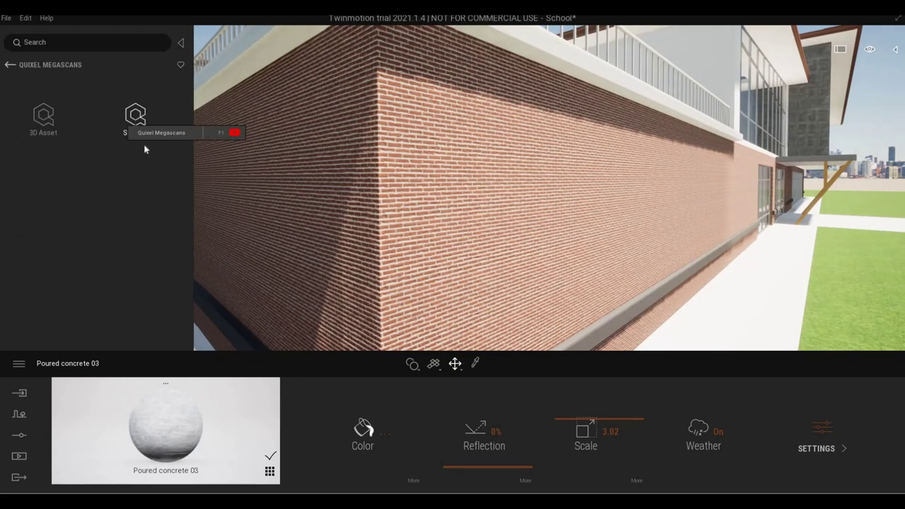
{"action": "left_click", "coordinate": [145, 149]}
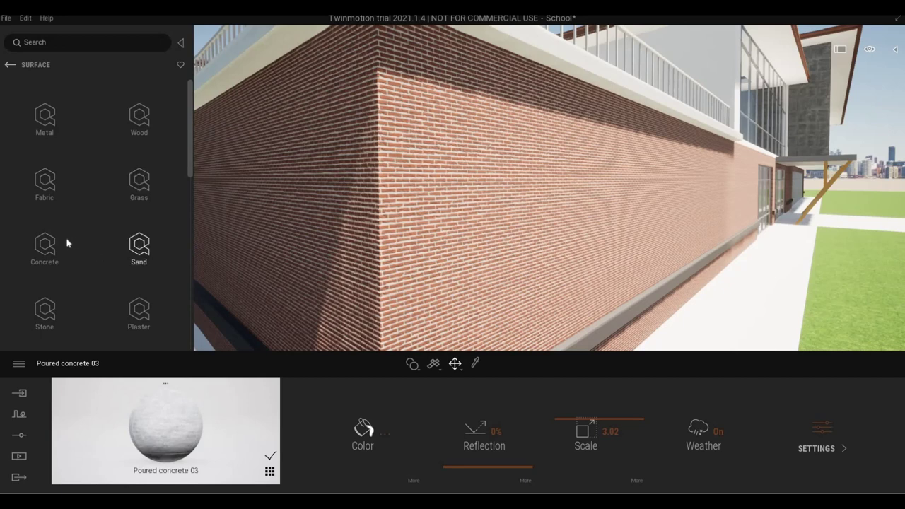
{"action": "scroll", "coordinate": [99, 253], "scroll_direction": "down", "scroll_amount": 3}
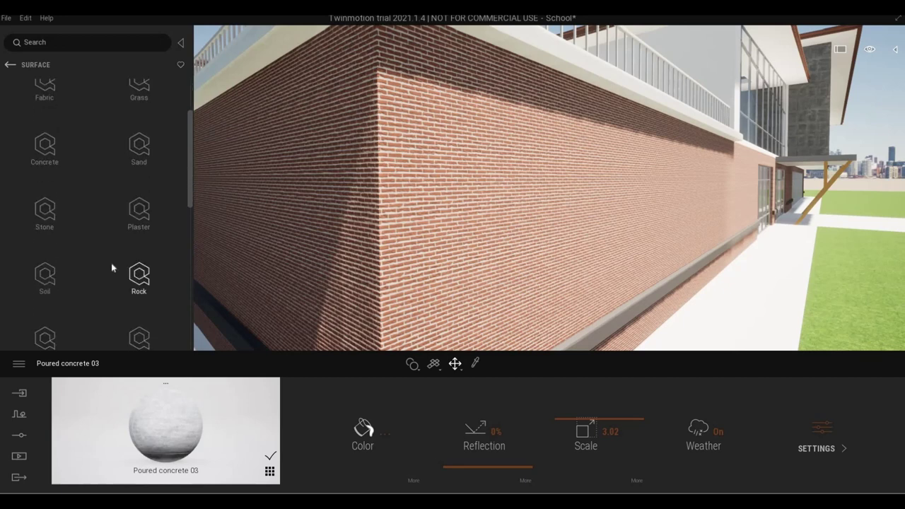
{"action": "scroll", "coordinate": [111, 264], "scroll_direction": "down", "scroll_amount": 5}
{"action": "left_click", "coordinate": [58, 251]}
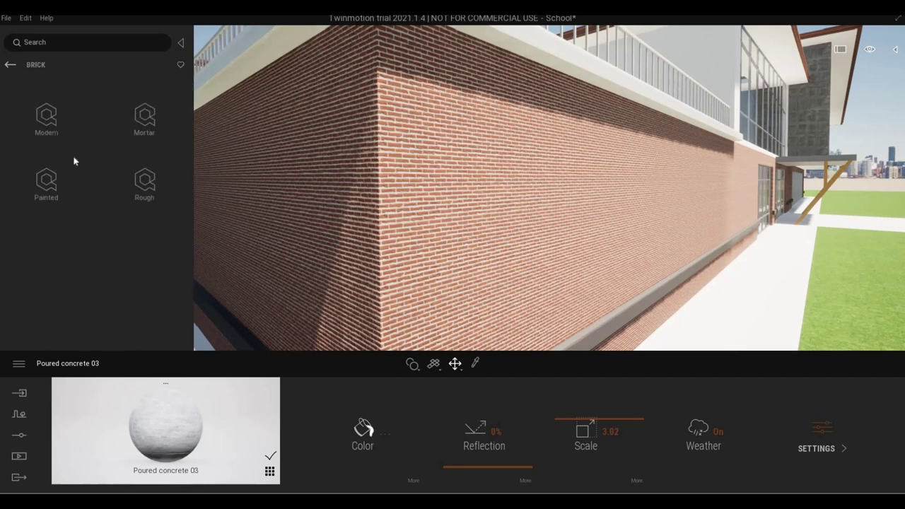
{"action": "left_click", "coordinate": [48, 127]}
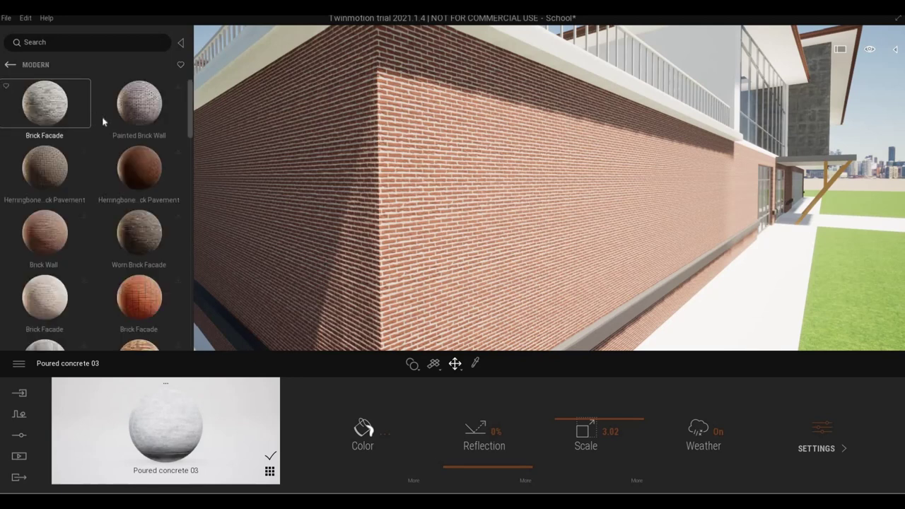
{"action": "left_click_drag", "start_coordinate": [102, 122], "coordinate": [368, 166]}
Step: Set the scale of the Brick Facade material on the ground-floor wall to 1.61
{"action": "scroll", "coordinate": [369, 166], "scroll_direction": "down", "scroll_amount": 6}
{"action": "middle_click_drag", "start_coordinate": [366, 169], "coordinate": [541, 355], "text": "shift"}
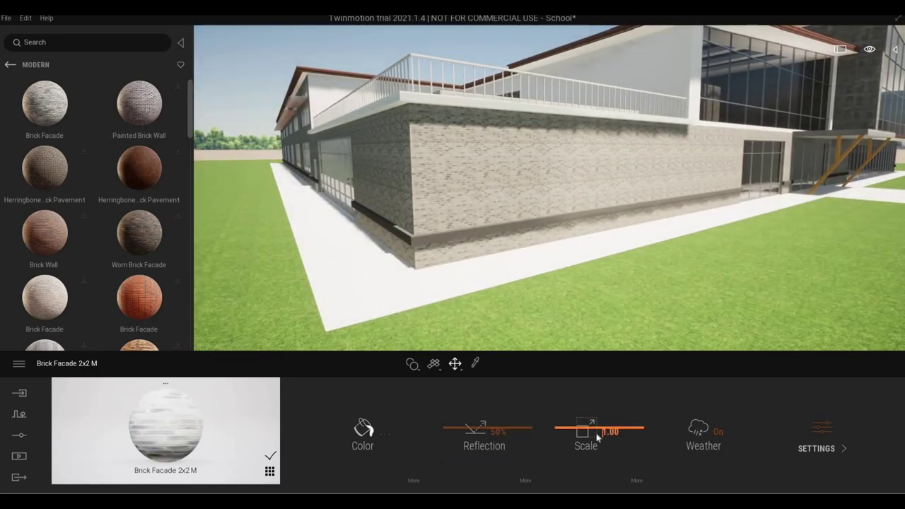
{"action": "left_click_drag", "start_coordinate": [592, 424], "coordinate": [603, 303]}
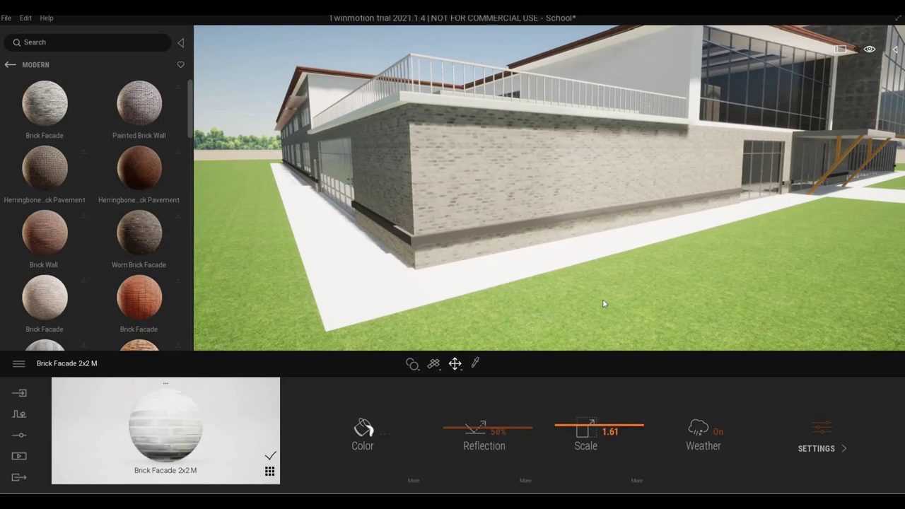
{"action": "right_click_drag", "start_coordinate": [585, 299], "coordinate": [584, 298]}
Step: Replace the concrete on the tall wall between the two glazed facades with Poured concrete 01 from the materials library
{"action": "middle_click_drag", "start_coordinate": [579, 300], "coordinate": [226, 339]}
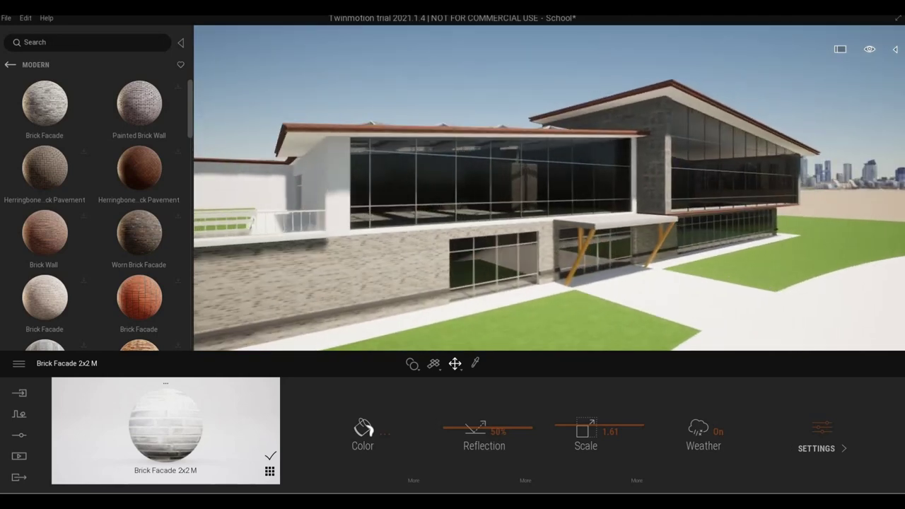
{"action": "key", "text": "w"}
{"action": "right_click_drag", "start_coordinate": [523, 300], "coordinate": [579, 301]}
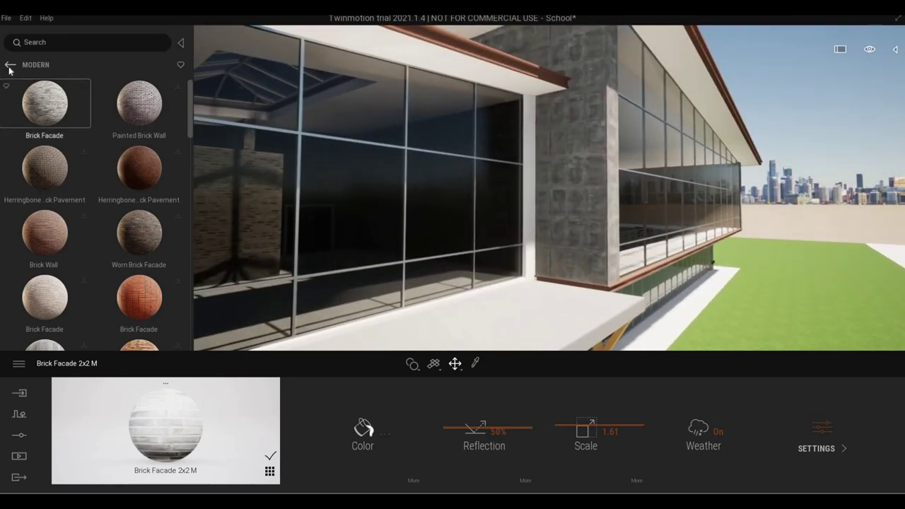
{"action": "left_click", "coordinate": [10, 64]}
{"action": "left_click", "coordinate": [9, 64]}
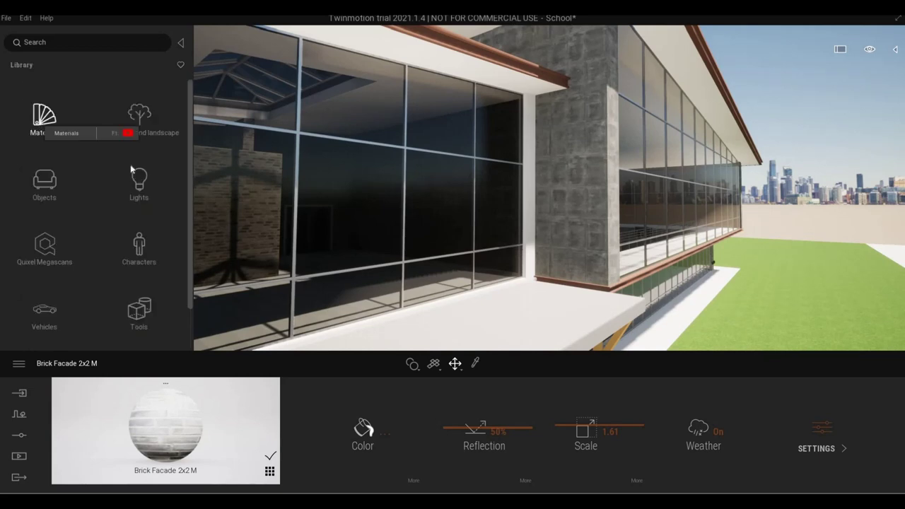
{"action": "left_click", "coordinate": [41, 124]}
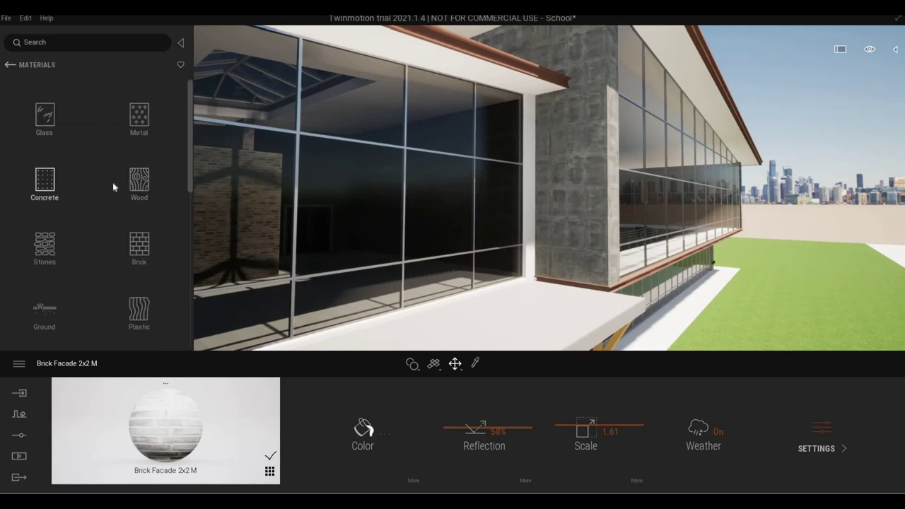
{"action": "left_click", "coordinate": [53, 193]}
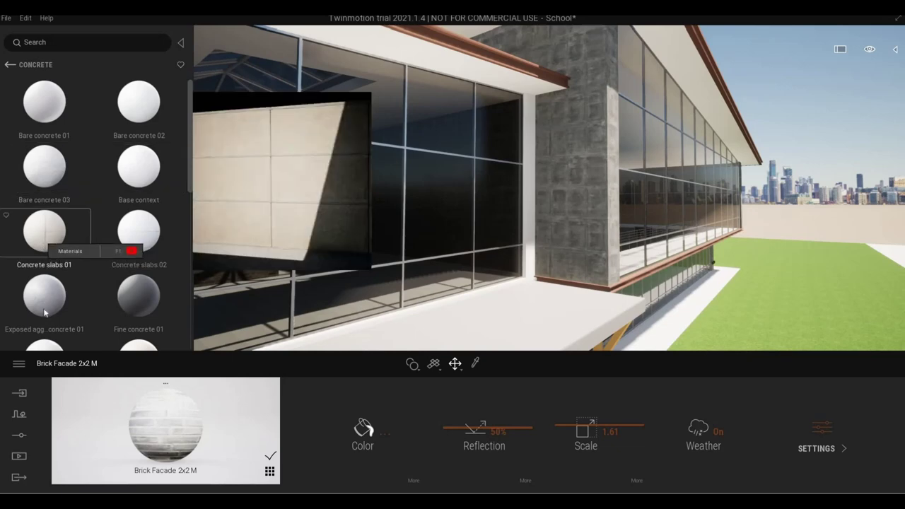
{"action": "scroll", "coordinate": [46, 311], "scroll_direction": "down", "scroll_amount": 1}
{"action": "scroll", "coordinate": [53, 291], "scroll_direction": "down", "scroll_amount": 3}
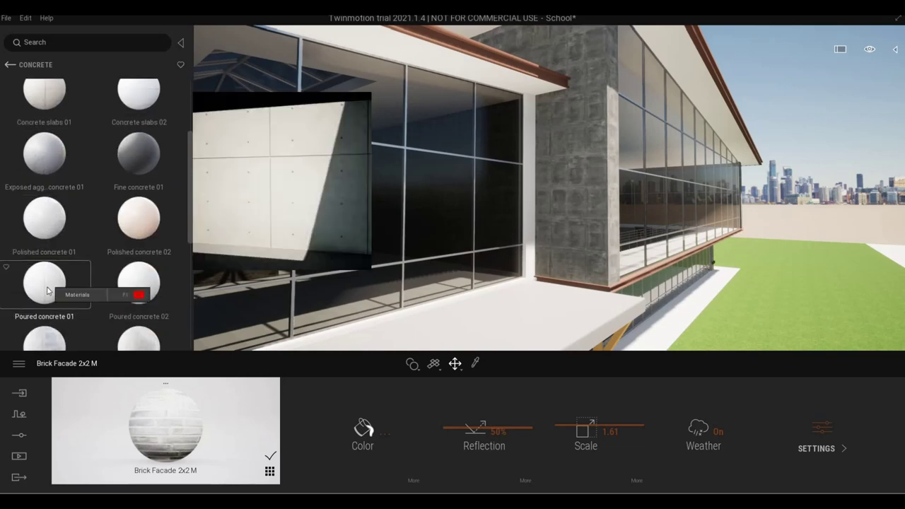
{"action": "left_click_drag", "start_coordinate": [47, 285], "coordinate": [550, 207]}
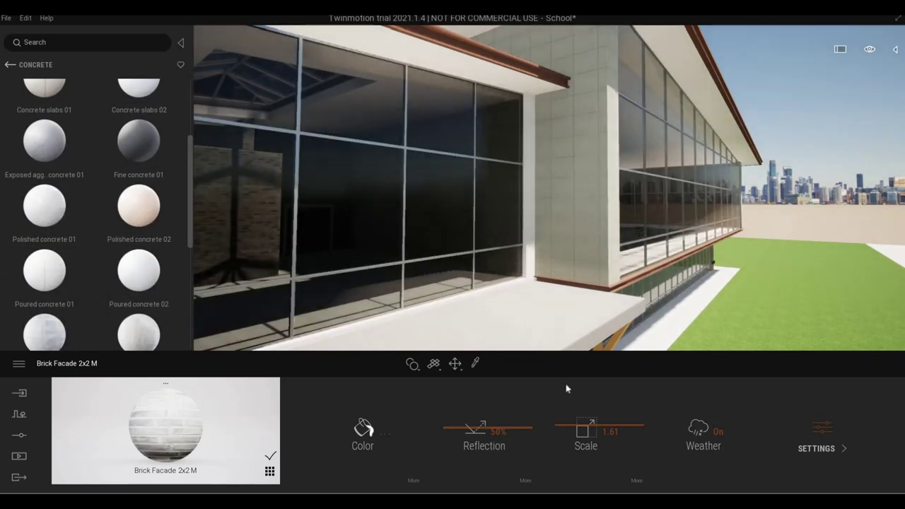
Step: Adjust the Poured concrete 01 texture on the tall wall near the entrance to a scale of 3.02
{"action": "left_click_drag", "start_coordinate": [578, 420], "coordinate": [579, 416]}
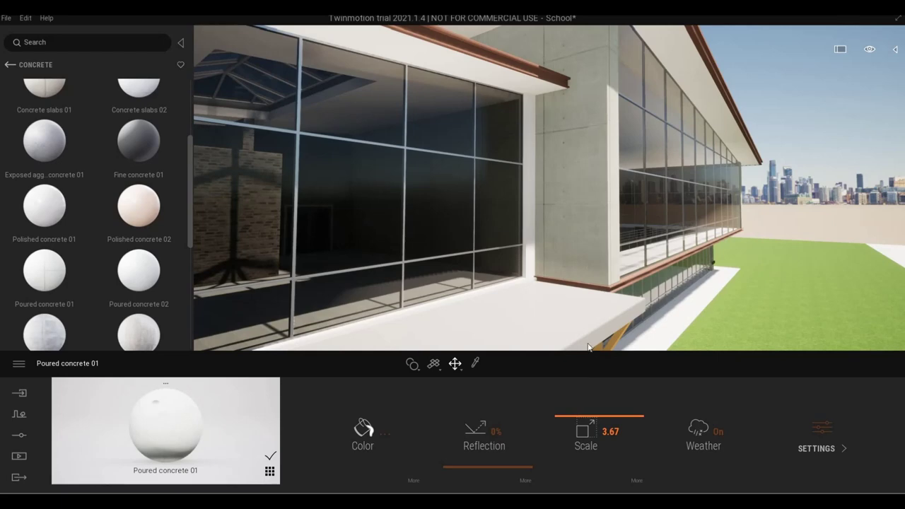
{"action": "key", "text": "s"}
{"action": "key", "text": "d"}
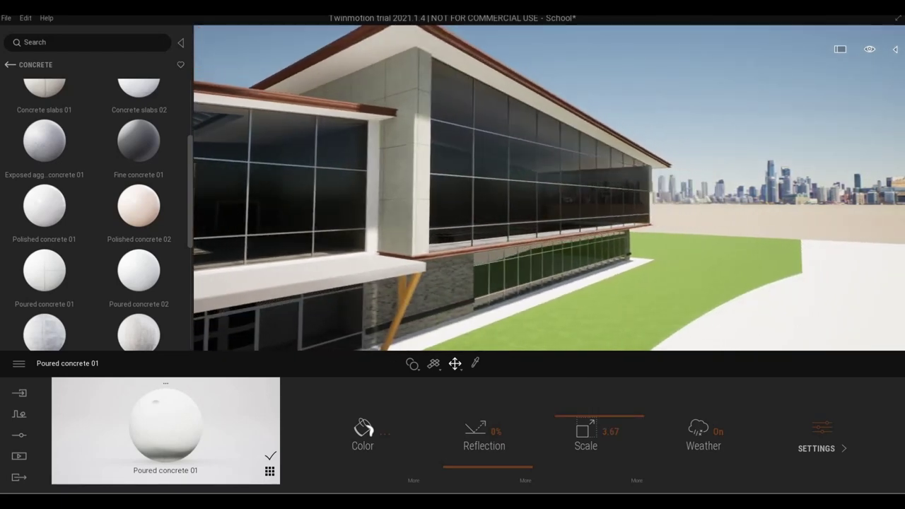
{"action": "right_click_drag", "start_coordinate": [593, 297], "coordinate": [558, 302]}
{"action": "key", "text": "a"}
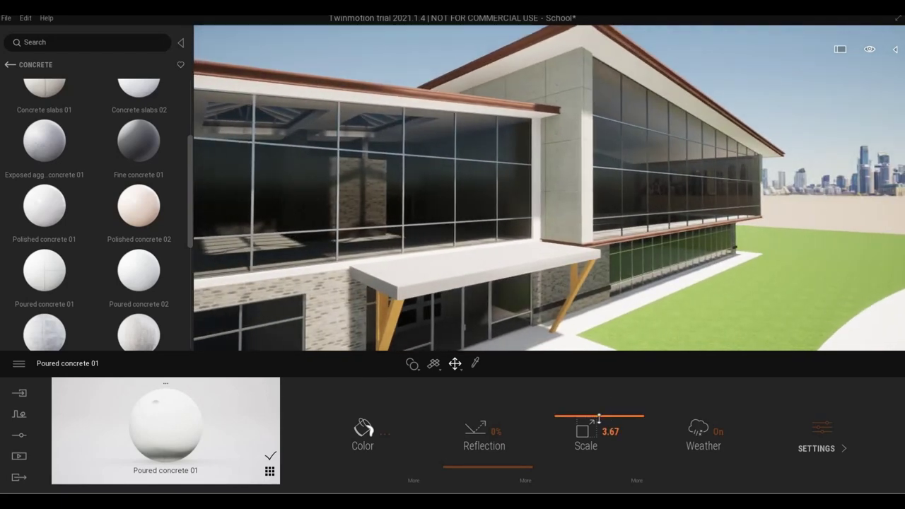
{"action": "left_click_drag", "start_coordinate": [598, 417], "coordinate": [599, 420]}
Step: Examine the facade from the entrance canopy along to the white upper walls beside the terrace
{"action": "key", "text": "s"}
{"action": "right_click_drag", "start_coordinate": [545, 296], "coordinate": [430, 256]}
{"action": "key", "text": "s"}
{"action": "key", "text": "w"}
{"action": "key", "text": "e"}
{"action": "key", "text": "w"}
{"action": "key", "text": "a"}
{"action": "key", "text": "a"}
{"action": "key", "text": "w"}
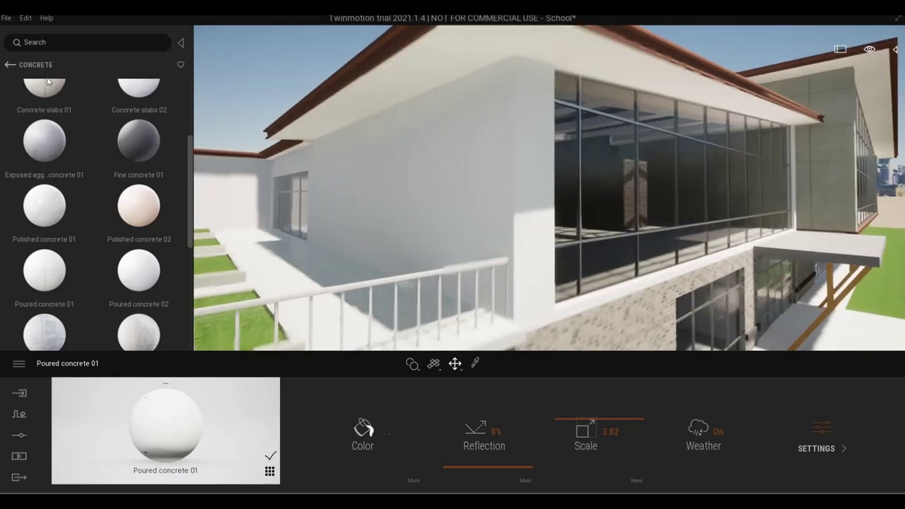
Step: Try the Brick Bond Mult Parquet wood surface from Quixel Megascans on the white upper wall beside the terrace
{"action": "left_click", "coordinate": [10, 65]}
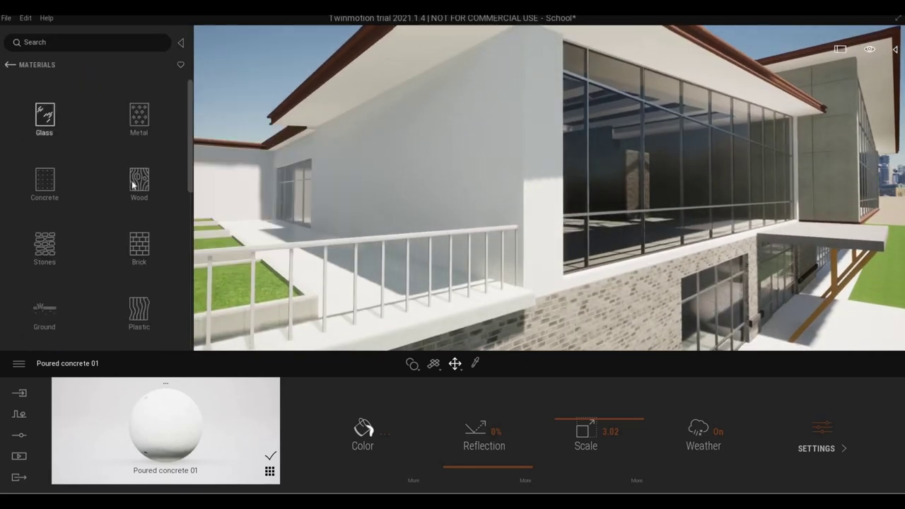
{"action": "left_click", "coordinate": [133, 185]}
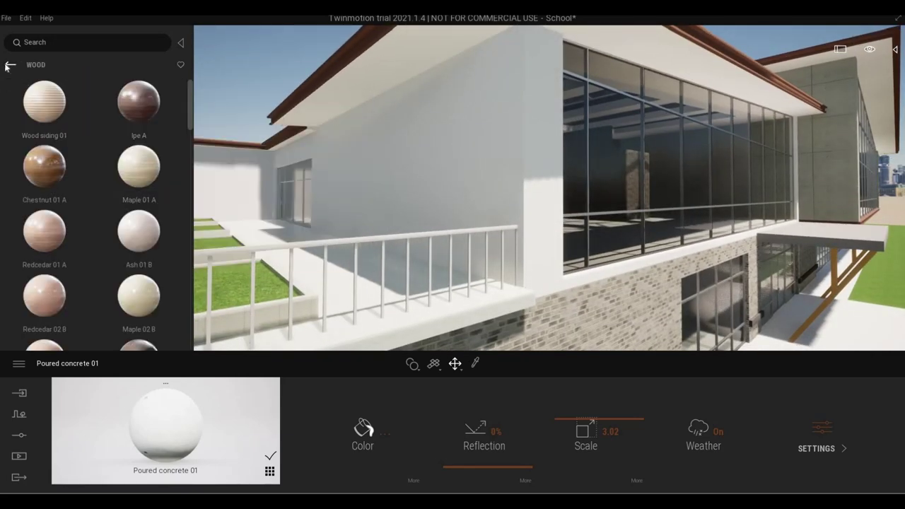
{"action": "left_click", "coordinate": [7, 65]}
{"action": "left_click", "coordinate": [45, 254]}
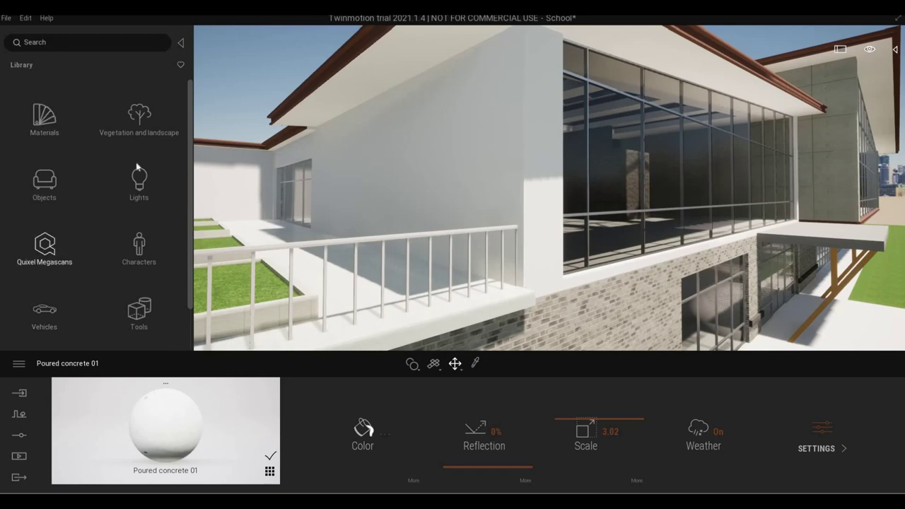
{"action": "left_click", "coordinate": [135, 116]}
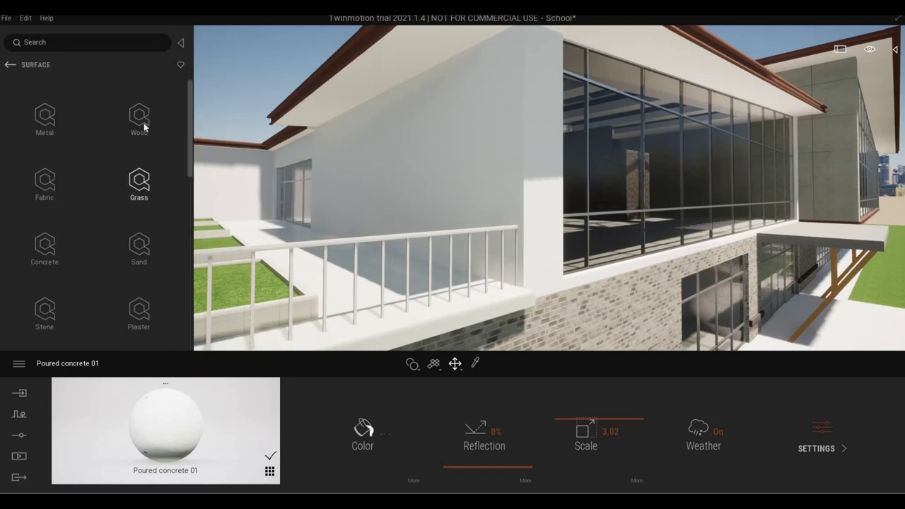
{"action": "left_click", "coordinate": [141, 116]}
{"action": "left_click", "coordinate": [144, 183]}
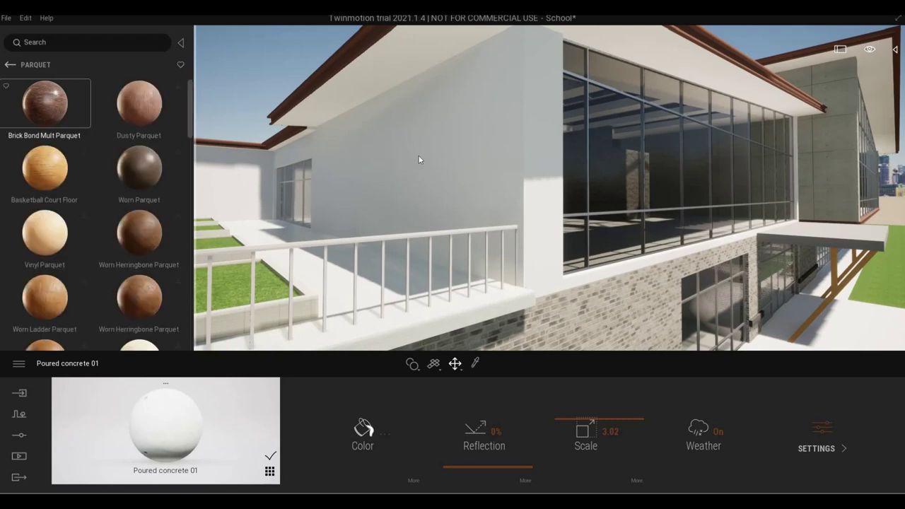
{"action": "left_click_drag", "start_coordinate": [44, 103], "coordinate": [418, 160]}
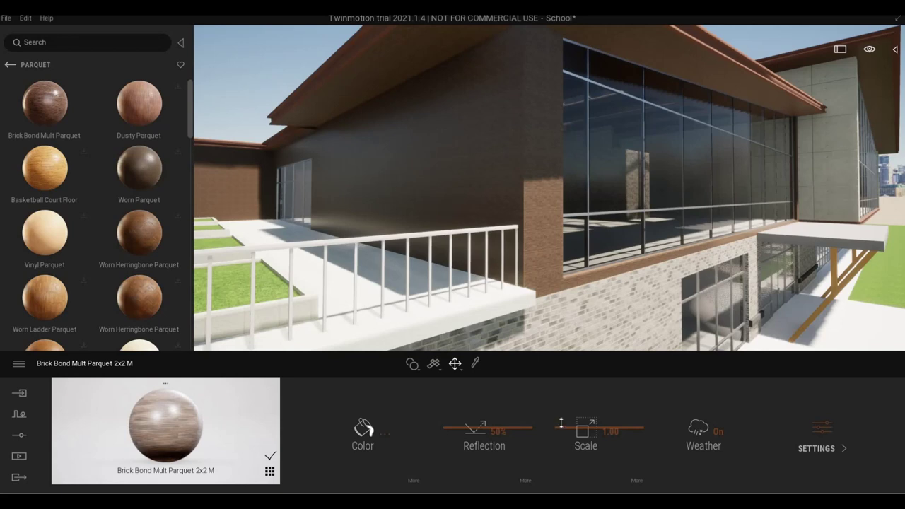
Step: Try the parquet at a scale of 5.41 on the upper walls and roof, and undo both the scaling and the material
{"action": "left_click_drag", "start_coordinate": [560, 424], "coordinate": [560, 408]}
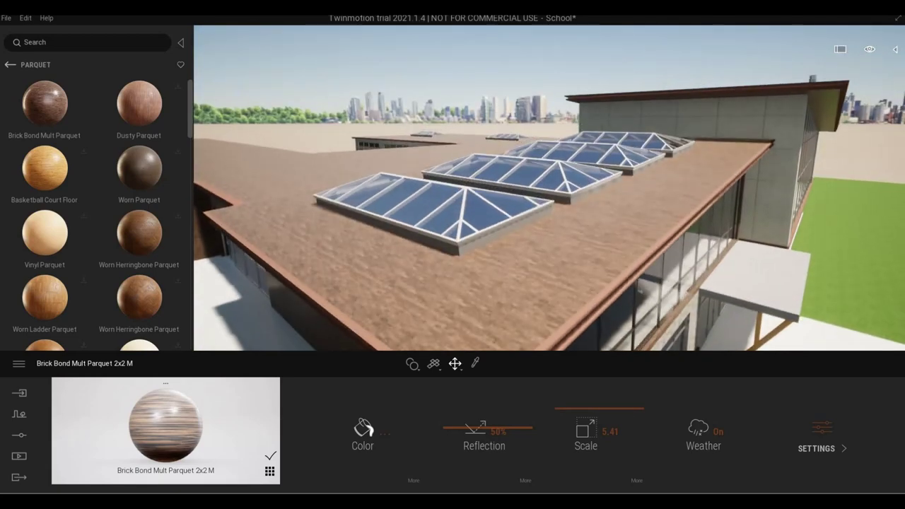
{"action": "middle_click_drag", "start_coordinate": [549, 233], "coordinate": [544, 170], "text": "shift"}
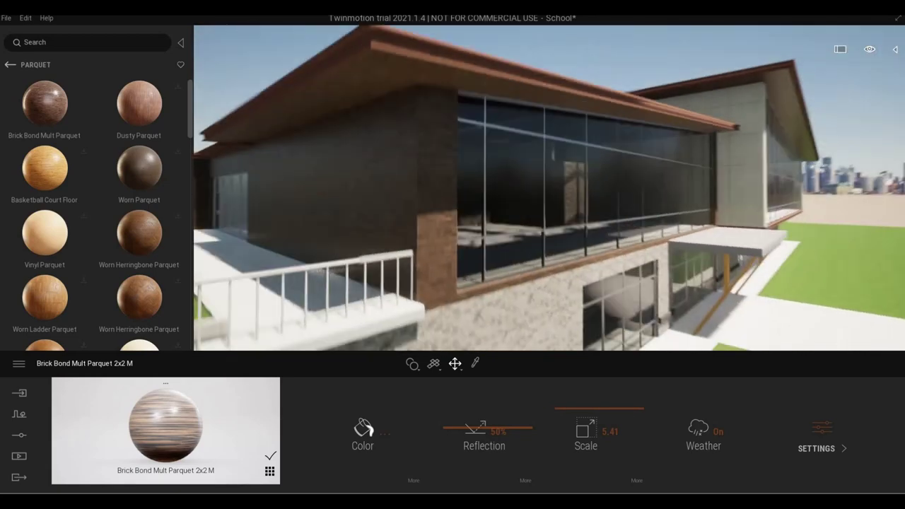
{"action": "middle_click_drag", "start_coordinate": [505, 233], "coordinate": [489, 251], "text": "shift"}
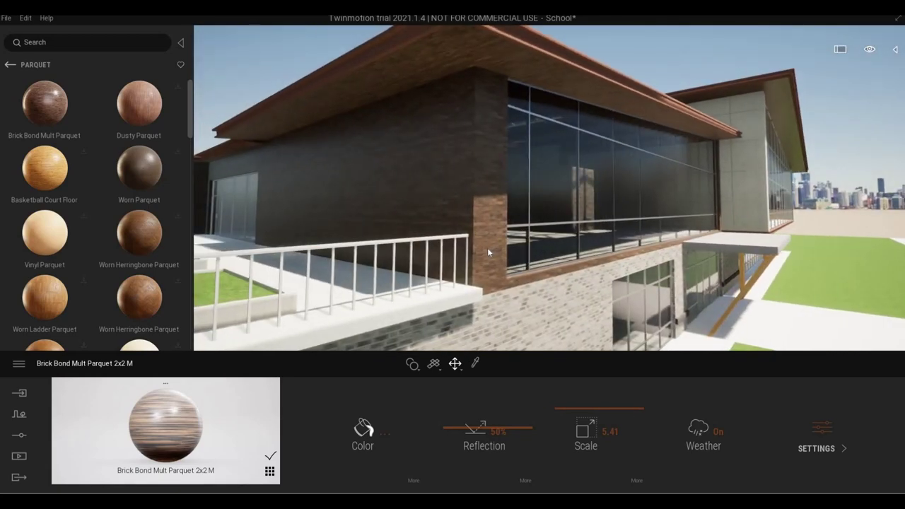
{"action": "key", "text": "ctrl+z"}
{"action": "key", "text": "ctrl+z"}
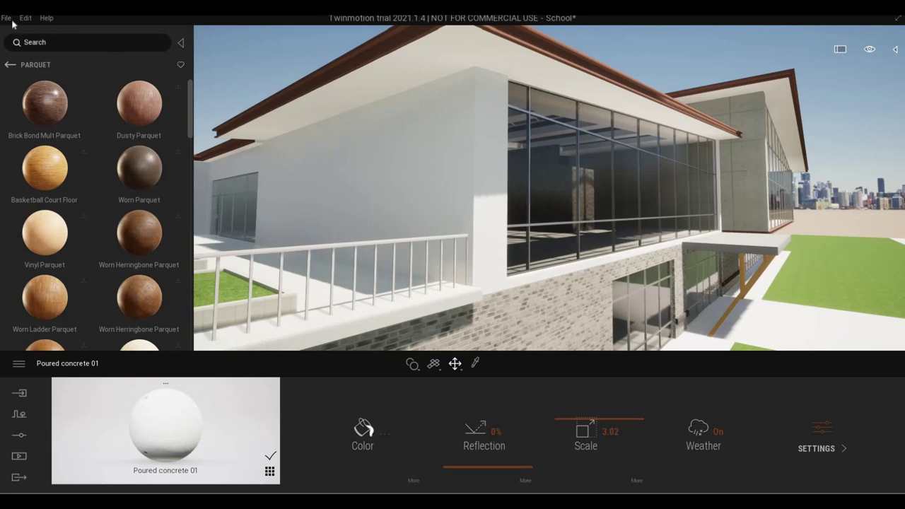
Step: Switch to Revit and open the layer structure of the Roof 1 type used by the sloped roof with four skylights
{"action": "left_click", "coordinate": [10, 92]}
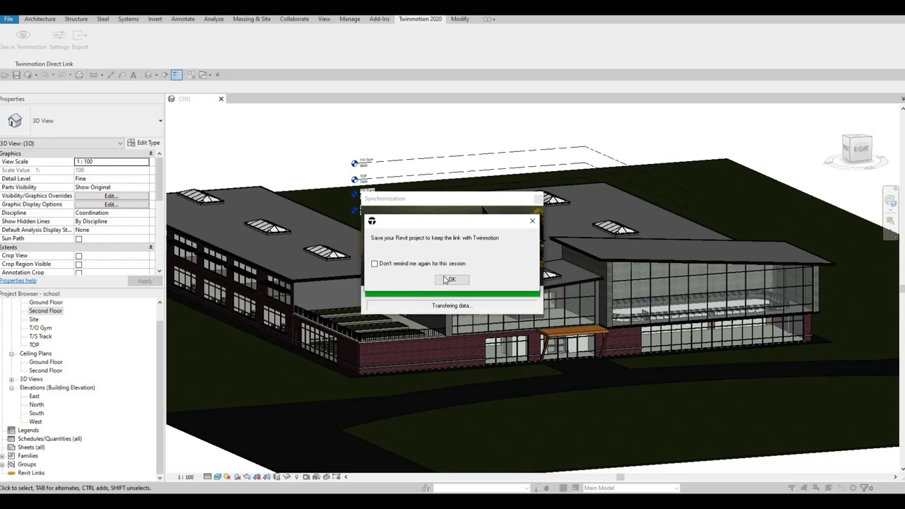
{"action": "left_click", "coordinate": [448, 279]}
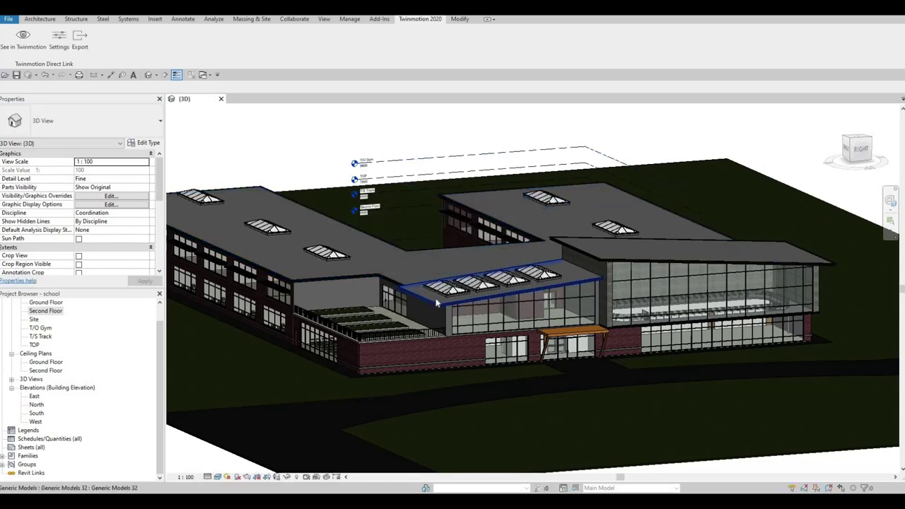
{"action": "scroll", "coordinate": [446, 315], "scroll_direction": "up", "scroll_amount": 5}
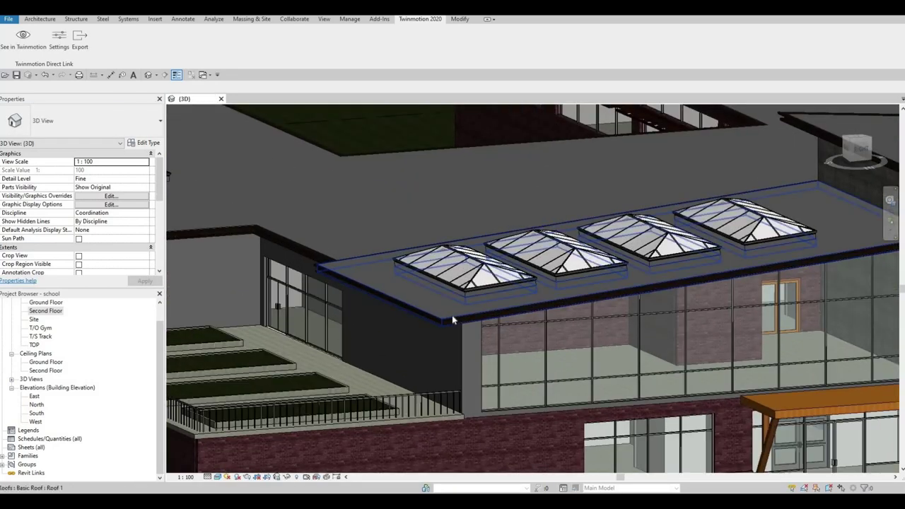
{"action": "left_click", "coordinate": [453, 319]}
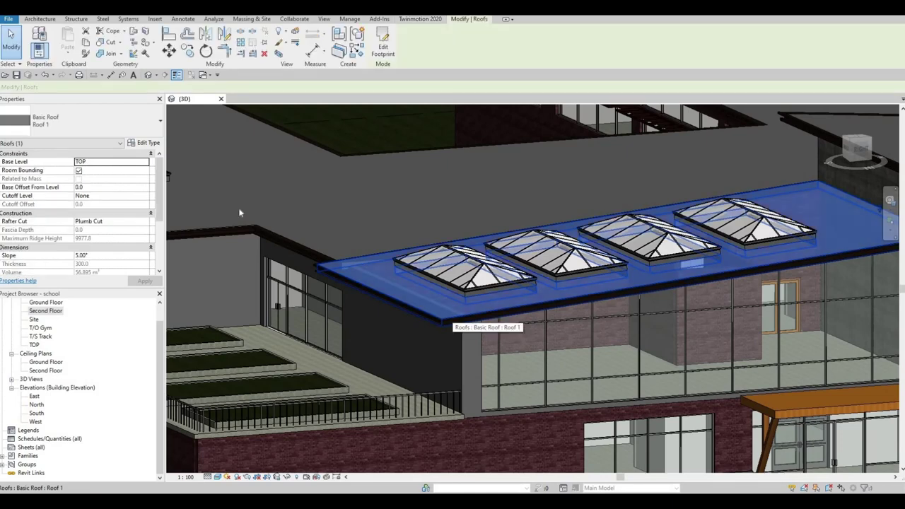
{"action": "left_click", "coordinate": [142, 144]}
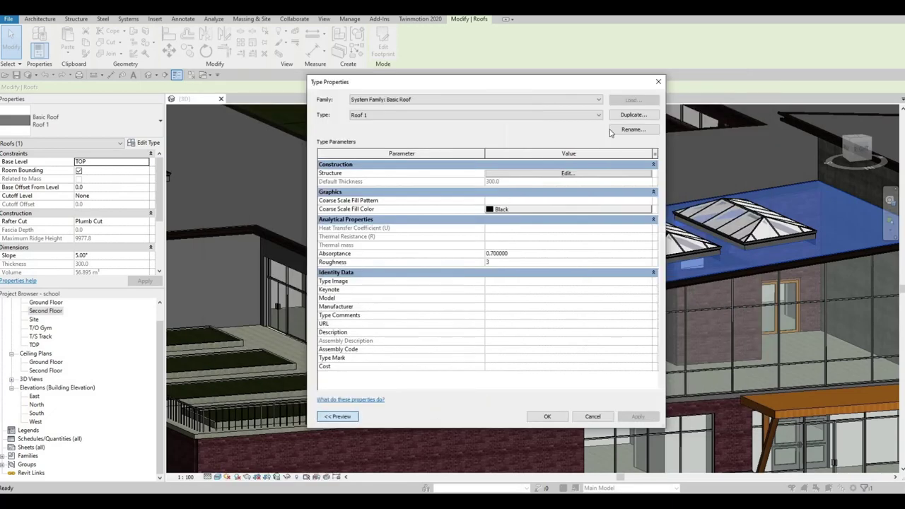
{"action": "left_click", "coordinate": [526, 175]}
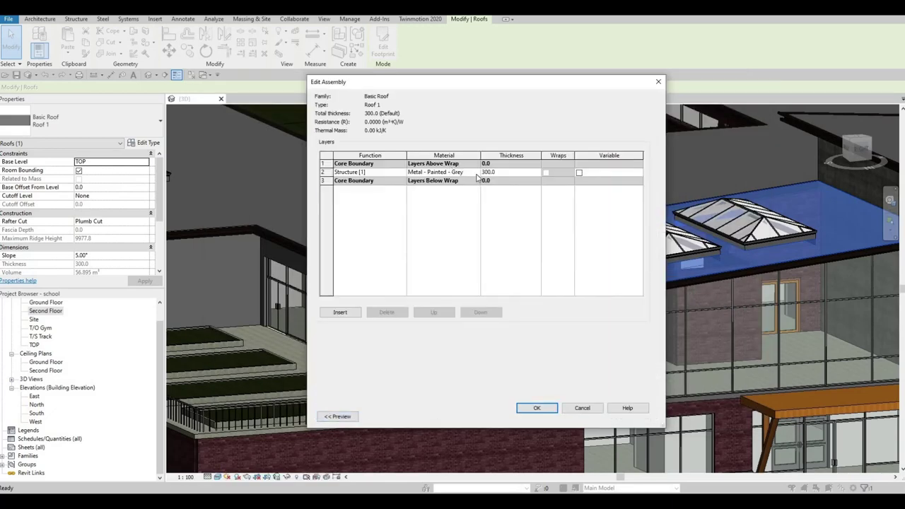
Step: Replace the roof's structure layer material with CMU, Lightweight from the AEC Materials library and confirm the type change
{"action": "left_click", "coordinate": [477, 172]}
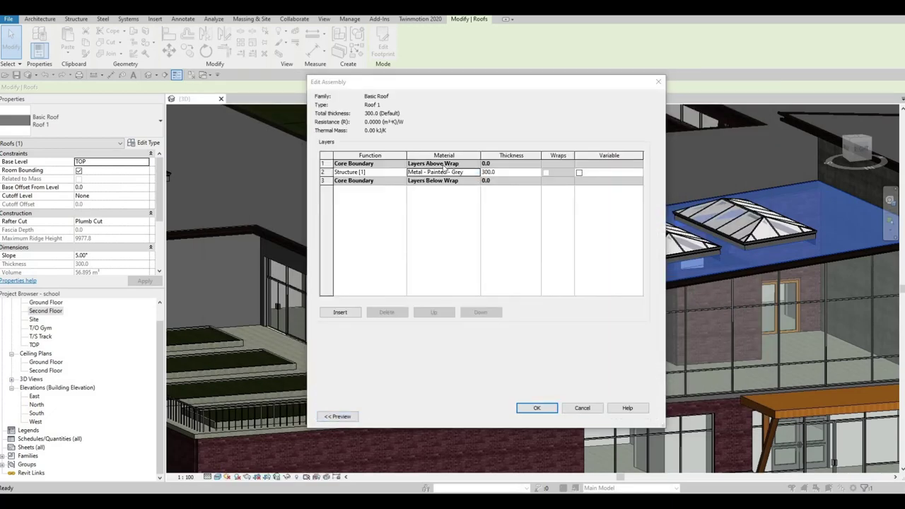
{"action": "scroll", "coordinate": [388, 166], "scroll_direction": "down", "scroll_amount": 6}
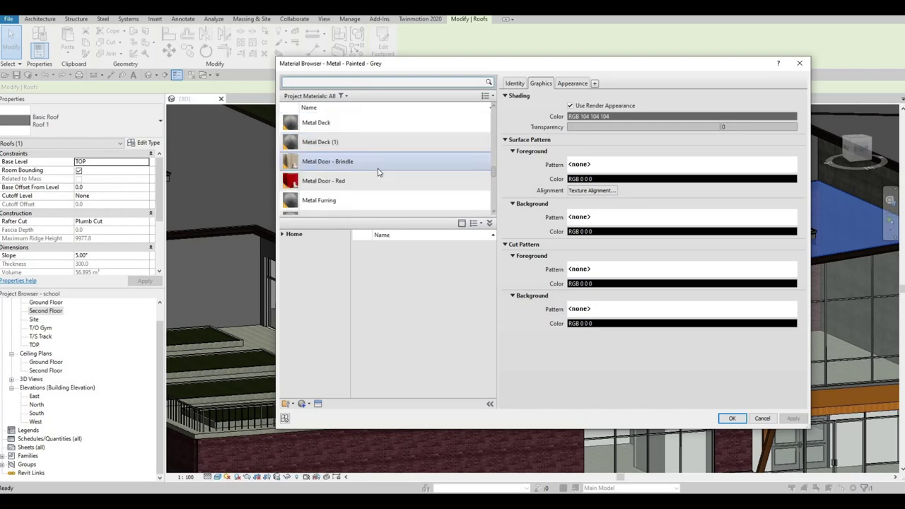
{"action": "scroll", "coordinate": [378, 172], "scroll_direction": "down", "scroll_amount": 2}
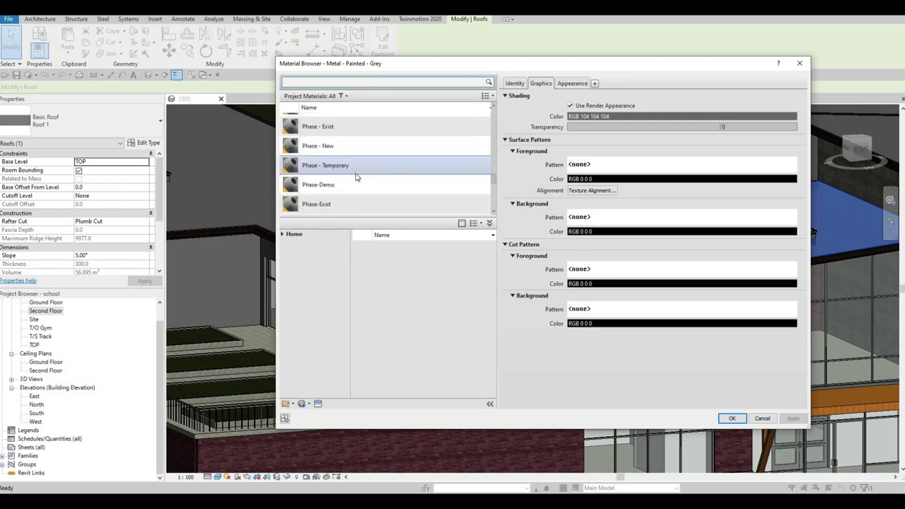
{"action": "scroll", "coordinate": [341, 184], "scroll_direction": "down", "scroll_amount": 2}
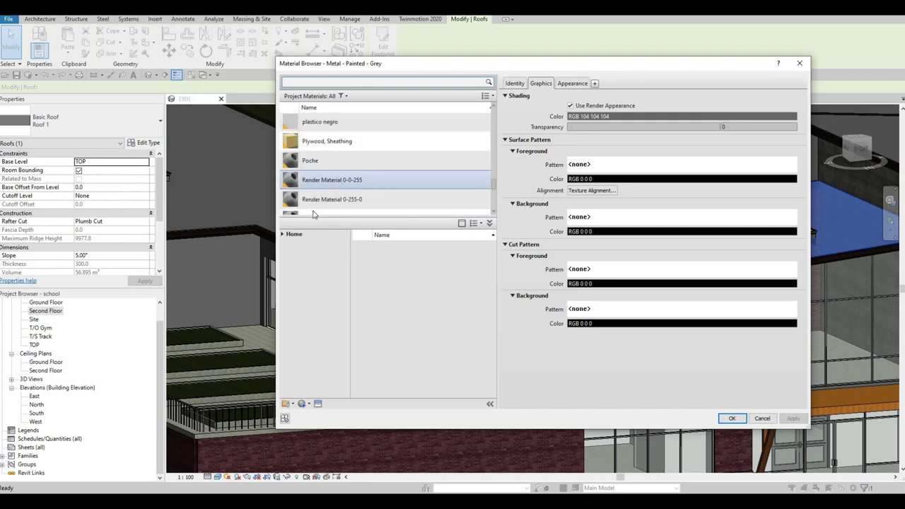
{"action": "left_click", "coordinate": [282, 235]}
{"action": "left_click", "coordinate": [287, 253]}
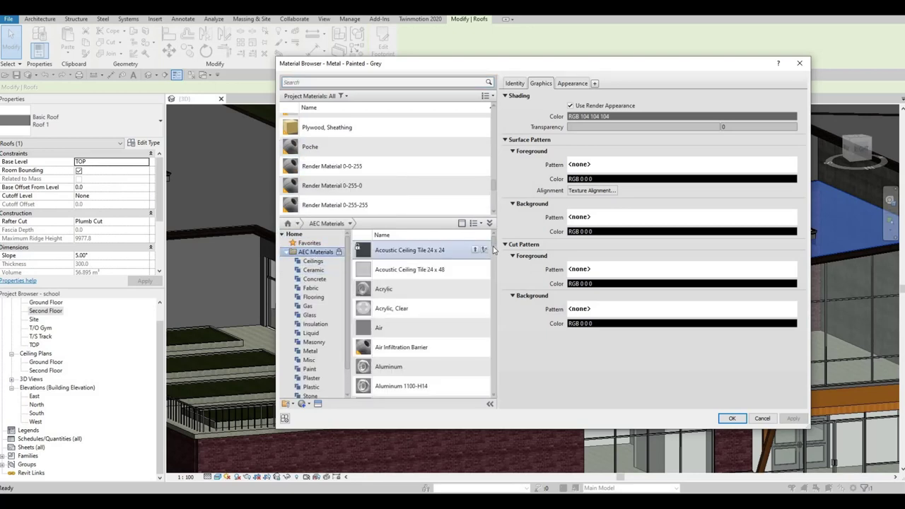
{"action": "scroll", "coordinate": [467, 290], "scroll_direction": "down", "scroll_amount": 10}
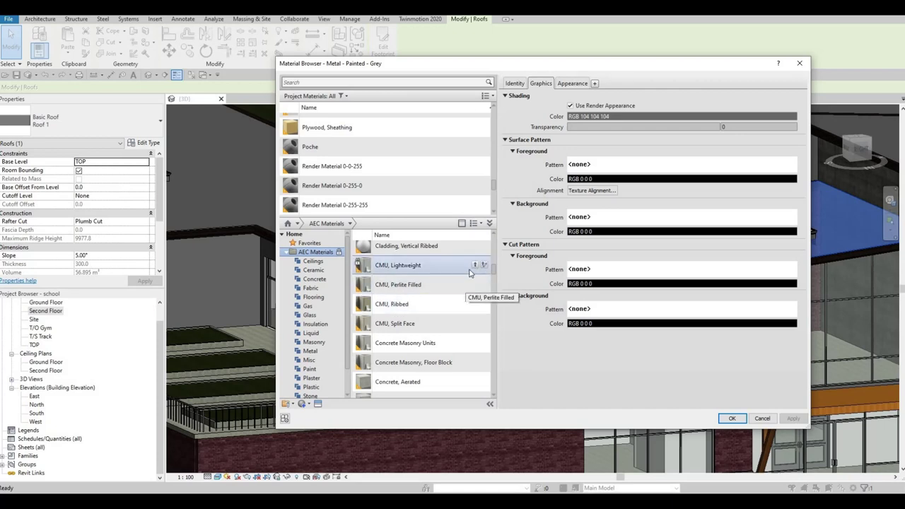
{"action": "left_click", "coordinate": [474, 265]}
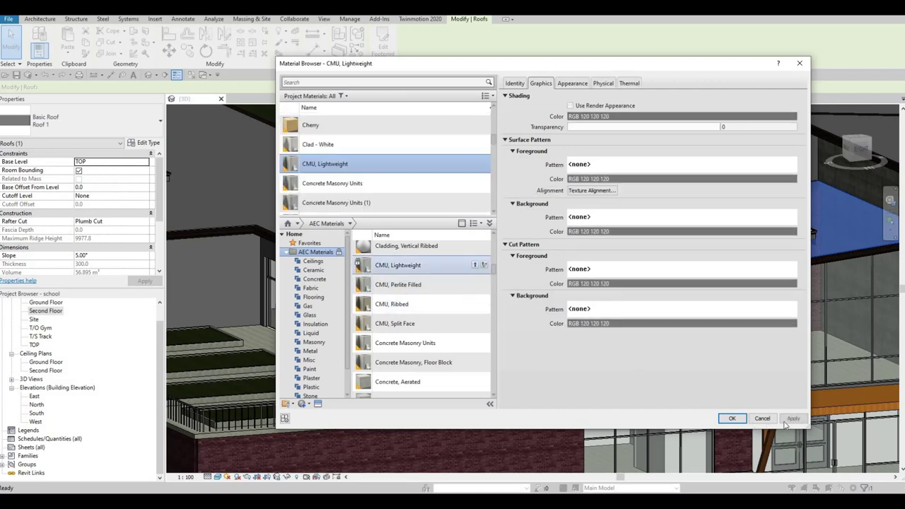
{"action": "left_click", "coordinate": [732, 421]}
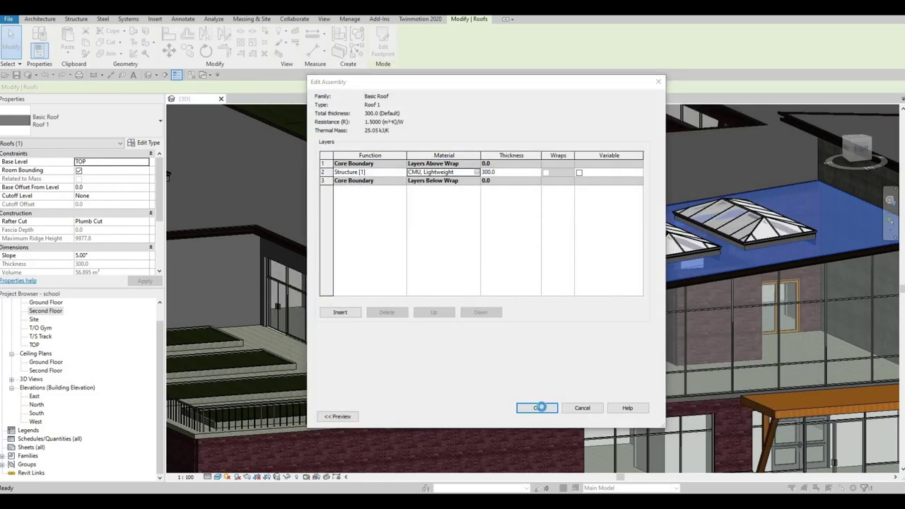
{"action": "left_click", "coordinate": [541, 407]}
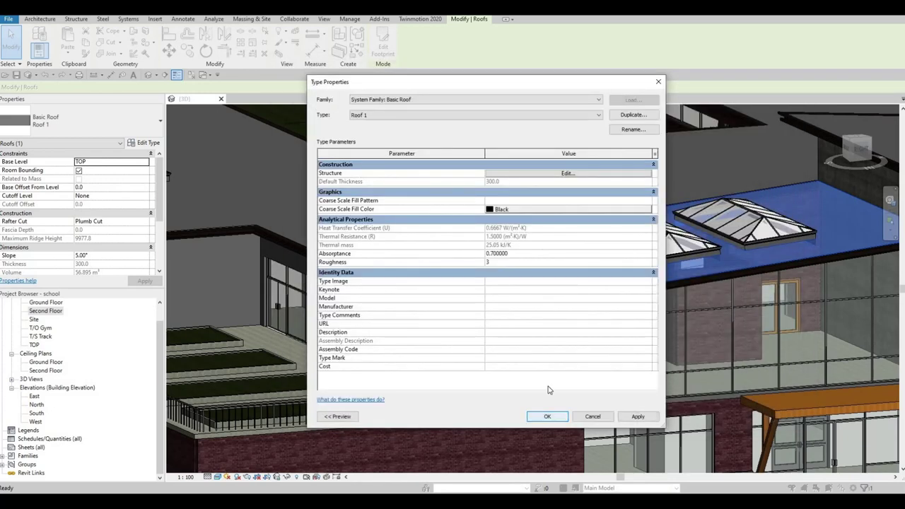
{"action": "left_click", "coordinate": [547, 416]}
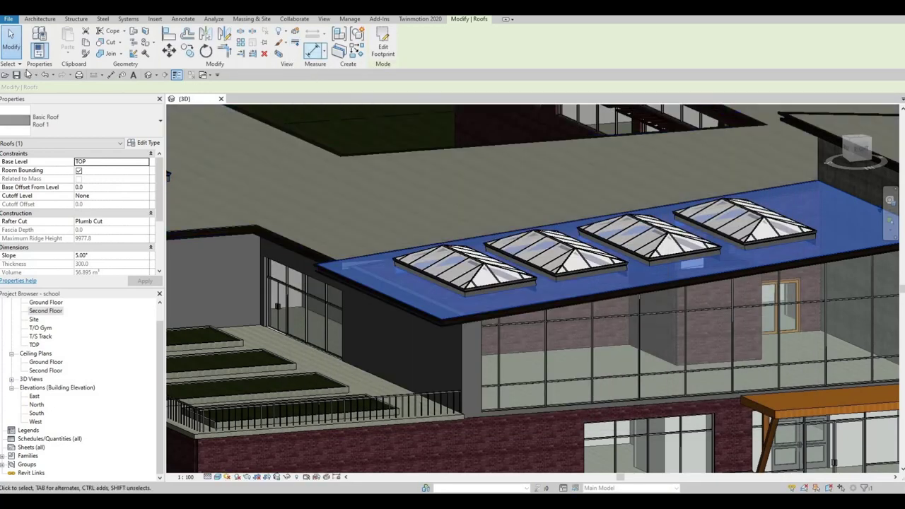
Step: Synchronize the updated Revit model with Twinmotion and switch to the Twinmotion window
{"action": "left_click", "coordinate": [418, 20]}
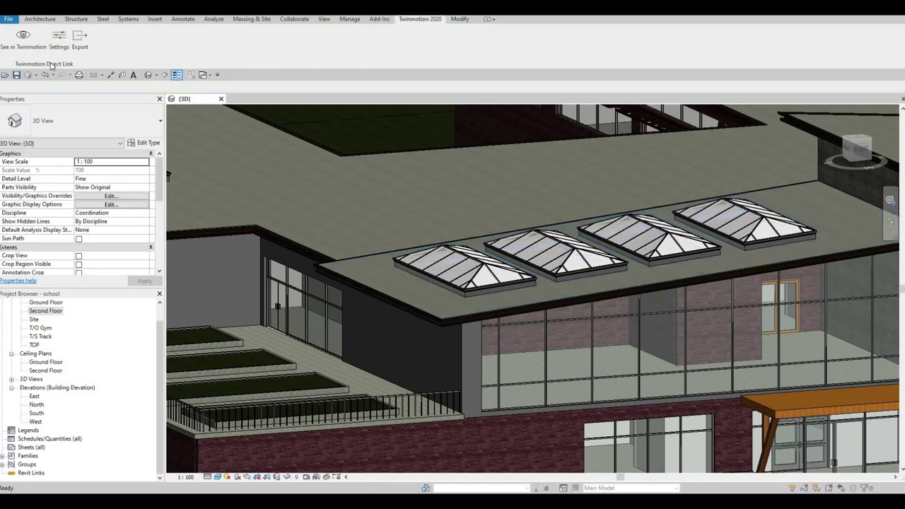
{"action": "left_click", "coordinate": [23, 36]}
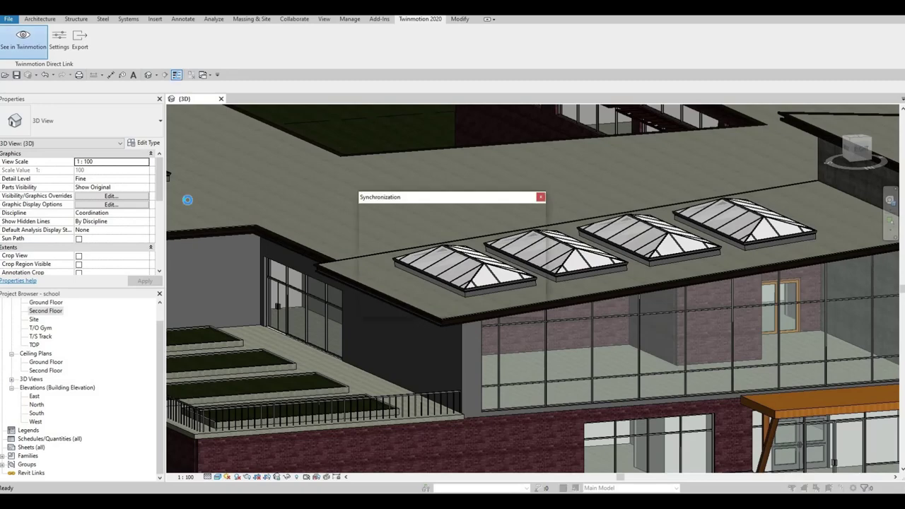
{"action": "left_click", "coordinate": [358, 501]}
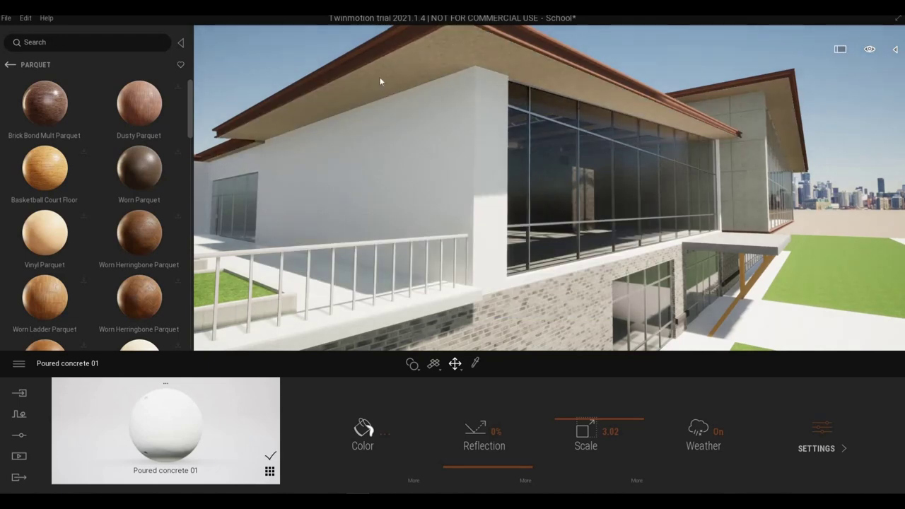
Step: Try the Brick Bond Mult Parquet surface on the white upper wall beside the terrace at a scale of 5.95
{"action": "scroll", "coordinate": [379, 79], "scroll_direction": "up", "scroll_amount": 5}
{"action": "middle_click_drag", "start_coordinate": [383, 168], "coordinate": [383, 254]}
{"action": "scroll", "coordinate": [379, 281], "scroll_direction": "up", "scroll_amount": 3}
{"action": "scroll", "coordinate": [380, 281], "scroll_direction": "down", "scroll_amount": 4}
{"action": "left_click_drag", "start_coordinate": [59, 121], "coordinate": [214, 118]}
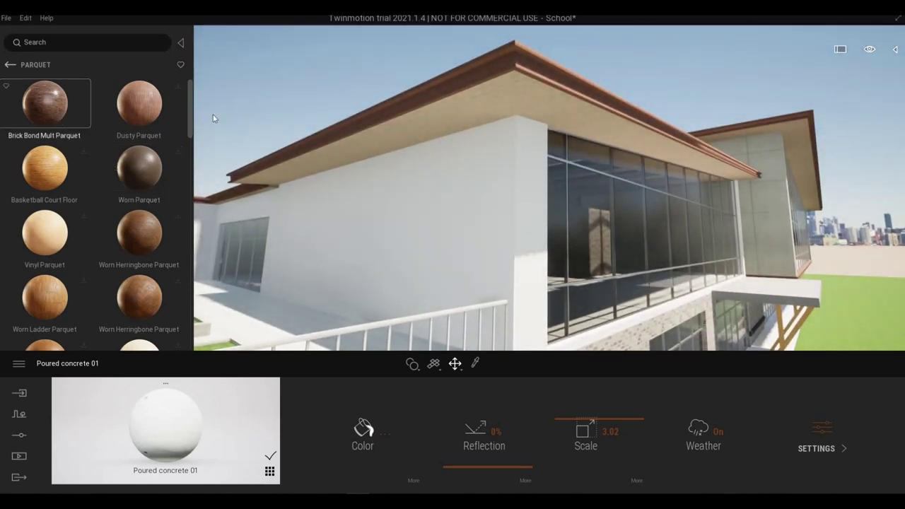
{"action": "left_click_drag", "start_coordinate": [69, 113], "coordinate": [493, 233]}
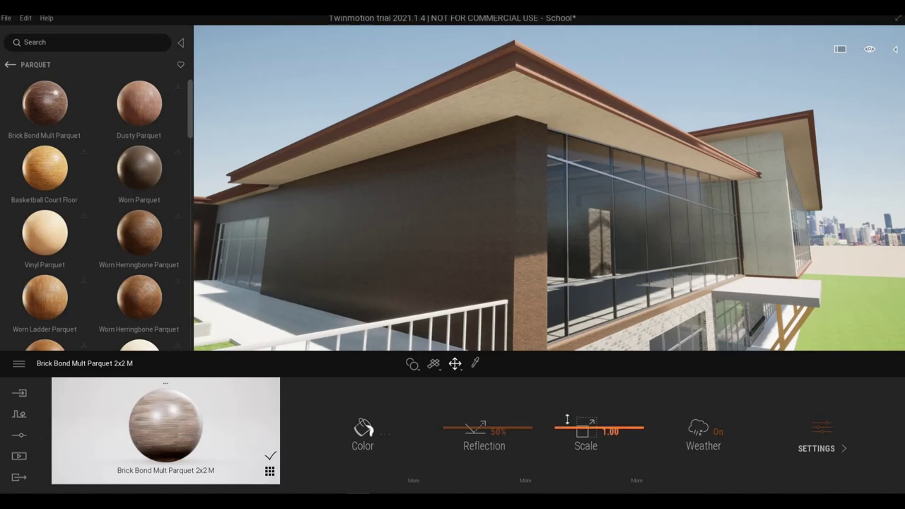
{"action": "left_click_drag", "start_coordinate": [566, 418], "coordinate": [568, 406]}
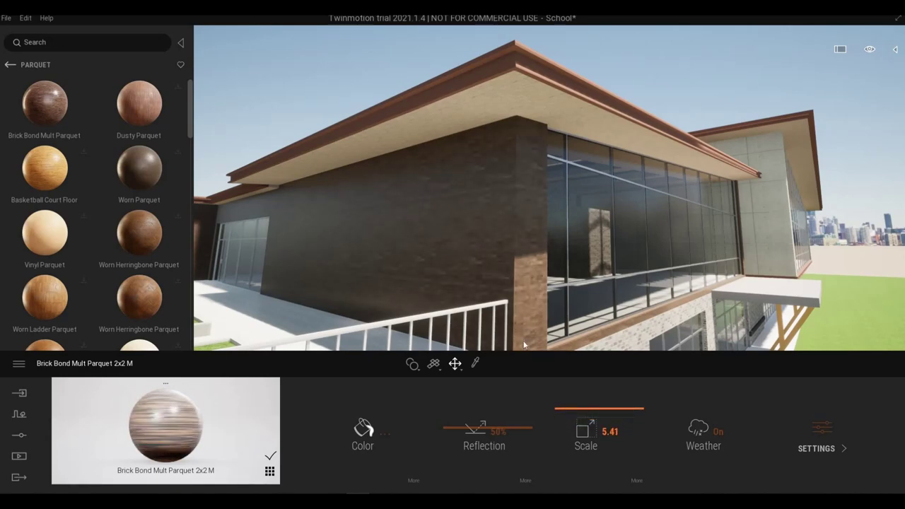
{"action": "scroll", "coordinate": [499, 306], "scroll_direction": "up", "scroll_amount": 2}
{"action": "scroll", "coordinate": [496, 297], "scroll_direction": "up", "scroll_amount": 2}
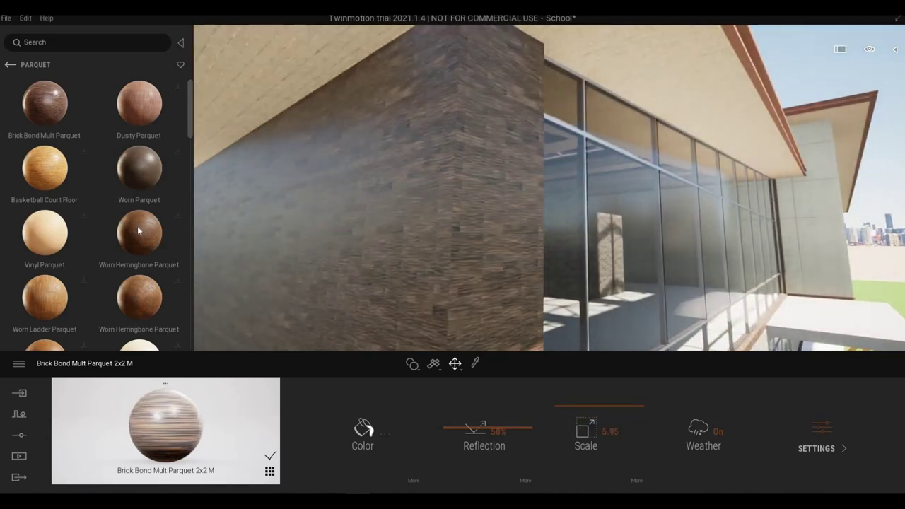
Step: Browse the parquet surfaces for alternatives and open the Plank category of the wood surfaces
{"action": "scroll", "coordinate": [106, 235], "scroll_direction": "down", "scroll_amount": 1}
{"action": "scroll", "coordinate": [105, 237], "scroll_direction": "down", "scroll_amount": 10}
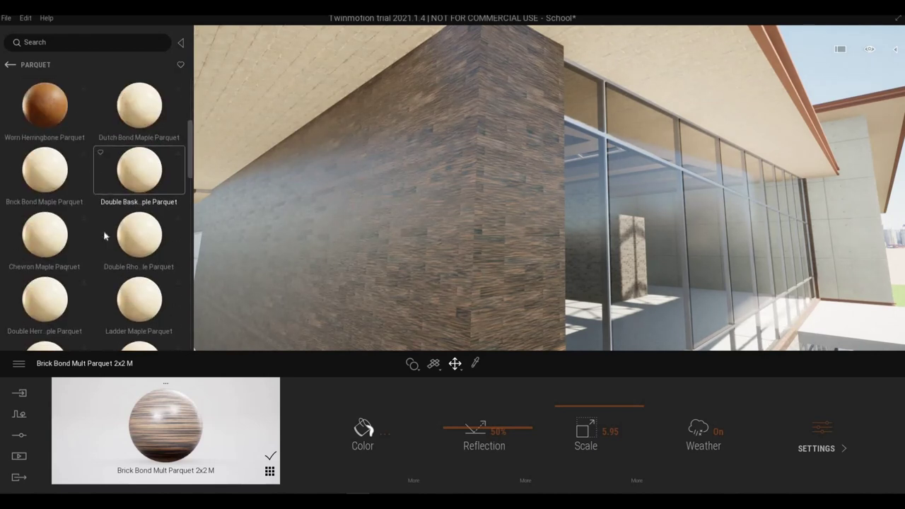
{"action": "scroll", "coordinate": [102, 238], "scroll_direction": "down", "scroll_amount": 8}
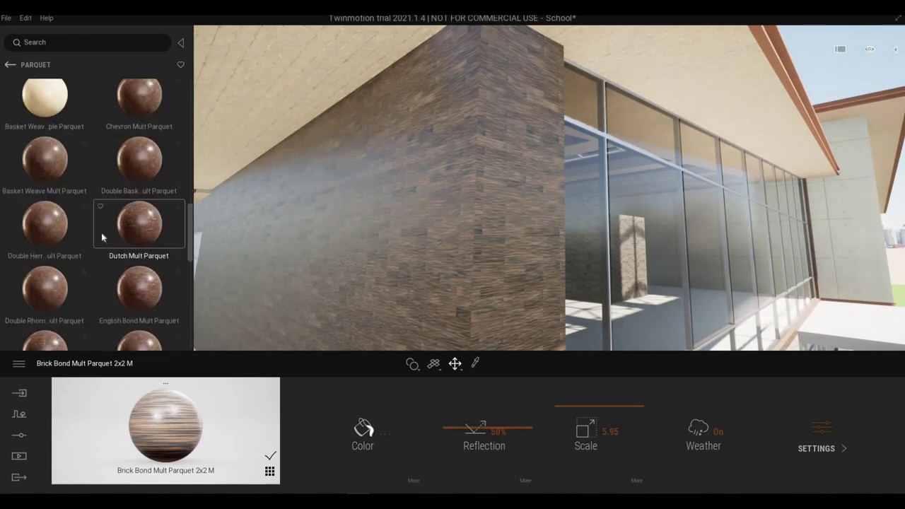
{"action": "scroll", "coordinate": [101, 241], "scroll_direction": "down", "scroll_amount": 8}
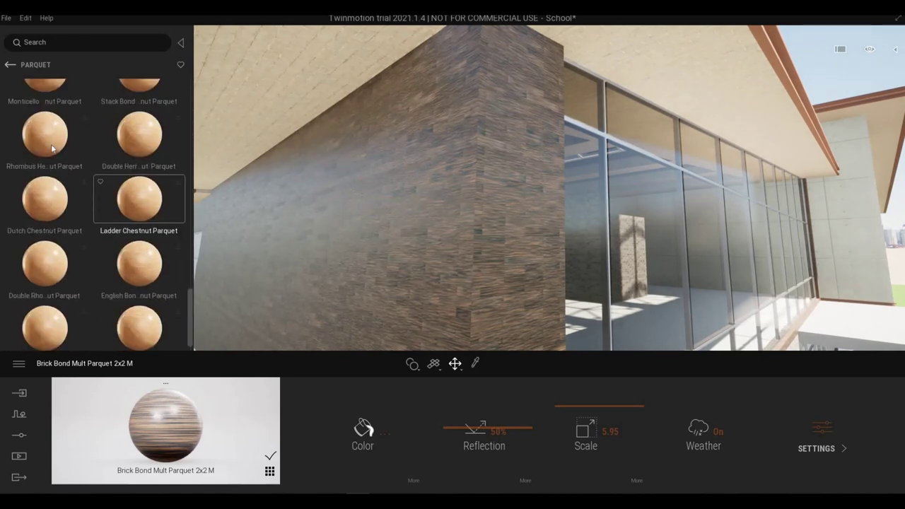
{"action": "left_click", "coordinate": [10, 64]}
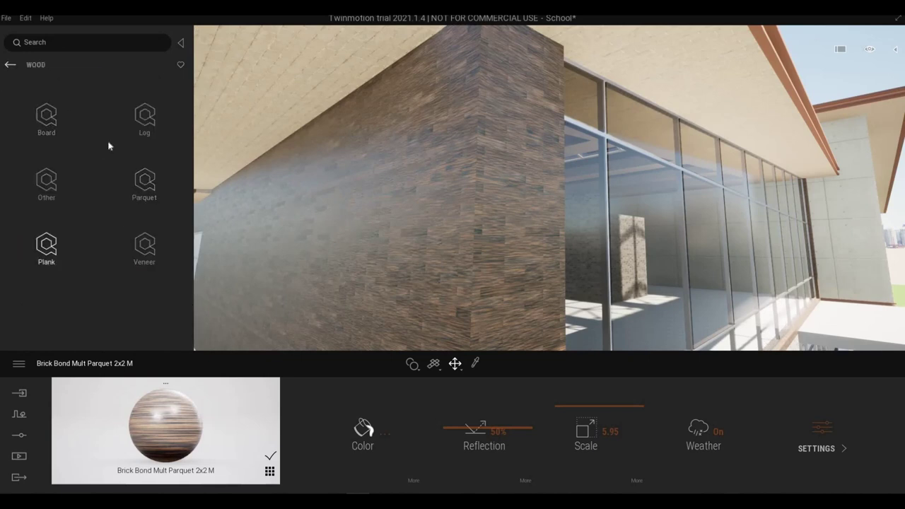
{"action": "left_click", "coordinate": [46, 249]}
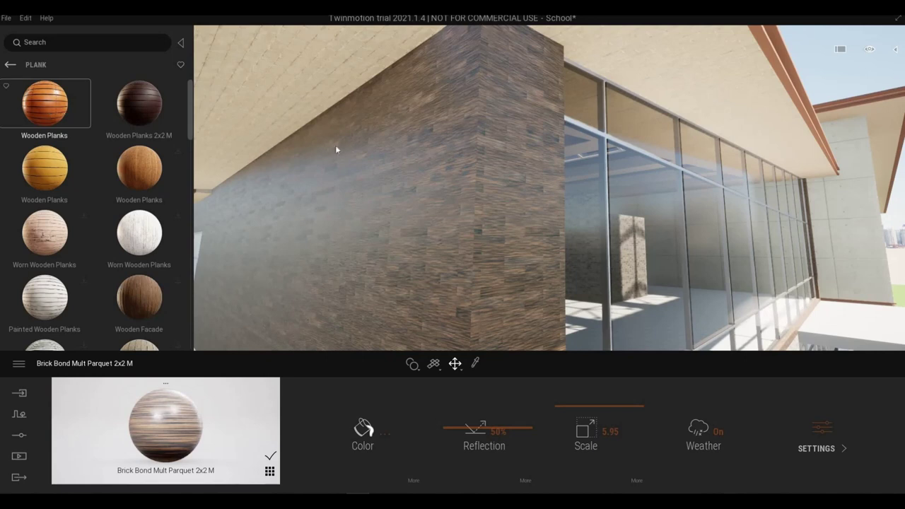
Step: Try the orange Wooden Planks material on the upper wall beside the terrace at a scale of 4.21
{"action": "left_click_drag", "start_coordinate": [45, 104], "coordinate": [426, 163]}
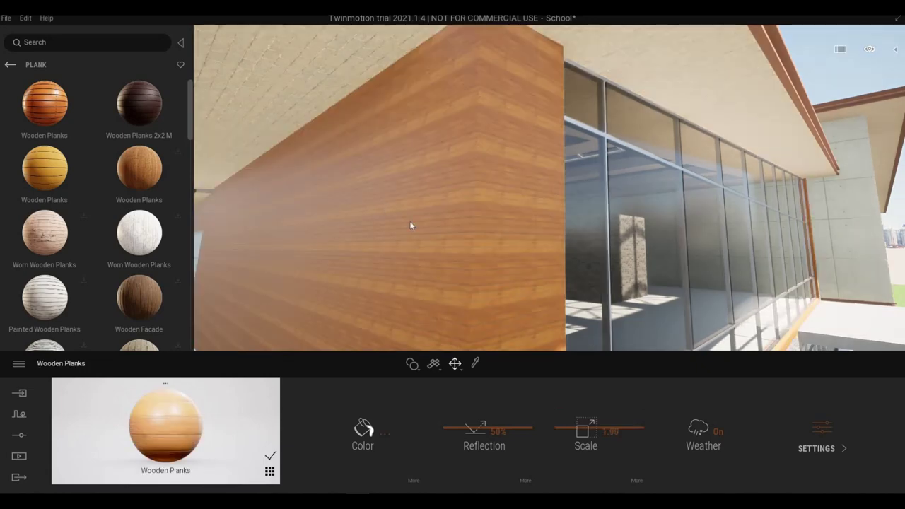
{"action": "scroll", "coordinate": [409, 224], "scroll_direction": "down", "scroll_amount": 5}
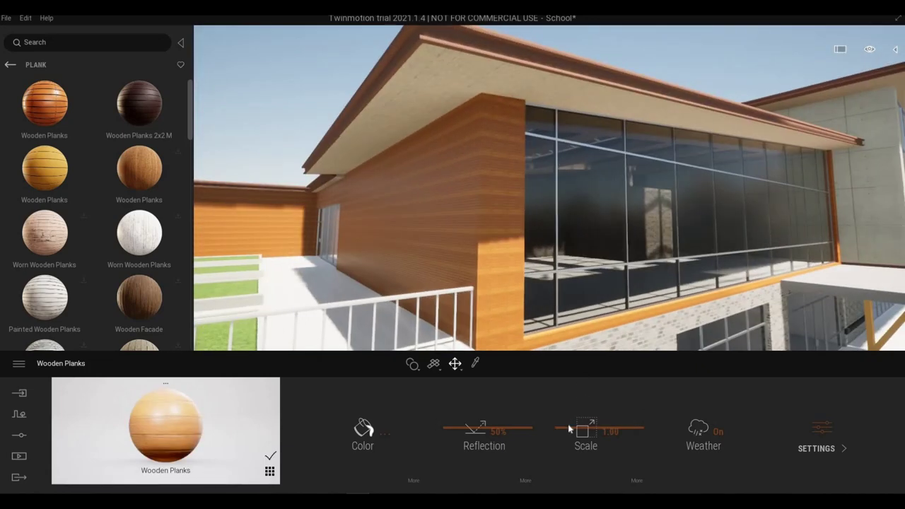
{"action": "left_click_drag", "start_coordinate": [569, 424], "coordinate": [571, 411]}
{"action": "scroll", "coordinate": [520, 233], "scroll_direction": "down", "scroll_amount": 5}
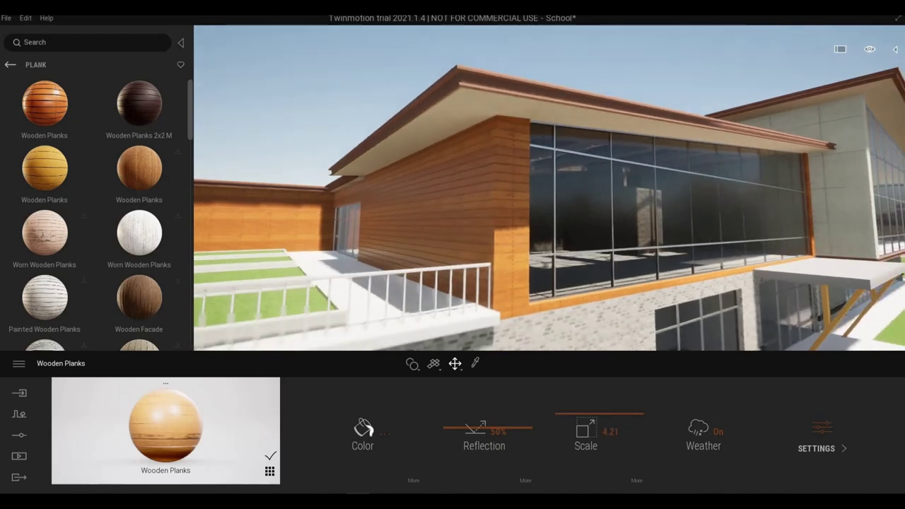
{"action": "key", "text": "s"}
{"action": "right_click_drag", "start_coordinate": [519, 233], "coordinate": [540, 228]}
{"action": "key", "text": "w"}
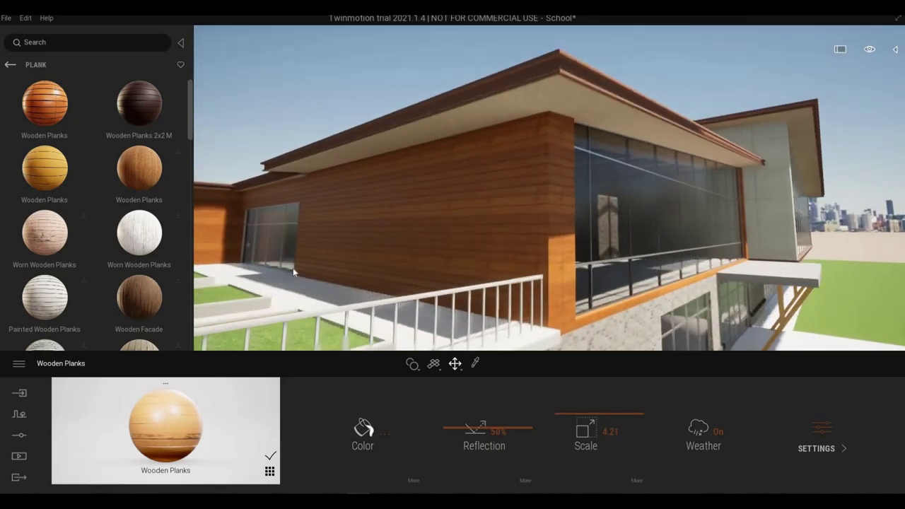
Step: Apply the yellow Wooden Planks material to the upper wall beside the terrace and set its scale to 4.65
{"action": "left_click_drag", "start_coordinate": [59, 119], "coordinate": [418, 215]}
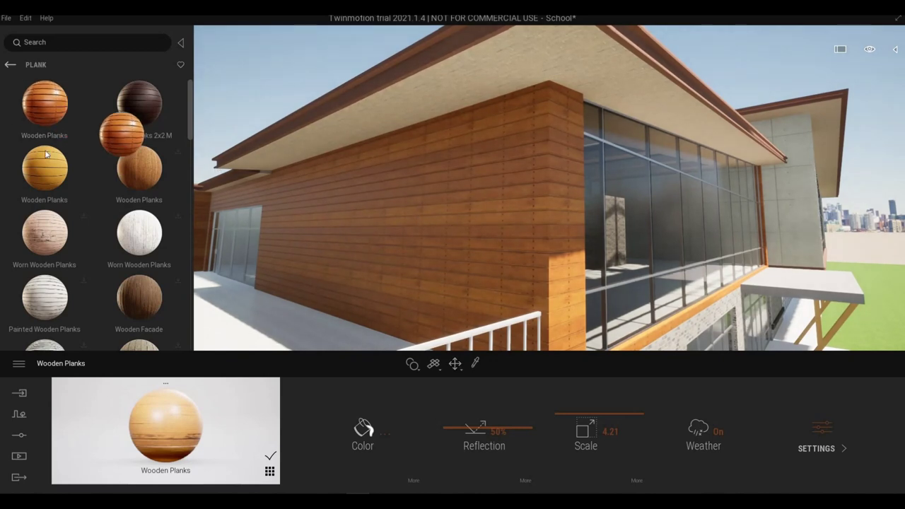
{"action": "left_click_drag", "start_coordinate": [45, 170], "coordinate": [470, 226]}
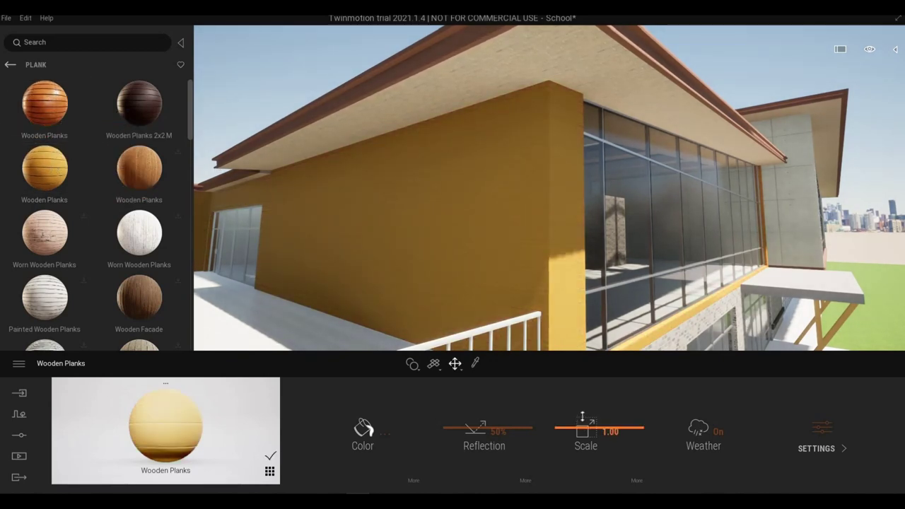
{"action": "left_click_drag", "start_coordinate": [582, 417], "coordinate": [584, 412]}
{"action": "key", "text": "s"}
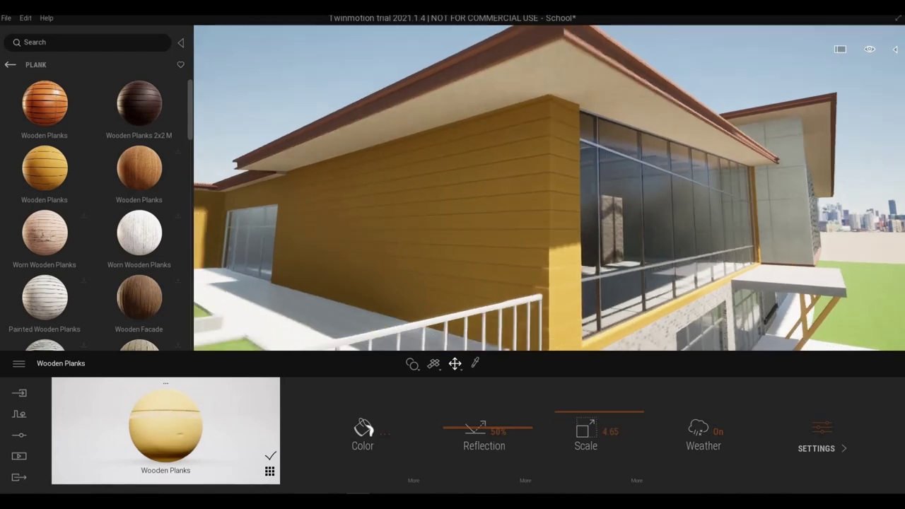
Step: Replace the yellow cladding on the upper walls beside the terrace with the orange Wooden Planks material and set its scale to 7.25
{"action": "key", "text": "d"}
{"action": "key", "text": "w"}
{"action": "key", "text": "a"}
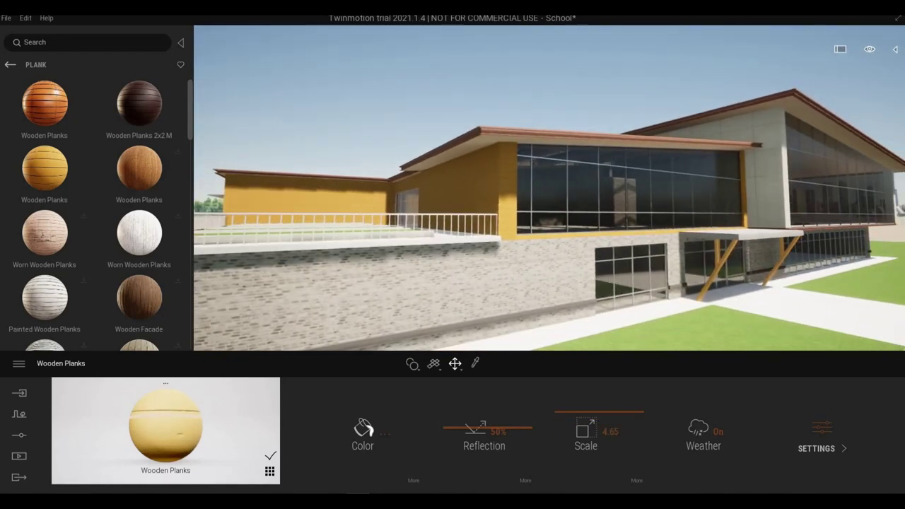
{"action": "left_click_drag", "start_coordinate": [56, 120], "coordinate": [386, 224]}
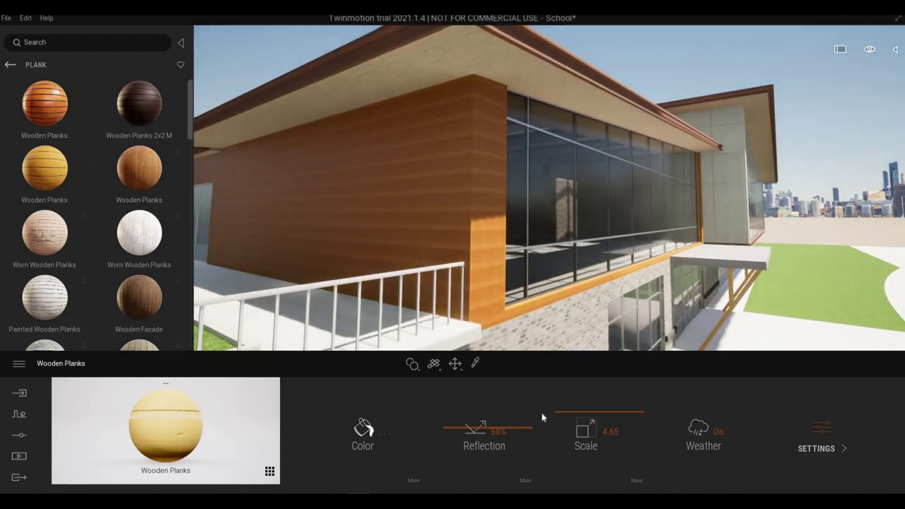
{"action": "left_click_drag", "start_coordinate": [565, 417], "coordinate": [565, 399]}
Step: Apply the Deodar Cedar Veneer material from the veneer surfaces to the slanted supports of the entrance canopy
{"action": "key", "text": "s"}
{"action": "right_click_drag", "start_coordinate": [549, 191], "coordinate": [480, 191]}
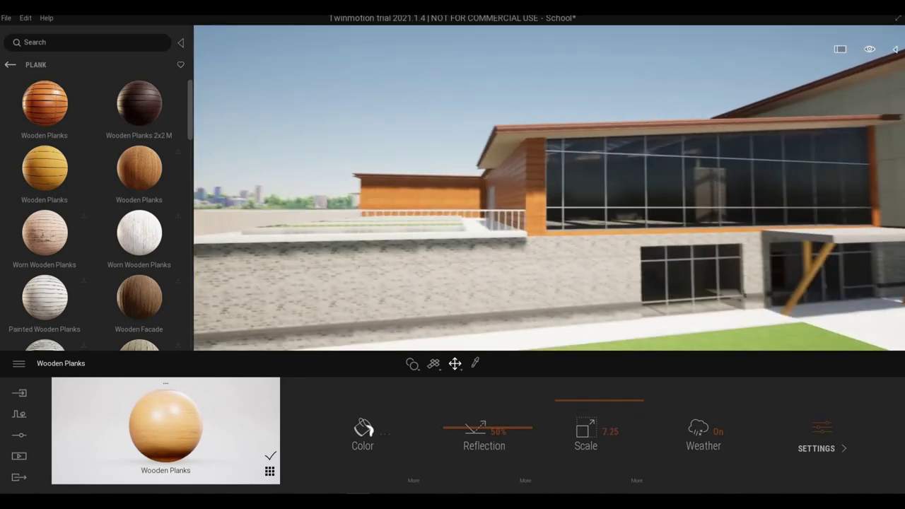
{"action": "right_click_drag", "start_coordinate": [480, 316], "coordinate": [571, 316]}
{"action": "key", "text": "w"}
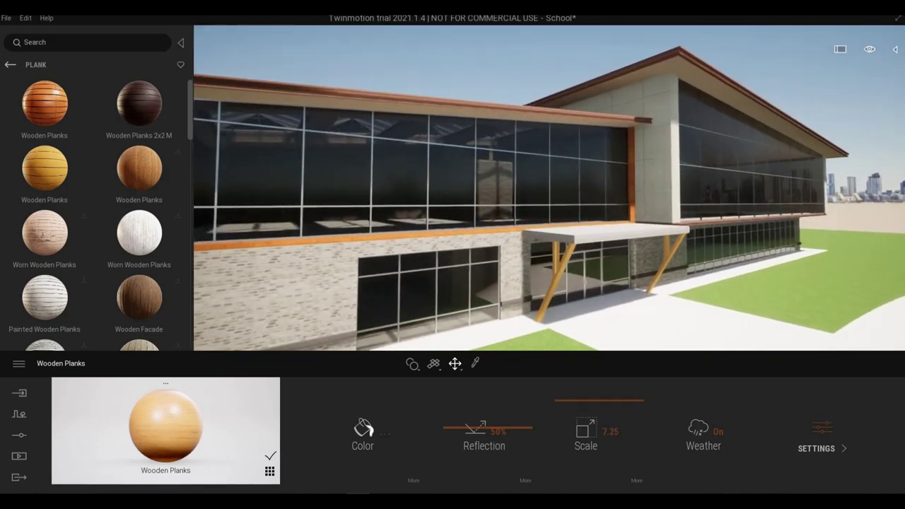
{"action": "key", "text": "w"}
{"action": "key", "text": "q"}
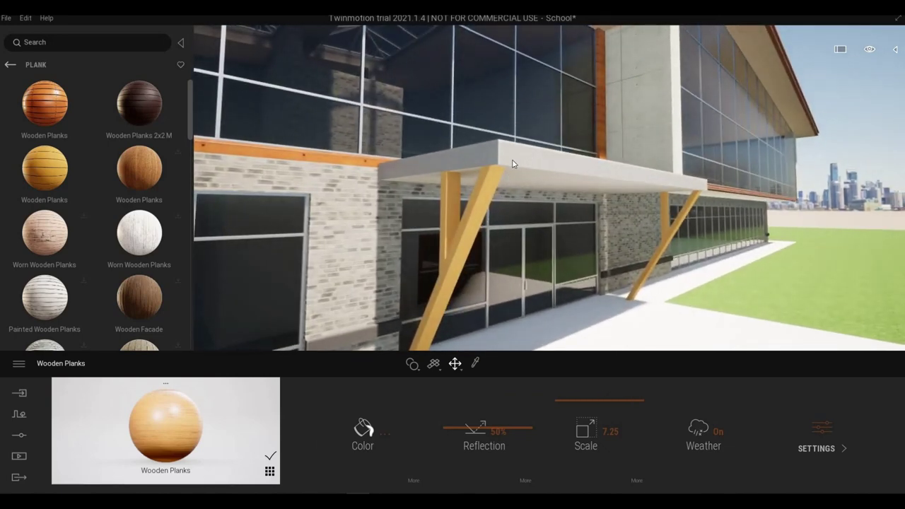
{"action": "left_click", "coordinate": [10, 65]}
{"action": "left_click", "coordinate": [129, 241]}
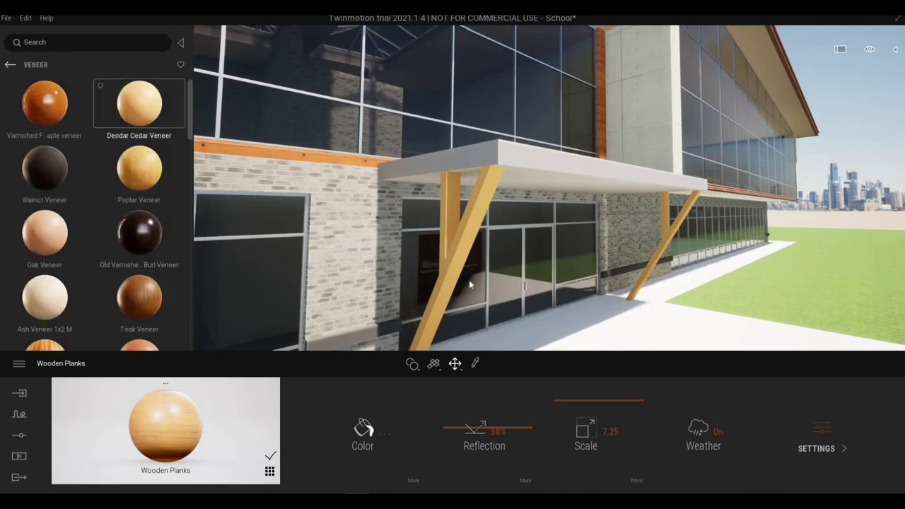
{"action": "left_click_drag", "start_coordinate": [470, 281], "coordinate": [448, 271]}
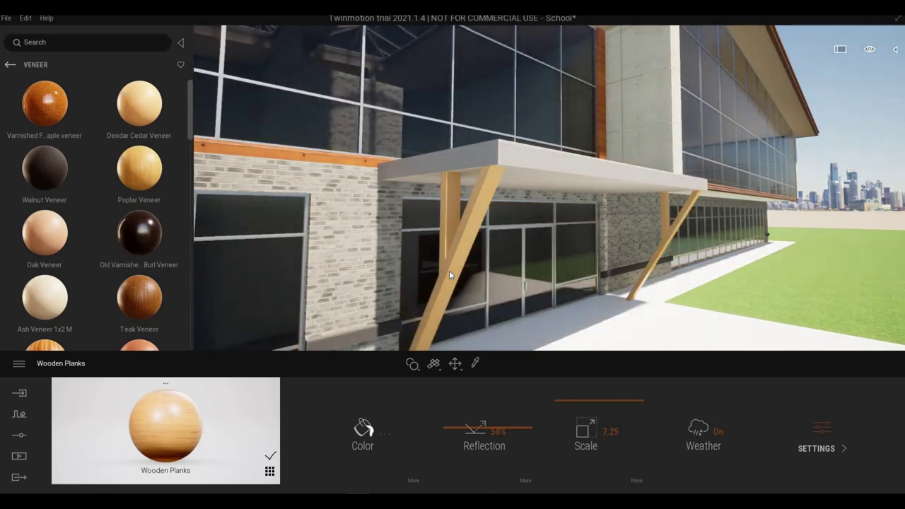
{"action": "left_click", "coordinate": [448, 271]}
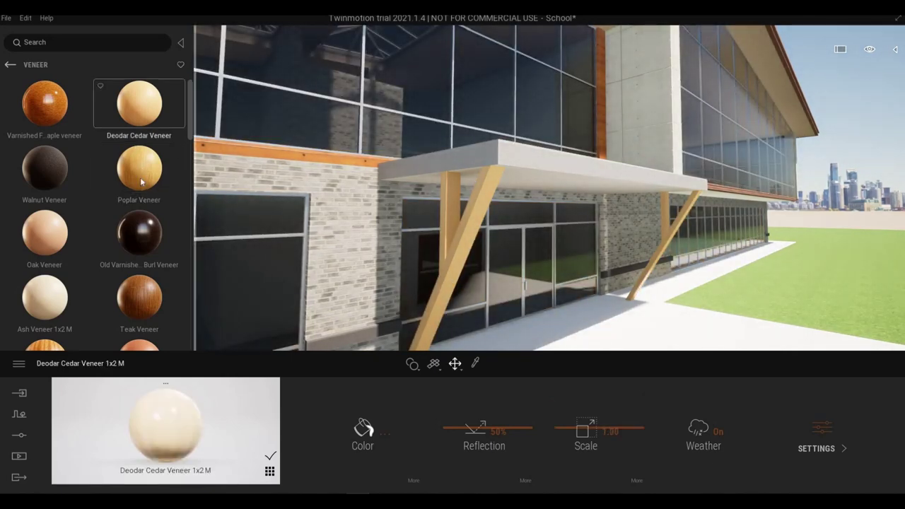
Step: Apply the Old Varnished Walnut Burl Veneer material to the entrance canopy slab and reduce its reflection to 31%
{"action": "scroll", "coordinate": [142, 227], "scroll_direction": "down", "scroll_amount": 1}
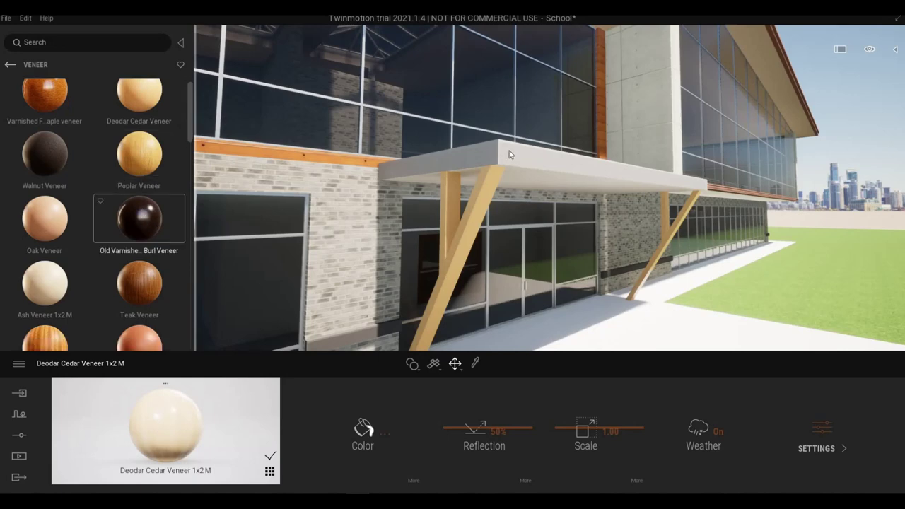
{"action": "left_click_drag", "start_coordinate": [142, 223], "coordinate": [511, 156]}
{"action": "key", "text": "s"}
{"action": "key", "text": "d"}
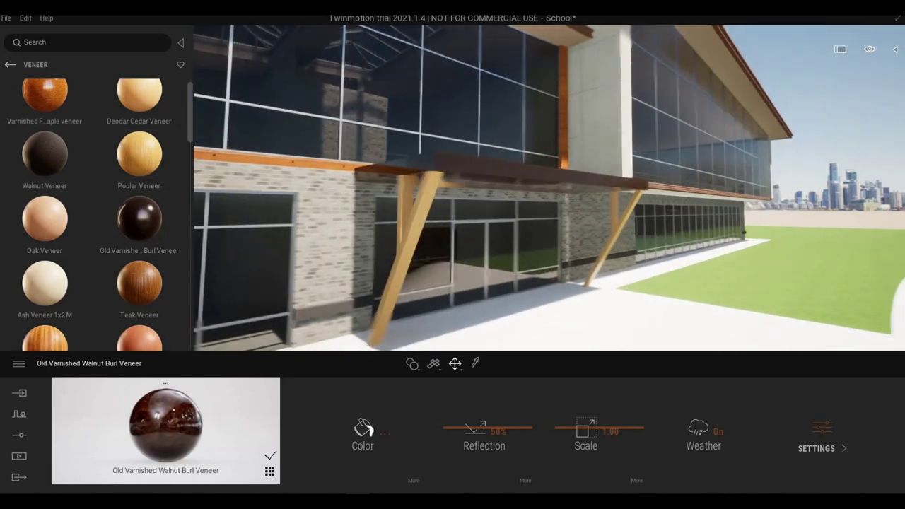
{"action": "key", "text": "w"}
{"action": "key", "text": "e"}
{"action": "right_click_drag", "start_coordinate": [512, 156], "coordinate": [569, 227]}
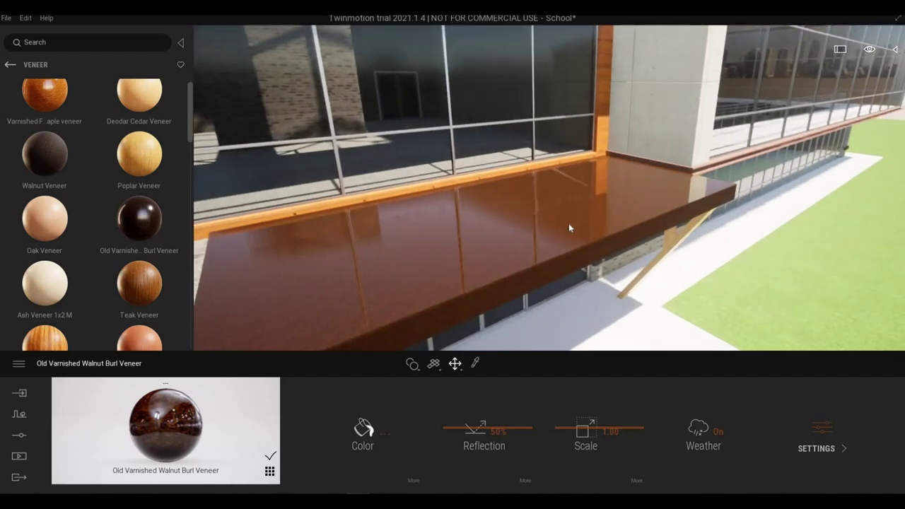
{"action": "key", "text": "a"}
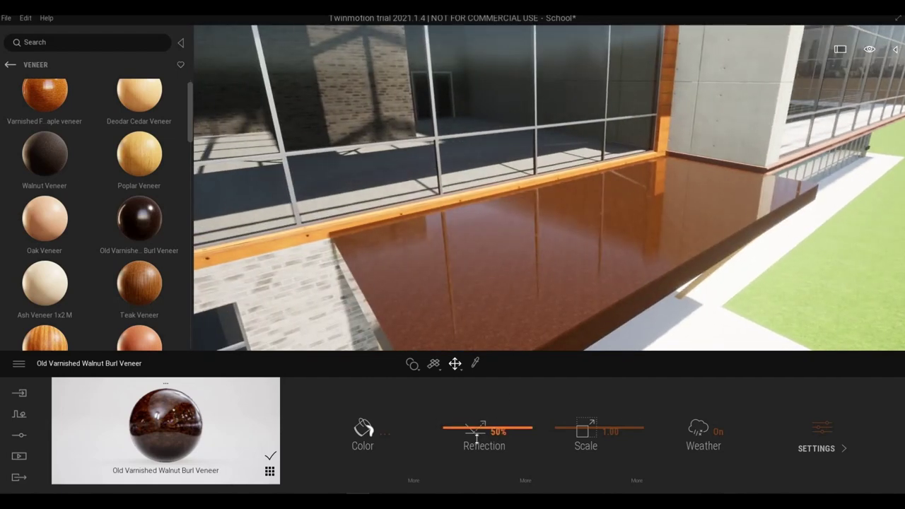
{"action": "left_click_drag", "start_coordinate": [476, 439], "coordinate": [477, 454]}
{"action": "key", "text": "s"}
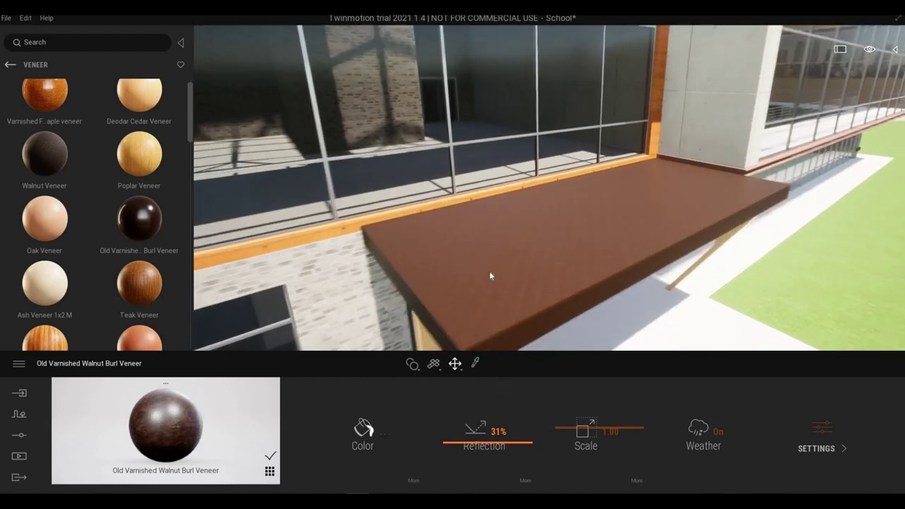
Step: Inspect the entrance canopy and its supports from ground level, and save the scene
{"action": "key", "text": "q"}
{"action": "right_click_drag", "start_coordinate": [481, 218], "coordinate": [548, 201]}
{"action": "key", "text": "a"}
{"action": "key", "text": "d"}
{"action": "key", "text": "a"}
{"action": "key", "text": "d"}
{"action": "key", "text": "a"}
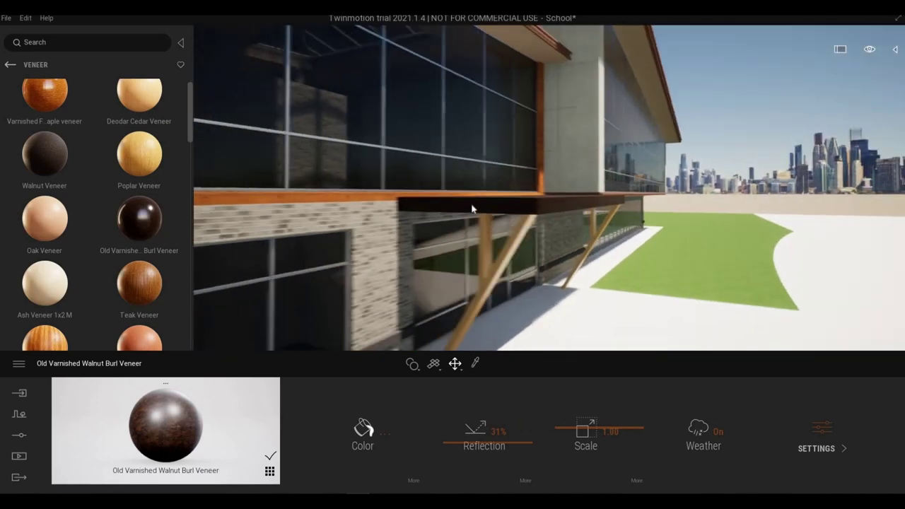
{"action": "key", "text": "d"}
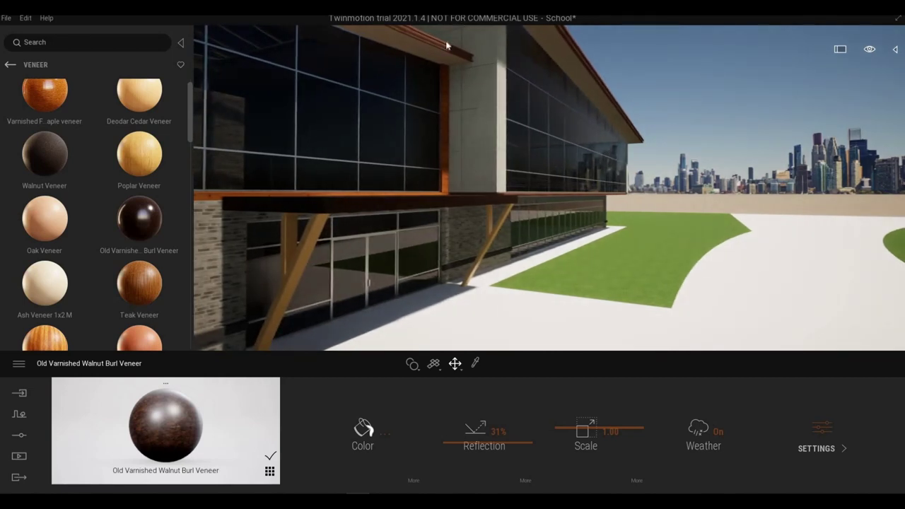
{"action": "left_click", "coordinate": [5, 18]}
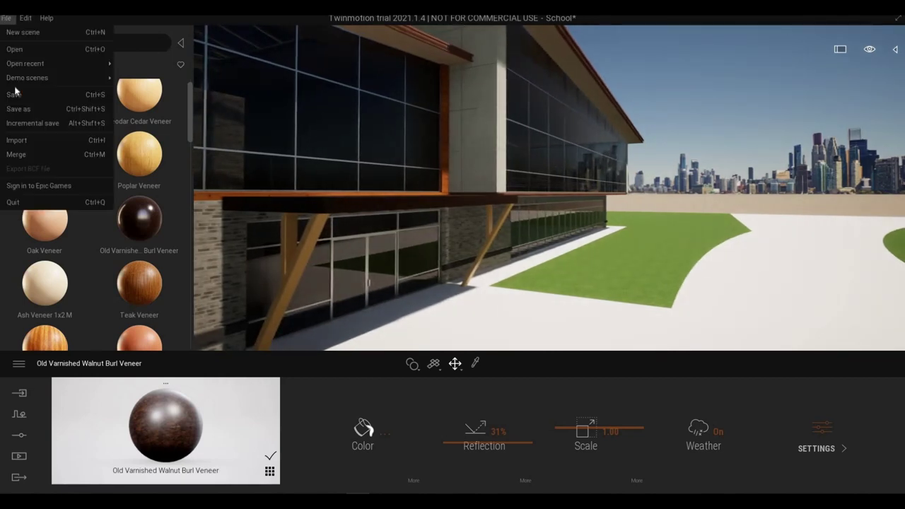
{"action": "left_click", "coordinate": [14, 95]}
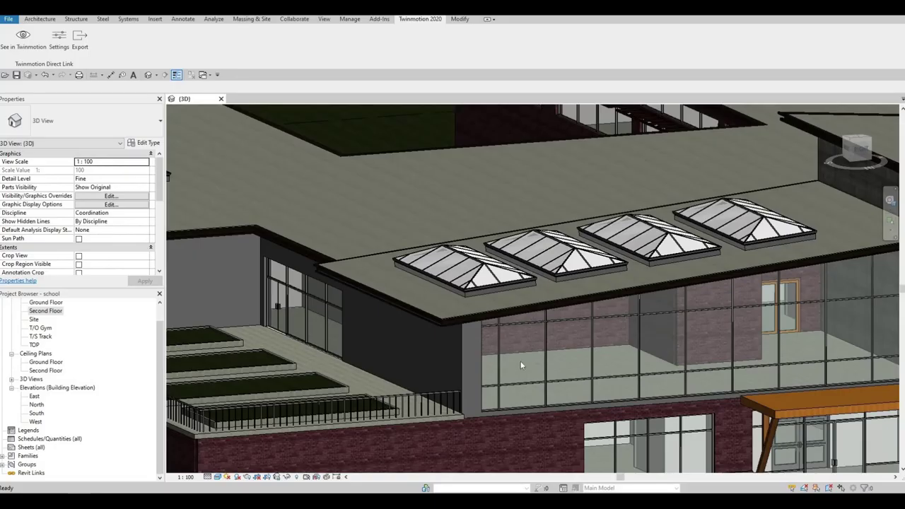
Step: Switch to the school model in Revit and try to stretch the entrance canopy's front edge outward
{"action": "left_click", "coordinate": [714, 353]}
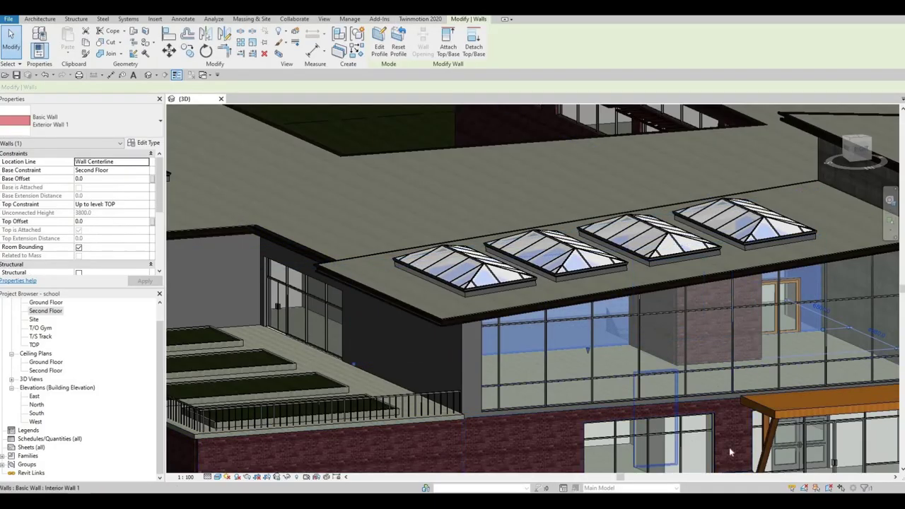
{"action": "left_click", "coordinate": [711, 360]}
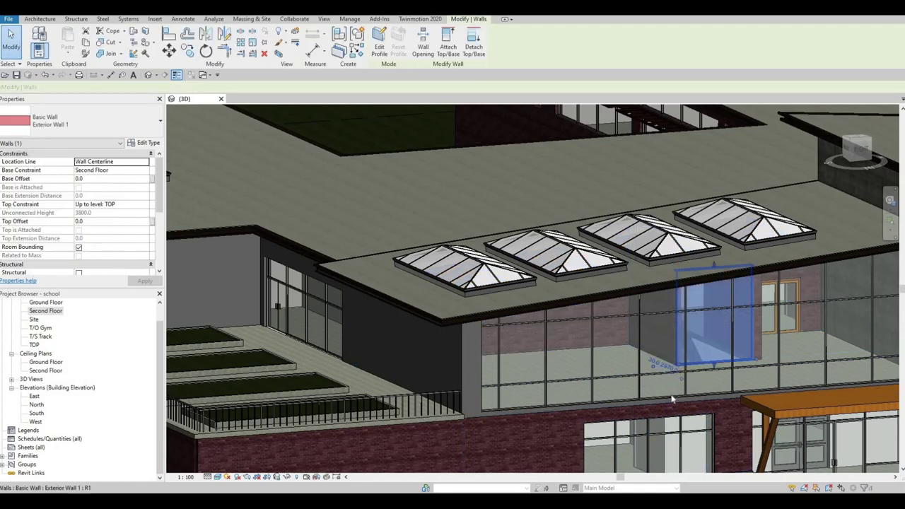
{"action": "left_click", "coordinate": [742, 437]}
{"action": "scroll", "coordinate": [743, 435], "scroll_direction": "down", "scroll_amount": 2}
{"action": "scroll", "coordinate": [755, 404], "scroll_direction": "up", "scroll_amount": 1}
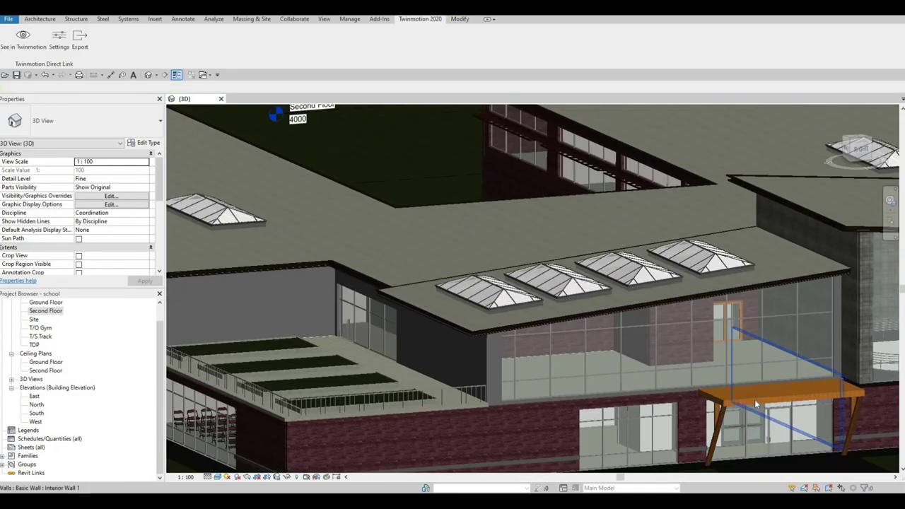
{"action": "scroll", "coordinate": [757, 404], "scroll_direction": "up", "scroll_amount": 2}
{"action": "left_click", "coordinate": [801, 401]}
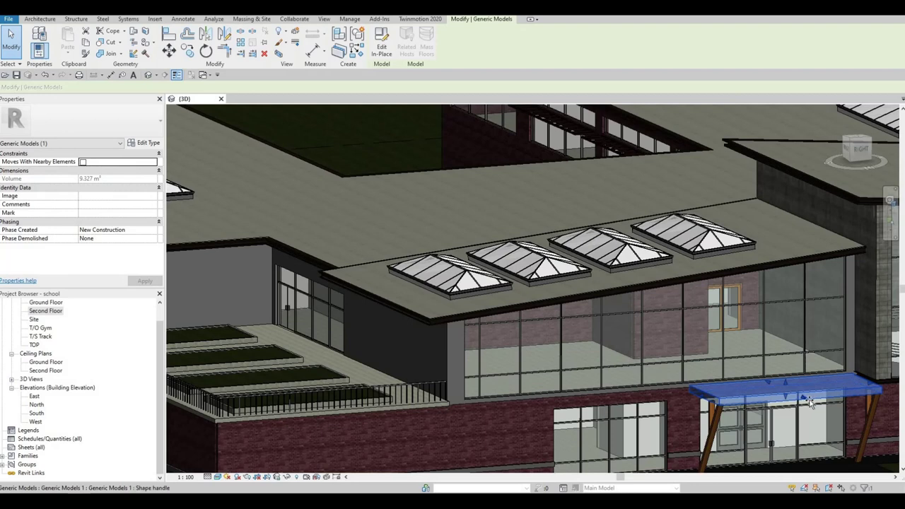
{"action": "left_click_drag", "start_coordinate": [810, 400], "coordinate": [811, 405]}
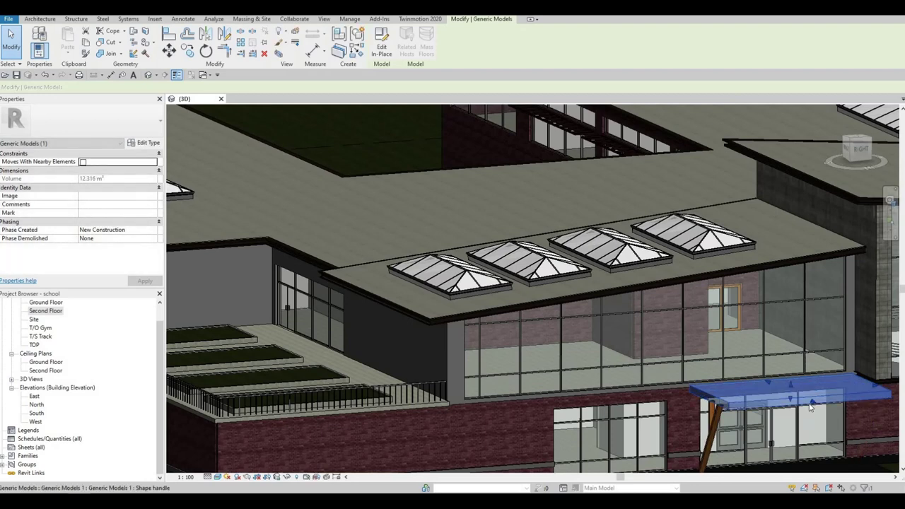
{"action": "key", "text": "Escape"}
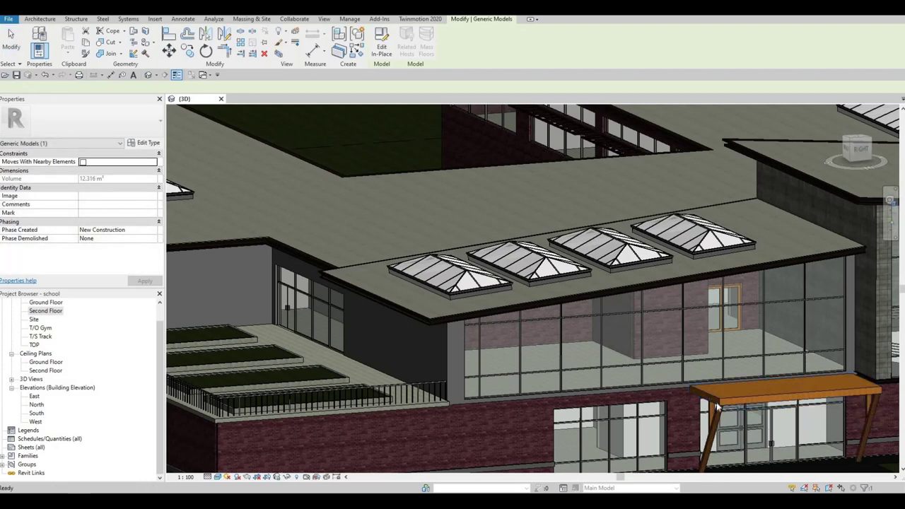
Step: Stretch the entrance canopy's front edge outward in two stages so that it projects further over the doors
{"action": "scroll", "coordinate": [675, 337], "scroll_direction": "up", "scroll_amount": 5}
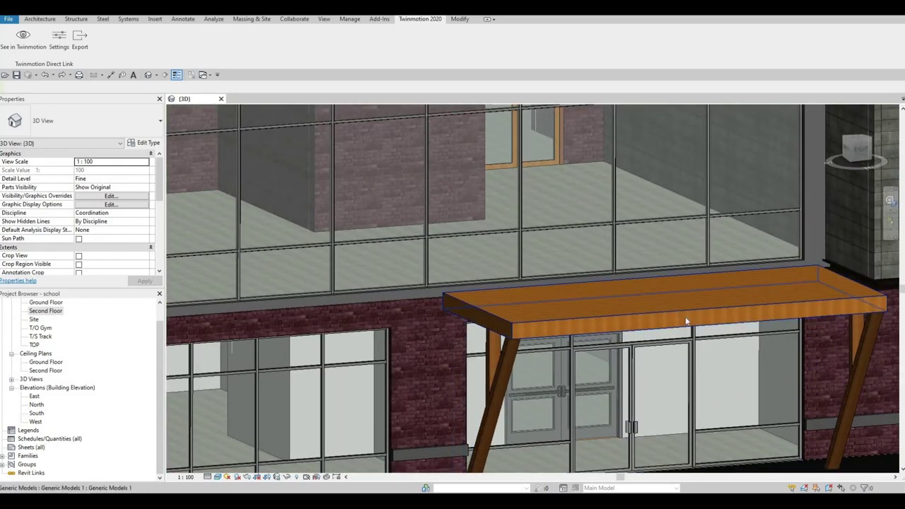
{"action": "left_click", "coordinate": [700, 320]}
{"action": "left_click_drag", "start_coordinate": [704, 320], "coordinate": [715, 327]}
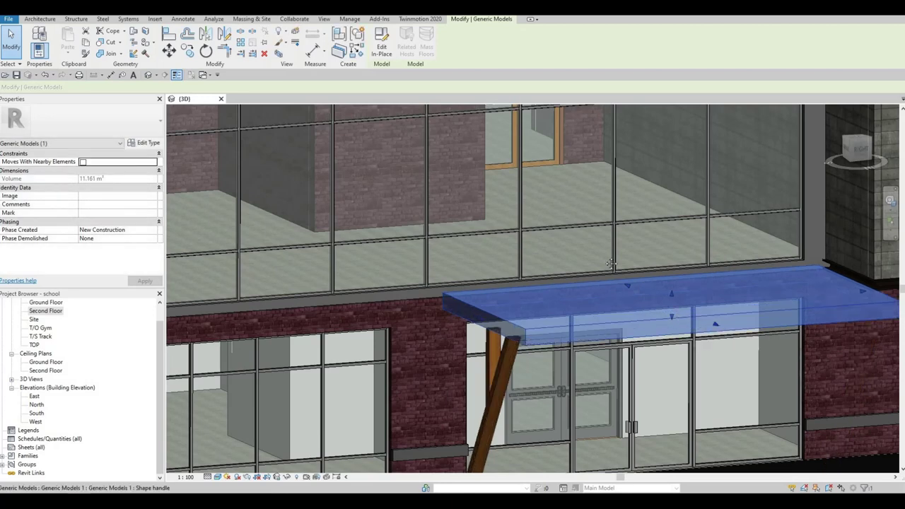
{"action": "middle_click_drag", "start_coordinate": [610, 264], "coordinate": [608, 239]}
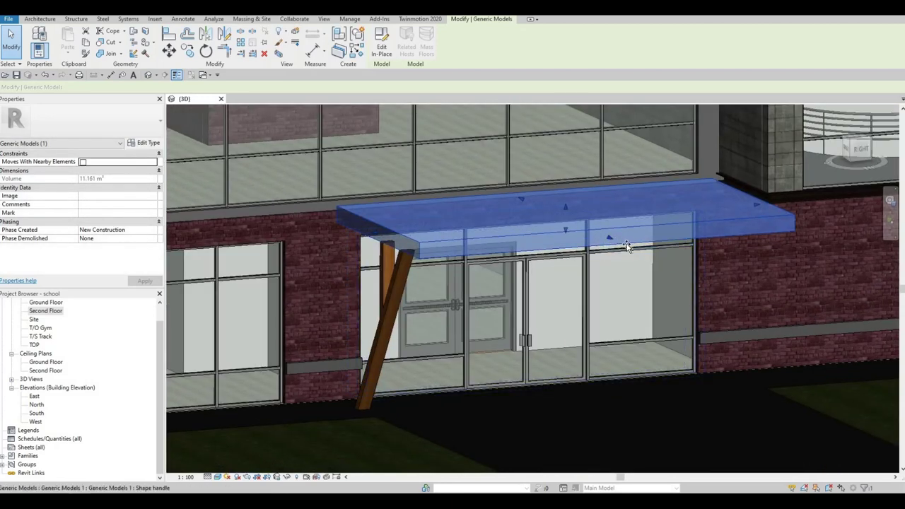
{"action": "left_click_drag", "start_coordinate": [626, 246], "coordinate": [619, 257]}
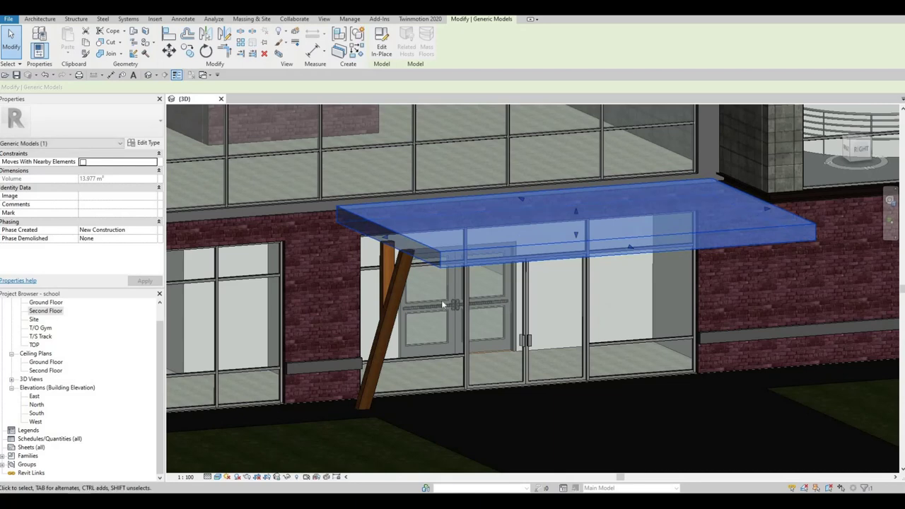
{"action": "left_click", "coordinate": [442, 304]}
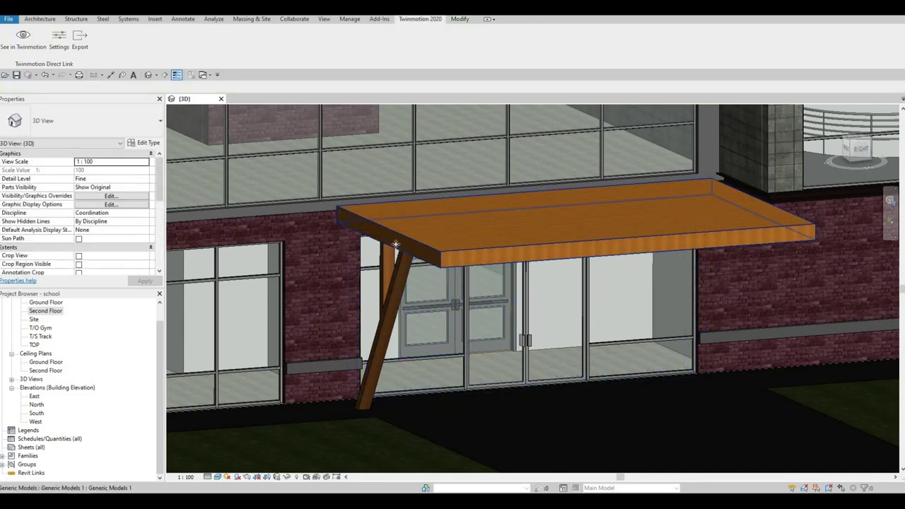
Step: Extend the entrance canopy's terrace-side end along the facade, together with the slanted supports beneath it
{"action": "left_click", "coordinate": [394, 240]}
{"action": "left_click_drag", "start_coordinate": [363, 241], "coordinate": [356, 244]}
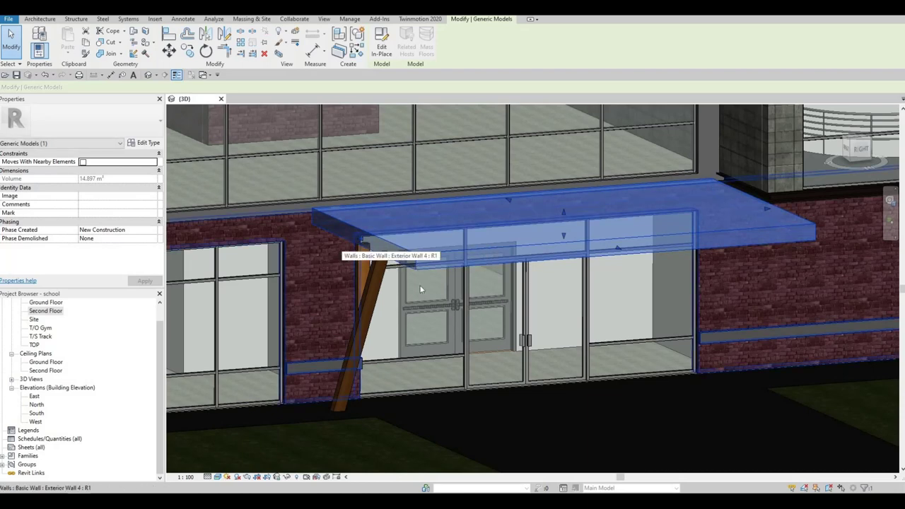
{"action": "key", "text": "Escape"}
Step: Open the East building elevation and bring the entrance canopy and its support column into close view
{"action": "middle_click_drag", "start_coordinate": [429, 314], "coordinate": [424, 310], "text": "shift"}
{"action": "middle_click_drag", "start_coordinate": [425, 309], "coordinate": [507, 345]}
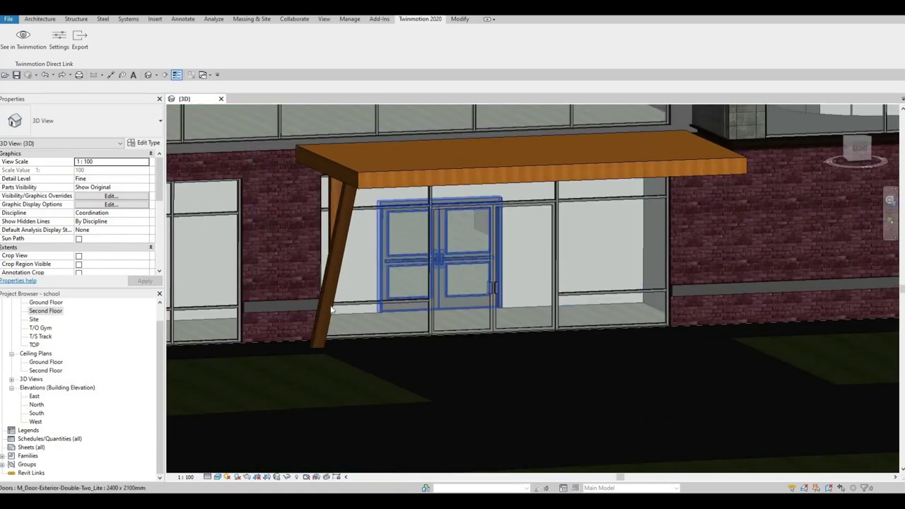
{"action": "double_click", "coordinate": [34, 404]}
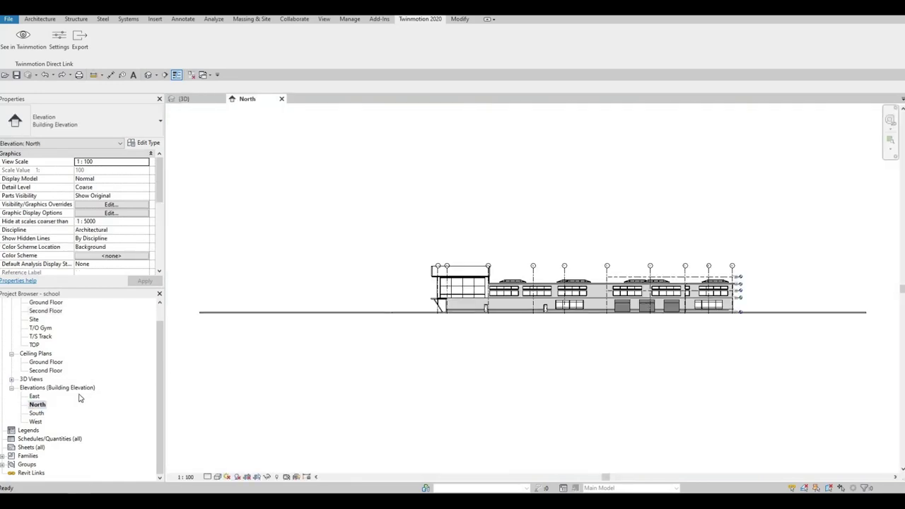
{"action": "double_click", "coordinate": [33, 397]}
{"action": "scroll", "coordinate": [549, 300], "scroll_direction": "up", "scroll_amount": 2}
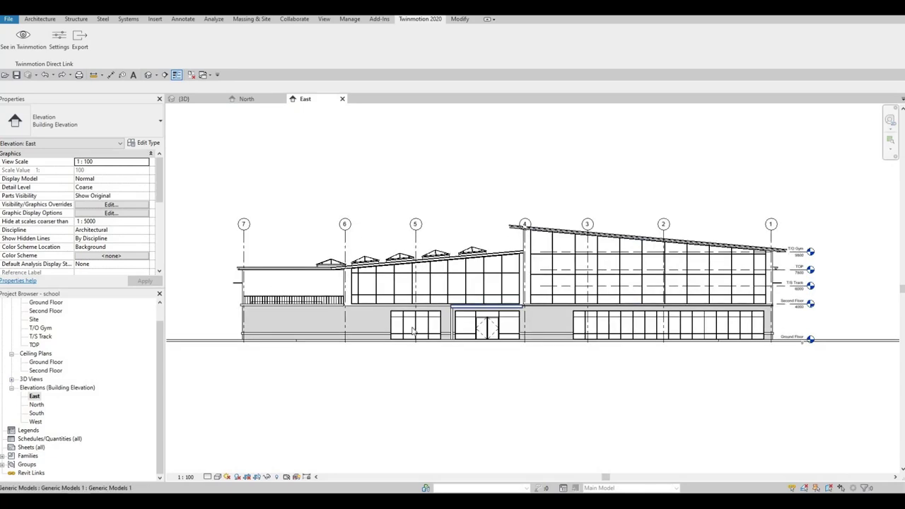
{"action": "scroll", "coordinate": [413, 331], "scroll_direction": "up", "scroll_amount": 3}
Step: Try to copy the entrance canopy's support column from its current position to the canopy's opposite end
{"action": "left_click", "coordinate": [406, 346]}
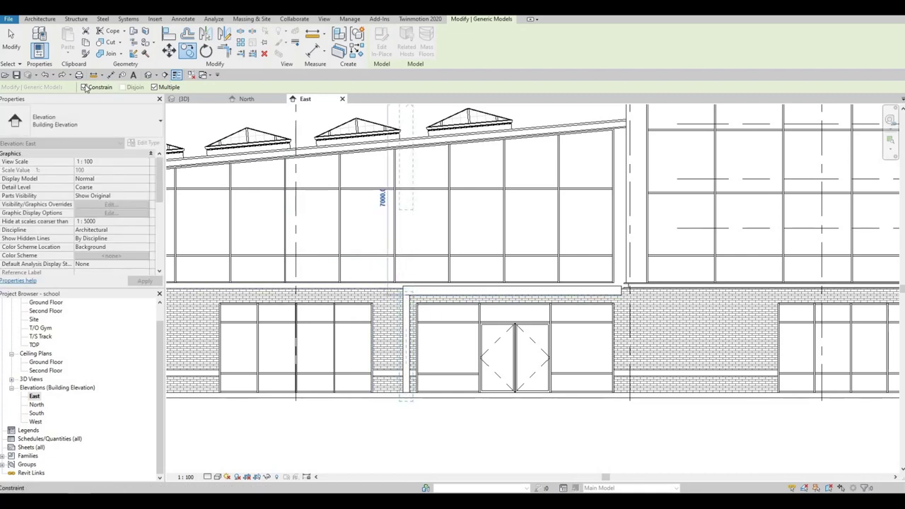
{"action": "left_click", "coordinate": [621, 296]}
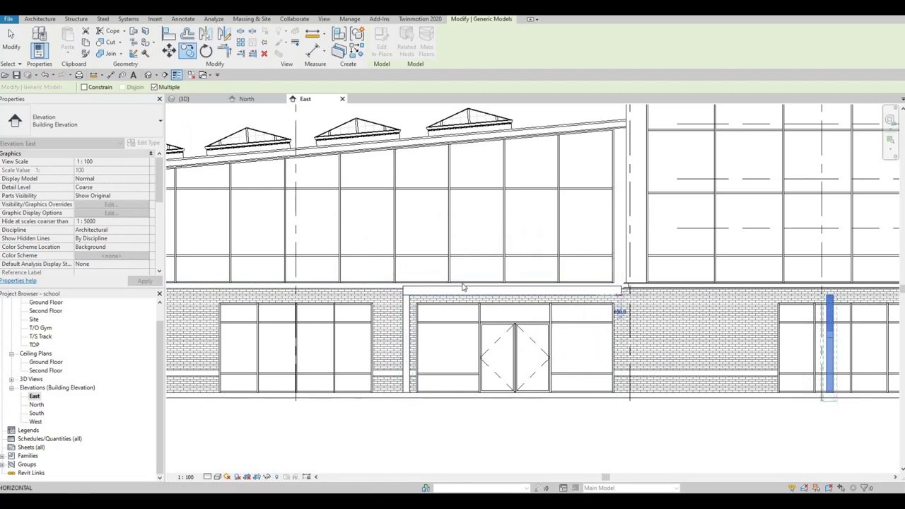
{"action": "key", "text": "Escape"}
{"action": "key", "text": "Escape"}
Step: Copy the original support column again with Constrain turned off, using the canopy's lower corner at the opposite end as reference
{"action": "left_click", "coordinate": [406, 304]}
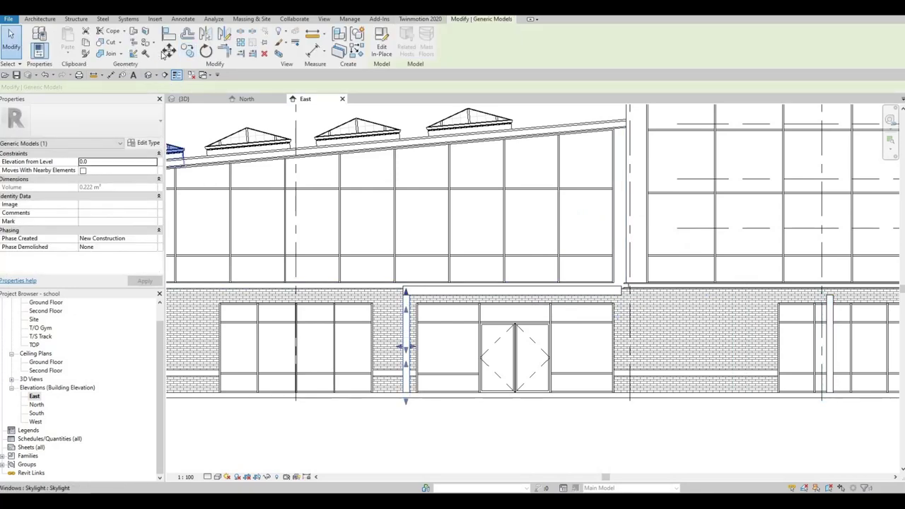
{"action": "left_click", "coordinate": [84, 87]}
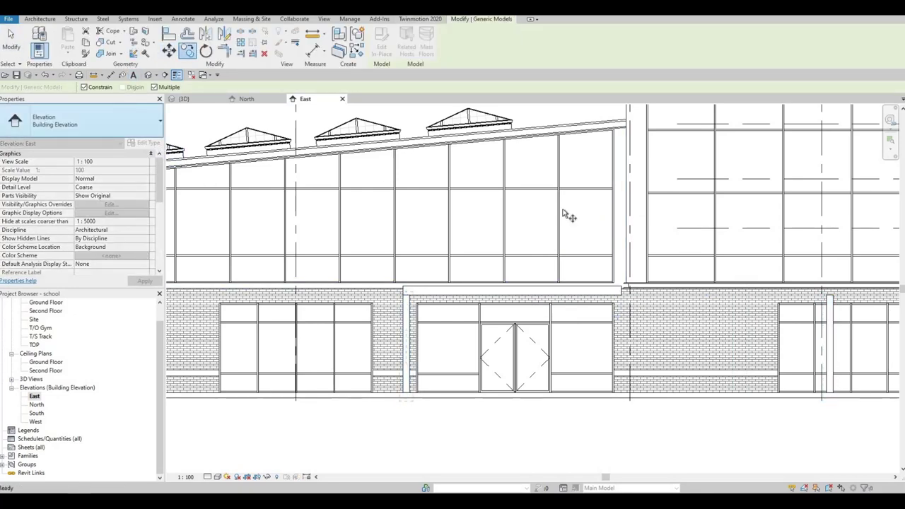
{"action": "scroll", "coordinate": [633, 294], "scroll_direction": "up", "scroll_amount": 3}
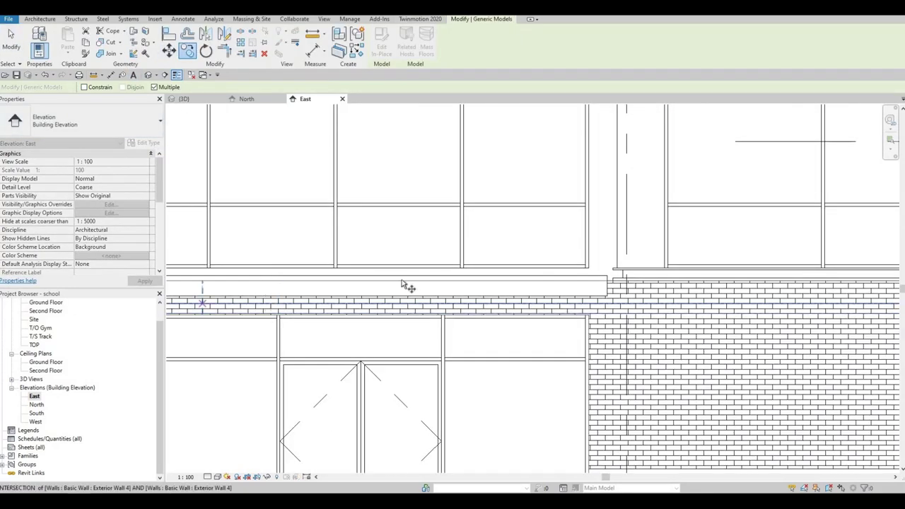
{"action": "middle_click_drag", "start_coordinate": [202, 295], "coordinate": [491, 286]}
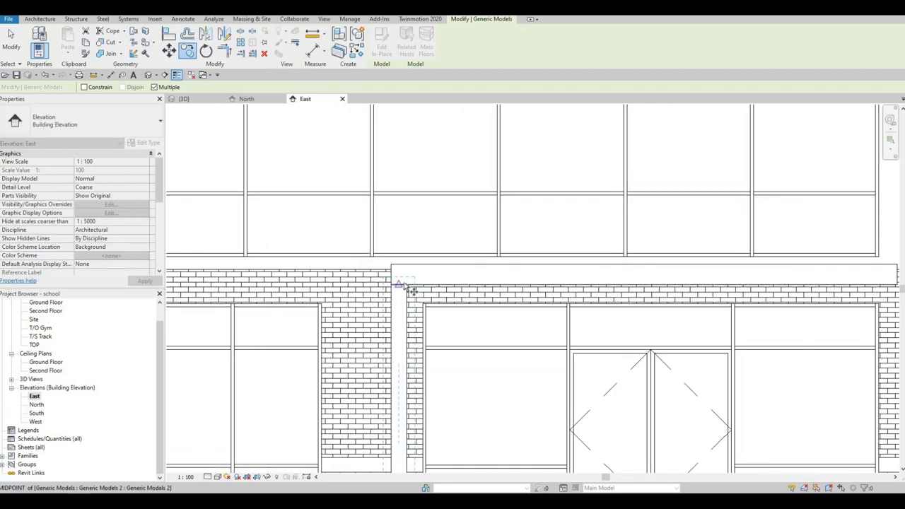
{"action": "middle_click_drag", "start_coordinate": [608, 282], "coordinate": [302, 275]}
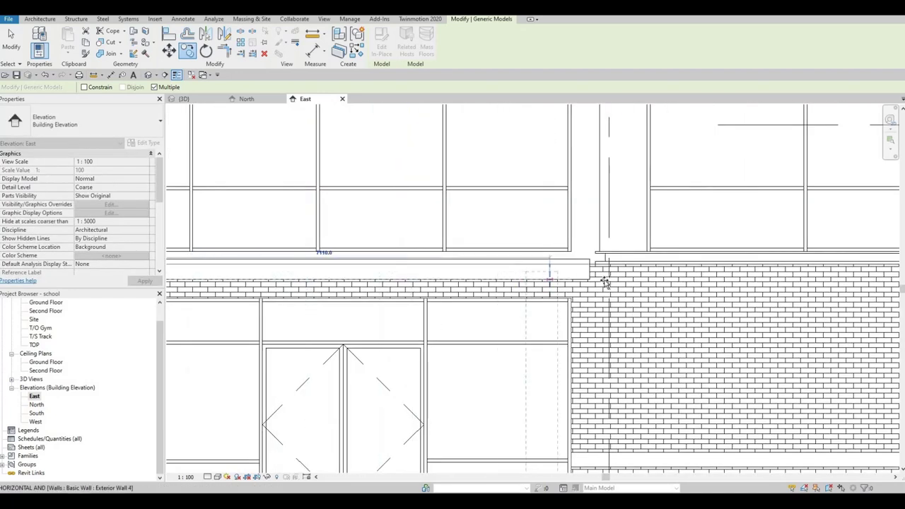
{"action": "scroll", "coordinate": [604, 283], "scroll_direction": "up", "scroll_amount": 2}
{"action": "left_click", "coordinate": [613, 281]}
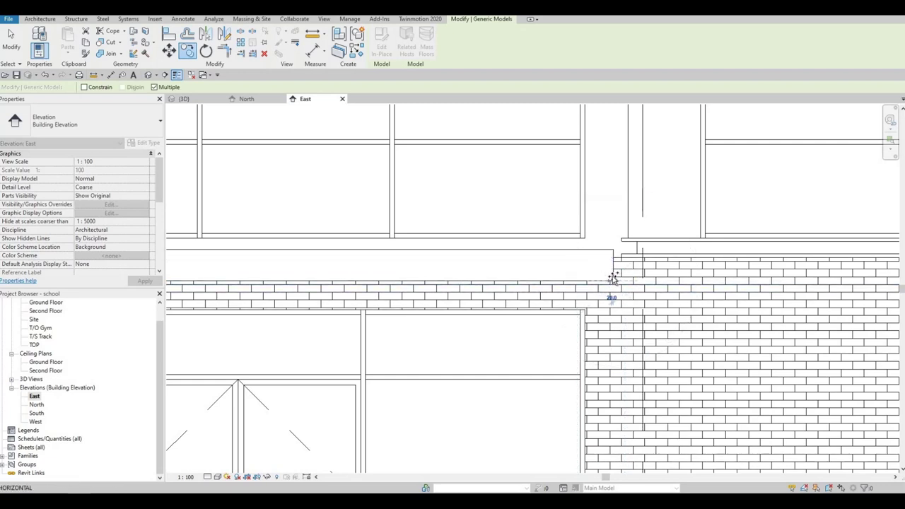
{"action": "scroll", "coordinate": [613, 279], "scroll_direction": "down", "scroll_amount": 2}
{"action": "scroll", "coordinate": [615, 278], "scroll_direction": "up", "scroll_amount": 2}
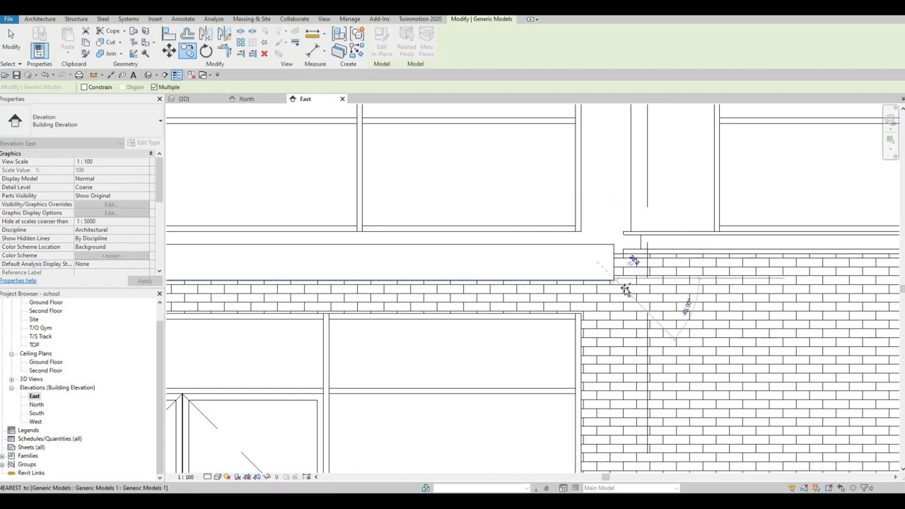
{"action": "left_click", "coordinate": [625, 288]}
{"action": "scroll", "coordinate": [625, 288], "scroll_direction": "down", "scroll_amount": 4}
{"action": "key", "text": "Escape"}
{"action": "key", "text": "Escape"}
Step: Nudge the new column copy back along the facade until it stands under the canopy end opposite the original column
{"action": "middle_click_drag", "start_coordinate": [813, 302], "coordinate": [780, 304]}
{"action": "left_click", "coordinate": [825, 323]}
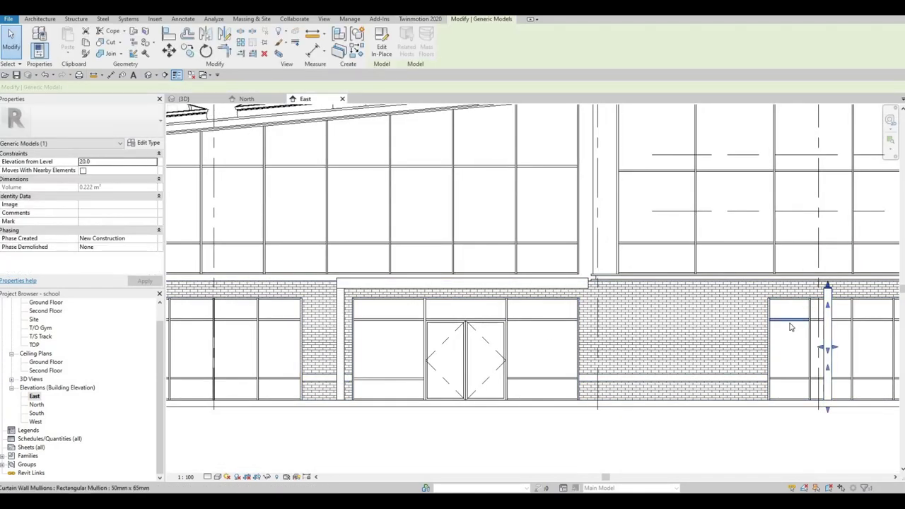
{"action": "key", "text": "Left"}
{"action": "key", "text": "Left"}
{"action": "key", "text": "Left"}
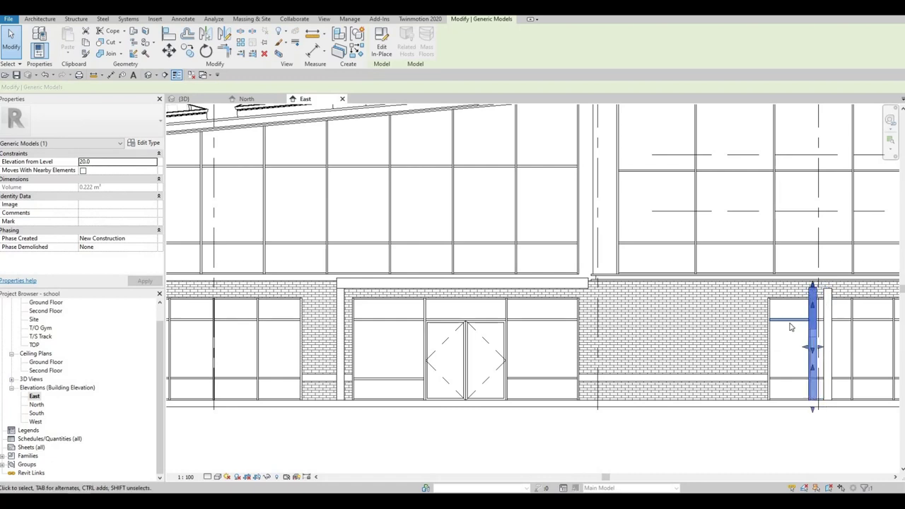
{"action": "key", "text": "Left"}
{"action": "key", "text": "Left"}
{"action": "key", "text": "Left"}
{"action": "key", "text": "Left"}
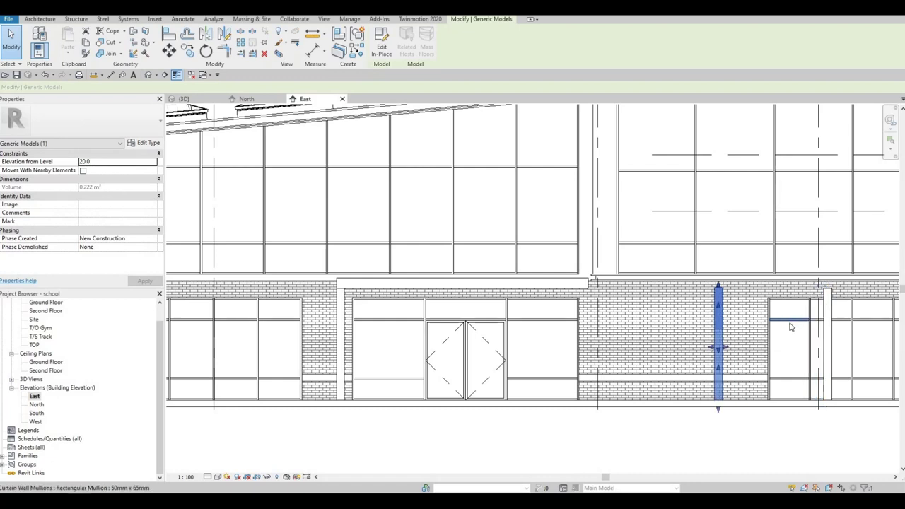
{"action": "key", "text": "shift+Left"}
{"action": "key", "text": "shift+Left"}
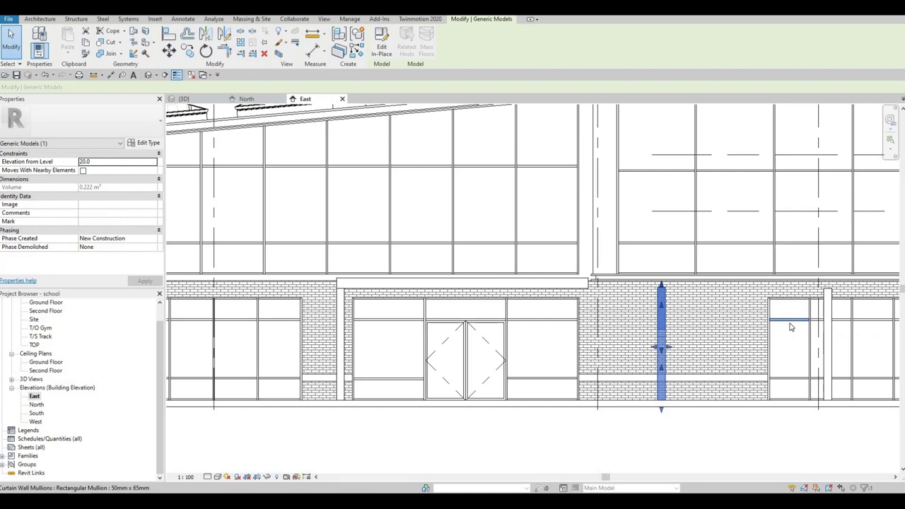
{"action": "key", "text": "shift+Left"}
{"action": "key", "text": "shift+Left"}
{"action": "key", "text": "shift+Left"}
{"action": "key", "text": "shift+Left"}
{"action": "key", "text": "Left"}
{"action": "key", "text": "Left"}
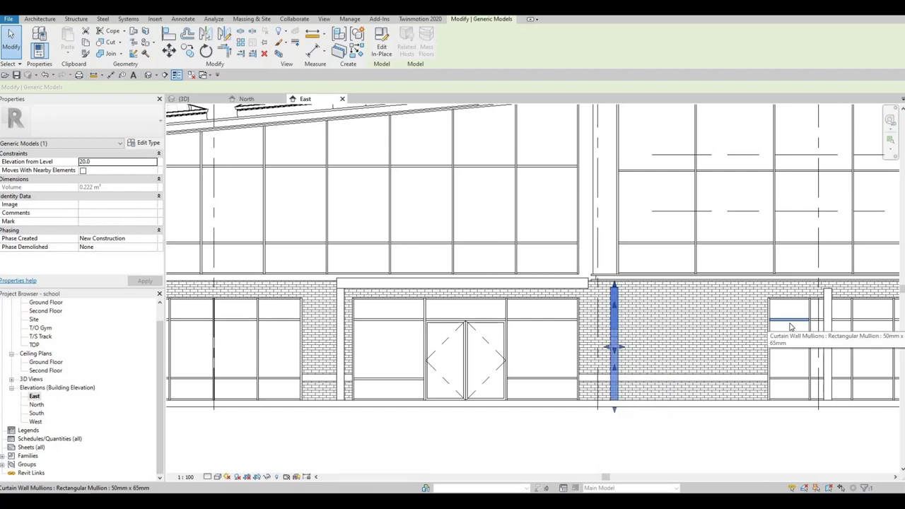
{"action": "key", "text": "Left"}
{"action": "key", "text": "Left"}
{"action": "key", "text": "Left"}
{"action": "key", "text": "Left"}
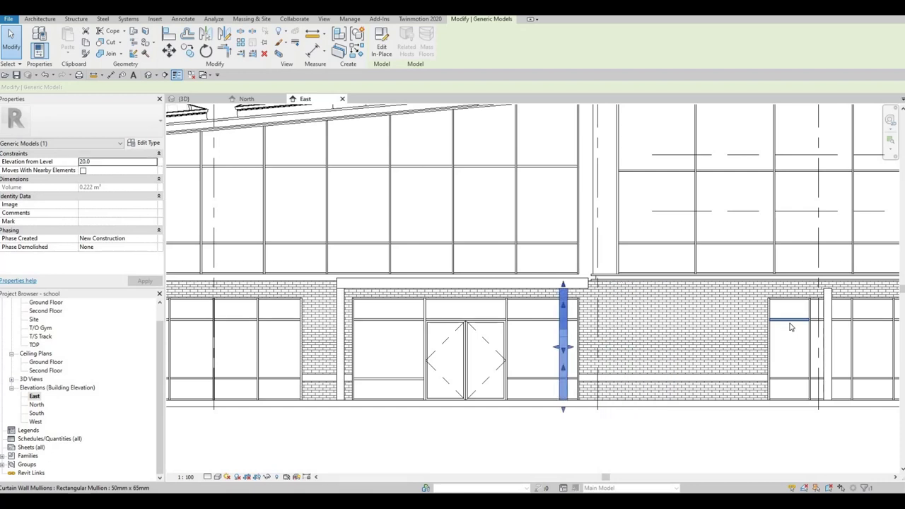
{"action": "key", "text": "Right"}
{"action": "key", "text": "Right"}
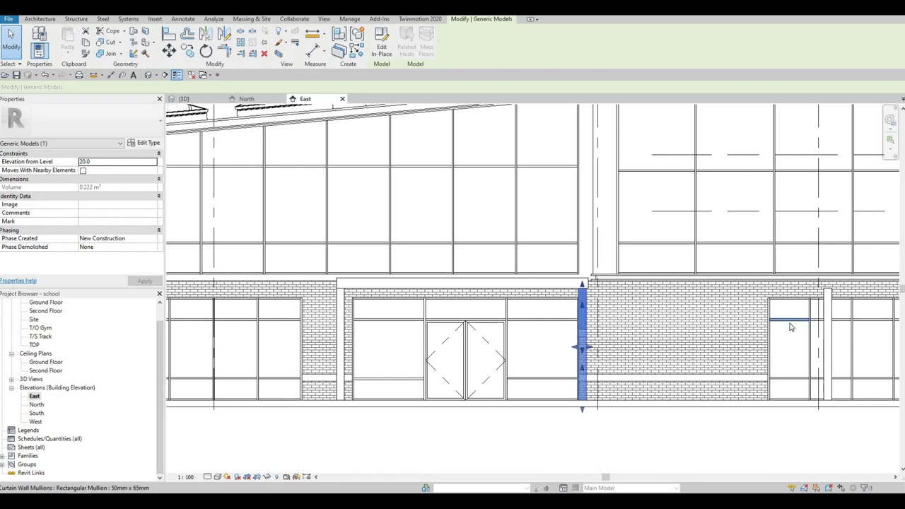
{"action": "key", "text": "Right"}
{"action": "key", "text": "Escape"}
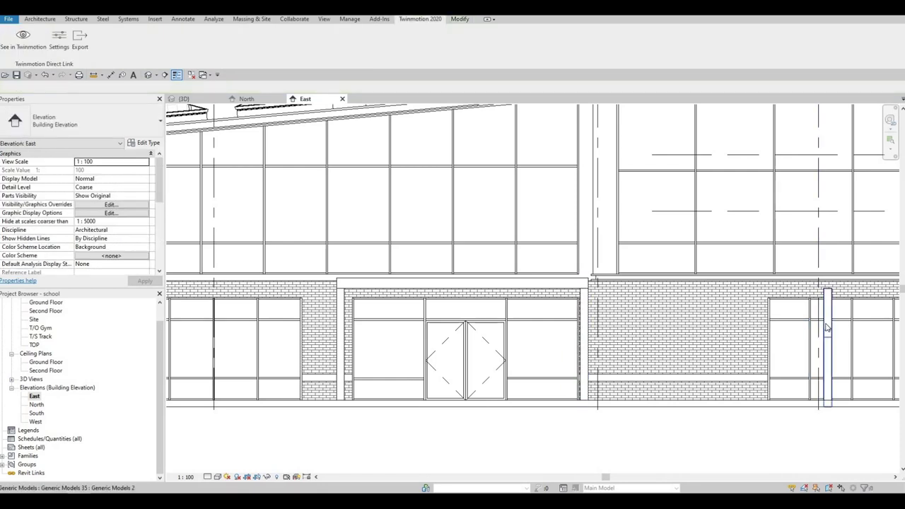
Step: Delete the stray column copy standing in front of the neighbouring ground-floor window and check the canopy supports up close
{"action": "left_click", "coordinate": [827, 326]}
{"action": "key", "text": "Escape"}
{"action": "left_click", "coordinate": [827, 326]}
{"action": "key", "text": "Delete"}
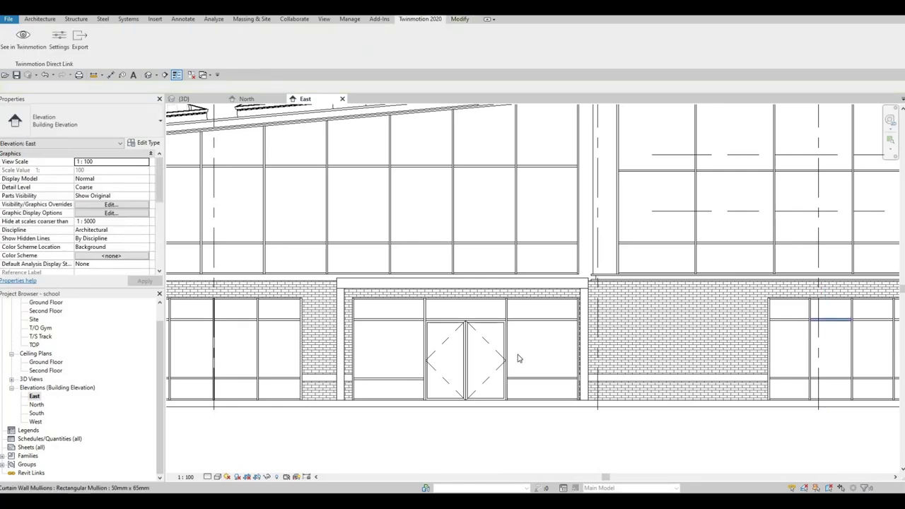
{"action": "scroll", "coordinate": [570, 290], "scroll_direction": "up", "scroll_amount": 3}
{"action": "scroll", "coordinate": [519, 273], "scroll_direction": "down", "scroll_amount": 2}
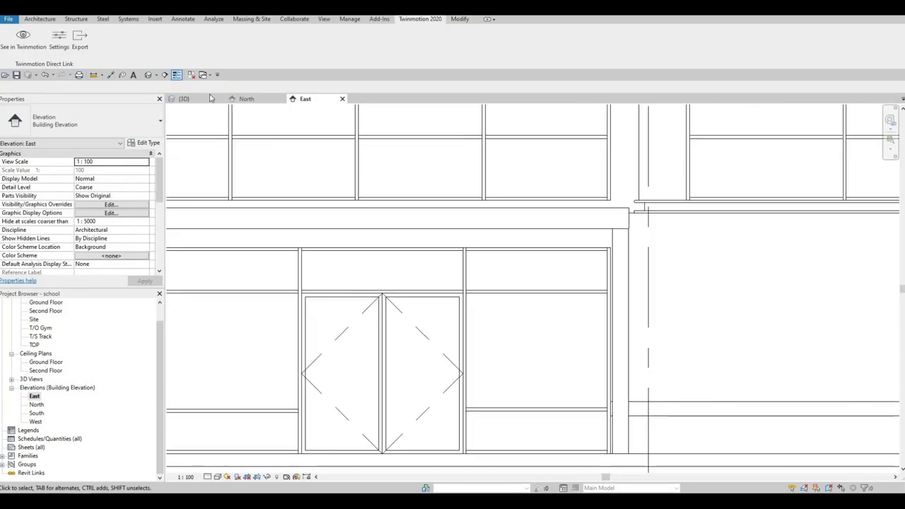
Step: Return to the default 3D view, switch to Twinmotion with the model synchronized, and inspect the roof edge and skylights
{"action": "left_click", "coordinate": [148, 74]}
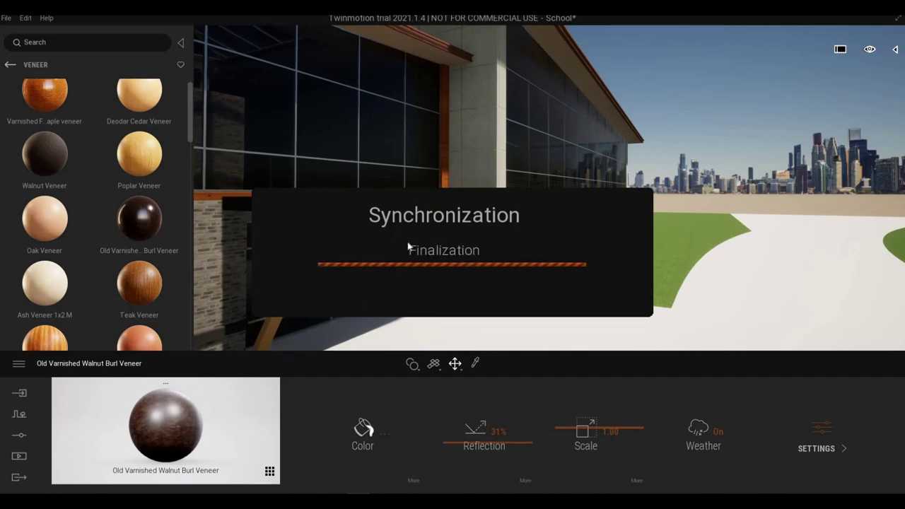
{"action": "key", "text": "s"}
{"action": "mouse_move", "coordinate": [402, 243]}
{"action": "right_mouse_down"}
{"action": "mouse_move", "coordinate": [395, 230]}
{"action": "mouse_move", "coordinate": [325, 227]}
{"action": "mouse_move", "coordinate": [433, 231]}
{"action": "mouse_move", "coordinate": [405, 234]}
{"action": "mouse_move", "coordinate": [379, 255]}
{"action": "mouse_move", "coordinate": [389, 244]}
{"action": "right_mouse_up"}
{"action": "key", "text": "s"}
{"action": "key", "text": "a"}
{"action": "key", "text": "s"}
{"action": "key", "text": "w"}
{"action": "key", "text": "e"}
{"action": "key", "text": "a"}
{"action": "key", "text": "q"}
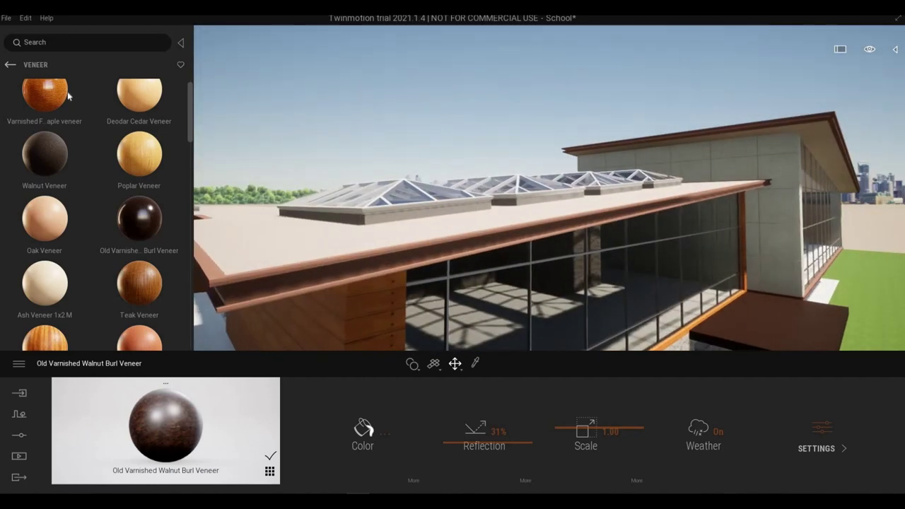
Step: Leave the Veneer category and open the Metal category of the material library
{"action": "left_click", "coordinate": [13, 68]}
{"action": "left_click", "coordinate": [12, 69]}
{"action": "left_click", "coordinate": [13, 69]}
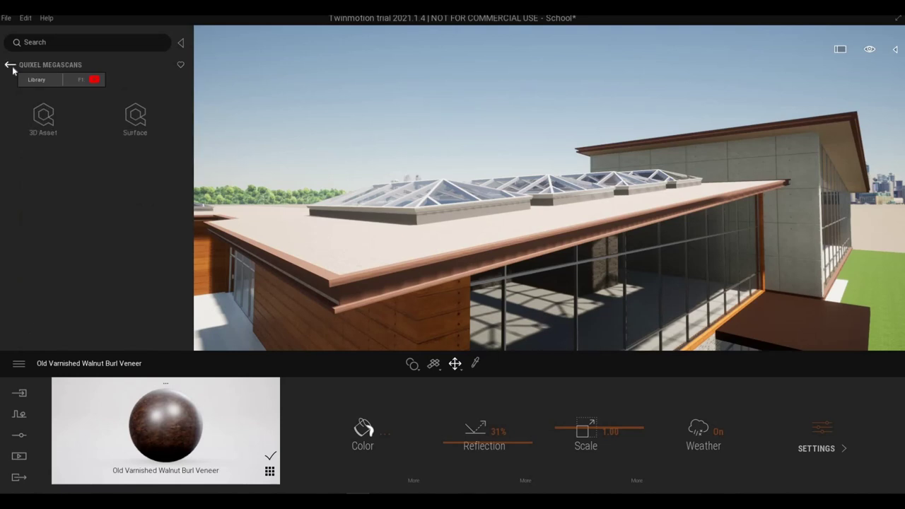
{"action": "left_click", "coordinate": [47, 121]}
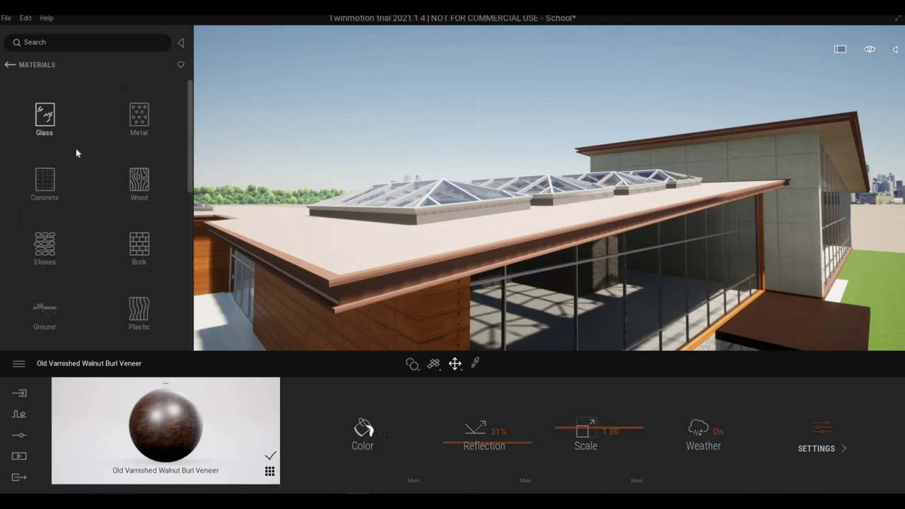
{"action": "left_click", "coordinate": [139, 120]}
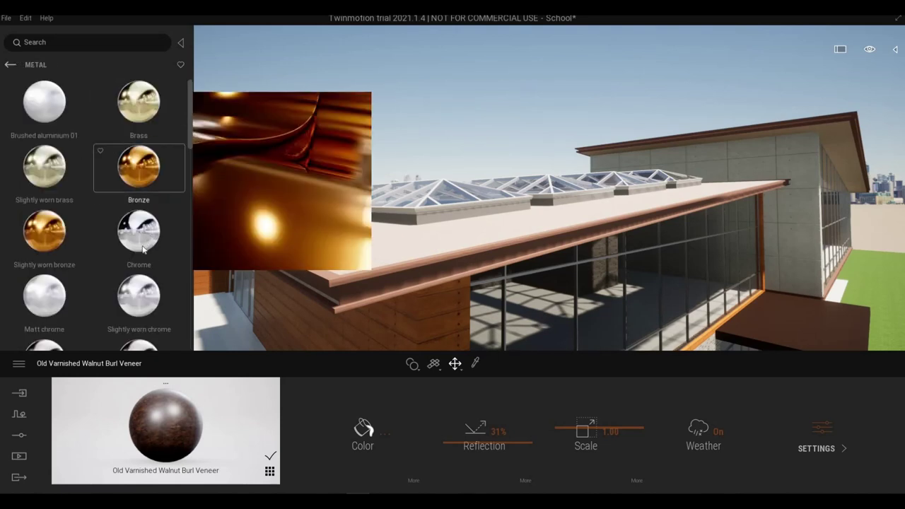
Step: Apply the Steel ground 01 metal to the fascia along the school's roof edges
{"action": "scroll", "coordinate": [139, 240], "scroll_direction": "down", "scroll_amount": 1}
{"action": "scroll", "coordinate": [139, 258], "scroll_direction": "down", "scroll_amount": 8}
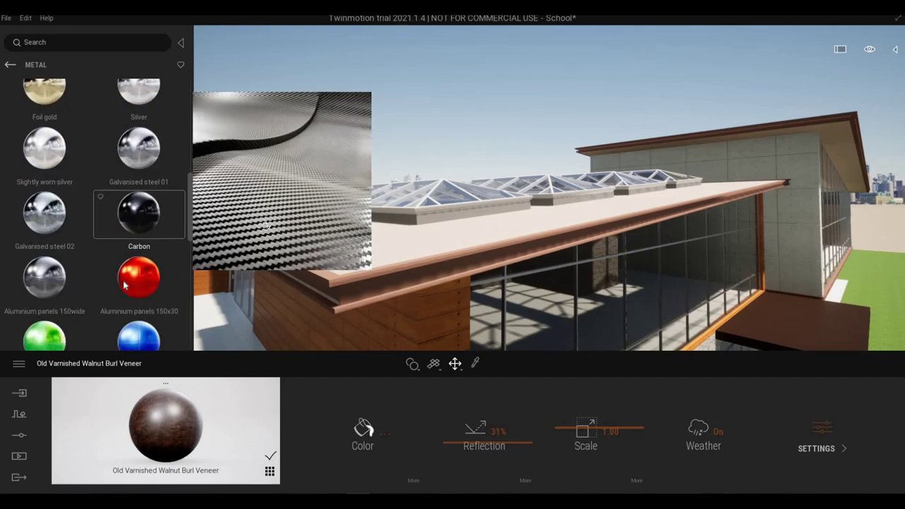
{"action": "scroll", "coordinate": [121, 285], "scroll_direction": "down", "scroll_amount": 5}
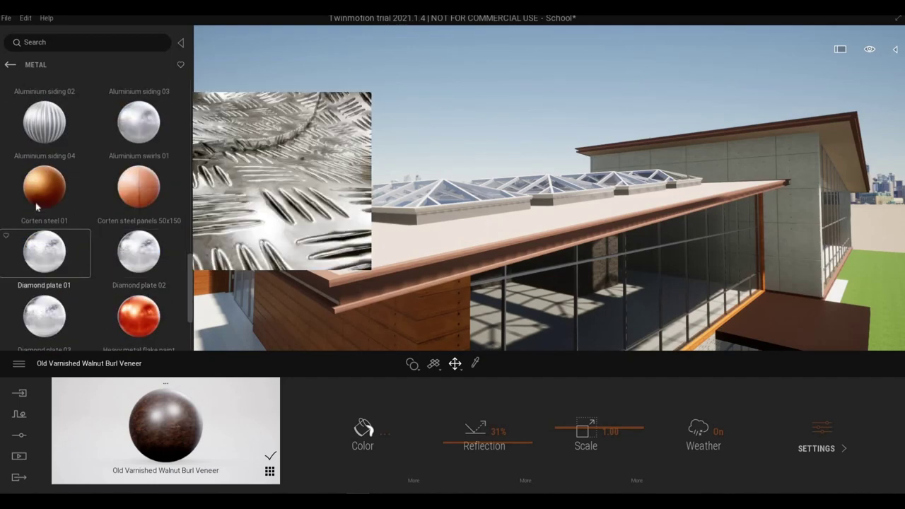
{"action": "scroll", "coordinate": [106, 265], "scroll_direction": "down", "scroll_amount": 2}
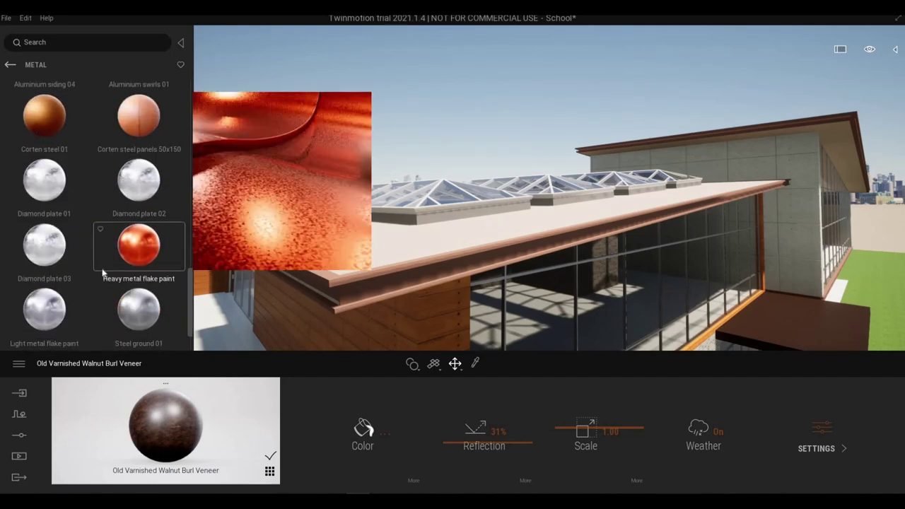
{"action": "scroll", "coordinate": [132, 259], "scroll_direction": "up", "scroll_amount": 1}
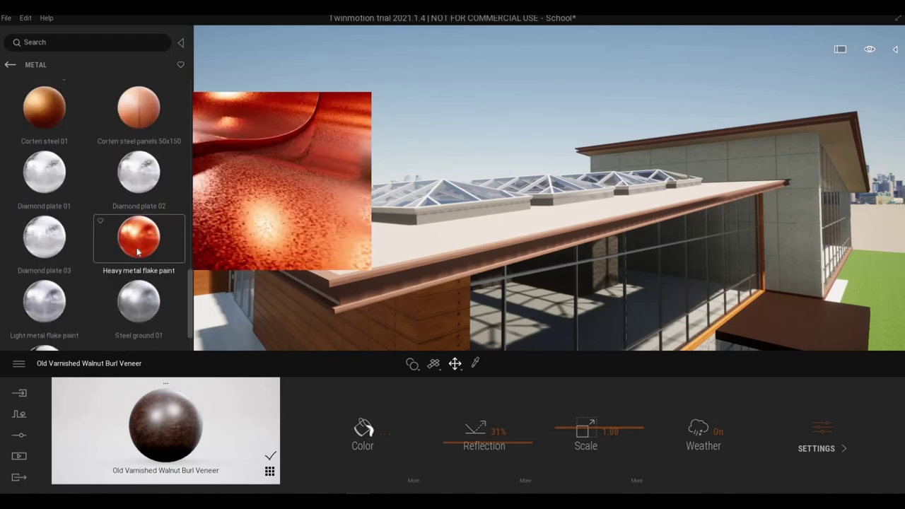
{"action": "scroll", "coordinate": [131, 258], "scroll_direction": "down", "scroll_amount": 1}
{"action": "left_click_drag", "start_coordinate": [132, 257], "coordinate": [417, 285]}
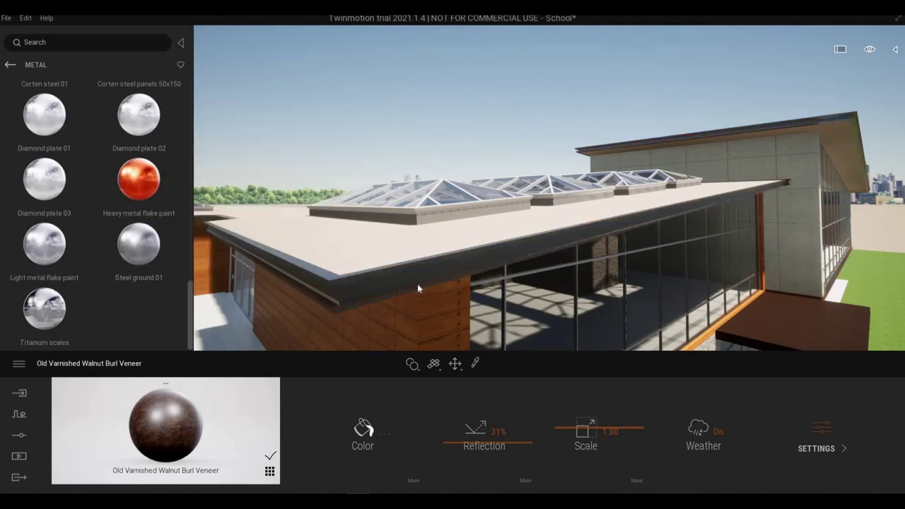
{"action": "left_click", "coordinate": [578, 239]}
Step: Check the steel fascia from below and above the roof, and return to the overview of material categories
{"action": "mouse_move", "coordinate": [578, 239]}
{"action": "right_mouse_down"}
{"action": "mouse_move", "coordinate": [586, 237]}
{"action": "mouse_move", "coordinate": [565, 215]}
{"action": "mouse_move", "coordinate": [575, 241]}
{"action": "right_mouse_up"}
{"action": "key", "text": "a"}
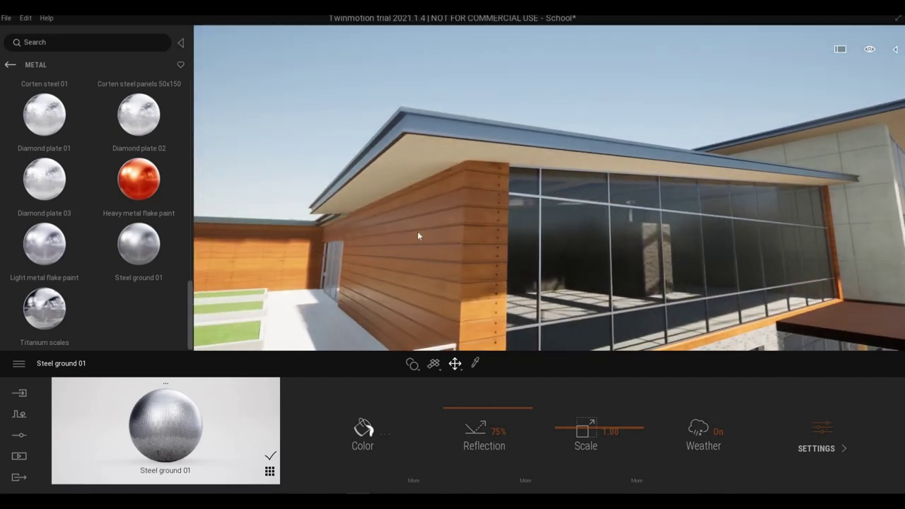
{"action": "key", "text": "e"}
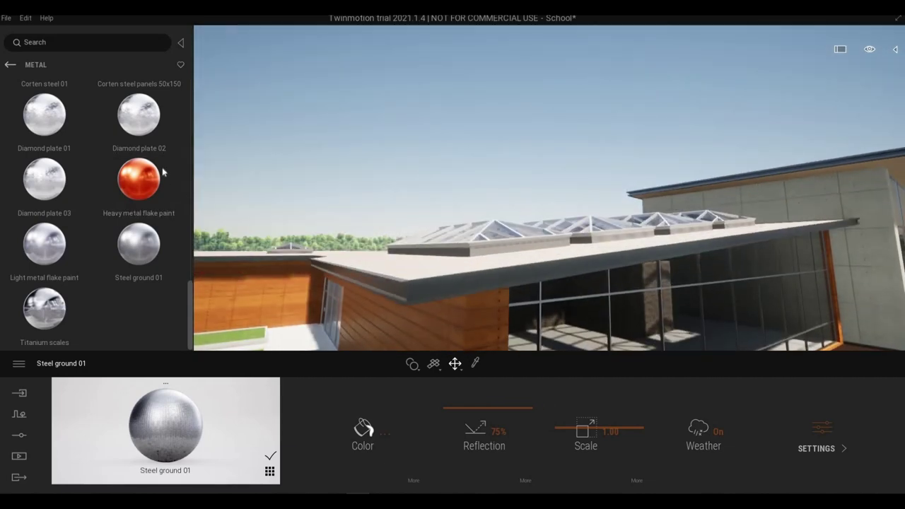
{"action": "key", "text": "e"}
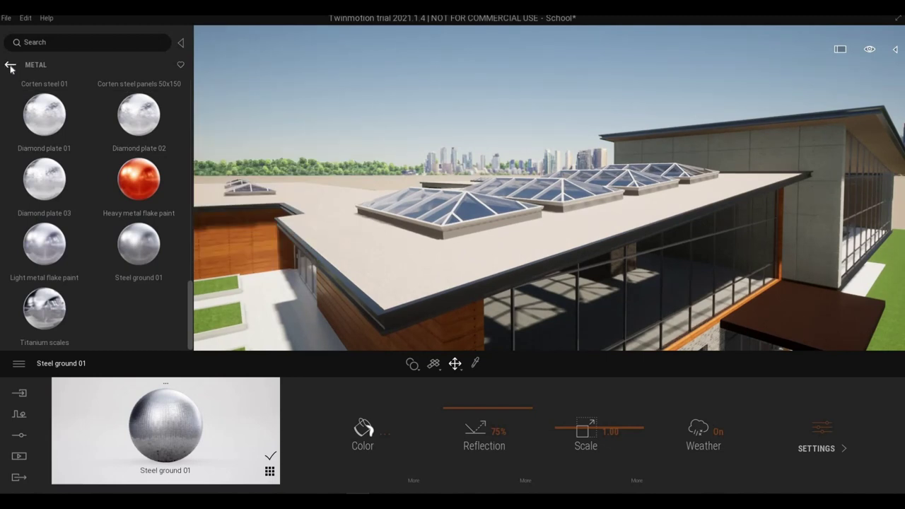
{"action": "left_click", "coordinate": [10, 65]}
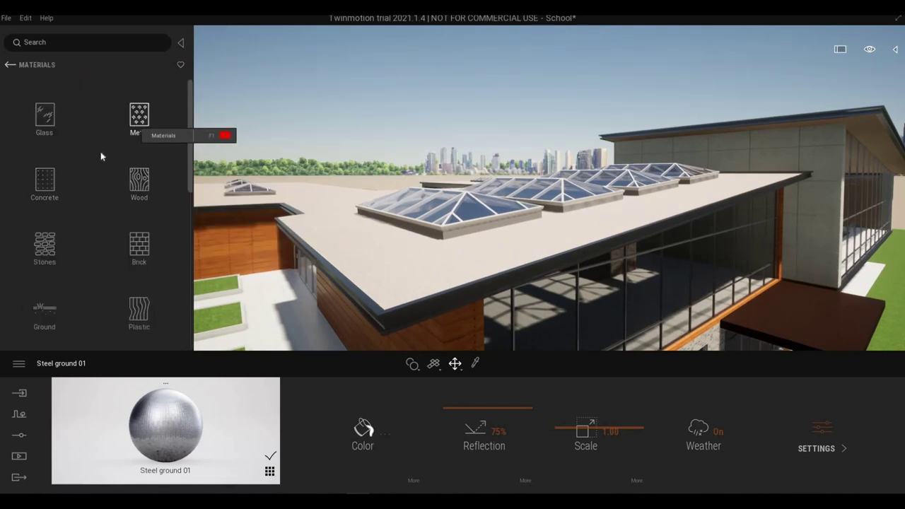
{"action": "left_click", "coordinate": [10, 65]}
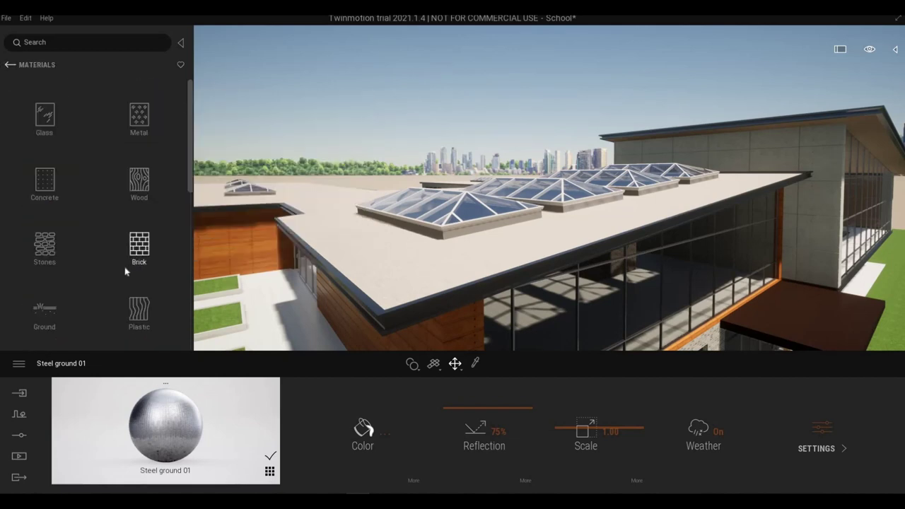
Step: Look through the material categories and open Roof coverings
{"action": "scroll", "coordinate": [113, 272], "scroll_direction": "down", "scroll_amount": 5}
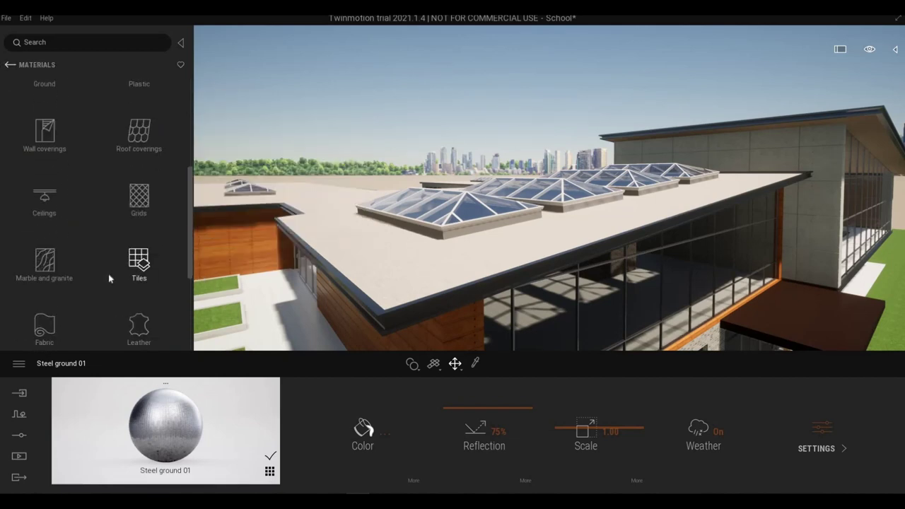
{"action": "scroll", "coordinate": [109, 278], "scroll_direction": "down", "scroll_amount": 3}
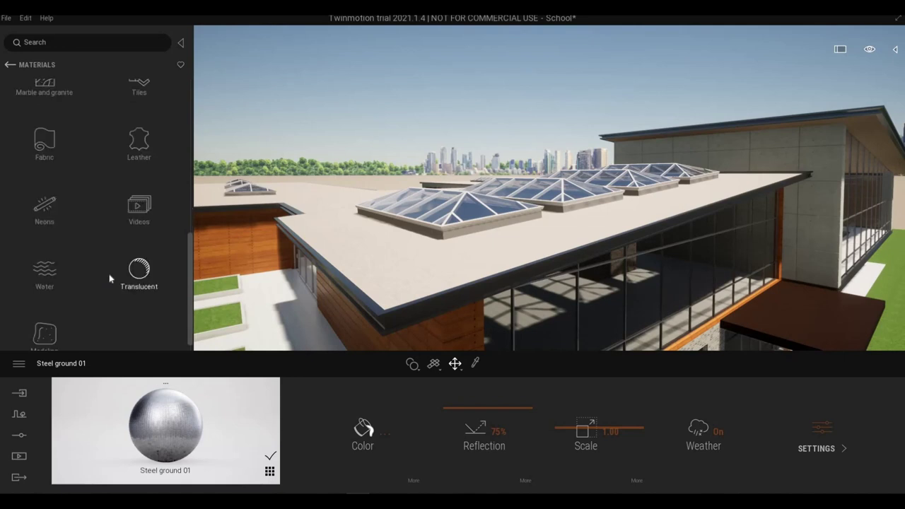
{"action": "scroll", "coordinate": [109, 278], "scroll_direction": "up", "scroll_amount": 5}
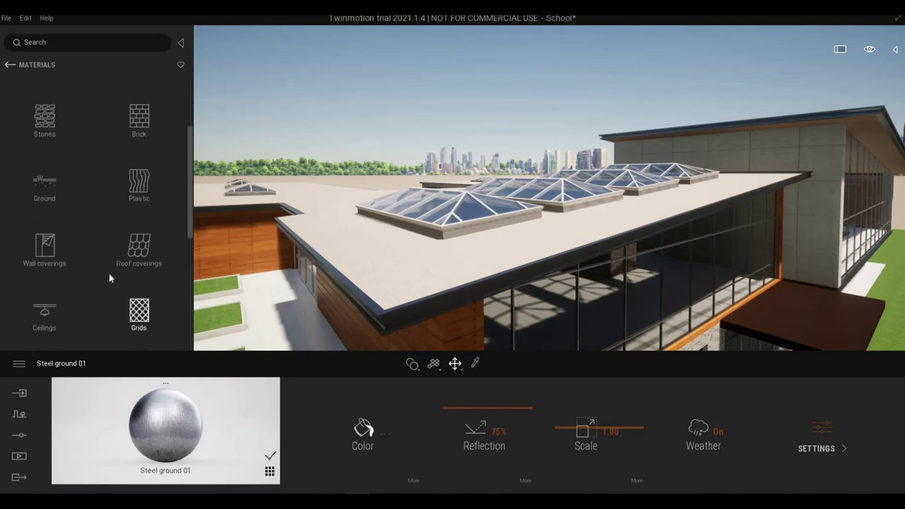
{"action": "scroll", "coordinate": [108, 278], "scroll_direction": "up", "scroll_amount": 3}
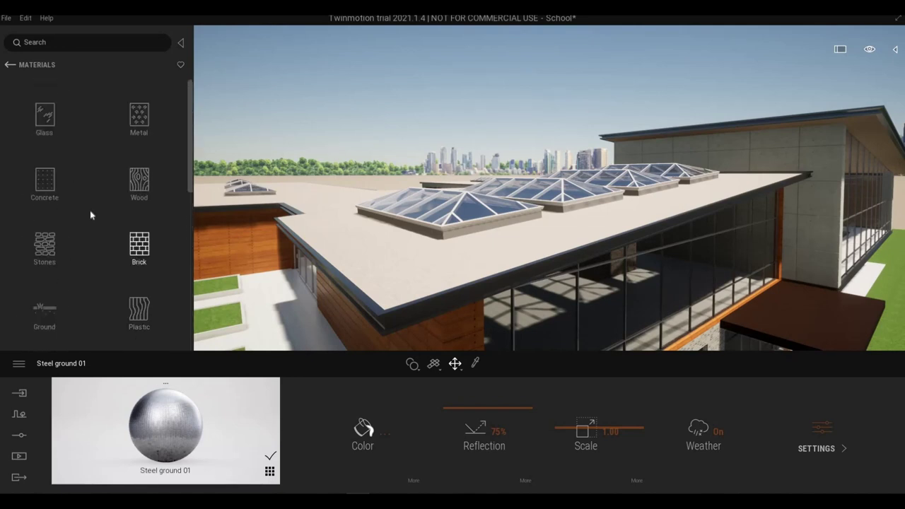
{"action": "scroll", "coordinate": [113, 252], "scroll_direction": "down", "scroll_amount": 3}
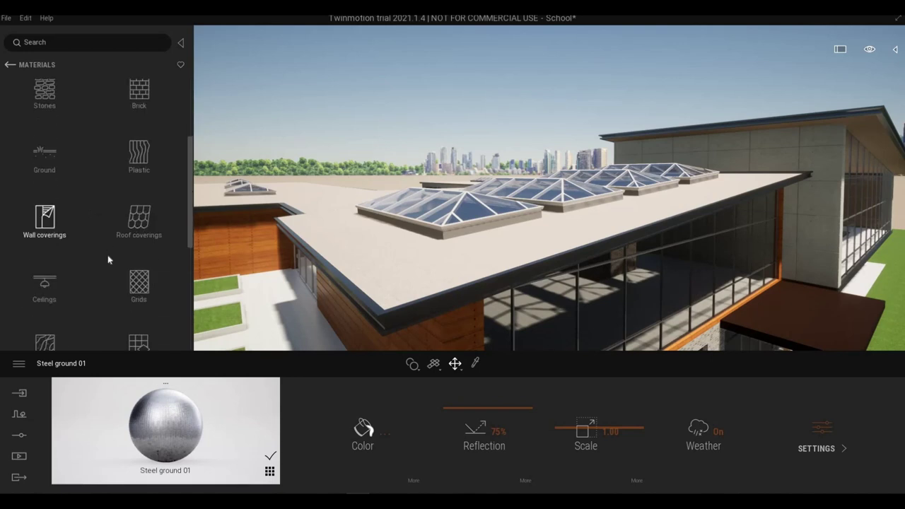
{"action": "scroll", "coordinate": [108, 260], "scroll_direction": "down", "scroll_amount": 1}
{"action": "scroll", "coordinate": [106, 261], "scroll_direction": "down", "scroll_amount": 2}
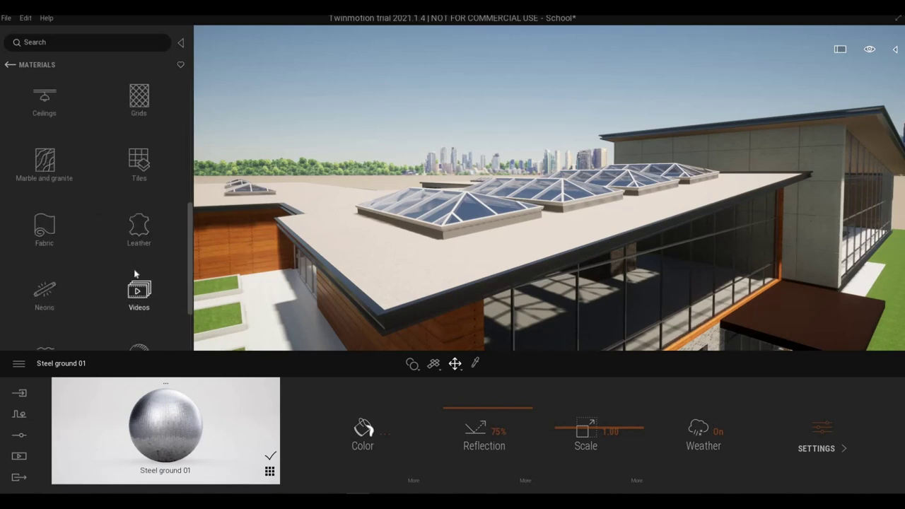
{"action": "scroll", "coordinate": [138, 275], "scroll_direction": "down", "scroll_amount": 1}
{"action": "scroll", "coordinate": [138, 272], "scroll_direction": "up", "scroll_amount": 4}
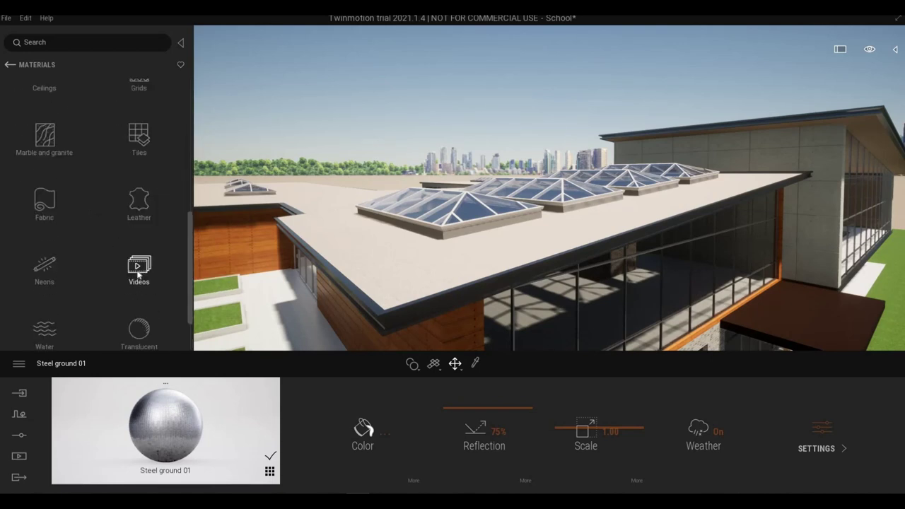
{"action": "scroll", "coordinate": [140, 246], "scroll_direction": "up", "scroll_amount": 1}
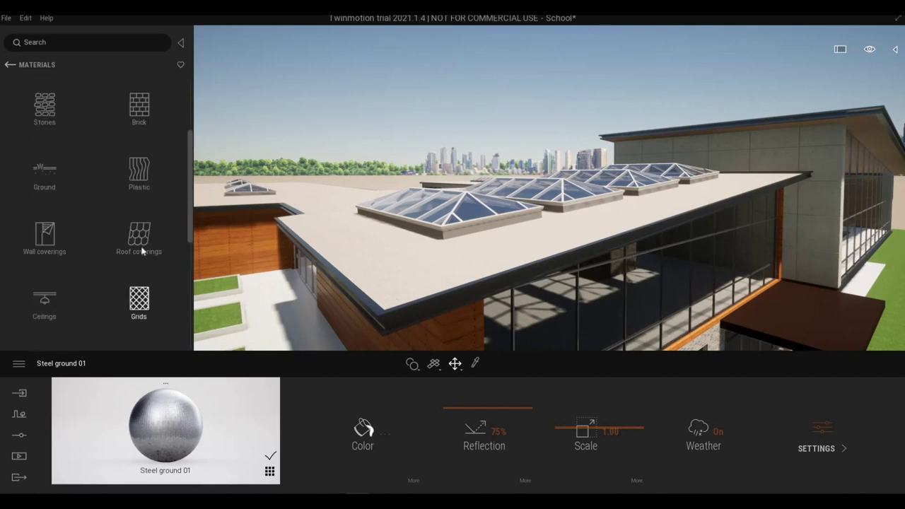
{"action": "left_click", "coordinate": [140, 237]}
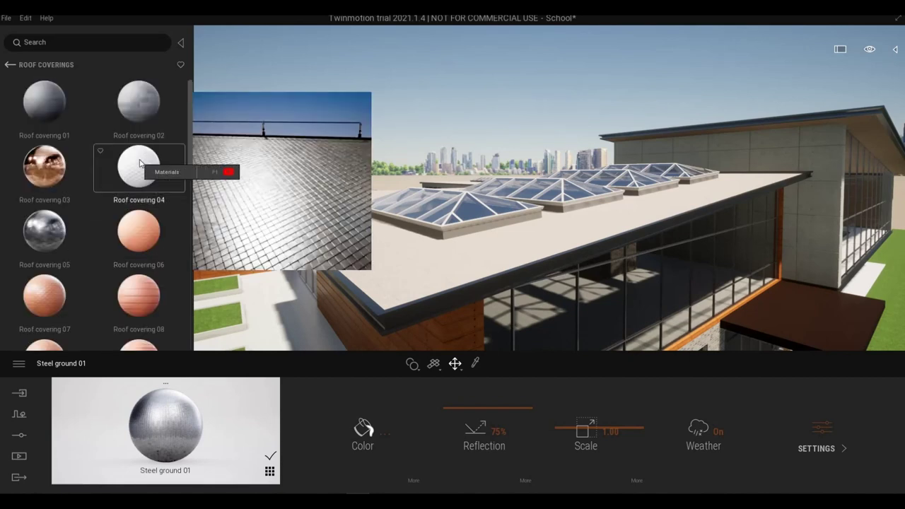
Step: Apply the Roof covering 01 material to the school's light-coloured roof surface around the skylights
{"action": "left_click_drag", "start_coordinate": [56, 111], "coordinate": [347, 239]}
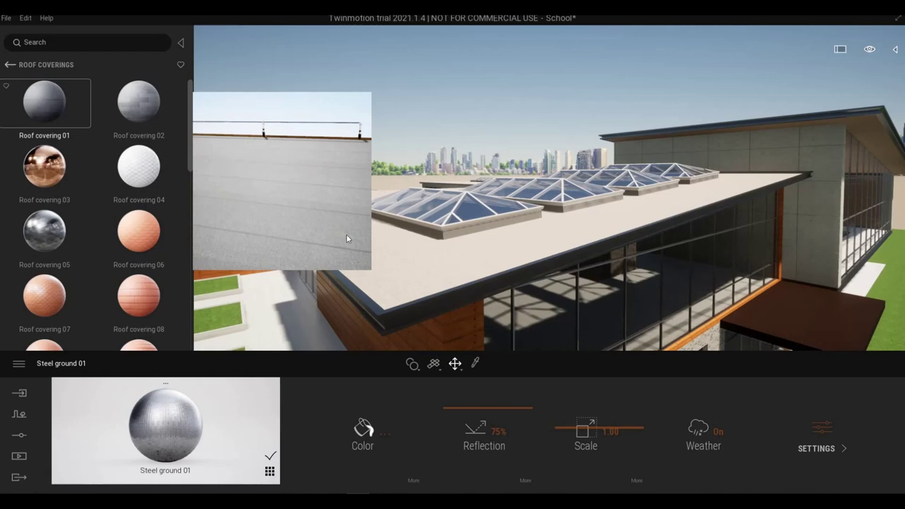
{"action": "left_click_drag", "start_coordinate": [410, 271], "coordinate": [408, 288]}
{"action": "left_click", "coordinate": [411, 288]}
{"action": "scroll", "coordinate": [414, 302], "scroll_direction": "up", "scroll_amount": 2}
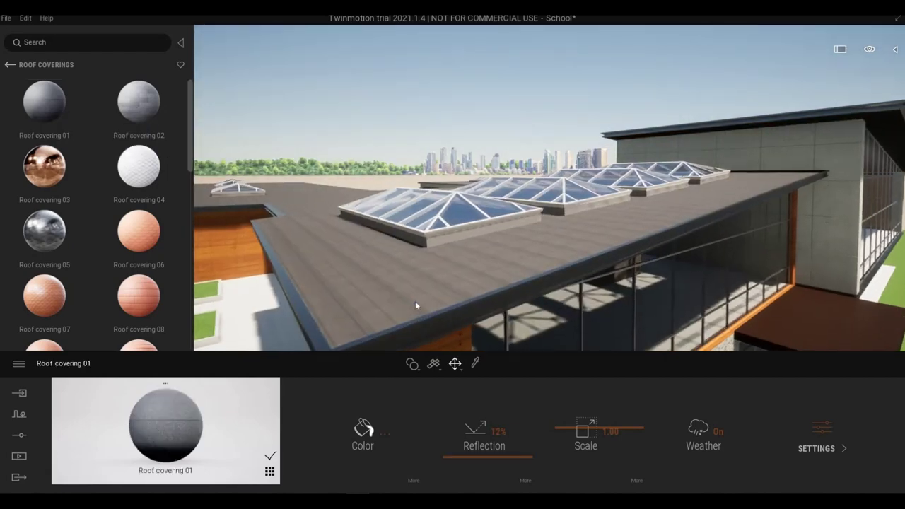
{"action": "scroll", "coordinate": [424, 316], "scroll_direction": "up", "scroll_amount": 2}
Step: Inspect the underside of the roof overhangs, the skylights and the wood wall beside the planted terrace
{"action": "middle_click_drag", "start_coordinate": [424, 316], "coordinate": [388, 201]}
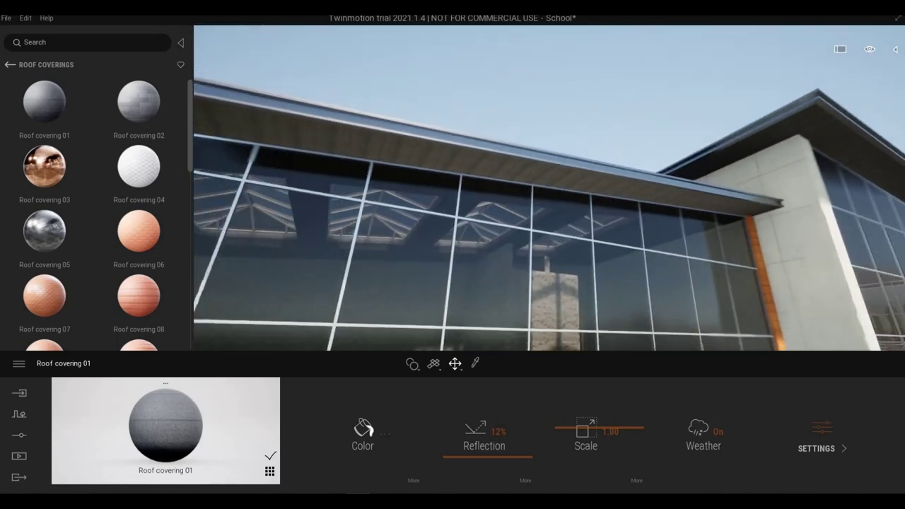
{"action": "right_click_drag", "start_coordinate": [388, 202], "coordinate": [487, 189]}
{"action": "key", "text": "w"}
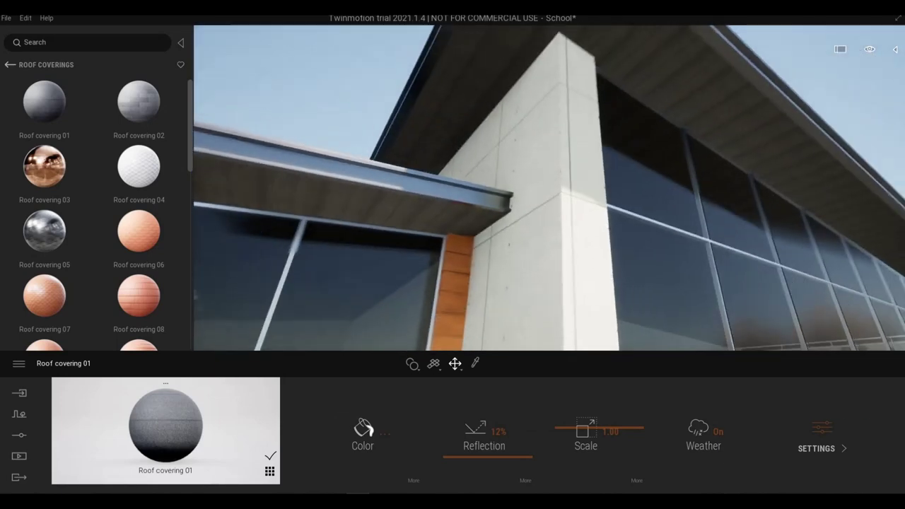
{"action": "key", "text": "s"}
{"action": "right_click_drag", "start_coordinate": [594, 237], "coordinate": [575, 245]}
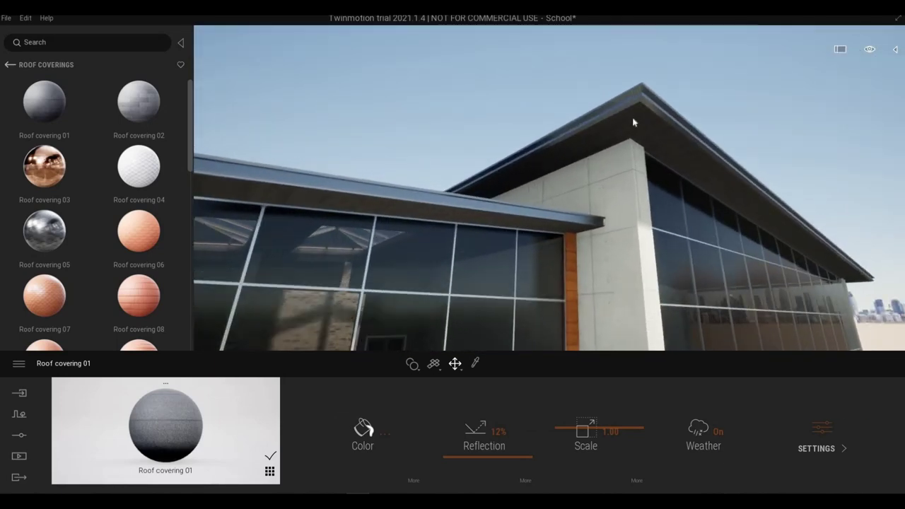
{"action": "right_click_drag", "start_coordinate": [653, 163], "coordinate": [503, 202]}
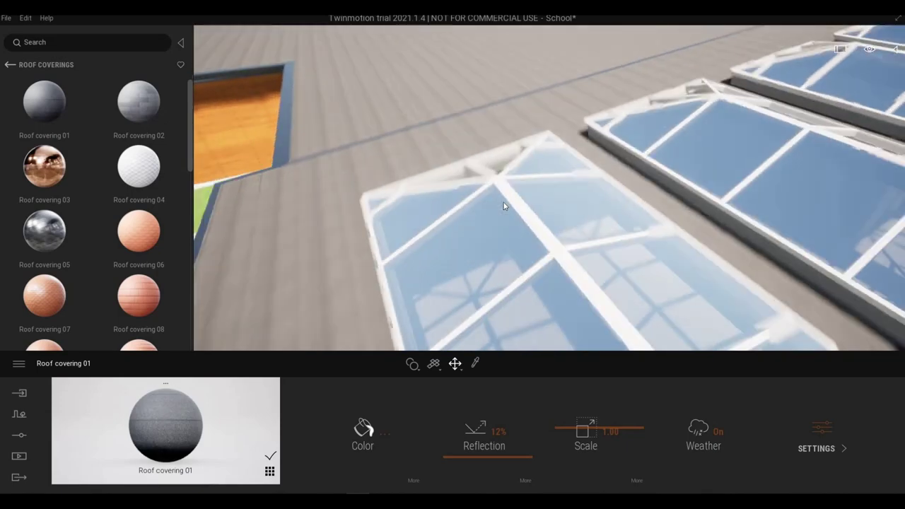
{"action": "key", "text": "a"}
{"action": "key", "text": "q"}
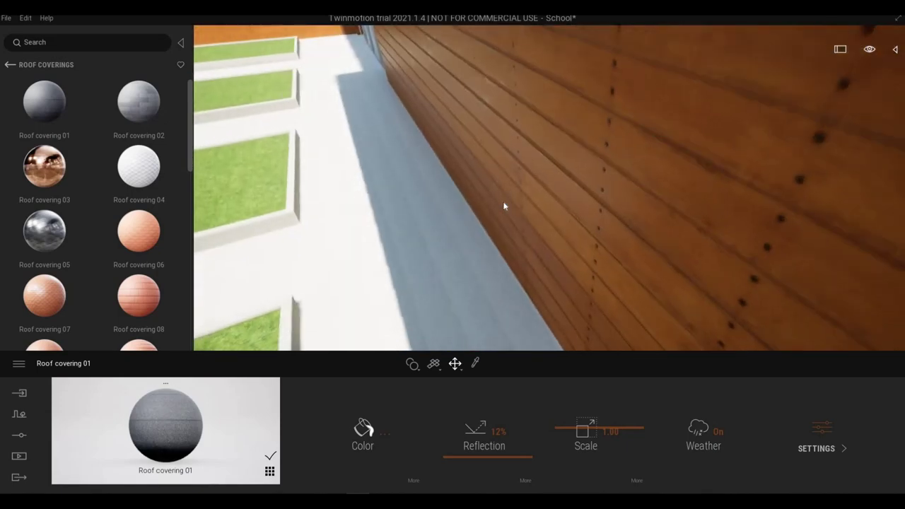
{"action": "key", "text": "e"}
{"action": "key", "text": "s"}
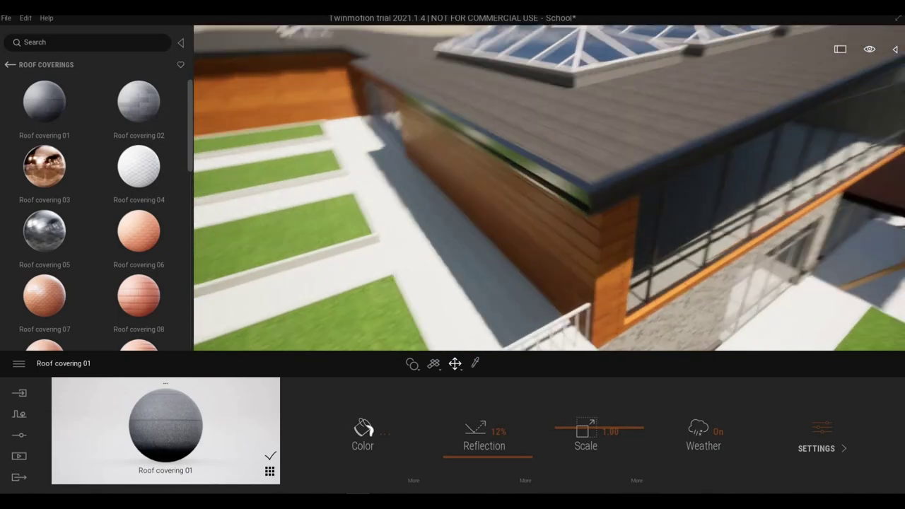
{"action": "key", "text": "q"}
{"action": "key", "text": "a"}
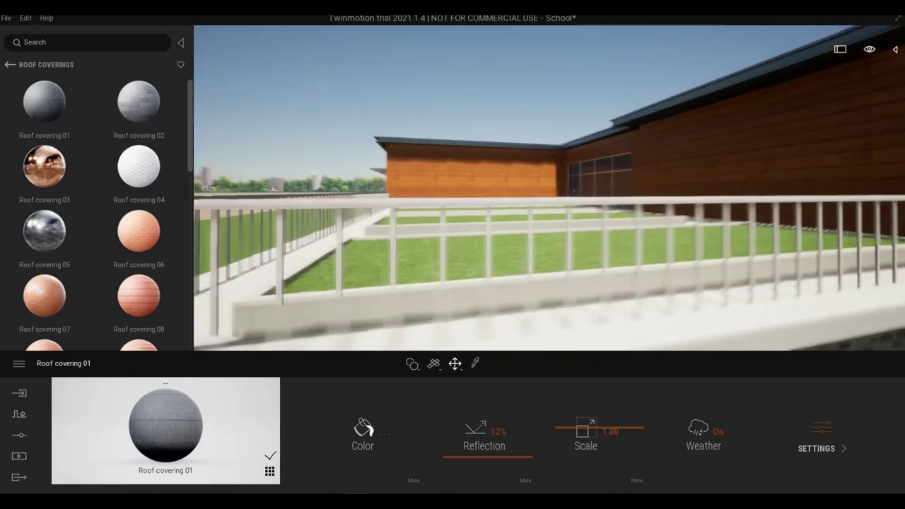
Step: Examine the school's front facade with its brick base, terrace railing and canopy from the lawn
{"action": "key", "text": "s"}
{"action": "right_click_drag", "start_coordinate": [507, 202], "coordinate": [566, 205]}
{"action": "key", "text": "w"}
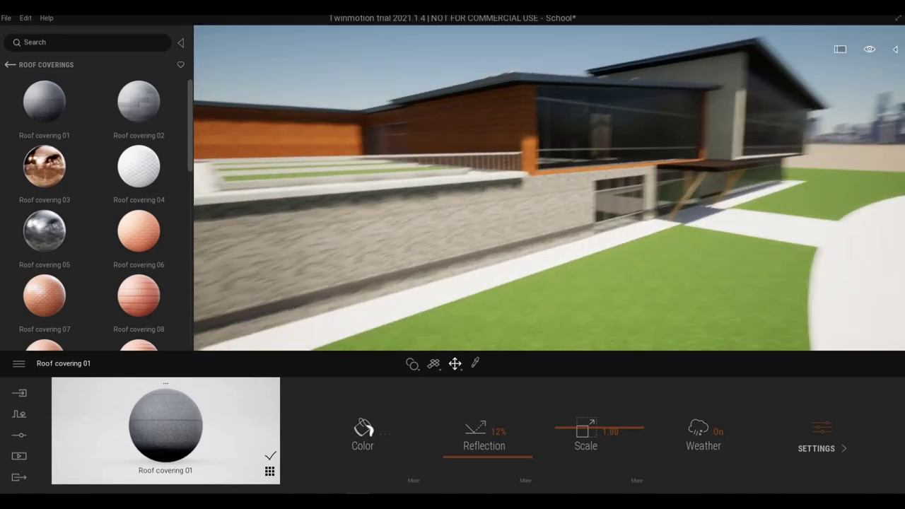
{"action": "key", "text": "s"}
{"action": "key", "text": "q"}
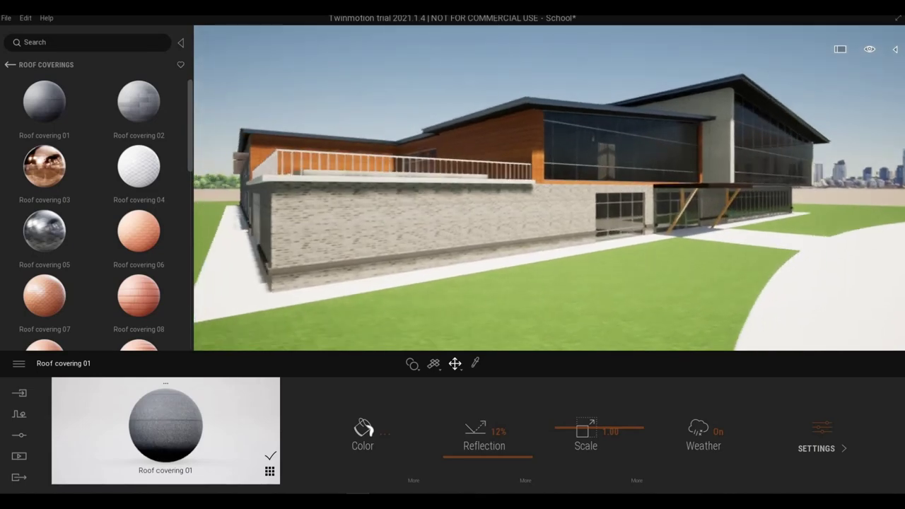
{"action": "key", "text": "d"}
{"action": "key", "text": "q"}
{"action": "key", "text": "s"}
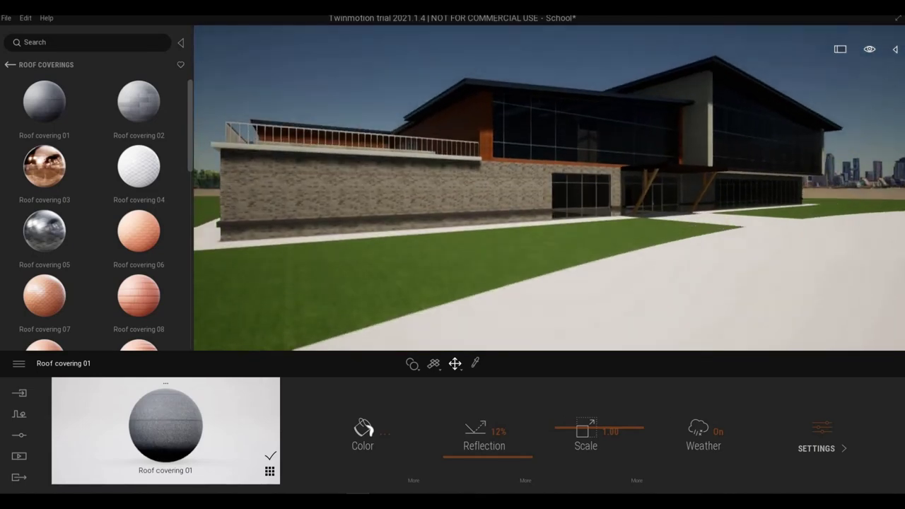
{"action": "key", "text": "e"}
{"action": "key", "text": "w"}
{"action": "right_click_drag", "start_coordinate": [446, 226], "coordinate": [553, 318]}
{"action": "key", "text": "e"}
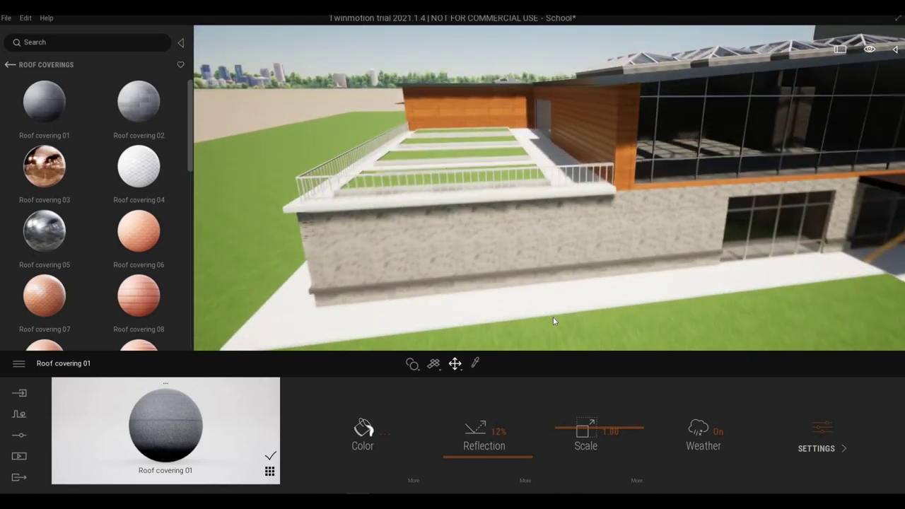
Step: Sample the material of the terrace slab below the railing with the material picker, viewing the slab edge up close
{"action": "key", "text": "e"}
{"action": "key", "text": "w"}
{"action": "key", "text": "q"}
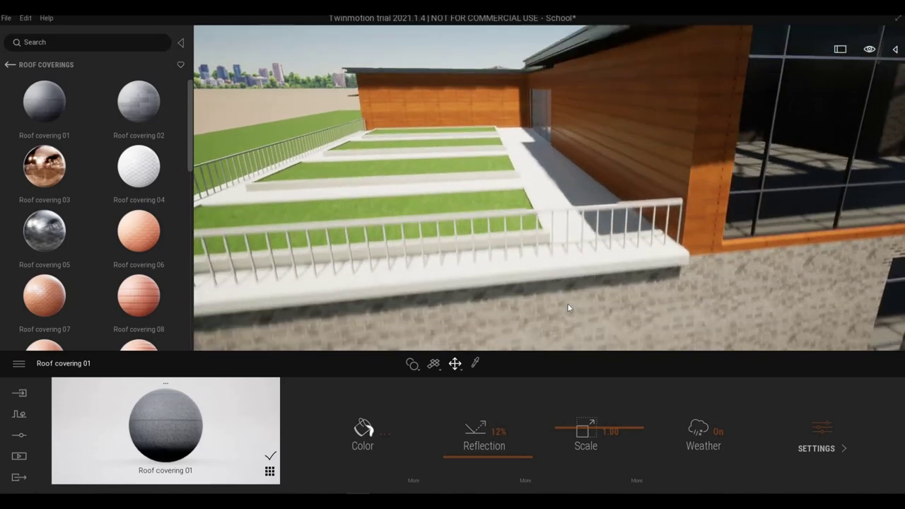
{"action": "key", "text": "w"}
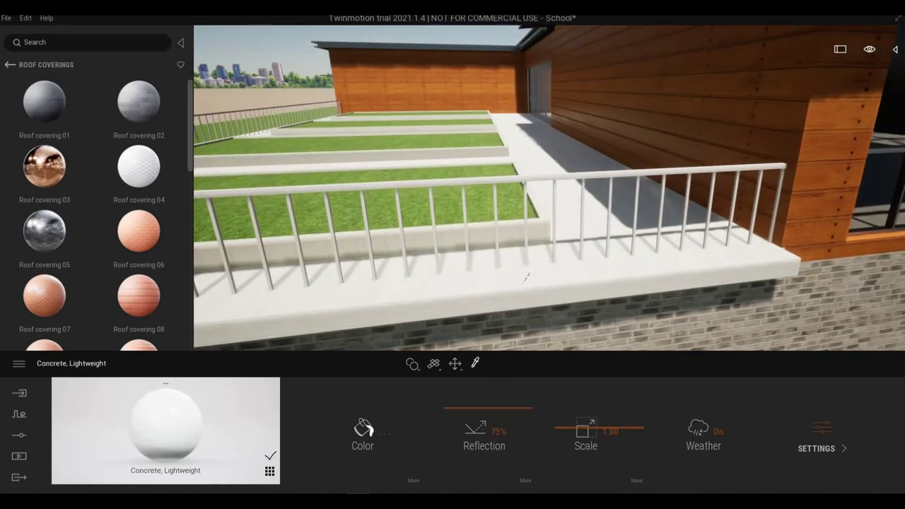
{"action": "key", "text": "e"}
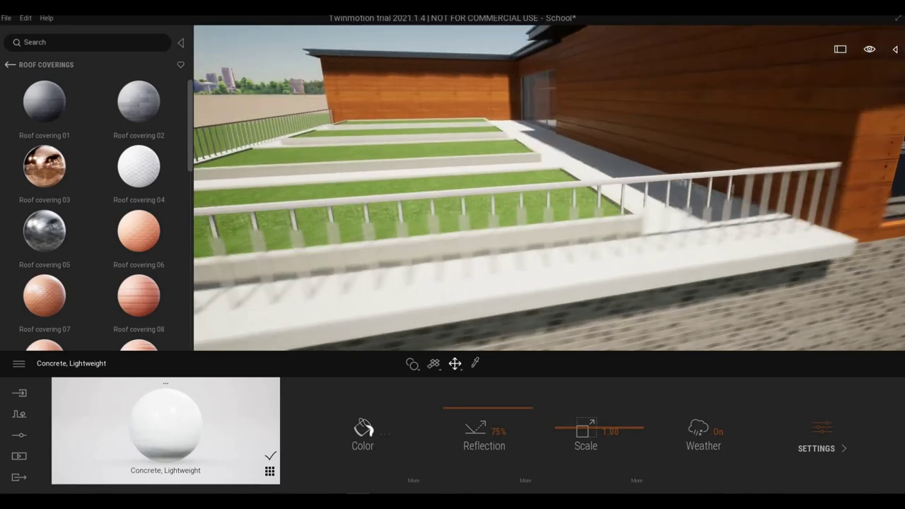
{"action": "key", "text": "w"}
{"action": "key", "text": "q"}
{"action": "key", "text": "e"}
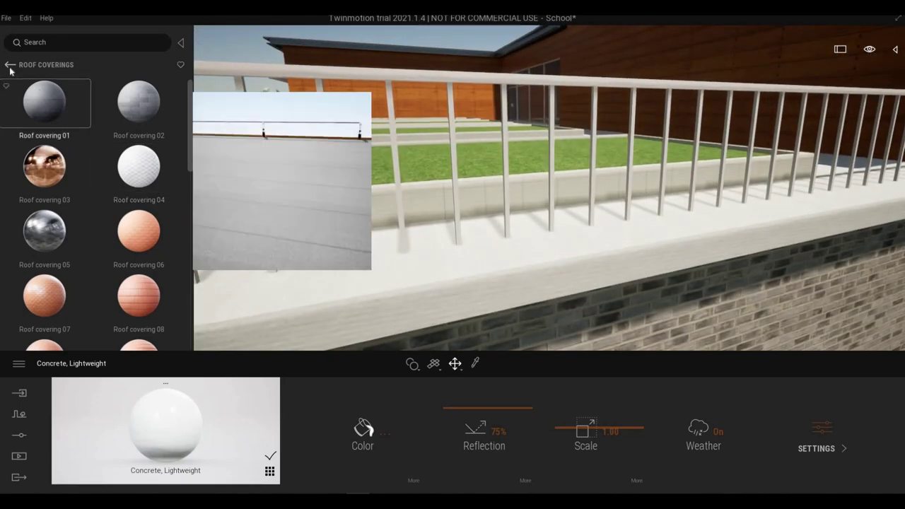
Step: Apply the Base context material from the Concrete category to the terrace slab and check it from a distance
{"action": "left_click", "coordinate": [10, 66]}
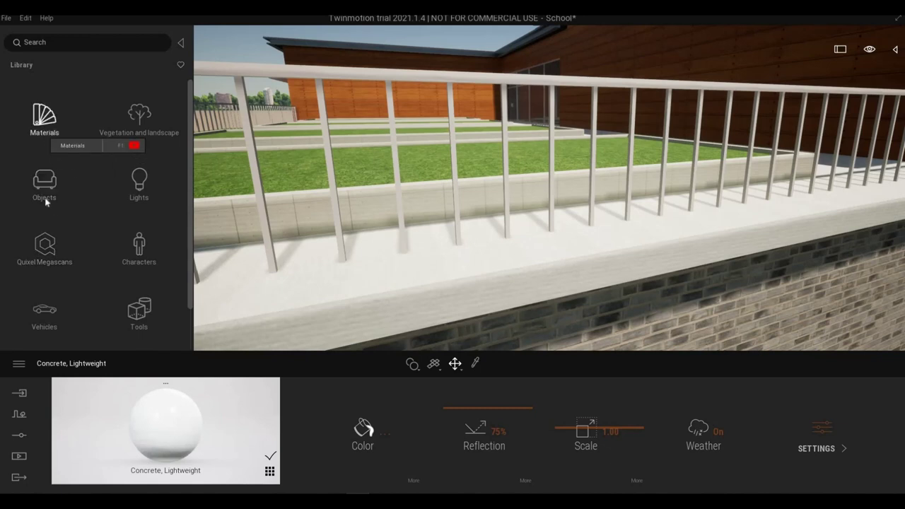
{"action": "left_click", "coordinate": [53, 204]}
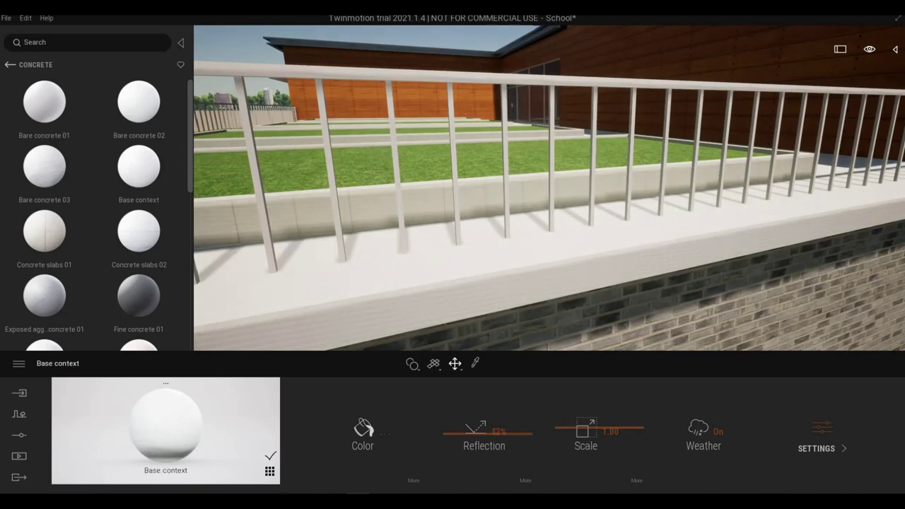
{"action": "key", "text": "s"}
{"action": "key", "text": "e"}
{"action": "key", "text": "w"}
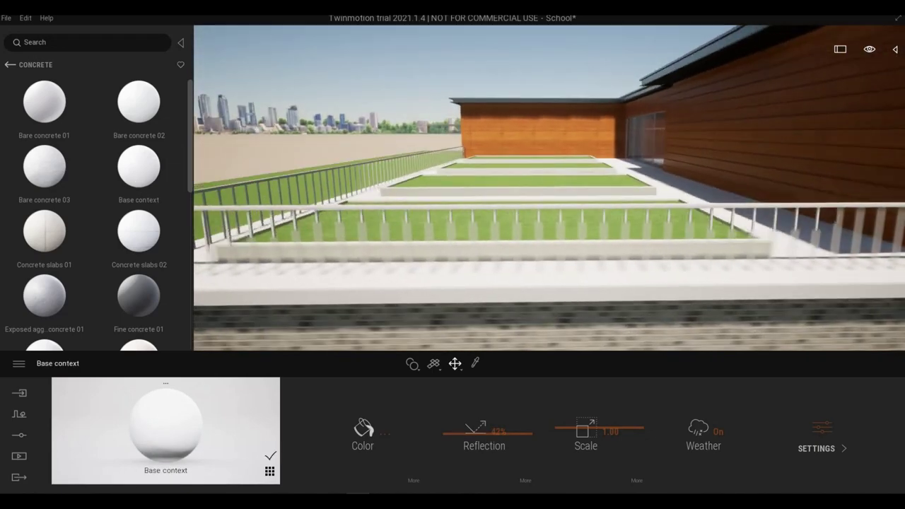
{"action": "key", "text": "s"}
{"action": "key", "text": "q"}
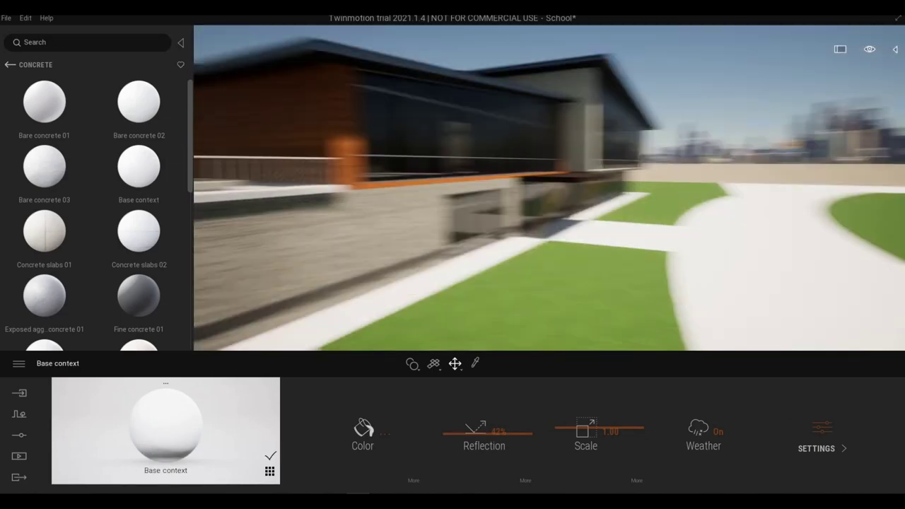
Step: Apply the Fine concrete 01 material to the white pavement in front of the school
{"action": "right_click_drag", "start_coordinate": [373, 250], "coordinate": [101, 301]}
{"action": "mouse_move", "coordinate": [130, 305]}
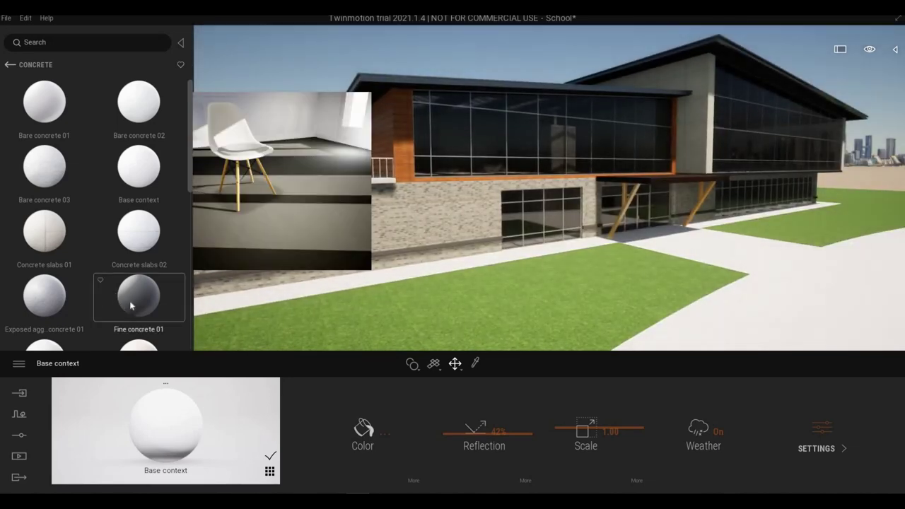
{"action": "left_click_drag", "start_coordinate": [670, 351], "coordinate": [668, 346]}
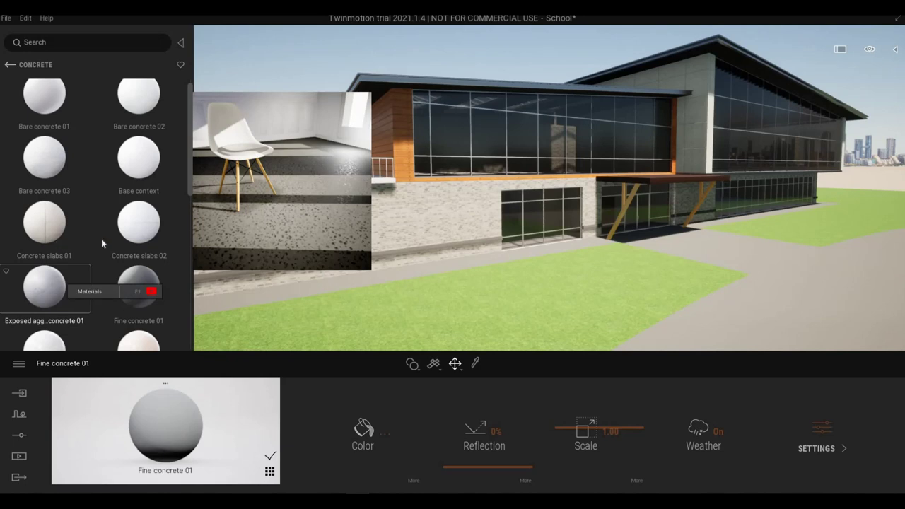
Step: Apply the Asphalt 6 material from the Man-made ground category to the pavement around the school
{"action": "scroll", "coordinate": [83, 258], "scroll_direction": "down", "scroll_amount": 2}
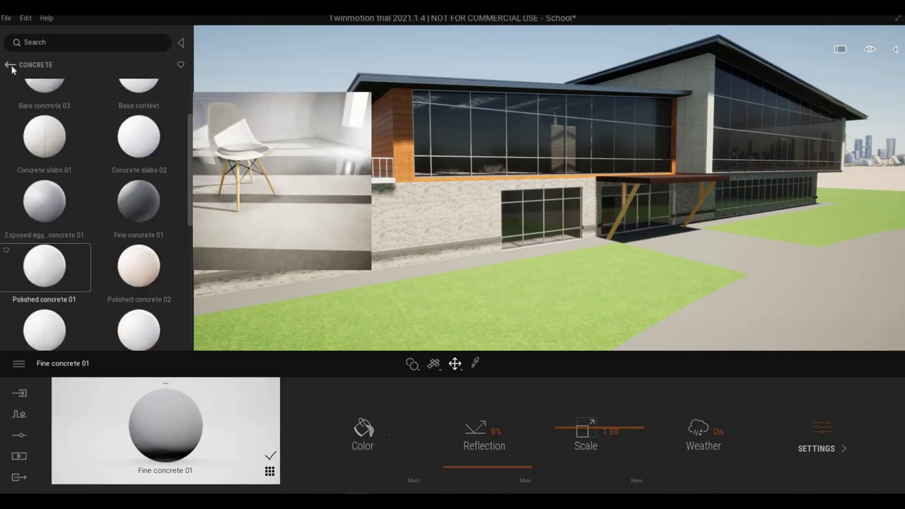
{"action": "left_click", "coordinate": [10, 65]}
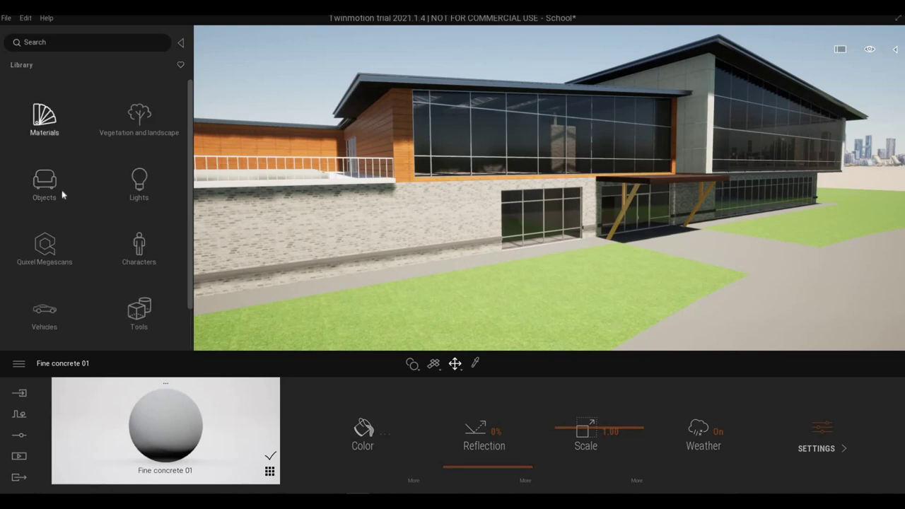
{"action": "scroll", "coordinate": [52, 223], "scroll_direction": "down", "scroll_amount": 5}
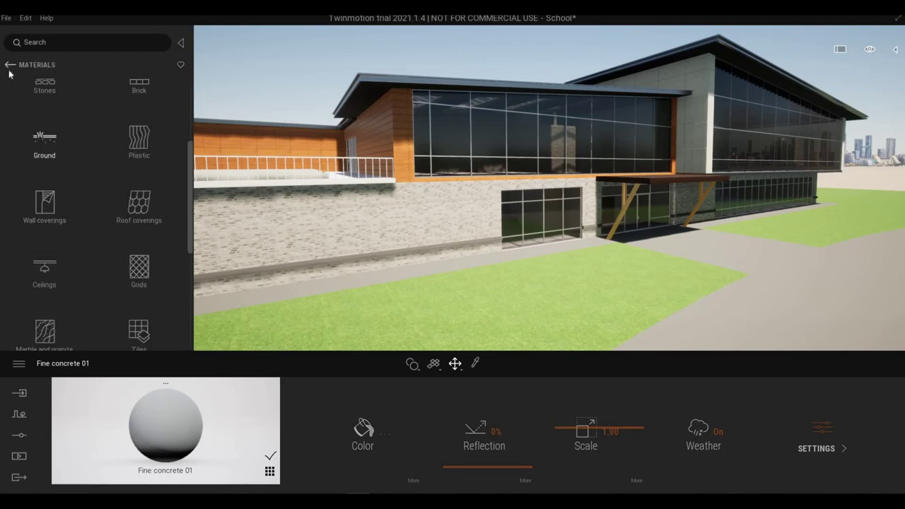
{"action": "left_click", "coordinate": [10, 65]}
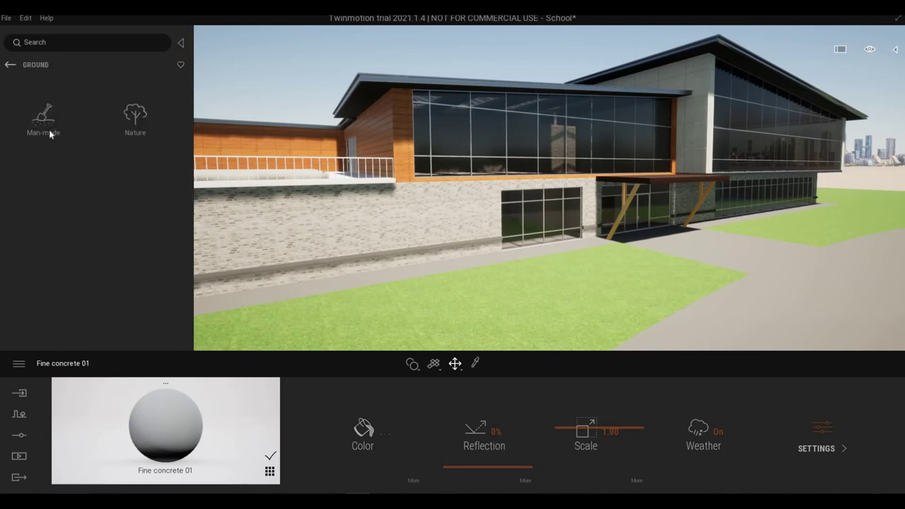
{"action": "left_click", "coordinate": [86, 150]}
{"action": "scroll", "coordinate": [50, 250], "scroll_direction": "down", "scroll_amount": 2}
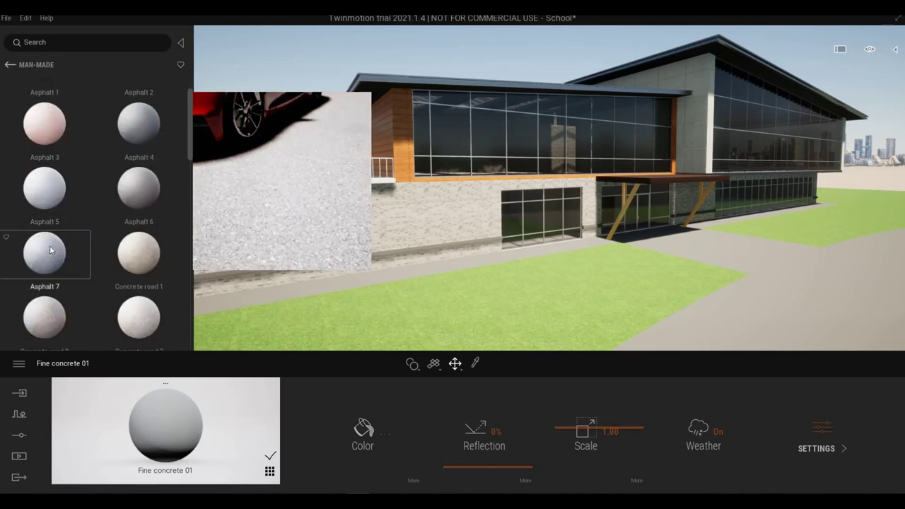
{"action": "scroll", "coordinate": [134, 212], "scroll_direction": "down", "scroll_amount": 1}
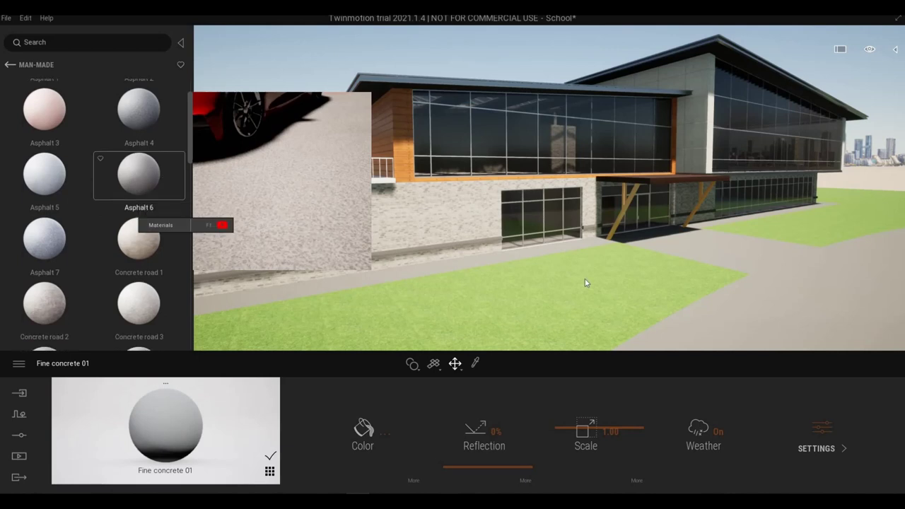
{"action": "left_click_drag", "start_coordinate": [729, 314], "coordinate": [731, 315]}
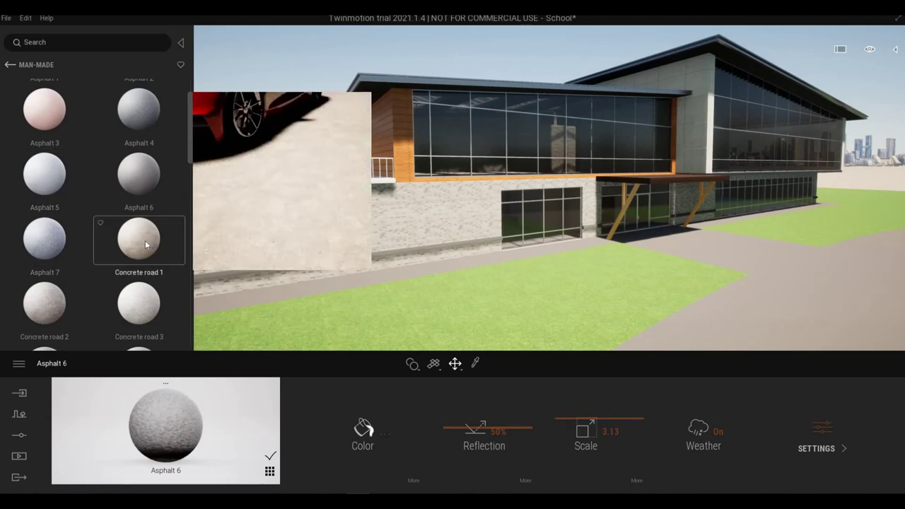
Step: Apply the Concrete road 1 material from the Man-made ground category to the pavement and set its scale to 5.00
{"action": "left_click_drag", "start_coordinate": [765, 320], "coordinate": [764, 320]}
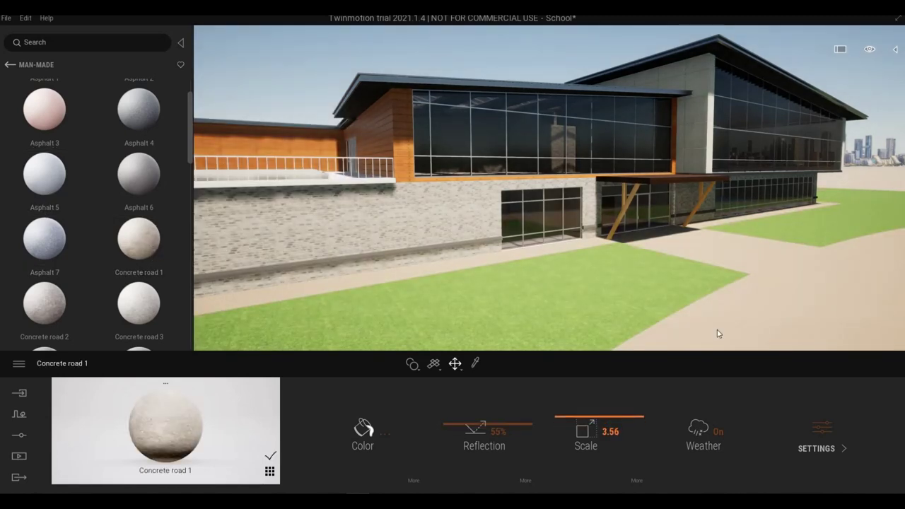
{"action": "right_click_drag", "start_coordinate": [549, 155], "coordinate": [565, 283]}
{"action": "scroll", "coordinate": [549, 212], "scroll_direction": "up", "scroll_amount": 5}
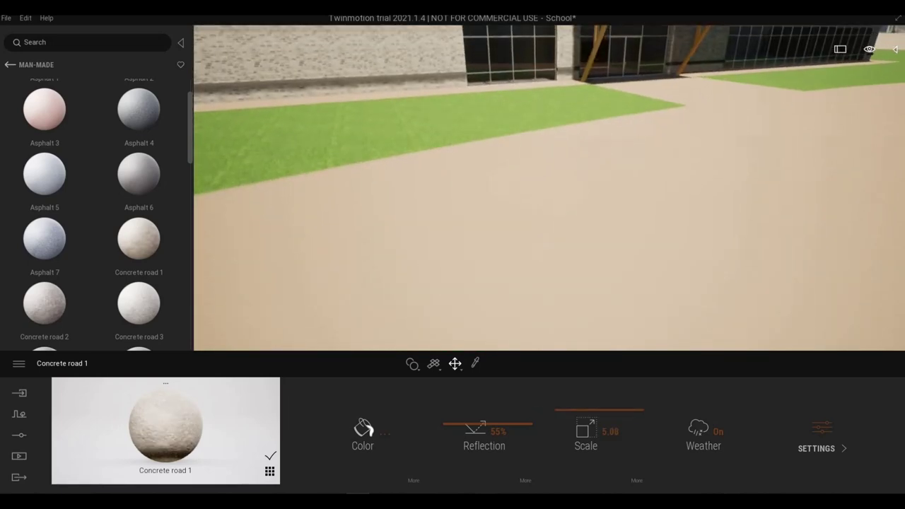
Step: Increase the scale of the pavement's Concrete road 1 material to 9.75 and check it up close and from a distance
{"action": "right_click_drag", "start_coordinate": [769, 295], "coordinate": [769, 240]}
{"action": "middle_click_drag", "start_coordinate": [769, 289], "coordinate": [785, 339]}
{"action": "scroll", "coordinate": [768, 289], "scroll_direction": "down", "scroll_amount": 3}
{"action": "middle_click_drag", "start_coordinate": [769, 289], "coordinate": [760, 248]}
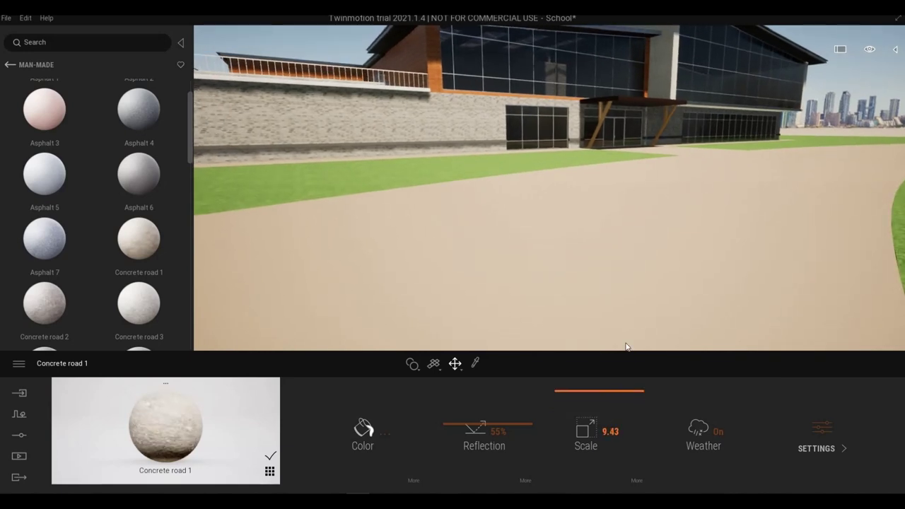
{"action": "middle_click_drag", "start_coordinate": [609, 296], "coordinate": [609, 240]}
{"action": "right_click_drag", "start_coordinate": [609, 240], "coordinate": [654, 178]}
{"action": "key", "text": "s"}
{"action": "right_click_drag", "start_coordinate": [601, 279], "coordinate": [532, 274]}
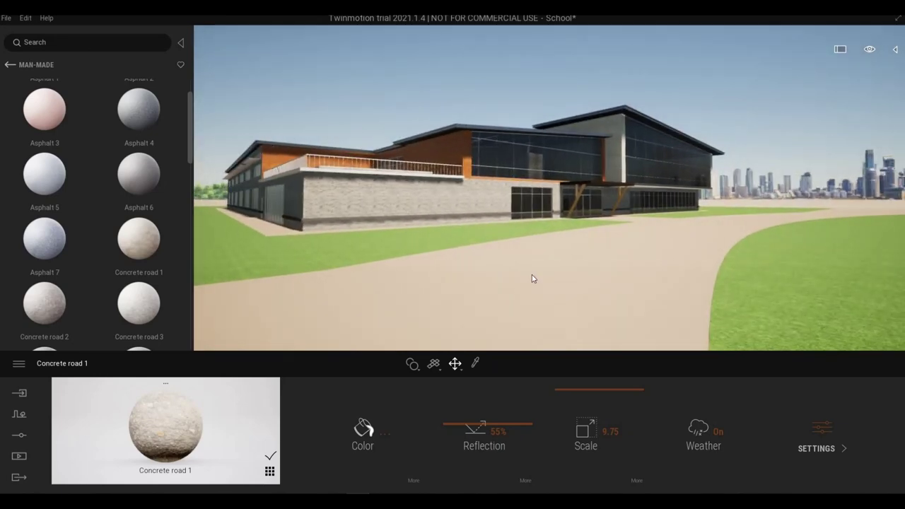
Step: Try the Chrome material from the Metal category on the upper-floor window frames and undo it
{"action": "middle_click_drag", "start_coordinate": [532, 274], "coordinate": [445, 286]}
{"action": "scroll", "coordinate": [389, 230], "scroll_direction": "up", "scroll_amount": 5}
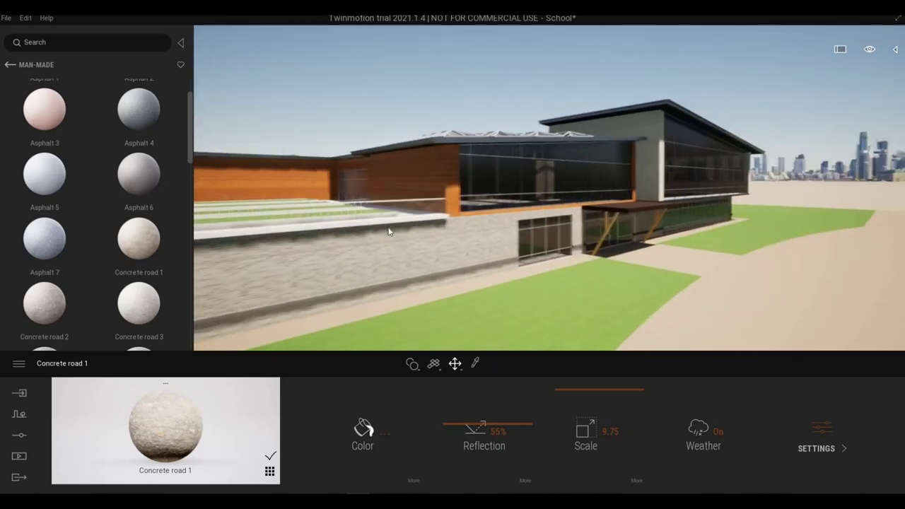
{"action": "key", "text": "Up"}
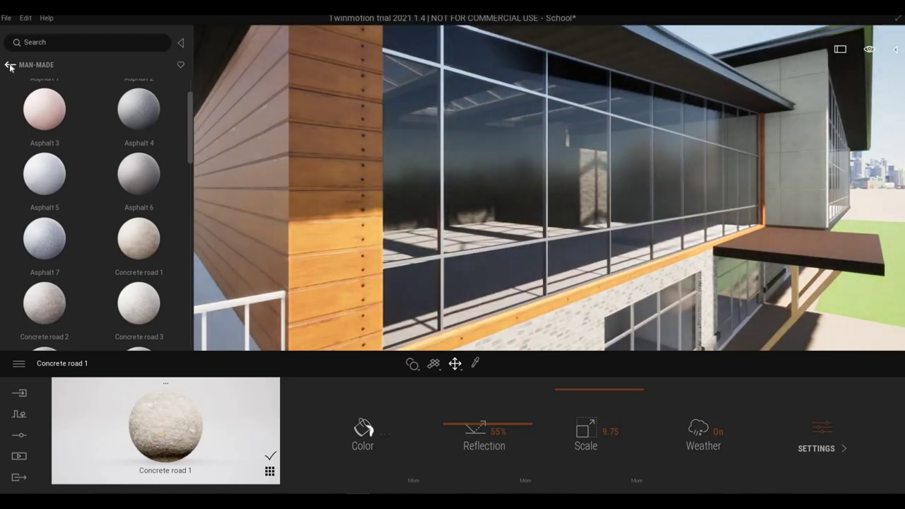
{"action": "left_click", "coordinate": [10, 66]}
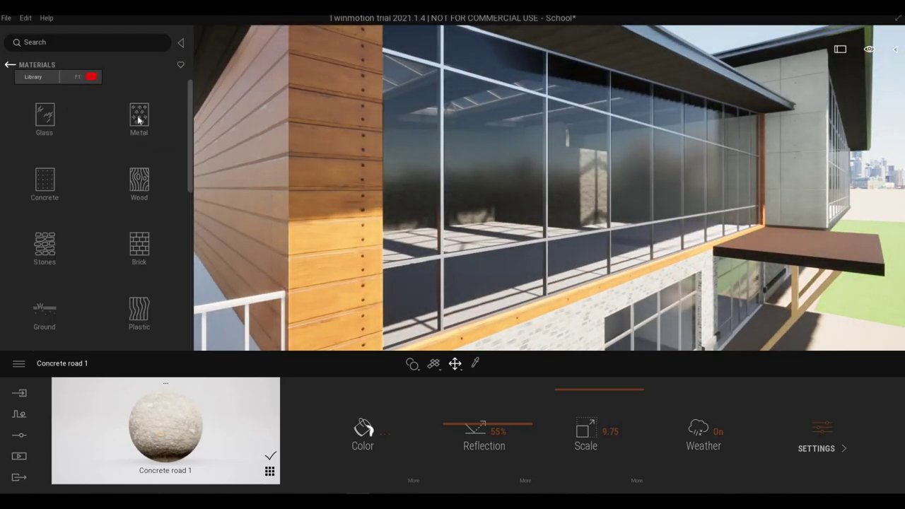
{"action": "left_click", "coordinate": [138, 116]}
{"action": "scroll", "coordinate": [162, 205], "scroll_direction": "down", "scroll_amount": 2}
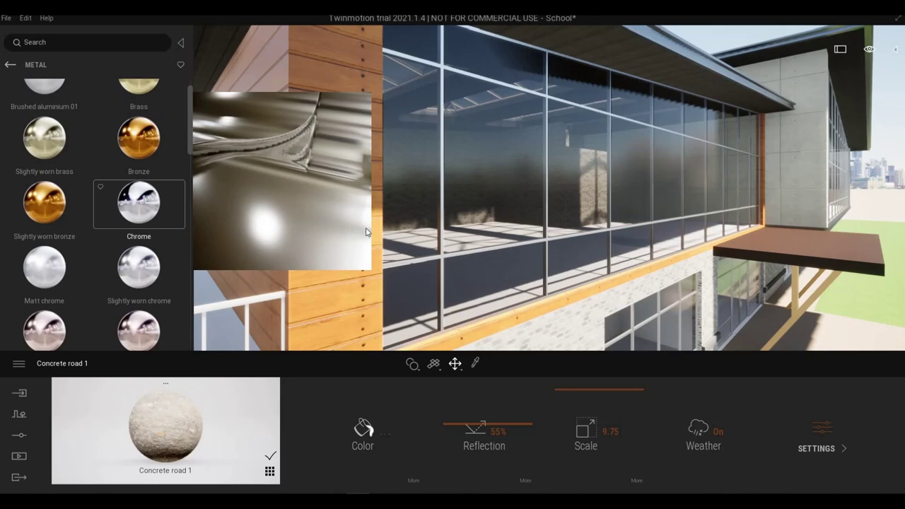
{"action": "left_click_drag", "start_coordinate": [185, 209], "coordinate": [417, 201]}
{"action": "key", "text": "ctrl+z"}
{"action": "scroll", "coordinate": [57, 168], "scroll_direction": "up", "scroll_amount": 1}
{"action": "left_click_drag", "start_coordinate": [57, 168], "coordinate": [75, 187]}
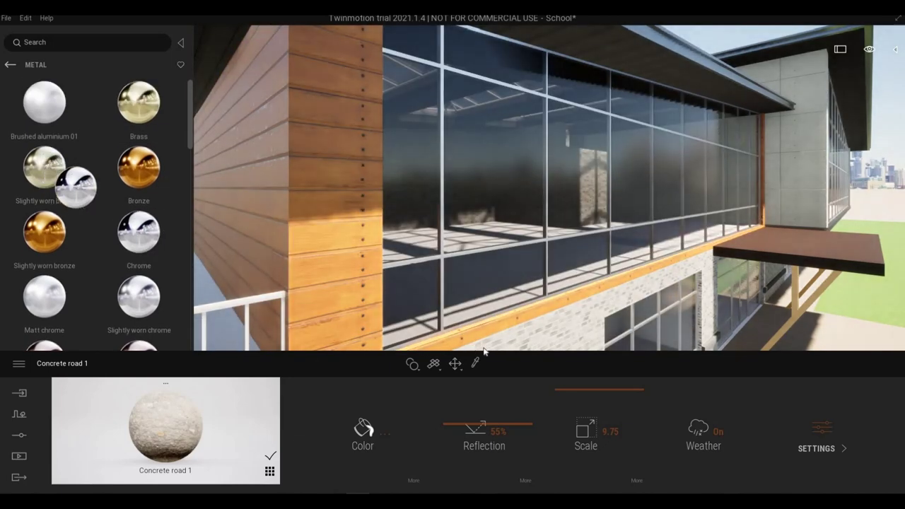
Step: Sample the Aluminum material of the upper-floor window frames and darken its colour to grey 5B5B5C
{"action": "left_click", "coordinate": [444, 253]}
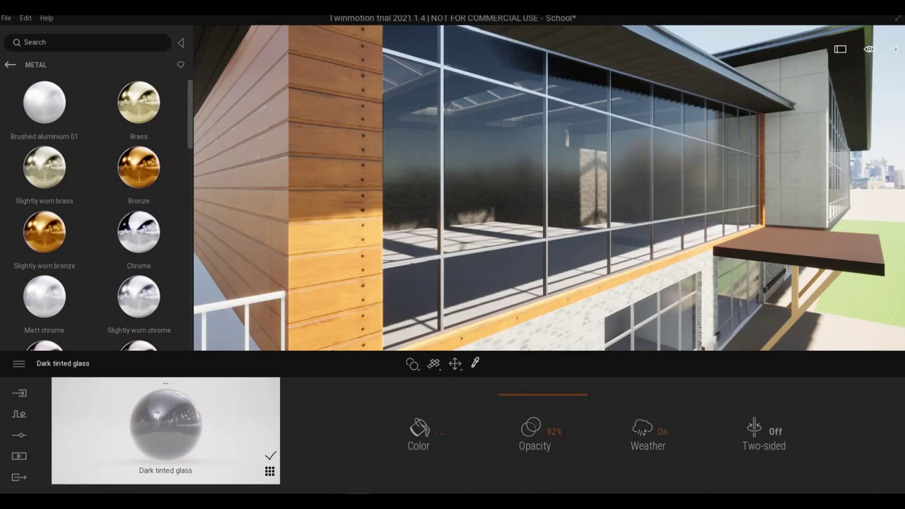
{"action": "scroll", "coordinate": [443, 276], "scroll_direction": "up", "scroll_amount": 2}
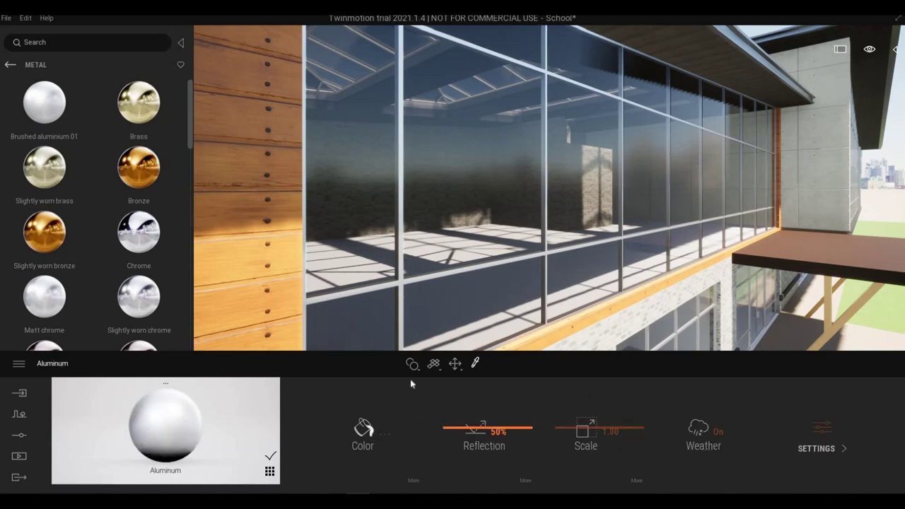
{"action": "left_click_drag", "start_coordinate": [442, 242], "coordinate": [443, 259]}
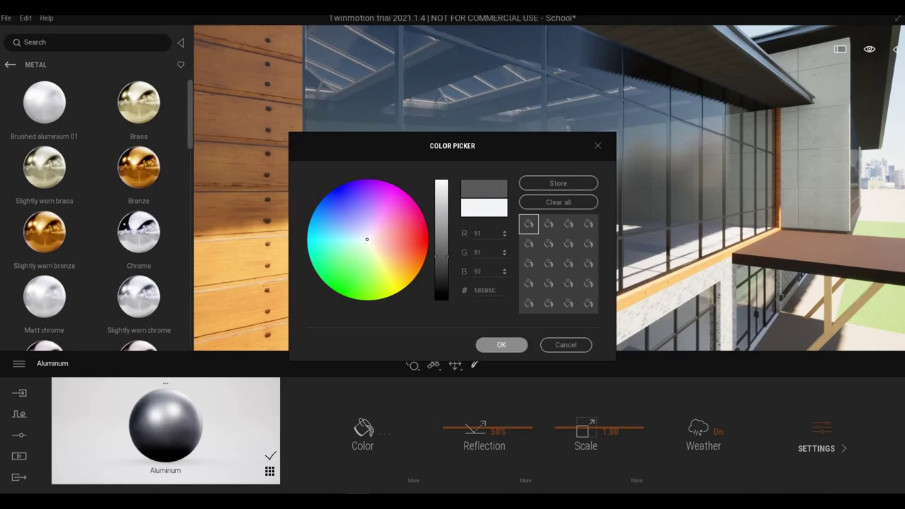
{"action": "left_click", "coordinate": [501, 345]}
Step: Lighten the window frames' Aluminum colour to grey 9A9A9B after viewing the facade from farther away
{"action": "scroll", "coordinate": [549, 212], "scroll_direction": "down", "scroll_amount": 6}
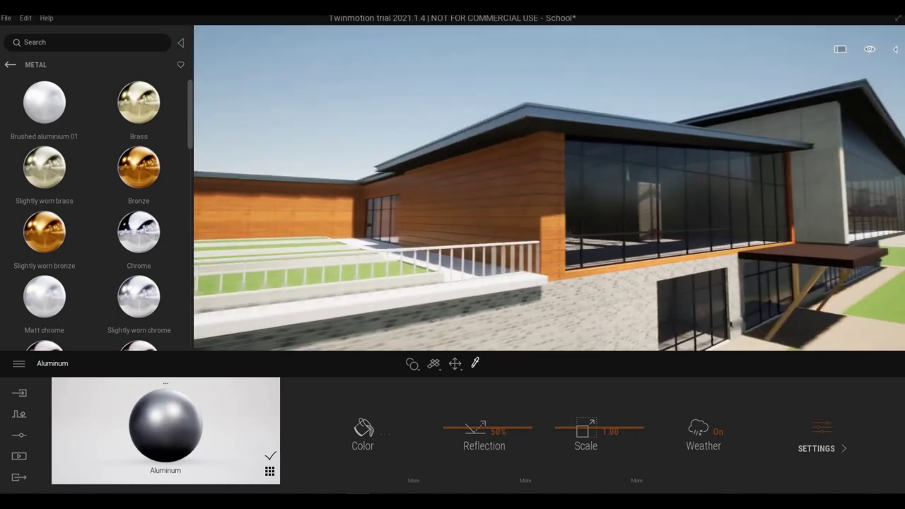
{"action": "middle_click_drag", "start_coordinate": [549, 212], "coordinate": [431, 220]}
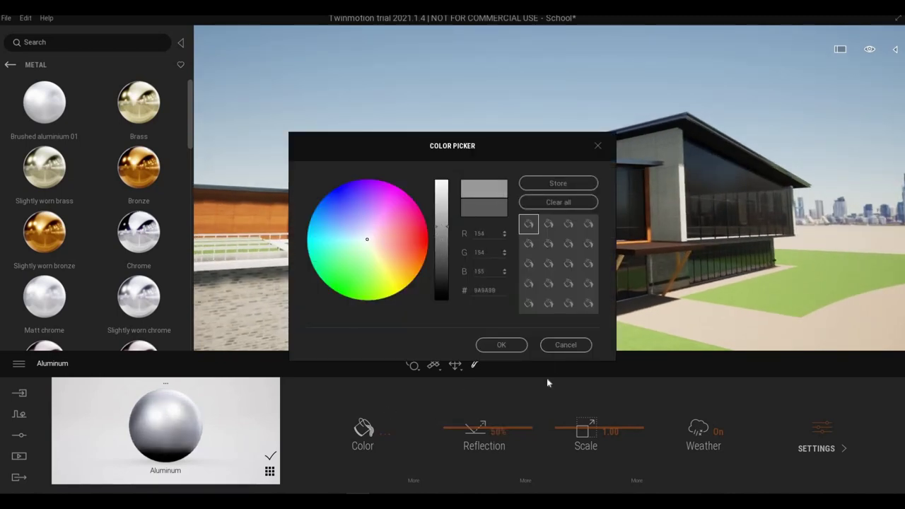
{"action": "left_click", "coordinate": [499, 348]}
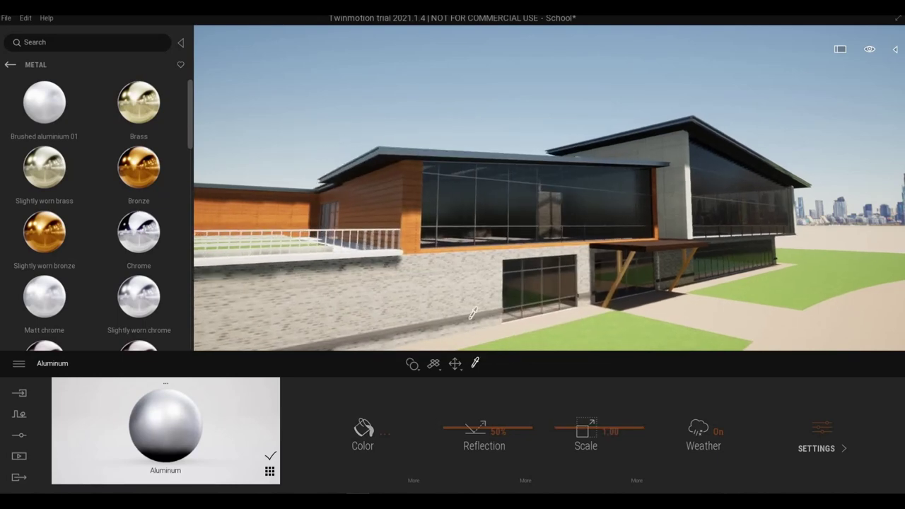
Step: Apply the Chrome material from the Metal category to the terrace railing
{"action": "key", "text": "w"}
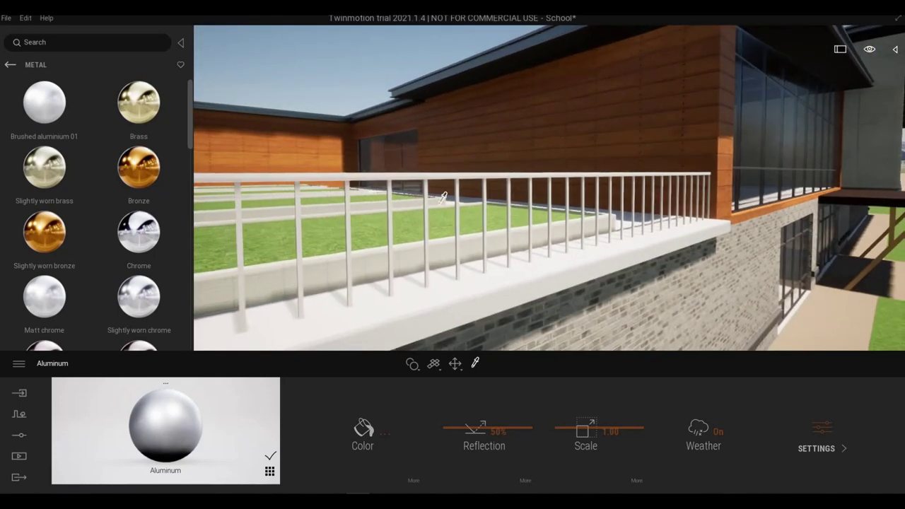
{"action": "left_click", "coordinate": [350, 182]}
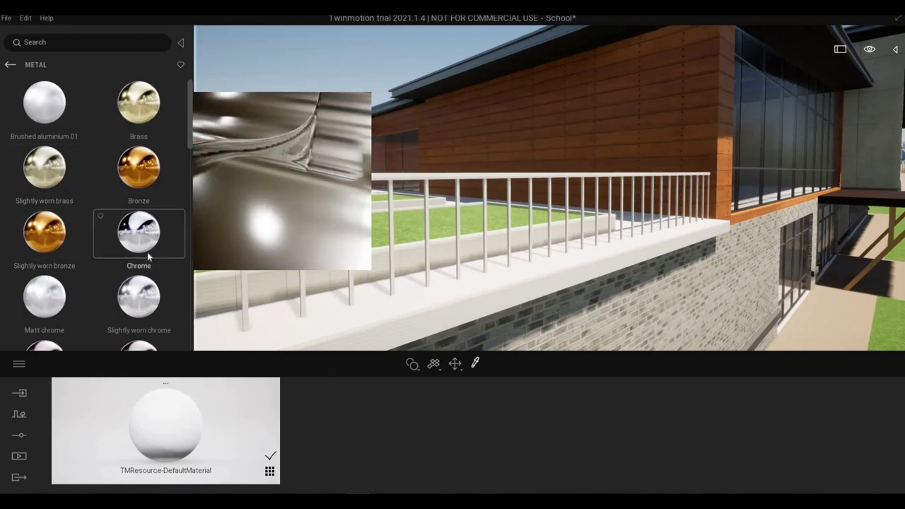
{"action": "left_click_drag", "start_coordinate": [147, 252], "coordinate": [359, 181]}
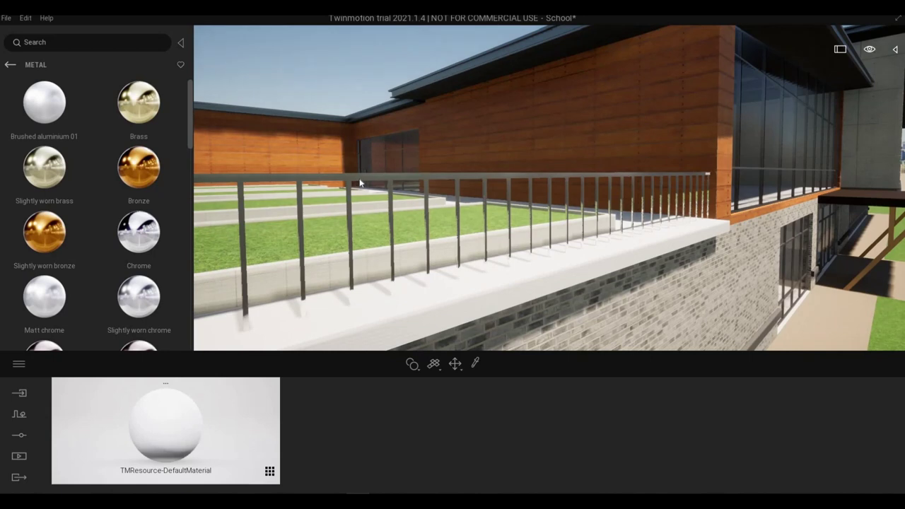
Step: Darken the colour of the railing's Chrome material to black
{"action": "left_click", "coordinate": [396, 399]}
{"action": "left_click", "coordinate": [440, 278]}
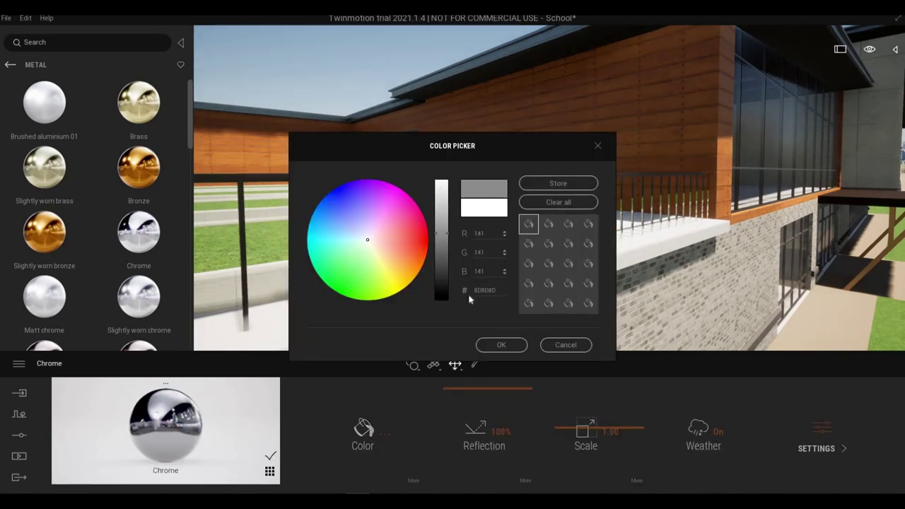
{"action": "left_click", "coordinate": [523, 343]}
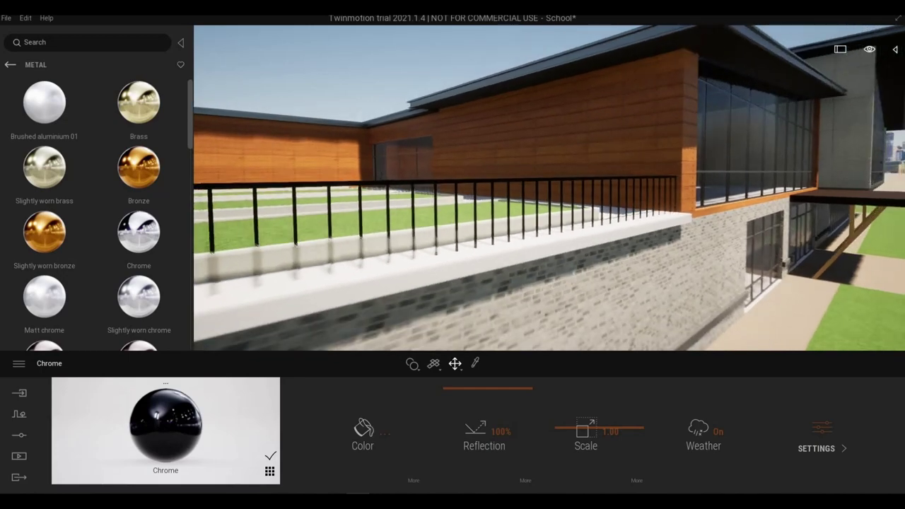
Step: Set the Default Wall material of the band along the brick base to dark grey 2B2B2B and check the facade from a distance
{"action": "key", "text": "w"}
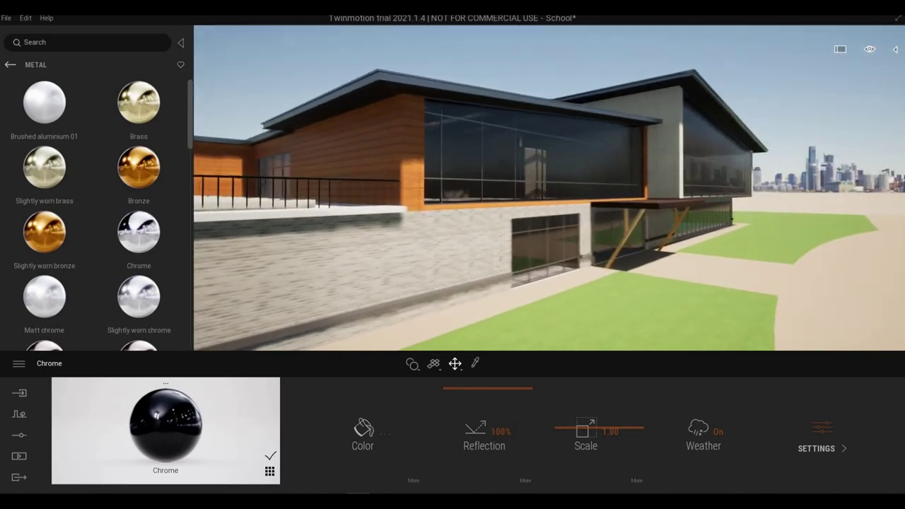
{"action": "key", "text": "d"}
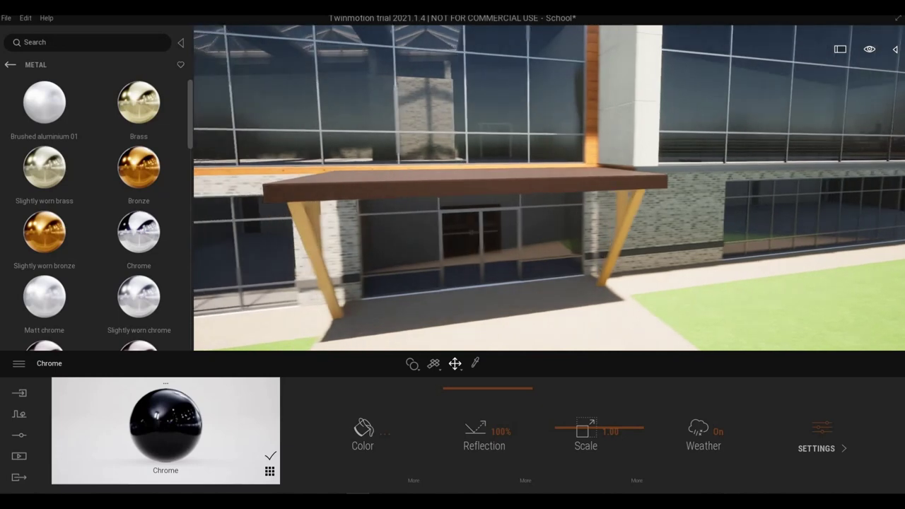
{"action": "right_click_drag", "start_coordinate": [608, 288], "coordinate": [583, 288]}
{"action": "key", "text": "w"}
{"action": "key", "text": "w"}
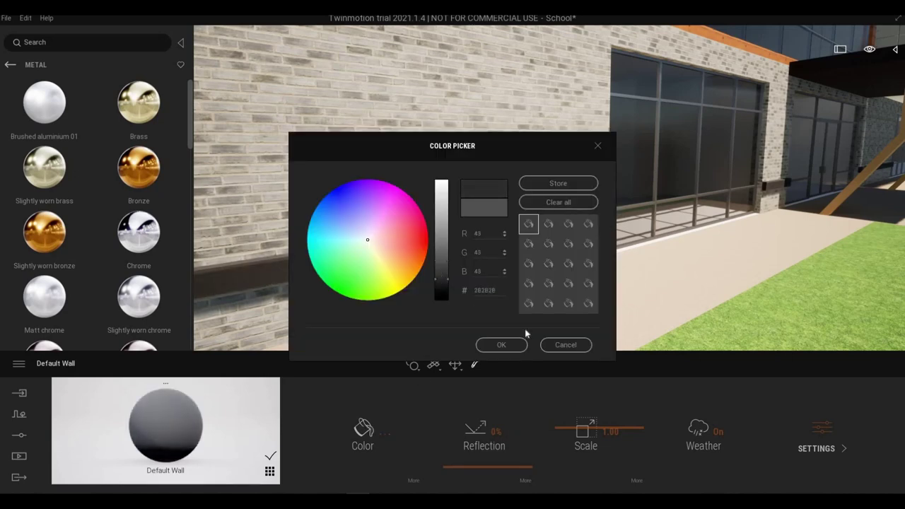
{"action": "key", "text": "s"}
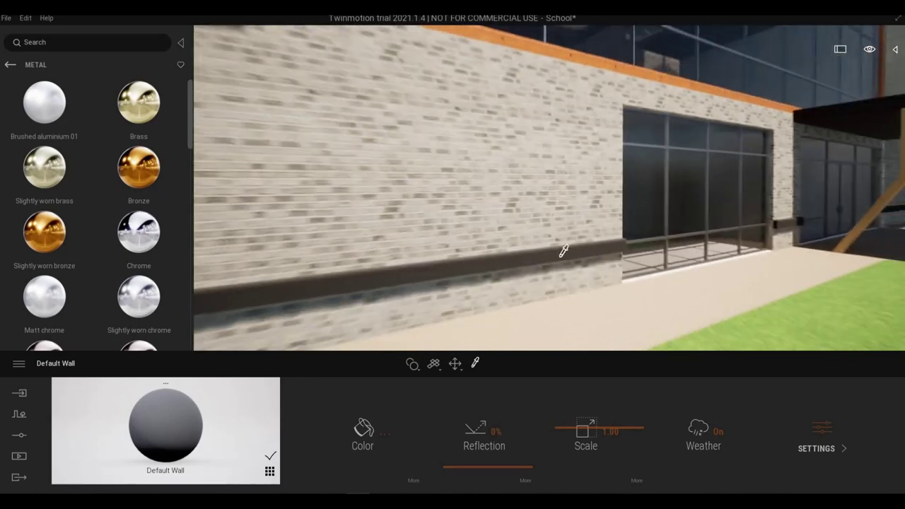
{"action": "mouse_move", "coordinate": [562, 253]}
{"action": "right_mouse_down"}
{"action": "mouse_move", "coordinate": [487, 251]}
{"action": "mouse_move", "coordinate": [566, 243]}
{"action": "right_mouse_up"}
{"action": "key", "text": "s"}
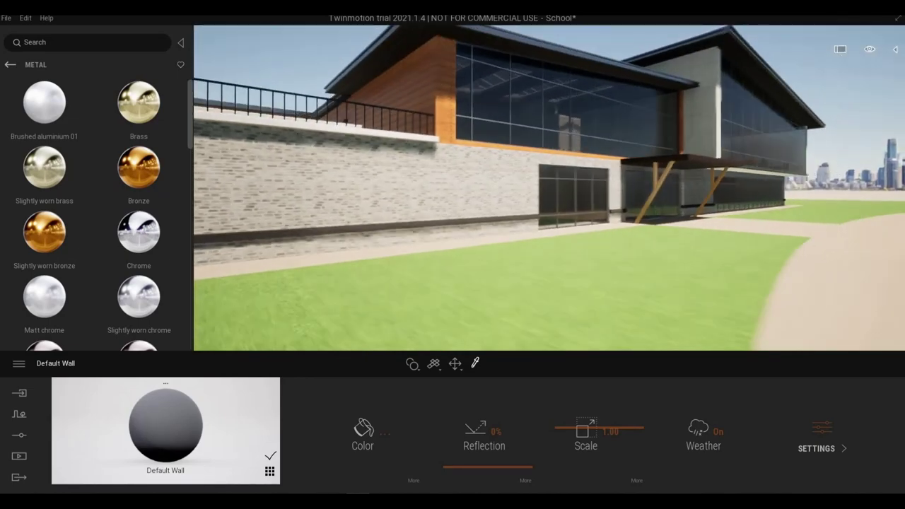
{"action": "key", "text": "s"}
{"action": "key", "text": "a"}
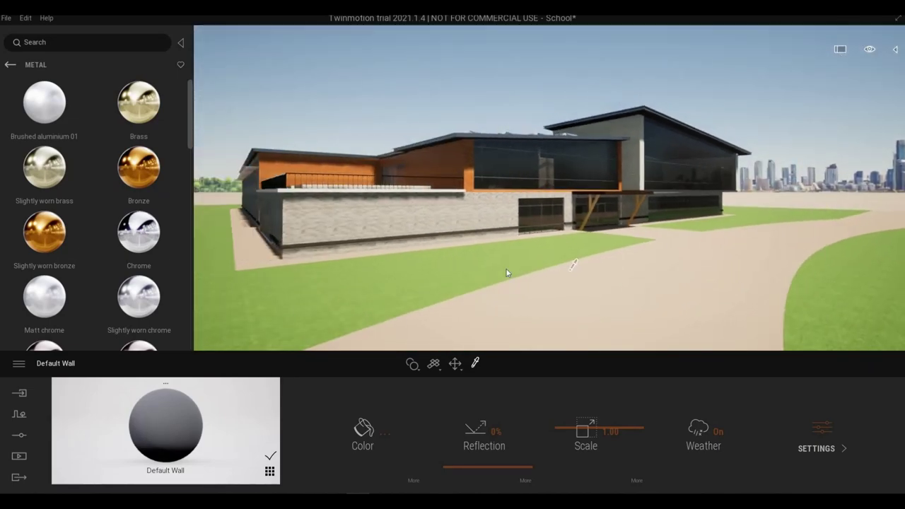
Step: Examine the applied materials along the school's front facade from several angles and the entrance canopy up close
{"action": "right_click_drag", "start_coordinate": [550, 212], "coordinate": [617, 205]}
{"action": "key", "text": "a"}
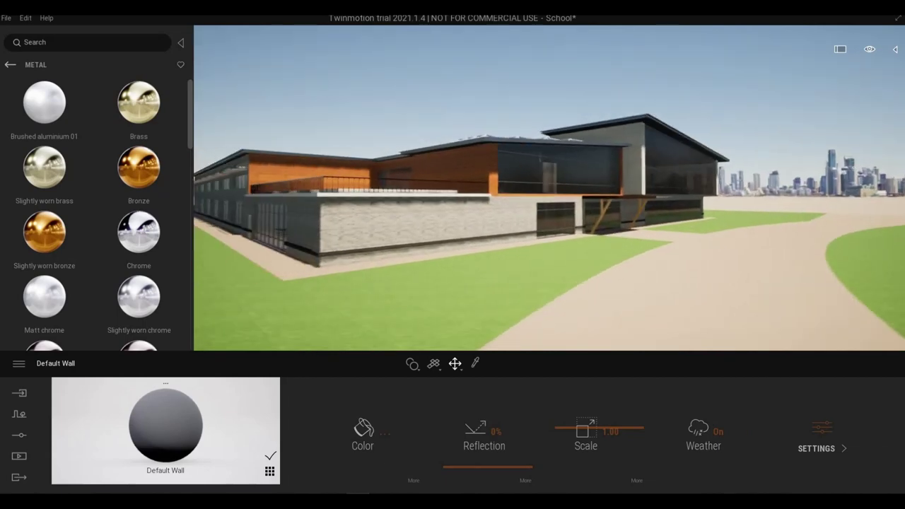
{"action": "key", "text": "d"}
{"action": "right_click_drag", "start_coordinate": [489, 276], "coordinate": [424, 251]}
{"action": "key", "text": "w"}
{"action": "key", "text": "d"}
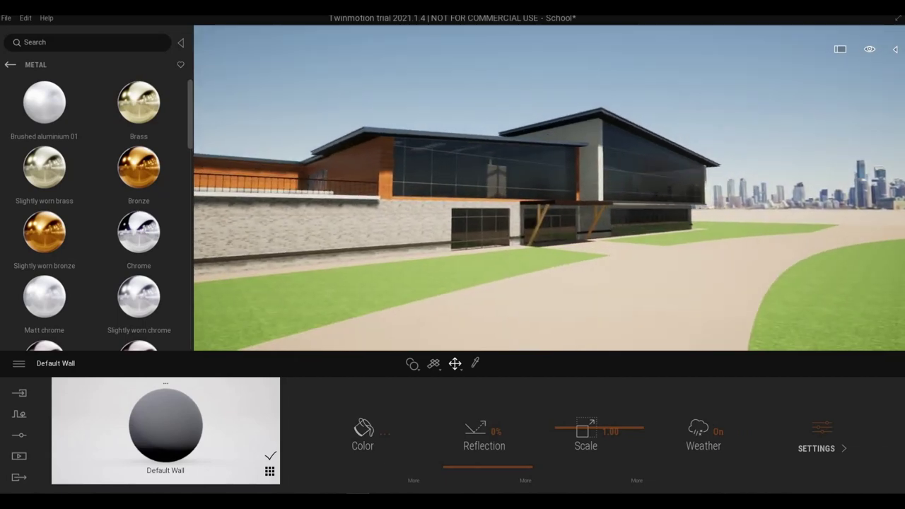
{"action": "key", "text": "a"}
{"action": "key", "text": "w"}
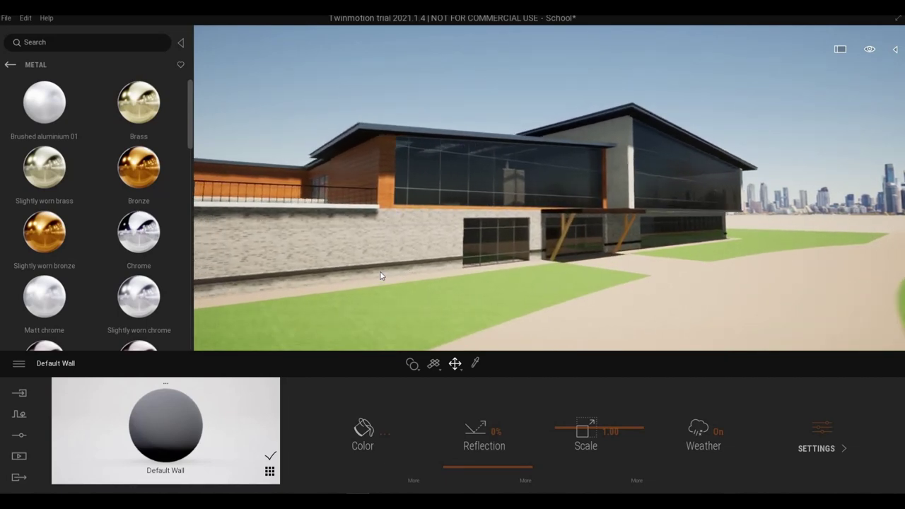
{"action": "key", "text": "d"}
{"action": "right_click_drag", "start_coordinate": [472, 300], "coordinate": [399, 301]}
{"action": "key", "text": "s"}
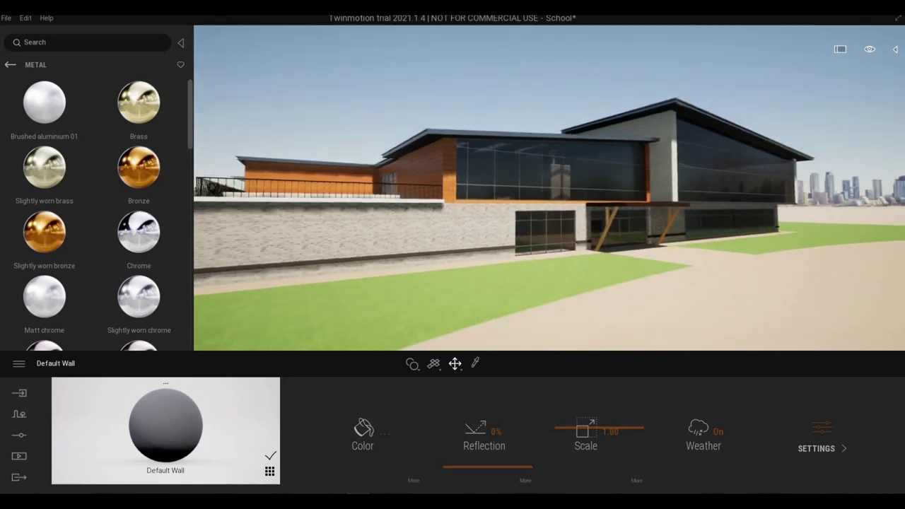
{"action": "key", "text": "d"}
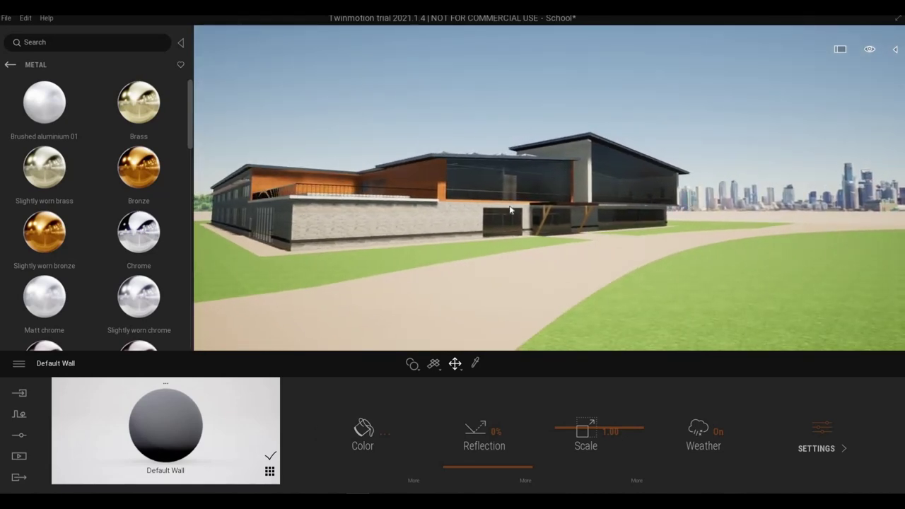
{"action": "key", "text": "w"}
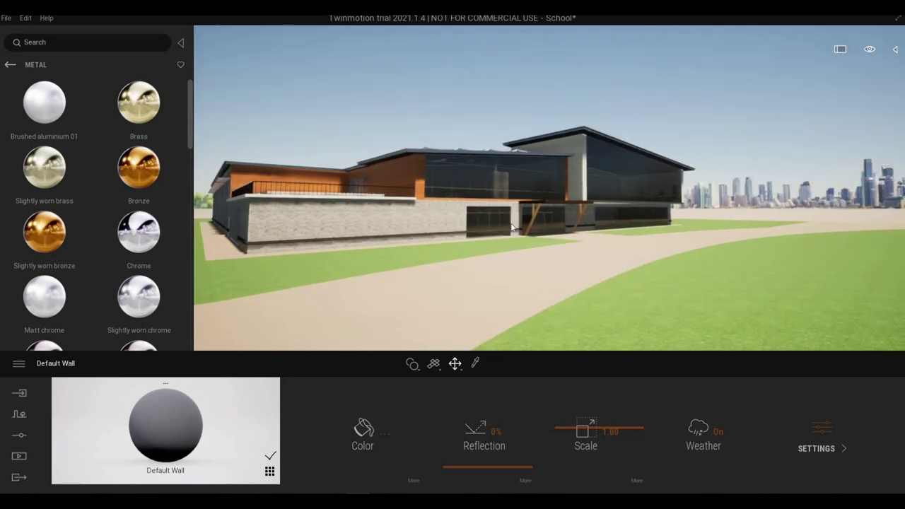
{"action": "key", "text": "w"}
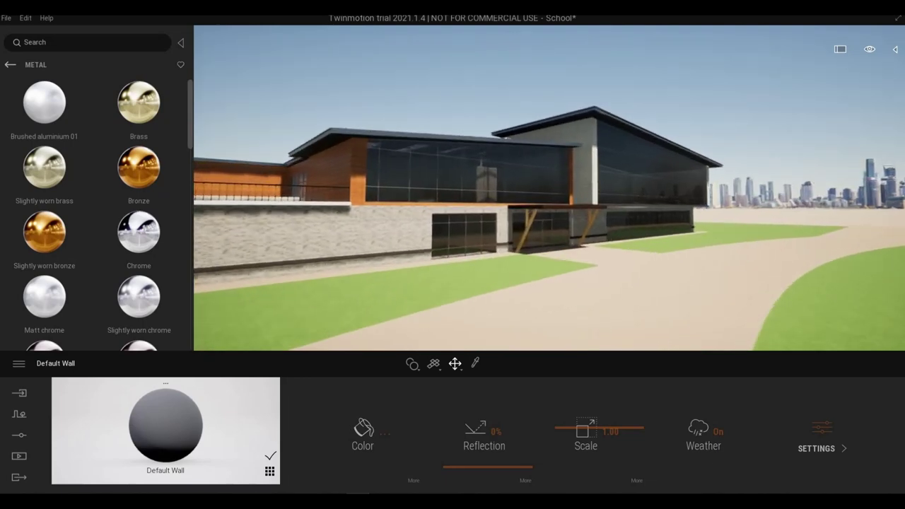
{"action": "key", "text": "w"}
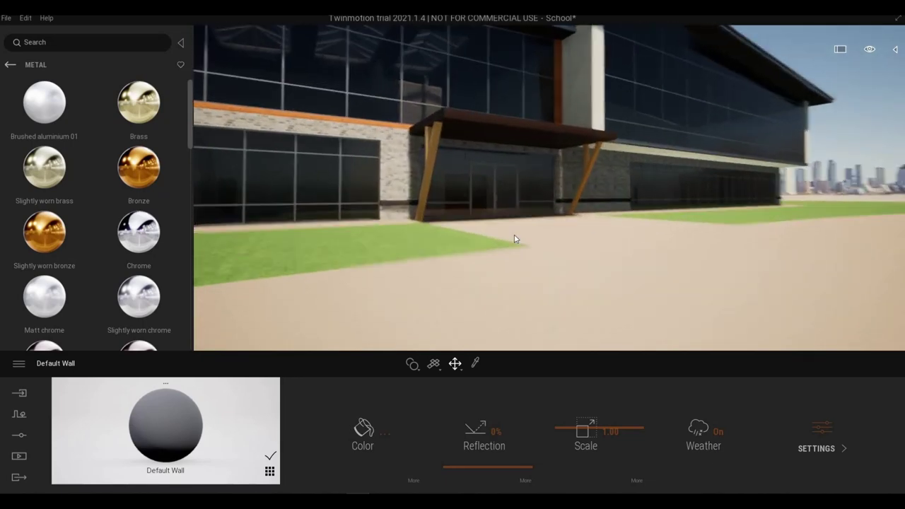
{"action": "key", "text": "w"}
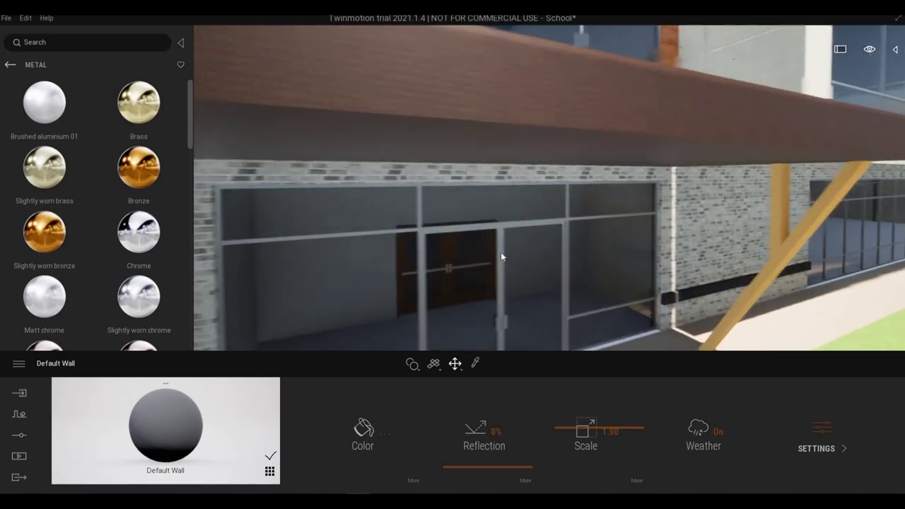
{"action": "key", "text": "s"}
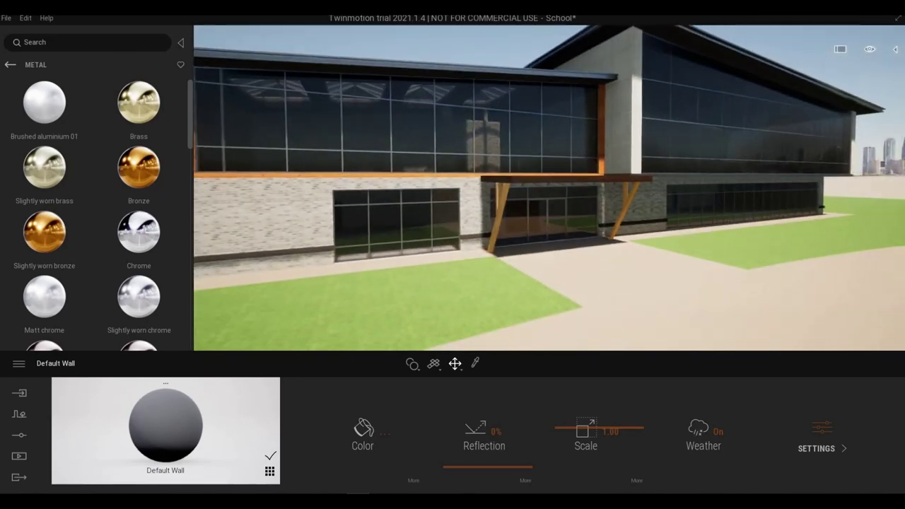
Step: Save the School scene with the front facade in view
{"action": "key", "text": "s"}
{"action": "right_click_drag", "start_coordinate": [586, 245], "coordinate": [555, 260]}
{"action": "key", "text": "s"}
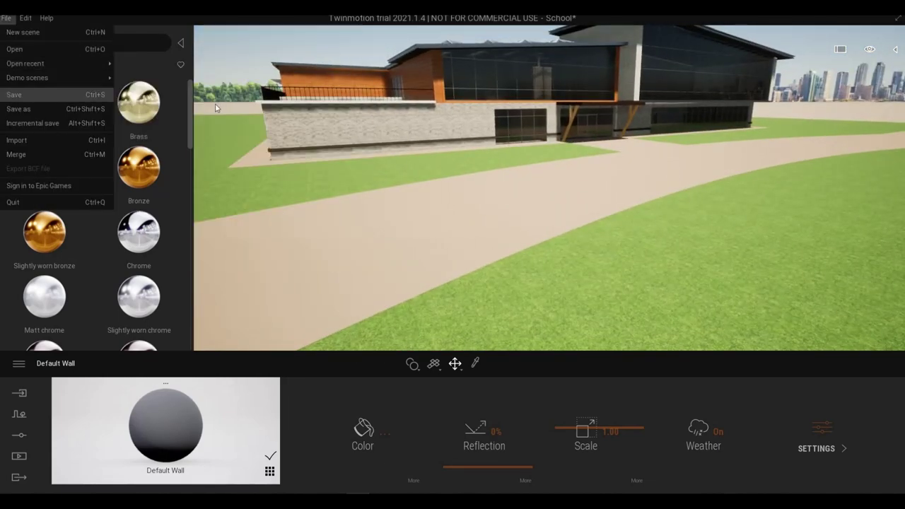
{"action": "left_click", "coordinate": [24, 96]}
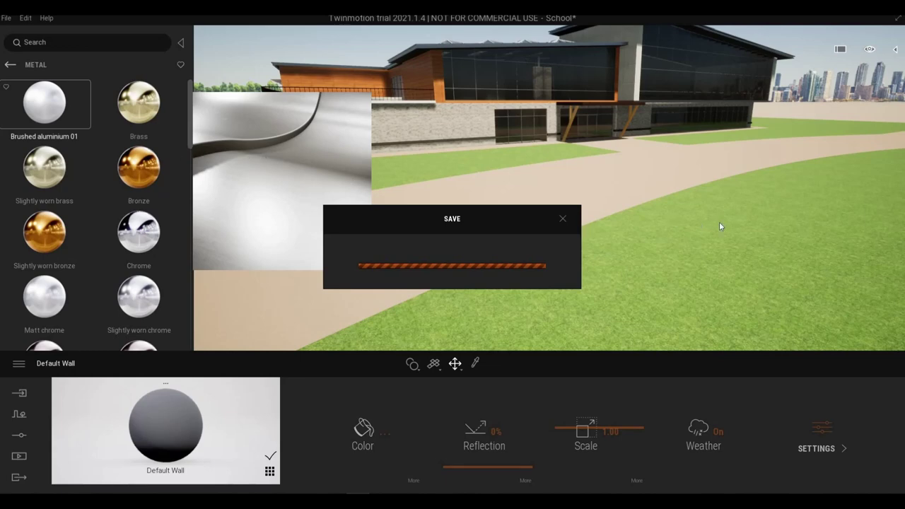
Step: Isolate the Grass floor in the scene so that all other model elements are hidden
{"action": "scroll", "coordinate": [719, 224], "scroll_direction": "down", "scroll_amount": 3}
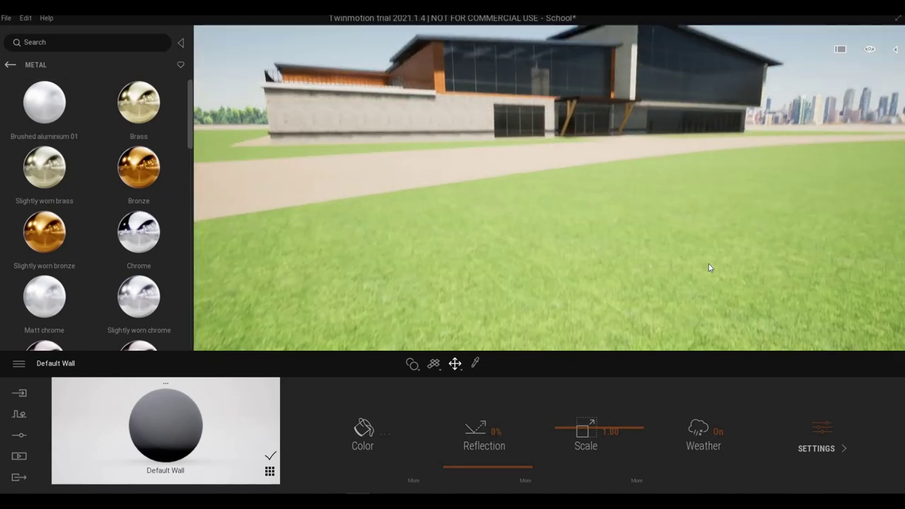
{"action": "right_click_drag", "start_coordinate": [709, 260], "coordinate": [673, 245]}
{"action": "middle_click_drag", "start_coordinate": [673, 245], "coordinate": [601, 209]}
{"action": "right_click_drag", "start_coordinate": [600, 209], "coordinate": [672, 240]}
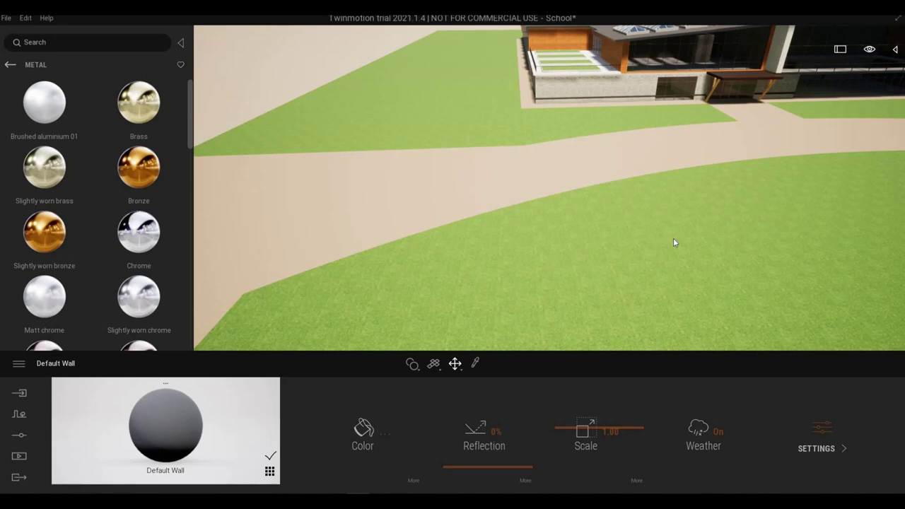
{"action": "left_click", "coordinate": [673, 239]}
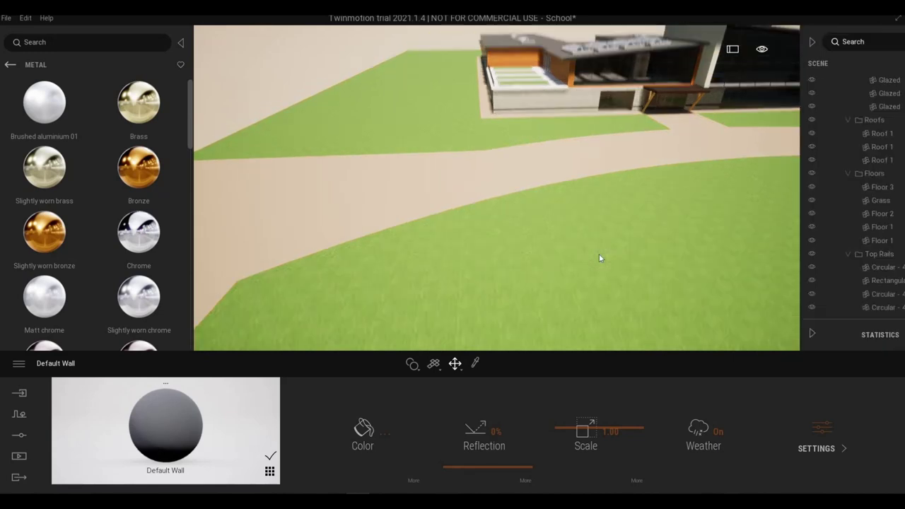
{"action": "left_click", "coordinate": [599, 254]}
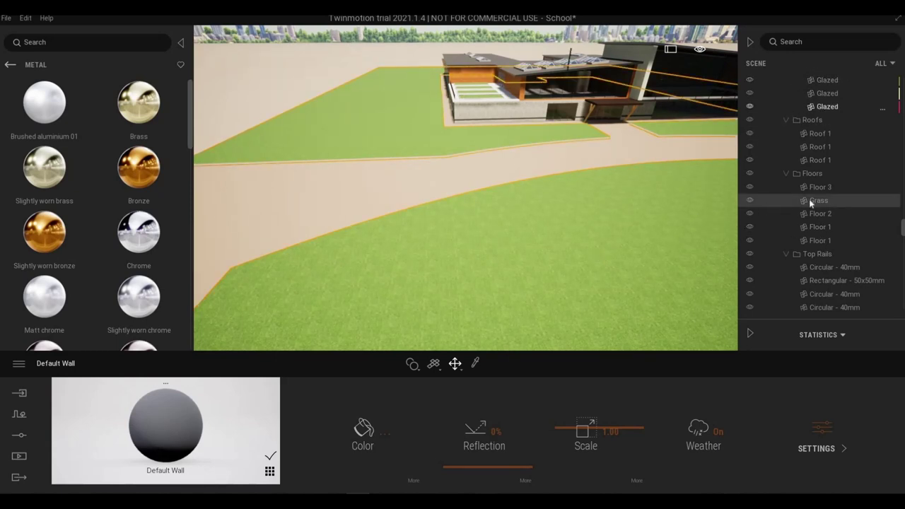
{"action": "right_click", "coordinate": [832, 201]}
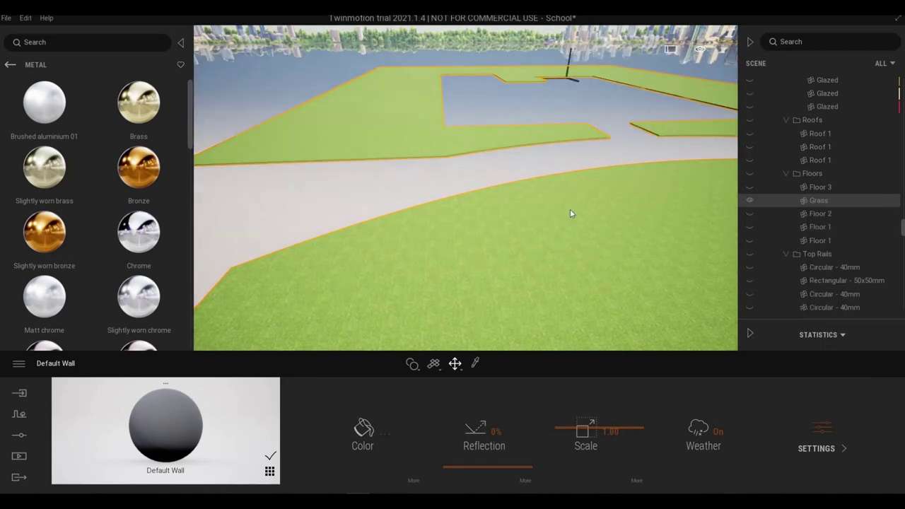
Step: Start a vegetation paint set and add Long grass 02 from Grass and flowers to it
{"action": "left_click", "coordinate": [10, 64]}
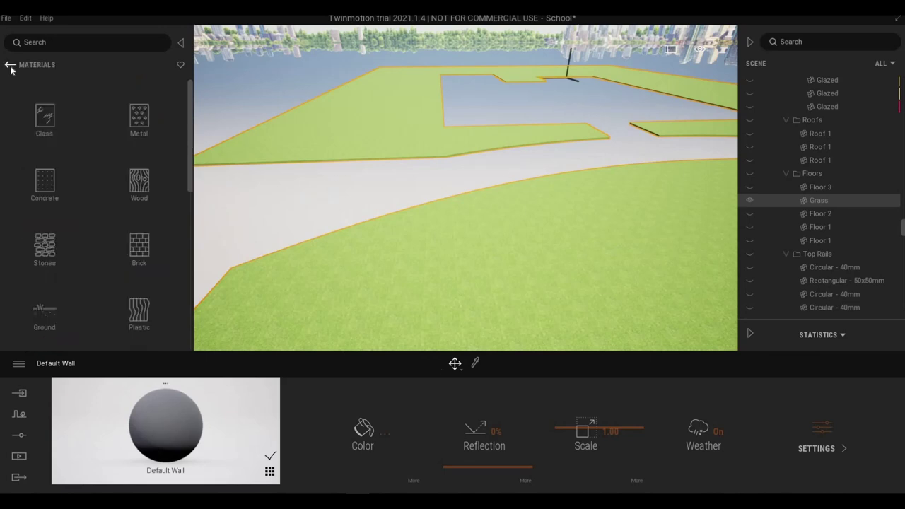
{"action": "left_click", "coordinate": [9, 64]}
{"action": "left_click", "coordinate": [24, 424]}
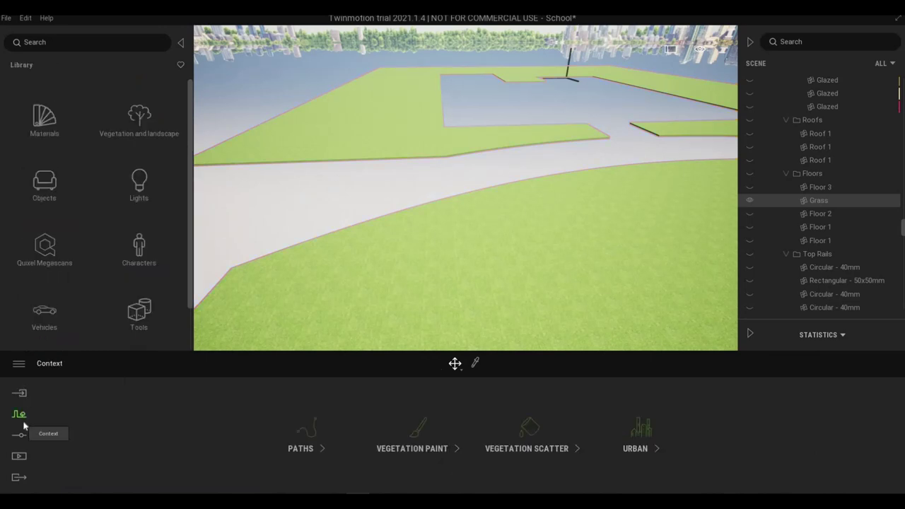
{"action": "left_click", "coordinate": [412, 438]}
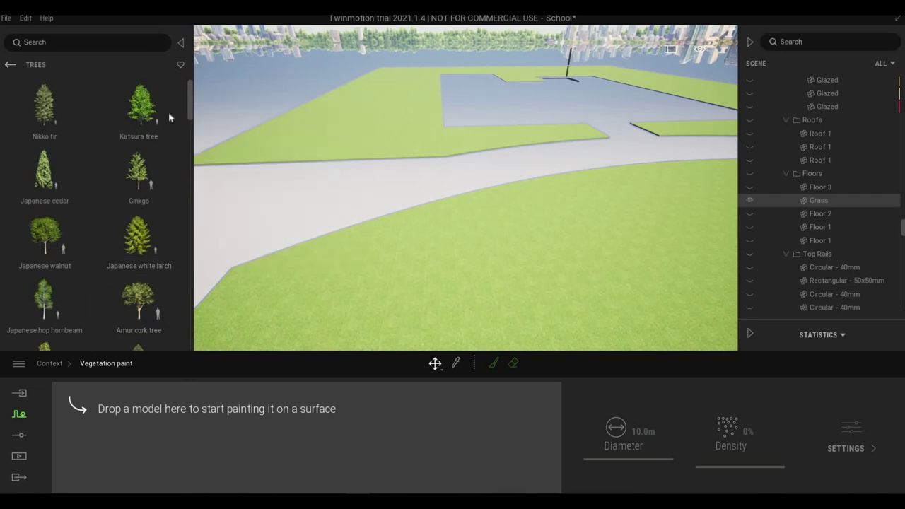
{"action": "left_click", "coordinate": [10, 65]}
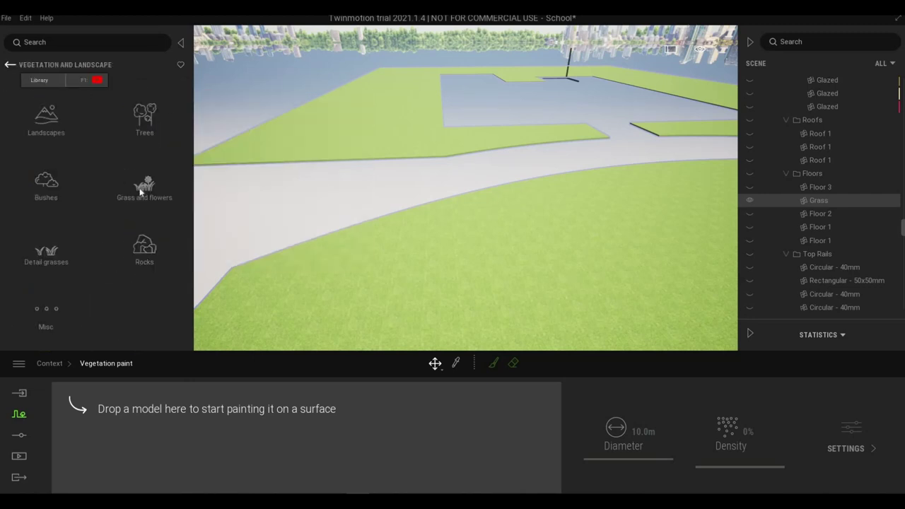
{"action": "left_click", "coordinate": [156, 173]}
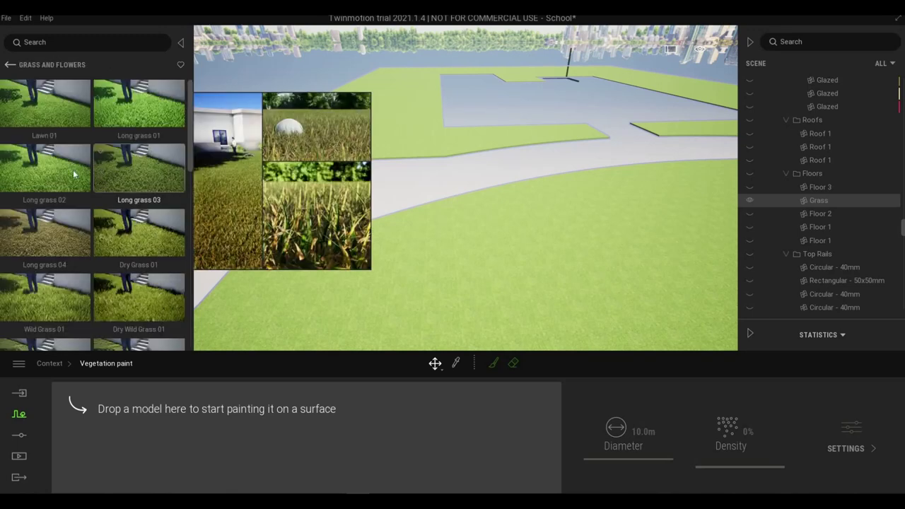
{"action": "mouse_move", "coordinate": [63, 169]}
{"action": "left_mouse_down"}
{"action": "mouse_move", "coordinate": [139, 428]}
{"action": "mouse_move", "coordinate": [139, 420]}
{"action": "left_mouse_up"}
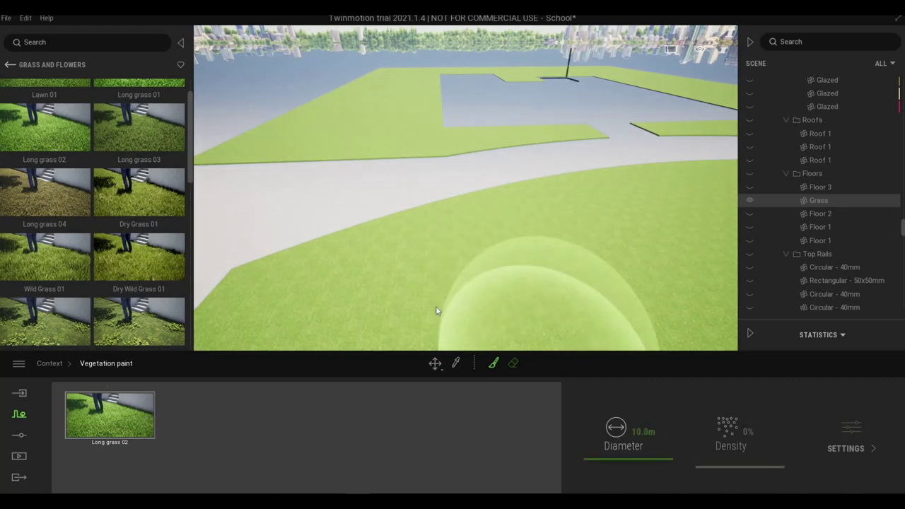
Step: Set the Long grass 02 density to 100% and the paint brush diameter to 20.8 m
{"action": "left_click", "coordinate": [106, 408]}
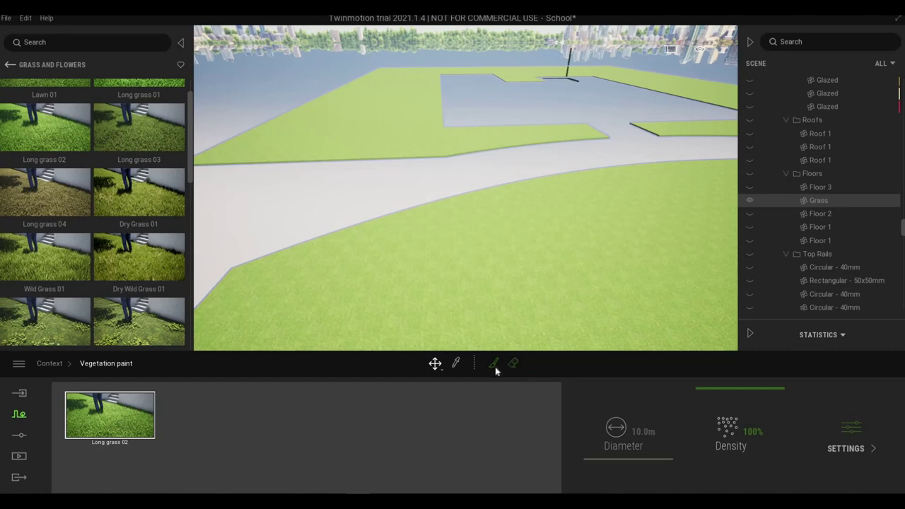
{"action": "left_click", "coordinate": [611, 442]}
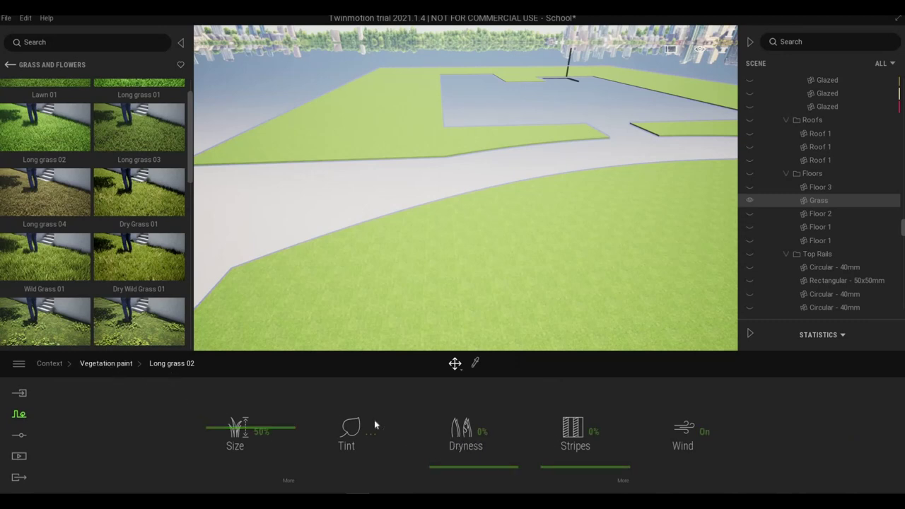
{"action": "right_click", "coordinate": [309, 419]}
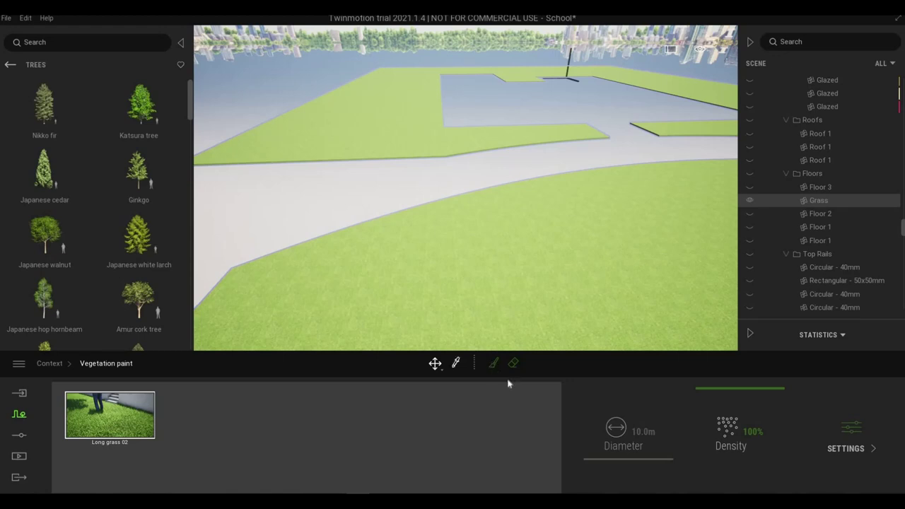
{"action": "left_click", "coordinate": [494, 364]}
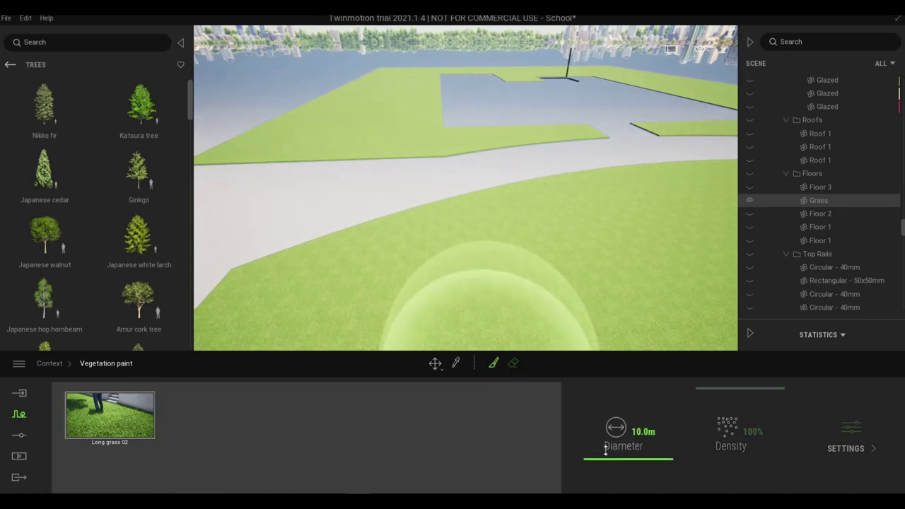
{"action": "mouse_move", "coordinate": [605, 450]}
{"action": "left_mouse_down"}
{"action": "mouse_move", "coordinate": [382, 273]}
{"action": "mouse_move", "coordinate": [381, 165]}
{"action": "left_mouse_up"}
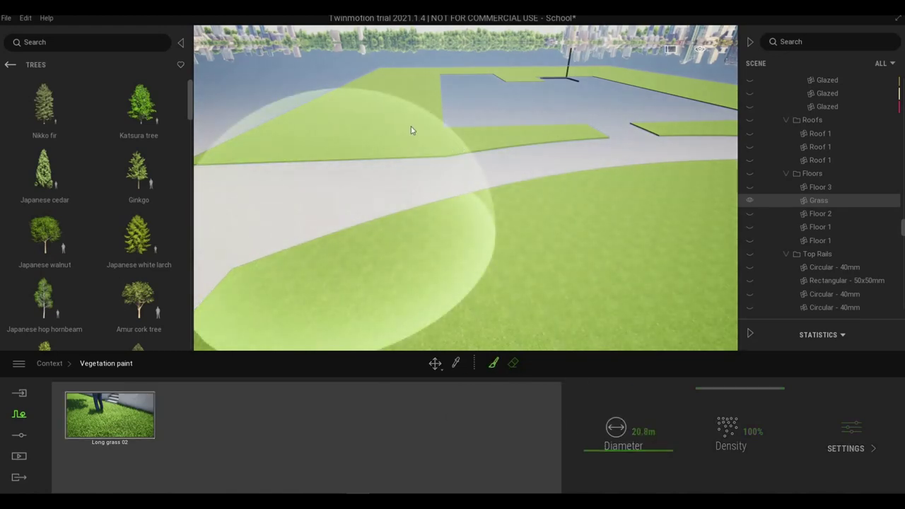
Step: Paint Long grass 02 over the outer corner and edge of the large lawn across the path from the building footprint
{"action": "mouse_move", "coordinate": [410, 130]}
{"action": "middle_mouse_down"}
{"action": "mouse_move", "coordinate": [463, 181]}
{"action": "mouse_move", "coordinate": [510, 190]}
{"action": "middle_mouse_up"}
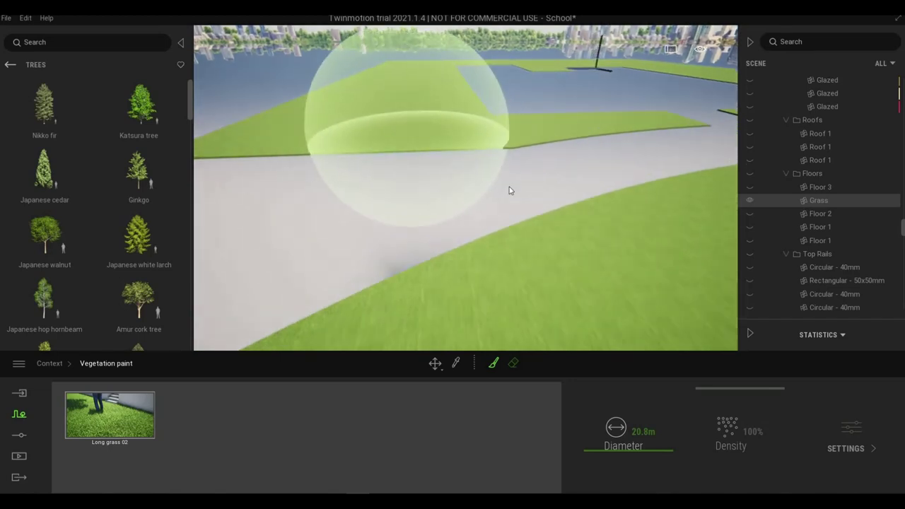
{"action": "scroll", "coordinate": [535, 193], "scroll_direction": "down", "scroll_amount": 5}
{"action": "right_click_drag", "start_coordinate": [539, 198], "coordinate": [572, 226]}
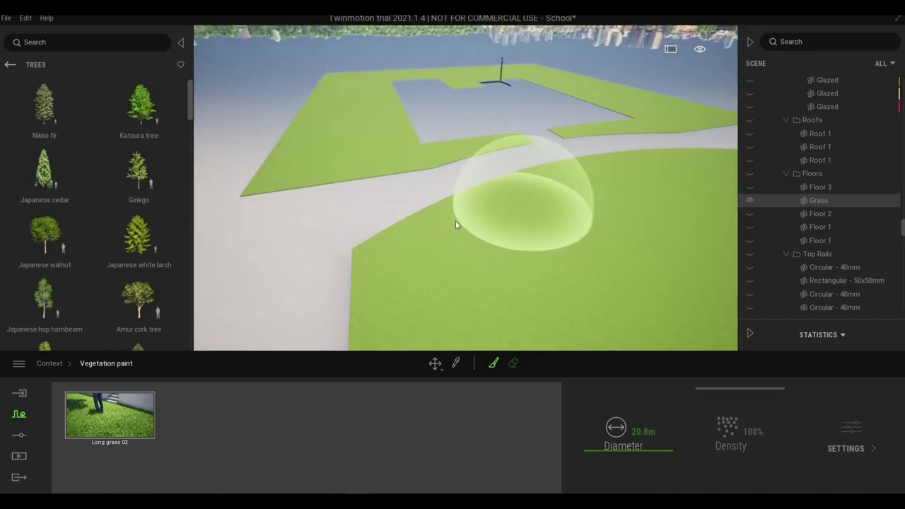
{"action": "mouse_move", "coordinate": [345, 234]}
{"action": "left_mouse_down"}
{"action": "mouse_move", "coordinate": [372, 240]}
{"action": "mouse_move", "coordinate": [360, 229]}
{"action": "left_mouse_up"}
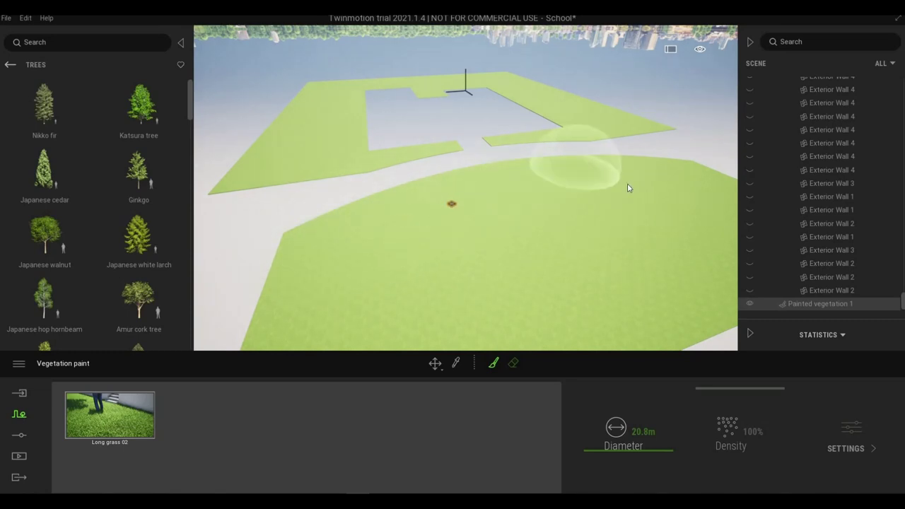
{"action": "key", "text": "q"}
{"action": "key", "text": "a"}
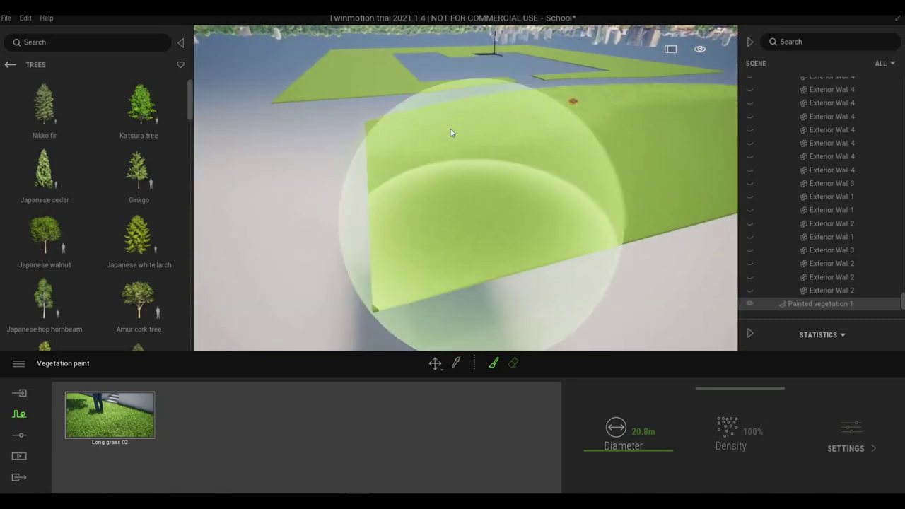
{"action": "mouse_move", "coordinate": [493, 176]}
{"action": "left_mouse_down"}
{"action": "mouse_move", "coordinate": [518, 151]}
{"action": "mouse_move", "coordinate": [521, 128]}
{"action": "mouse_move", "coordinate": [506, 129]}
{"action": "mouse_move", "coordinate": [490, 108]}
{"action": "mouse_move", "coordinate": [519, 118]}
{"action": "left_mouse_up"}
{"action": "key", "text": "d"}
{"action": "key", "text": "w"}
{"action": "scroll", "coordinate": [519, 118], "scroll_direction": "down", "scroll_amount": 5}
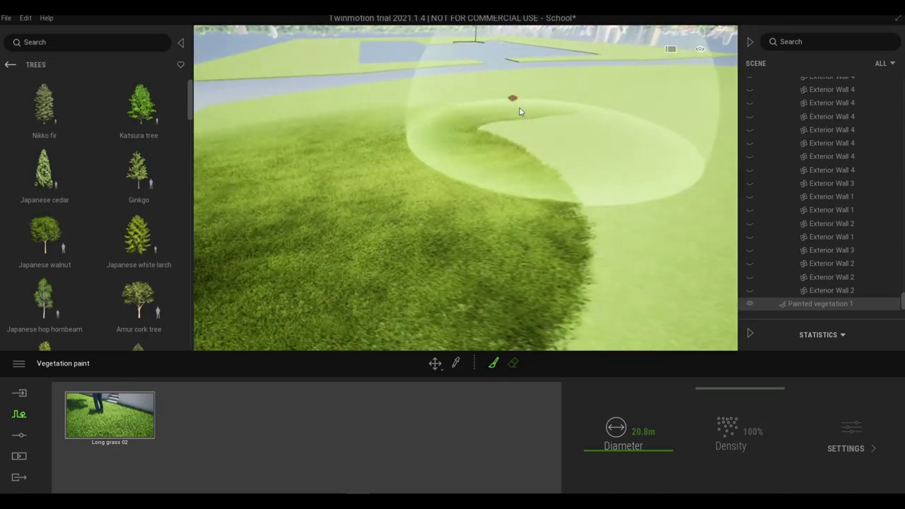
Step: Cover the middle of the large front lawn with Long grass 02, working toward the edge of the path
{"action": "mouse_move", "coordinate": [574, 113]}
{"action": "left_mouse_down"}
{"action": "mouse_move", "coordinate": [547, 156]}
{"action": "mouse_move", "coordinate": [424, 211]}
{"action": "left_mouse_up"}
{"action": "key", "text": "d"}
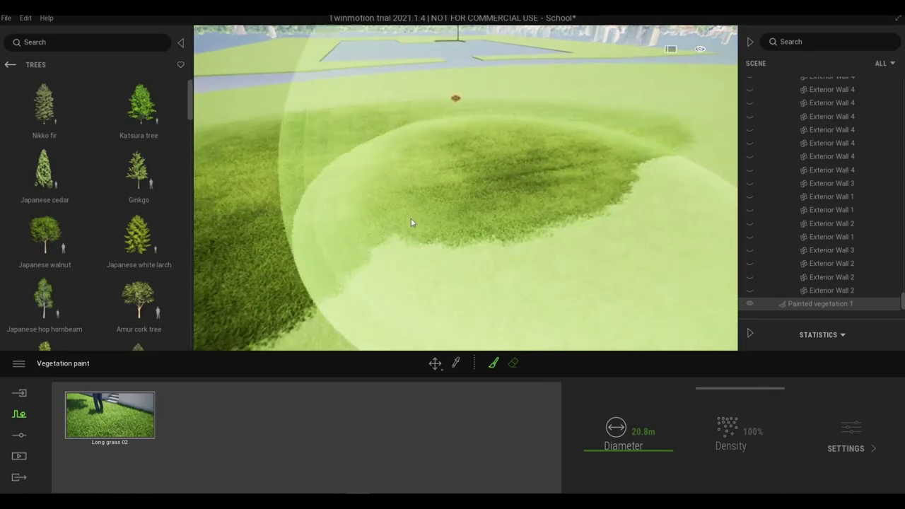
{"action": "key", "text": "d"}
{"action": "mouse_move", "coordinate": [501, 191]}
{"action": "left_mouse_down"}
{"action": "mouse_move", "coordinate": [571, 158]}
{"action": "mouse_move", "coordinate": [574, 170]}
{"action": "mouse_move", "coordinate": [547, 203]}
{"action": "mouse_move", "coordinate": [530, 207]}
{"action": "mouse_move", "coordinate": [583, 136]}
{"action": "mouse_move", "coordinate": [604, 142]}
{"action": "mouse_move", "coordinate": [624, 183]}
{"action": "mouse_move", "coordinate": [595, 135]}
{"action": "mouse_move", "coordinate": [605, 129]}
{"action": "mouse_move", "coordinate": [559, 95]}
{"action": "mouse_move", "coordinate": [622, 106]}
{"action": "mouse_move", "coordinate": [559, 97]}
{"action": "mouse_move", "coordinate": [634, 91]}
{"action": "mouse_move", "coordinate": [475, 129]}
{"action": "mouse_move", "coordinate": [476, 100]}
{"action": "mouse_move", "coordinate": [339, 210]}
{"action": "mouse_move", "coordinate": [382, 227]}
{"action": "mouse_move", "coordinate": [494, 238]}
{"action": "mouse_move", "coordinate": [313, 253]}
{"action": "mouse_move", "coordinate": [297, 268]}
{"action": "mouse_move", "coordinate": [342, 211]}
{"action": "left_mouse_up"}
{"action": "key", "text": "d"}
{"action": "key", "text": "d"}
{"action": "key", "text": "w"}
{"action": "key", "text": "a"}
{"action": "key", "text": "a"}
{"action": "right_click_drag", "start_coordinate": [342, 211], "coordinate": [366, 204]}
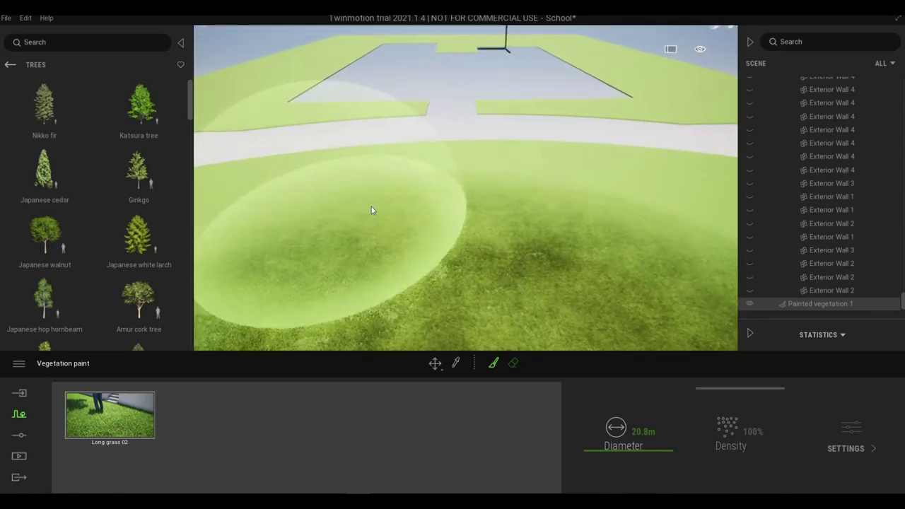
{"action": "key", "text": "w"}
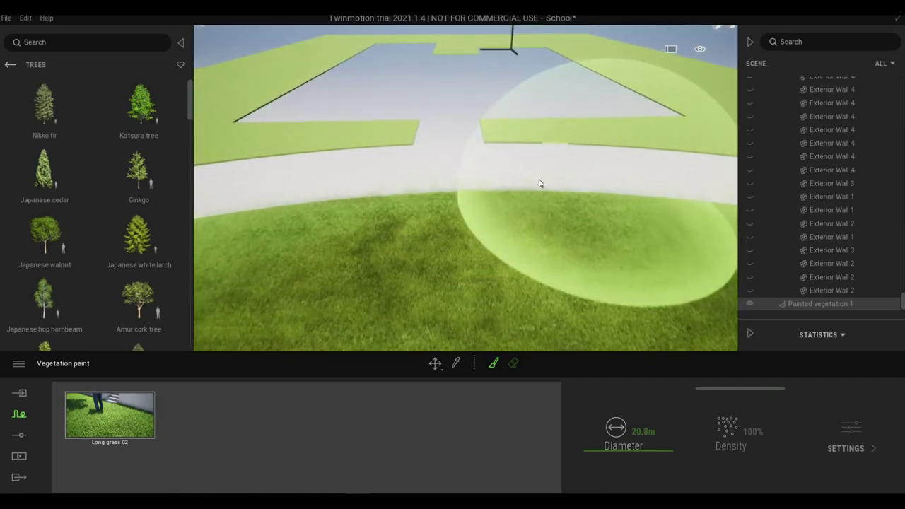
Step: Paint Long grass 02 along the lawn strip beside the entrance path and around the corner of the building footprint
{"action": "left_click_drag", "start_coordinate": [507, 166], "coordinate": [660, 161]}
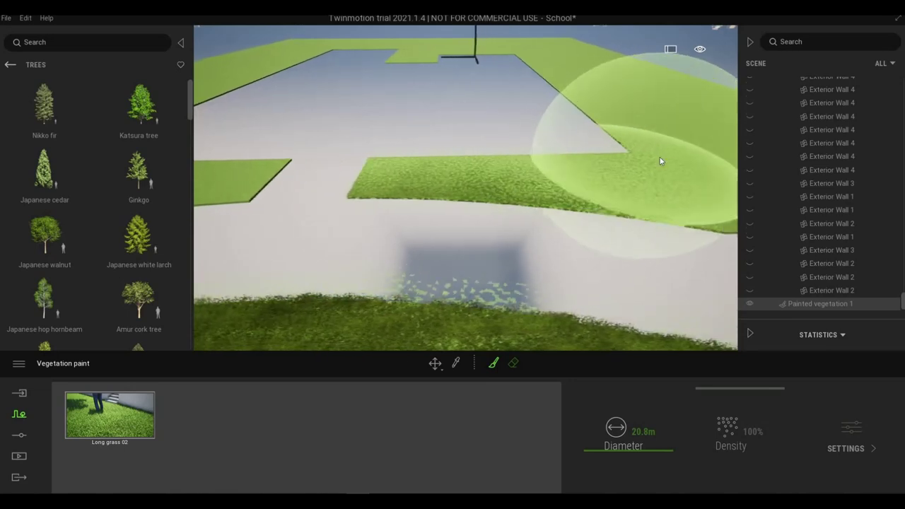
{"action": "key", "text": "d"}
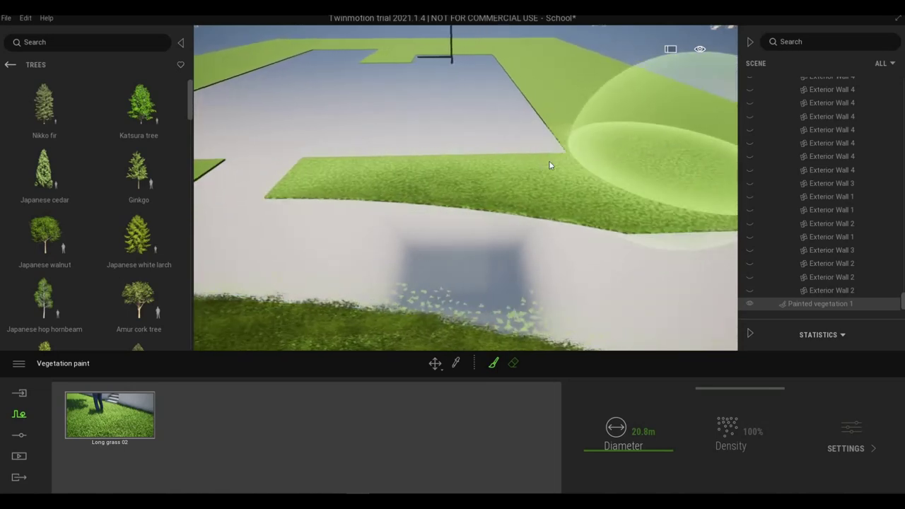
{"action": "mouse_move", "coordinate": [549, 166]}
{"action": "right_mouse_down"}
{"action": "mouse_move", "coordinate": [578, 147]}
{"action": "mouse_move", "coordinate": [567, 149]}
{"action": "right_mouse_up"}
{"action": "mouse_move", "coordinate": [566, 149]}
{"action": "left_mouse_down"}
{"action": "mouse_move", "coordinate": [586, 135]}
{"action": "mouse_move", "coordinate": [591, 112]}
{"action": "mouse_move", "coordinate": [547, 93]}
{"action": "mouse_move", "coordinate": [493, 125]}
{"action": "mouse_move", "coordinate": [453, 81]}
{"action": "mouse_move", "coordinate": [427, 82]}
{"action": "mouse_move", "coordinate": [439, 120]}
{"action": "left_mouse_up"}
{"action": "key", "text": "w"}
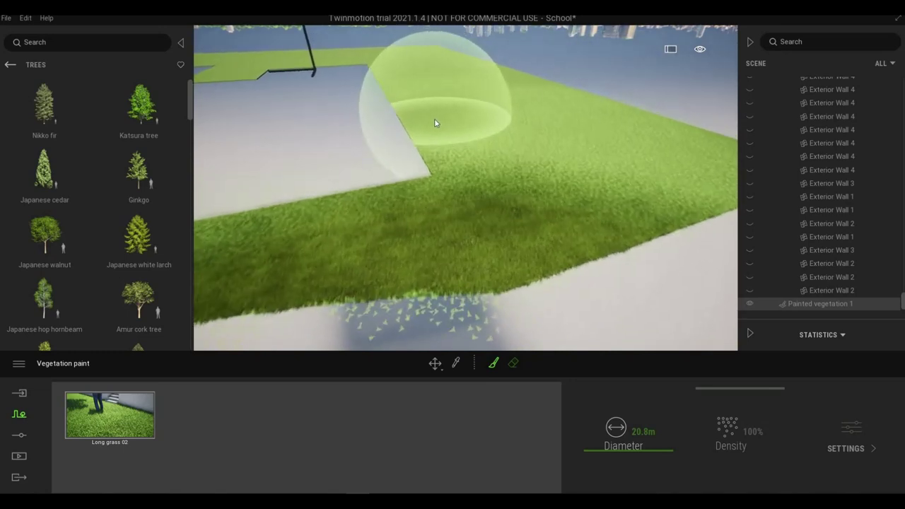
Step: Paint Long grass 02 over the lawn beyond the building footprint's corner with the 20.8 m brush
{"action": "key", "text": "w"}
{"action": "mouse_move", "coordinate": [416, 129]}
{"action": "left_mouse_down"}
{"action": "mouse_move", "coordinate": [441, 74]}
{"action": "mouse_move", "coordinate": [568, 139]}
{"action": "mouse_move", "coordinate": [439, 98]}
{"action": "mouse_move", "coordinate": [402, 103]}
{"action": "mouse_move", "coordinate": [384, 124]}
{"action": "left_mouse_up"}
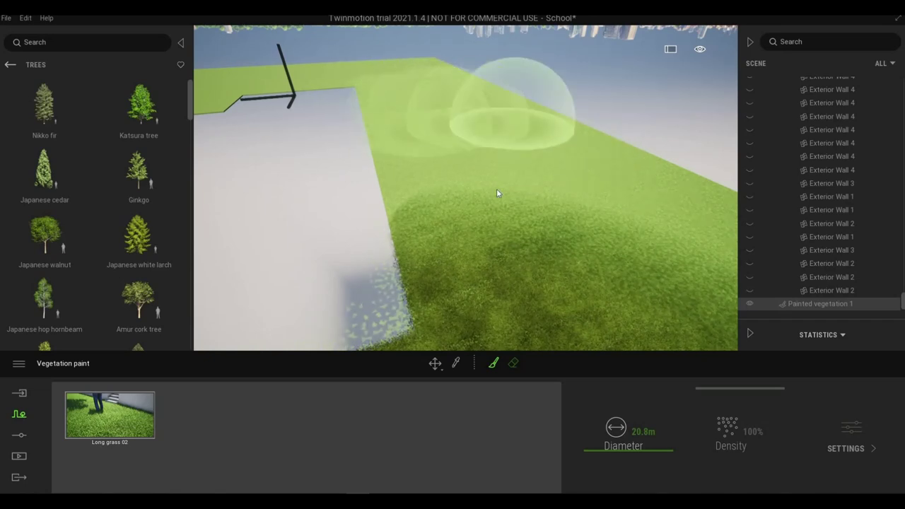
{"action": "key", "text": "a"}
{"action": "key", "text": "w"}
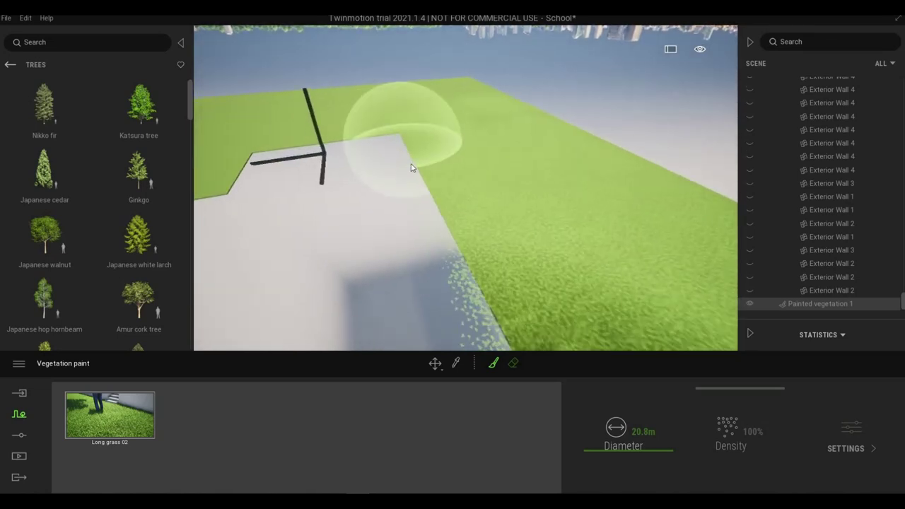
{"action": "key", "text": "w"}
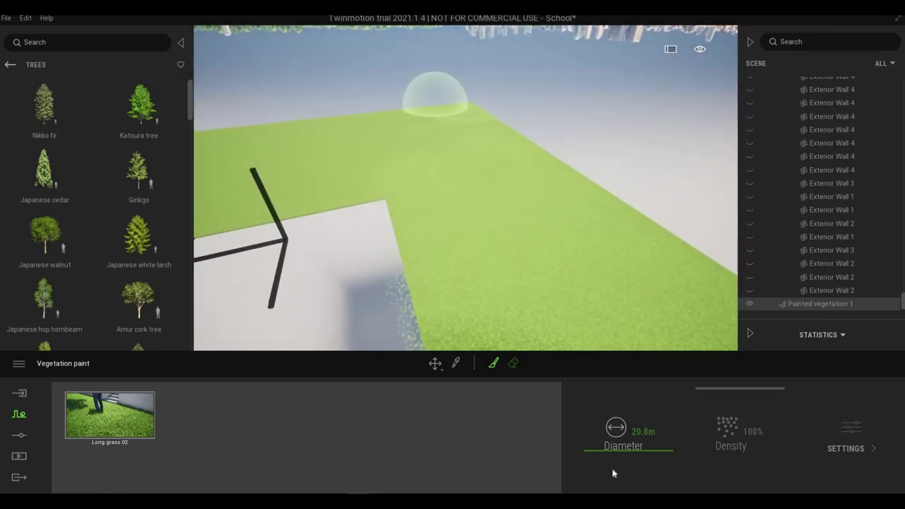
Step: Enlarge the vegetation brush diameter to 39.5 m and paint the lawn around the recess between the building wings
{"action": "left_click", "coordinate": [613, 435]}
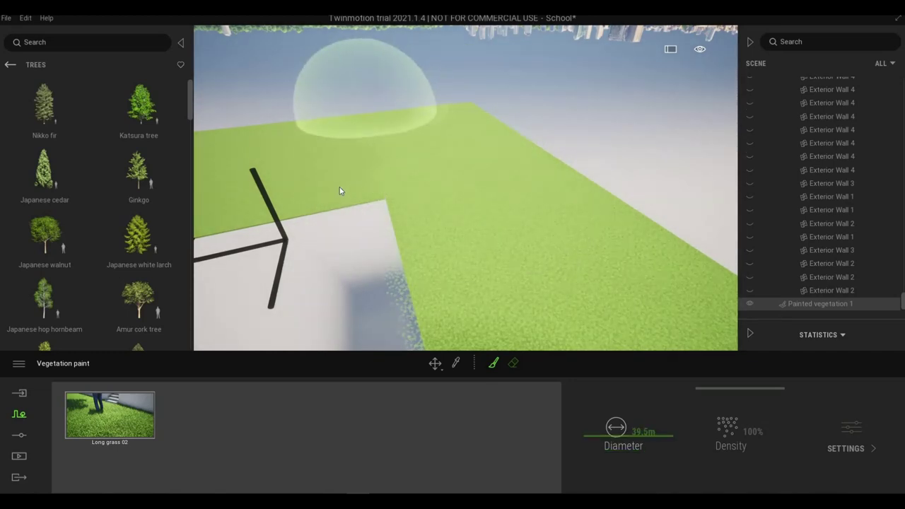
{"action": "key", "text": "a"}
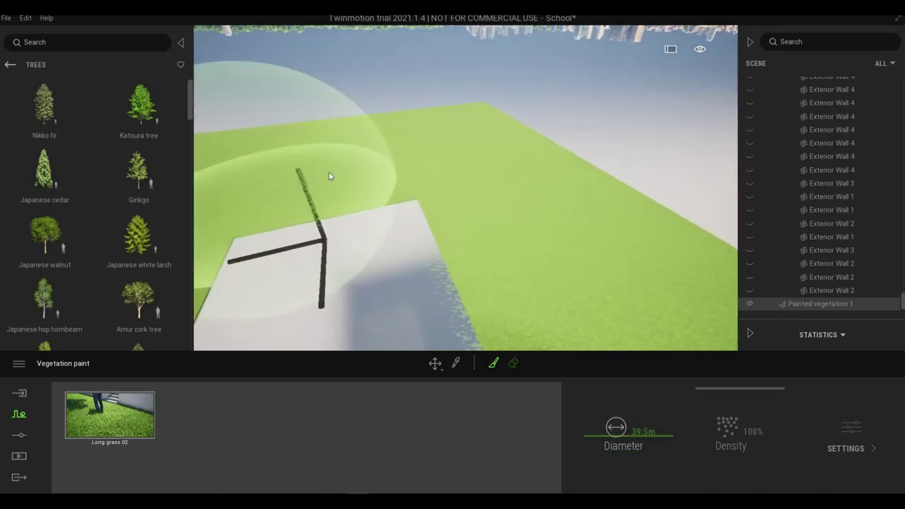
{"action": "key", "text": "a"}
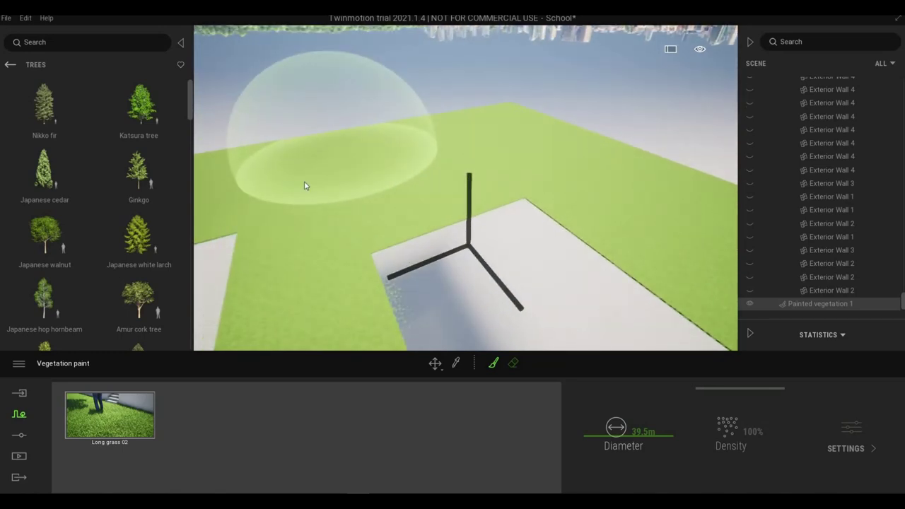
{"action": "key", "text": "a"}
{"action": "key", "text": "s"}
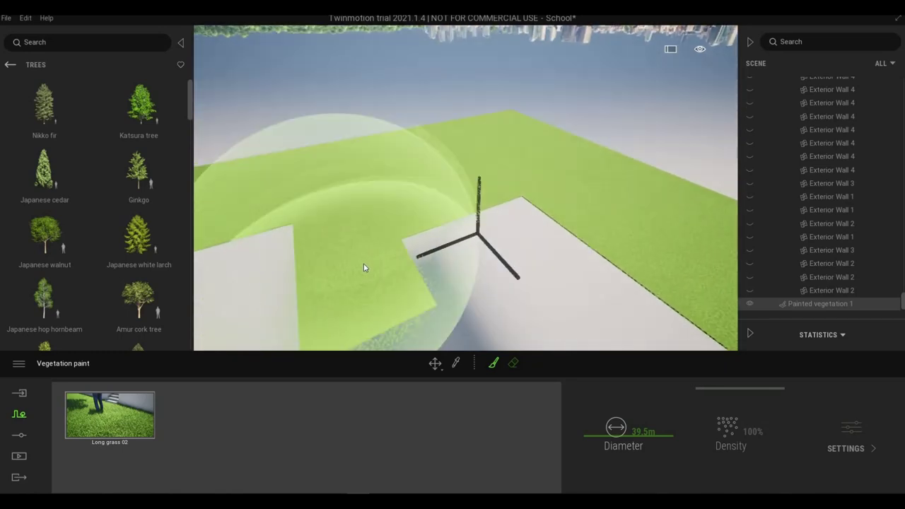
{"action": "left_click", "coordinate": [363, 264]}
{"action": "key", "text": "a"}
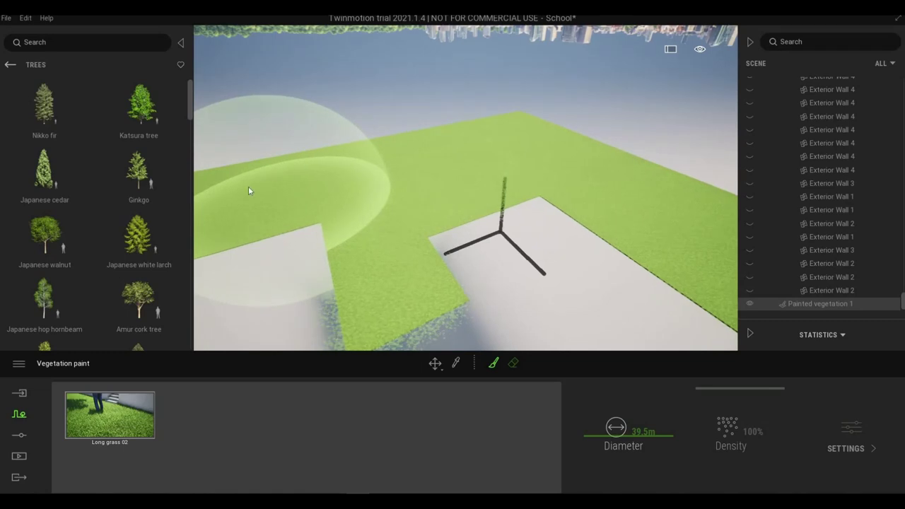
{"action": "left_click", "coordinate": [248, 199]}
{"action": "key", "text": "a"}
{"action": "left_click", "coordinate": [222, 185]}
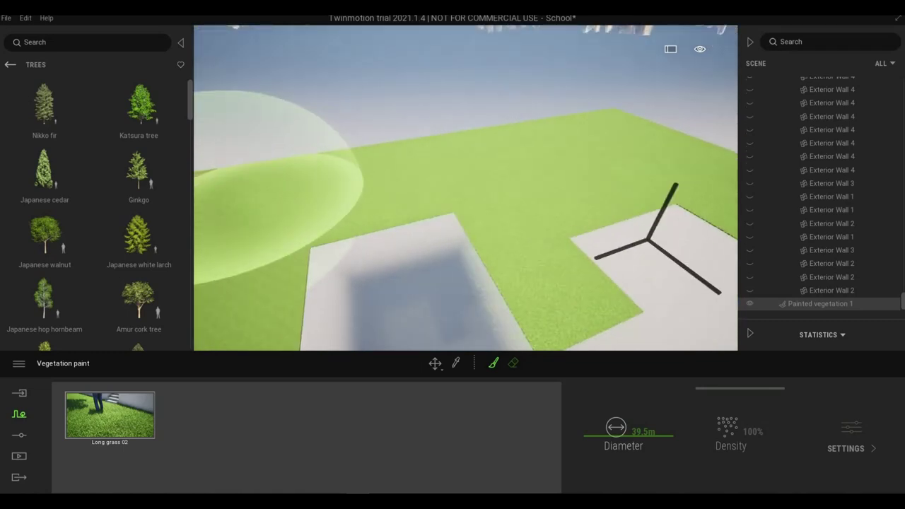
Step: Paint Long grass 02 along the side lawn and across the front lawn with the 39.5 m brush
{"action": "key", "text": "a"}
{"action": "right_click_drag", "start_coordinate": [396, 181], "coordinate": [396, 153]}
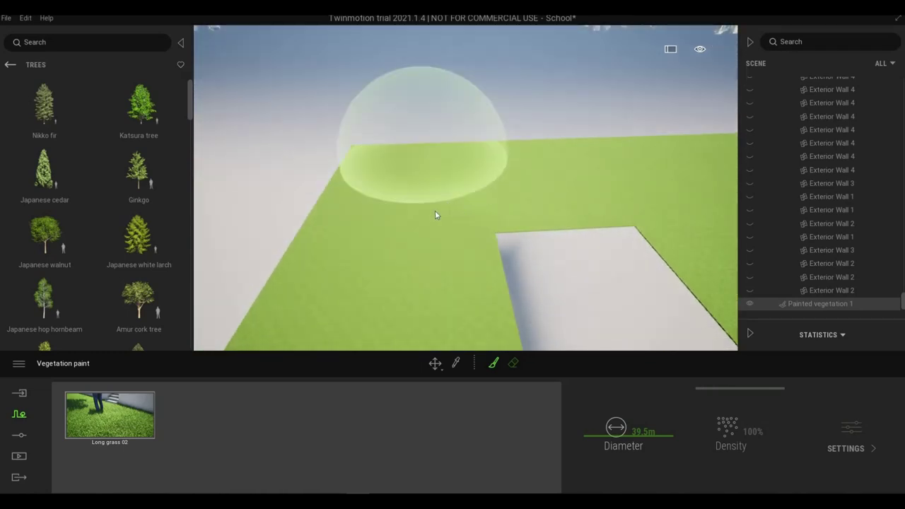
{"action": "left_click_drag", "start_coordinate": [332, 248], "coordinate": [465, 295]}
{"action": "key", "text": "s"}
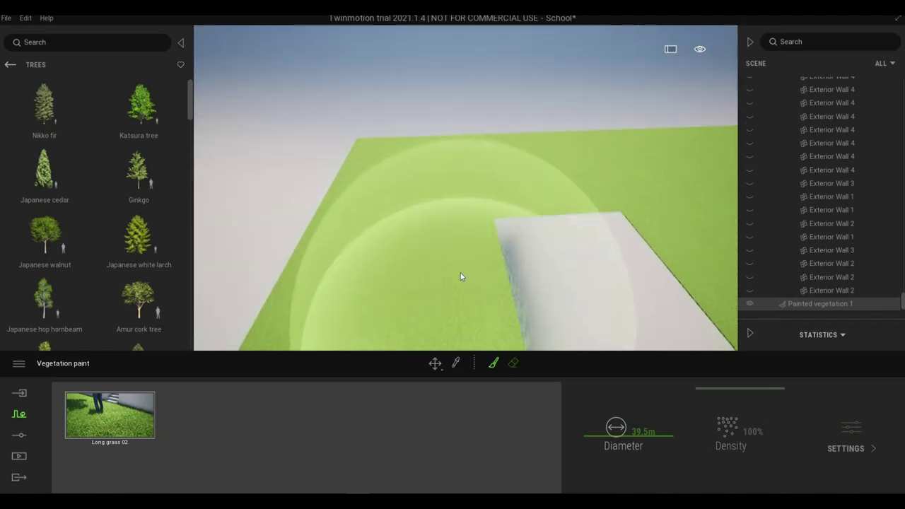
{"action": "key", "text": "s"}
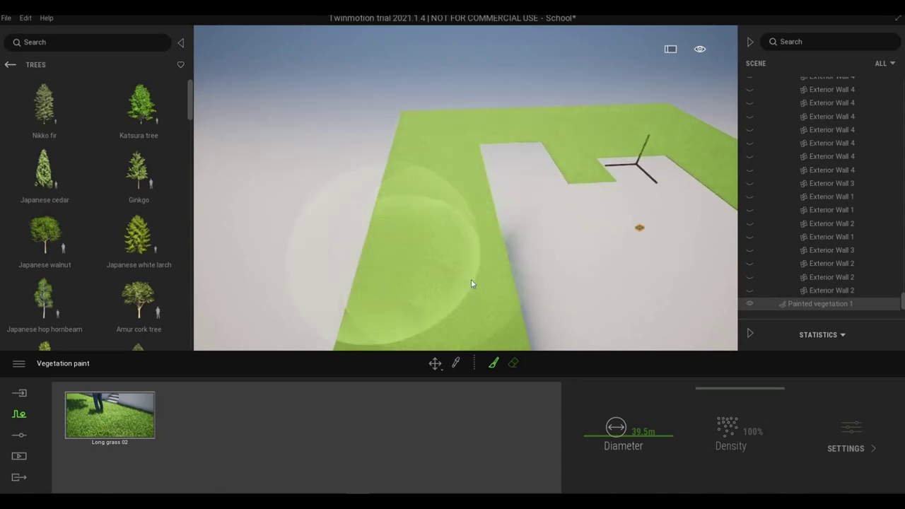
{"action": "key", "text": "s"}
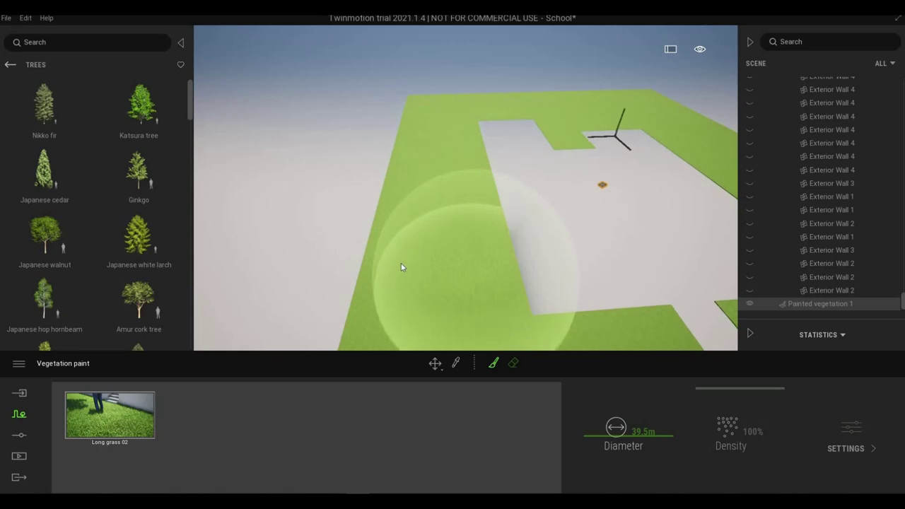
{"action": "key", "text": "s"}
{"action": "left_click_drag", "start_coordinate": [369, 279], "coordinate": [613, 265]}
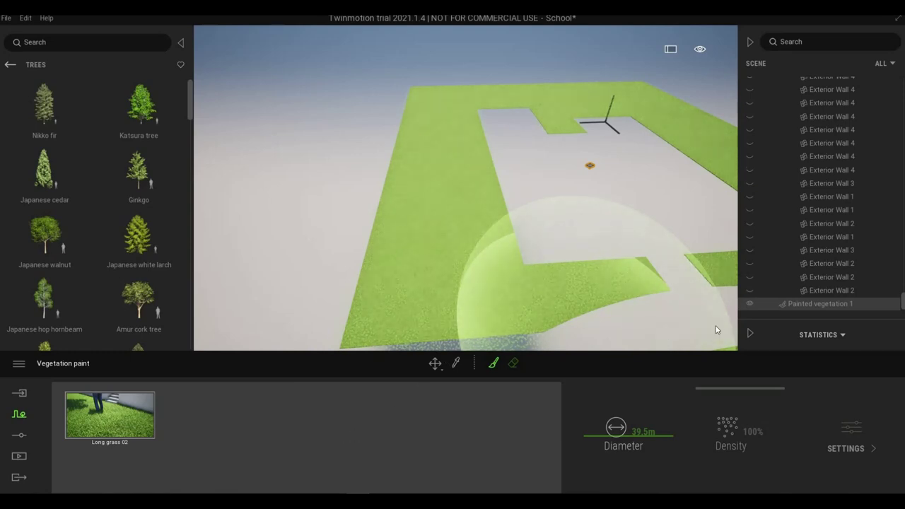
Step: Stop painting and turn off isolation of the Grass floor to show the whole school model
{"action": "key", "text": "Escape"}
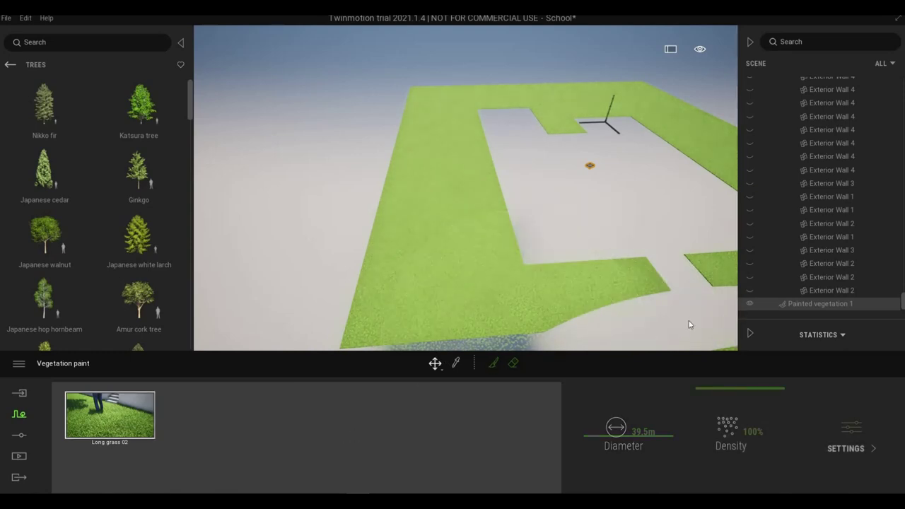
{"action": "left_click", "coordinate": [661, 292]}
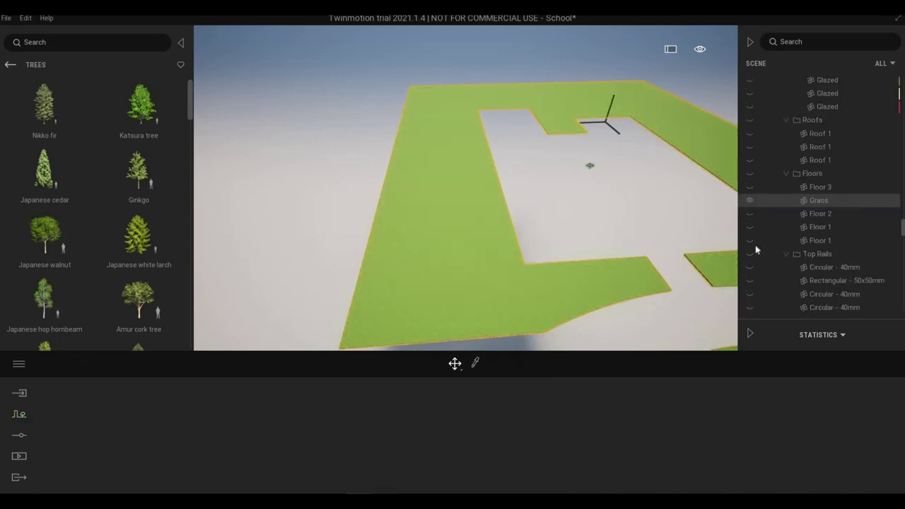
{"action": "right_click", "coordinate": [809, 200]}
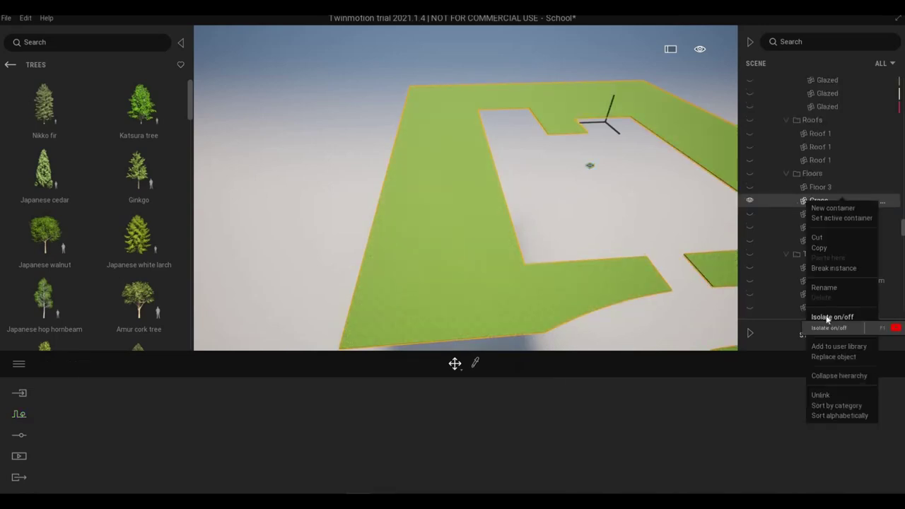
{"action": "left_click", "coordinate": [822, 317]}
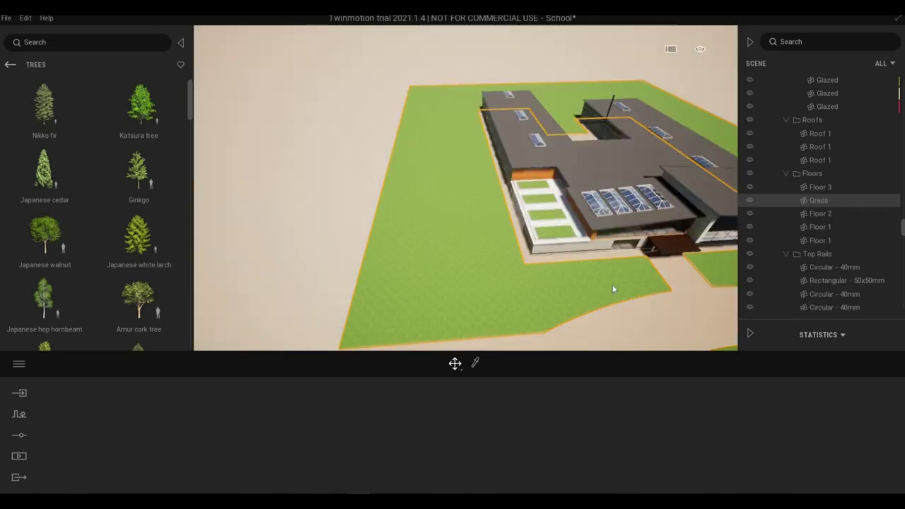
Step: Examine the painted grass on the front lawn by the stone wall, both up close and from a distance
{"action": "middle_click_drag", "start_coordinate": [626, 280], "coordinate": [548, 145], "text": "shift"}
{"action": "middle_click_drag", "start_coordinate": [574, 230], "coordinate": [498, 106], "text": "shift"}
{"action": "scroll", "coordinate": [492, 112], "scroll_direction": "up", "scroll_amount": 6}
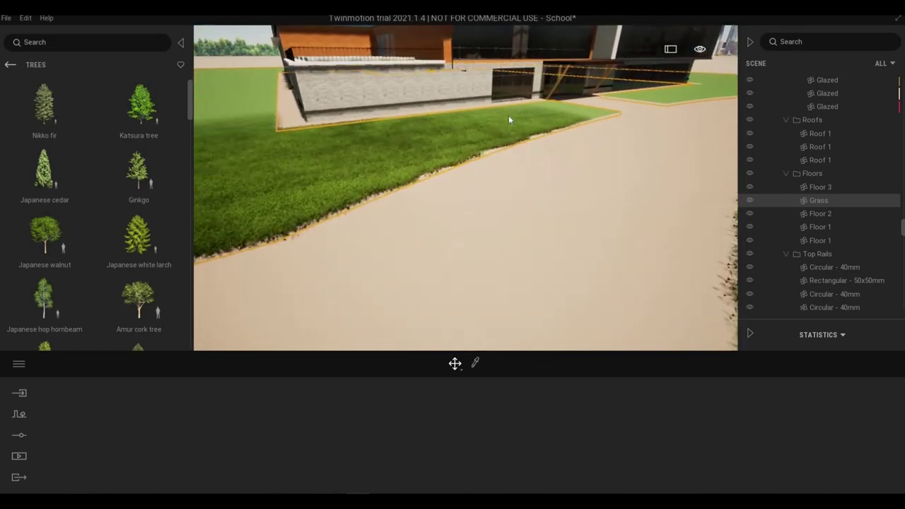
{"action": "scroll", "coordinate": [564, 130], "scroll_direction": "down", "scroll_amount": 1}
{"action": "scroll", "coordinate": [564, 130], "scroll_direction": "down", "scroll_amount": 3}
{"action": "middle_click_drag", "start_coordinate": [563, 128], "coordinate": [343, 120], "text": "shift"}
{"action": "scroll", "coordinate": [340, 122], "scroll_direction": "up", "scroll_amount": 6}
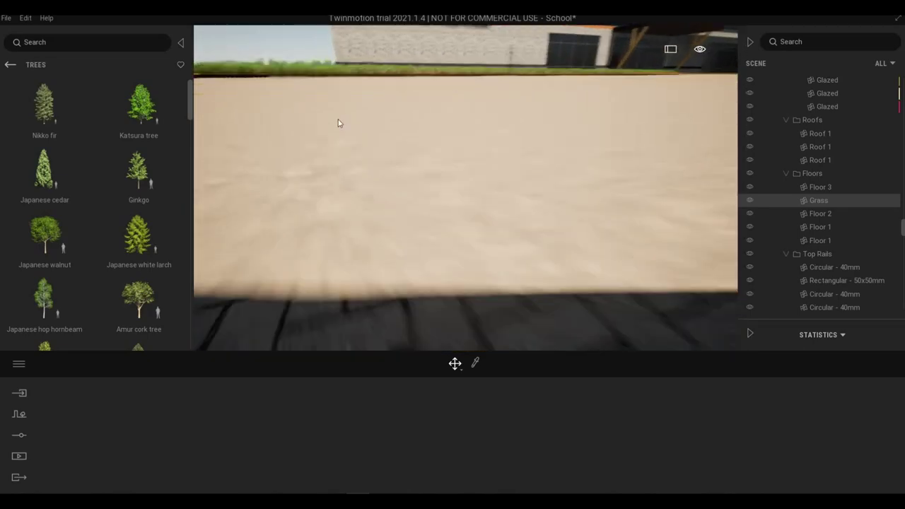
{"action": "scroll", "coordinate": [339, 126], "scroll_direction": "up", "scroll_amount": 8}
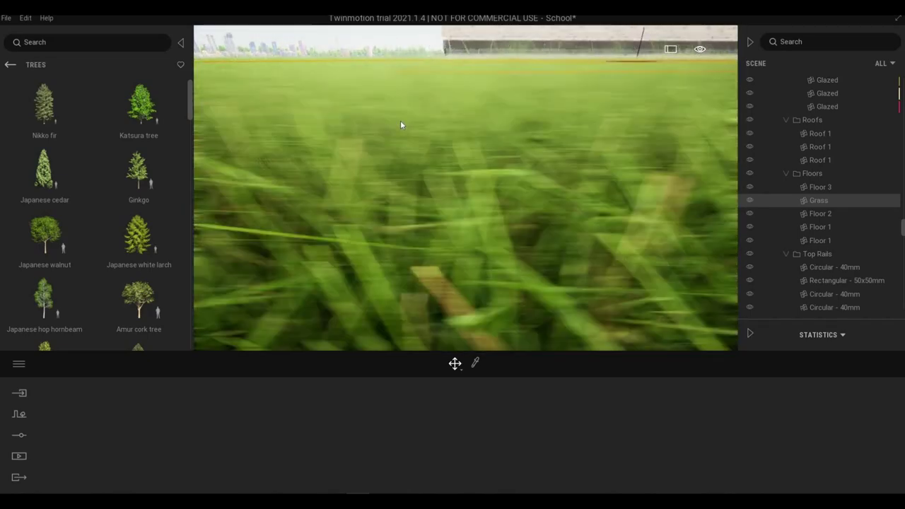
{"action": "scroll", "coordinate": [433, 126], "scroll_direction": "down", "scroll_amount": 5}
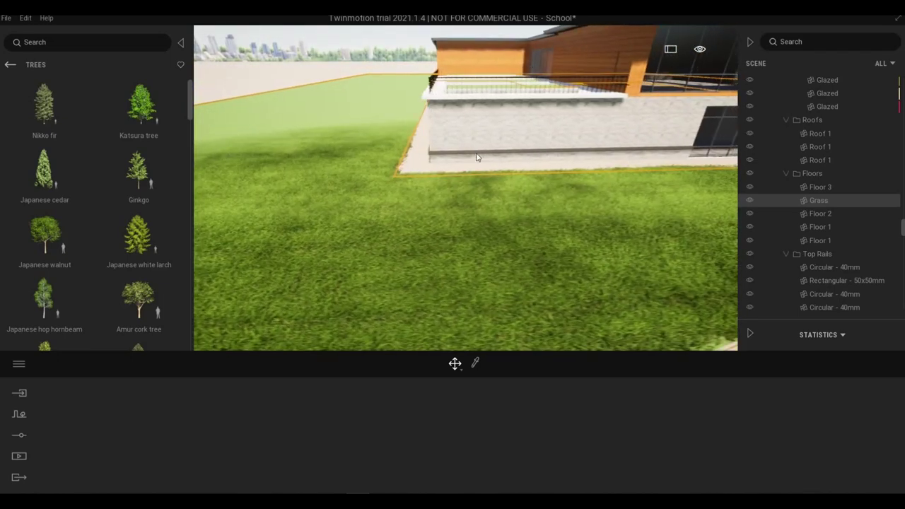
{"action": "scroll", "coordinate": [566, 198], "scroll_direction": "down", "scroll_amount": 4}
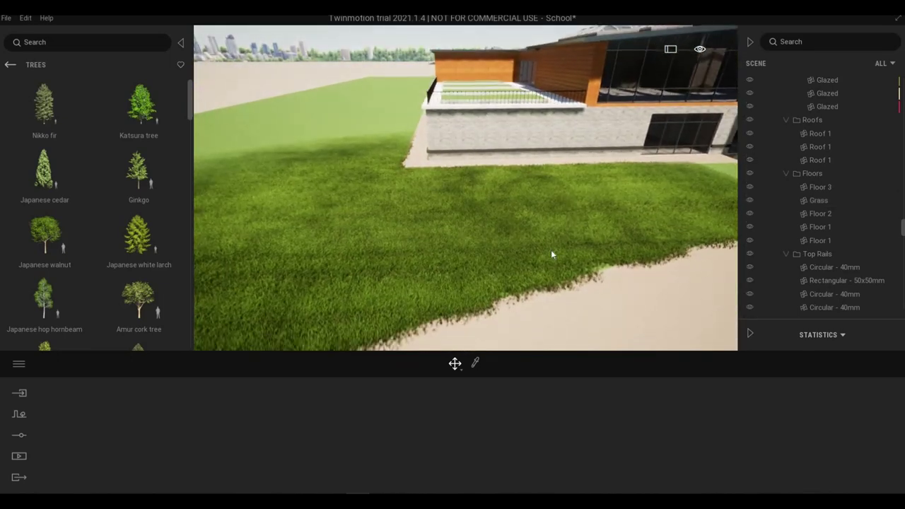
Step: Set the painted Long grass 02 size to 30% and deselect it
{"action": "left_click", "coordinate": [551, 250]}
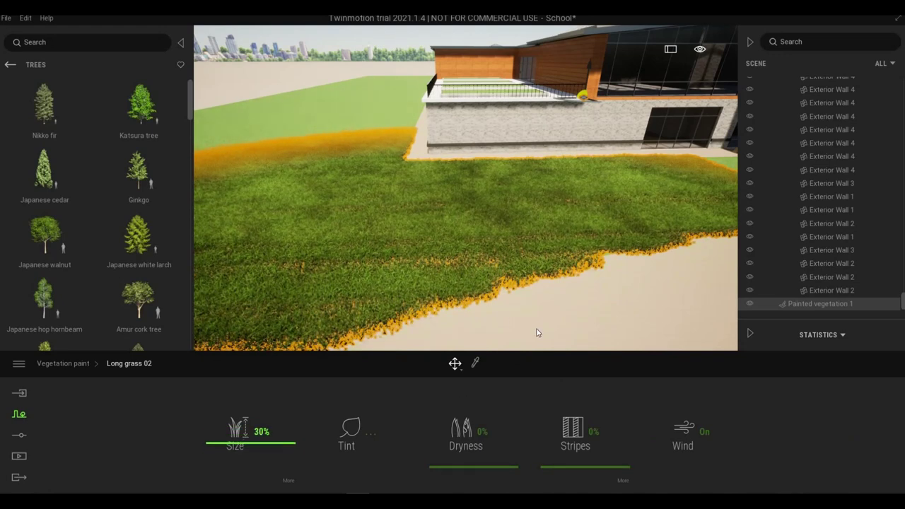
{"action": "left_click", "coordinate": [492, 314]}
{"action": "right_click_drag", "start_coordinate": [526, 289], "coordinate": [483, 233]}
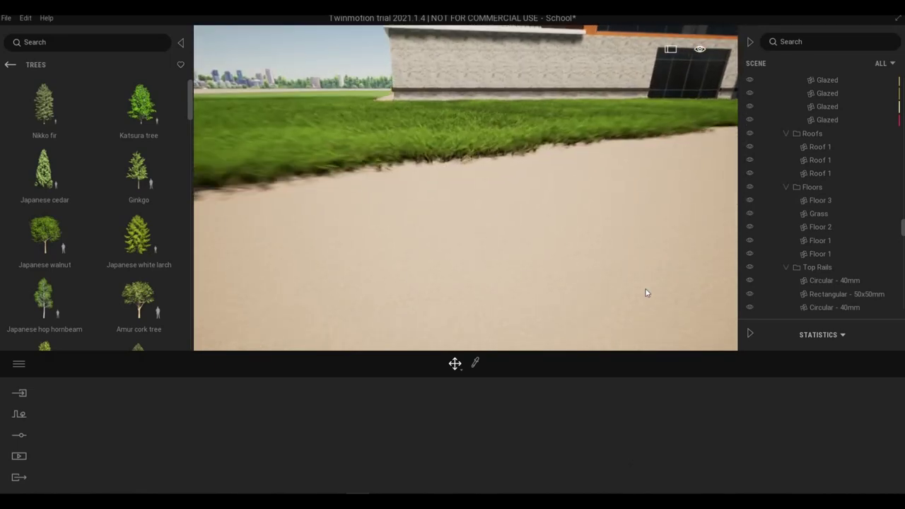
Step: Reduce the painted Long grass 02 size to 0% and check its look on the lawns in front of the school
{"action": "scroll", "coordinate": [525, 198], "scroll_direction": "down", "scroll_amount": 5}
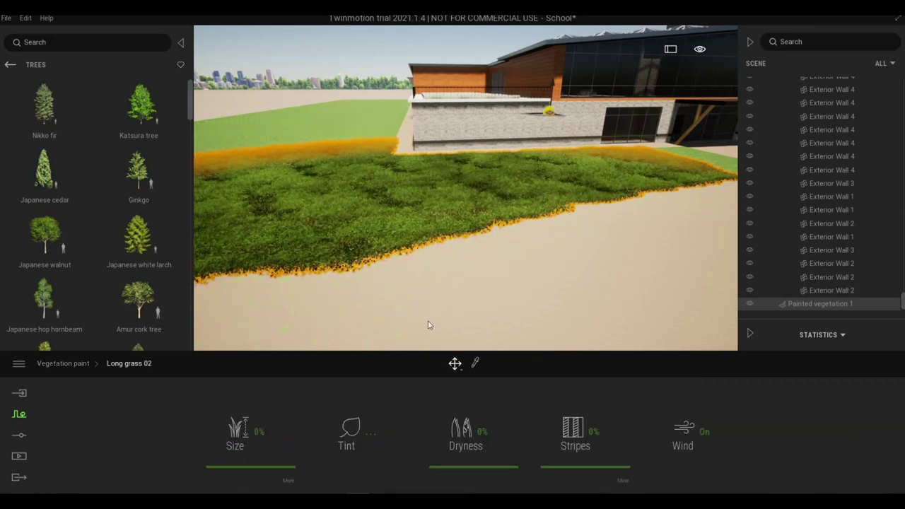
{"action": "key", "text": "Escape"}
{"action": "scroll", "coordinate": [412, 232], "scroll_direction": "up", "scroll_amount": 6}
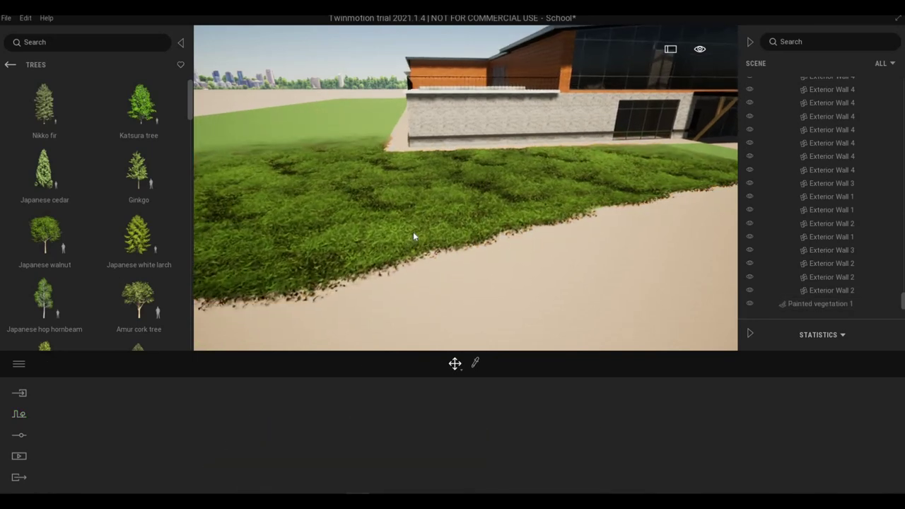
{"action": "scroll", "coordinate": [413, 233], "scroll_direction": "up", "scroll_amount": 2}
{"action": "scroll", "coordinate": [619, 234], "scroll_direction": "down", "scroll_amount": 8}
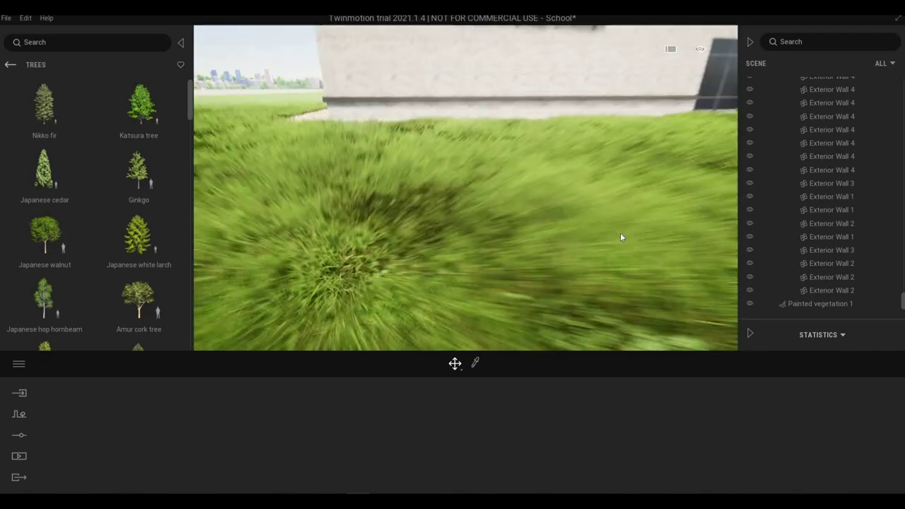
{"action": "right_click_drag", "start_coordinate": [648, 228], "coordinate": [562, 213]}
{"action": "key", "text": "w"}
{"action": "key", "text": "d"}
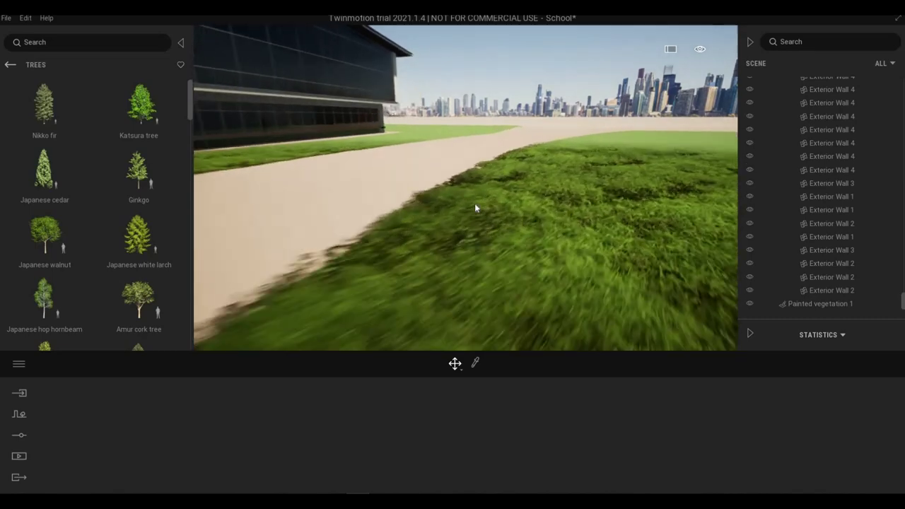
{"action": "right_click_drag", "start_coordinate": [423, 210], "coordinate": [377, 226]}
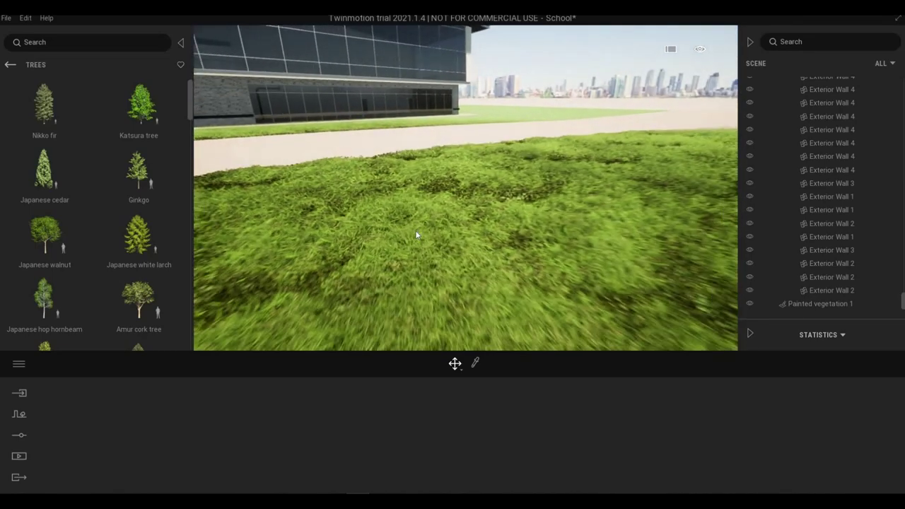
Step: Set the size of the painted Long grass 02 to 39%
{"action": "left_click", "coordinate": [478, 265]}
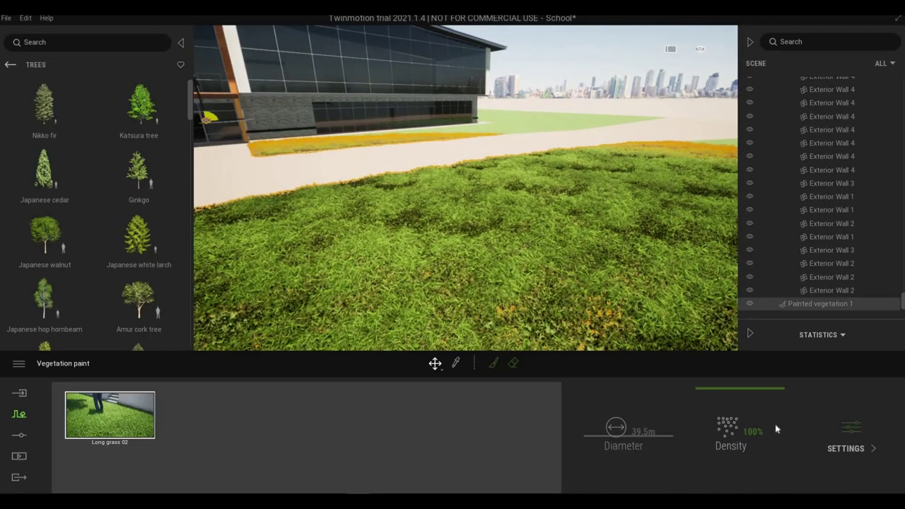
{"action": "left_click", "coordinate": [127, 420]}
{"action": "mouse_move", "coordinate": [239, 446]}
{"action": "left_mouse_down"}
{"action": "mouse_move", "coordinate": [238, 429]}
{"action": "mouse_move", "coordinate": [242, 436]}
{"action": "left_mouse_up"}
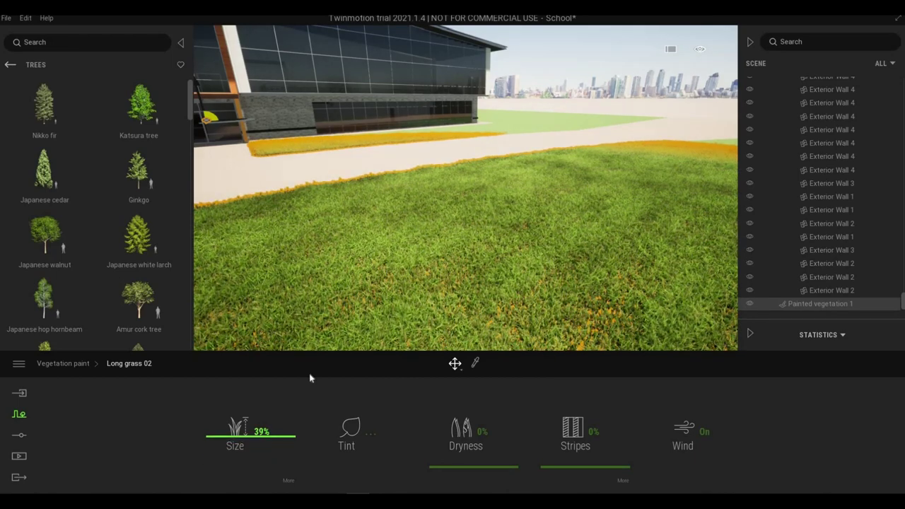
Step: Deselect the painted grass and inspect its edges along the path and around the school entrance
{"action": "right_click_drag", "start_coordinate": [450, 215], "coordinate": [418, 263]}
{"action": "key", "text": "w"}
{"action": "key", "text": "w"}
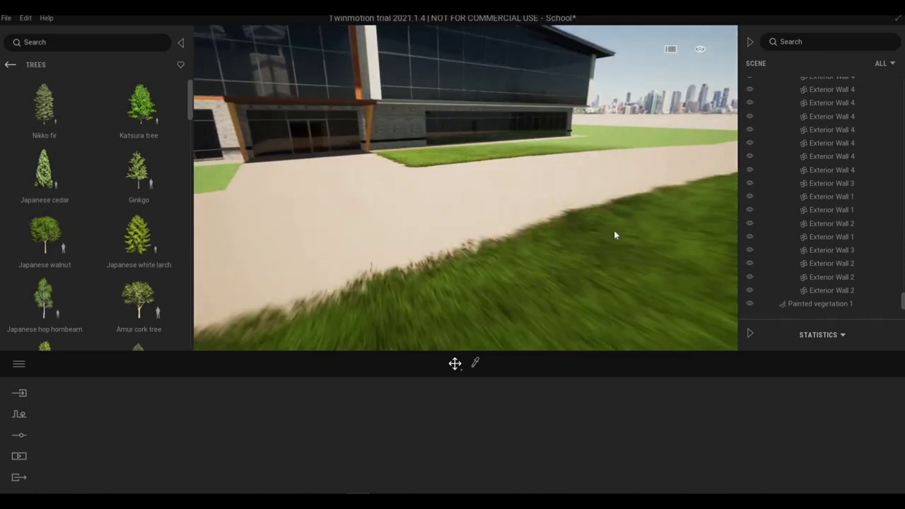
{"action": "key", "text": "s"}
{"action": "key", "text": "w"}
{"action": "right_click_drag", "start_coordinate": [593, 227], "coordinate": [488, 261]}
{"action": "key", "text": "s"}
{"action": "key", "text": "w"}
{"action": "key", "text": "a"}
{"action": "key", "text": "w"}
Step: Paint Long grass 02 with a 5.7 m brush diameter over the bare strip of lawn beside the school entrance
{"action": "left_click", "coordinate": [418, 260]}
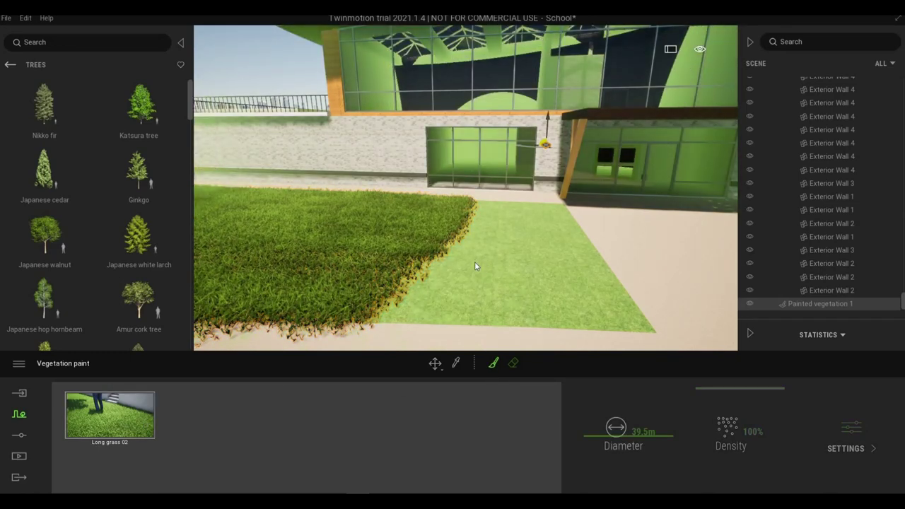
{"action": "key", "text": "s"}
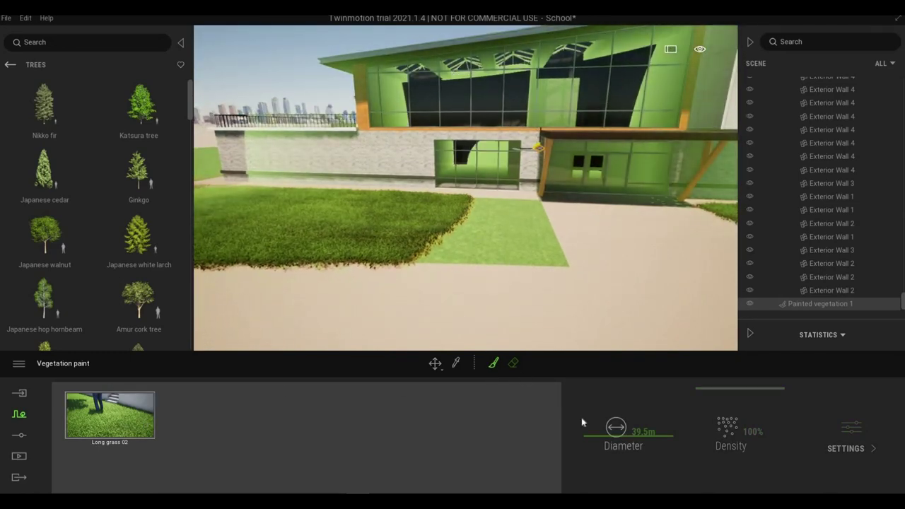
{"action": "left_click_drag", "start_coordinate": [603, 454], "coordinate": [596, 461]}
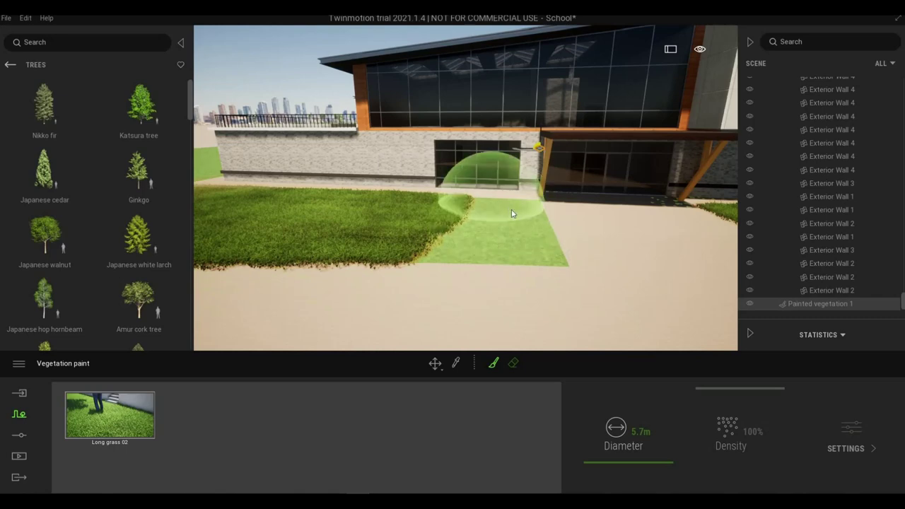
{"action": "left_click_drag", "start_coordinate": [516, 217], "coordinate": [527, 244]}
{"action": "scroll", "coordinate": [521, 246], "scroll_direction": "up", "scroll_amount": 5}
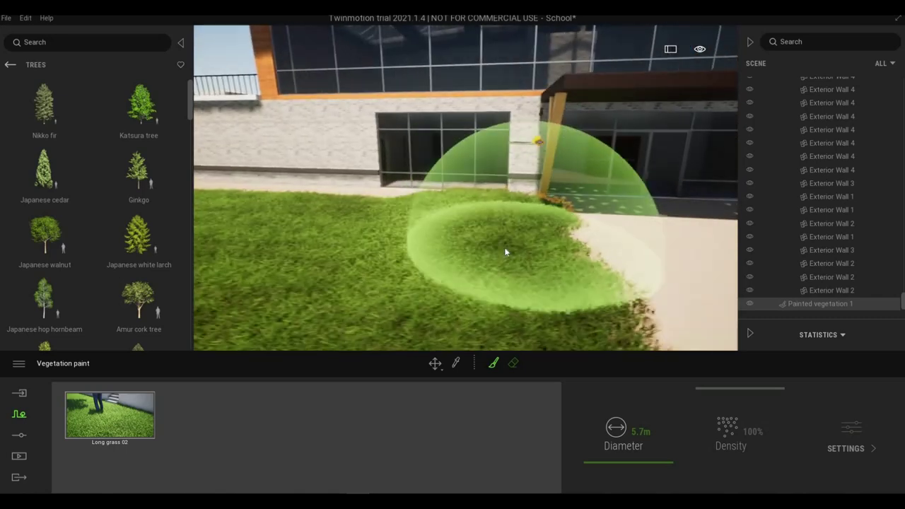
{"action": "key", "text": "Escape"}
Step: Undo the last Long grass 02 stroke beside the entrance
{"action": "scroll", "coordinate": [496, 264], "scroll_direction": "down", "scroll_amount": 5}
{"action": "middle_click_drag", "start_coordinate": [533, 283], "coordinate": [543, 270]}
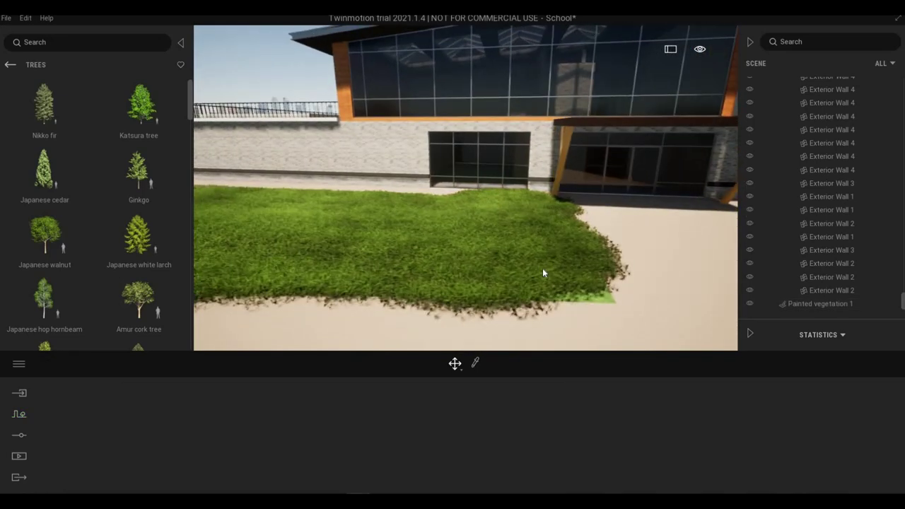
{"action": "left_click", "coordinate": [542, 270]}
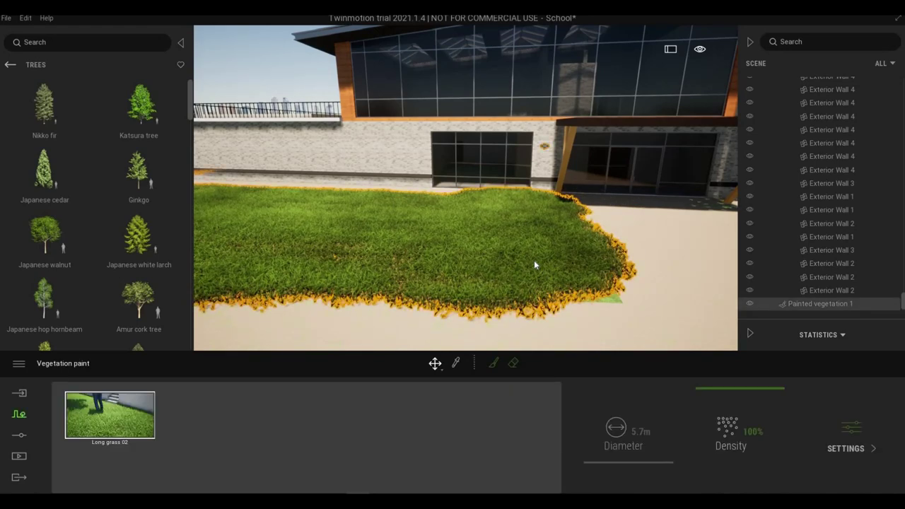
{"action": "key", "text": "ctrl+z"}
Step: Isolate the Grass floor in the scene and look over its surface on its own
{"action": "left_click", "coordinate": [512, 259]}
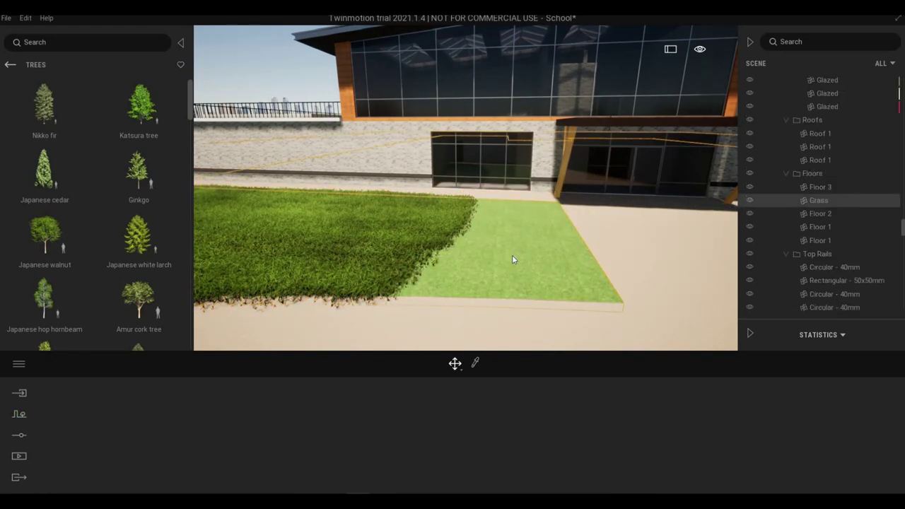
{"action": "right_click", "coordinate": [809, 205]}
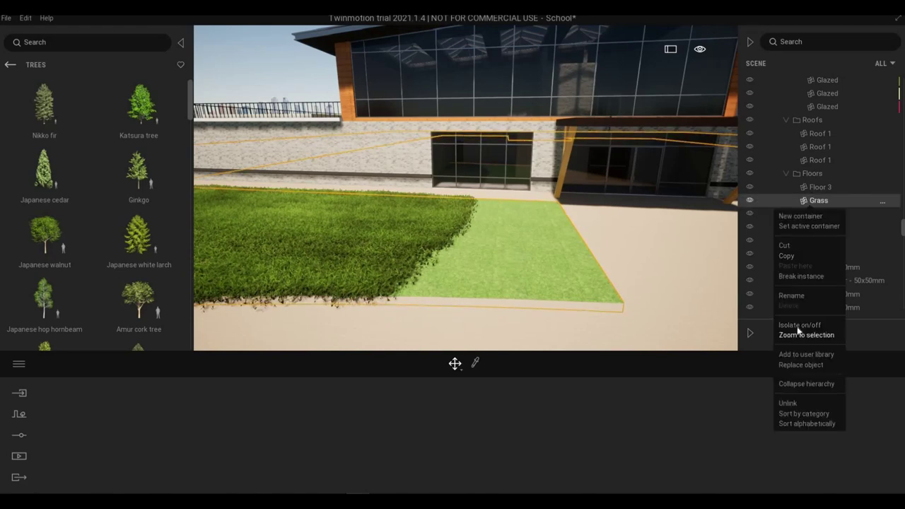
{"action": "left_click", "coordinate": [799, 325]}
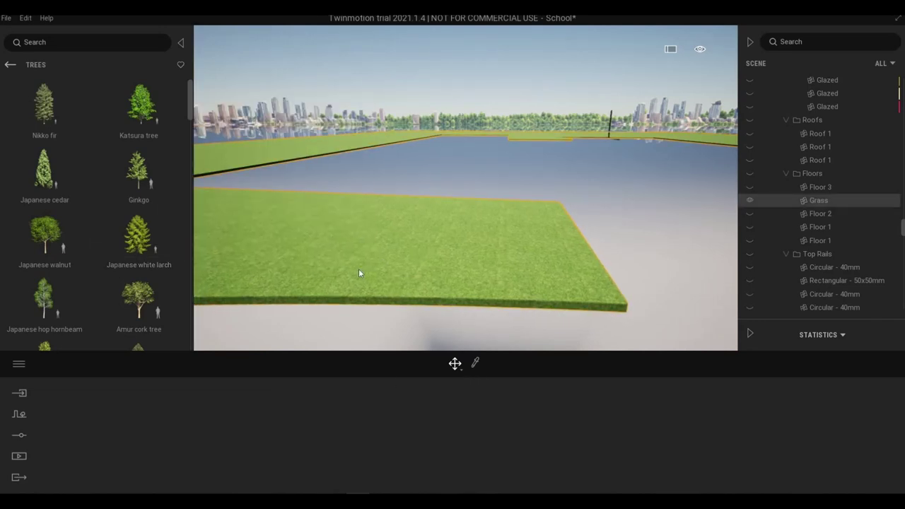
{"action": "key", "text": "a"}
{"action": "key", "text": "w"}
{"action": "key", "text": "s"}
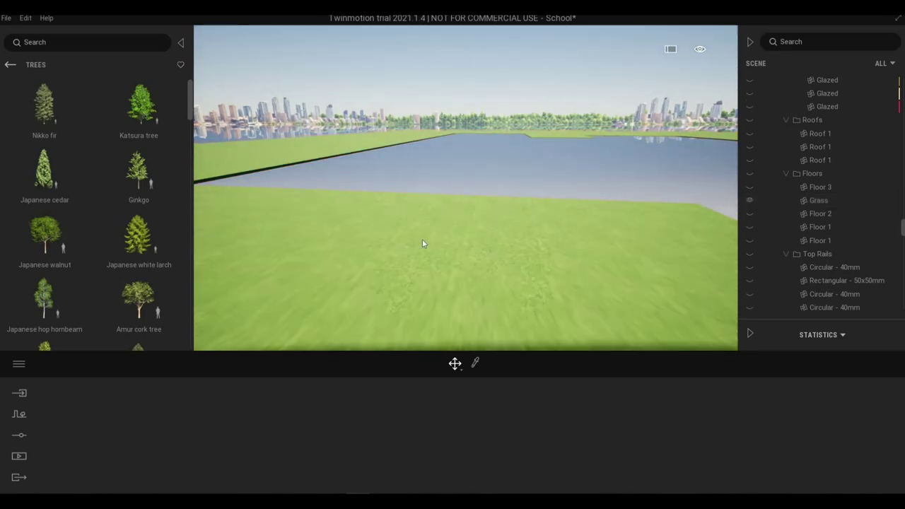
{"action": "key", "text": "d"}
{"action": "key", "text": "a"}
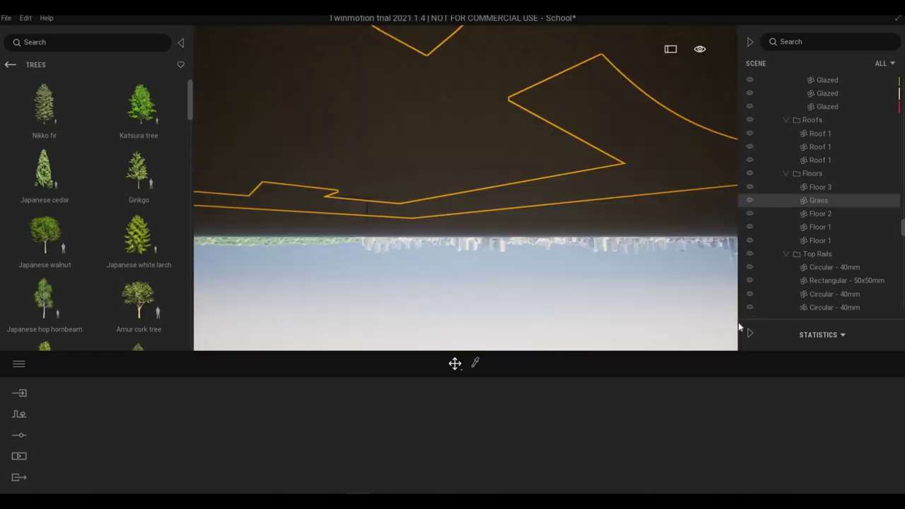
Step: Deselect the Grass floor and survey the painted lawns around the school entrance and the glazed wing
{"action": "key", "text": "e"}
{"action": "key", "text": "e"}
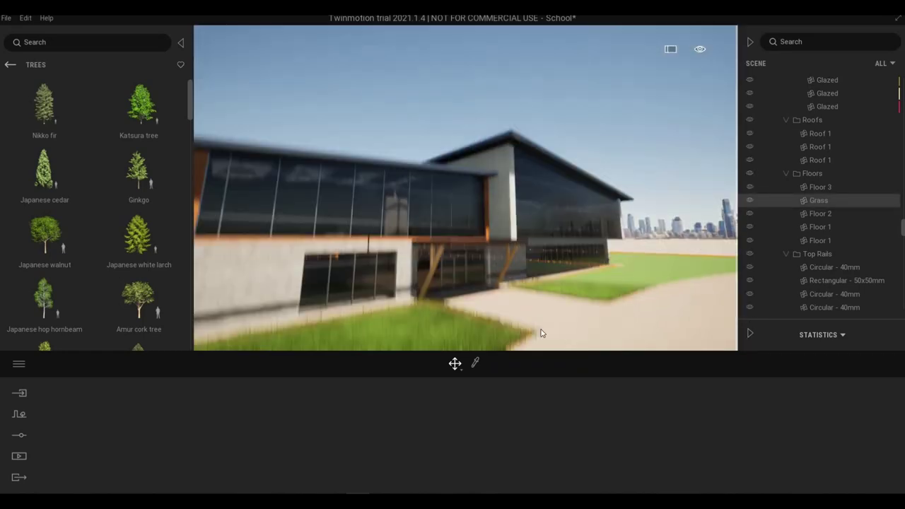
{"action": "key", "text": "s"}
{"action": "key", "text": "d"}
{"action": "key", "text": "w"}
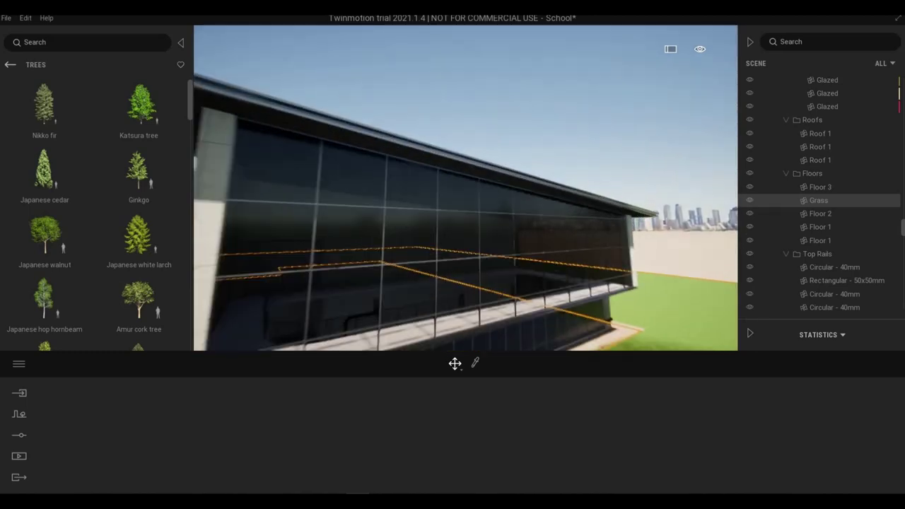
{"action": "right_click_drag", "start_coordinate": [414, 317], "coordinate": [565, 258]}
{"action": "key", "text": "s"}
{"action": "key", "text": "s"}
{"action": "key", "text": "w"}
{"action": "key", "text": "s"}
{"action": "key", "text": "w"}
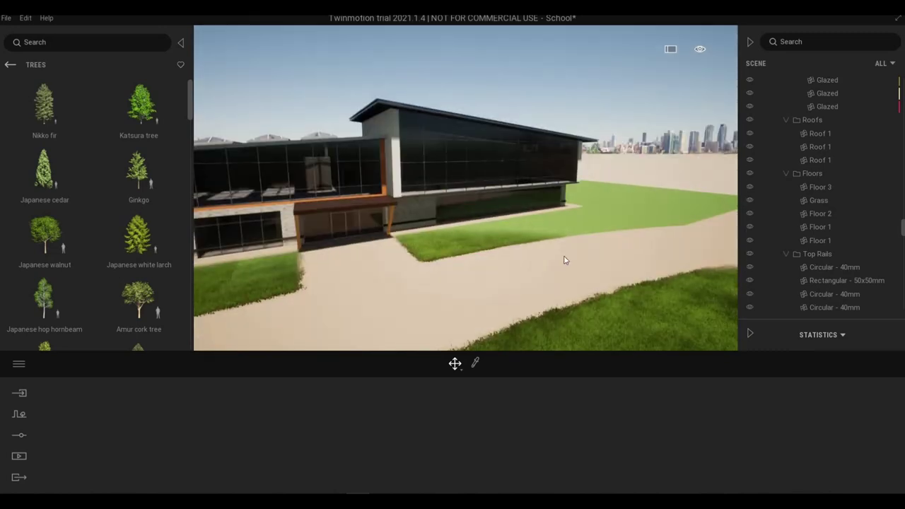
{"action": "key", "text": "d"}
{"action": "key", "text": "s"}
{"action": "key", "text": "a"}
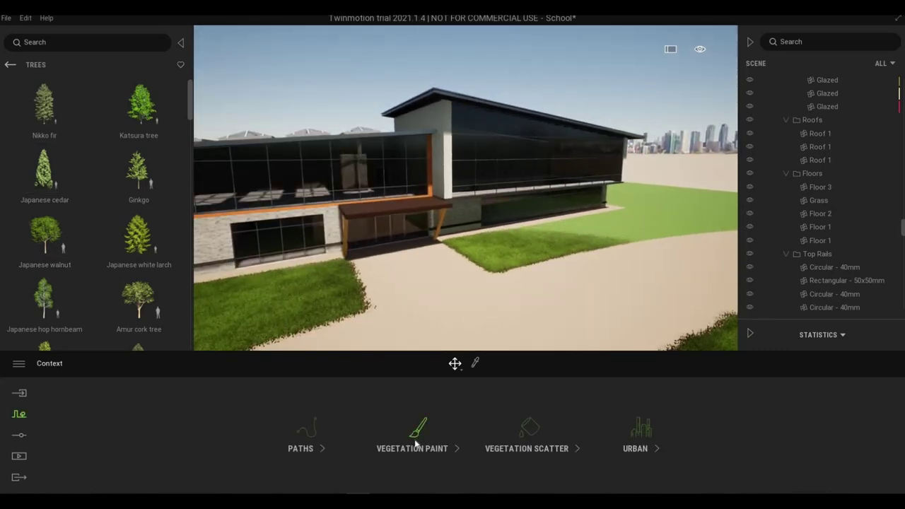
Step: Place the first Nikko fir trees near the front corner of the side lawn, close to its outer edge
{"action": "left_click", "coordinate": [416, 444]}
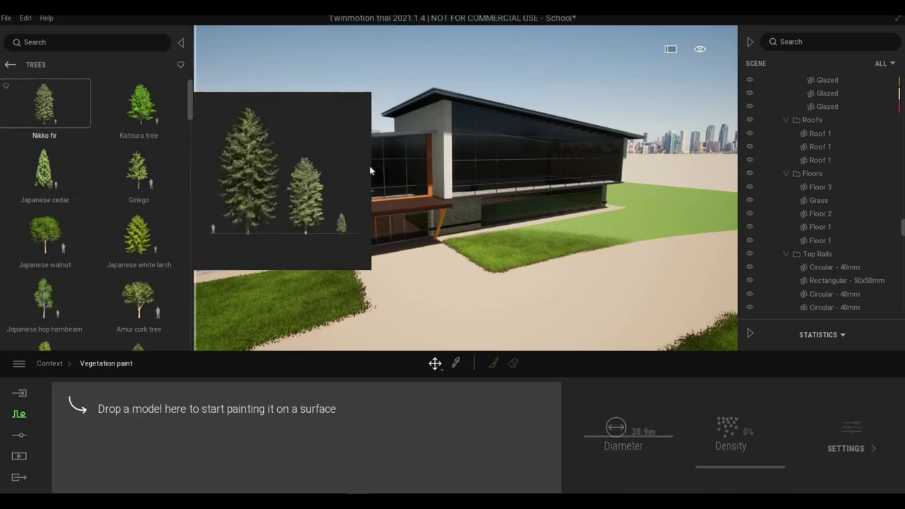
{"action": "key", "text": "s"}
{"action": "key", "text": "d"}
{"action": "key", "text": "w"}
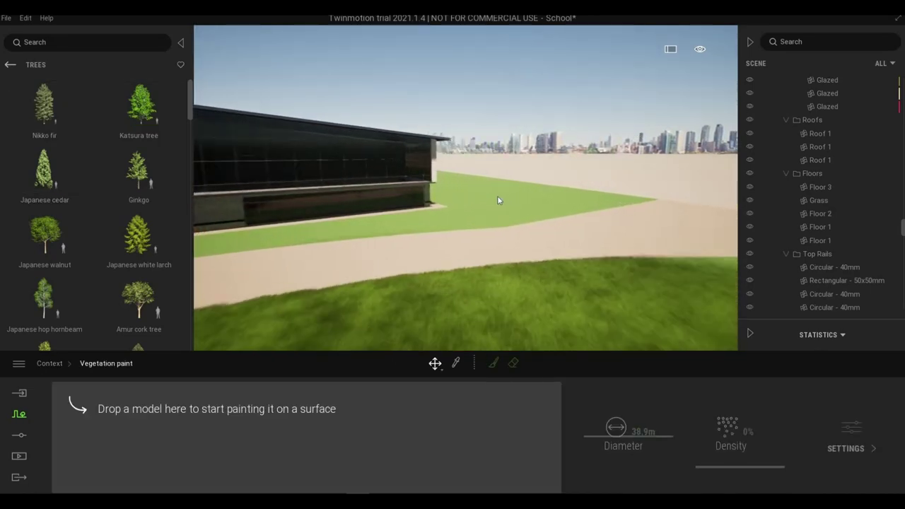
{"action": "key", "text": "e"}
{"action": "right_click_drag", "start_coordinate": [498, 201], "coordinate": [496, 200]}
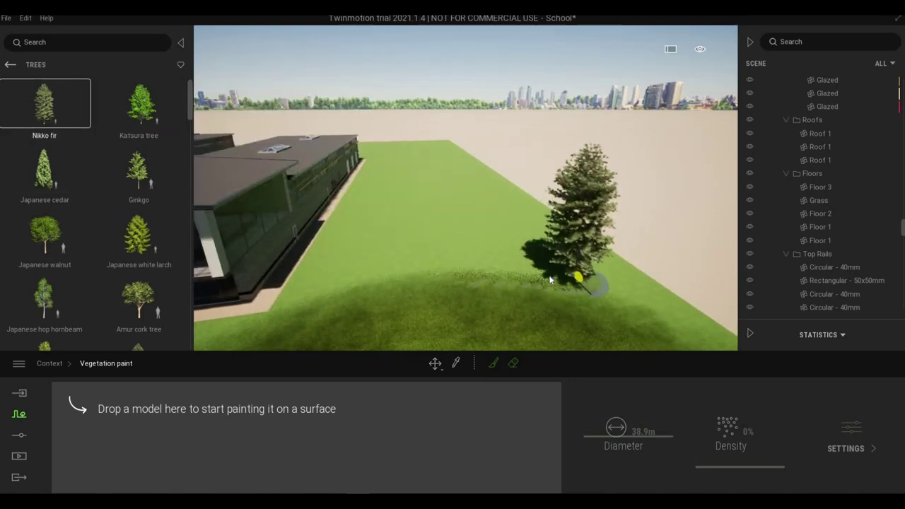
{"action": "key", "text": "w"}
{"action": "left_click_drag", "start_coordinate": [565, 267], "coordinate": [539, 280]}
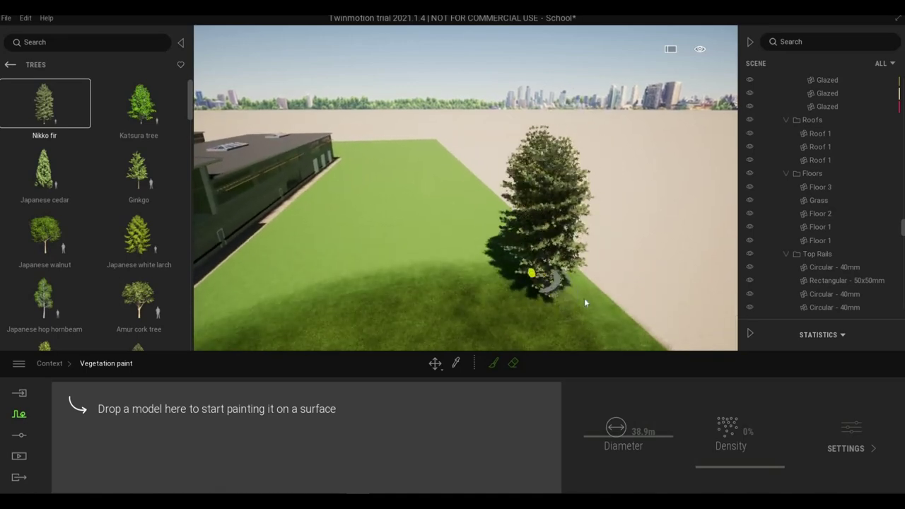
{"action": "middle_click_drag", "start_coordinate": [585, 302], "coordinate": [549, 251], "text": "shift"}
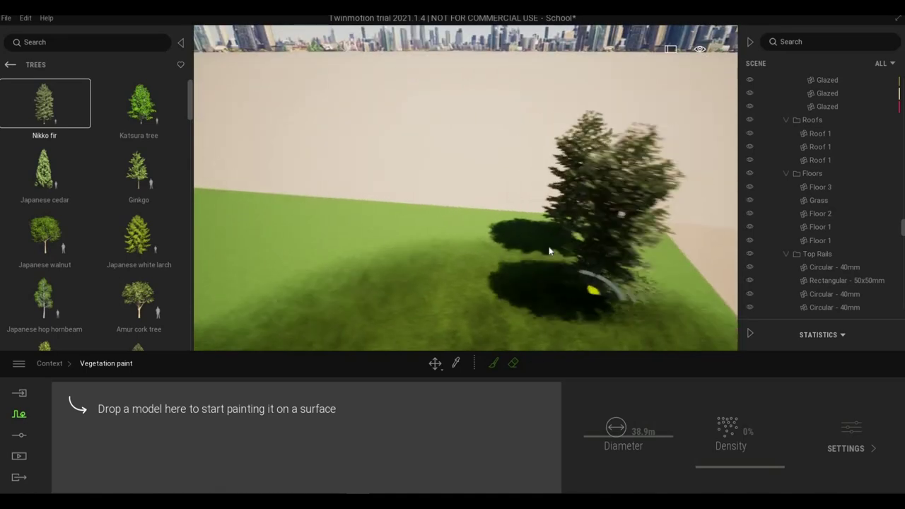
Step: Place more Nikko firs in a spaced row along the outer edge of the side lawn
{"action": "left_click", "coordinate": [543, 243]}
{"action": "left_click", "coordinate": [459, 234]}
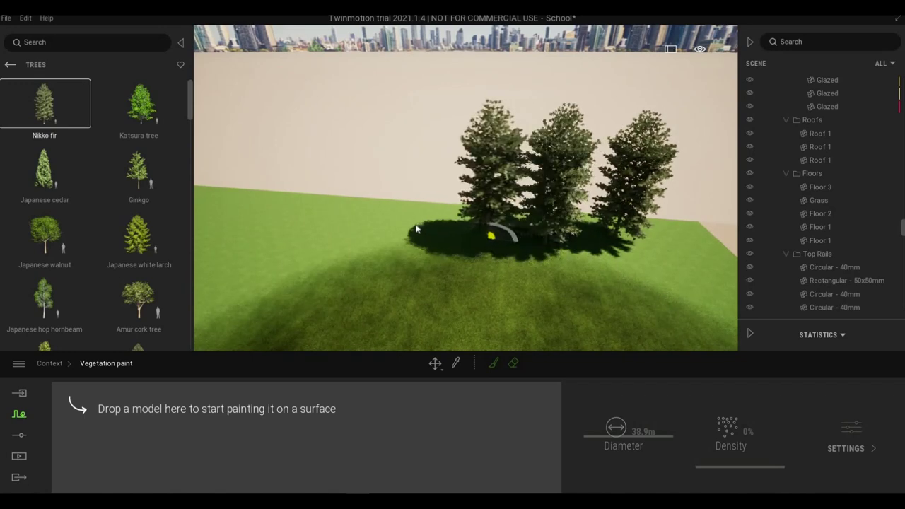
{"action": "left_click", "coordinate": [400, 228]}
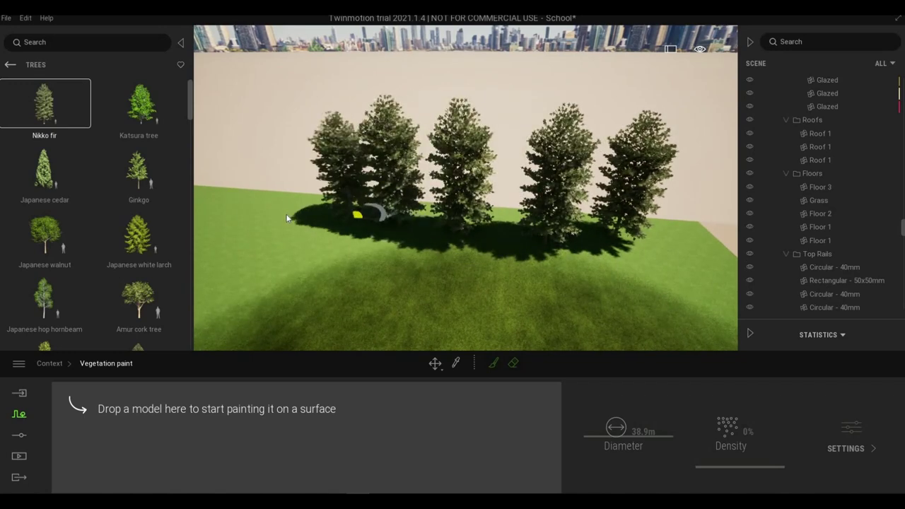
{"action": "left_click_drag", "start_coordinate": [275, 219], "coordinate": [236, 228]}
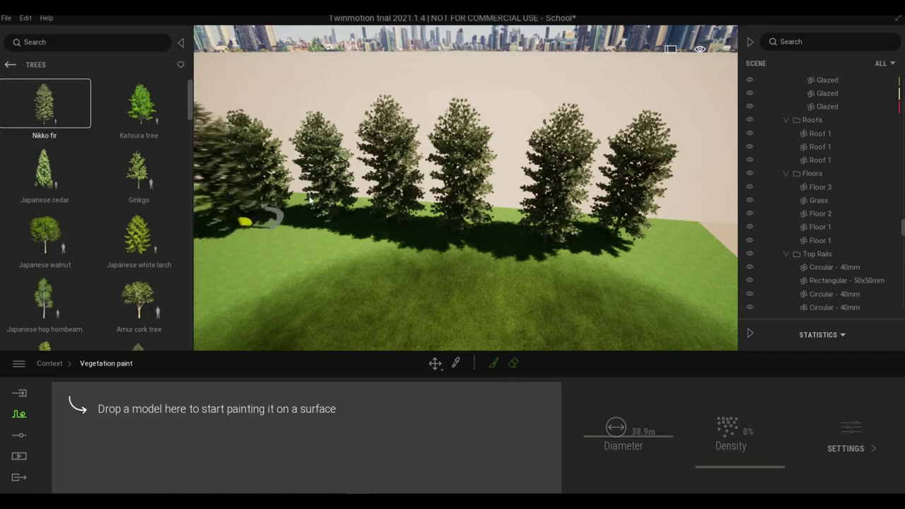
Step: Extend the row of Nikko firs along the lawn's paved border, past the side of the school building
{"action": "right_click_drag", "start_coordinate": [309, 200], "coordinate": [386, 182]}
{"action": "scroll", "coordinate": [387, 180], "scroll_direction": "up", "scroll_amount": 3}
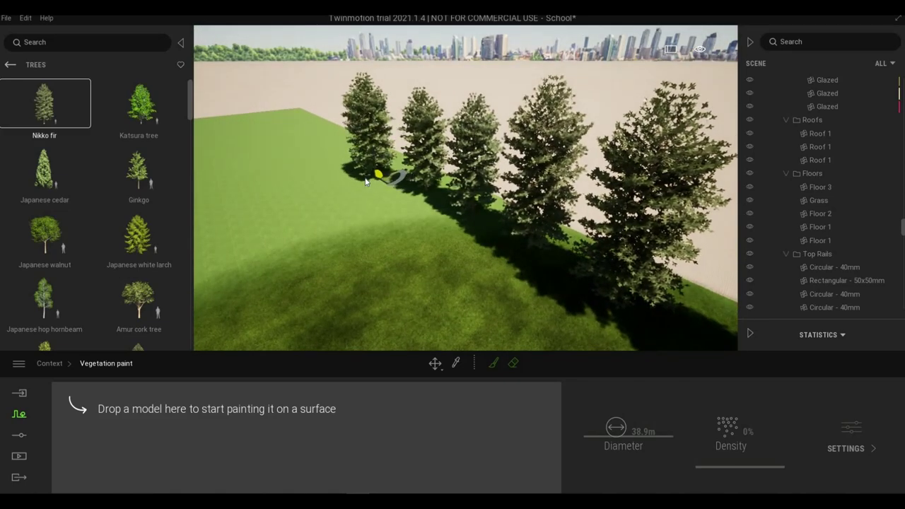
{"action": "scroll", "coordinate": [366, 183], "scroll_direction": "up", "scroll_amount": 4}
{"action": "right_click_drag", "start_coordinate": [366, 183], "coordinate": [289, 222]}
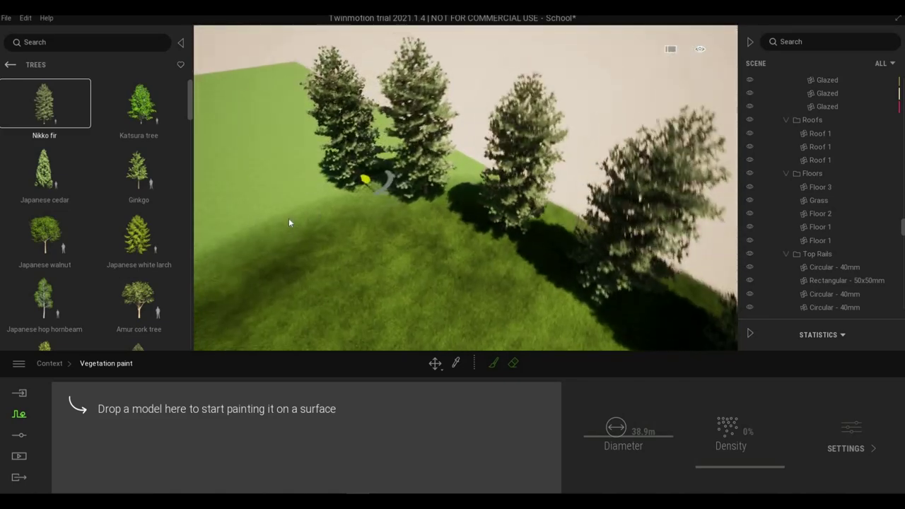
{"action": "middle_click_drag", "start_coordinate": [289, 223], "coordinate": [133, 177]}
{"action": "middle_click_drag", "start_coordinate": [301, 189], "coordinate": [263, 193]}
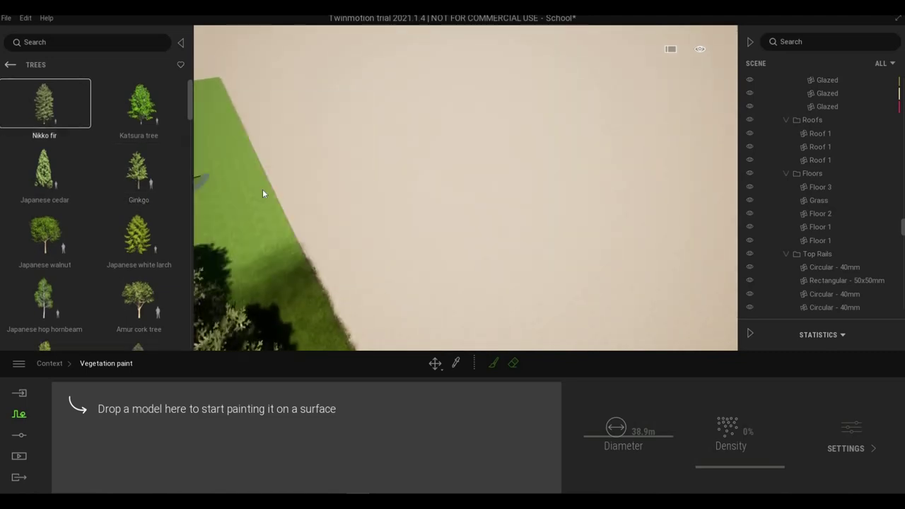
{"action": "right_click_drag", "start_coordinate": [262, 194], "coordinate": [647, 149]}
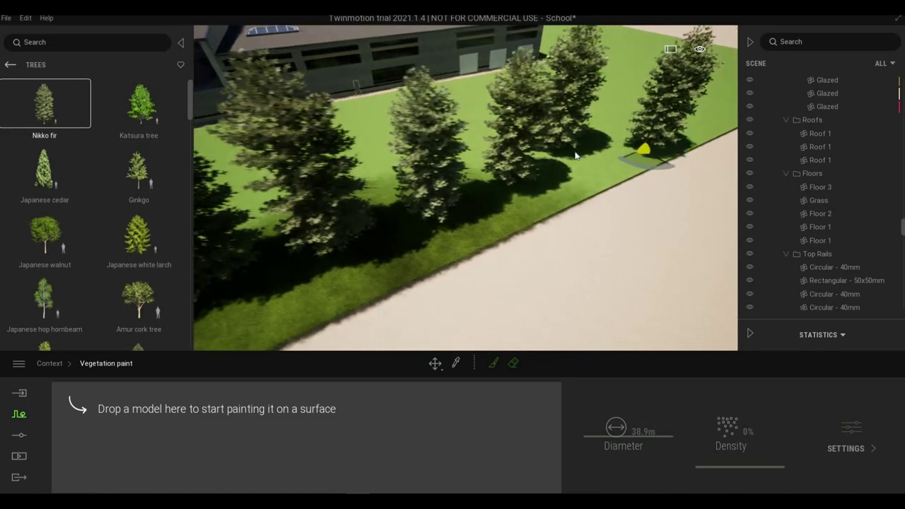
{"action": "left_click", "coordinate": [574, 153]}
{"action": "right_click_drag", "start_coordinate": [573, 152], "coordinate": [601, 137]}
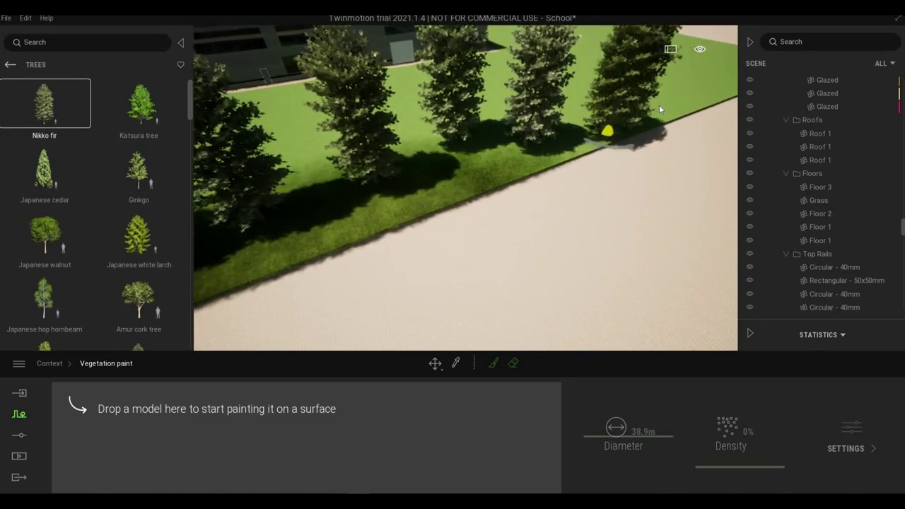
{"action": "left_click", "coordinate": [659, 108]}
Step: Add further Nikko firs to the far end of the row, keeping them just inside the lawn border
{"action": "middle_click_drag", "start_coordinate": [668, 116], "coordinate": [575, 184]}
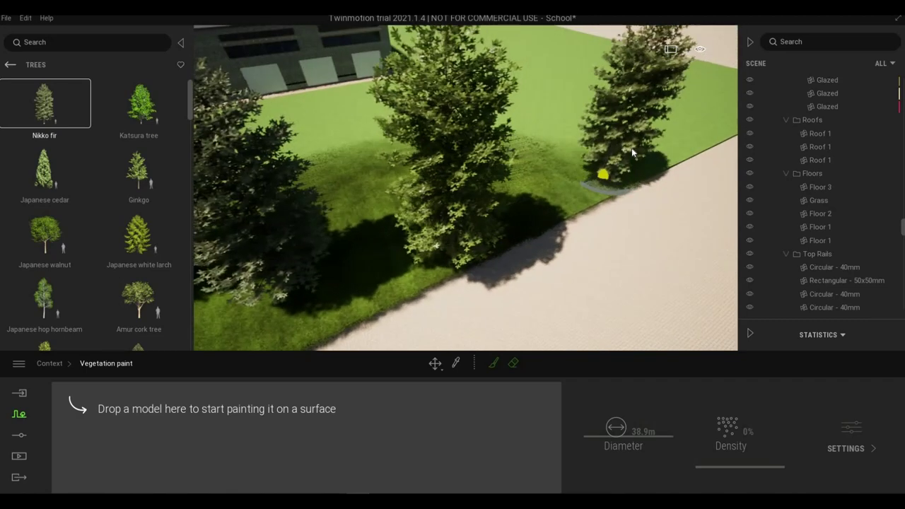
{"action": "right_click_drag", "start_coordinate": [631, 147], "coordinate": [654, 144]}
{"action": "left_click", "coordinate": [650, 137]}
{"action": "key", "text": "d"}
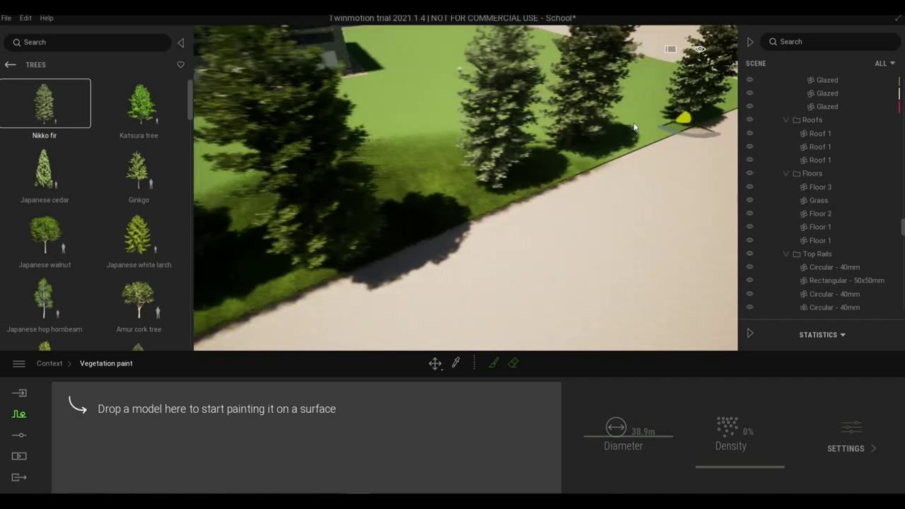
{"action": "key", "text": "d"}
Step: Place further Nikko firs in a spaced row along the lawn's paved edge, opposite the two building blocks
{"action": "right_click_drag", "start_coordinate": [686, 106], "coordinate": [324, 161]}
{"action": "key", "text": "s"}
{"action": "key", "text": "d"}
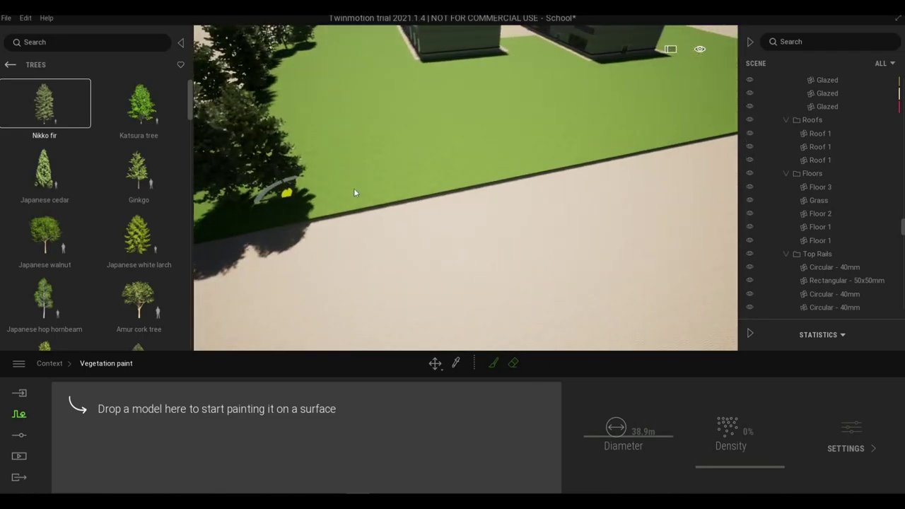
{"action": "left_click_drag", "start_coordinate": [354, 192], "coordinate": [472, 165]}
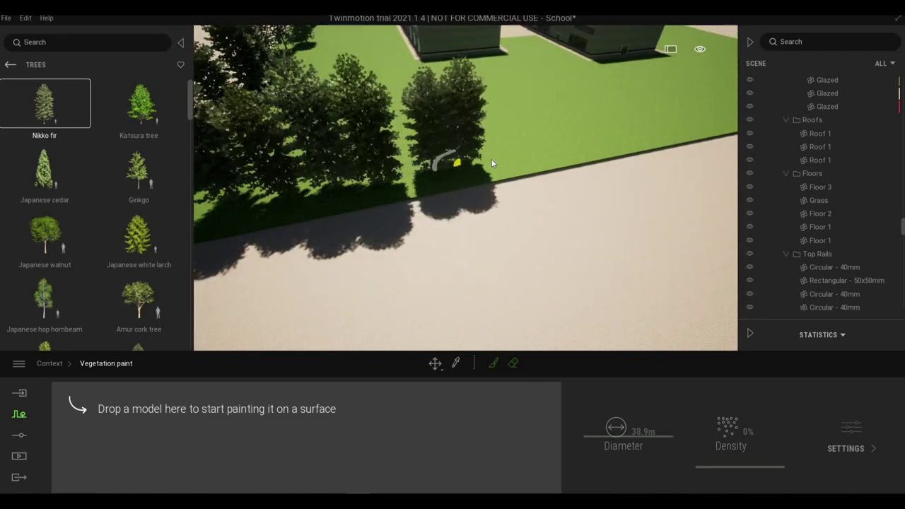
{"action": "left_click", "coordinate": [551, 153]}
{"action": "left_click", "coordinate": [588, 143]}
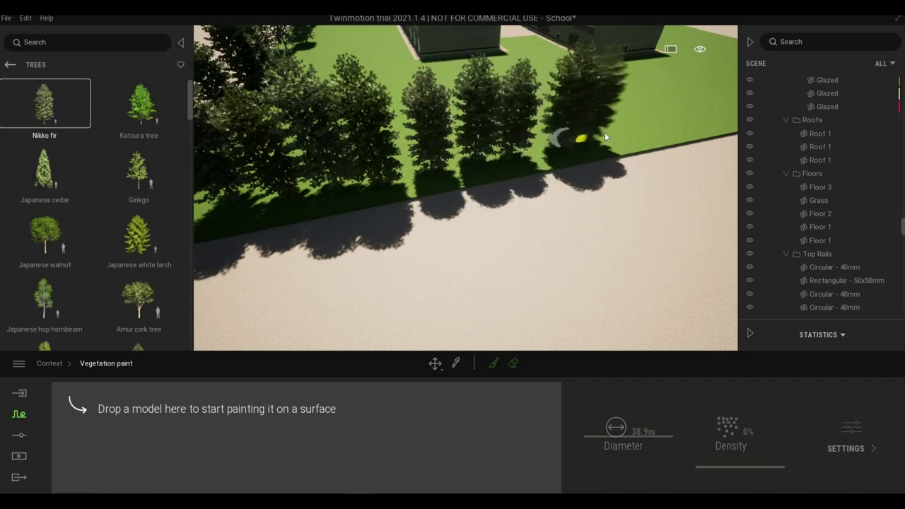
{"action": "left_click", "coordinate": [605, 133]}
Step: Continue the Nikko fir row along this lawn edge up to the pointed corner of the lawn
{"action": "key", "text": "d"}
{"action": "left_click", "coordinate": [540, 126]}
{"action": "key", "text": "d"}
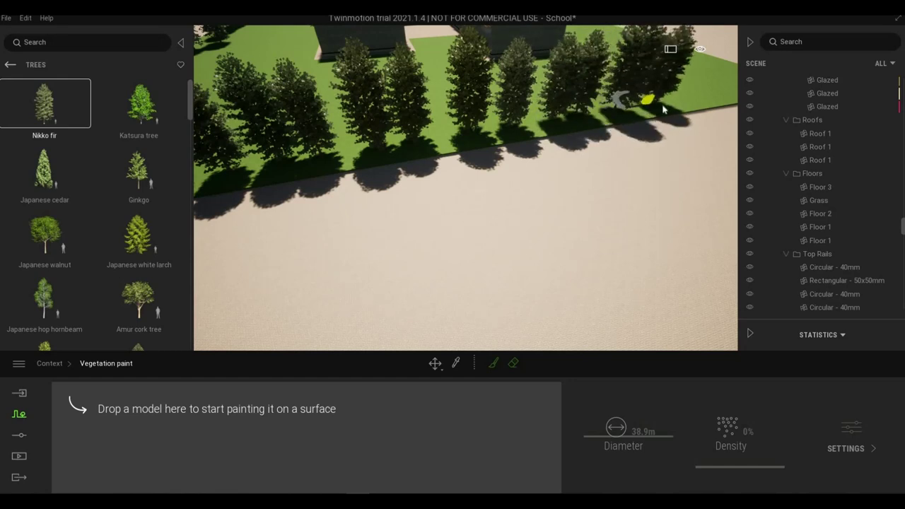
{"action": "left_click", "coordinate": [662, 107]}
{"action": "key", "text": "d"}
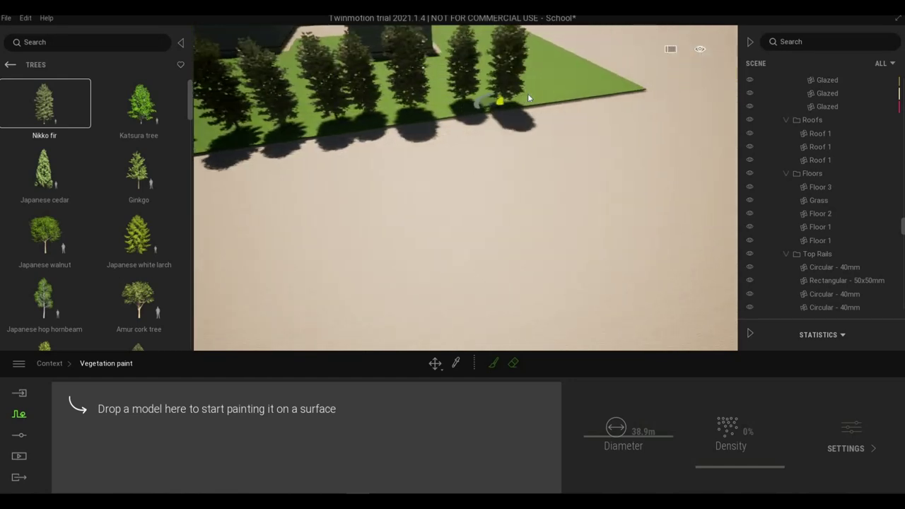
{"action": "left_click", "coordinate": [528, 96]}
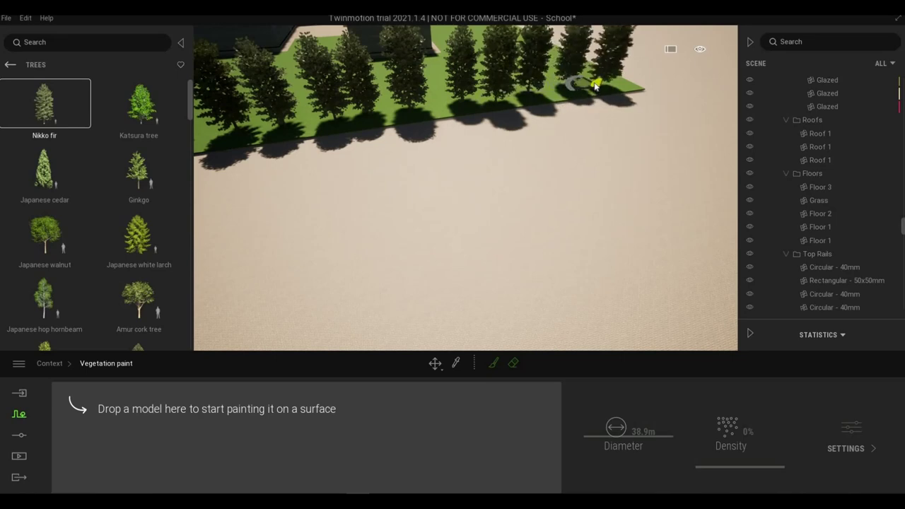
{"action": "scroll", "coordinate": [595, 84], "scroll_direction": "up", "scroll_amount": 5}
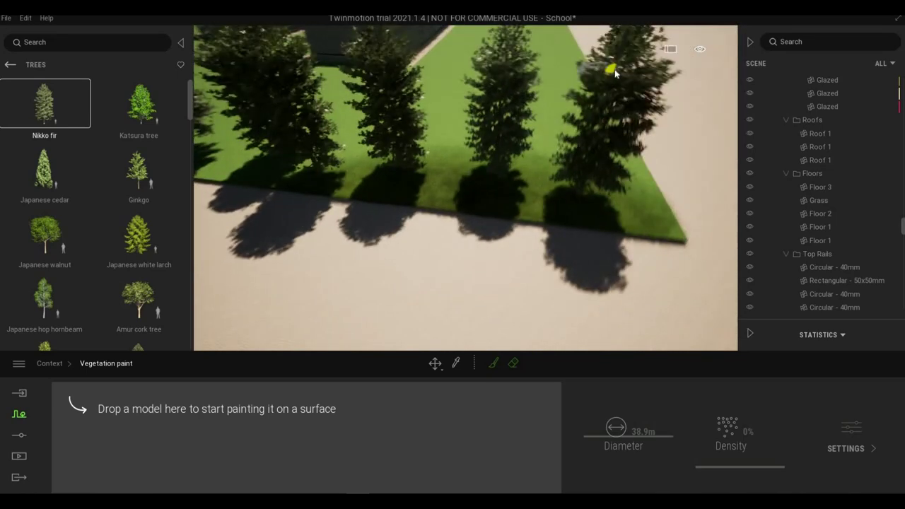
Step: Place Nikko firs around the lawn corner and along the adjoining outer edge beside the paving
{"action": "right_click_drag", "start_coordinate": [615, 73], "coordinate": [605, 95]}
{"action": "key", "text": "d"}
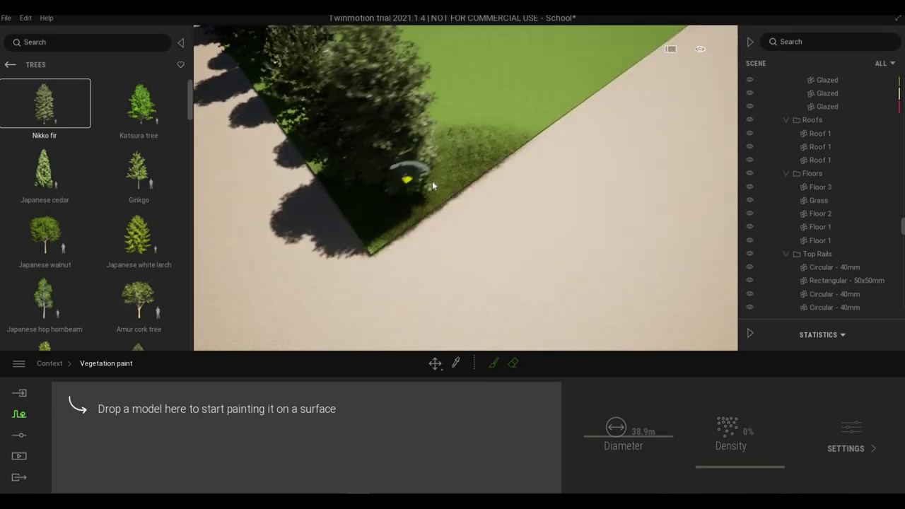
{"action": "mouse_move", "coordinate": [431, 181]}
{"action": "left_mouse_down"}
{"action": "mouse_move", "coordinate": [487, 156]}
{"action": "mouse_move", "coordinate": [577, 92]}
{"action": "mouse_move", "coordinate": [631, 73]}
{"action": "left_mouse_up"}
{"action": "key", "text": "d"}
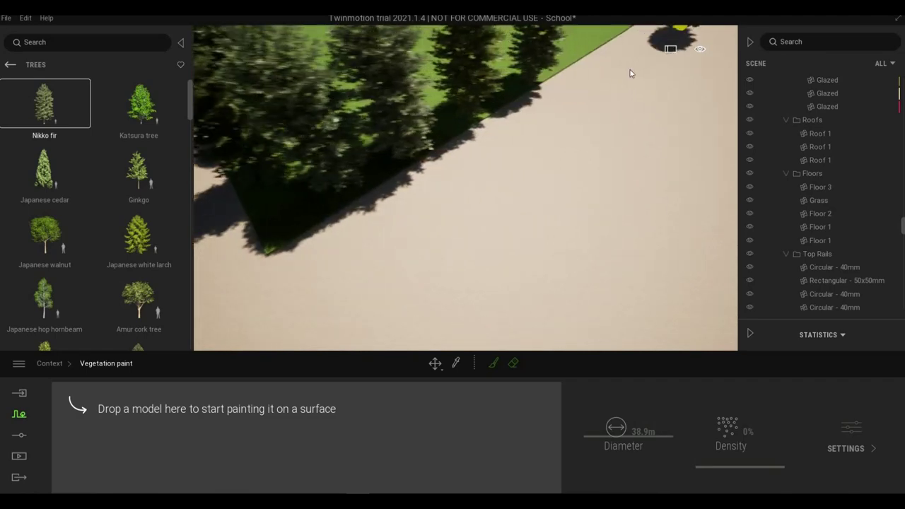
{"action": "right_click_drag", "start_coordinate": [631, 74], "coordinate": [616, 53]}
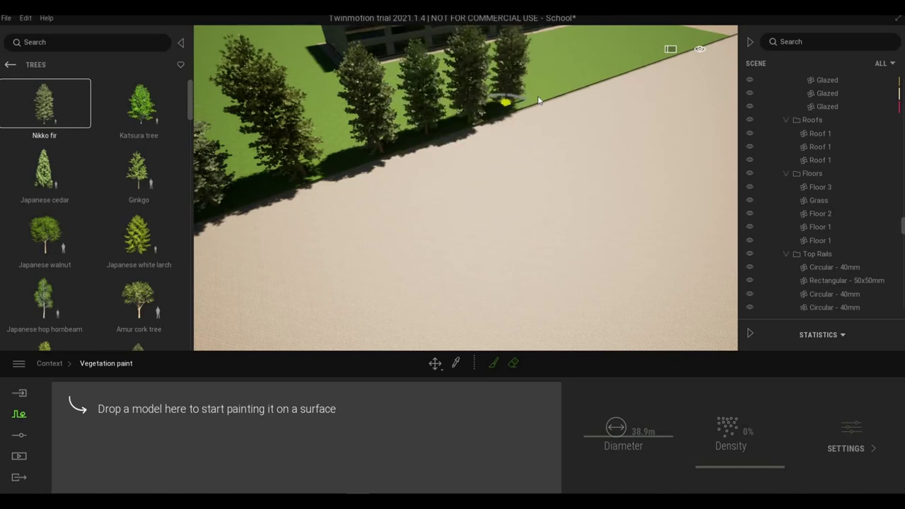
{"action": "key", "text": "d"}
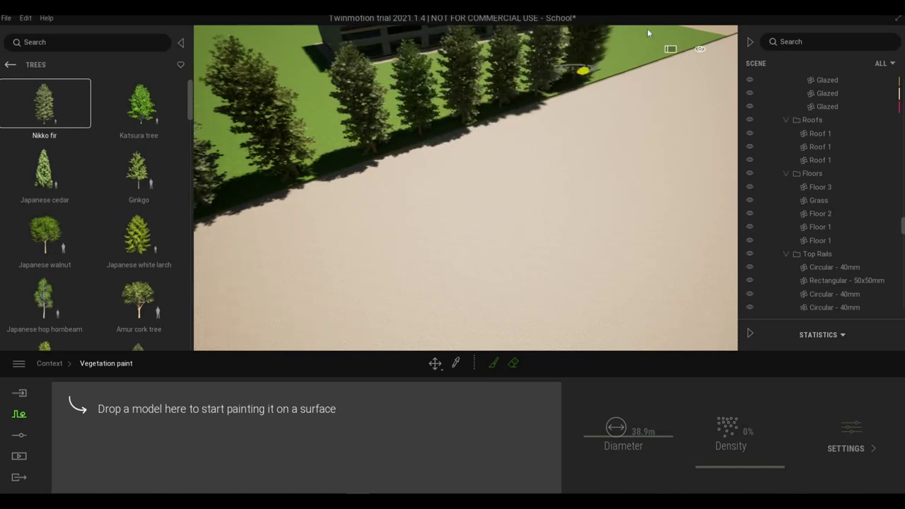
Step: Extend the Nikko fir row along the adjoining lawn edge toward the orange-fronted part of the school
{"action": "right_click_drag", "start_coordinate": [648, 30], "coordinate": [419, 195]}
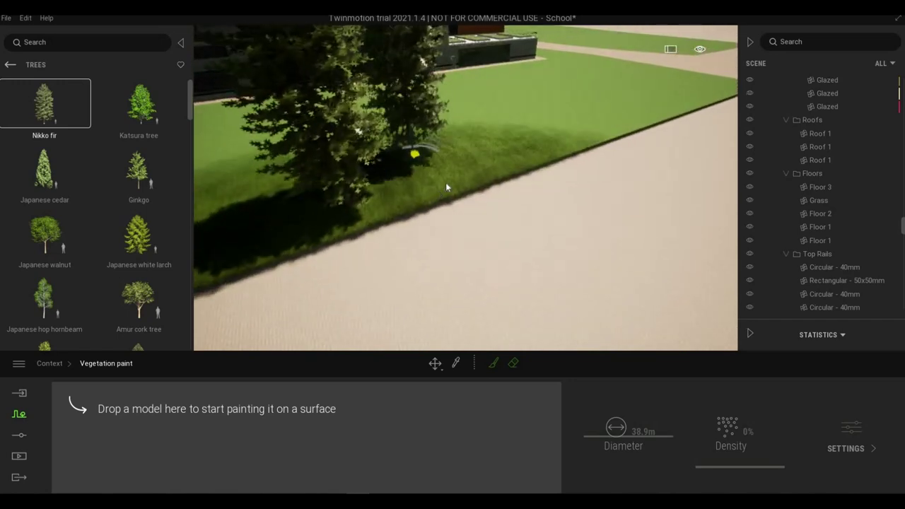
{"action": "left_click_drag", "start_coordinate": [449, 181], "coordinate": [577, 131]}
{"action": "left_click", "coordinate": [576, 130]}
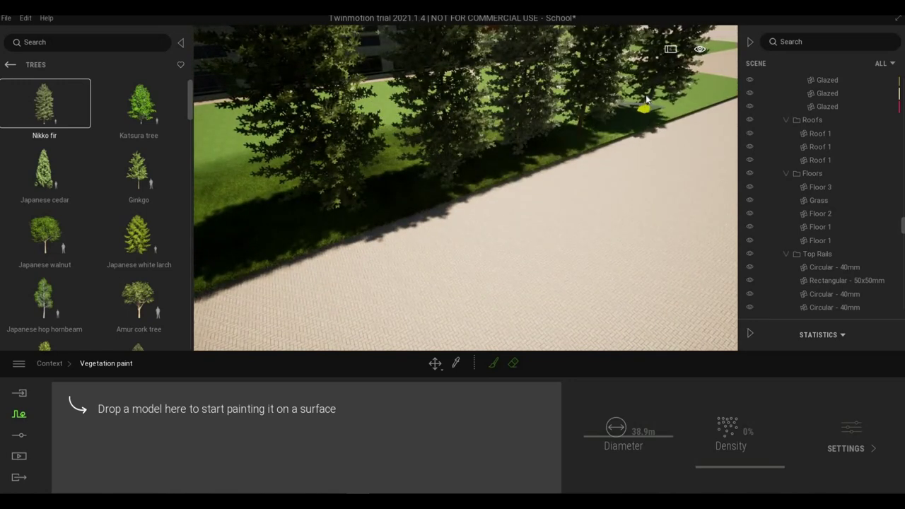
{"action": "key", "text": "d"}
{"action": "right_click_drag", "start_coordinate": [642, 96], "coordinate": [551, 202]}
{"action": "key", "text": "d"}
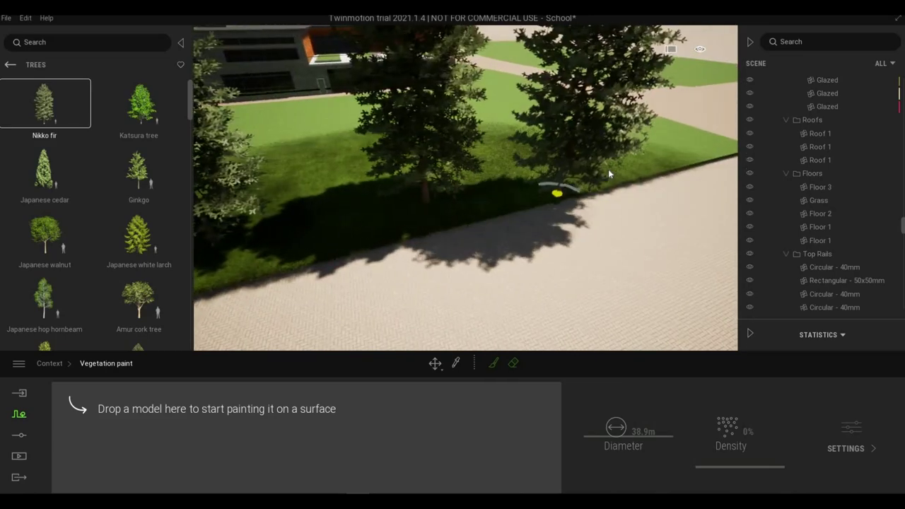
Step: Add the last Nikko firs at the end of this lawn edge and stop placing trees
{"action": "left_click", "coordinate": [552, 193]}
{"action": "key", "text": "d"}
{"action": "scroll", "coordinate": [609, 150], "scroll_direction": "up", "scroll_amount": 5}
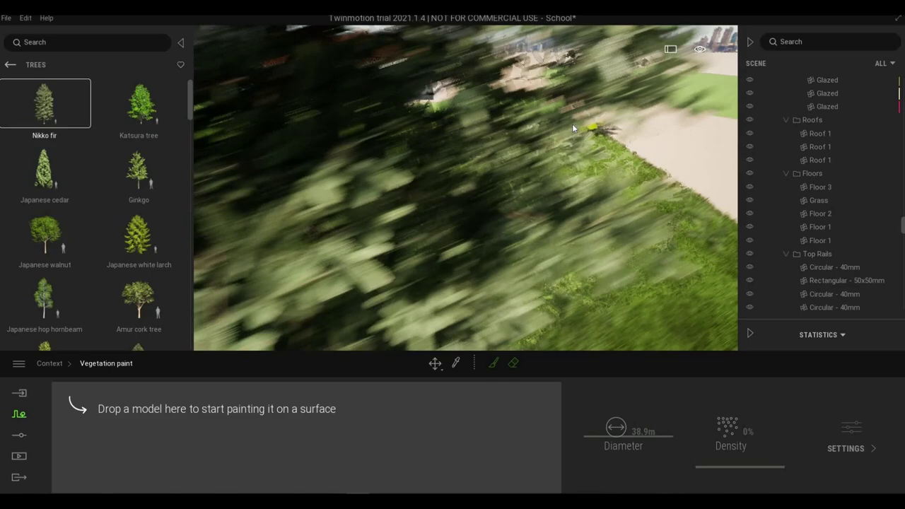
{"action": "key", "text": "d"}
{"action": "mouse_move", "coordinate": [573, 129]}
{"action": "right_mouse_down"}
{"action": "mouse_move", "coordinate": [582, 140]}
{"action": "mouse_move", "coordinate": [543, 135]}
{"action": "mouse_move", "coordinate": [553, 150]}
{"action": "right_mouse_up"}
{"action": "key", "text": "Escape"}
{"action": "key", "text": "e"}
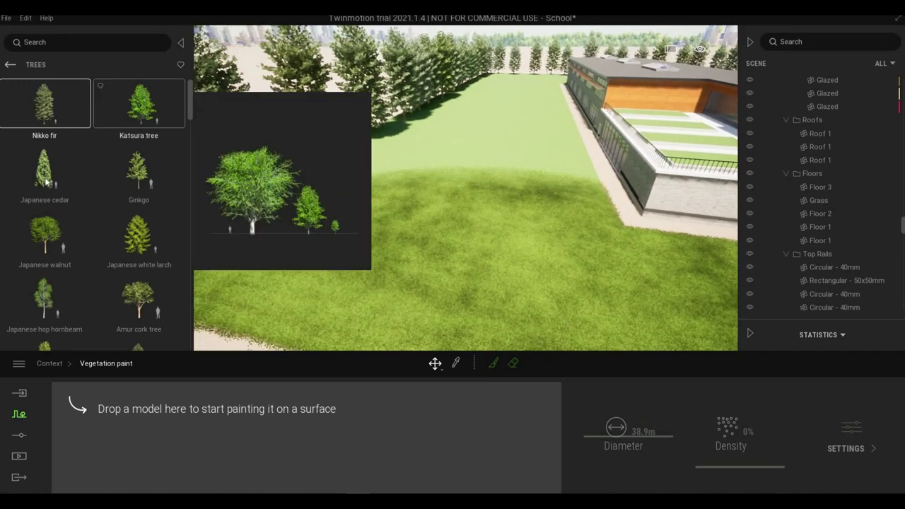
Step: Add Katsura tree, Japanese cedar, Japanese walnut and Japanese white larch to the vegetation paint palette
{"action": "left_click", "coordinate": [60, 248], "text": "ctrl"}
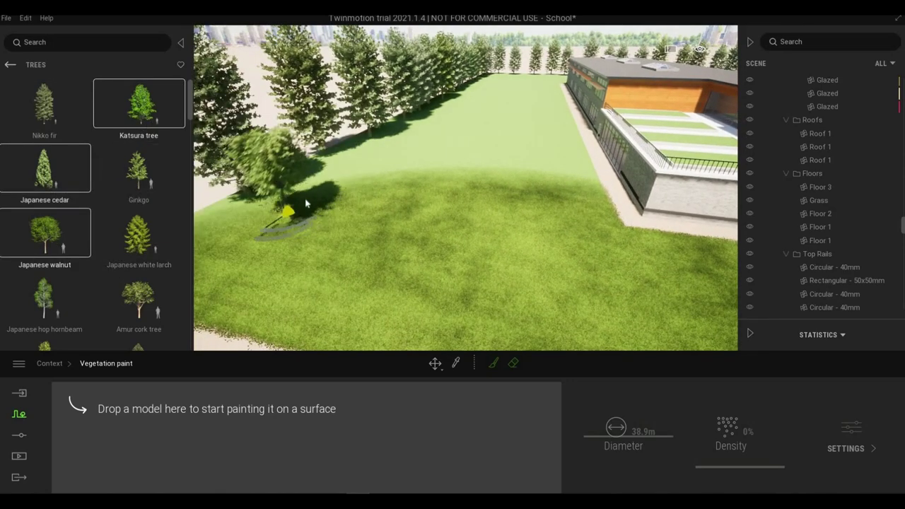
{"action": "key", "text": "a"}
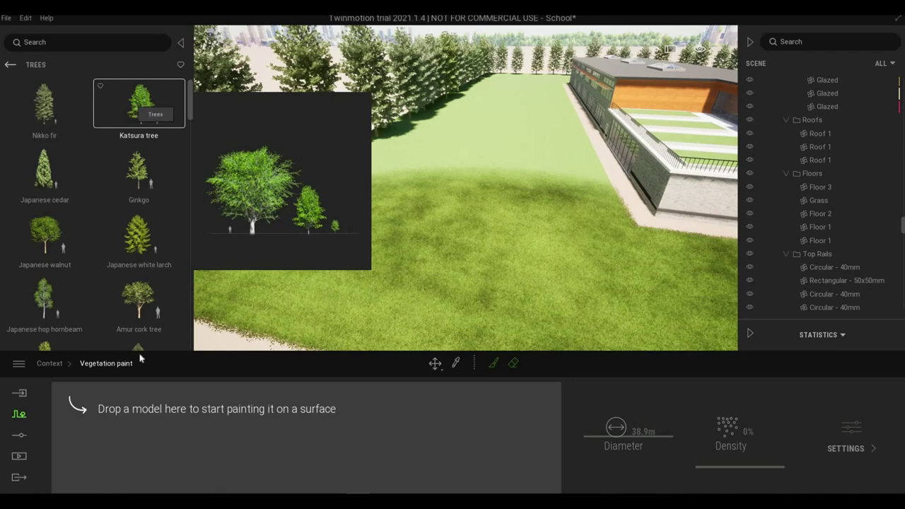
{"action": "left_click_drag", "start_coordinate": [140, 358], "coordinate": [128, 435]}
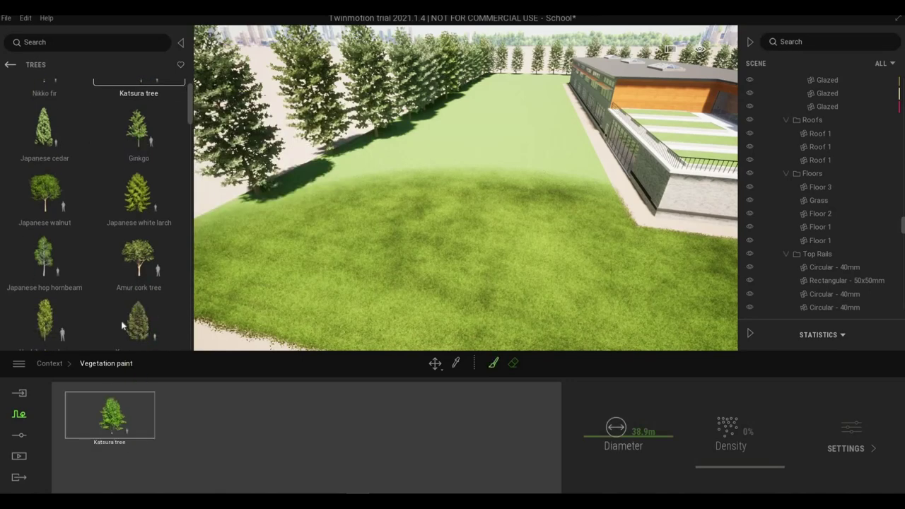
{"action": "scroll", "coordinate": [56, 228], "scroll_direction": "up", "scroll_amount": 2}
{"action": "left_click_drag", "start_coordinate": [62, 204], "coordinate": [156, 403]}
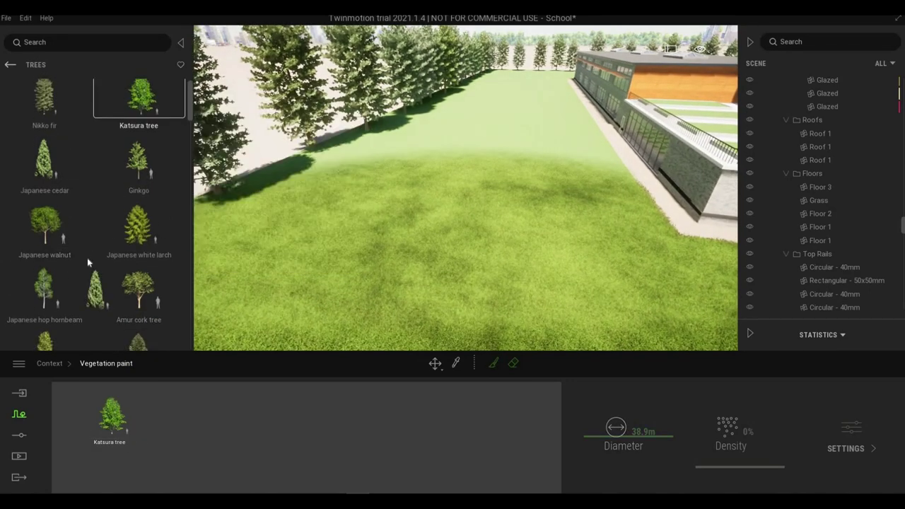
{"action": "mouse_move", "coordinate": [44, 159]}
{"action": "left_mouse_down"}
{"action": "mouse_move", "coordinate": [158, 403]}
{"action": "mouse_move", "coordinate": [195, 403]}
{"action": "left_mouse_up"}
{"action": "left_click_drag", "start_coordinate": [237, 429], "coordinate": [237, 427]}
{"action": "scroll", "coordinate": [117, 186], "scroll_direction": "down", "scroll_amount": 1}
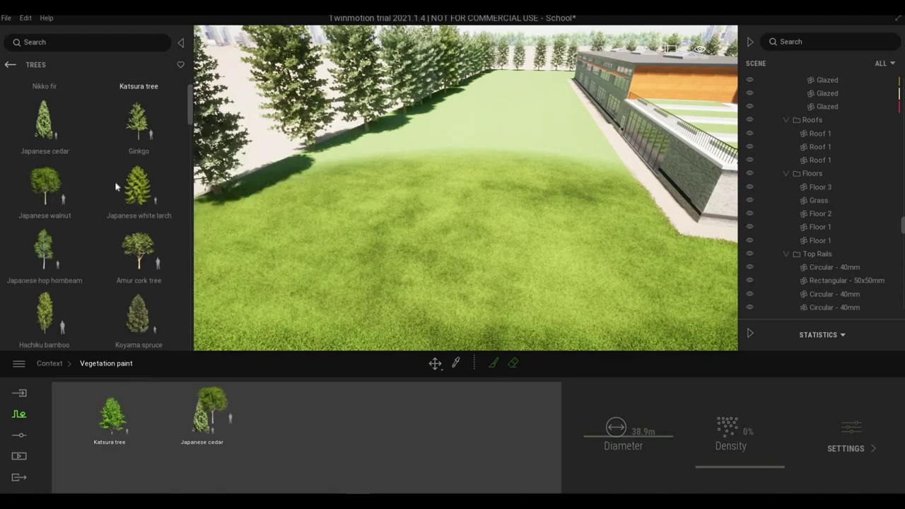
{"action": "mouse_move", "coordinate": [139, 187]}
{"action": "left_mouse_down"}
{"action": "mouse_move", "coordinate": [313, 402]}
{"action": "mouse_move", "coordinate": [345, 422]}
{"action": "left_mouse_up"}
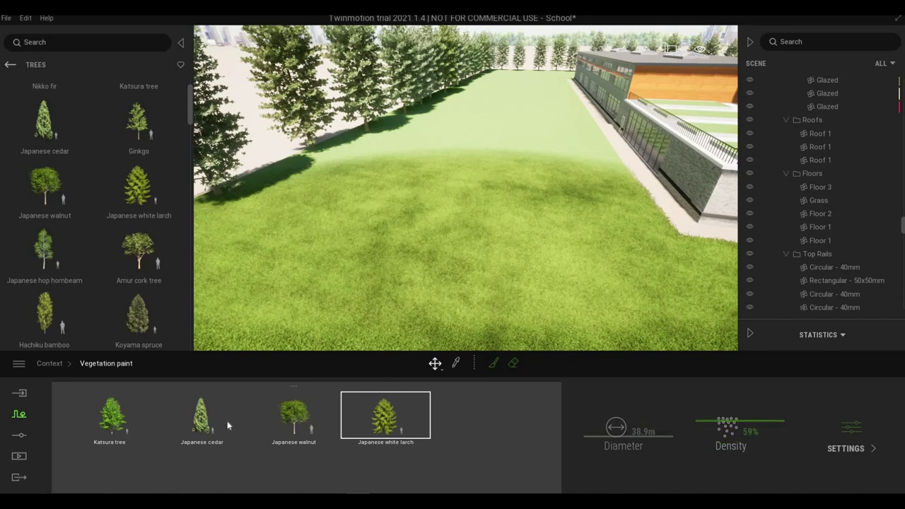
Step: Select all four tree species for painting and reduce the brush diameter to 11.7 m
{"action": "left_click", "coordinate": [363, 430], "text": "ctrl"}
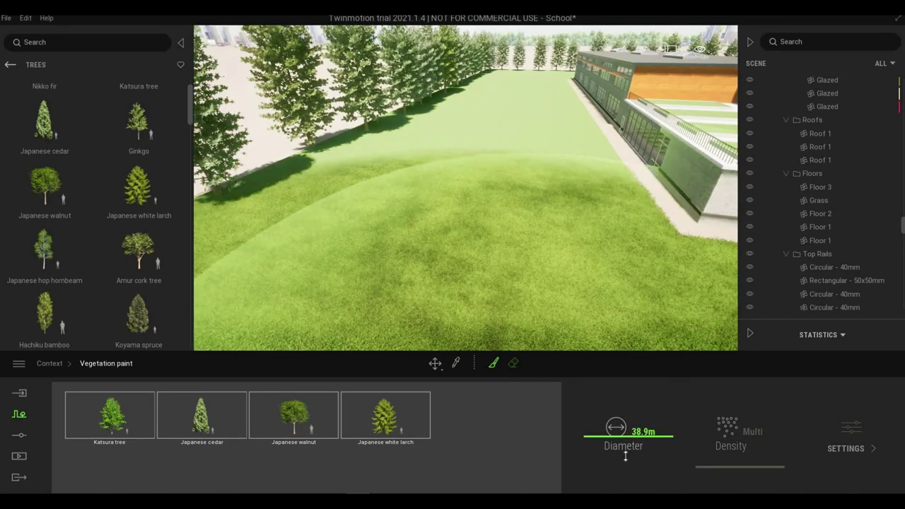
{"action": "mouse_move", "coordinate": [625, 456]}
{"action": "left_mouse_down"}
{"action": "mouse_move", "coordinate": [618, 484]}
{"action": "mouse_move", "coordinate": [605, 453]}
{"action": "mouse_move", "coordinate": [603, 462]}
{"action": "left_mouse_up"}
{"action": "key", "text": "a"}
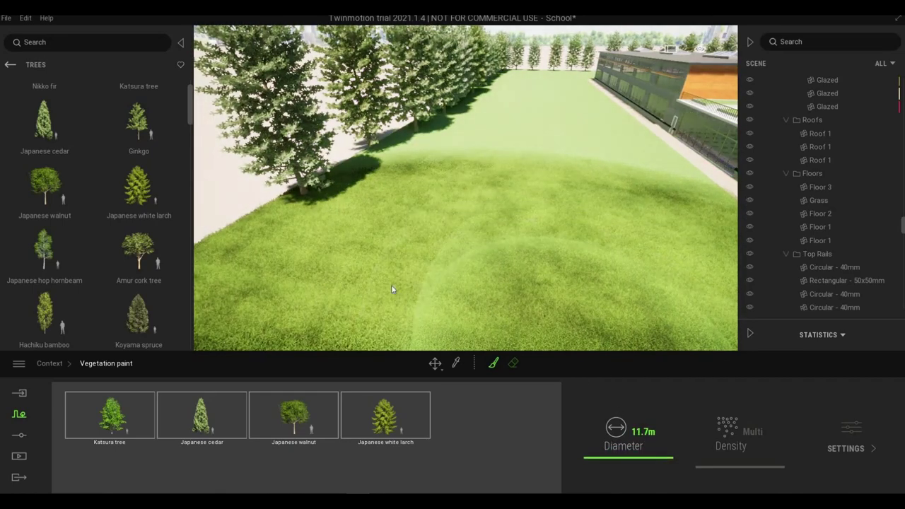
Step: Paint mixed trees with a 9.9 m brush on the side lawn, just inside the Nikko fir row
{"action": "left_click_drag", "start_coordinate": [389, 182], "coordinate": [410, 163]}
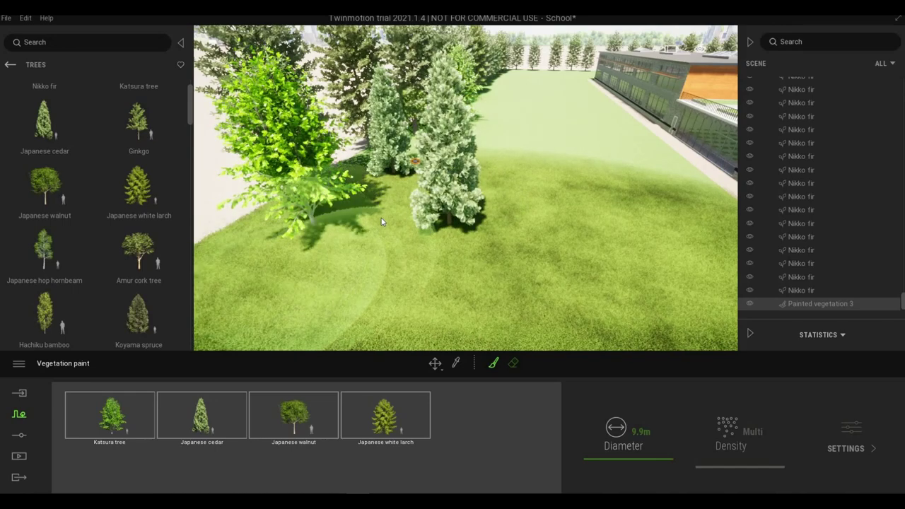
{"action": "key", "text": "d"}
{"action": "key", "text": "w"}
{"action": "left_click", "coordinate": [334, 247]}
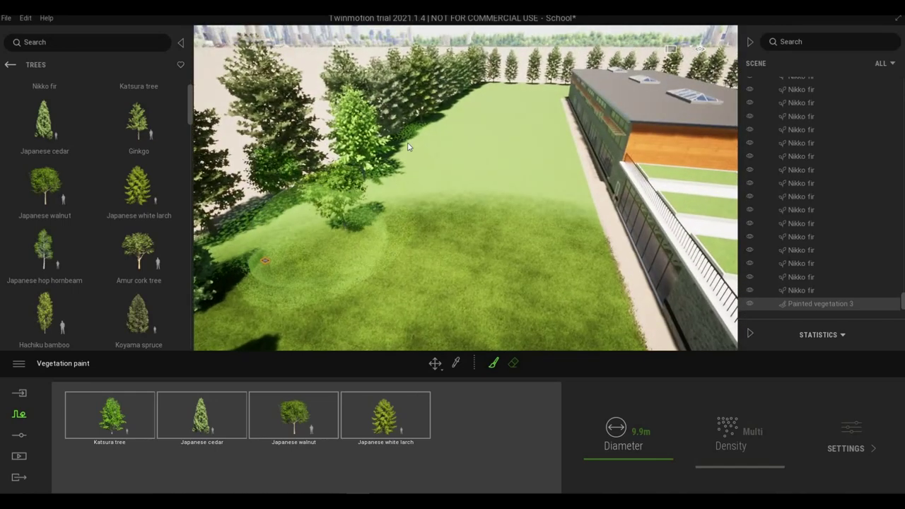
{"action": "key", "text": "w"}
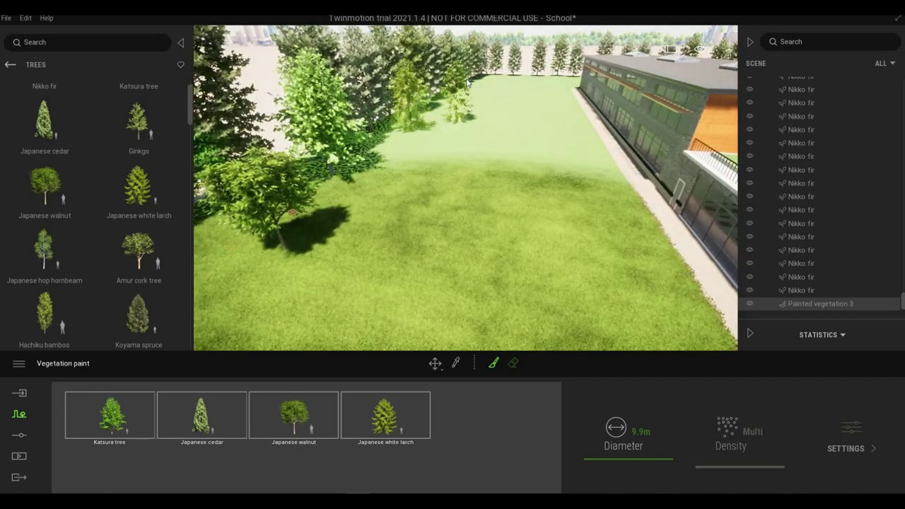
{"action": "key", "text": "w"}
{"action": "key", "text": "a"}
{"action": "left_click", "coordinate": [309, 269]}
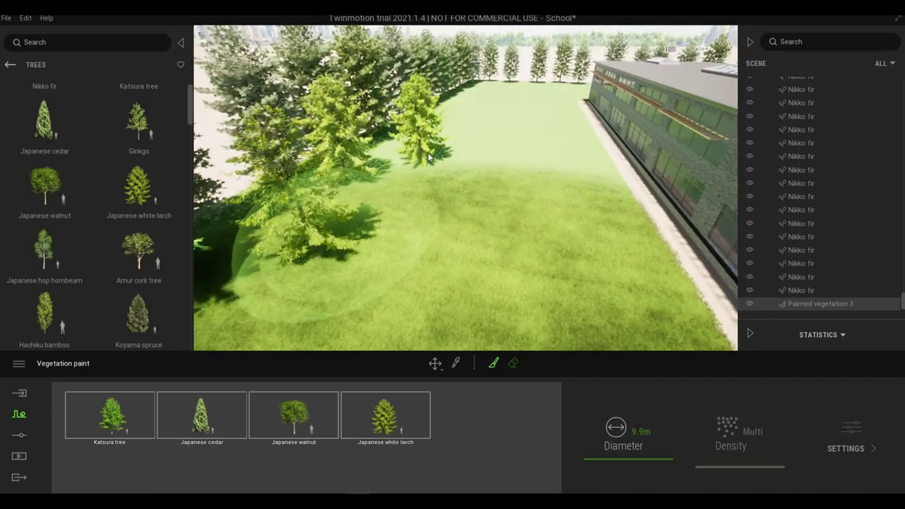
Step: Continue the painted mixed trees in front of the firs, toward the far end of the side lawn
{"action": "key", "text": "w"}
{"action": "right_click_drag", "start_coordinate": [406, 196], "coordinate": [408, 182]}
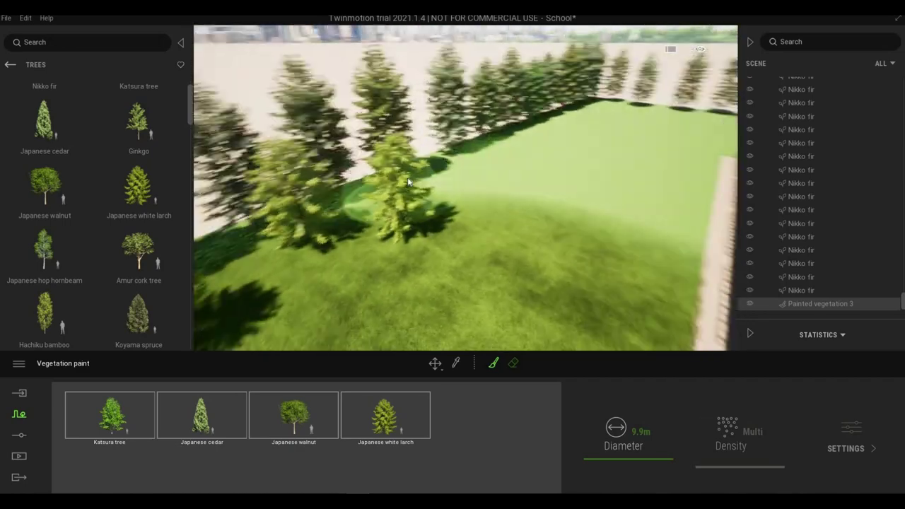
{"action": "key", "text": "d"}
{"action": "left_click", "coordinate": [462, 158]}
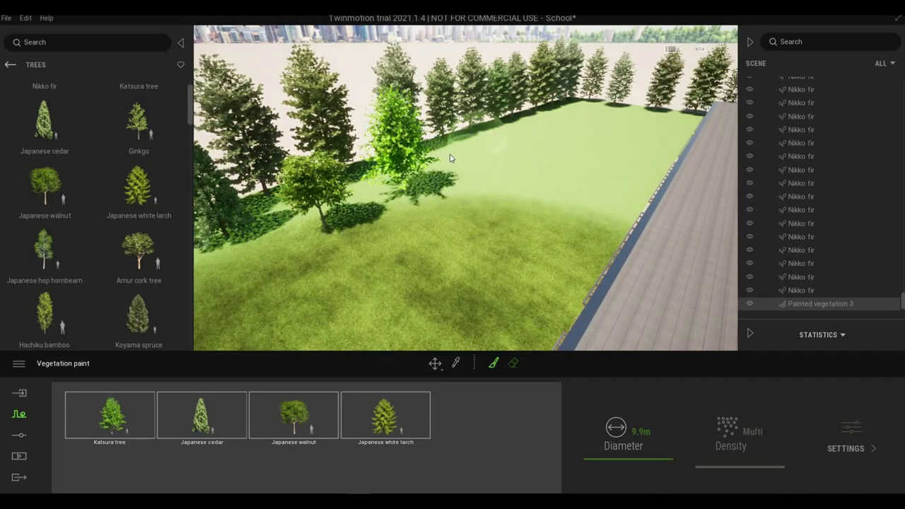
{"action": "left_click", "coordinate": [474, 156]}
{"action": "key", "text": "w"}
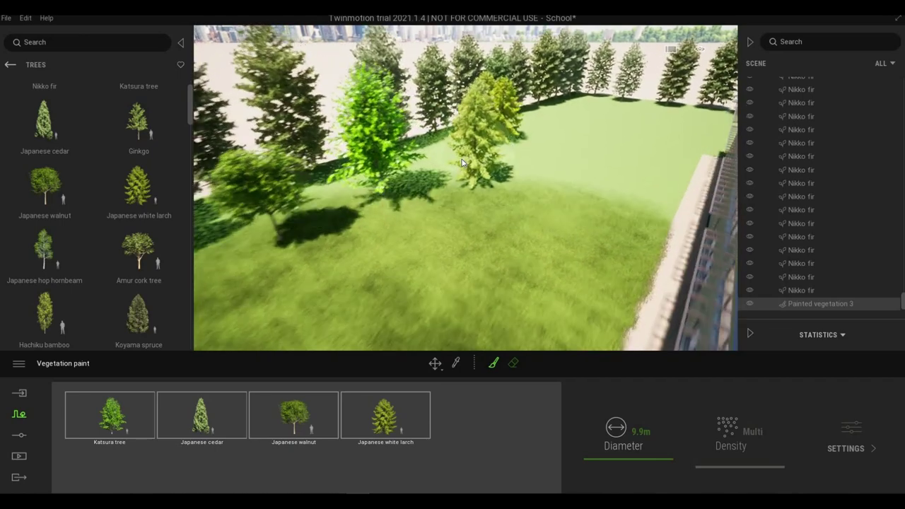
Step: Paint mixed trees inside the fir row around the far corner of the side lawn
{"action": "key", "text": "d"}
{"action": "left_click", "coordinate": [460, 162]}
{"action": "left_click", "coordinate": [461, 232]}
{"action": "left_click", "coordinate": [522, 187]}
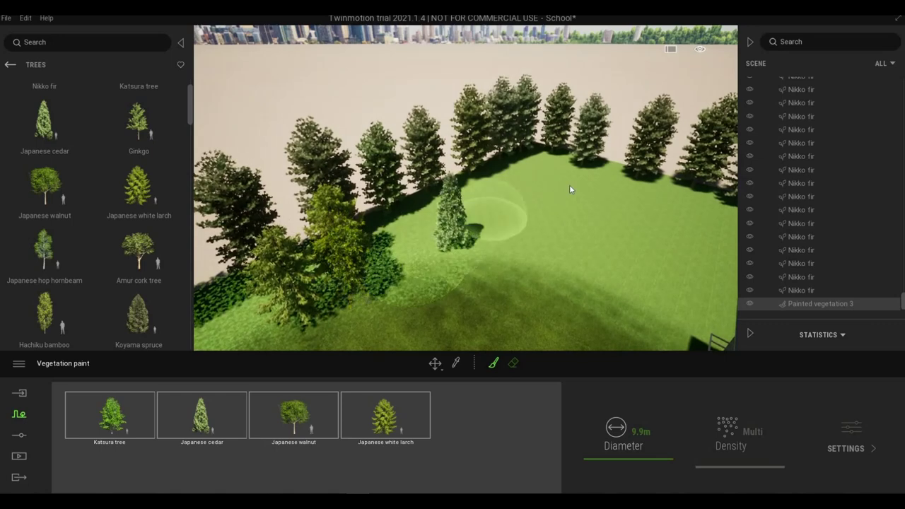
{"action": "left_click", "coordinate": [652, 199]}
{"action": "left_click", "coordinate": [472, 187]}
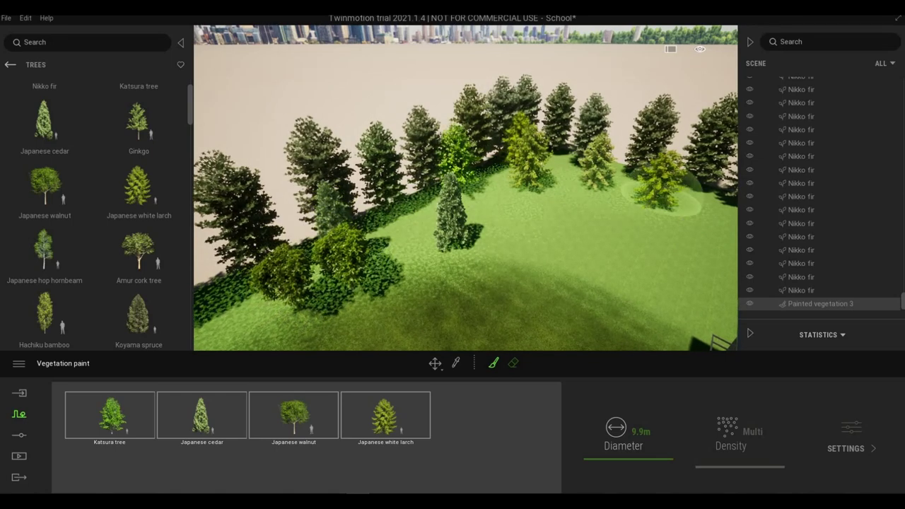
Step: Continue painting mixed trees with the 9.9 m brush inside the Nikko fir row beyond the far corner of the side lawn
{"action": "key", "text": "w"}
{"action": "key", "text": "d"}
{"action": "left_click", "coordinate": [636, 214]}
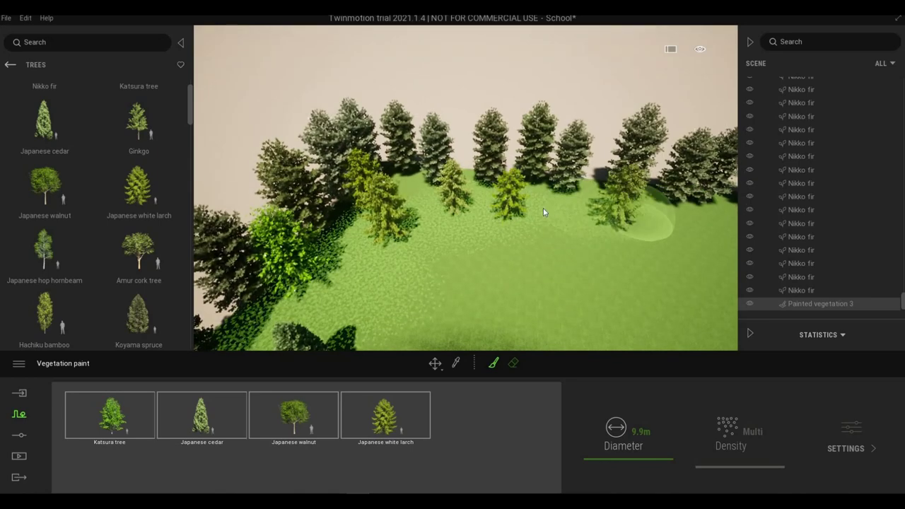
{"action": "key", "text": "d"}
{"action": "key", "text": "w"}
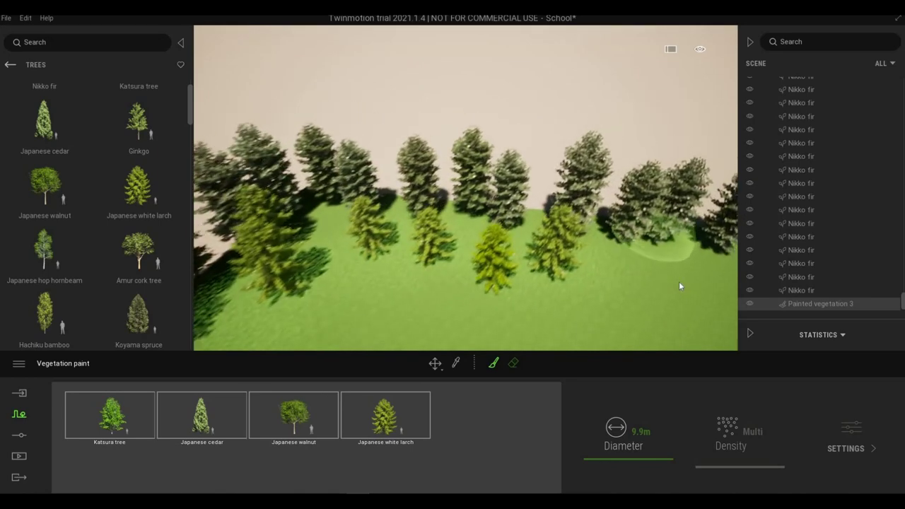
{"action": "left_click", "coordinate": [679, 282]}
{"action": "right_click_drag", "start_coordinate": [663, 291], "coordinate": [464, 260]}
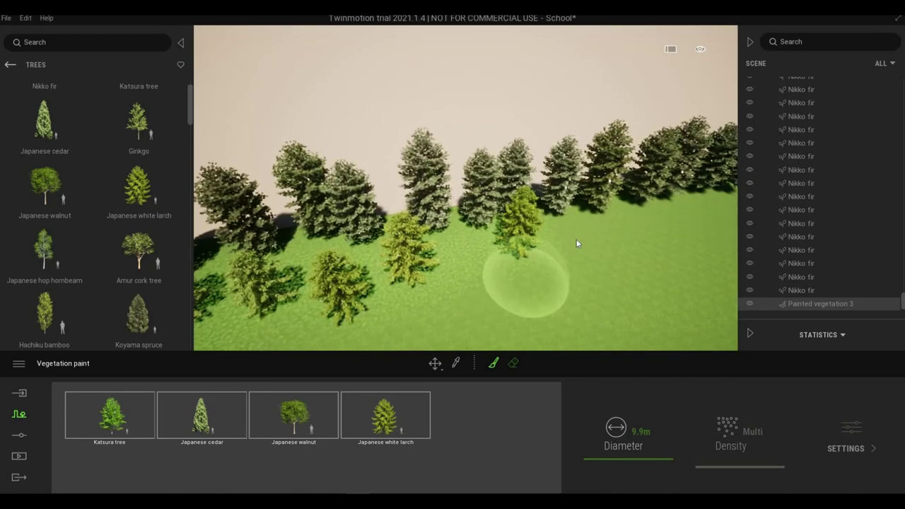
Step: Paint mixed trees along the inside of the straight fir row, up to the next corner of the lawn
{"action": "left_click", "coordinate": [638, 237]}
{"action": "left_click", "coordinate": [677, 218]}
{"action": "left_click", "coordinate": [691, 224]}
{"action": "right_click_drag", "start_coordinate": [690, 224], "coordinate": [514, 236]}
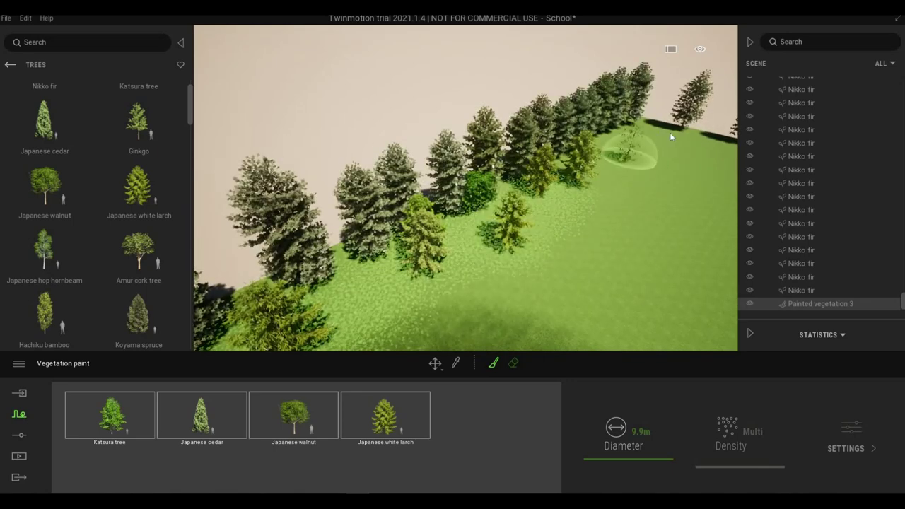
{"action": "key", "text": "d"}
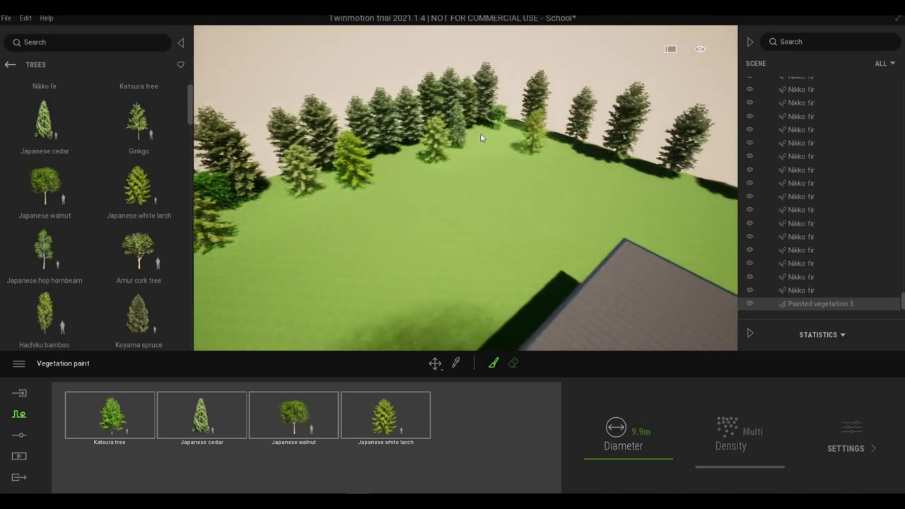
Step: Paint mixed trees around this lawn corner, between the Nikko firs and the corner of the school roof
{"action": "left_click", "coordinate": [675, 205]}
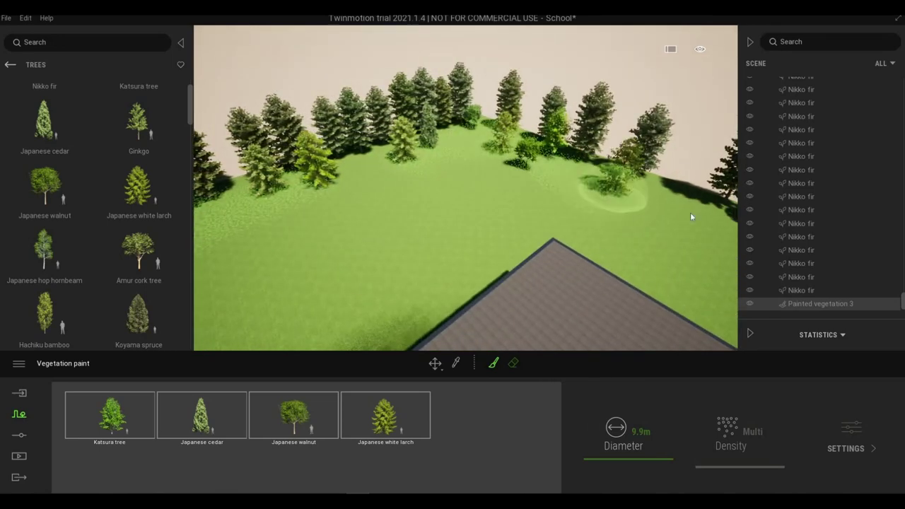
{"action": "left_click", "coordinate": [693, 224]}
{"action": "key", "text": "d"}
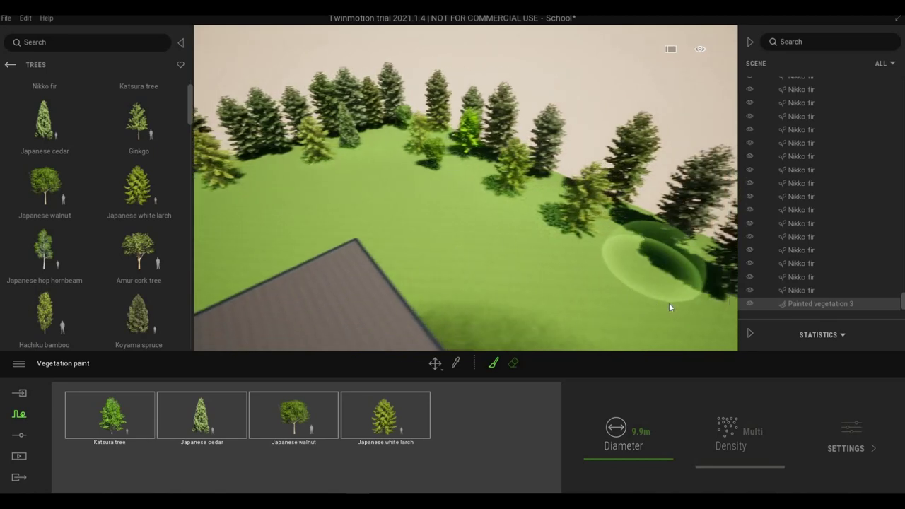
{"action": "left_click", "coordinate": [669, 302]}
{"action": "key", "text": "d"}
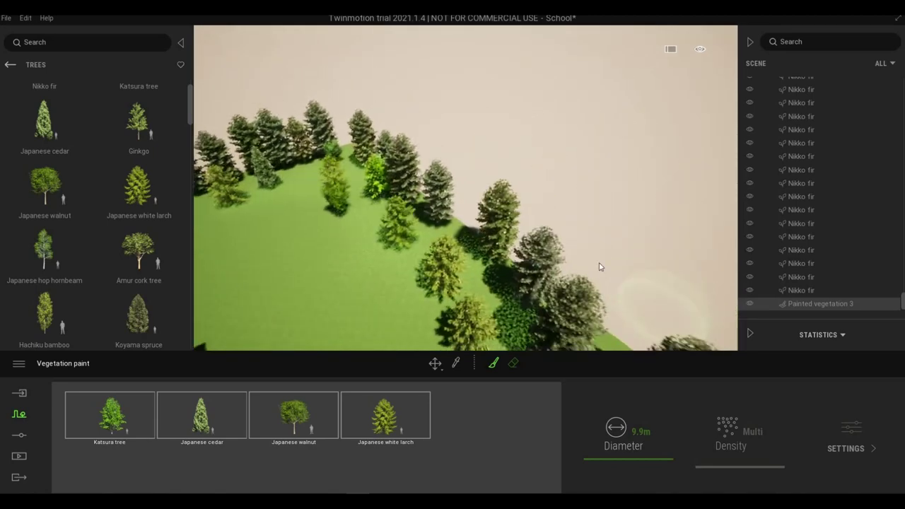
Step: Extend the painted mixed trees inside the fir row along the lawn beside the building's long roof edge
{"action": "key", "text": "s"}
{"action": "left_click", "coordinate": [530, 183]}
{"action": "left_click_drag", "start_coordinate": [613, 227], "coordinate": [638, 239]}
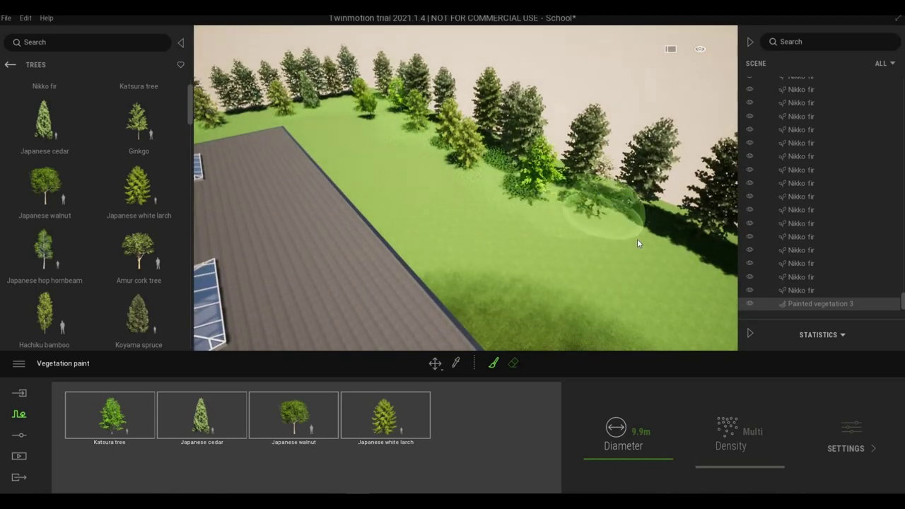
{"action": "key", "text": "d"}
{"action": "key", "text": "s"}
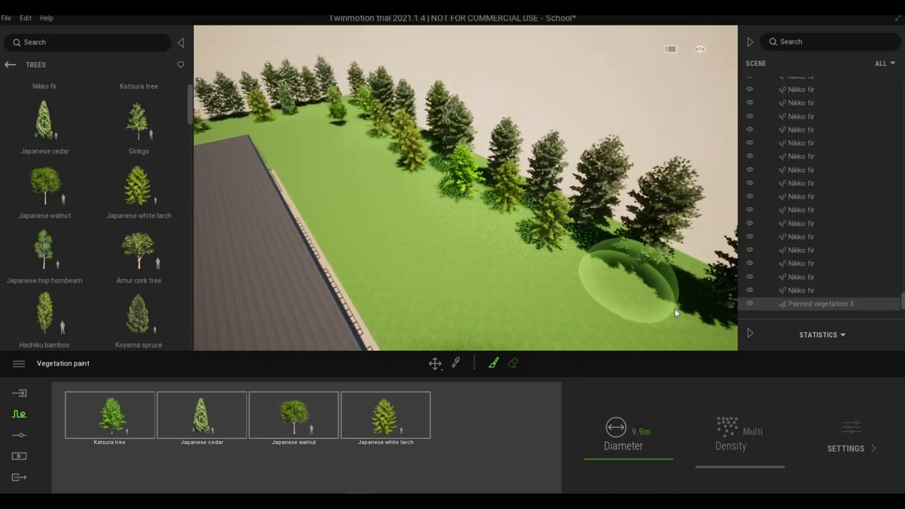
{"action": "left_click", "coordinate": [639, 292]}
{"action": "key", "text": "d"}
{"action": "right_click_drag", "start_coordinate": [602, 307], "coordinate": [531, 307]}
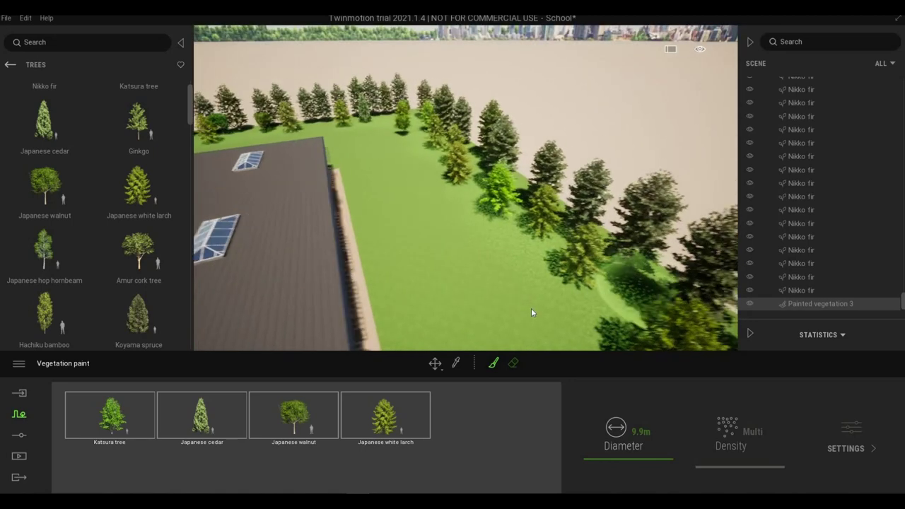
Step: Finish the mixed tree band by painting trees at the fir row's end, near the lawn's edge by the paved area
{"action": "key", "text": "s"}
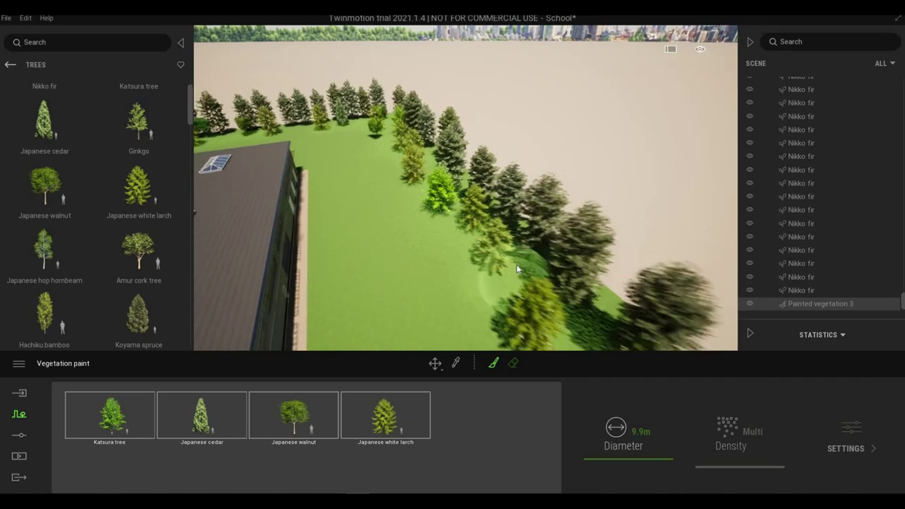
{"action": "mouse_move", "coordinate": [615, 253]}
{"action": "left_mouse_down"}
{"action": "mouse_move", "coordinate": [658, 253]}
{"action": "mouse_move", "coordinate": [565, 244]}
{"action": "left_mouse_up"}
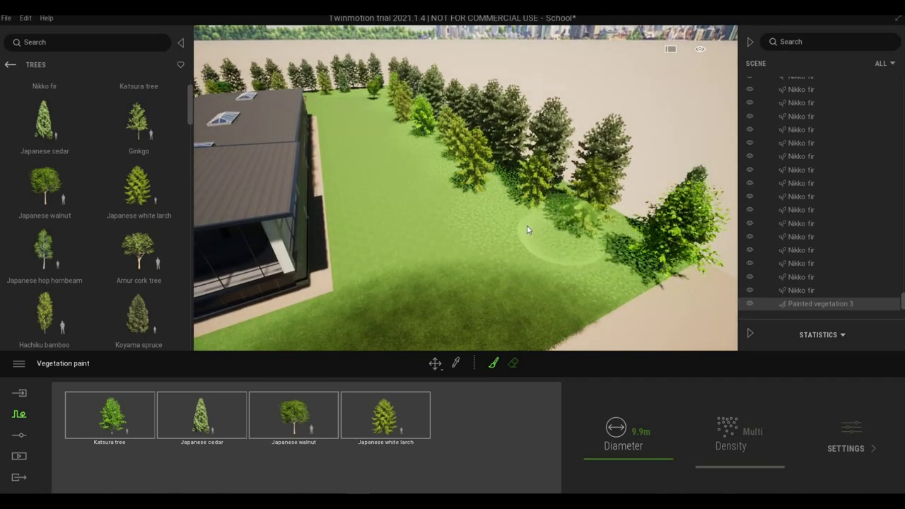
{"action": "key", "text": "s"}
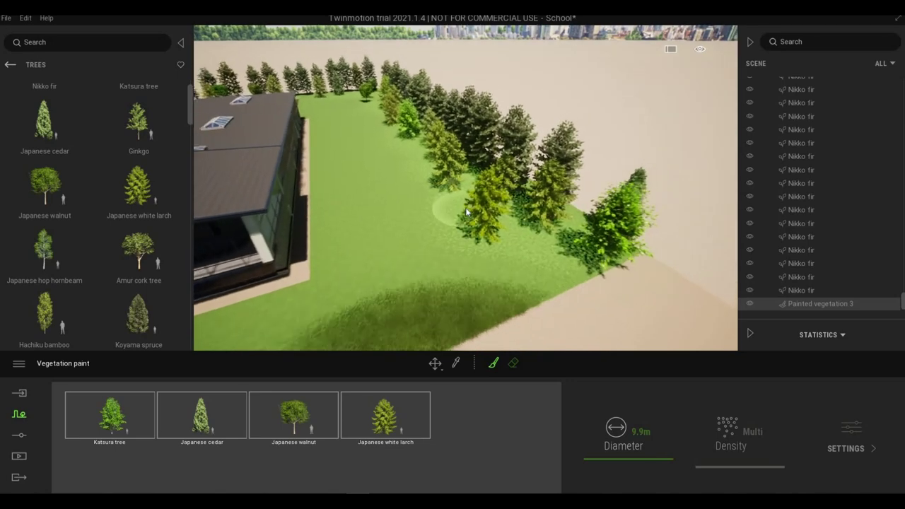
Step: Stop vegetation painting and select the painted mixed trees from a view of the school's front
{"action": "mouse_move", "coordinate": [467, 208]}
{"action": "right_mouse_down"}
{"action": "mouse_move", "coordinate": [601, 234]}
{"action": "mouse_move", "coordinate": [713, 173]}
{"action": "right_mouse_up"}
{"action": "key", "text": "Escape"}
{"action": "key", "text": "Escape"}
{"action": "key", "text": "a"}
{"action": "key", "text": "q"}
{"action": "left_click", "coordinate": [716, 173]}
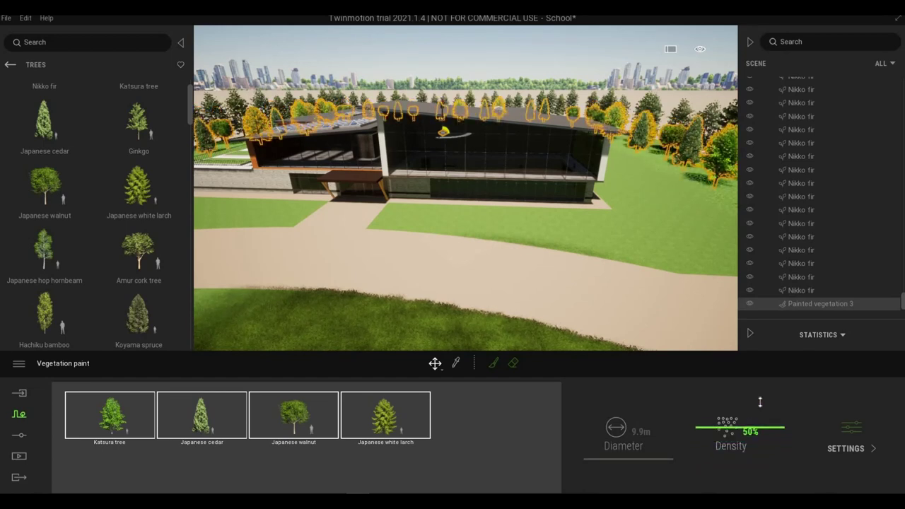
Step: Deselect the painted trees and save the project
{"action": "mouse_move", "coordinate": [623, 233]}
{"action": "right_mouse_down"}
{"action": "mouse_move", "coordinate": [505, 236]}
{"action": "mouse_move", "coordinate": [583, 248]}
{"action": "mouse_move", "coordinate": [588, 218]}
{"action": "mouse_move", "coordinate": [578, 224]}
{"action": "mouse_move", "coordinate": [591, 217]}
{"action": "right_mouse_up"}
{"action": "key", "text": "Escape"}
{"action": "key", "text": "a"}
{"action": "key", "text": "w"}
{"action": "key", "text": "s"}
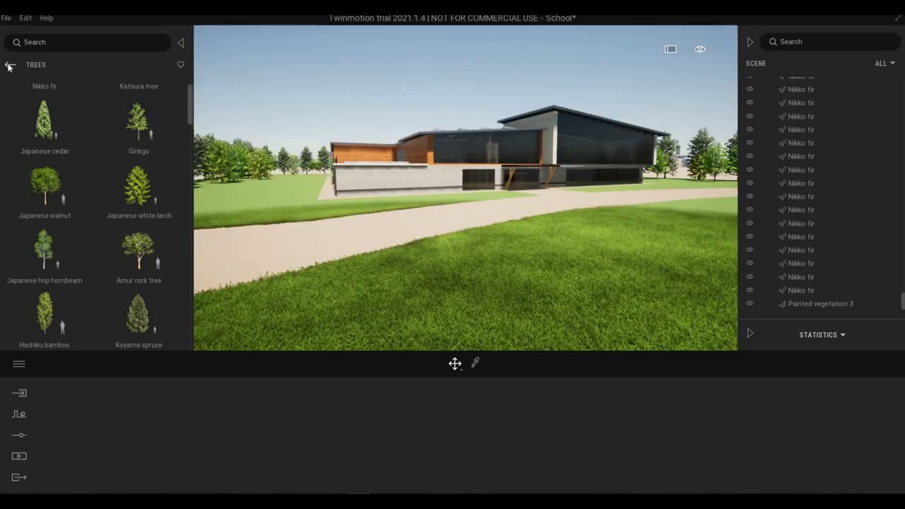
{"action": "left_click", "coordinate": [6, 19]}
{"action": "left_click", "coordinate": [10, 94]}
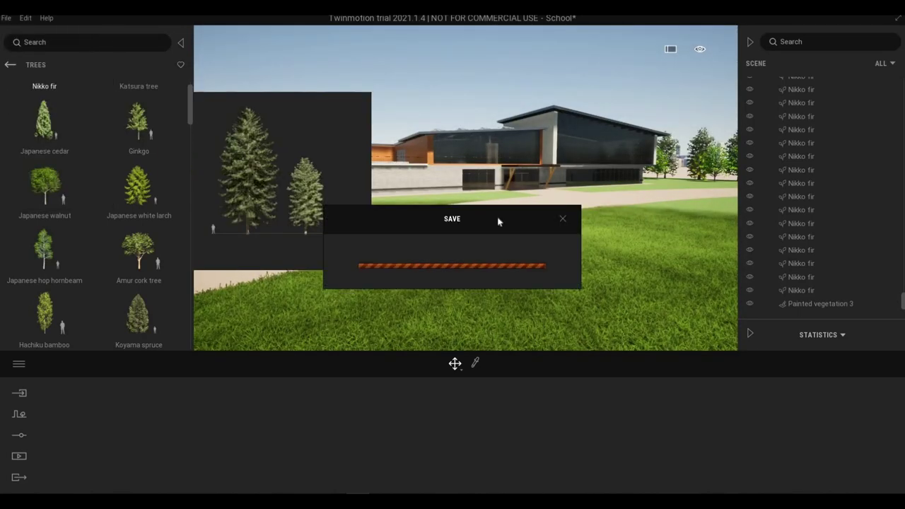
Step: Approach the brick wall at the school's front and open the Bushes category of the vegetation library
{"action": "right_click_drag", "start_coordinate": [543, 256], "coordinate": [474, 253]}
{"action": "key", "text": "s"}
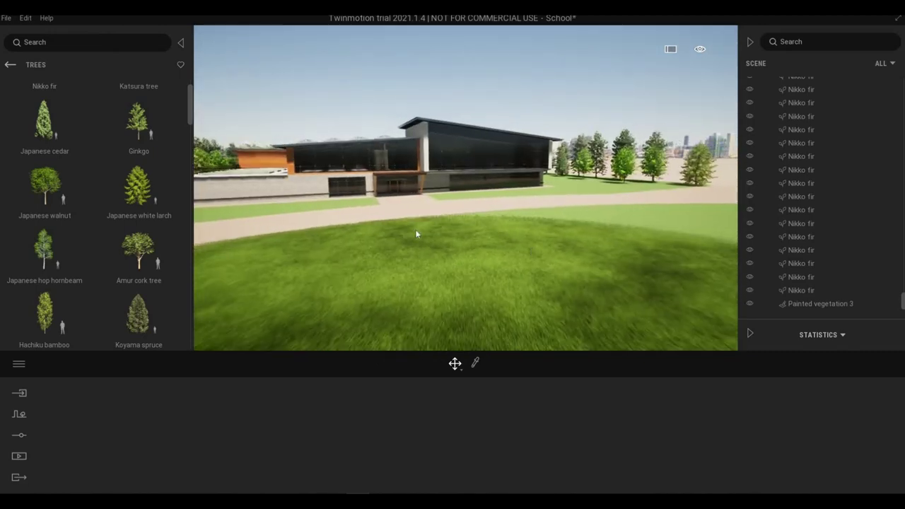
{"action": "key", "text": "a"}
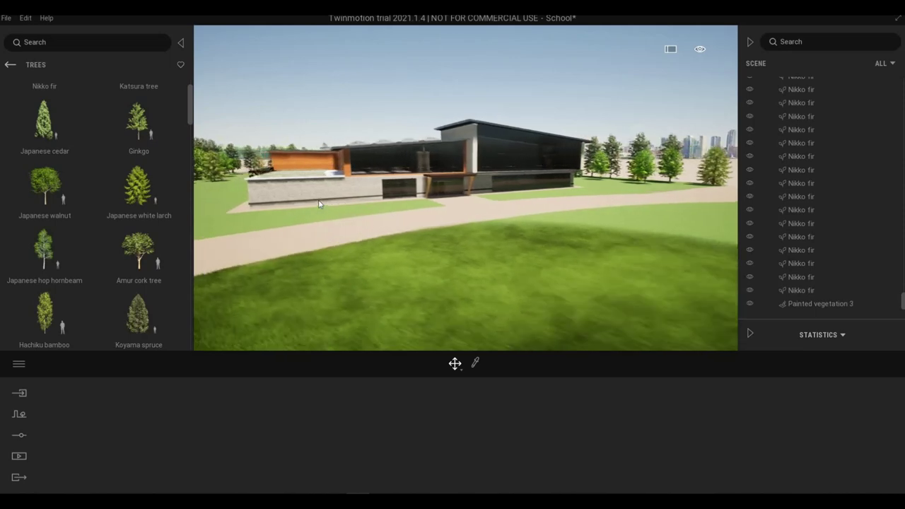
{"action": "key", "text": "w"}
{"action": "key", "text": "a"}
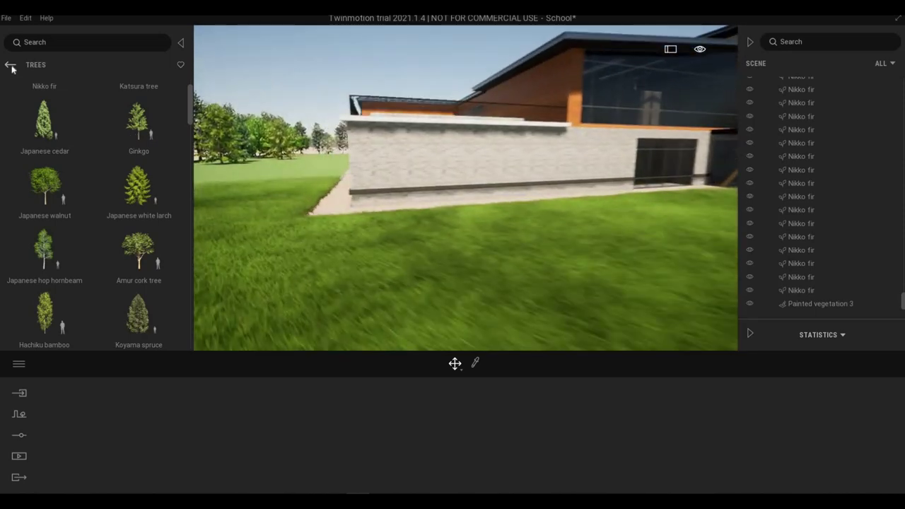
{"action": "left_click", "coordinate": [11, 65]}
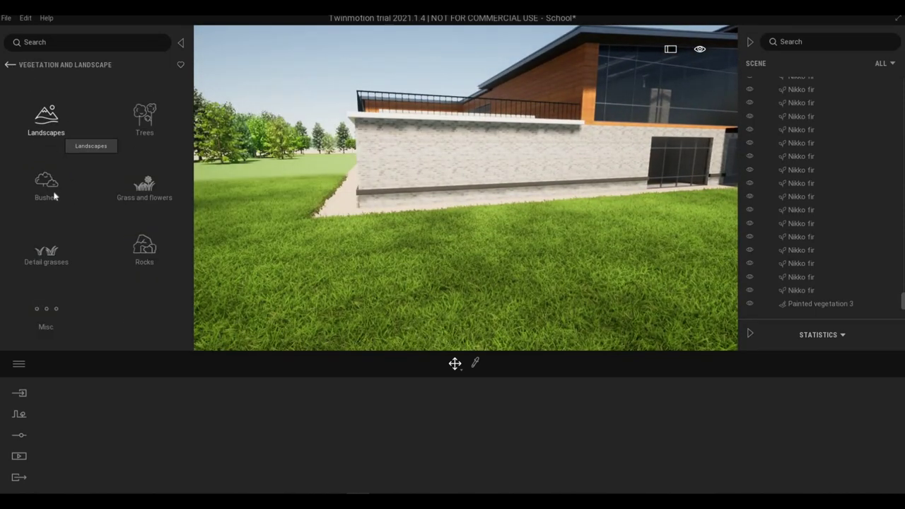
{"action": "left_click", "coordinate": [90, 197]}
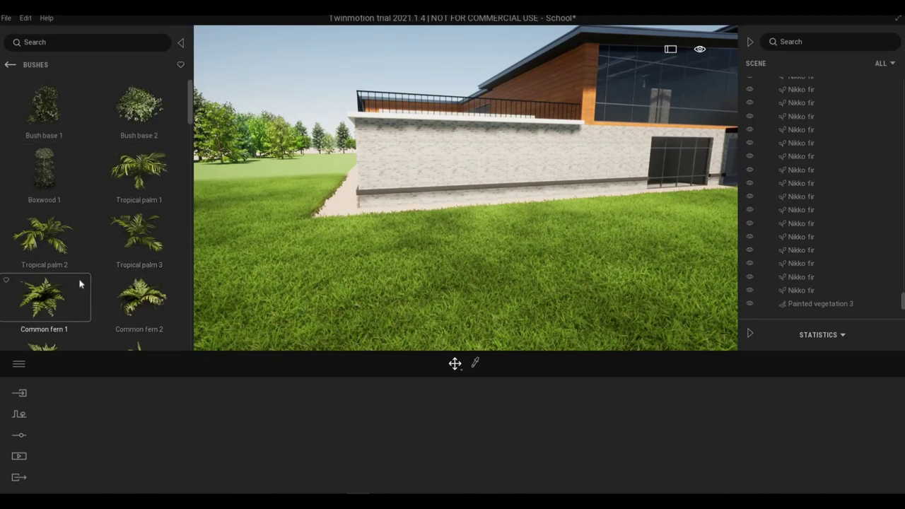
Step: Try Leatherleaf fern 1 on the grass in front of the brick wall
{"action": "scroll", "coordinate": [81, 282], "scroll_direction": "down", "scroll_amount": 5}
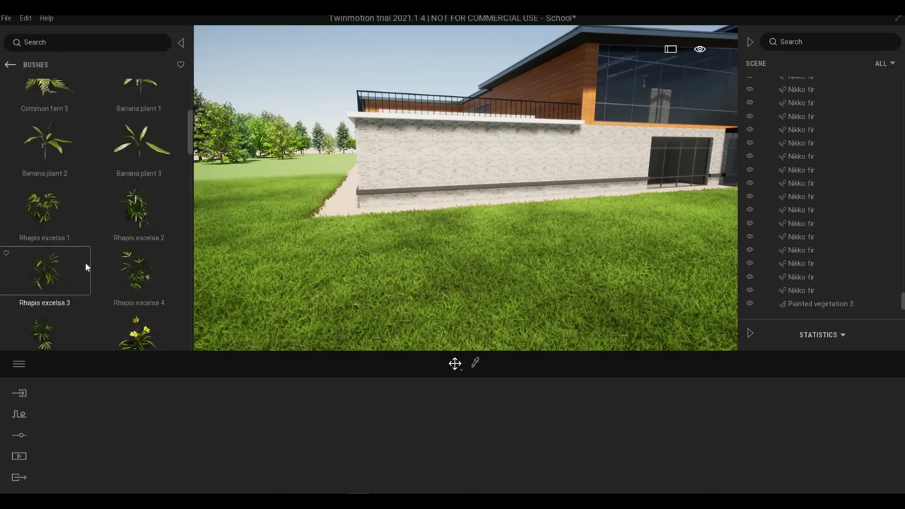
{"action": "scroll", "coordinate": [85, 266], "scroll_direction": "down", "scroll_amount": 3}
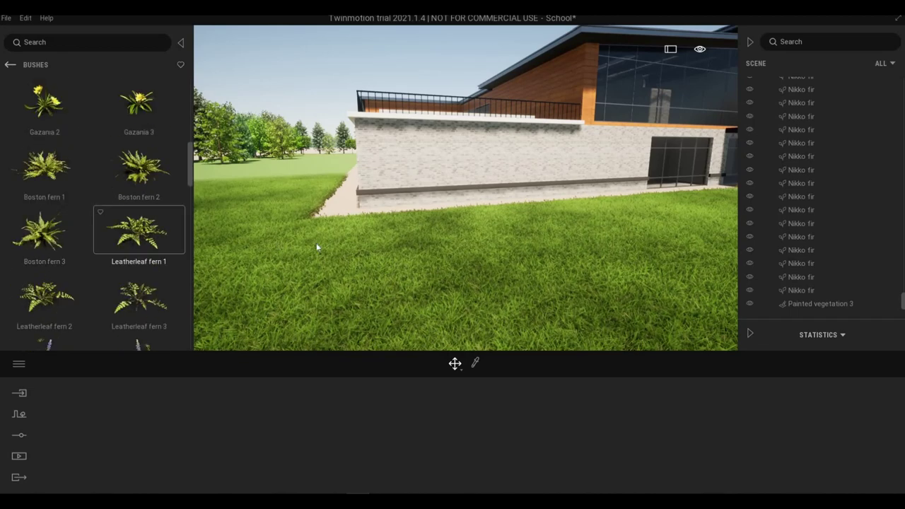
{"action": "left_click_drag", "start_coordinate": [316, 243], "coordinate": [322, 236]}
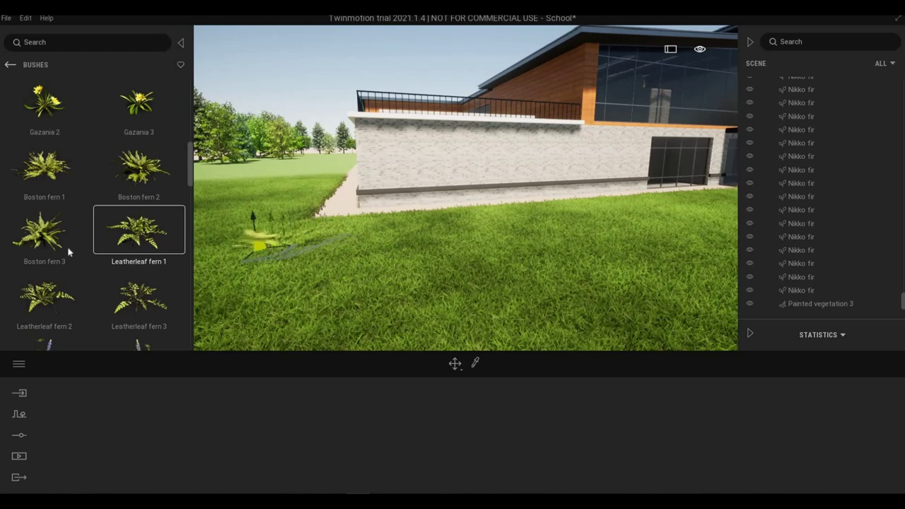
Step: Place a row of Agave 1 plants on the grass along the brick wall, starting at its outer corner
{"action": "scroll", "coordinate": [132, 265], "scroll_direction": "down", "scroll_amount": 4}
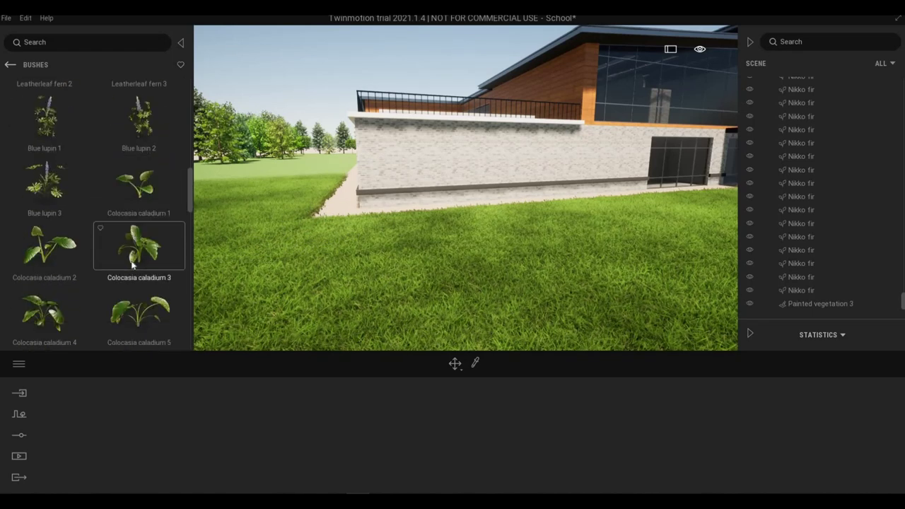
{"action": "scroll", "coordinate": [132, 264], "scroll_direction": "down", "scroll_amount": 8}
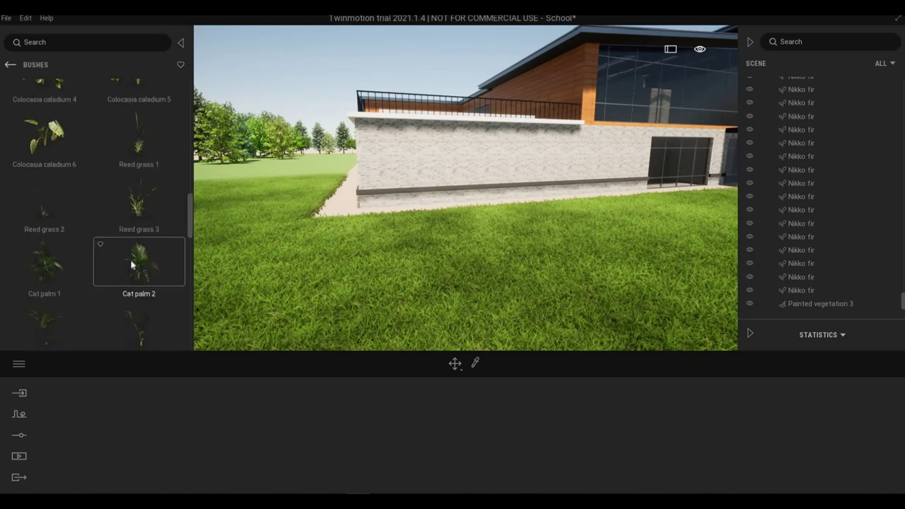
{"action": "scroll", "coordinate": [132, 261], "scroll_direction": "down", "scroll_amount": 4}
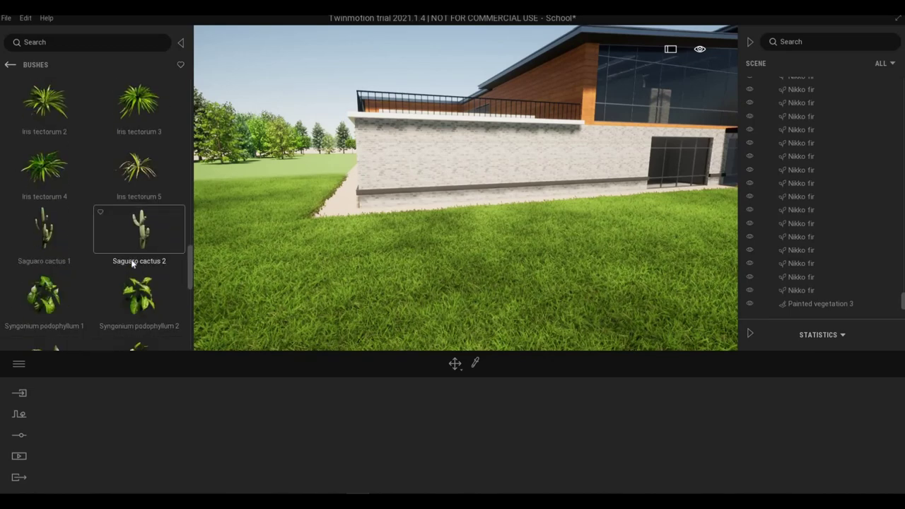
{"action": "scroll", "coordinate": [106, 244], "scroll_direction": "down", "scroll_amount": 1}
{"action": "scroll", "coordinate": [113, 268], "scroll_direction": "down", "scroll_amount": 5}
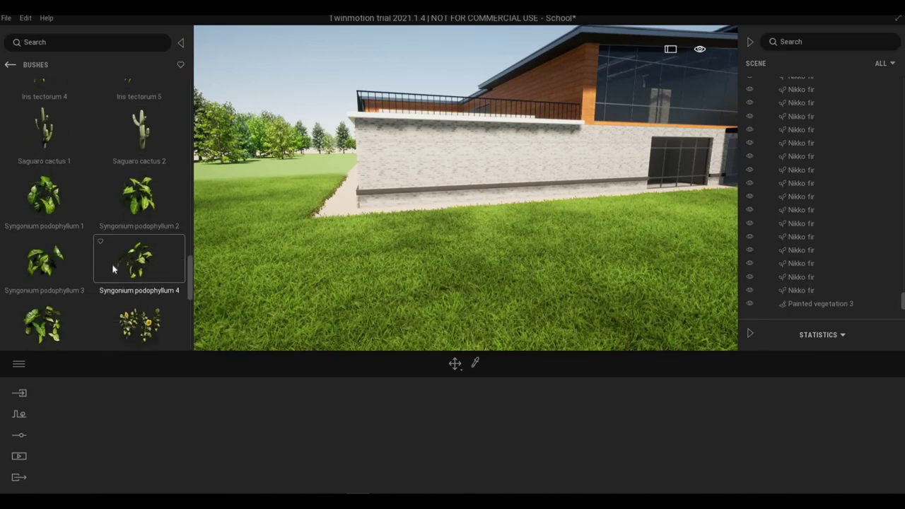
{"action": "scroll", "coordinate": [113, 269], "scroll_direction": "down", "scroll_amount": 3}
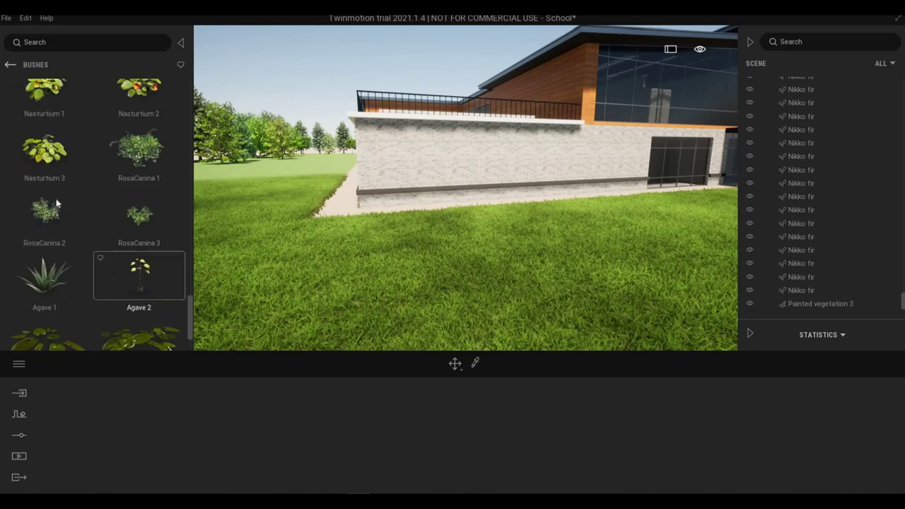
{"action": "left_click_drag", "start_coordinate": [347, 234], "coordinate": [335, 233]}
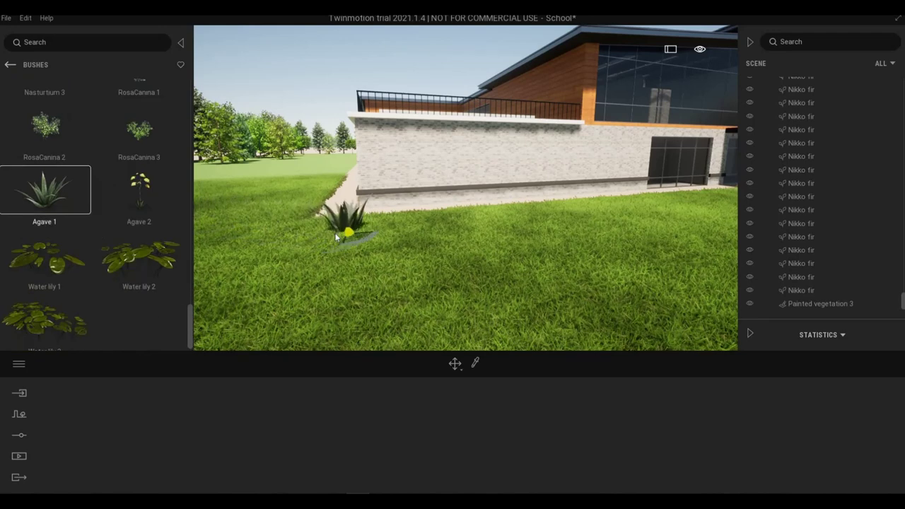
{"action": "left_click", "coordinate": [330, 235]}
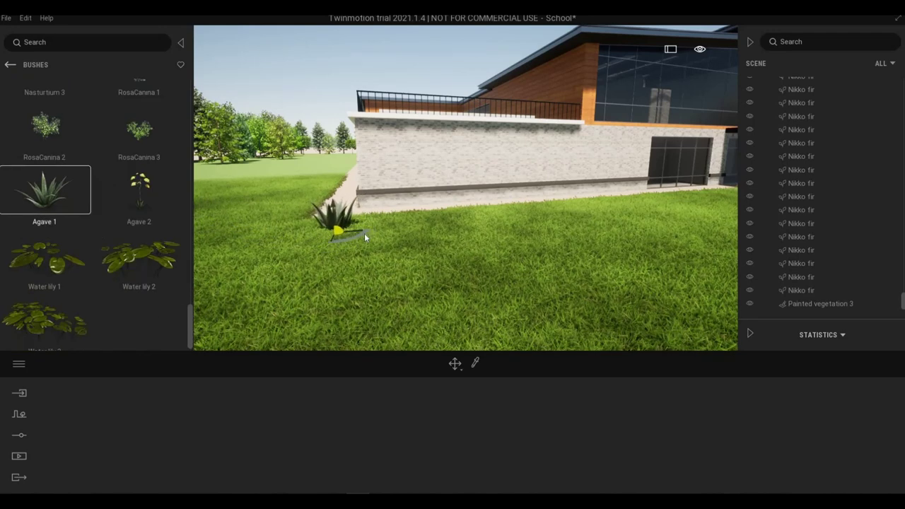
{"action": "left_click", "coordinate": [421, 222]}
{"action": "left_click", "coordinate": [462, 218]}
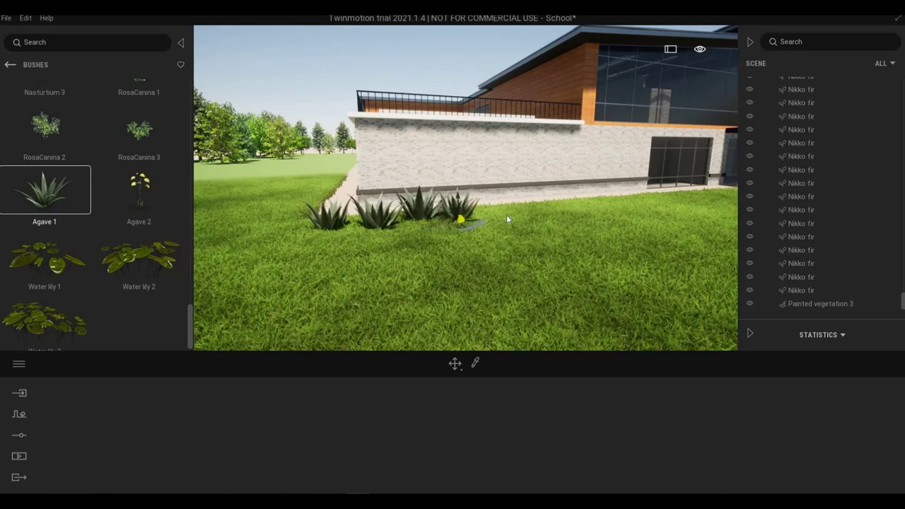
{"action": "left_click", "coordinate": [503, 215]}
Step: Extend the row of Agave 1 plants on the grass further along the brick wall towards the entrance
{"action": "middle_click_drag", "start_coordinate": [554, 223], "coordinate": [285, 215]}
{"action": "left_click", "coordinate": [285, 215]}
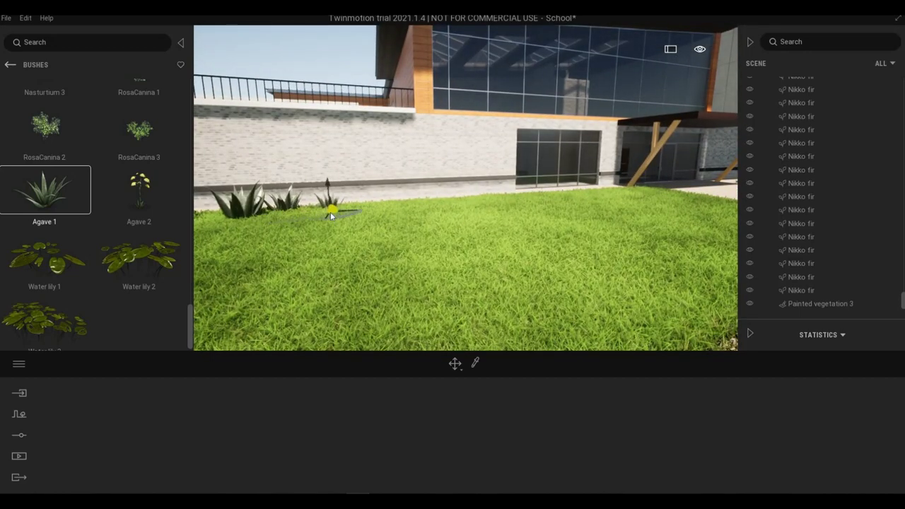
{"action": "left_click", "coordinate": [331, 212]}
Step: Continue the Agave 1 row along the lawn edge past the ground-floor window up to the entrance canopy
{"action": "middle_click_drag", "start_coordinate": [363, 319], "coordinate": [416, 310]}
{"action": "scroll", "coordinate": [416, 311], "scroll_direction": "down", "scroll_amount": 5}
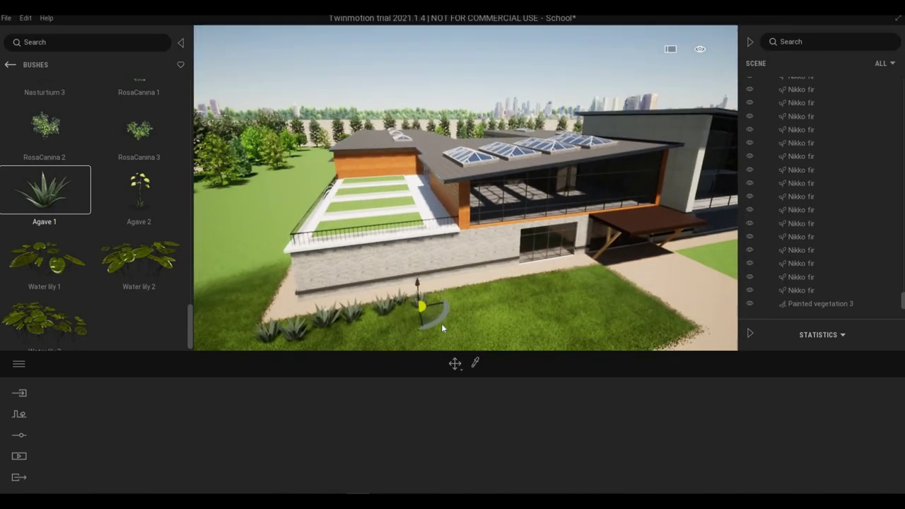
{"action": "scroll", "coordinate": [442, 328], "scroll_direction": "up", "scroll_amount": 5}
{"action": "scroll", "coordinate": [443, 329], "scroll_direction": "down", "scroll_amount": 3}
{"action": "right_click_drag", "start_coordinate": [443, 328], "coordinate": [414, 341]}
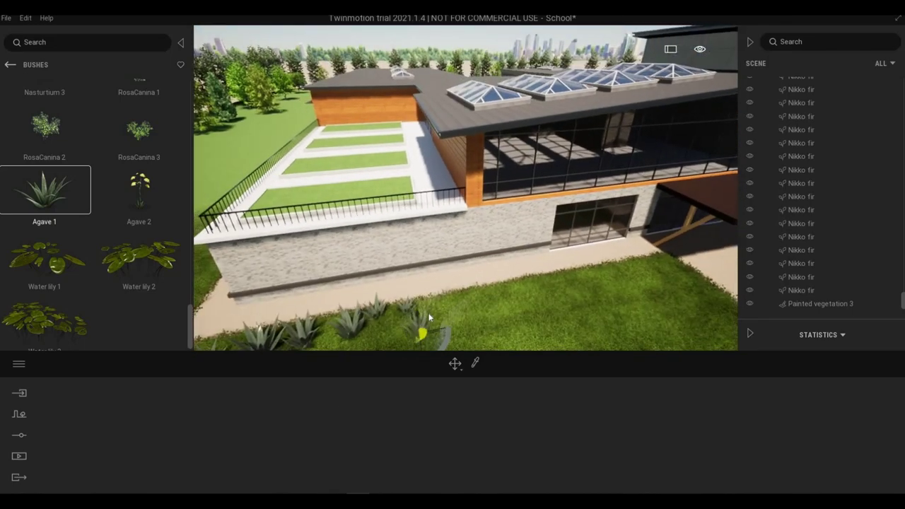
{"action": "left_click", "coordinate": [428, 316]}
{"action": "left_click", "coordinate": [452, 307]}
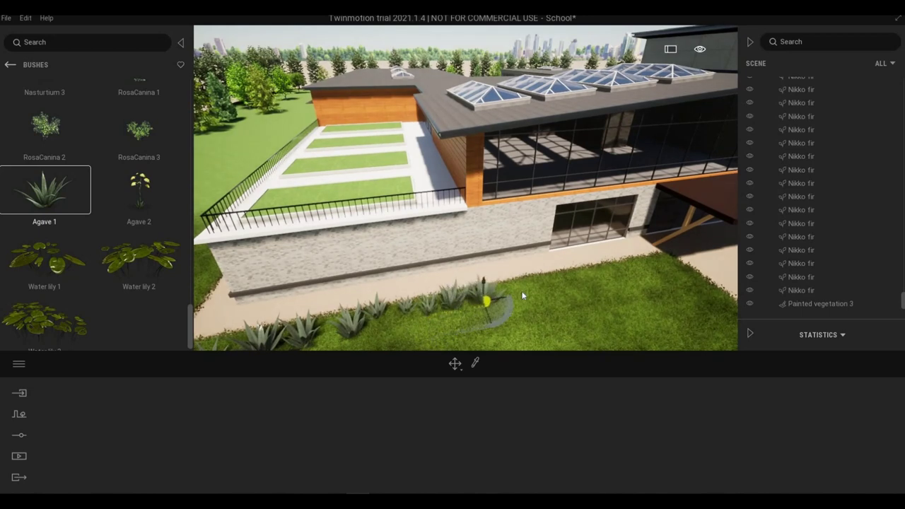
{"action": "left_click_drag", "start_coordinate": [548, 290], "coordinate": [625, 272]}
{"action": "left_click", "coordinate": [624, 269]}
{"action": "left_click", "coordinate": [657, 261]}
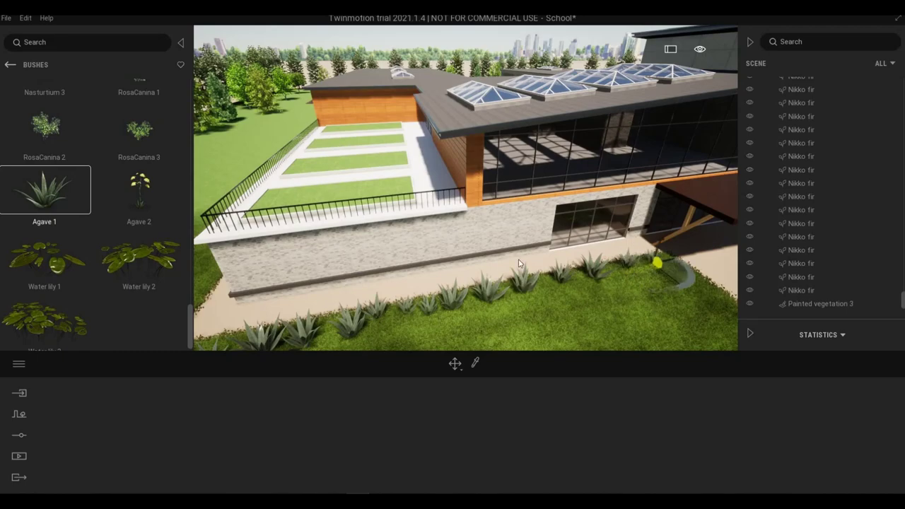
Step: Stop placing Agave 1 and plant the first RosaCanina 3 bushes at the outer back corner of the nearest roof-terrace bed
{"action": "middle_click_drag", "start_coordinate": [369, 255], "coordinate": [446, 289]}
{"action": "scroll", "coordinate": [446, 289], "scroll_direction": "up", "scroll_amount": 4}
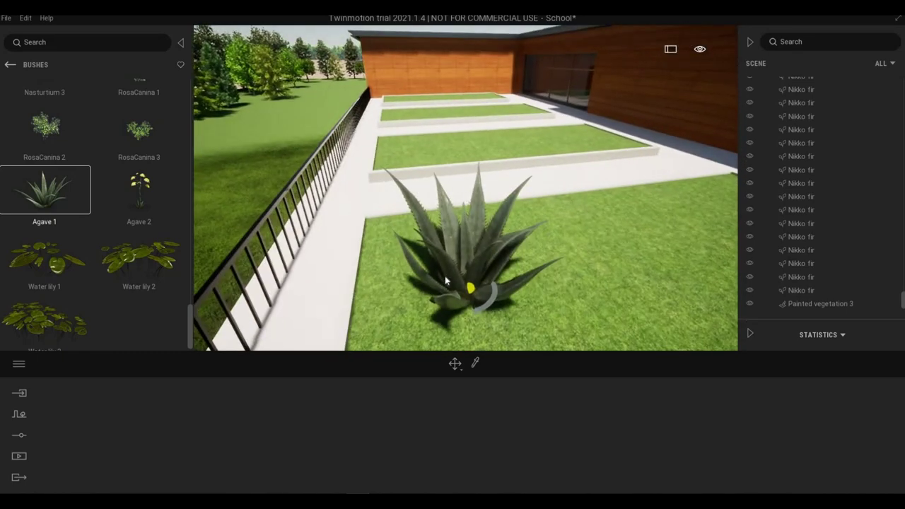
{"action": "key", "text": "Escape"}
{"action": "left_click", "coordinate": [454, 269]}
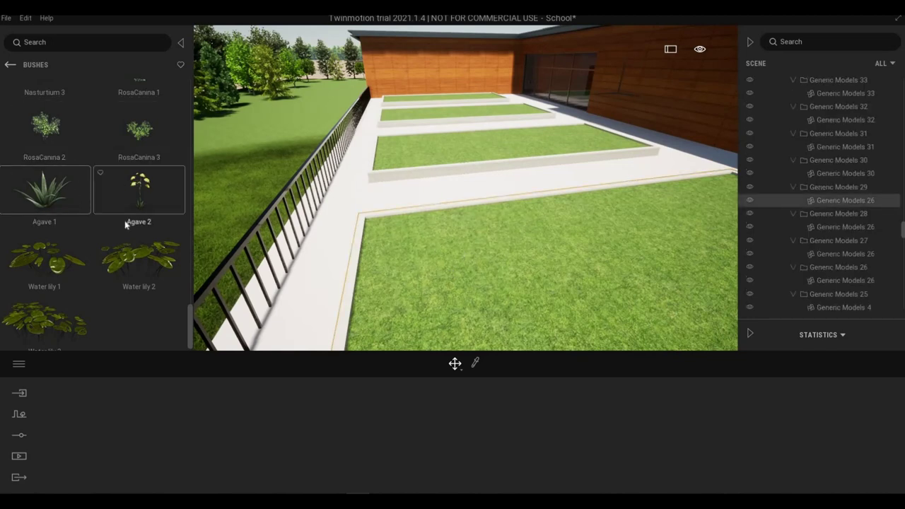
{"action": "left_click", "coordinate": [139, 189]}
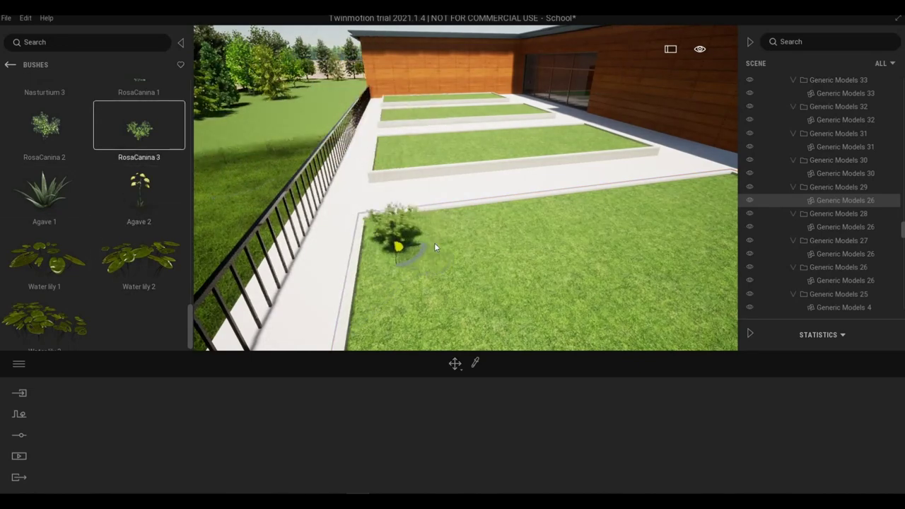
{"action": "left_click", "coordinate": [517, 231]}
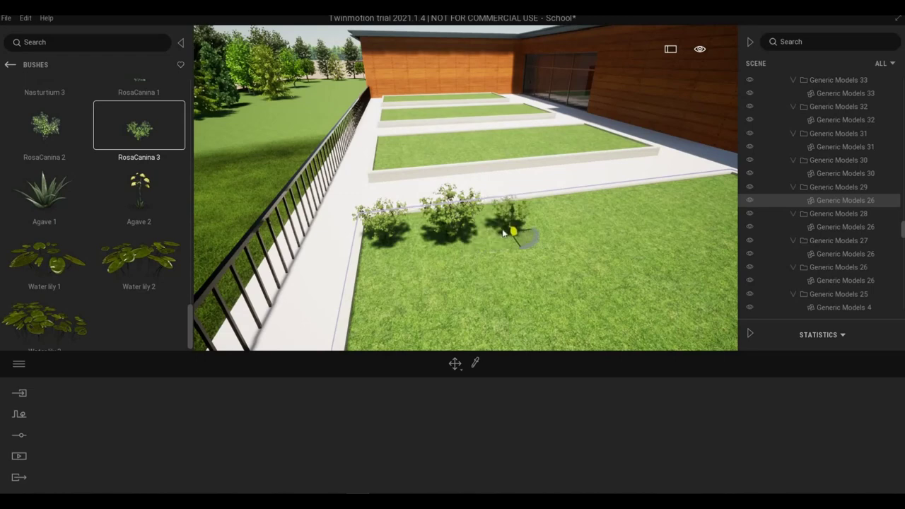
Step: Continue planting RosaCanina 3 along the bed's back edge and around its end nearest the timber wall
{"action": "middle_click_drag", "start_coordinate": [521, 229], "coordinate": [258, 221]}
{"action": "middle_click_drag", "start_coordinate": [314, 227], "coordinate": [347, 228]}
{"action": "left_click", "coordinate": [264, 221]}
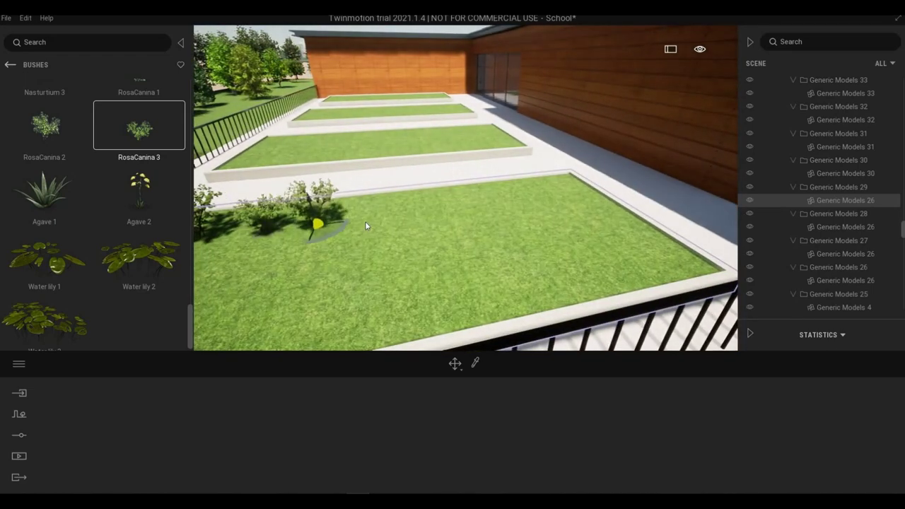
{"action": "left_click", "coordinate": [316, 221]}
{"action": "left_click", "coordinate": [364, 219]}
{"action": "mouse_move", "coordinate": [414, 210]}
{"action": "left_mouse_down"}
{"action": "mouse_move", "coordinate": [532, 191]}
{"action": "mouse_move", "coordinate": [558, 199]}
{"action": "mouse_move", "coordinate": [503, 204]}
{"action": "mouse_move", "coordinate": [565, 202]}
{"action": "mouse_move", "coordinate": [593, 233]}
{"action": "left_mouse_up"}
{"action": "left_click", "coordinate": [607, 239]}
{"action": "left_click", "coordinate": [639, 252]}
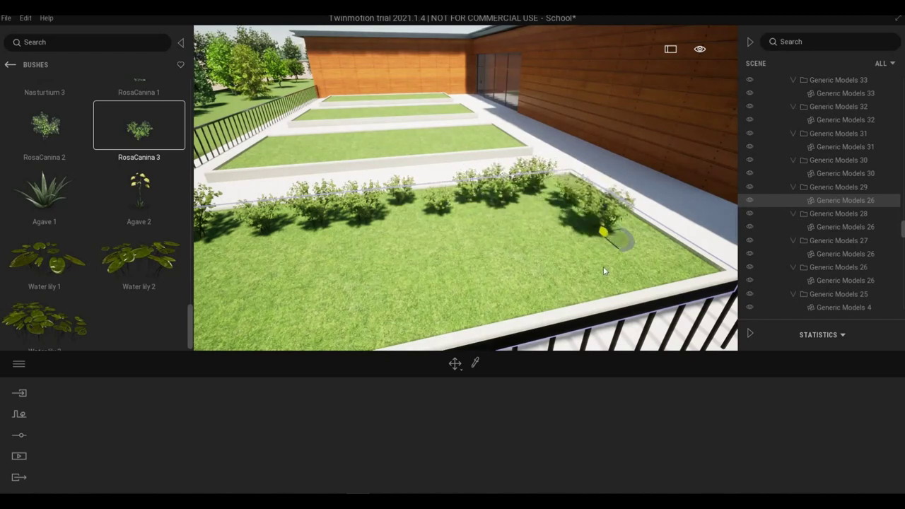
{"action": "left_click", "coordinate": [601, 271]}
Step: Plant RosaCanina 3 bushes down the bed's outer end and along its front edge beside the railing
{"action": "key", "text": "a"}
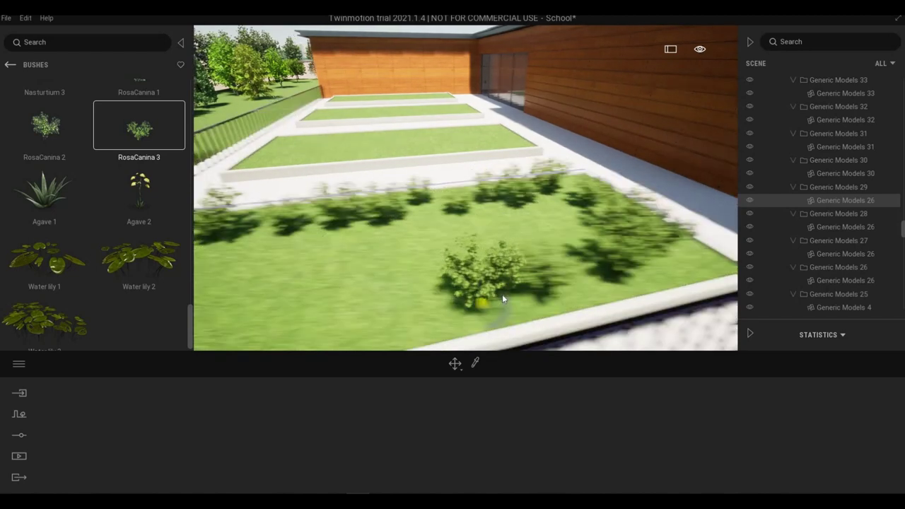
{"action": "key", "text": "s"}
{"action": "key", "text": "d"}
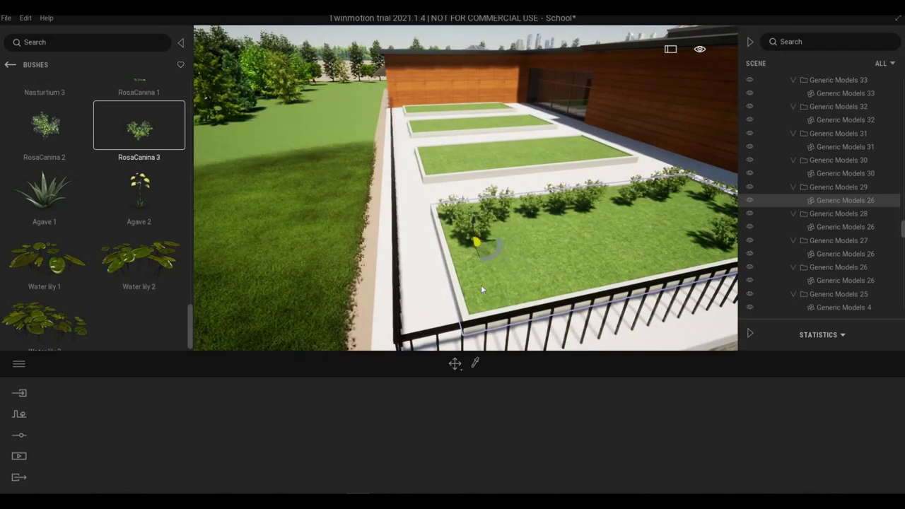
{"action": "left_click", "coordinate": [484, 287]}
{"action": "left_click_drag", "start_coordinate": [517, 285], "coordinate": [636, 276]}
{"action": "left_click", "coordinate": [654, 266]}
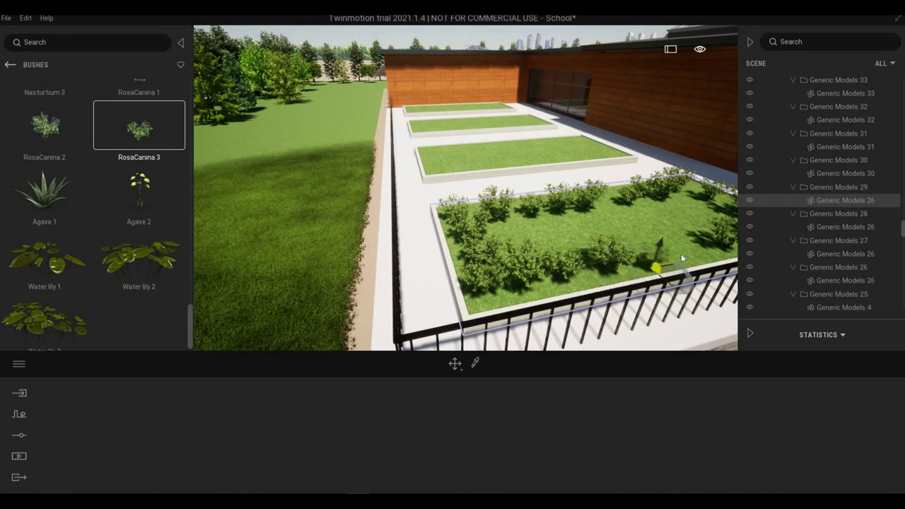
Step: Fill the middle of the nearest terrace bed with more RosaCanina 3 bushes
{"action": "left_click", "coordinate": [533, 244]}
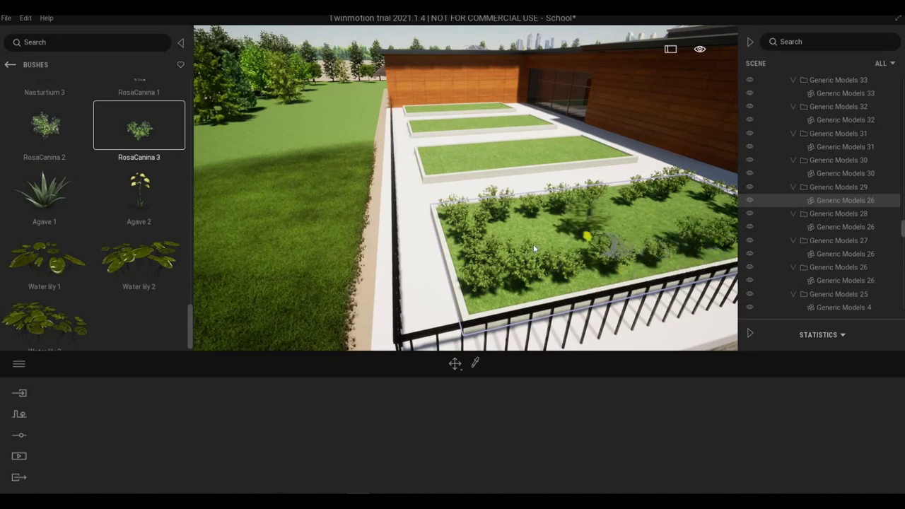
{"action": "left_click", "coordinate": [573, 239]}
{"action": "left_click", "coordinate": [640, 226]}
{"action": "left_click", "coordinate": [668, 213]}
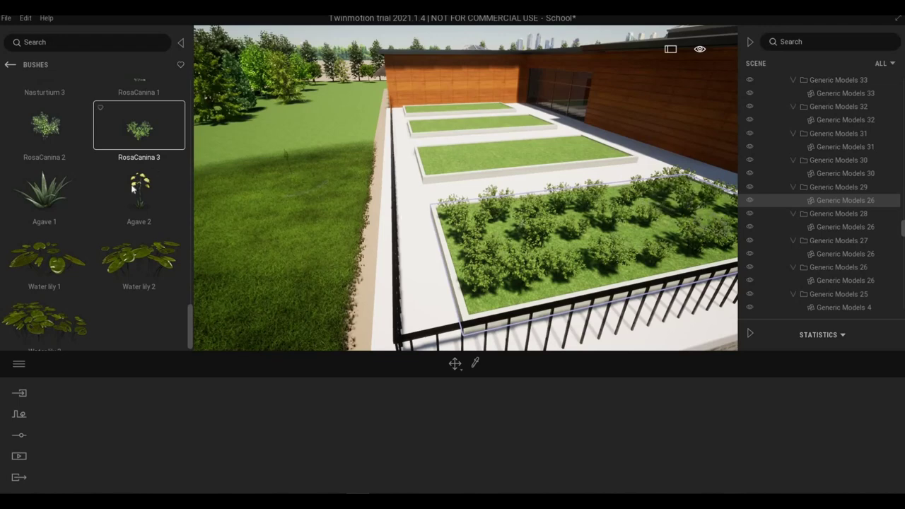
Step: Plant a column of Nasturtium 3 along the railing-side end of the second terrace bed
{"action": "scroll", "coordinate": [113, 189], "scroll_direction": "up", "scroll_amount": 3}
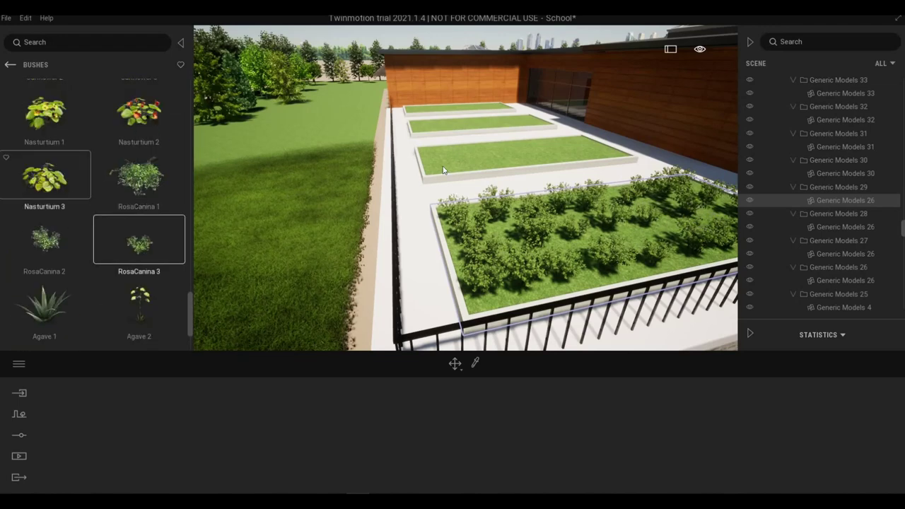
{"action": "scroll", "coordinate": [435, 176], "scroll_direction": "up", "scroll_amount": 5}
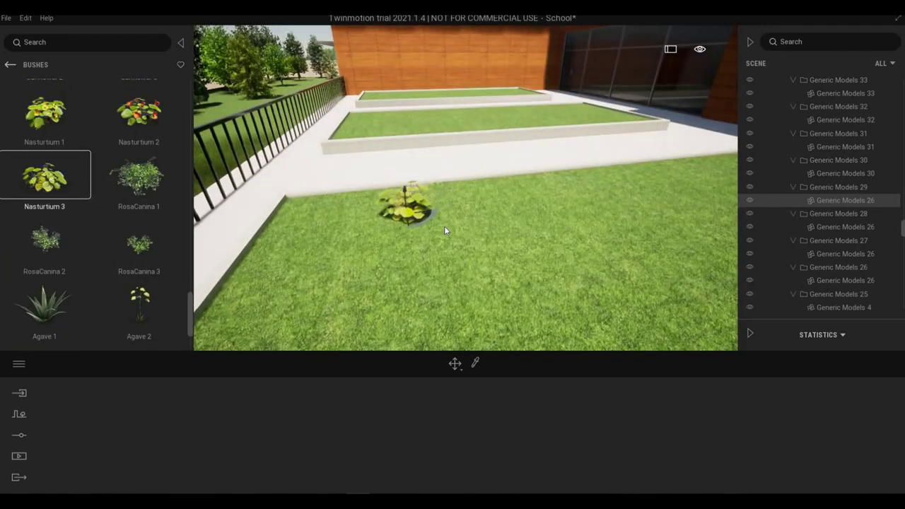
{"action": "middle_click_drag", "start_coordinate": [444, 230], "coordinate": [413, 217]}
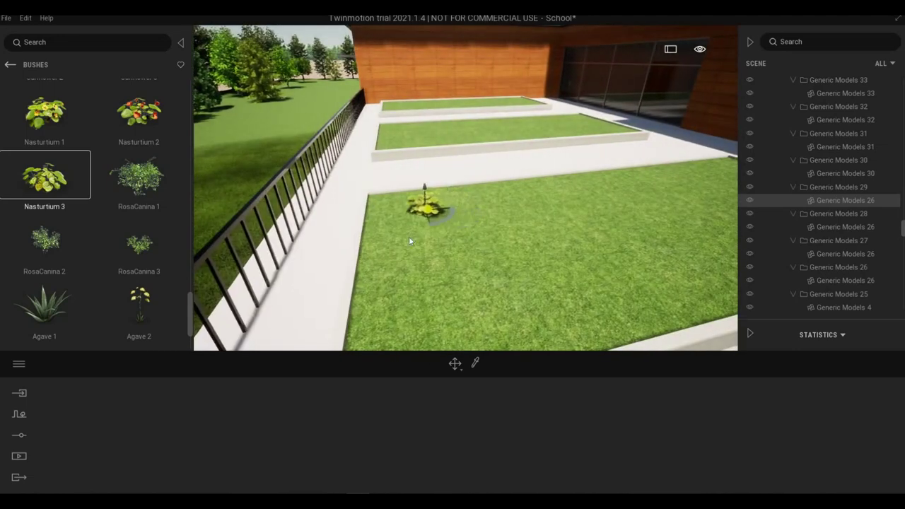
{"action": "left_click", "coordinate": [412, 213]}
{"action": "left_click", "coordinate": [408, 236]}
{"action": "left_click", "coordinate": [403, 278]}
{"action": "left_click", "coordinate": [400, 306]}
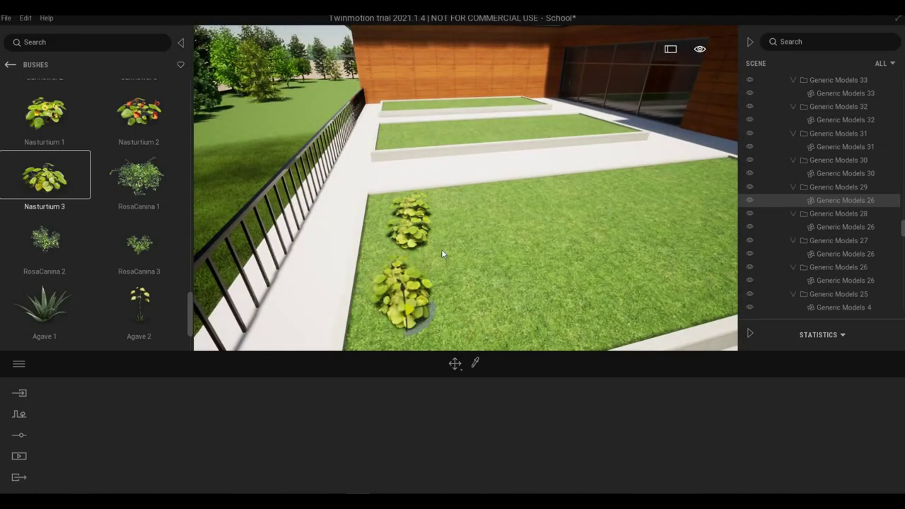
Step: Add further columns of Nasturtium 3 to fill the outer half of the second terrace bed
{"action": "left_click", "coordinate": [467, 305]}
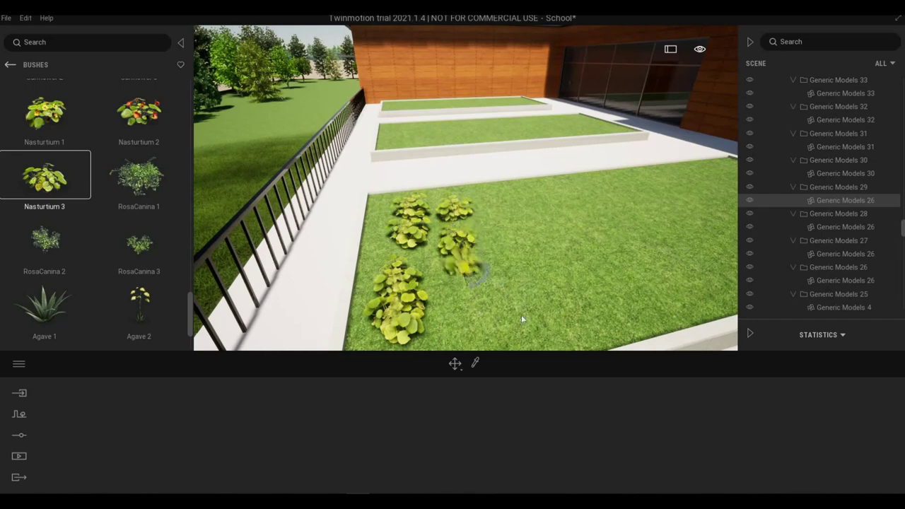
{"action": "left_click", "coordinate": [543, 309]}
{"action": "left_click", "coordinate": [516, 206]}
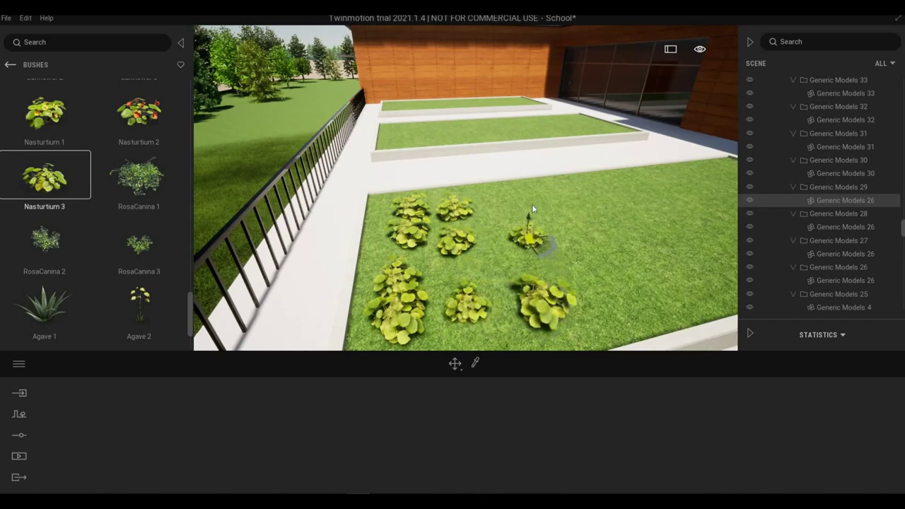
{"action": "middle_click_drag", "start_coordinate": [472, 201], "coordinate": [412, 194]}
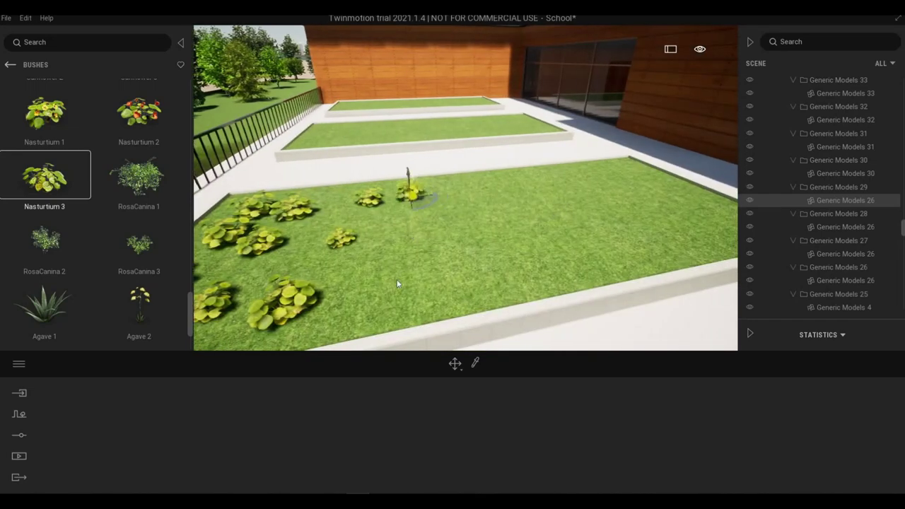
{"action": "left_click", "coordinate": [397, 283]}
Step: Switch to Nasturtium 2 and plant it in the middle of the second bed, next to the Nasturtium 3 plants
{"action": "left_click", "coordinate": [135, 112]}
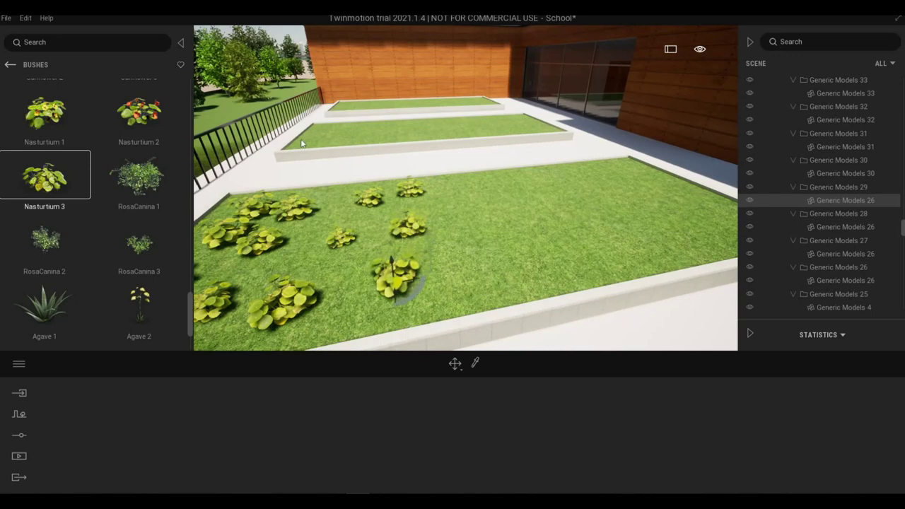
{"action": "left_click", "coordinate": [452, 193]}
{"action": "left_click", "coordinate": [454, 241]}
{"action": "left_click", "coordinate": [459, 269]}
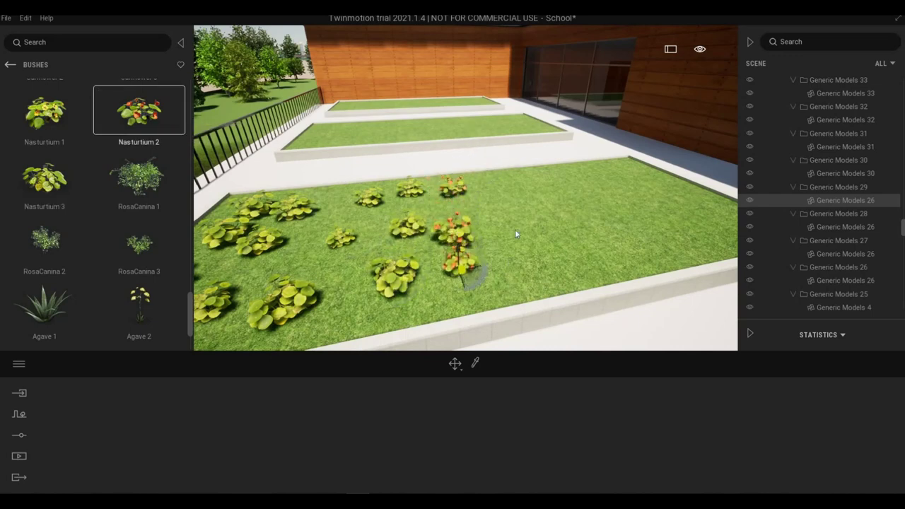
{"action": "left_click", "coordinate": [513, 243]}
{"action": "left_click", "coordinate": [502, 216]}
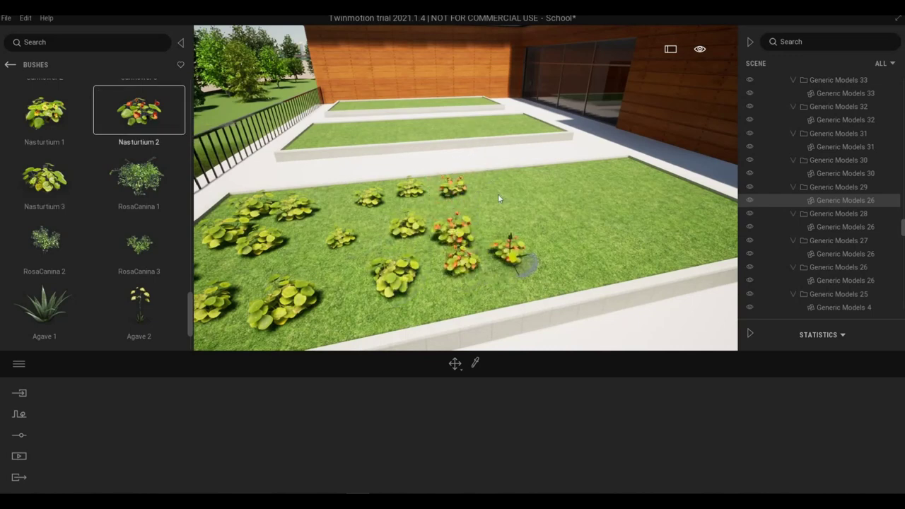
Step: Spread Nasturtium 2 along the edges and through the centre of the second bed's inner half
{"action": "left_click", "coordinate": [577, 173]}
{"action": "left_click", "coordinate": [612, 168]}
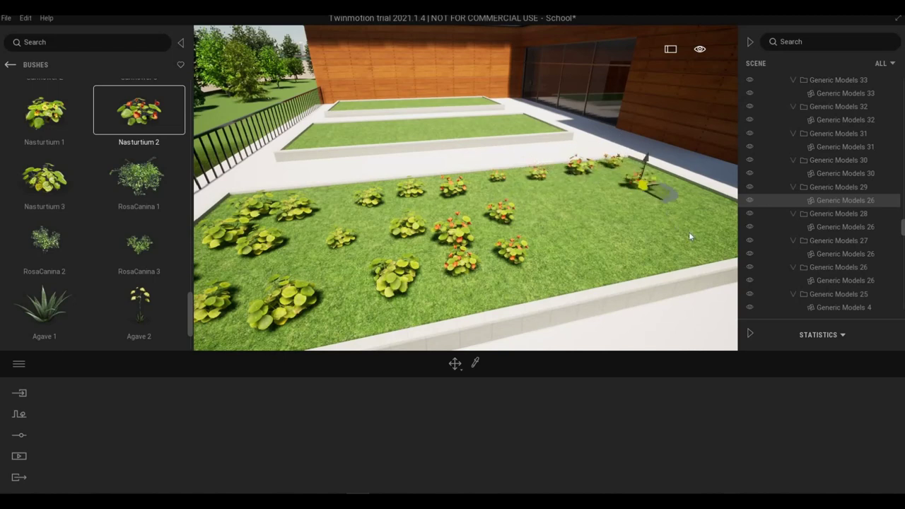
{"action": "left_click", "coordinate": [680, 247]}
{"action": "left_click", "coordinate": [597, 267]}
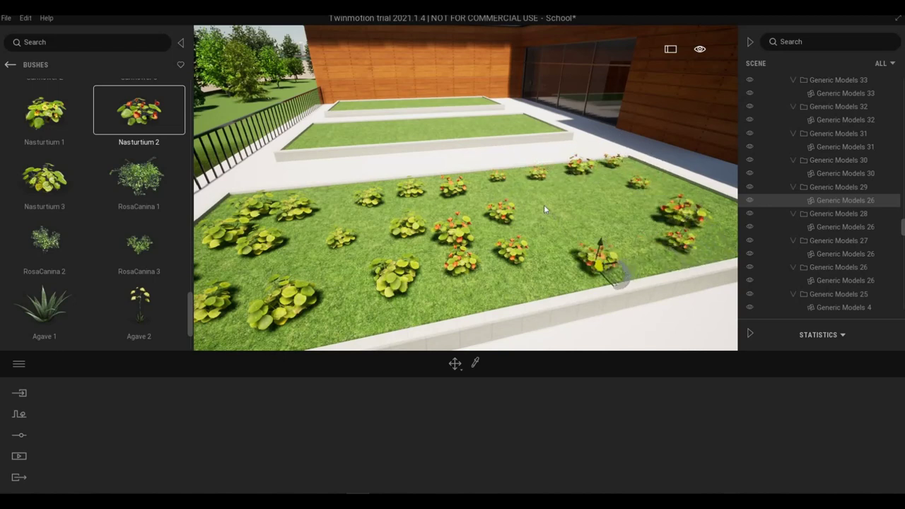
{"action": "left_click", "coordinate": [564, 204]}
{"action": "left_click", "coordinate": [616, 224]}
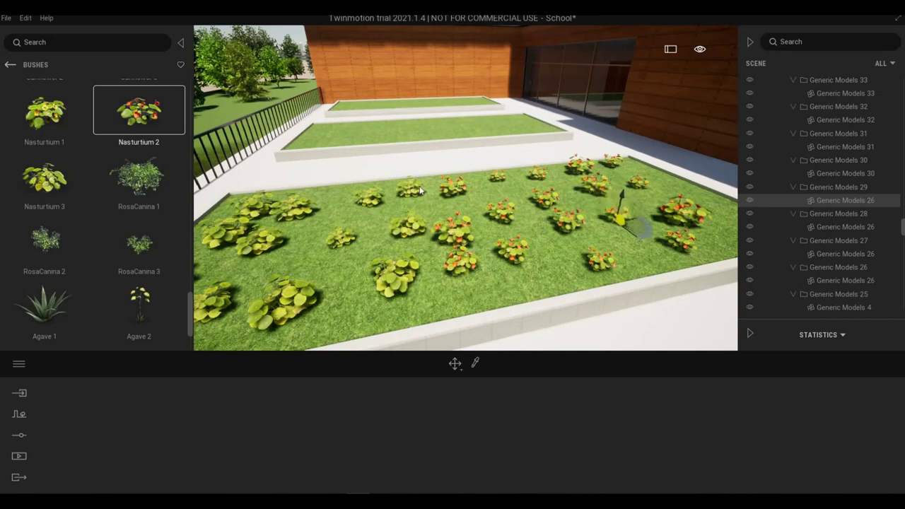
Step: Switch to Syngonium podophyllum 5 and plant it along the railing-side end of the third terrace bed
{"action": "key", "text": "a"}
{"action": "key", "text": "e"}
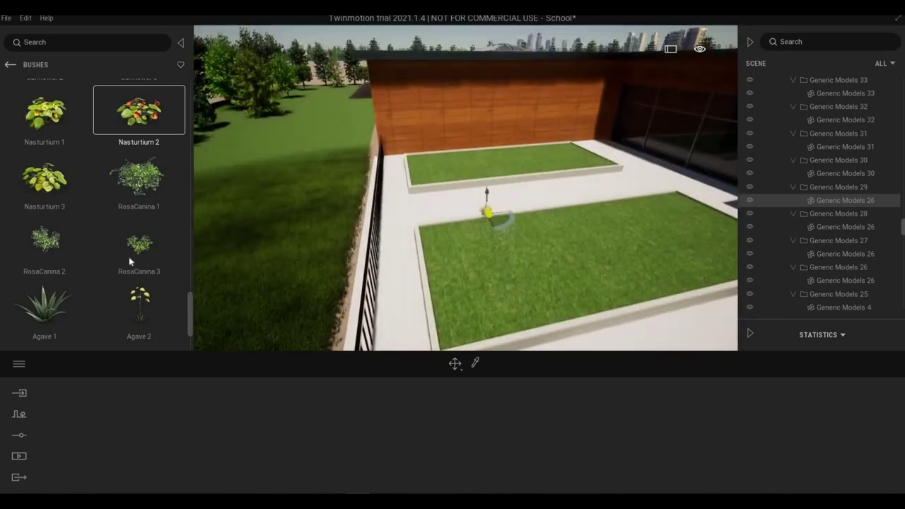
{"action": "scroll", "coordinate": [141, 186], "scroll_direction": "up", "scroll_amount": 3}
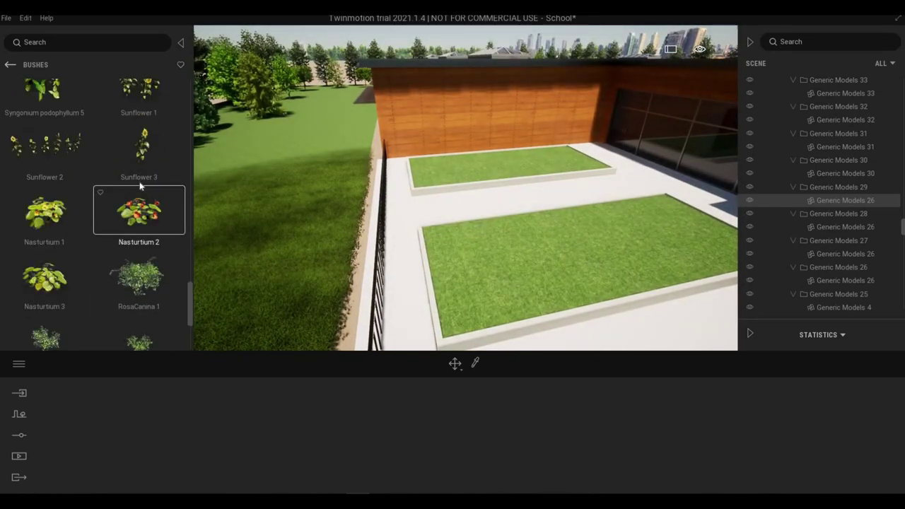
{"action": "left_click", "coordinate": [57, 145]}
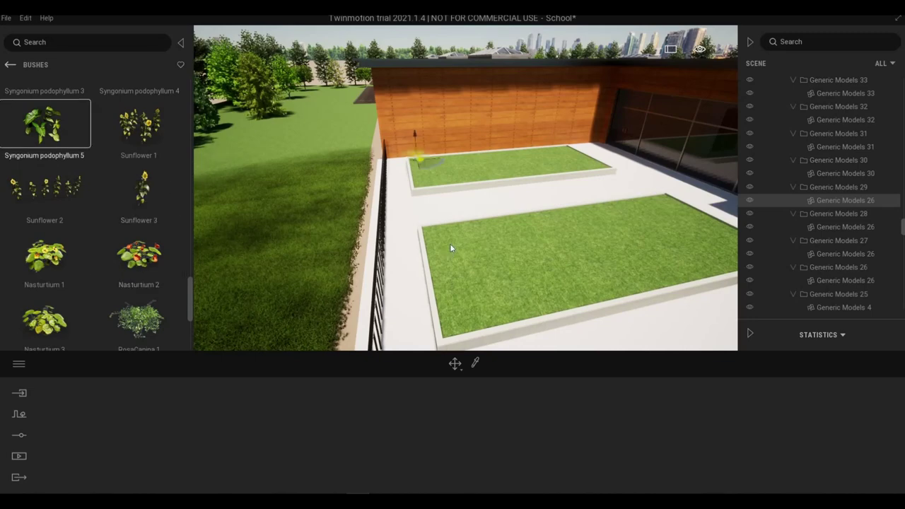
{"action": "scroll", "coordinate": [446, 275], "scroll_direction": "up", "scroll_amount": 3}
{"action": "scroll", "coordinate": [446, 272], "scroll_direction": "down", "scroll_amount": 4}
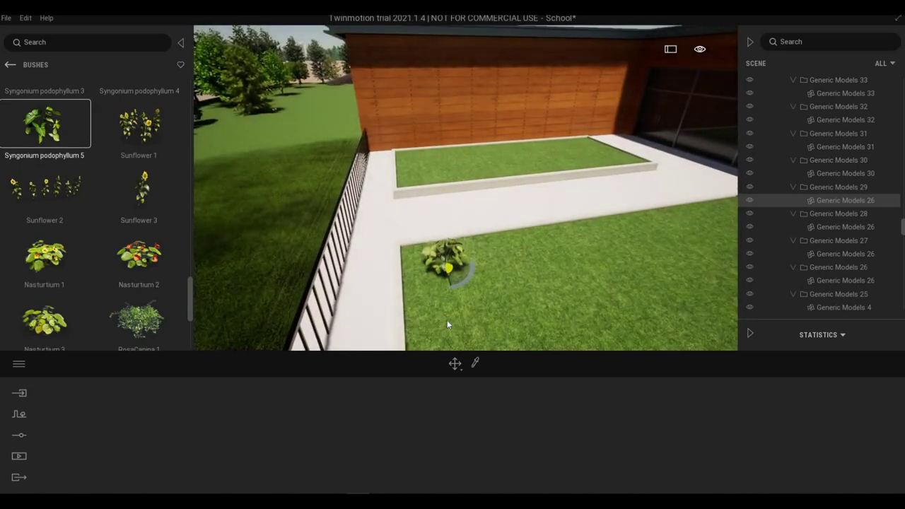
{"action": "left_click", "coordinate": [445, 287]}
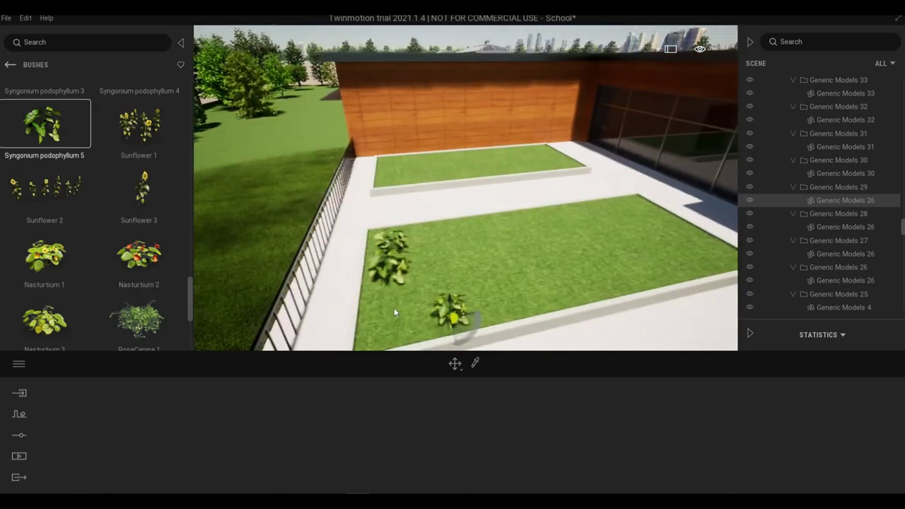
{"action": "left_click", "coordinate": [394, 307]}
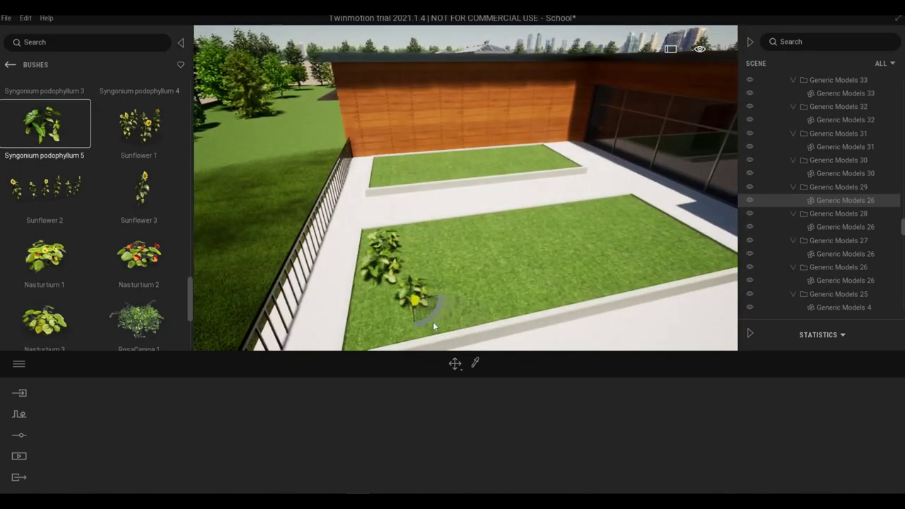
Step: Spread more Syngonium podophyllum 5 plants across the outer half and middle of the third terrace bed
{"action": "left_click", "coordinate": [418, 261]}
{"action": "left_click", "coordinate": [445, 233]}
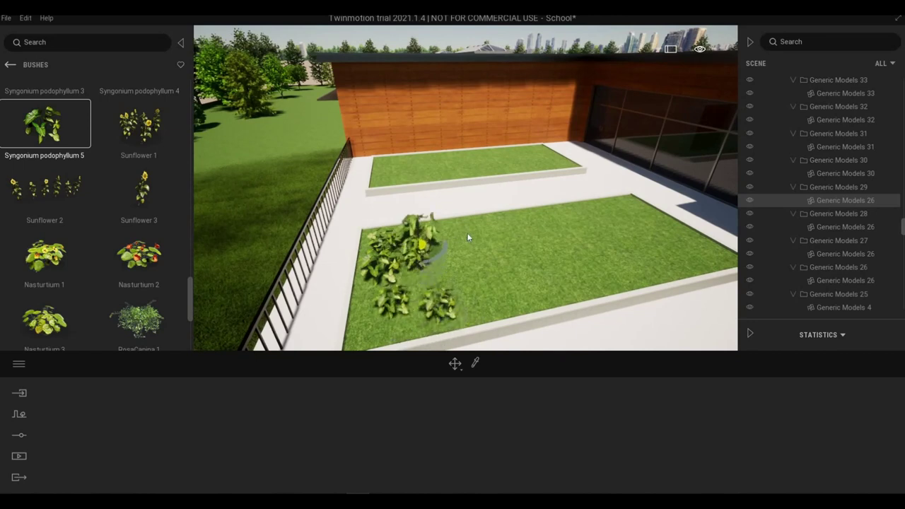
{"action": "left_click", "coordinate": [481, 235]}
{"action": "left_click", "coordinate": [465, 266]}
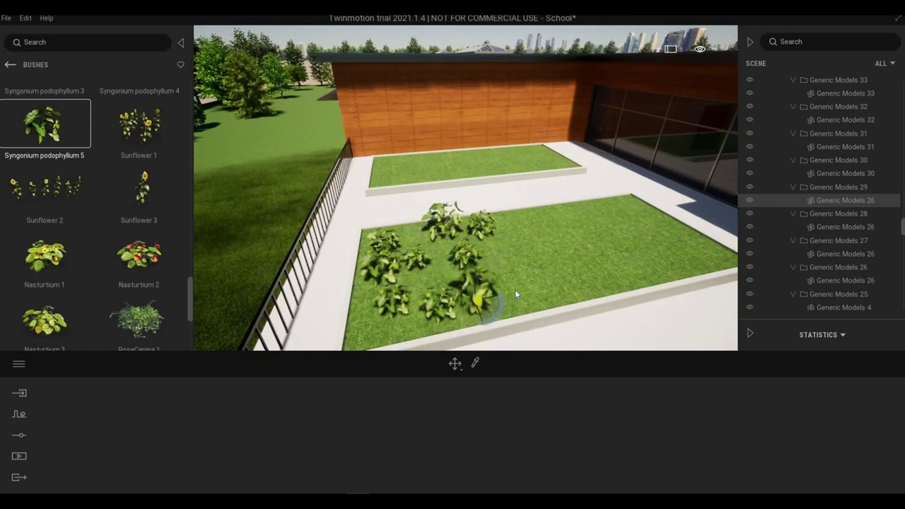
{"action": "left_click", "coordinate": [482, 306]}
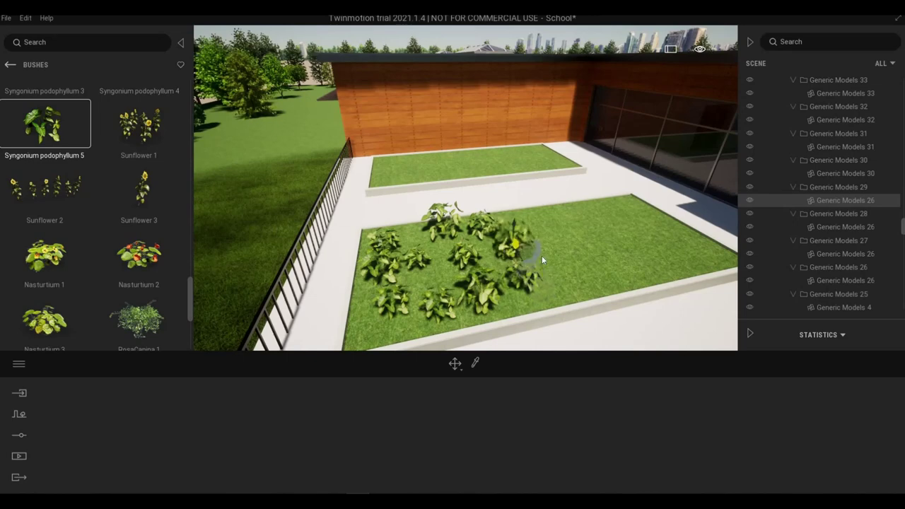
{"action": "left_click", "coordinate": [550, 278]}
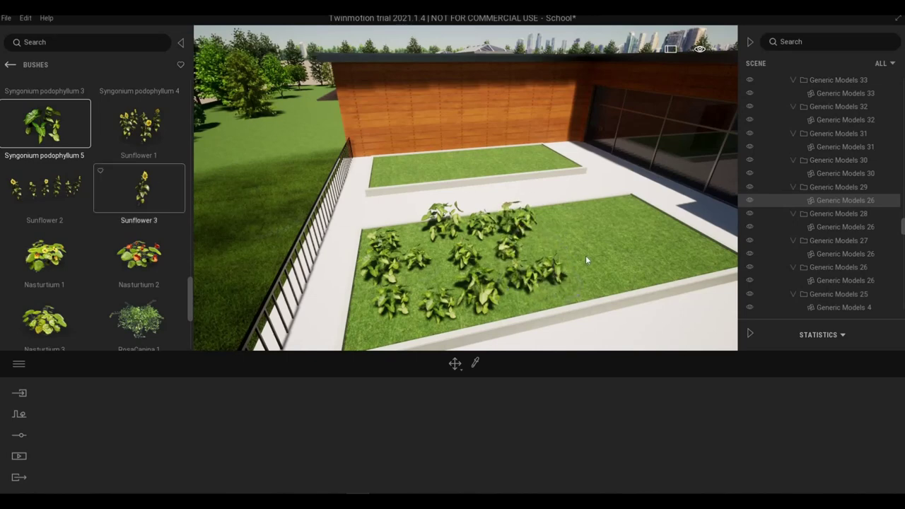
Step: Fill the inner half of the third bed, towards the glazed wall, with Syngonium podophyllum 5
{"action": "scroll", "coordinate": [591, 258], "scroll_direction": "up", "scroll_amount": 5}
{"action": "scroll", "coordinate": [603, 257], "scroll_direction": "down", "scroll_amount": 5}
{"action": "right_click_drag", "start_coordinate": [601, 256], "coordinate": [534, 247]}
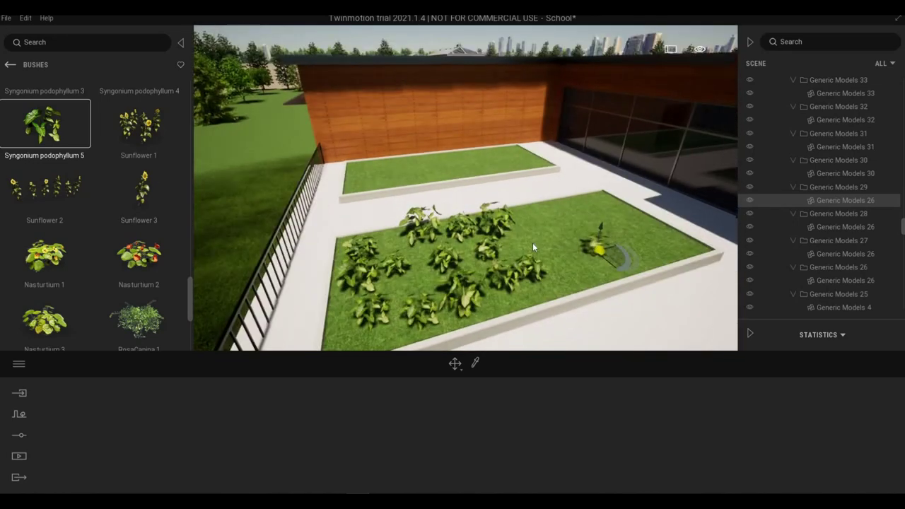
{"action": "left_click", "coordinate": [571, 268]}
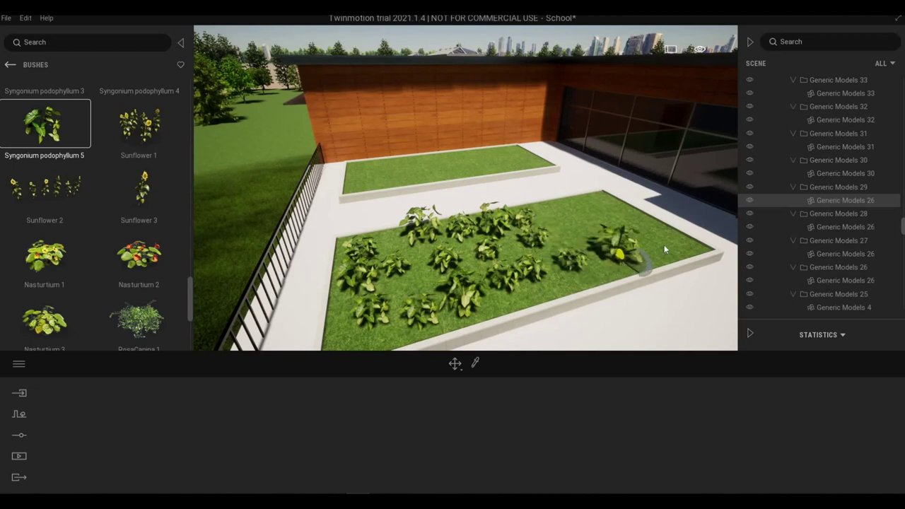
{"action": "left_click", "coordinate": [623, 215]}
{"action": "left_click", "coordinate": [595, 205]}
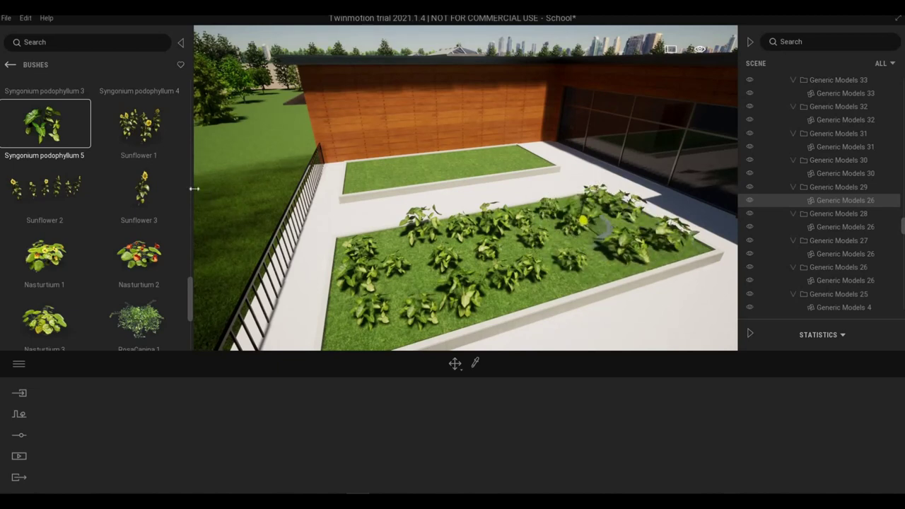
Step: Switch to Iris tectorum 2 and plant it across the railing-side part of the fourth terrace bed
{"action": "scroll", "coordinate": [108, 178], "scroll_direction": "up", "scroll_amount": 1}
{"action": "scroll", "coordinate": [108, 179], "scroll_direction": "up", "scroll_amount": 5}
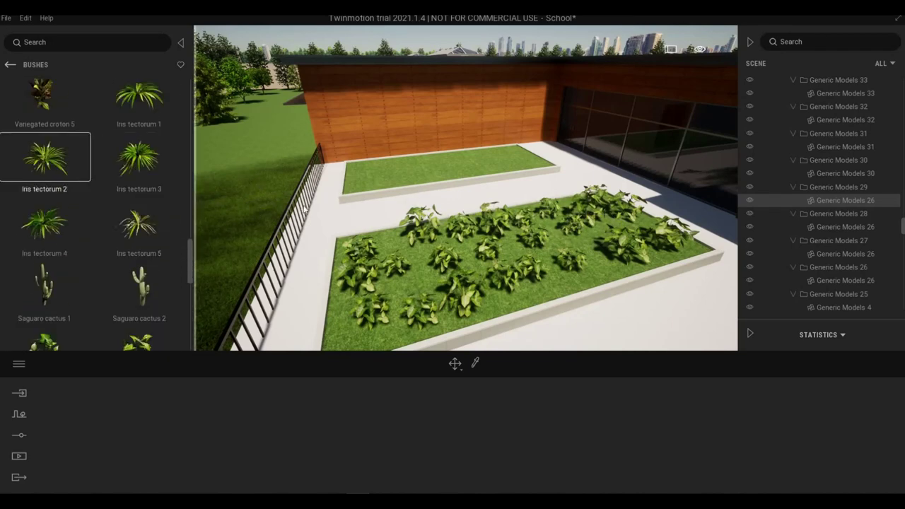
{"action": "key", "text": "w"}
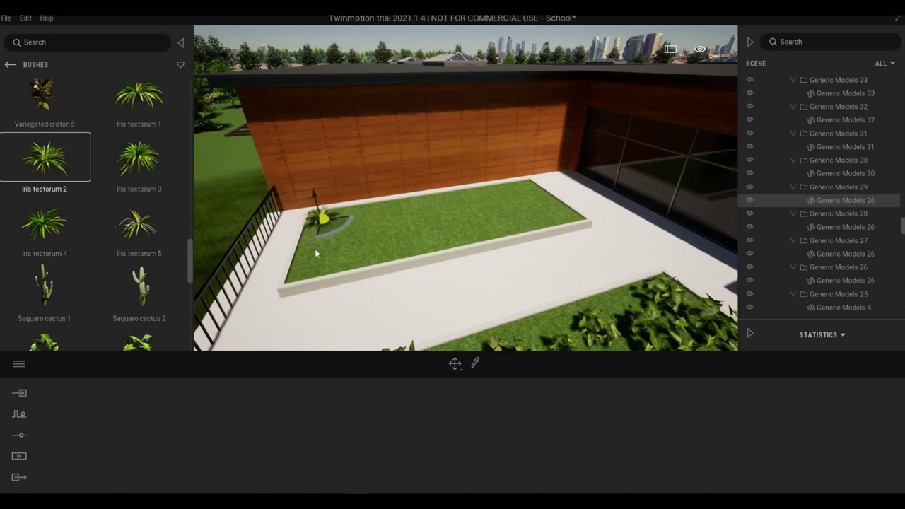
{"action": "left_click", "coordinate": [317, 262]}
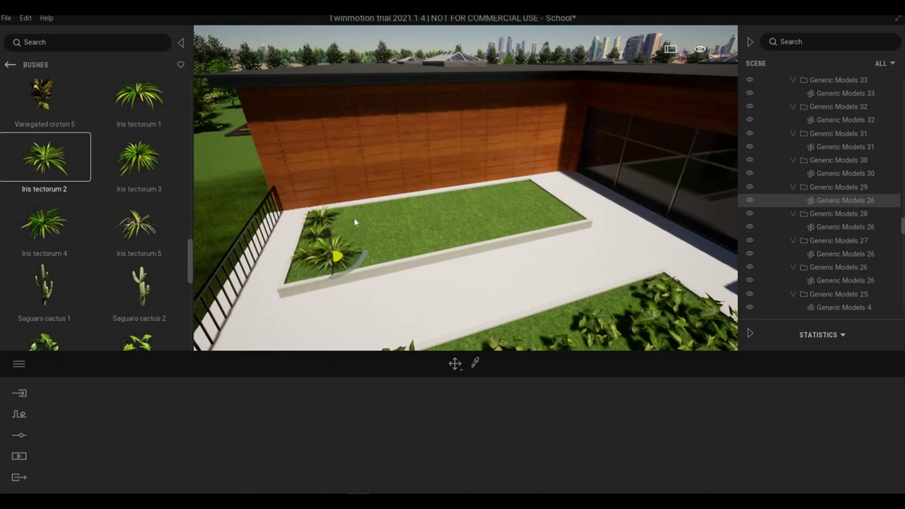
{"action": "left_click", "coordinate": [385, 211]}
{"action": "left_click", "coordinate": [371, 239]}
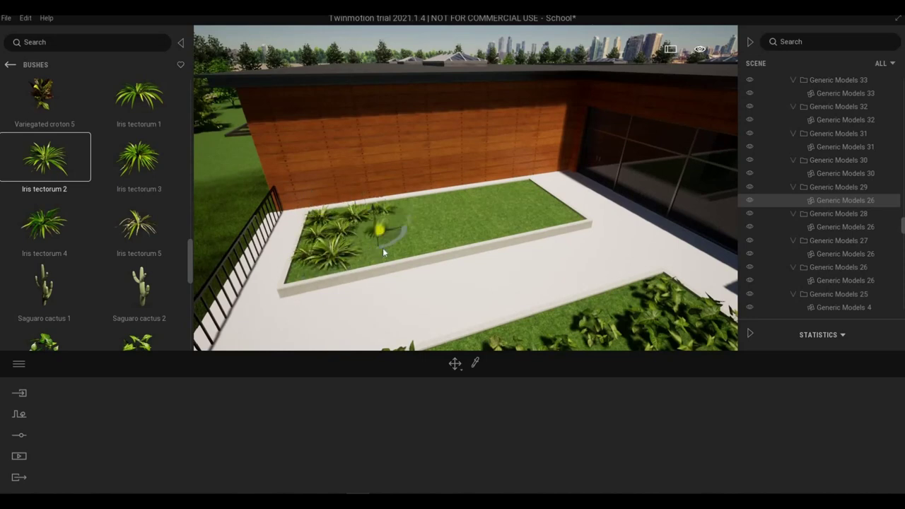
Step: Fill the middle and inner end of the fourth terrace bed with Iris tectorum 2
{"action": "mouse_move", "coordinate": [410, 243]}
{"action": "left_mouse_down"}
{"action": "mouse_move", "coordinate": [442, 231]}
{"action": "mouse_move", "coordinate": [409, 227]}
{"action": "left_mouse_up"}
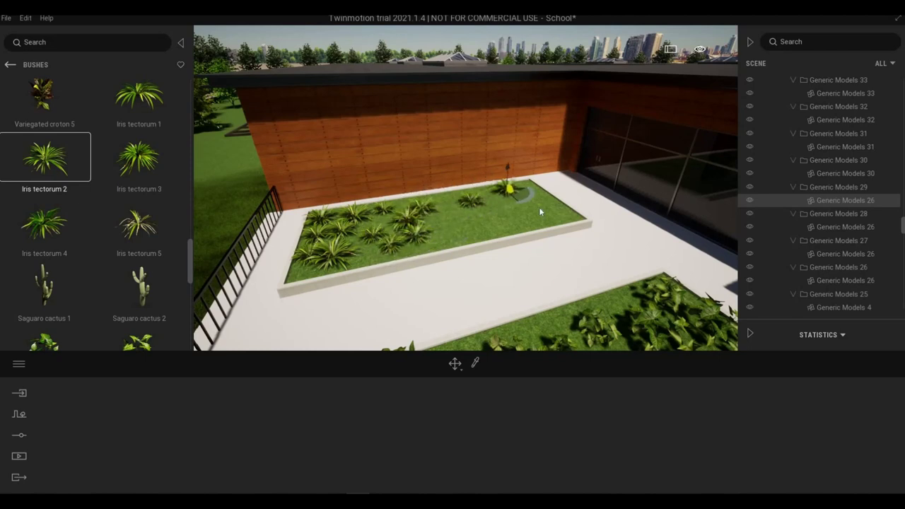
{"action": "left_click_drag", "start_coordinate": [464, 241], "coordinate": [447, 229]}
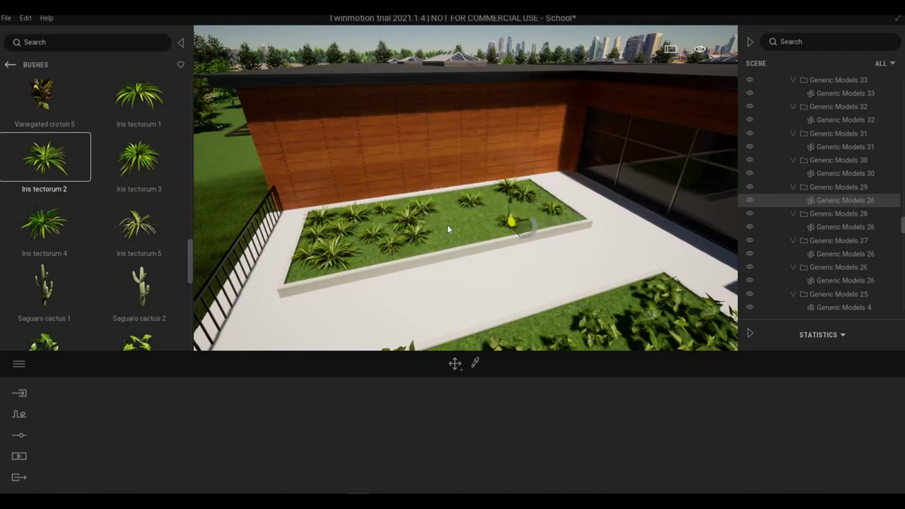
{"action": "left_click", "coordinate": [498, 205]}
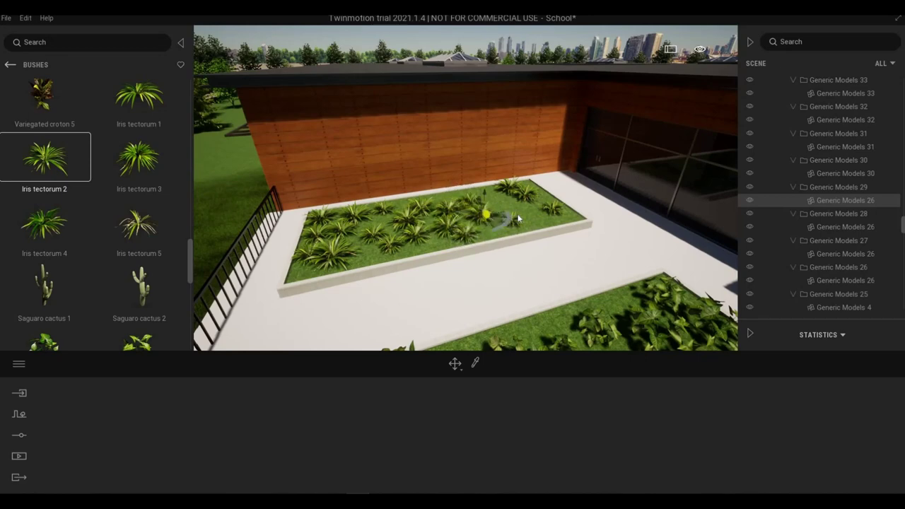
{"action": "left_click", "coordinate": [524, 214]}
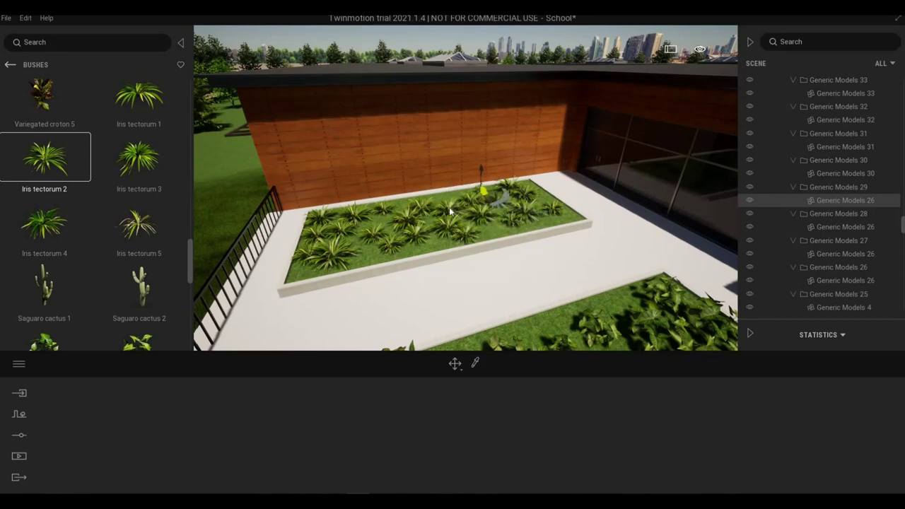
Step: Plant Iris tectorum 3 on the front lawn before the agave row, starting at the stone wall's outer corner
{"action": "key", "text": "s"}
{"action": "mouse_move", "coordinate": [449, 208]}
{"action": "right_mouse_down"}
{"action": "mouse_move", "coordinate": [459, 201]}
{"action": "mouse_move", "coordinate": [446, 205]}
{"action": "right_mouse_up"}
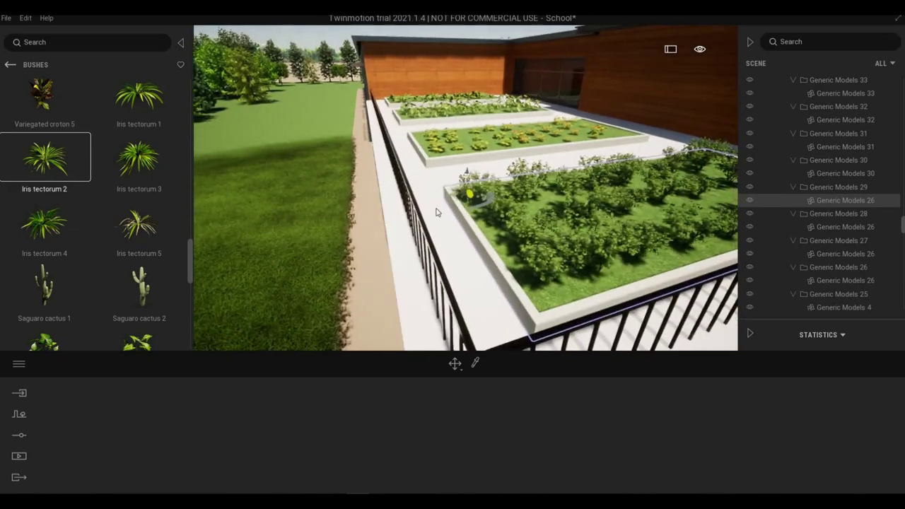
{"action": "scroll", "coordinate": [436, 212], "scroll_direction": "down", "scroll_amount": 5}
{"action": "right_click_drag", "start_coordinate": [518, 251], "coordinate": [187, 184]}
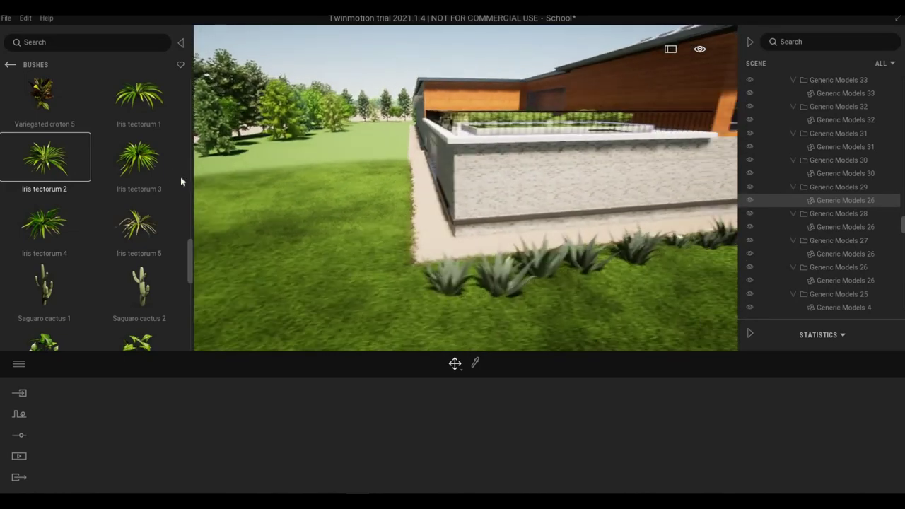
{"action": "left_click_drag", "start_coordinate": [145, 159], "coordinate": [458, 311]}
{"action": "left_click", "coordinate": [534, 294]}
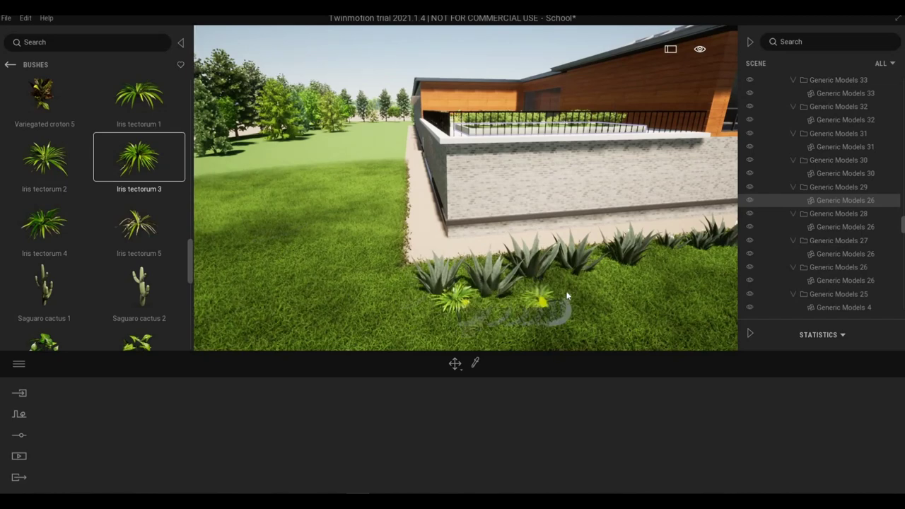
{"action": "left_click", "coordinate": [573, 289]}
{"action": "middle_click_drag", "start_coordinate": [573, 289], "coordinate": [468, 284]}
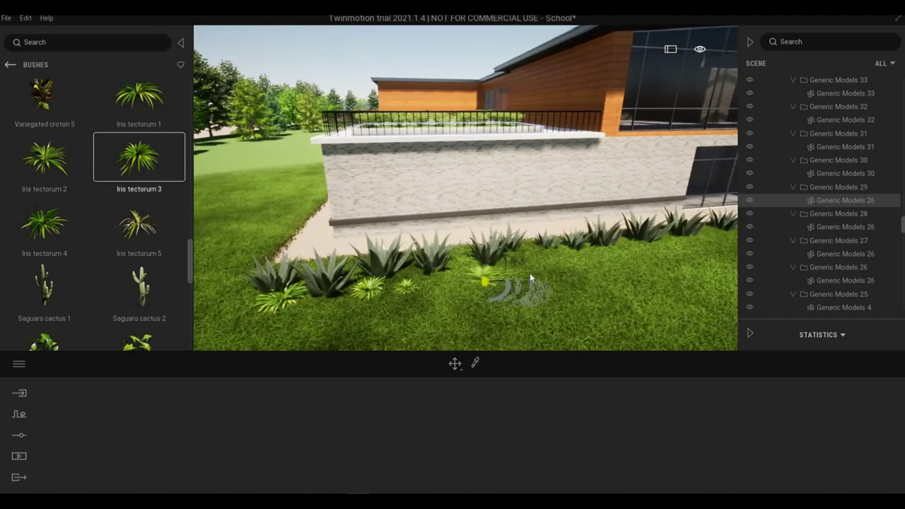
Step: Continue the row of Iris tectorum 3 in front of the agaves up to the entrance path
{"action": "left_click", "coordinate": [601, 260]}
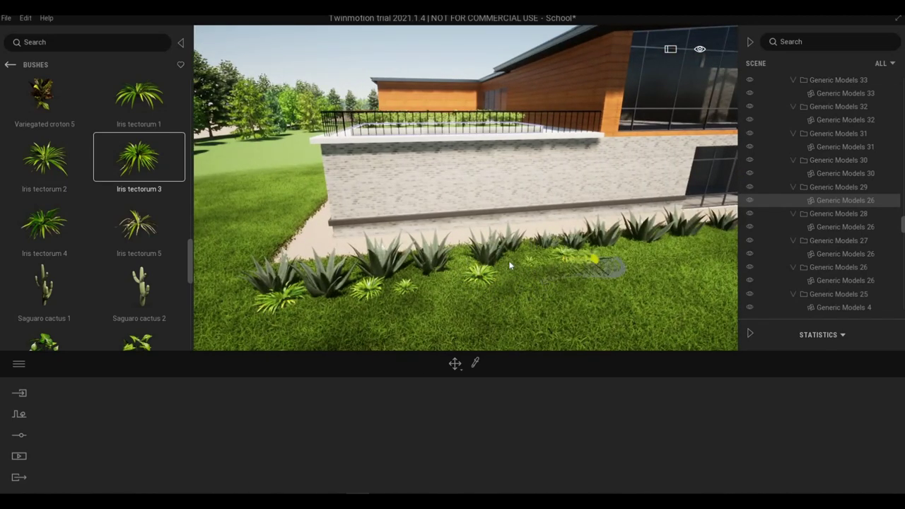
{"action": "left_click", "coordinate": [522, 262]}
{"action": "middle_click_drag", "start_coordinate": [508, 254], "coordinate": [463, 252]}
{"action": "left_click", "coordinate": [554, 243]}
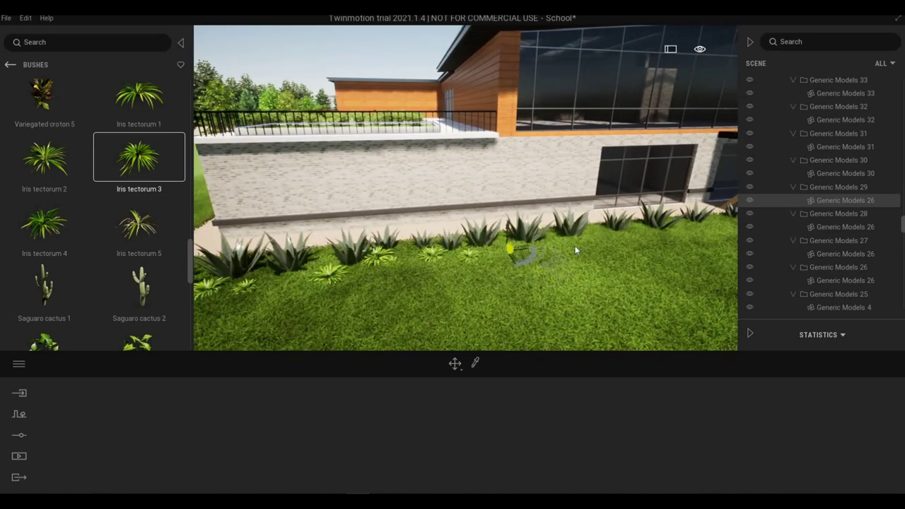
{"action": "left_click", "coordinate": [575, 249]}
{"action": "middle_click_drag", "start_coordinate": [575, 248], "coordinate": [514, 236]}
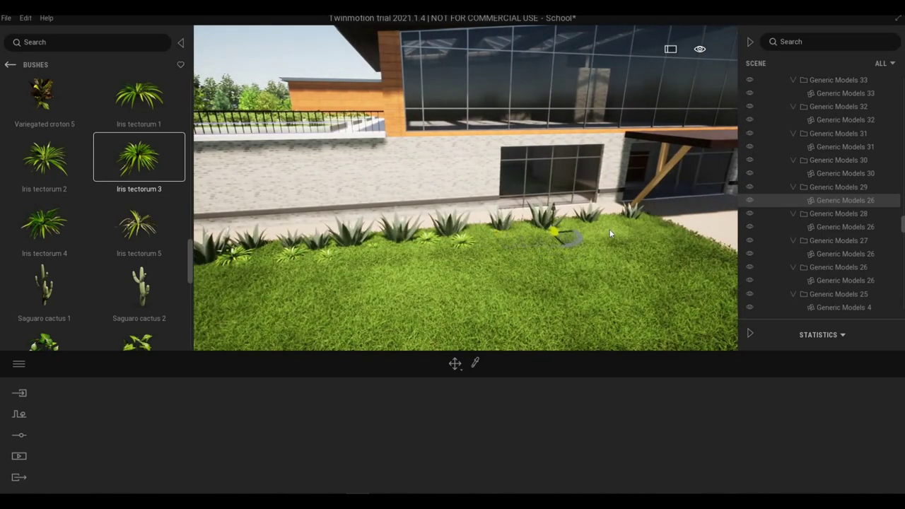
{"action": "left_click", "coordinate": [573, 243]}
{"action": "left_click", "coordinate": [542, 242]}
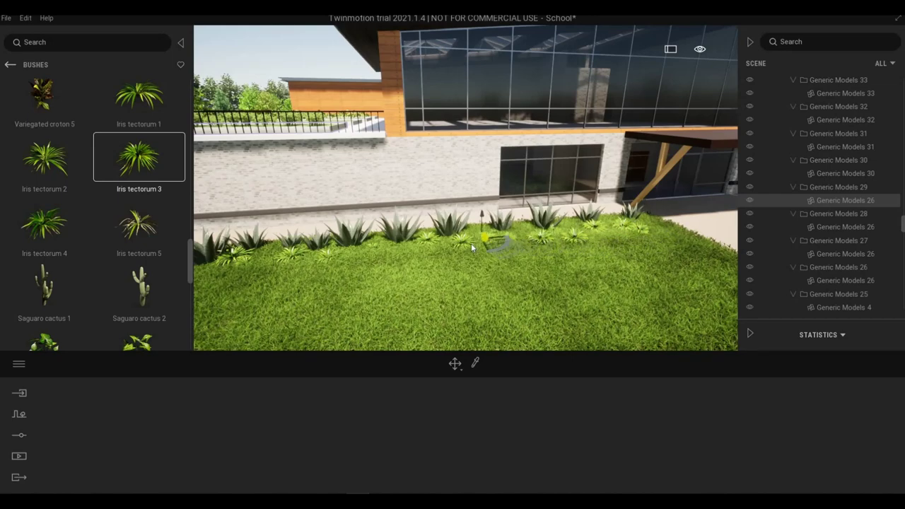
Step: Switch to Variegated croton 4 and plant a row along the entrance path's edge on the agave-side lawn
{"action": "scroll", "coordinate": [472, 247], "scroll_direction": "down", "scroll_amount": 4}
{"action": "middle_click_drag", "start_coordinate": [473, 248], "coordinate": [62, 207]}
{"action": "scroll", "coordinate": [79, 212], "scroll_direction": "up", "scroll_amount": 1}
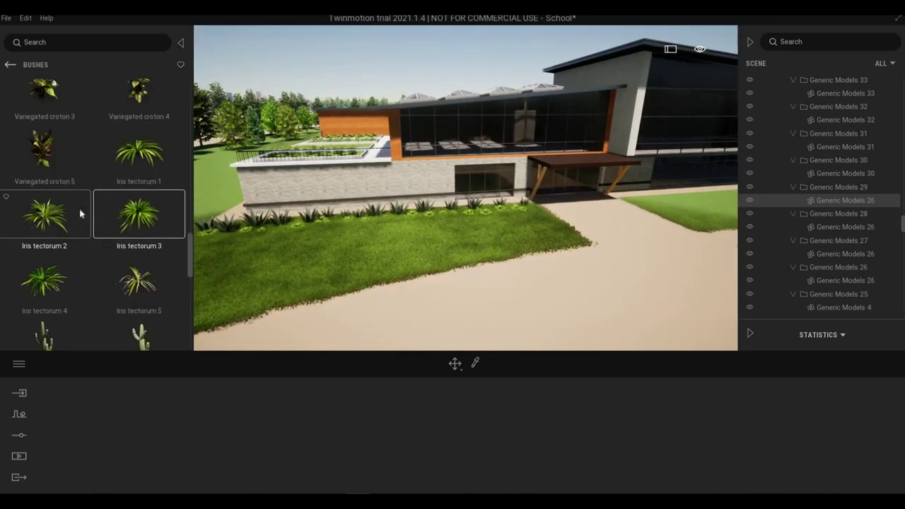
{"action": "scroll", "coordinate": [79, 212], "scroll_direction": "up", "scroll_amount": 2}
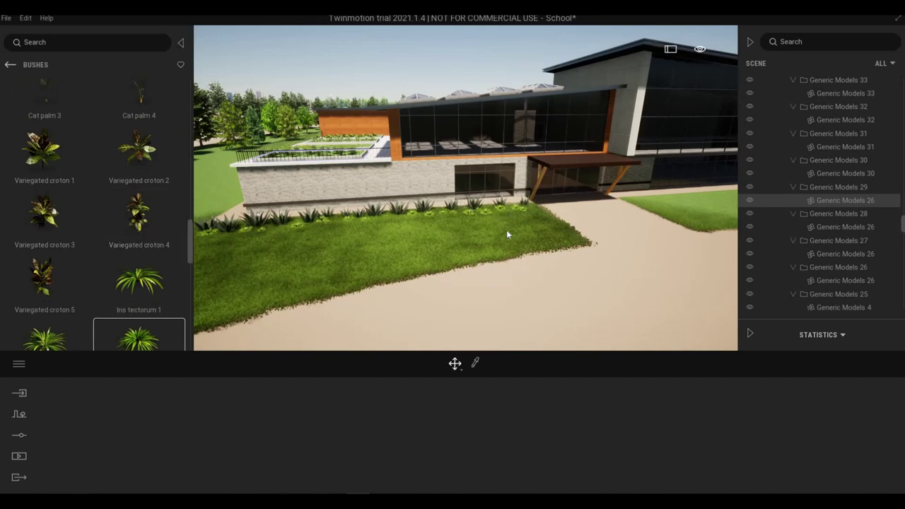
{"action": "key", "text": "w"}
{"action": "key", "text": "d"}
{"action": "left_click", "coordinate": [160, 237]}
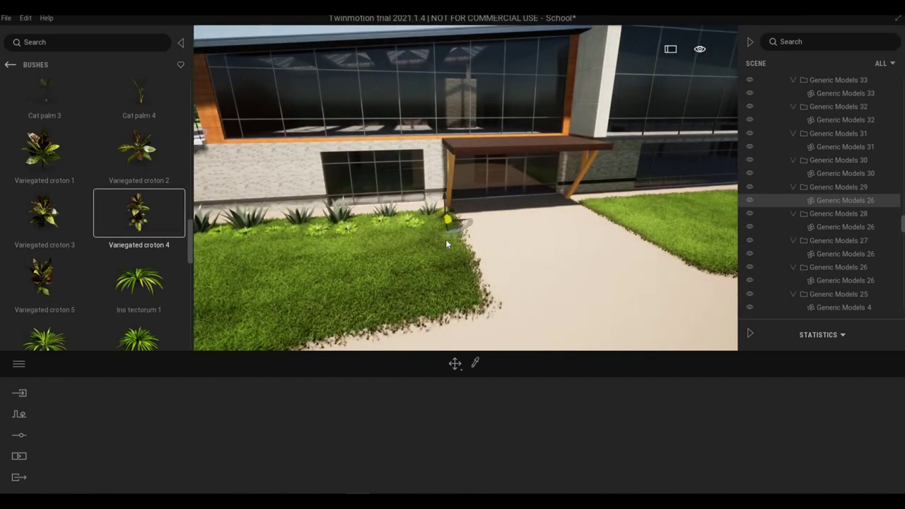
{"action": "left_click", "coordinate": [457, 295]}
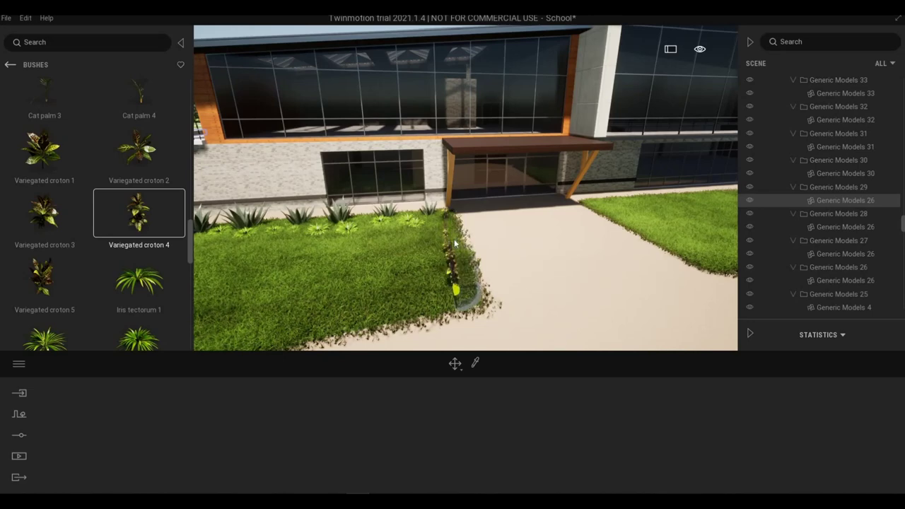
Step: Plant a matching row of Variegated croton 4 along the entrance path's opposite edge, on the lawn before the glass wing
{"action": "key", "text": "d"}
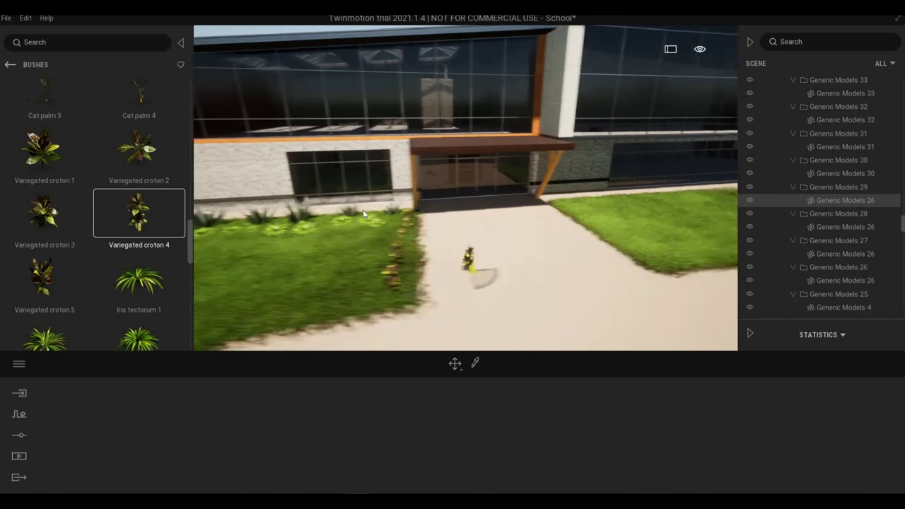
{"action": "left_click", "coordinate": [493, 210]}
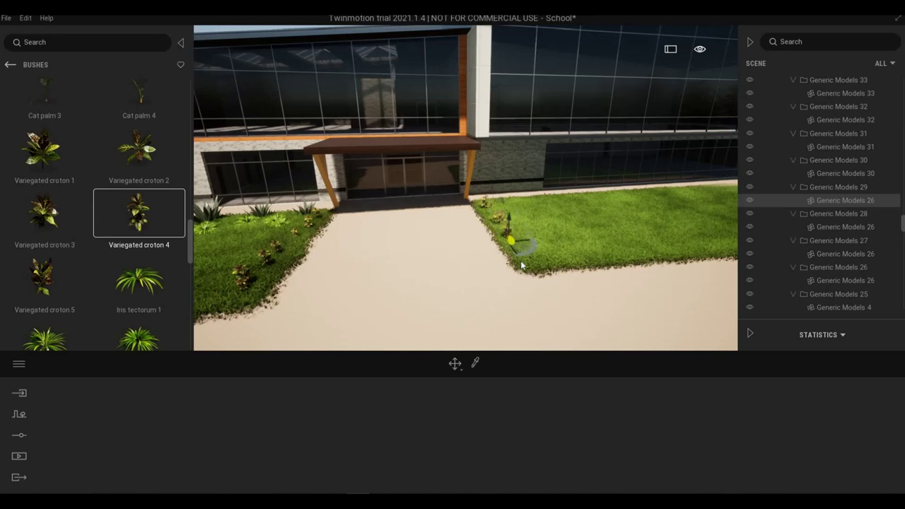
{"action": "key", "text": "d"}
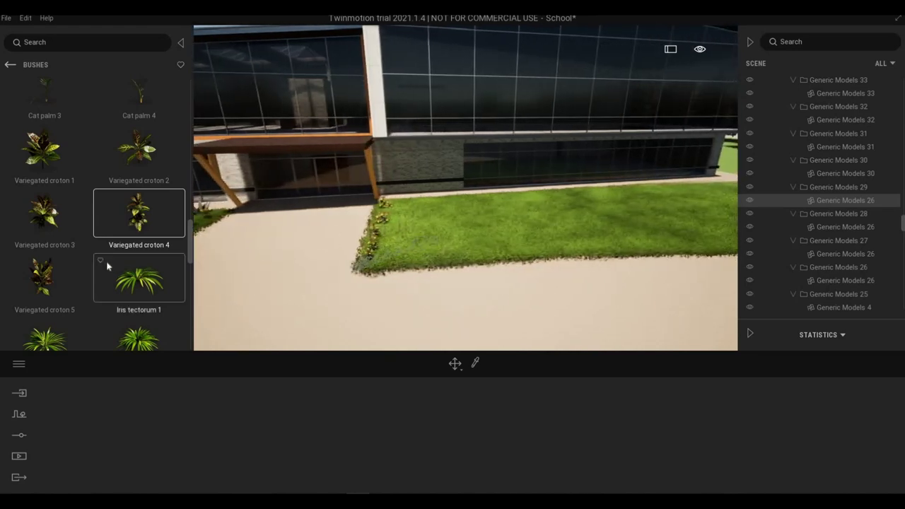
Step: Look through the remaining bushes in the library and preview Nasturtium 2 on the lawn before the glass wing
{"action": "scroll", "coordinate": [106, 263], "scroll_direction": "down", "scroll_amount": 4}
{"action": "scroll", "coordinate": [106, 262], "scroll_direction": "down", "scroll_amount": 5}
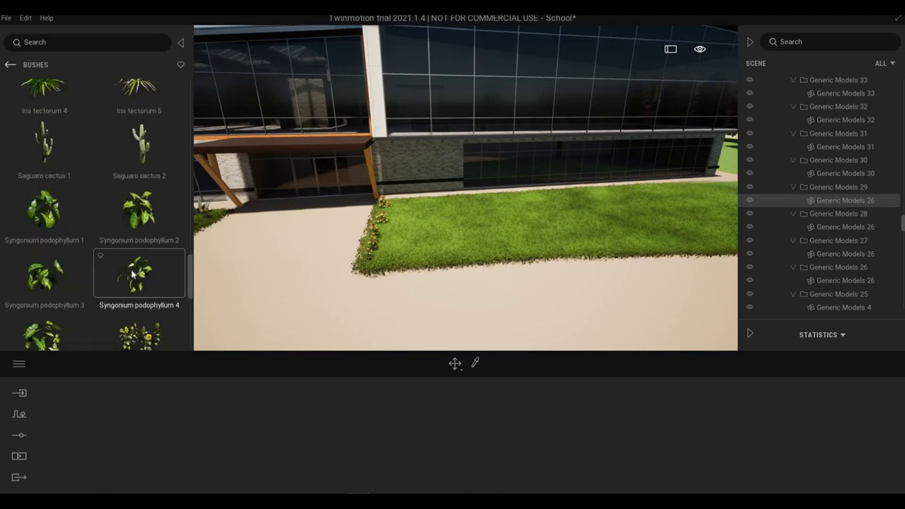
{"action": "scroll", "coordinate": [141, 274], "scroll_direction": "down", "scroll_amount": 1}
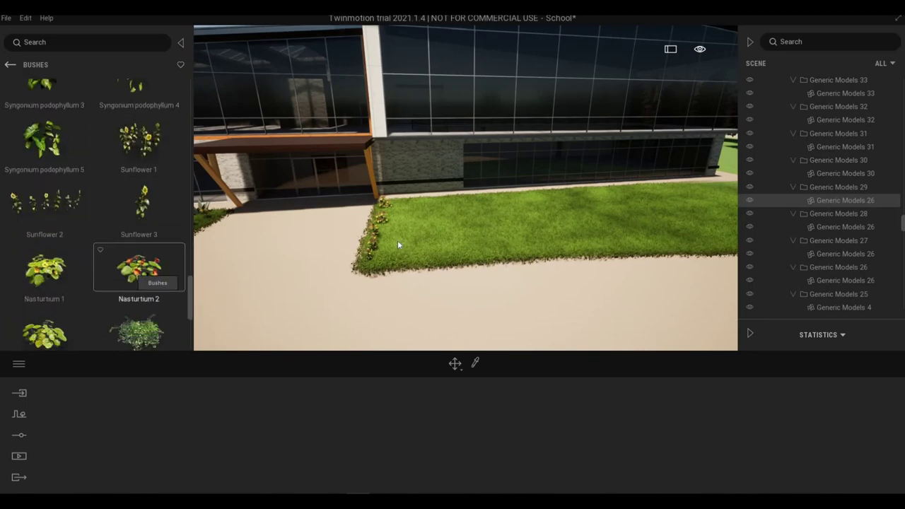
{"action": "key", "text": "w"}
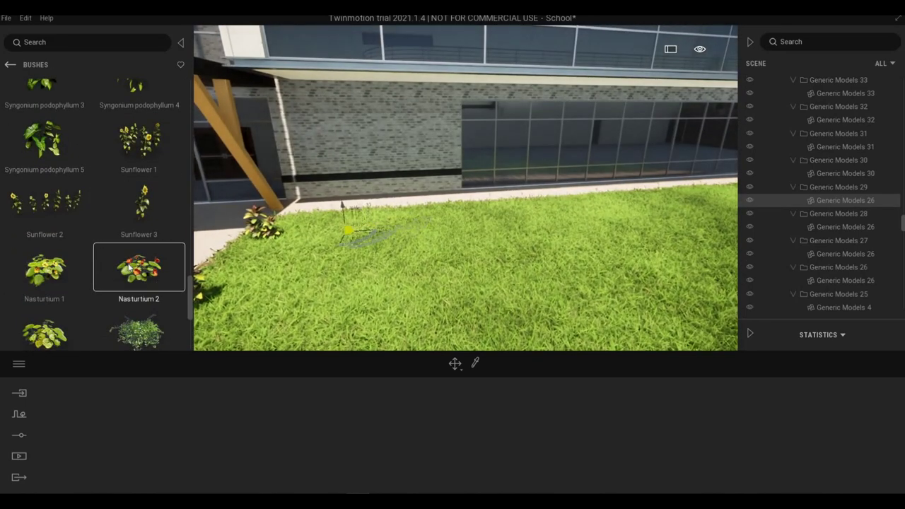
{"action": "key", "text": "s"}
{"action": "scroll", "coordinate": [123, 268], "scroll_direction": "down", "scroll_amount": 3}
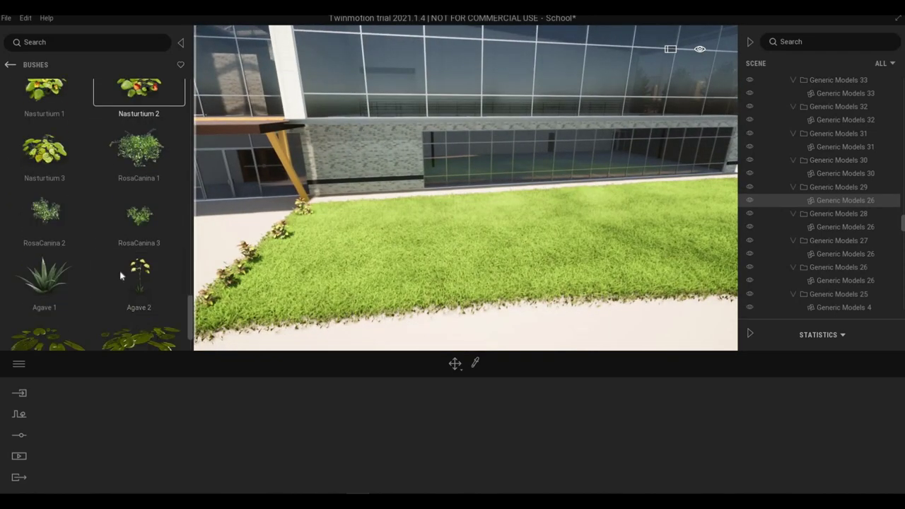
{"action": "scroll", "coordinate": [113, 273], "scroll_direction": "down", "scroll_amount": 3}
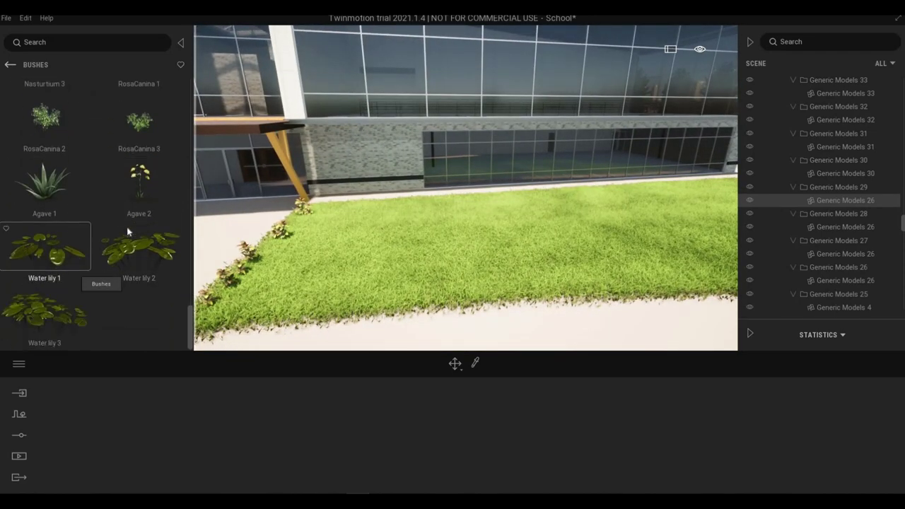
{"action": "scroll", "coordinate": [126, 227], "scroll_direction": "up", "scroll_amount": 6}
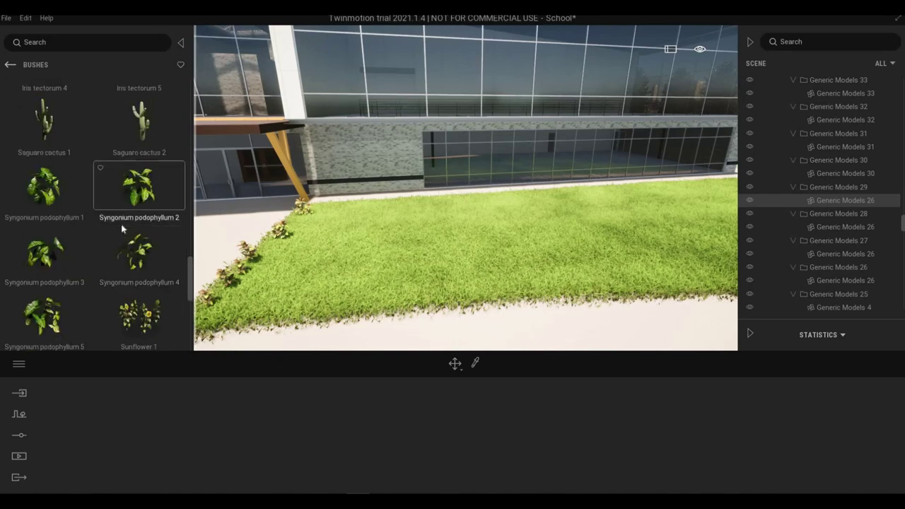
{"action": "scroll", "coordinate": [121, 224], "scroll_direction": "up", "scroll_amount": 5}
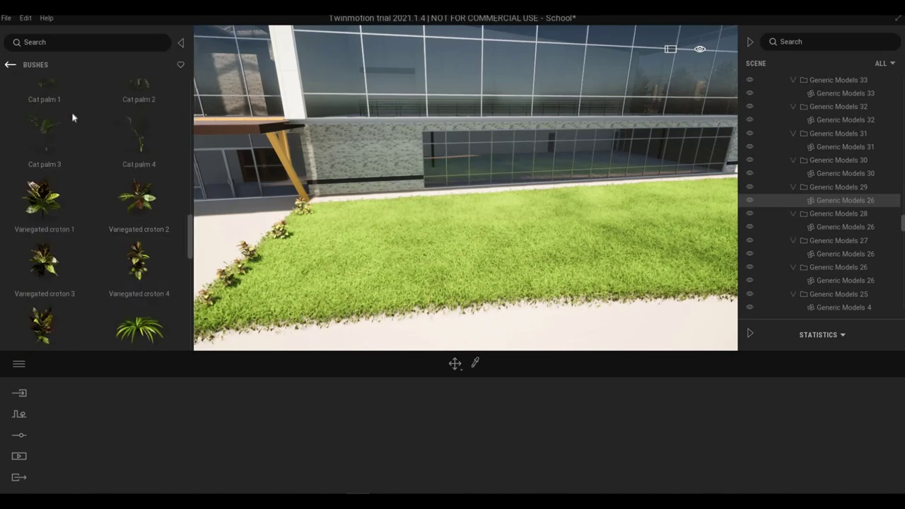
Step: Switch from bushes to trees and plant one Japanese walnut on the glass-wing lawn, near the entrance crotons
{"action": "left_click", "coordinate": [140, 139]}
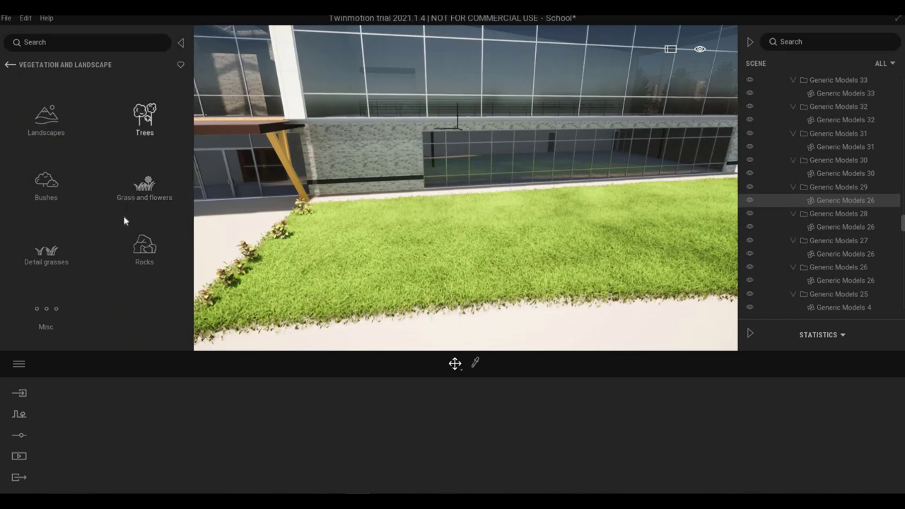
{"action": "scroll", "coordinate": [115, 256], "scroll_direction": "down", "scroll_amount": 2}
{"action": "scroll", "coordinate": [112, 253], "scroll_direction": "down", "scroll_amount": 4}
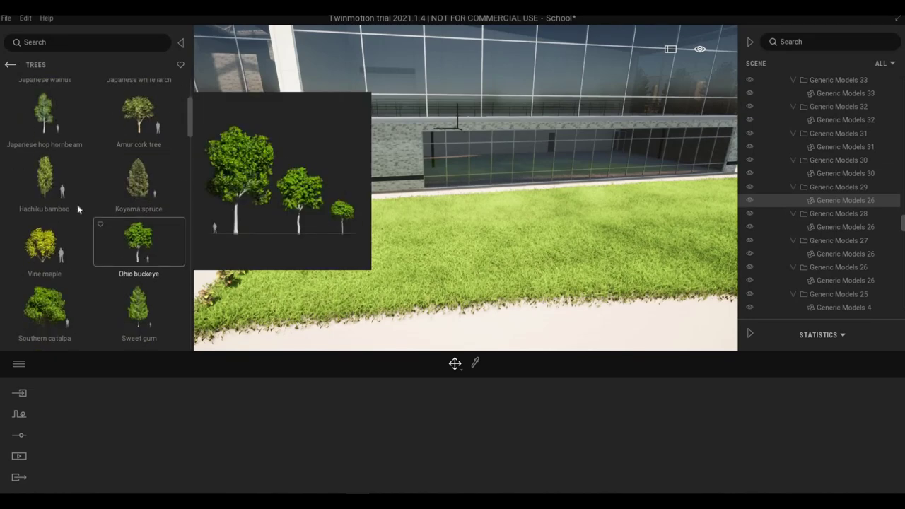
{"action": "scroll", "coordinate": [62, 173], "scroll_direction": "up", "scroll_amount": 7}
{"action": "left_click_drag", "start_coordinate": [387, 212], "coordinate": [360, 221]}
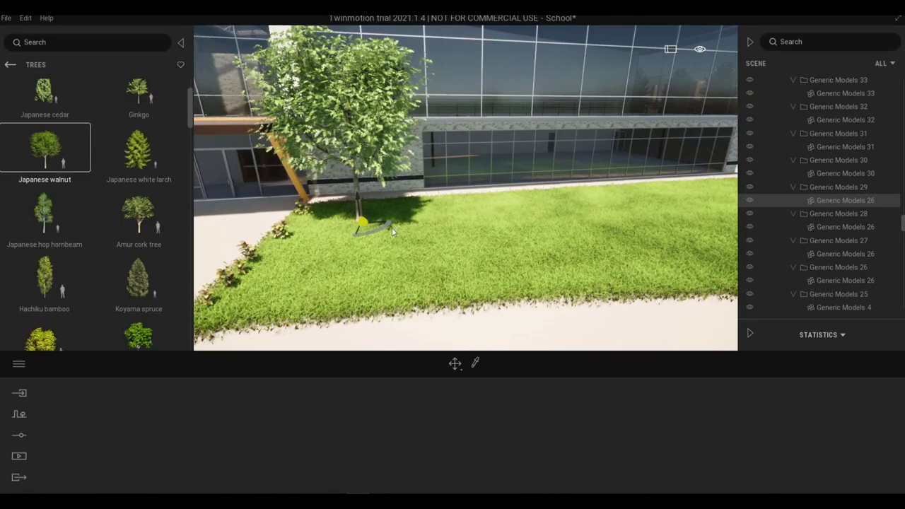
{"action": "key", "text": "d"}
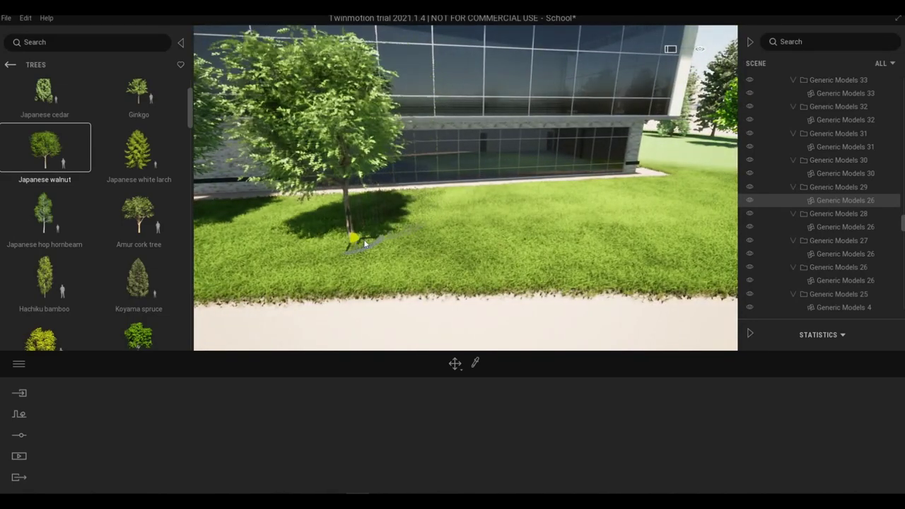
{"action": "left_click_drag", "start_coordinate": [364, 244], "coordinate": [432, 262]}
{"action": "key", "text": "d"}
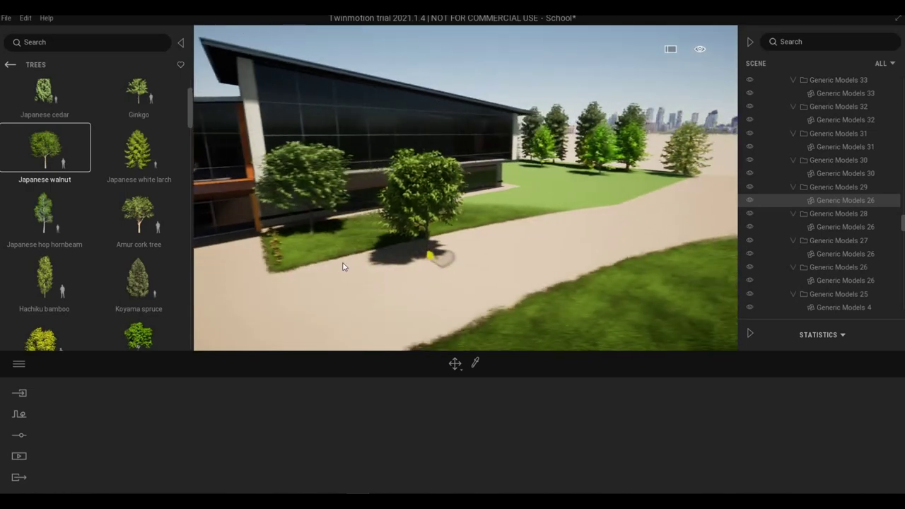
{"action": "key", "text": "a"}
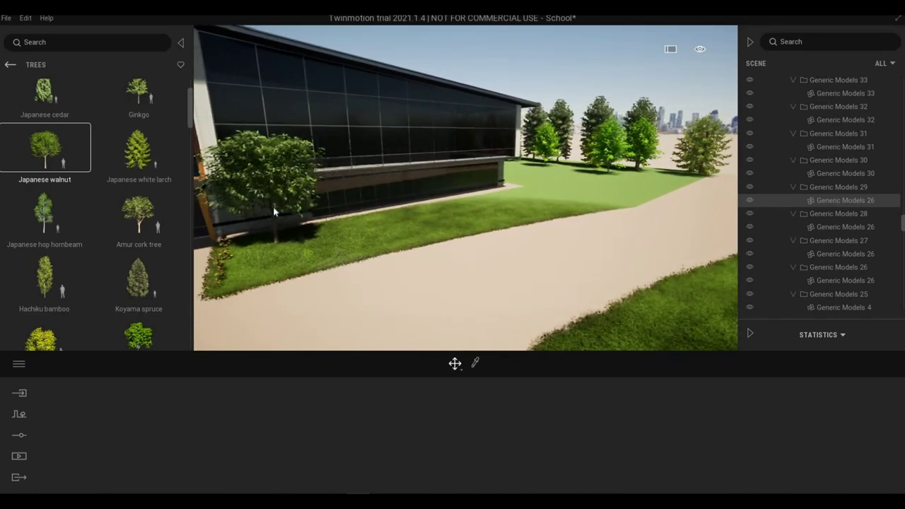
Step: Set the planted Japanese walnut's age to 14%
{"action": "key", "text": "Escape"}
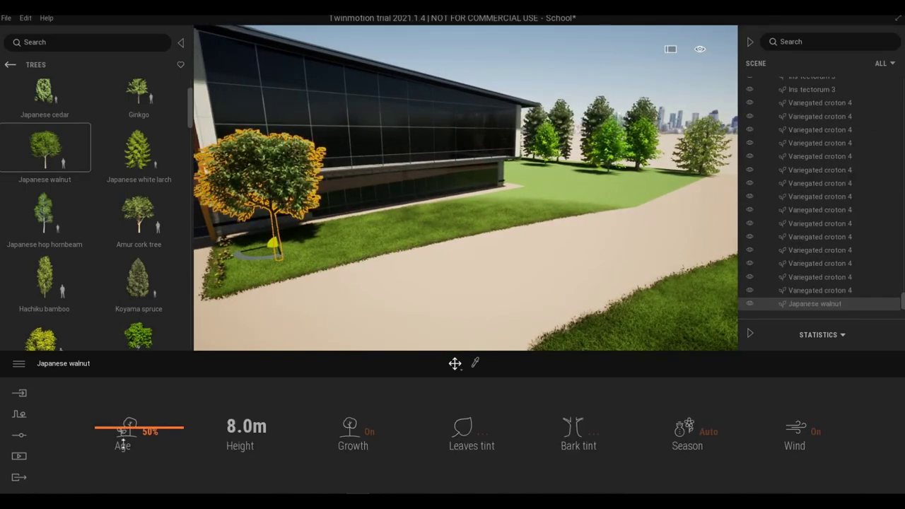
{"action": "left_click_drag", "start_coordinate": [123, 444], "coordinate": [125, 466]}
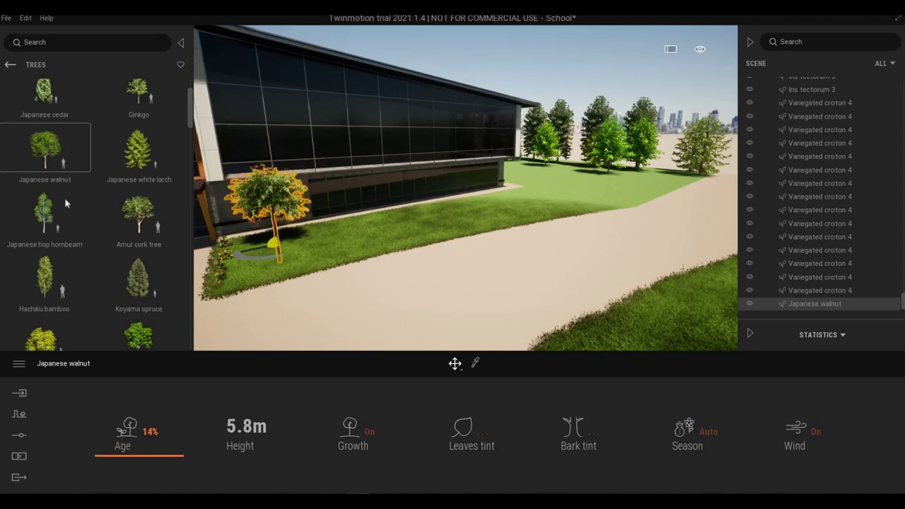
{"action": "key", "text": "Escape"}
Step: Plant a row of six Hachiku bamboo along the glass wing's wall, from its far corner back towards the walnut
{"action": "key", "text": "d"}
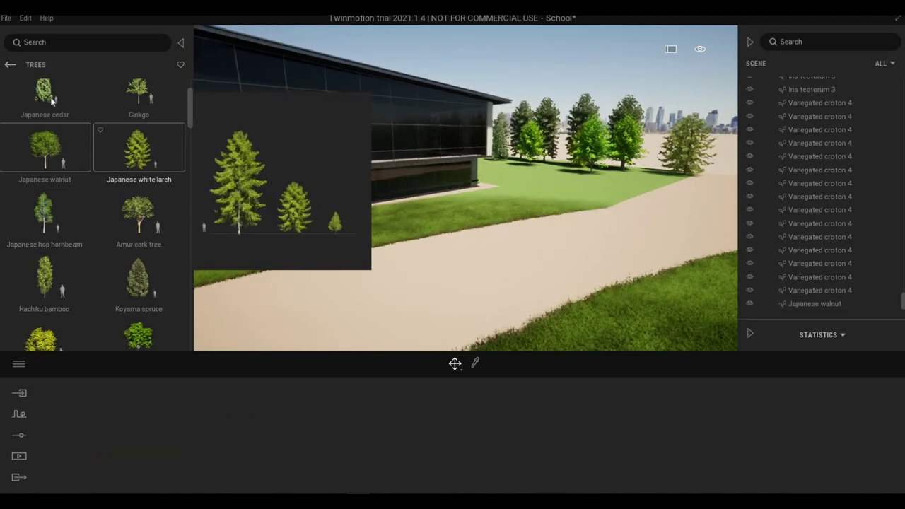
{"action": "scroll", "coordinate": [53, 254], "scroll_direction": "down", "scroll_amount": 1}
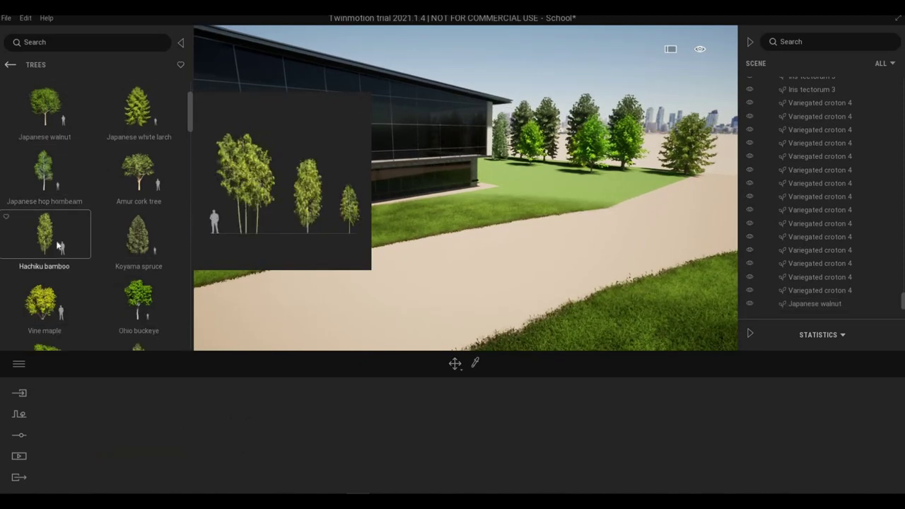
{"action": "left_click_drag", "start_coordinate": [348, 234], "coordinate": [496, 191]}
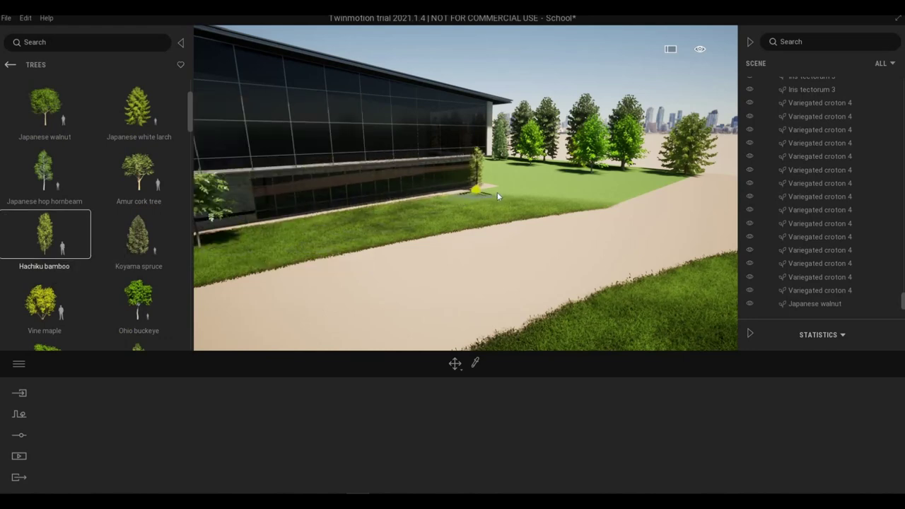
{"action": "left_click", "coordinate": [439, 200]}
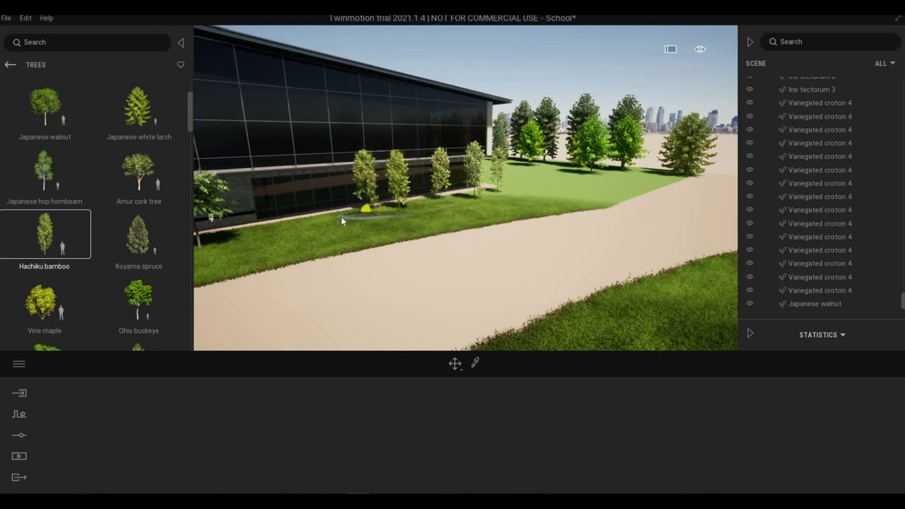
{"action": "left_click", "coordinate": [285, 228]}
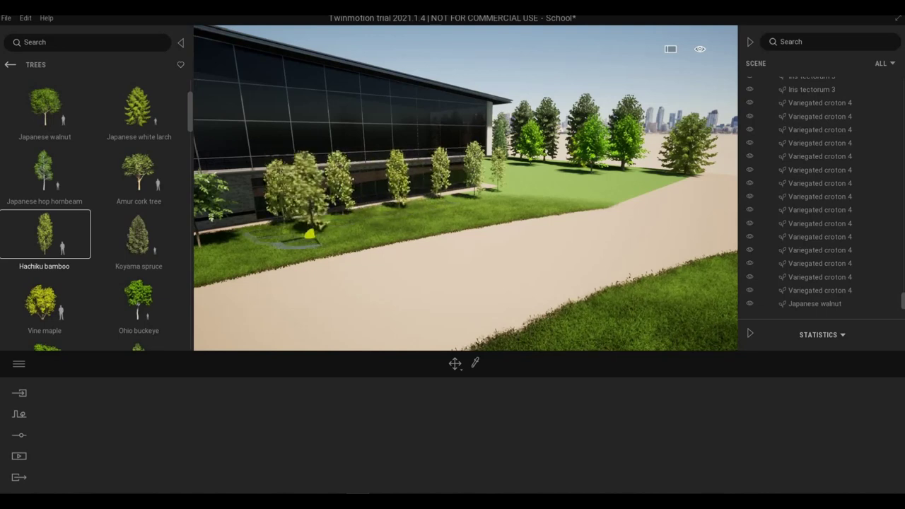
{"action": "key", "text": "Escape"}
Step: Plant three Vine maples on the lawn around the stone wall's outer corner, beyond the agave row
{"action": "key", "text": "s"}
{"action": "right_click_drag", "start_coordinate": [287, 281], "coordinate": [370, 276]}
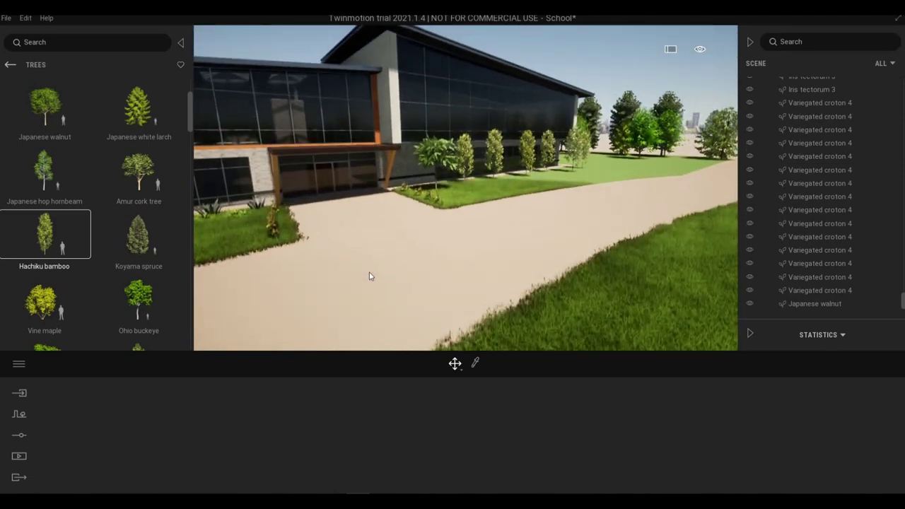
{"action": "left_click_drag", "start_coordinate": [55, 286], "coordinate": [290, 239]}
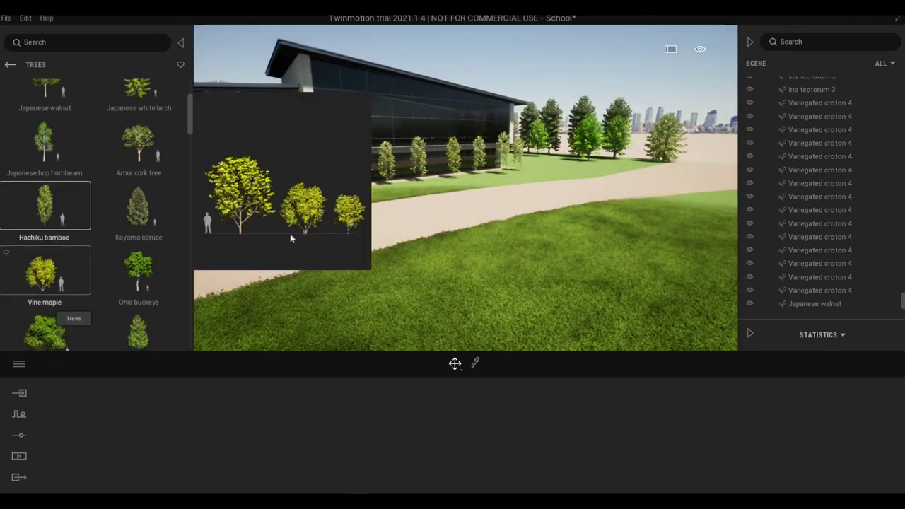
{"action": "left_click_drag", "start_coordinate": [149, 252], "coordinate": [286, 241]}
{"action": "right_click_drag", "start_coordinate": [287, 241], "coordinate": [205, 254]}
{"action": "key", "text": "a"}
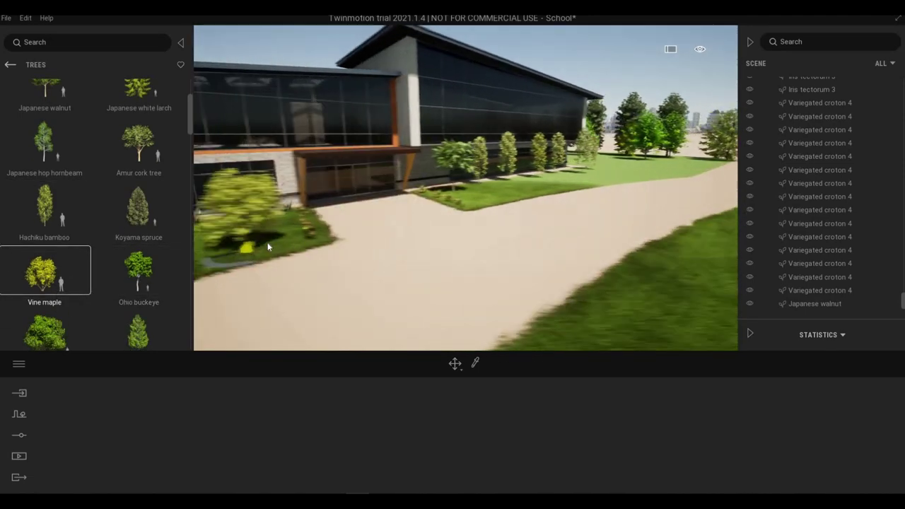
{"action": "key", "text": "a"}
{"action": "right_click_drag", "start_coordinate": [277, 252], "coordinate": [466, 247]}
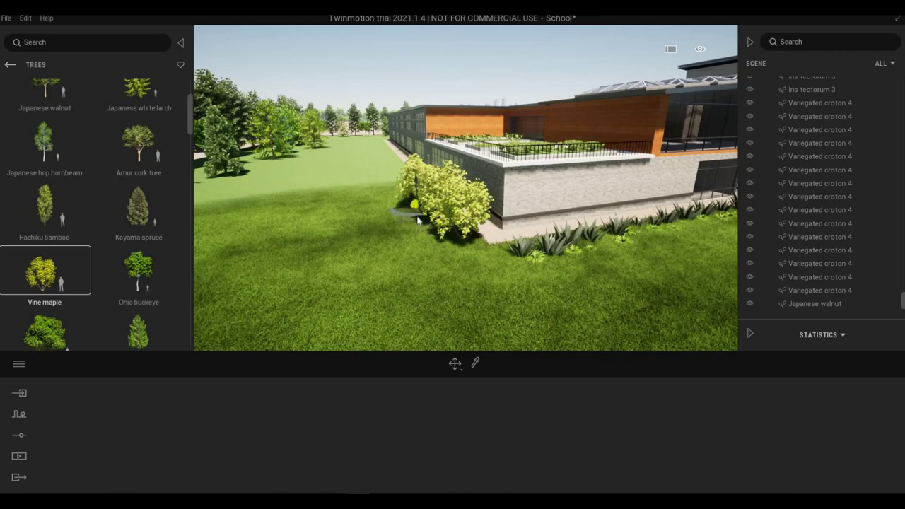
{"action": "key", "text": "a"}
{"action": "key", "text": "Escape"}
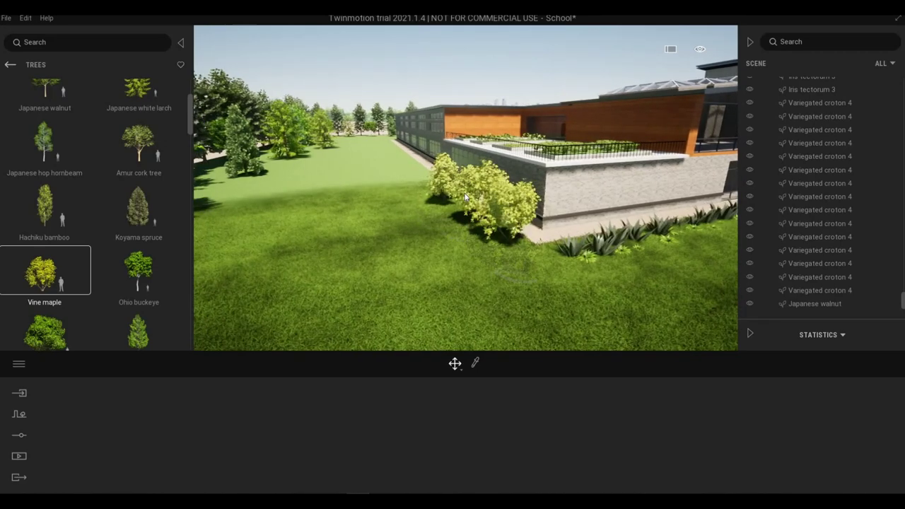
Step: Delete the middle Vine maple and move the rear one slightly closer to the building
{"action": "left_click", "coordinate": [460, 199]}
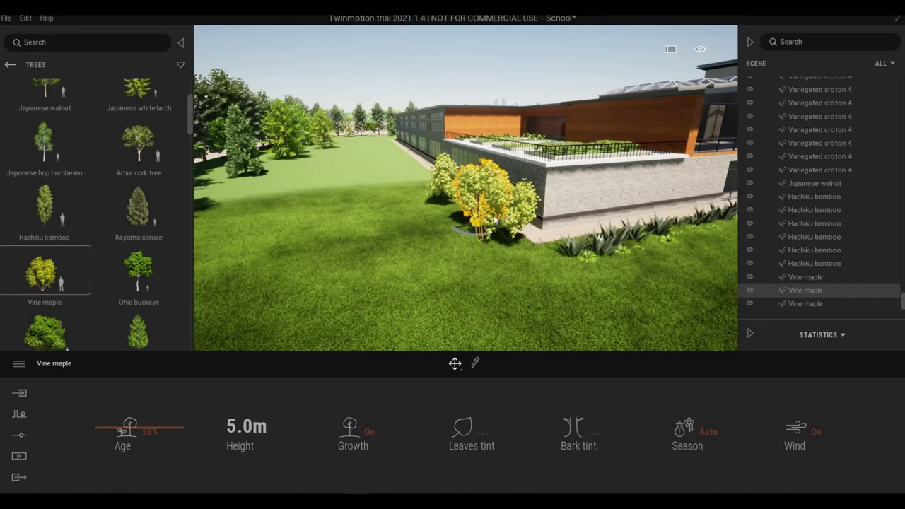
{"action": "key", "text": "Delete"}
{"action": "left_click", "coordinate": [504, 253]}
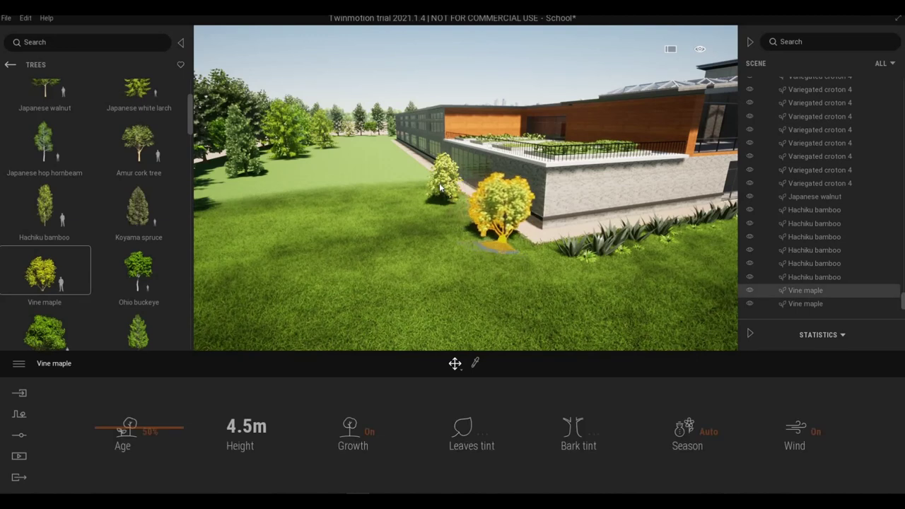
{"action": "left_click", "coordinate": [436, 206]}
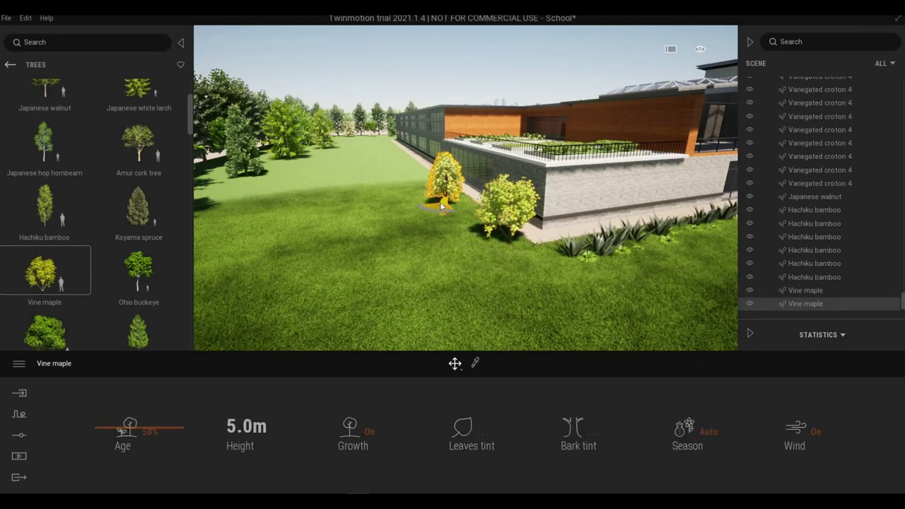
{"action": "left_click_drag", "start_coordinate": [444, 205], "coordinate": [451, 203]}
Step: Inspect the planted school front from the distant lawn, the entrance side and the far end of the glass wing
{"action": "scroll", "coordinate": [453, 240], "scroll_direction": "down", "scroll_amount": 4}
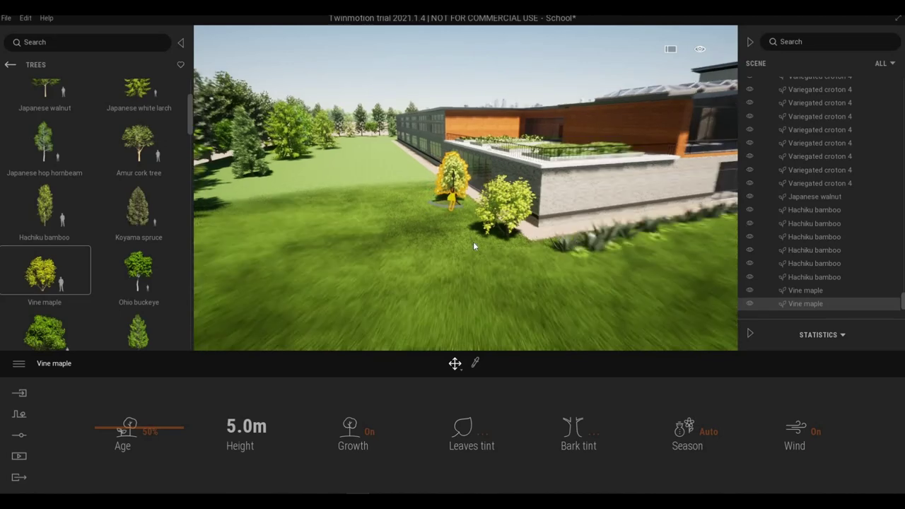
{"action": "middle_click_drag", "start_coordinate": [517, 268], "coordinate": [359, 225], "text": "shift"}
{"action": "key", "text": "Escape"}
{"action": "key", "text": "d"}
{"action": "right_click_drag", "start_coordinate": [359, 224], "coordinate": [325, 221]}
{"action": "middle_click_drag", "start_coordinate": [523, 274], "coordinate": [562, 253], "text": "shift"}
{"action": "scroll", "coordinate": [523, 278], "scroll_direction": "up", "scroll_amount": 1}
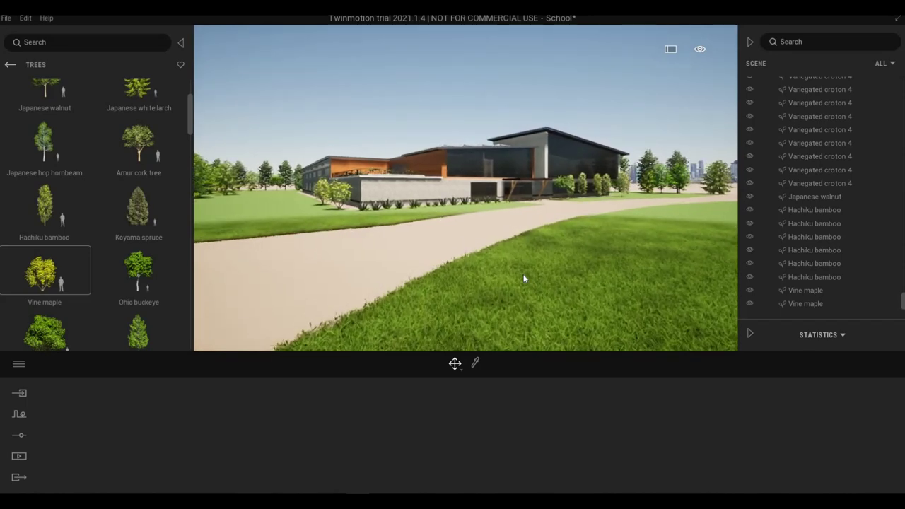
{"action": "key", "text": "w"}
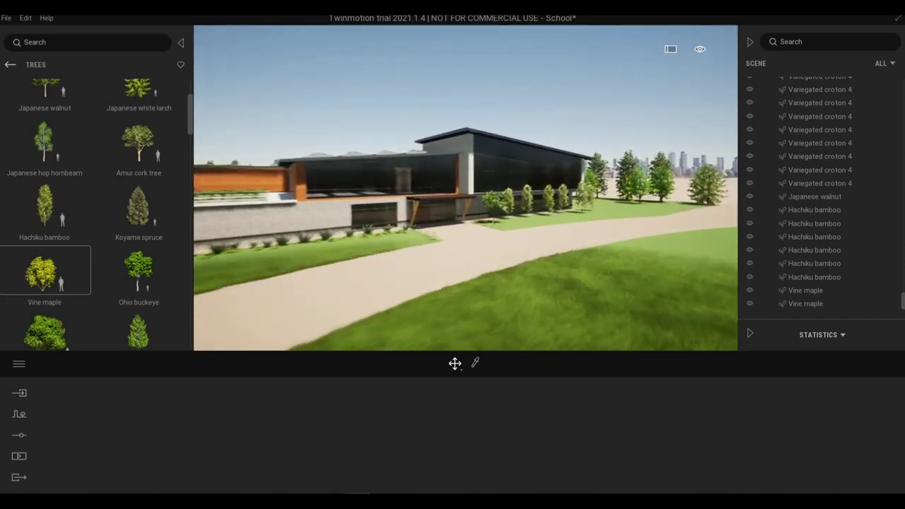
{"action": "key", "text": "d"}
{"action": "right_click_drag", "start_coordinate": [511, 283], "coordinate": [339, 276]}
{"action": "key", "text": "s"}
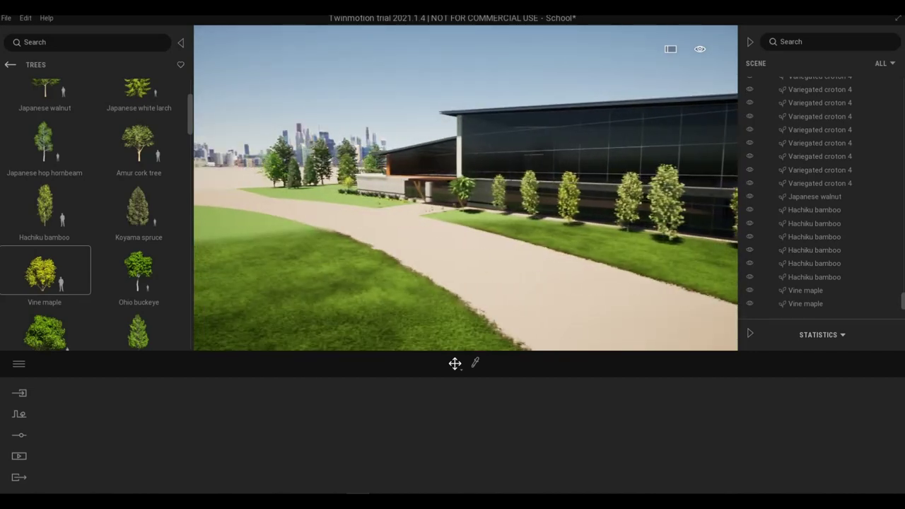
Step: Browse the bench models among the library's city objects
{"action": "left_click", "coordinate": [10, 65]}
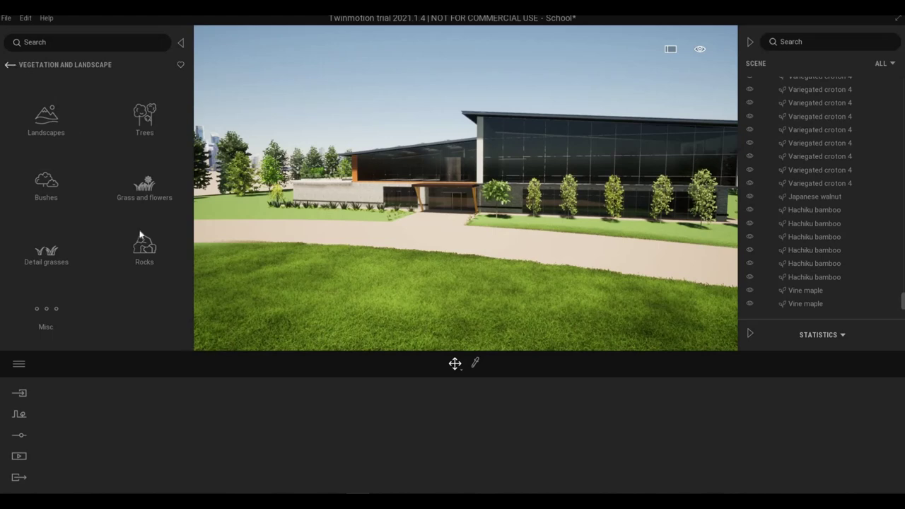
{"action": "left_click", "coordinate": [10, 64]}
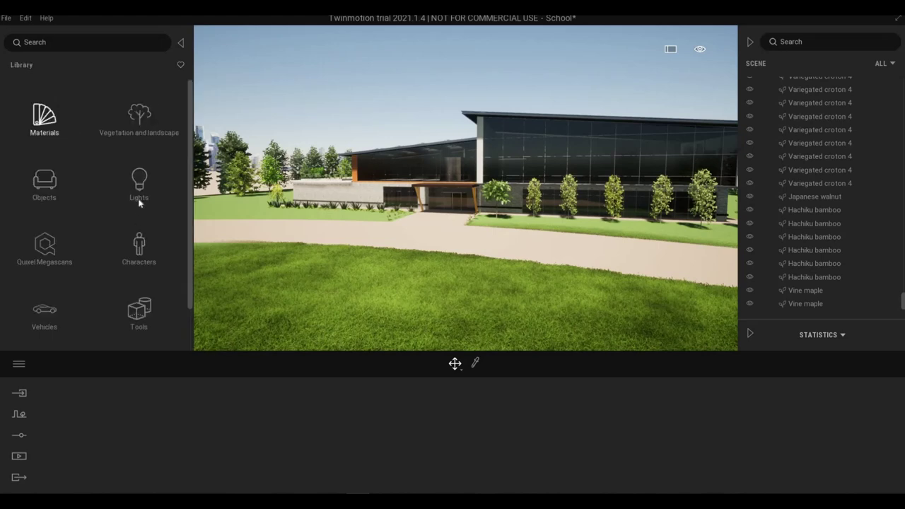
{"action": "left_click", "coordinate": [44, 183]}
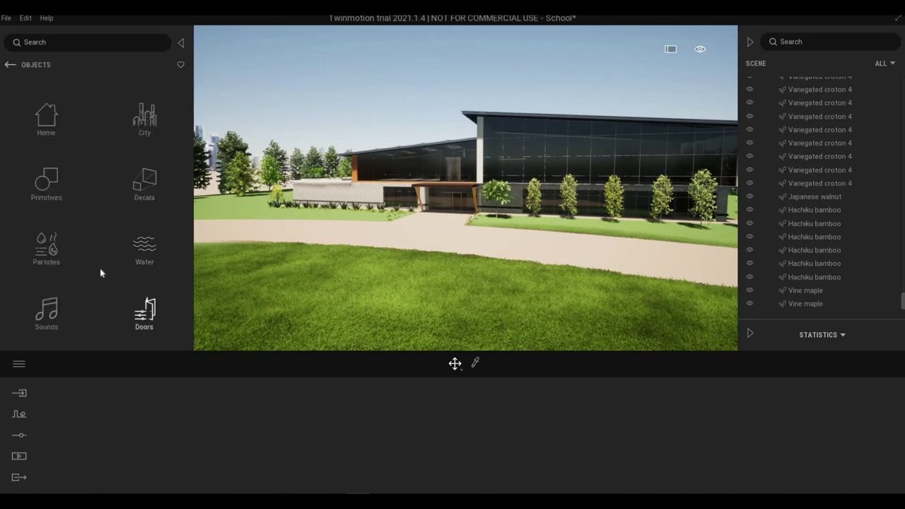
{"action": "key", "text": "Up"}
{"action": "key", "text": "Return"}
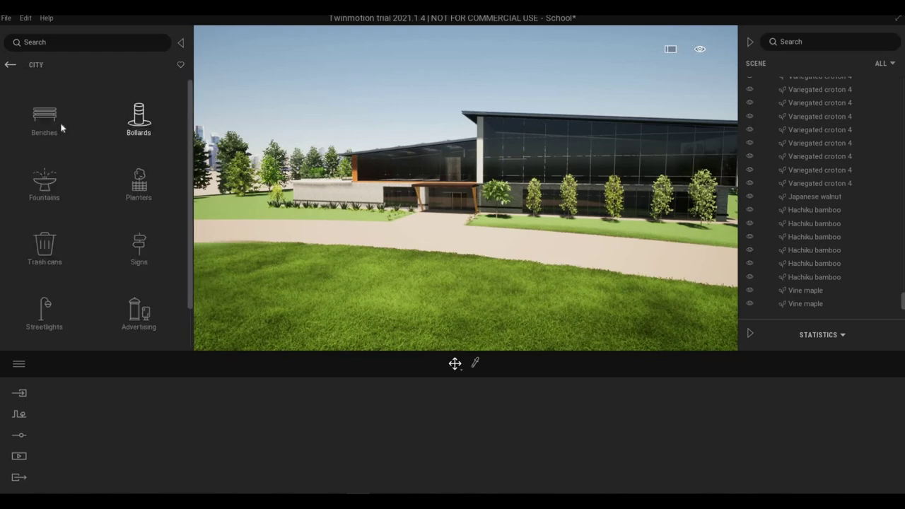
{"action": "left_click", "coordinate": [45, 121]}
{"action": "key", "text": "w"}
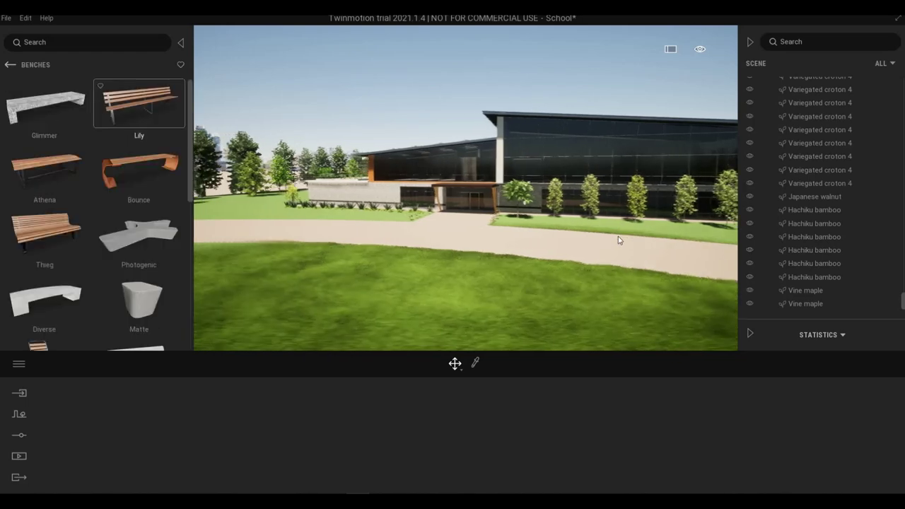
{"action": "key", "text": "a"}
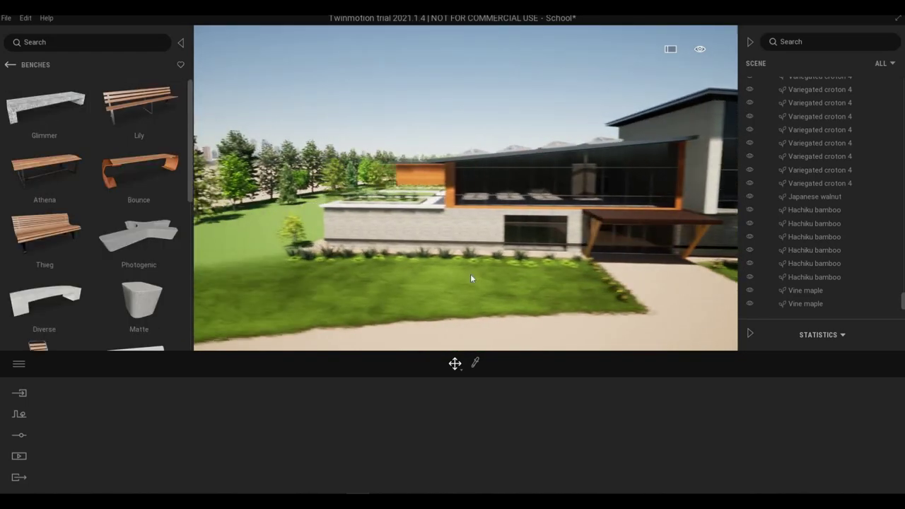
{"action": "right_click_drag", "start_coordinate": [470, 276], "coordinate": [471, 277]}
{"action": "key", "text": "d"}
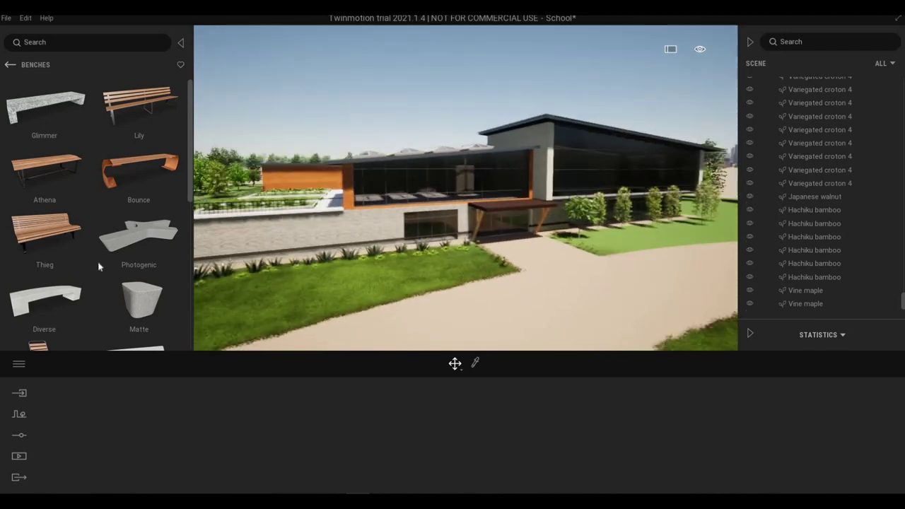
{"action": "scroll", "coordinate": [97, 264], "scroll_direction": "down", "scroll_amount": 5}
{"action": "scroll", "coordinate": [96, 259], "scroll_direction": "down", "scroll_amount": 4}
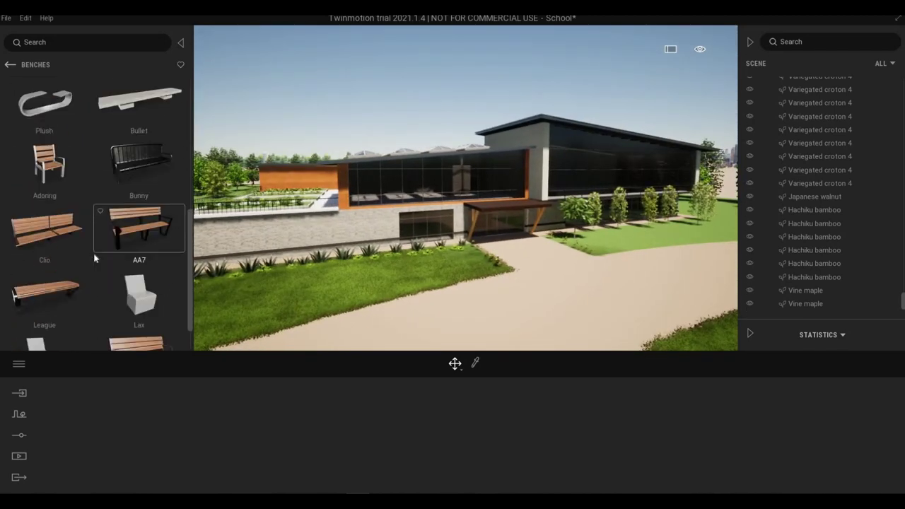
Step: Place two Powerlift streetlights, one on each side of the walkway leading to the school entrance
{"action": "left_click", "coordinate": [11, 65]}
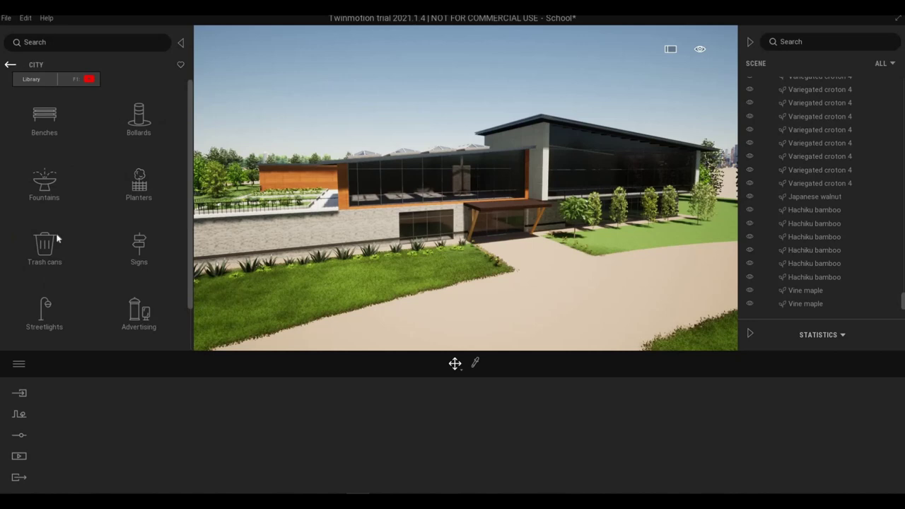
{"action": "left_click", "coordinate": [45, 311]}
{"action": "key", "text": "s"}
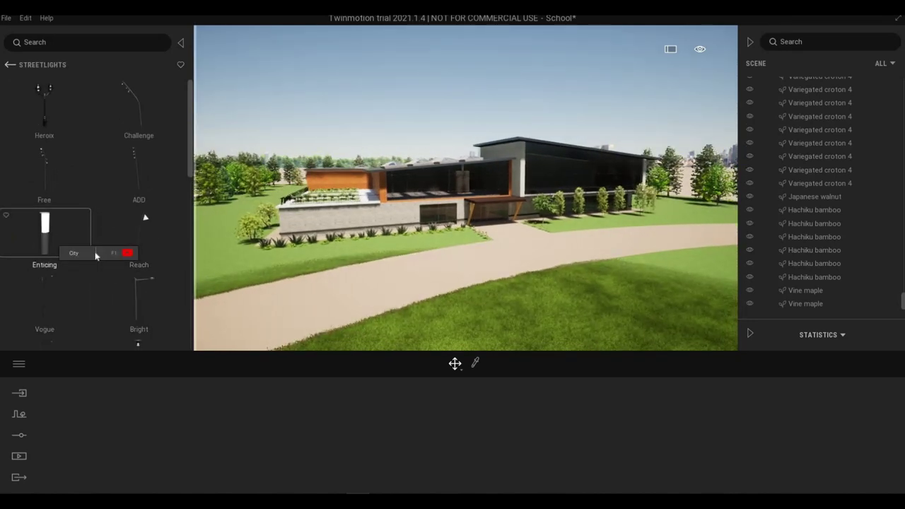
{"action": "scroll", "coordinate": [97, 272], "scroll_direction": "down", "scroll_amount": 5}
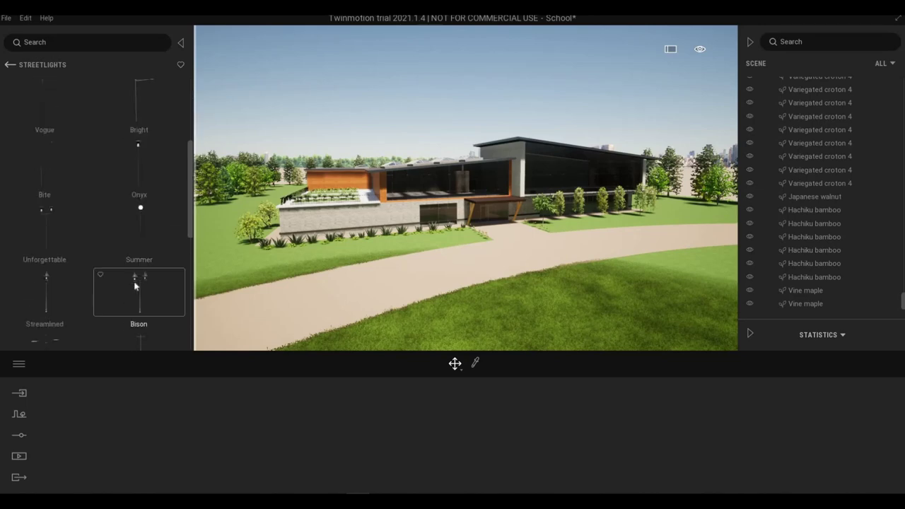
{"action": "scroll", "coordinate": [134, 286], "scroll_direction": "down", "scroll_amount": 4}
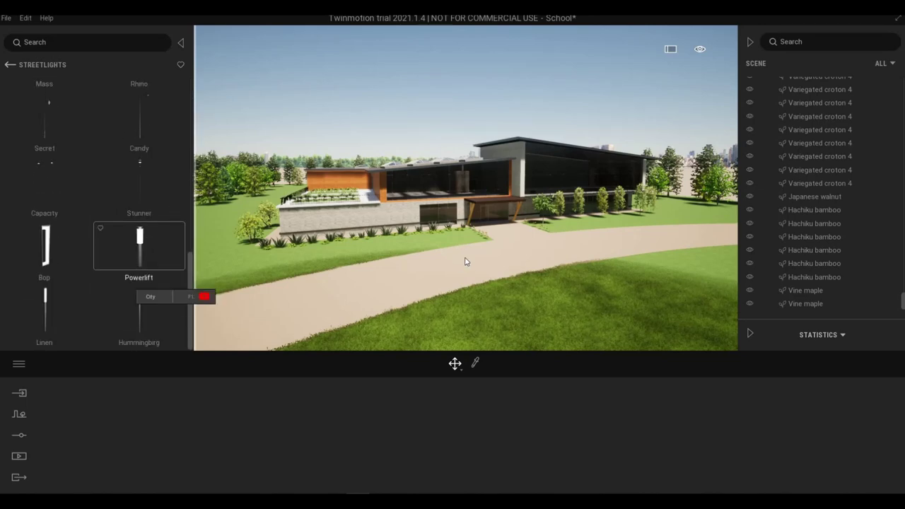
{"action": "key", "text": "w"}
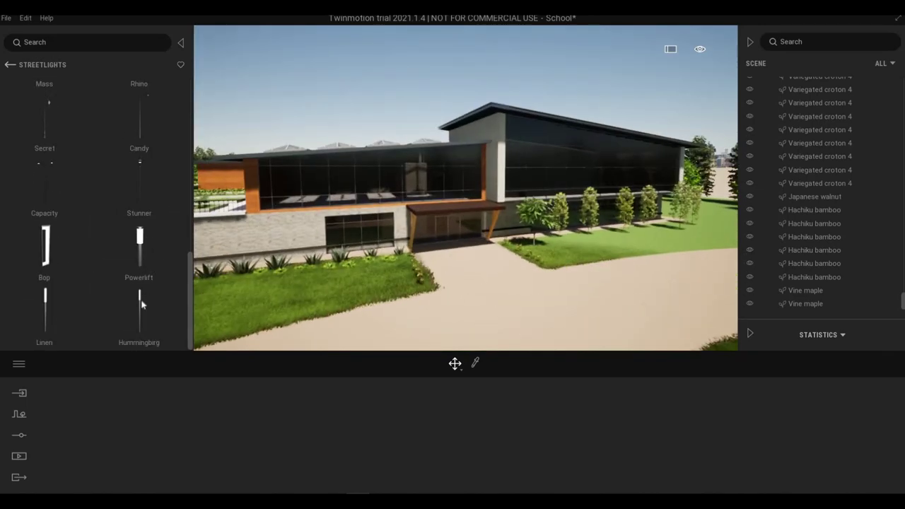
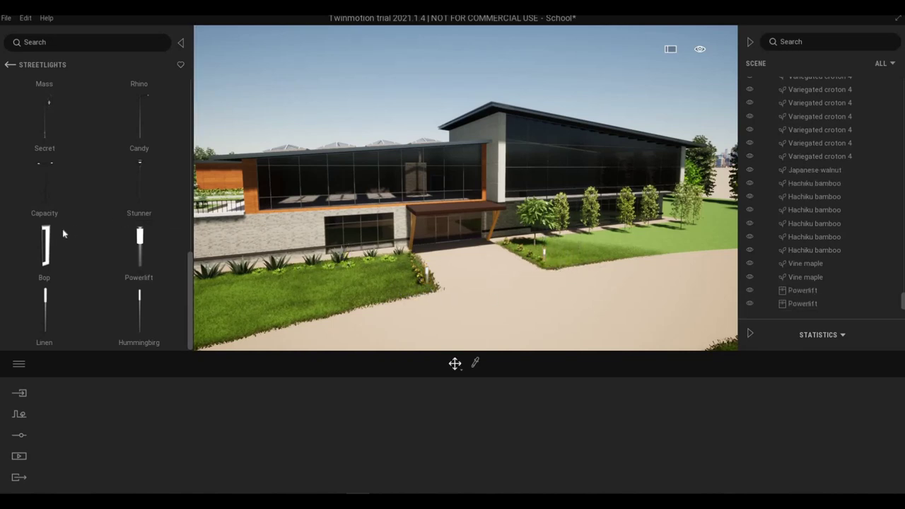
Step: Place a Candy streetlight where the front lawn meets the driveway, between the stone wall and the entrance walkway
{"action": "key", "text": "a"}
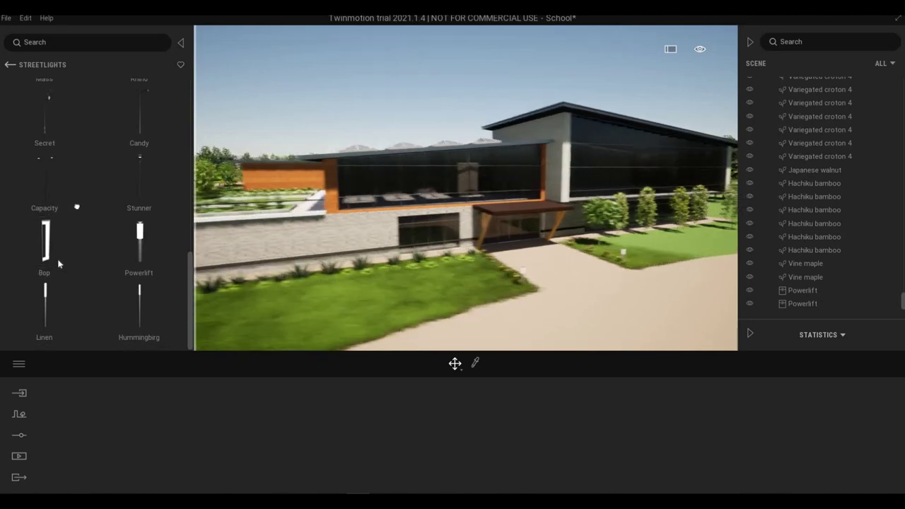
{"action": "scroll", "coordinate": [118, 245], "scroll_direction": "up", "scroll_amount": 3}
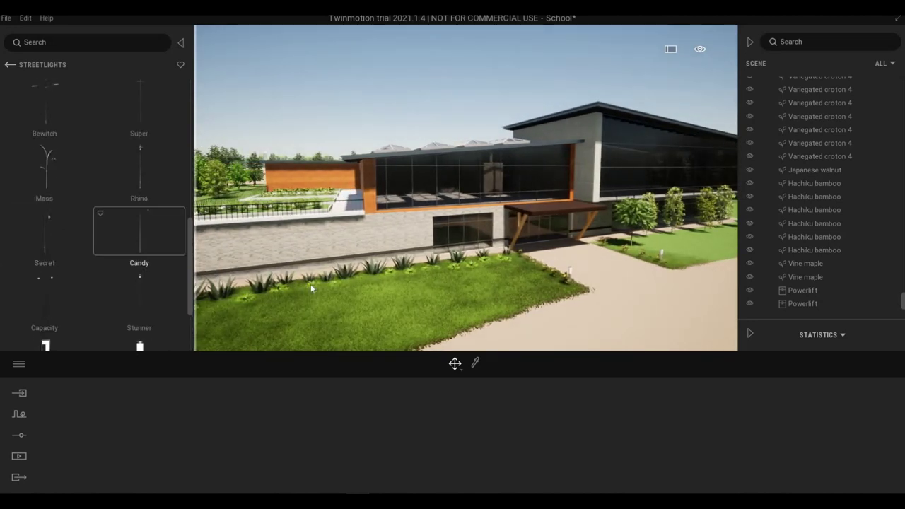
{"action": "left_click_drag", "start_coordinate": [484, 308], "coordinate": [512, 319]}
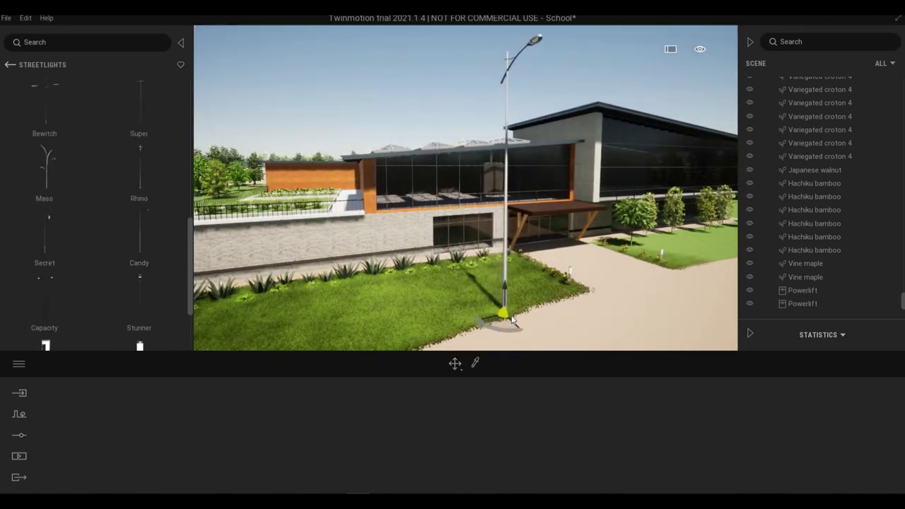
{"action": "key", "text": "s"}
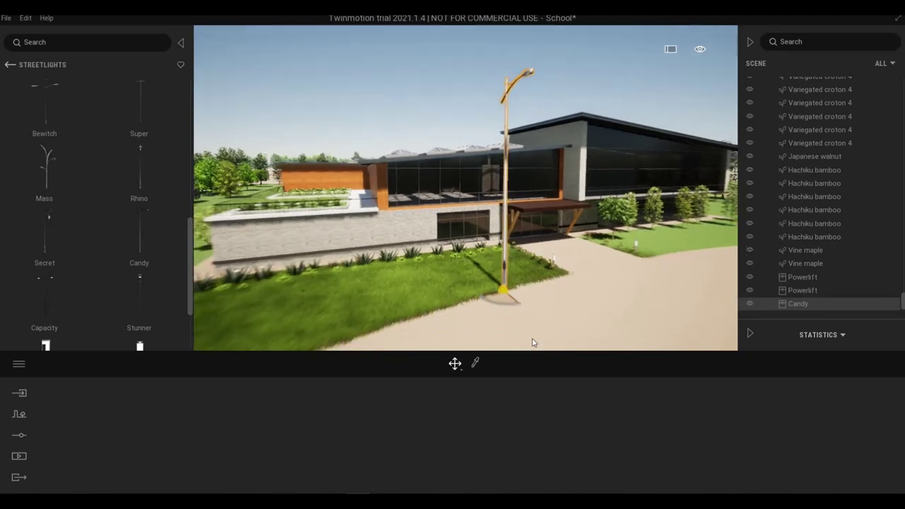
Step: Copy the Candy streetlight as one instance about 15.7 m away, across the entrance walkway near the walnut tree
{"action": "key", "text": "d"}
{"action": "key", "text": "a"}
{"action": "key", "text": "w"}
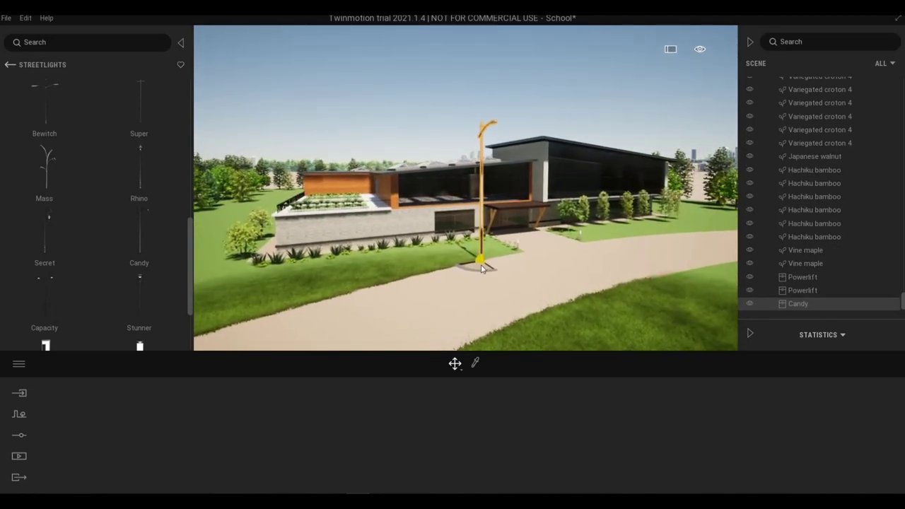
{"action": "left_click_drag", "start_coordinate": [605, 259], "coordinate": [609, 250], "text": "shift"}
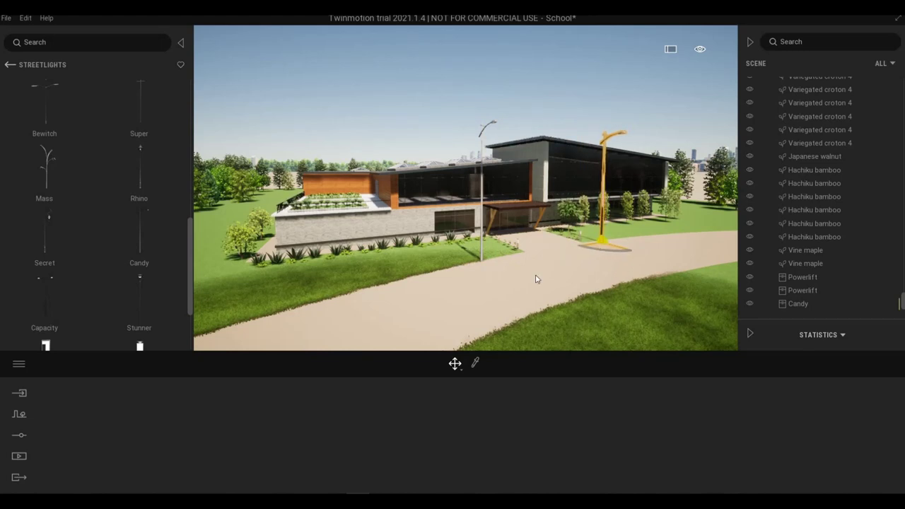
{"action": "left_click_drag", "start_coordinate": [422, 312], "coordinate": [423, 309]}
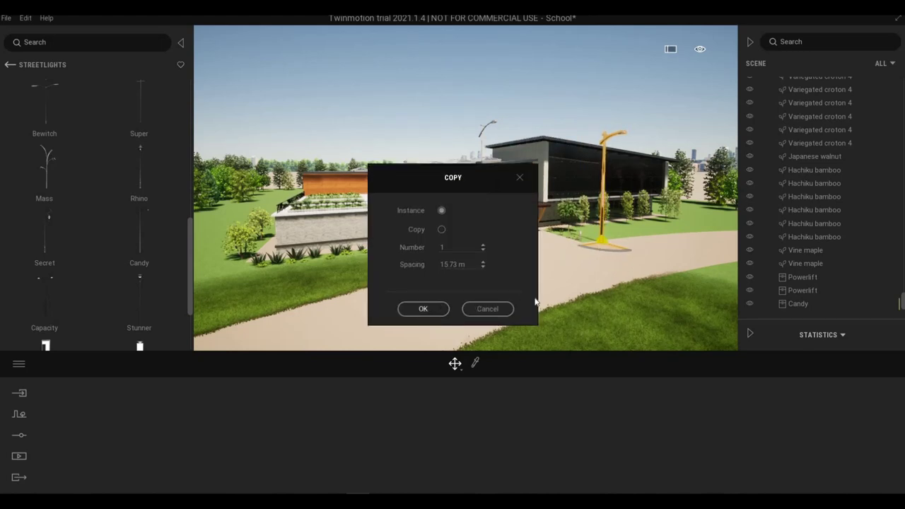
{"action": "key", "text": "Escape"}
{"action": "key", "text": "w"}
{"action": "right_click_drag", "start_coordinate": [580, 301], "coordinate": [565, 269]}
{"action": "key", "text": "a"}
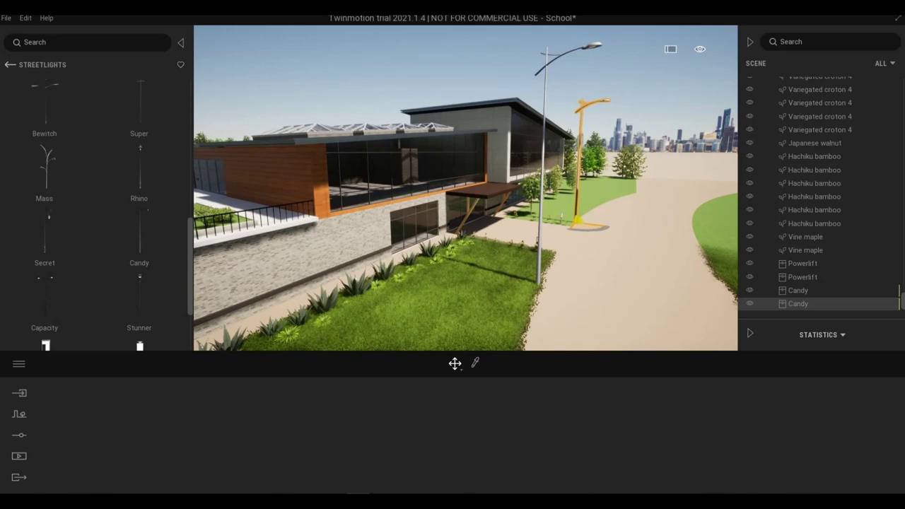
{"action": "key", "text": "Escape"}
Step: Place two more Candy streetlights along the driveway edge, continuing past the stone wall to the border trees
{"action": "key", "text": "s"}
{"action": "key", "text": "d"}
{"action": "right_click_drag", "start_coordinate": [657, 286], "coordinate": [614, 292]}
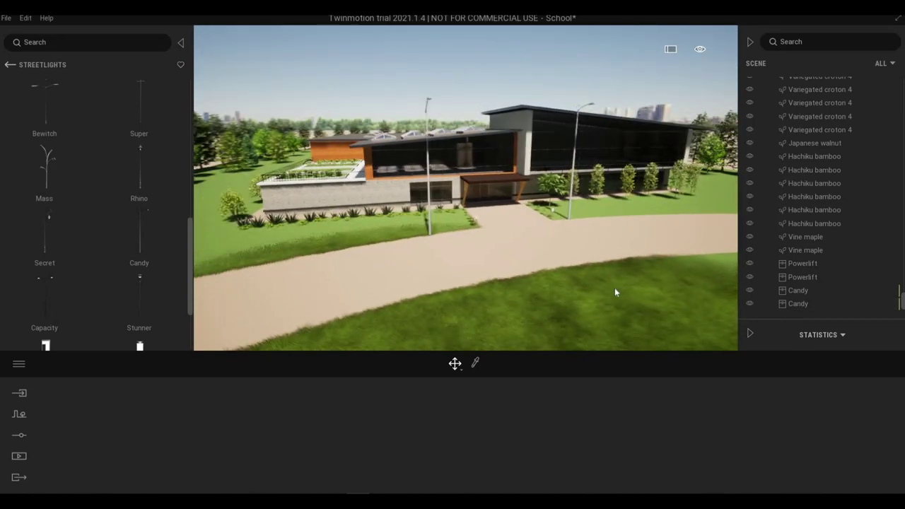
{"action": "key", "text": "w"}
{"action": "key", "text": "a"}
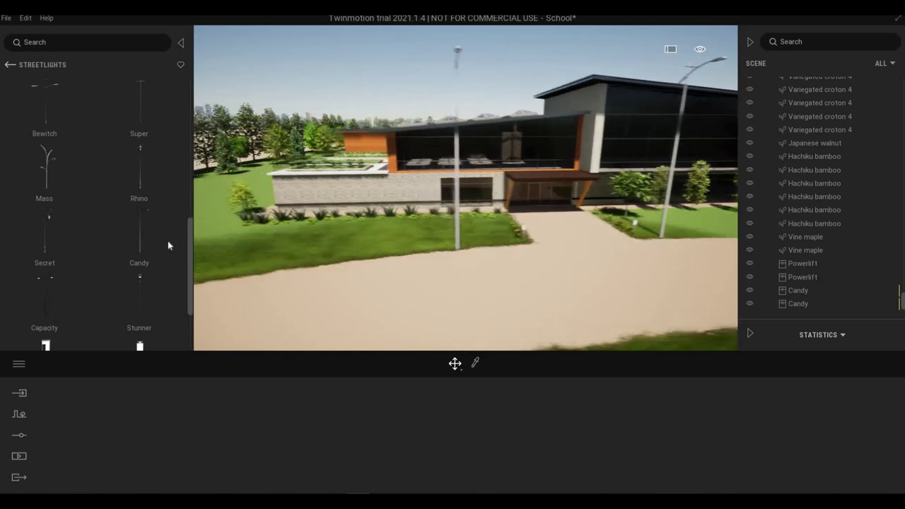
{"action": "key", "text": "s"}
{"action": "left_click_drag", "start_coordinate": [168, 241], "coordinate": [384, 269]}
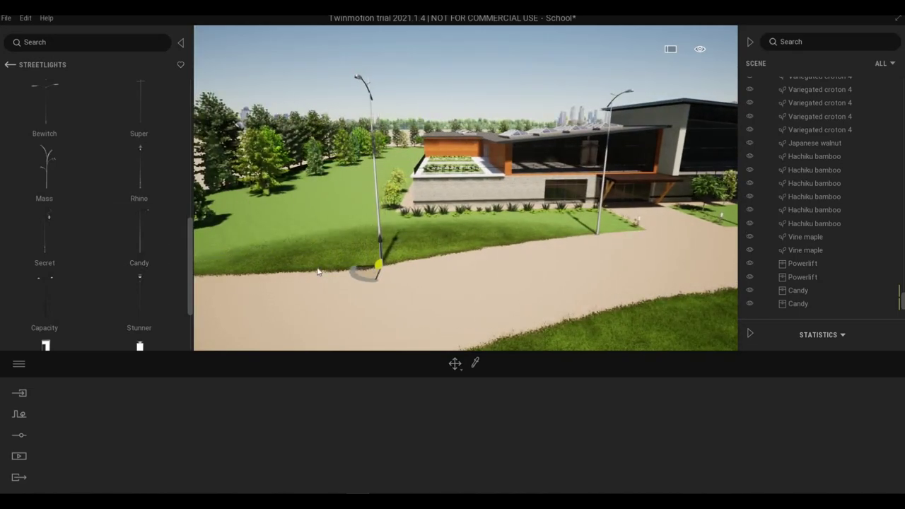
{"action": "key", "text": "a"}
{"action": "left_click_drag", "start_coordinate": [138, 236], "coordinate": [314, 288]}
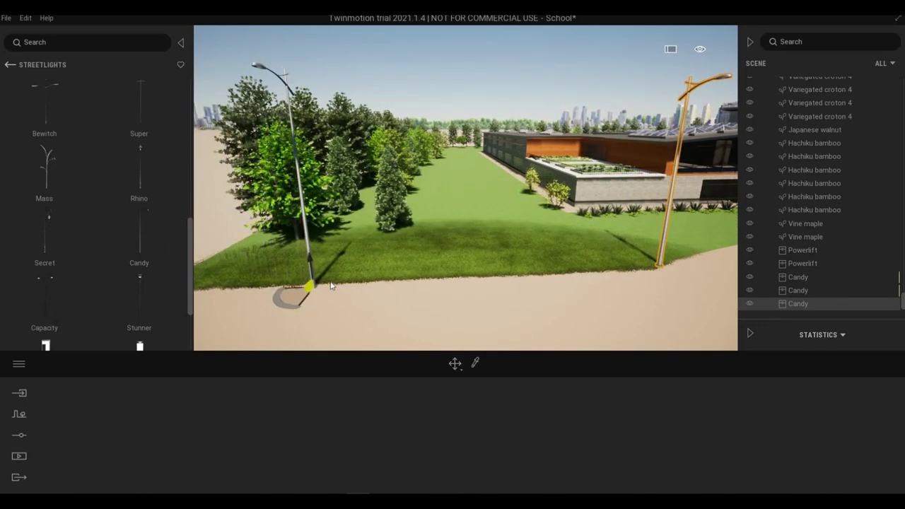
Step: Place two Candy streetlights along the driveway edge beyond the glass wing, the last one beside the outermost border tree
{"action": "key", "text": "d"}
{"action": "right_click_drag", "start_coordinate": [526, 255], "coordinate": [520, 256]}
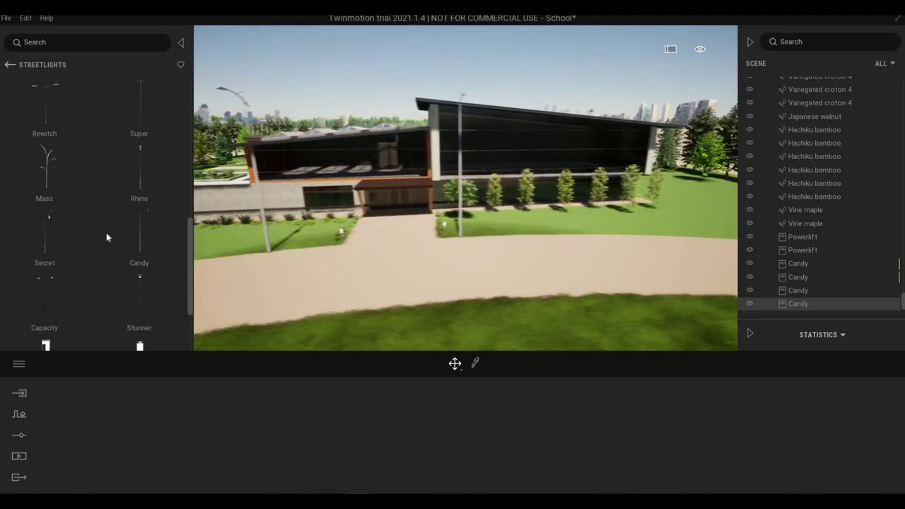
{"action": "left_click_drag", "start_coordinate": [135, 230], "coordinate": [488, 253]}
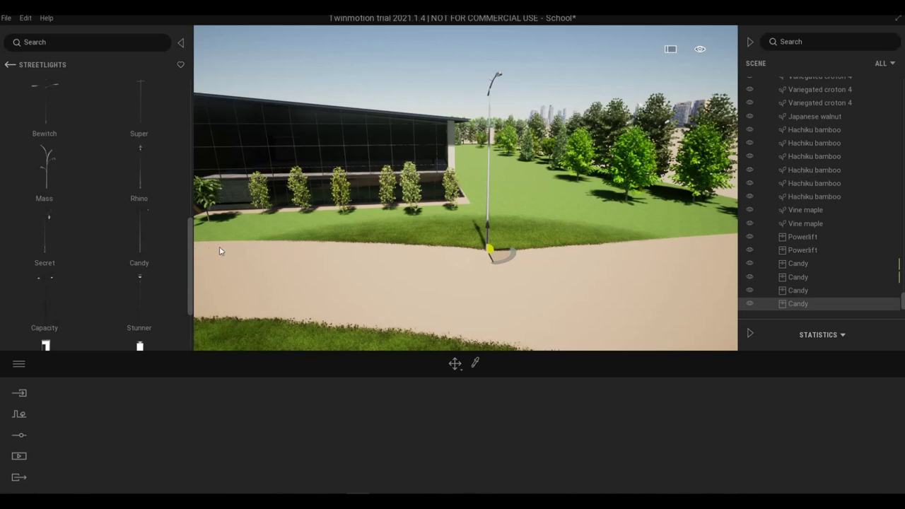
{"action": "key", "text": "d"}
{"action": "left_click_drag", "start_coordinate": [146, 243], "coordinate": [624, 231]}
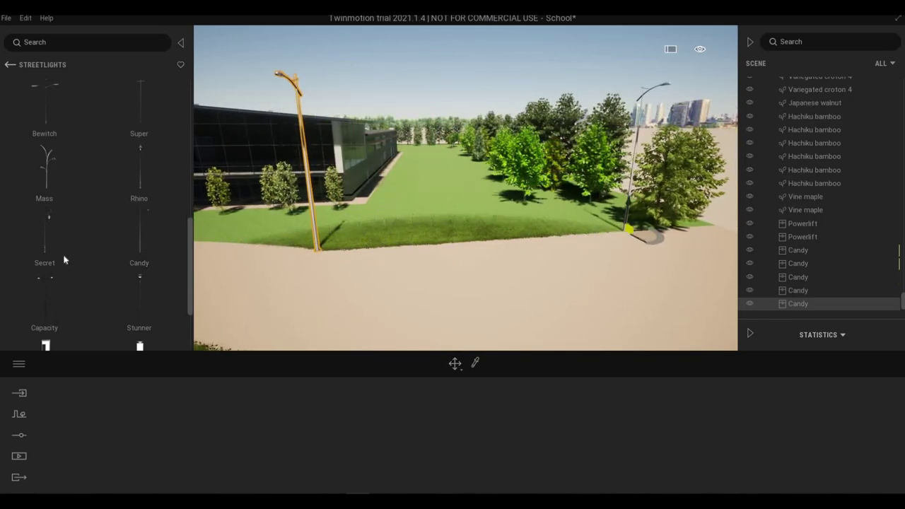
Step: Place Advertising panel 01 on the lawn beyond the glass wing, just past the streetlight near its far corner
{"action": "scroll", "coordinate": [61, 263], "scroll_direction": "down", "scroll_amount": 3}
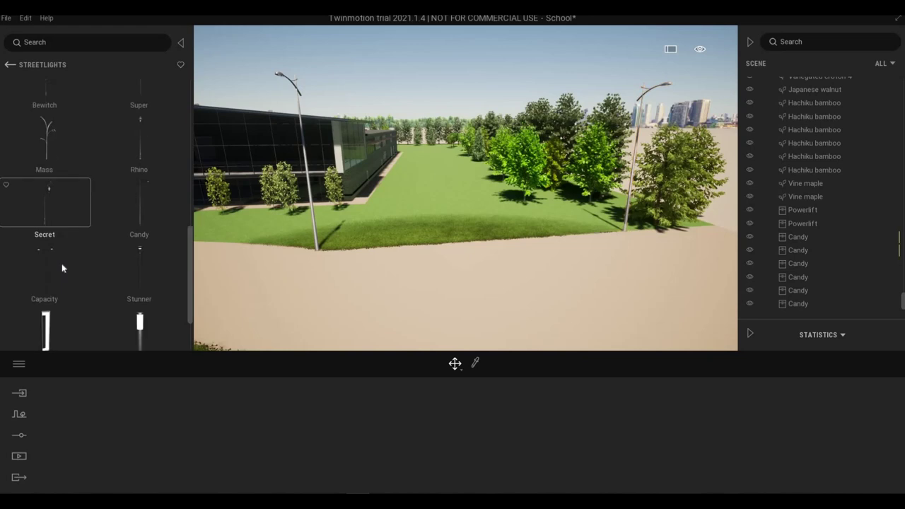
{"action": "left_click", "coordinate": [9, 66]}
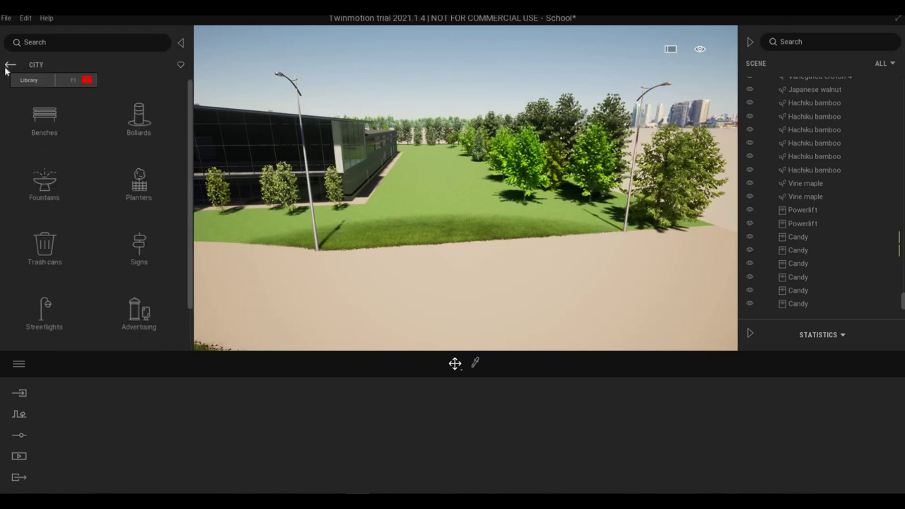
{"action": "key", "text": "a"}
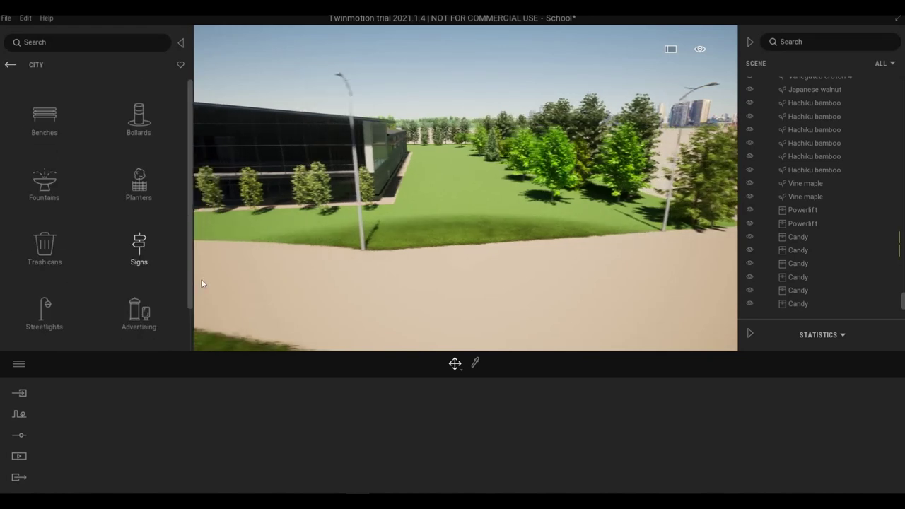
{"action": "left_click", "coordinate": [142, 317]}
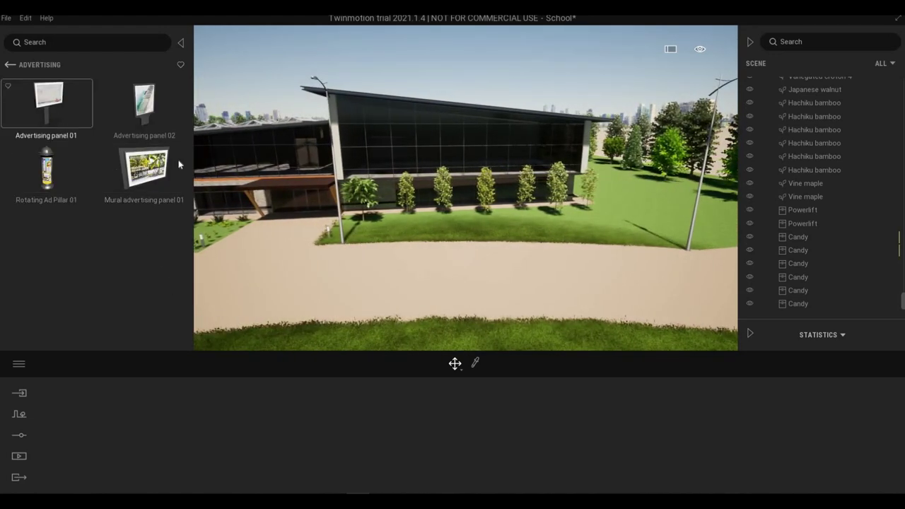
{"action": "left_click_drag", "start_coordinate": [367, 238], "coordinate": [428, 239]}
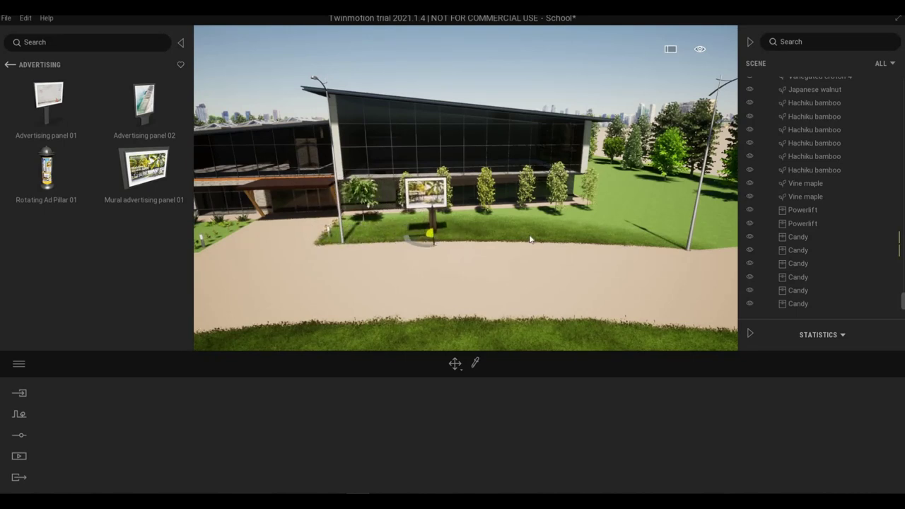
{"action": "left_click_drag", "start_coordinate": [612, 234], "coordinate": [573, 277]}
{"action": "key", "text": "d"}
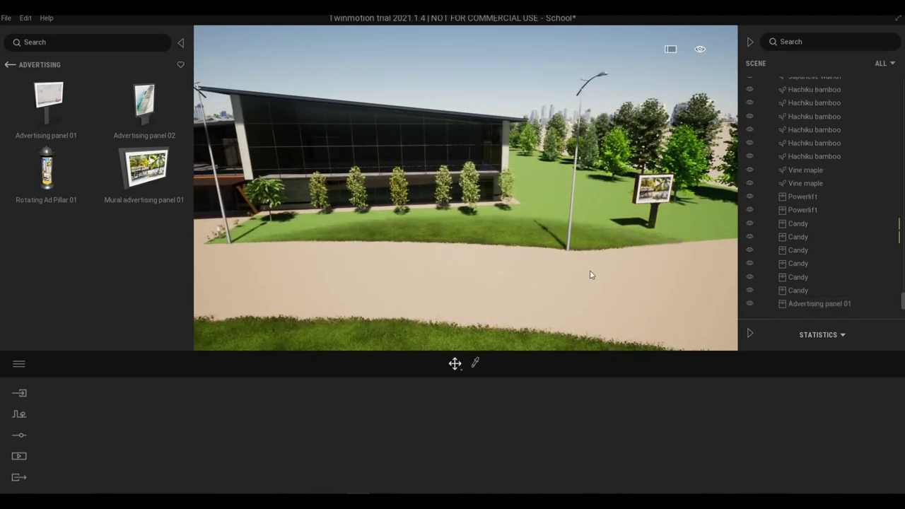
Step: Examine the school front, the driveway streetlights and the advertising panel from several viewpoints around the grounds and front lawn
{"action": "key", "text": "a"}
{"action": "scroll", "coordinate": [592, 275], "scroll_direction": "up", "scroll_amount": 5}
{"action": "scroll", "coordinate": [591, 274], "scroll_direction": "down", "scroll_amount": 5}
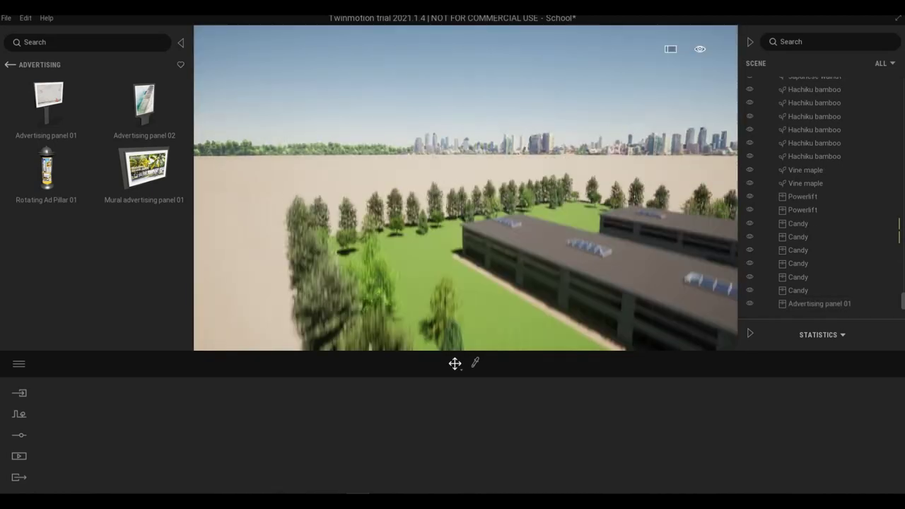
{"action": "key", "text": "s"}
{"action": "mouse_move", "coordinate": [592, 275]}
{"action": "right_mouse_down"}
{"action": "mouse_move", "coordinate": [530, 275]}
{"action": "mouse_move", "coordinate": [600, 282]}
{"action": "mouse_move", "coordinate": [596, 266]}
{"action": "right_mouse_up"}
{"action": "key", "text": "a"}
{"action": "key", "text": "q"}
{"action": "key", "text": "a"}
{"action": "key", "text": "q"}
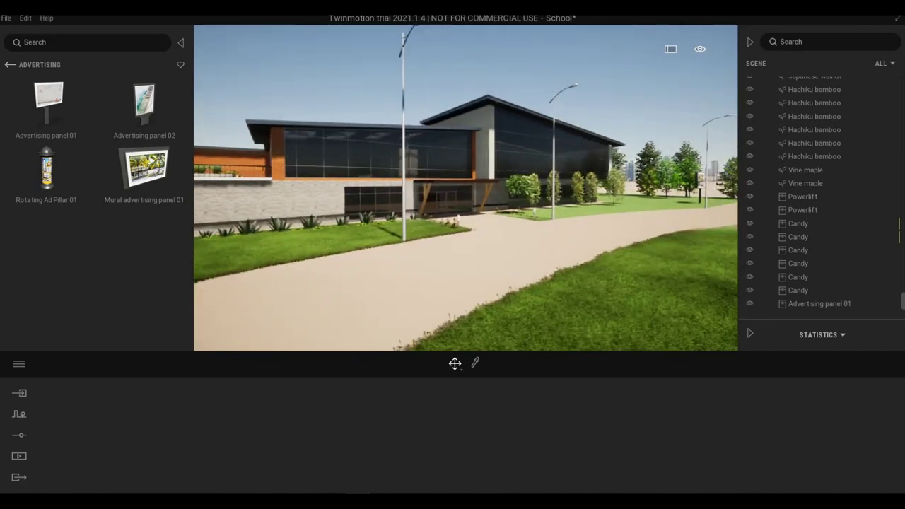
{"action": "key", "text": "s"}
{"action": "right_click_drag", "start_coordinate": [570, 309], "coordinate": [587, 310]}
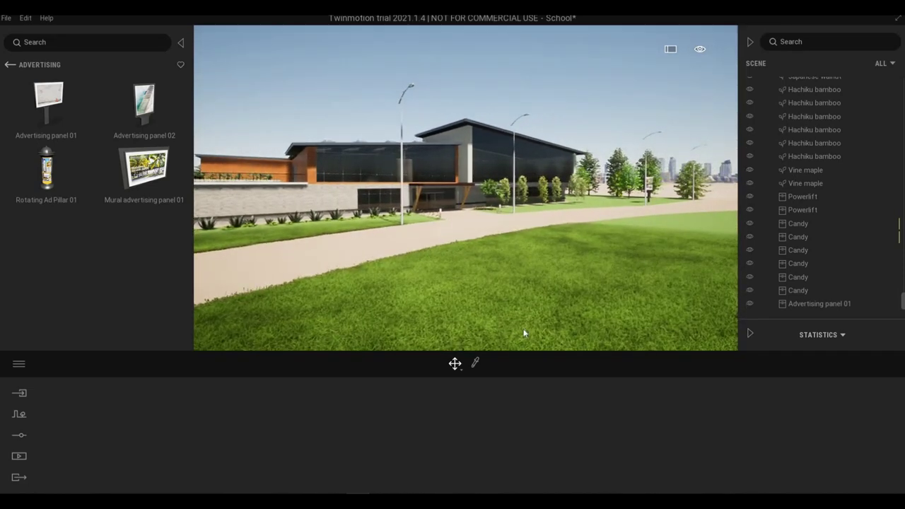
{"action": "key", "text": "s"}
{"action": "right_click_drag", "start_coordinate": [523, 330], "coordinate": [507, 316]}
{"action": "key", "text": "s"}
{"action": "key", "text": "a"}
{"action": "key", "text": "a"}
{"action": "key", "text": "w"}
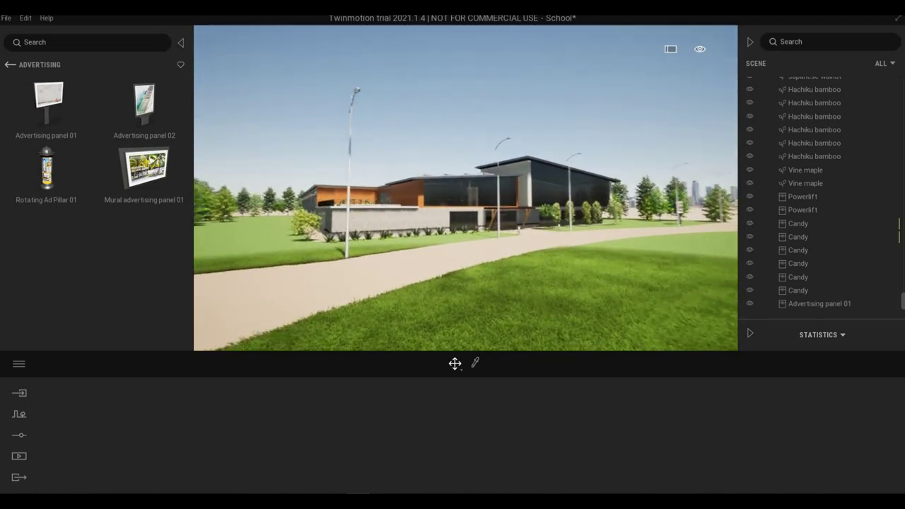
{"action": "key", "text": "w"}
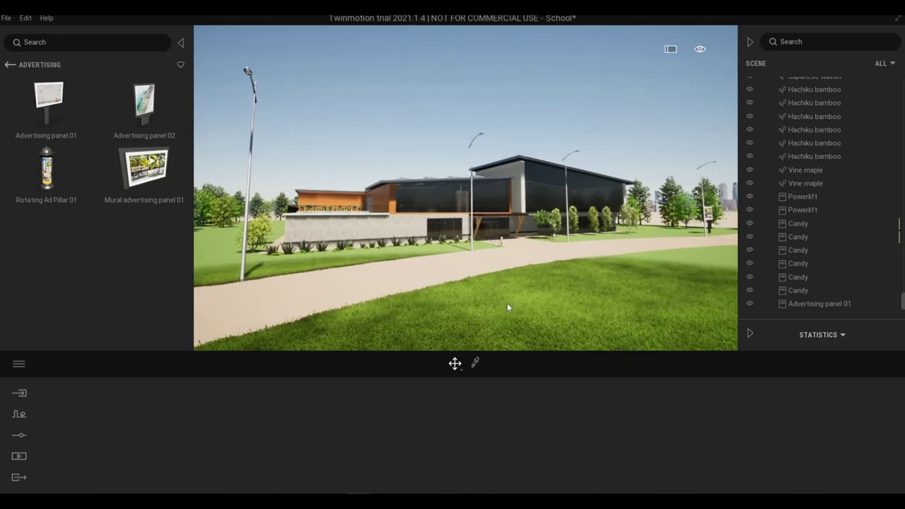
{"action": "key", "text": "w"}
{"action": "key", "text": "q"}
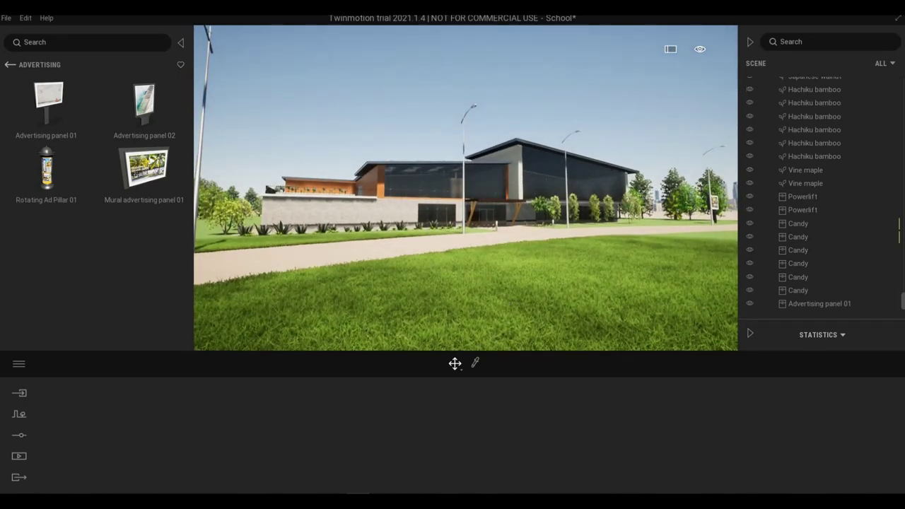
{"action": "key", "text": "w"}
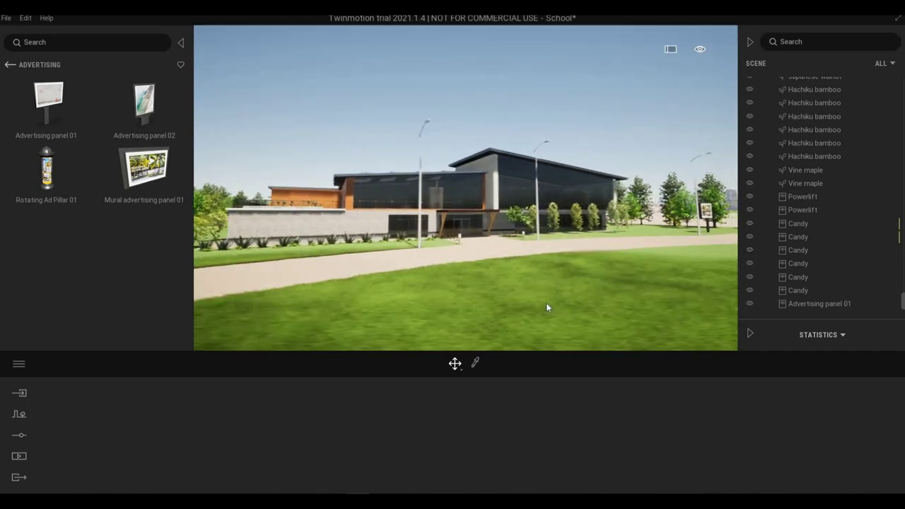
{"action": "right_click_drag", "start_coordinate": [546, 303], "coordinate": [551, 306]}
{"action": "key", "text": "w"}
{"action": "key", "text": "w"}
{"action": "key", "text": "d"}
{"action": "key", "text": "e"}
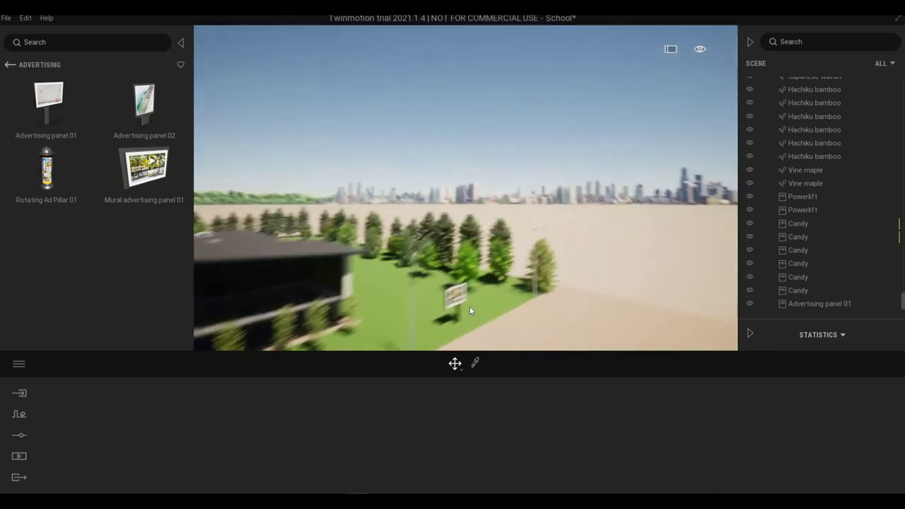
Step: Leave the Advertising category for the main asset library and open the User Library
{"action": "left_click", "coordinate": [10, 66]}
{"action": "left_click", "coordinate": [11, 66]}
{"action": "left_click", "coordinate": [11, 66]}
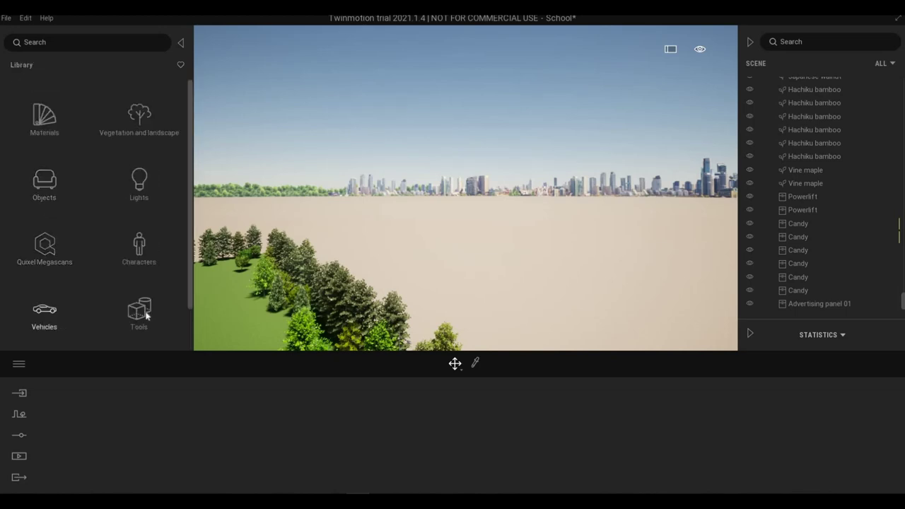
{"action": "scroll", "coordinate": [113, 316], "scroll_direction": "down", "scroll_amount": 2}
{"action": "left_click", "coordinate": [45, 320]}
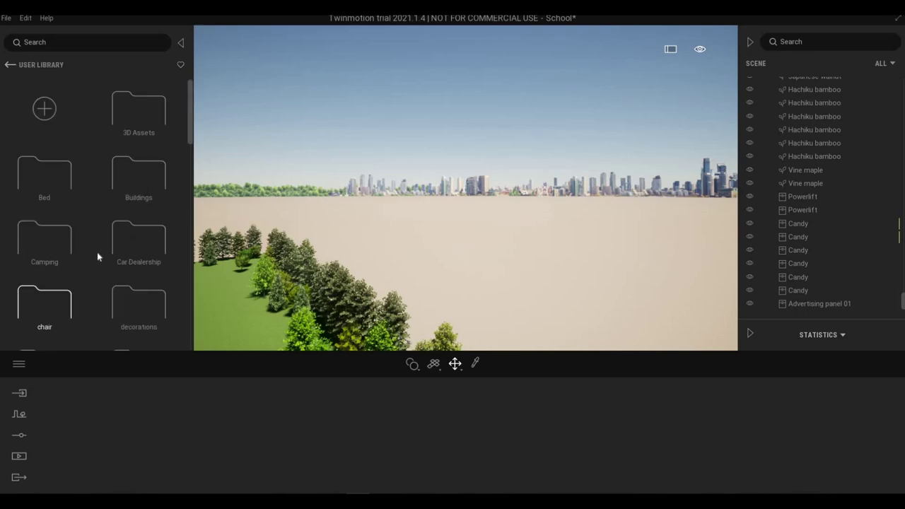
Step: Place the 35 The+King+East.skp building from the user library's Buildings folder on the open ground beyond the tree row
{"action": "scroll", "coordinate": [113, 198], "scroll_direction": "down", "scroll_amount": 2}
{"action": "left_click", "coordinate": [130, 138]}
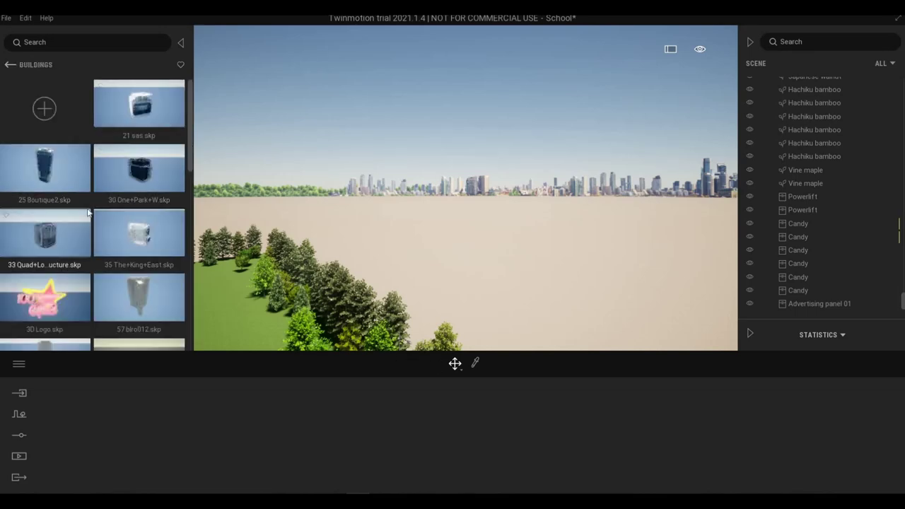
{"action": "scroll", "coordinate": [88, 212], "scroll_direction": "down", "scroll_amount": 1}
{"action": "left_click_drag", "start_coordinate": [375, 285], "coordinate": [428, 254]}
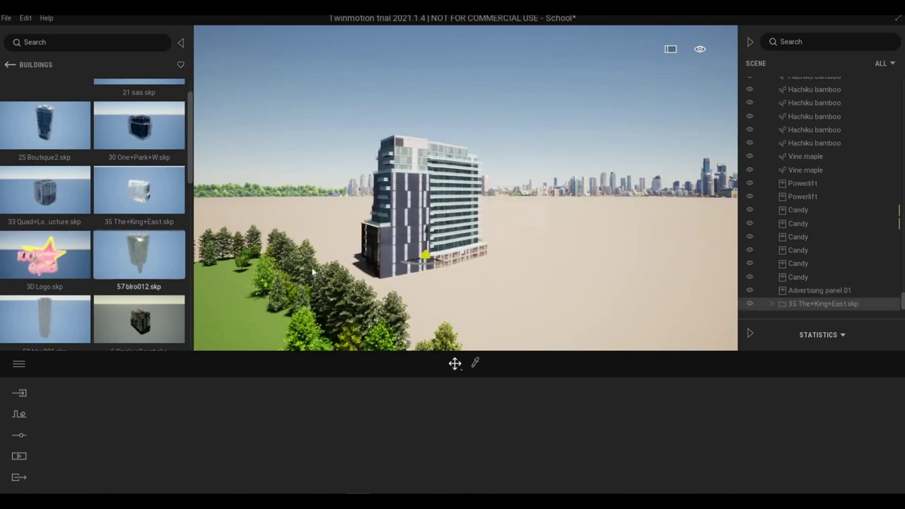
Step: Place the 33 Quad+Lofts West Structure building on the empty ground behind the school's trees, beside the first tower
{"action": "key", "text": "s"}
{"action": "key", "text": "d"}
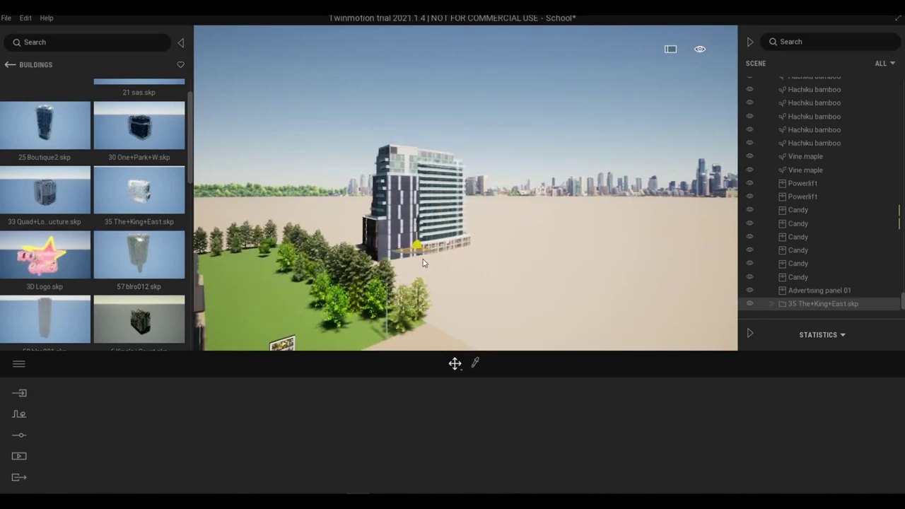
{"action": "left_click_drag", "start_coordinate": [446, 269], "coordinate": [453, 270]}
{"action": "key", "text": "s"}
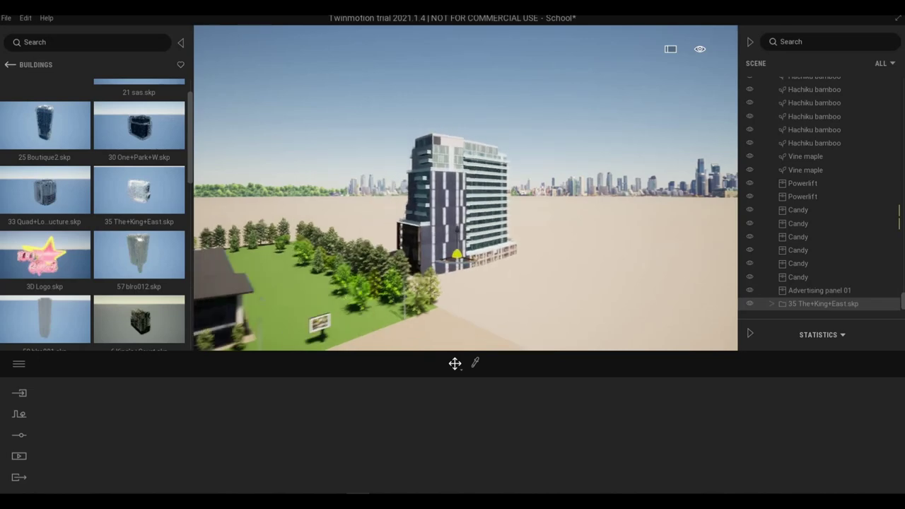
{"action": "key", "text": "a"}
{"action": "key", "text": "q"}
{"action": "key", "text": "s"}
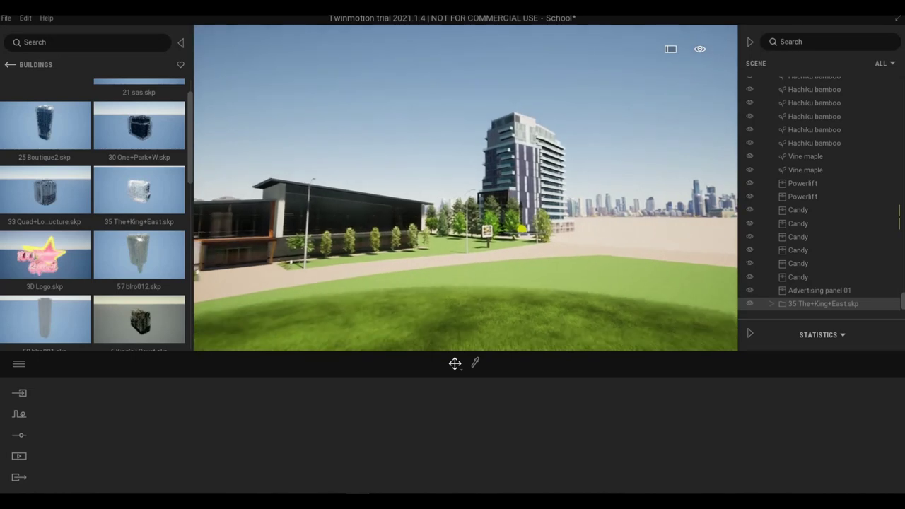
{"action": "key", "text": "a"}
{"action": "right_click_drag", "start_coordinate": [453, 311], "coordinate": [383, 317]}
{"action": "key", "text": "w"}
{"action": "key", "text": "e"}
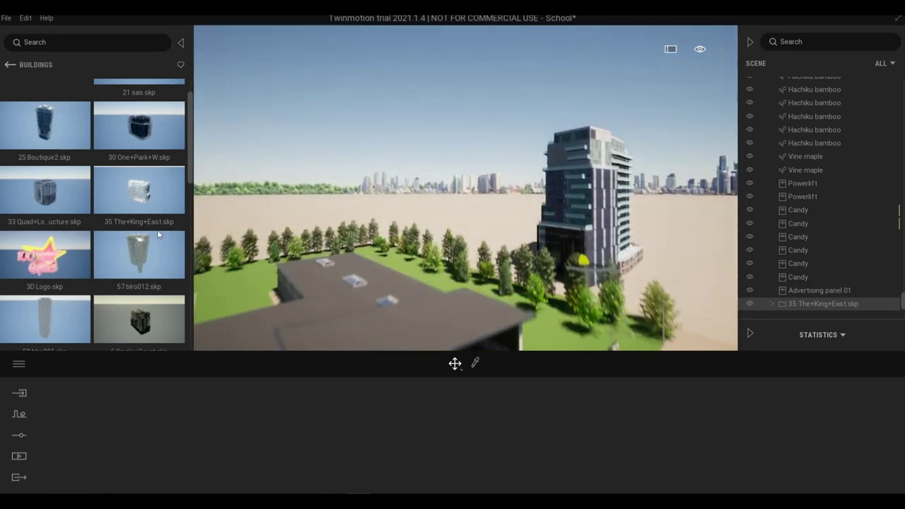
{"action": "left_click_drag", "start_coordinate": [53, 200], "coordinate": [442, 287]}
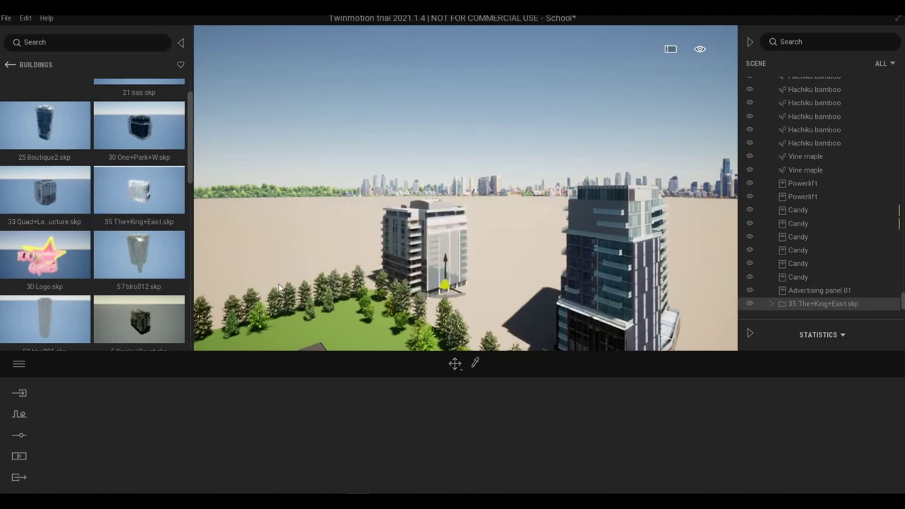
Step: Place the 6 King's+Court.skp building behind the tree line, next to the Quad Lofts building
{"action": "key", "text": "a"}
{"action": "key", "text": "s"}
{"action": "left_click_drag", "start_coordinate": [139, 315], "coordinate": [310, 281]}
Step: Place the 73 OnePark+East.skp building beyond the trees at the end of the row of background buildings
{"action": "key", "text": "s"}
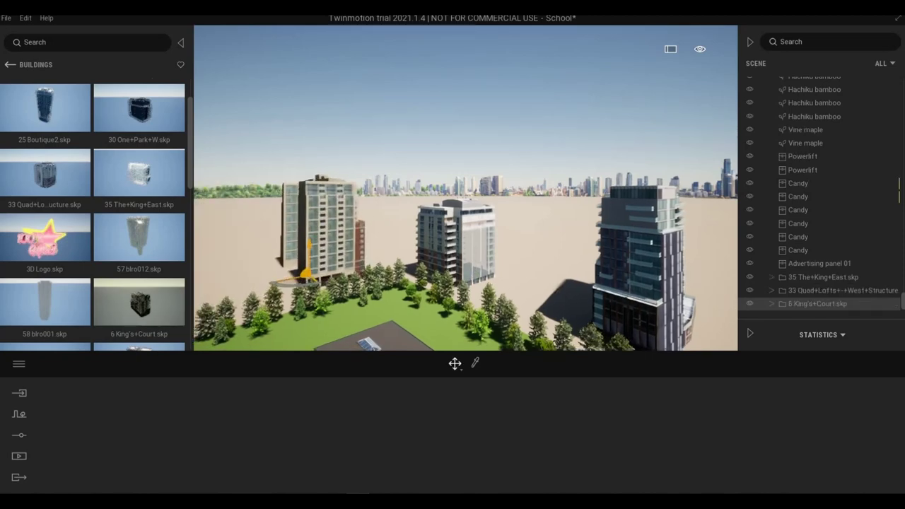
{"action": "key", "text": "a"}
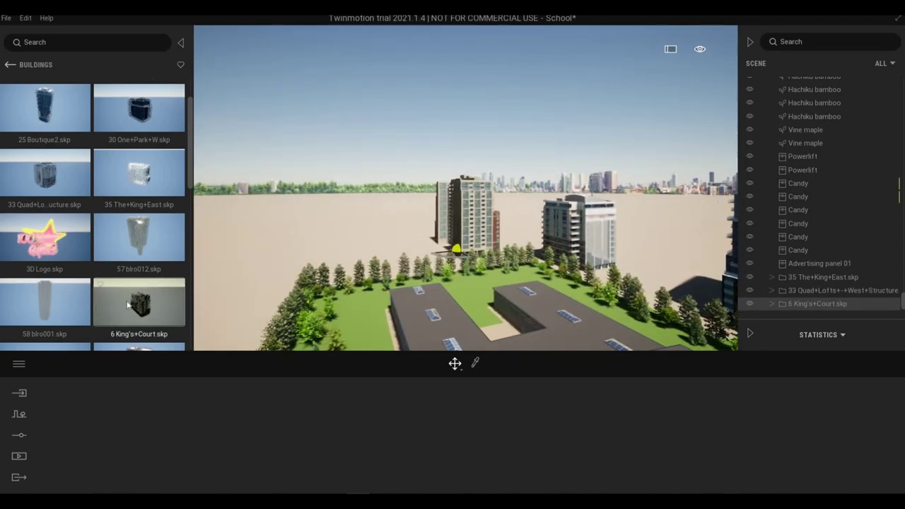
{"action": "scroll", "coordinate": [129, 308], "scroll_direction": "down", "scroll_amount": 4}
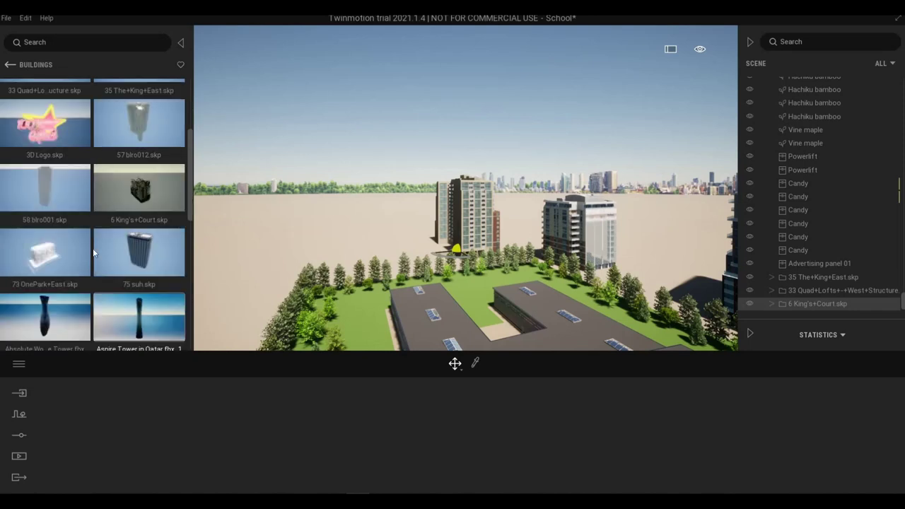
{"action": "left_click_drag", "start_coordinate": [356, 232], "coordinate": [162, 267]}
{"action": "scroll", "coordinate": [68, 307], "scroll_direction": "down", "scroll_amount": 3}
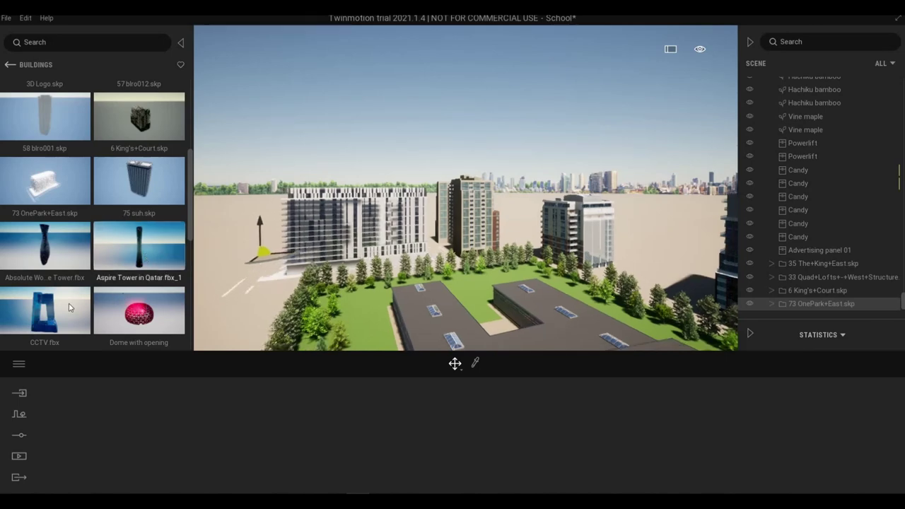
{"action": "scroll", "coordinate": [68, 306], "scroll_direction": "down", "scroll_amount": 4}
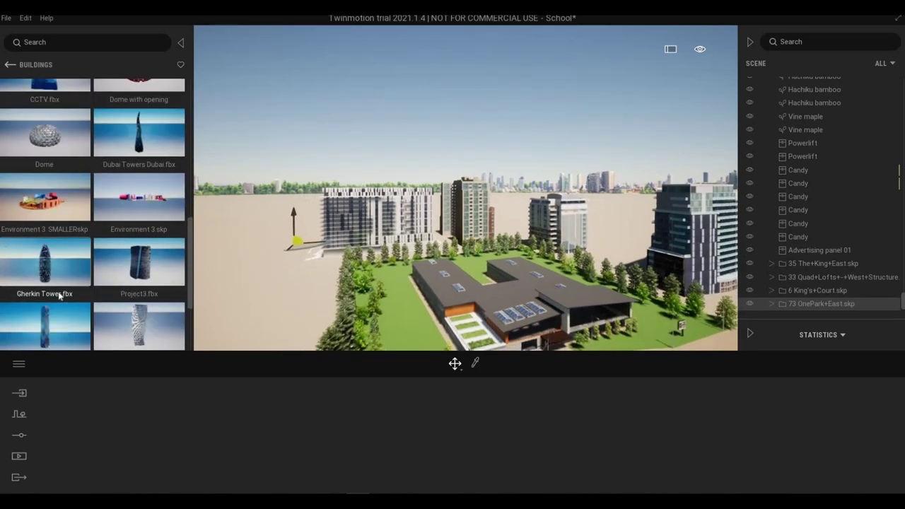
{"action": "scroll", "coordinate": [73, 289], "scroll_direction": "down", "scroll_amount": 2}
{"action": "left_click_drag", "start_coordinate": [142, 307], "coordinate": [378, 344]}
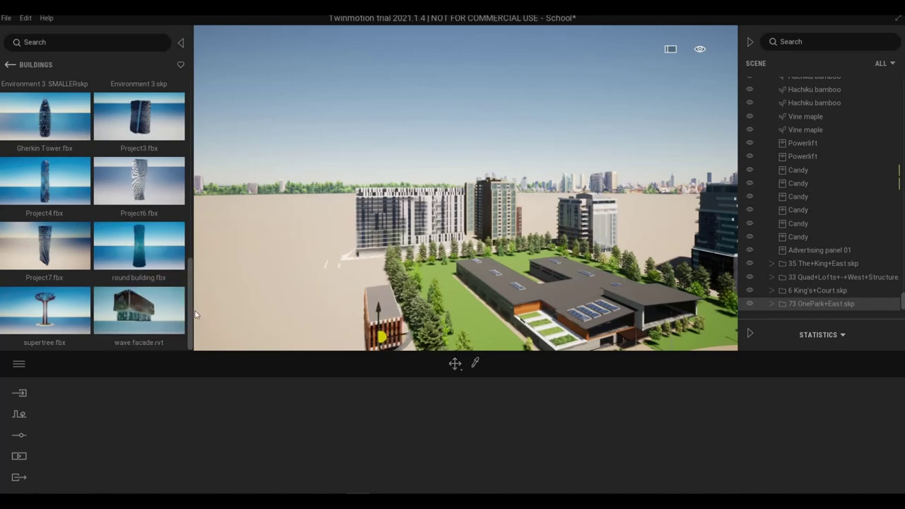
Step: Place a second 6 King's+Court.skp building on the empty ground beside the school's side tree row and deselect it
{"action": "scroll", "coordinate": [89, 286], "scroll_direction": "up", "scroll_amount": 5}
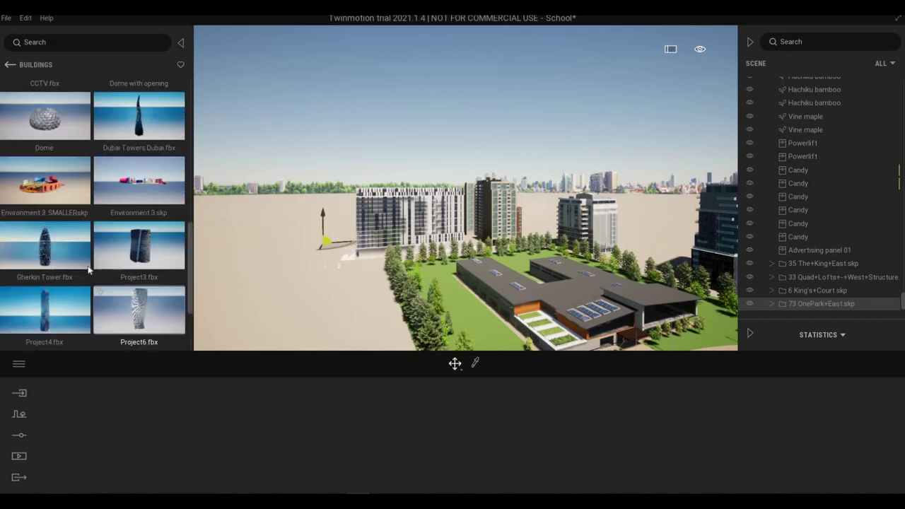
{"action": "scroll", "coordinate": [90, 268], "scroll_direction": "up", "scroll_amount": 5}
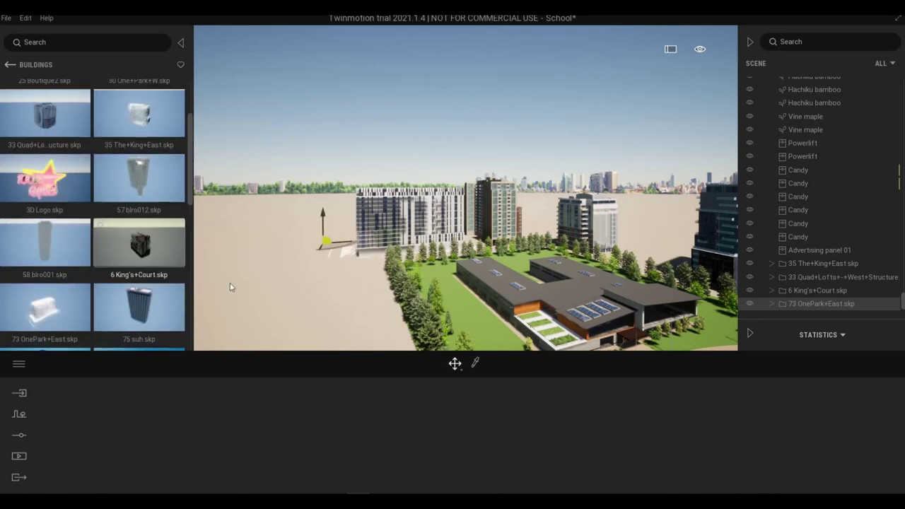
{"action": "left_click_drag", "start_coordinate": [340, 323], "coordinate": [331, 311]}
{"action": "key", "text": "Escape"}
Step: Examine the school and its surrounding background buildings from near street level along the front path
{"action": "right_click_drag", "start_coordinate": [330, 312], "coordinate": [363, 307]}
{"action": "key", "text": "w"}
{"action": "middle_click_drag", "start_coordinate": [515, 302], "coordinate": [493, 283]}
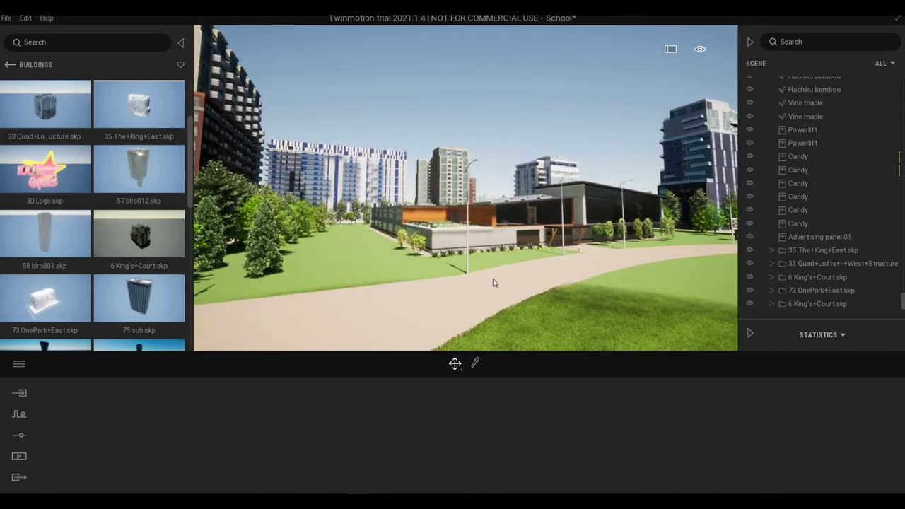
{"action": "key", "text": "s"}
{"action": "middle_click_drag", "start_coordinate": [528, 273], "coordinate": [519, 268]}
{"action": "right_click_drag", "start_coordinate": [524, 269], "coordinate": [520, 271]}
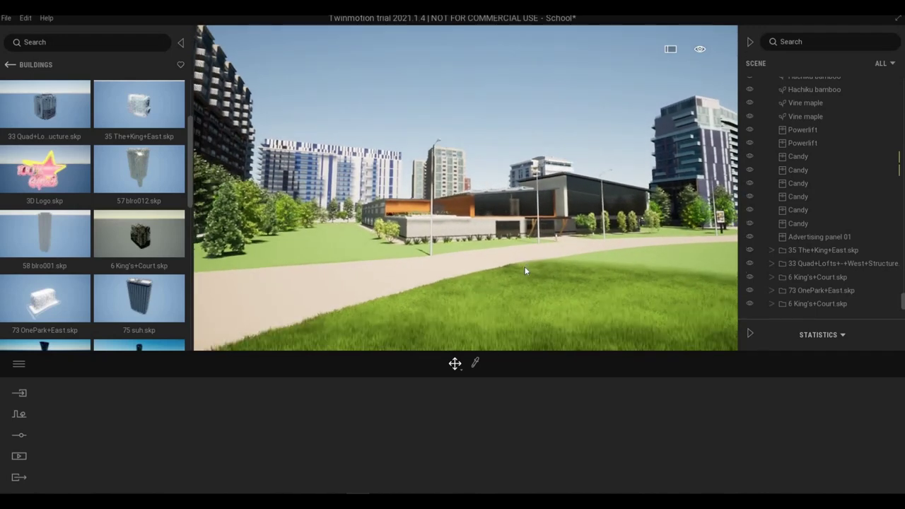
{"action": "key", "text": "q"}
{"action": "key", "text": "e"}
{"action": "key", "text": "w"}
{"action": "key", "text": "e"}
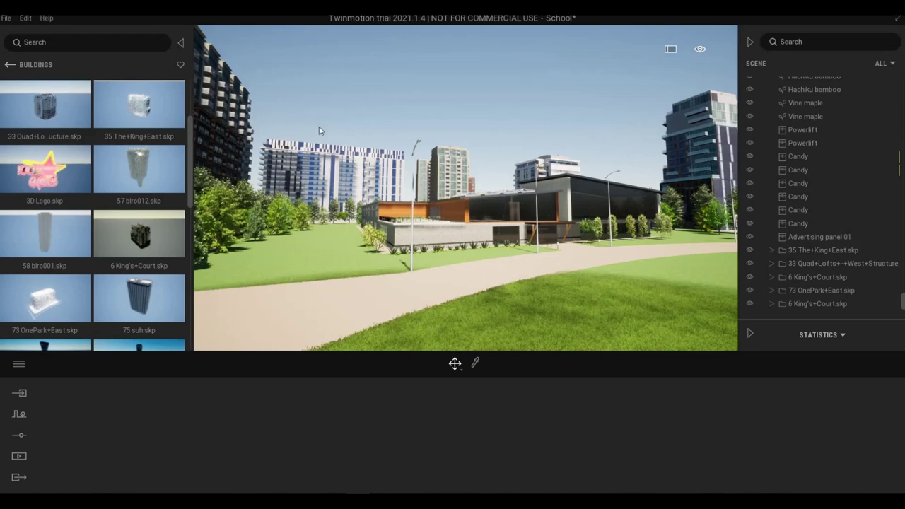
{"action": "key", "text": "w"}
{"action": "key", "text": "w"}
{"action": "key", "text": "d"}
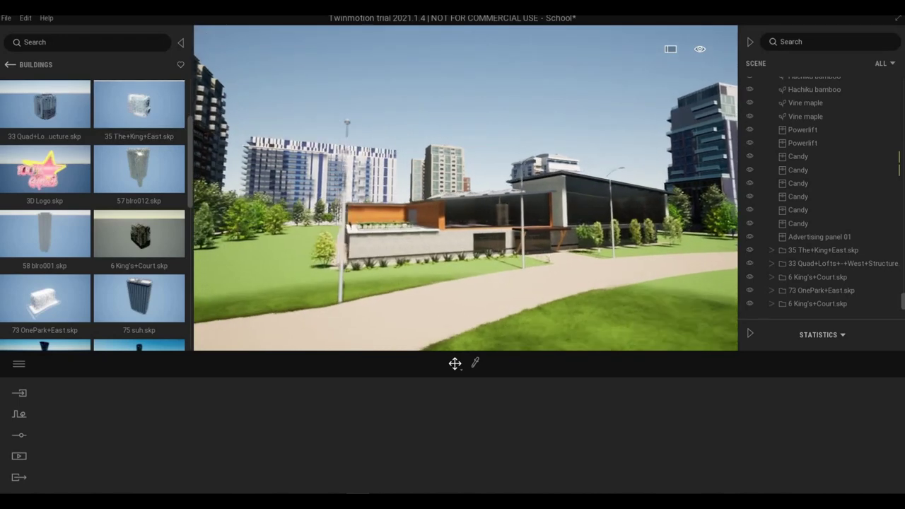
{"action": "key", "text": "w"}
{"action": "key", "text": "e"}
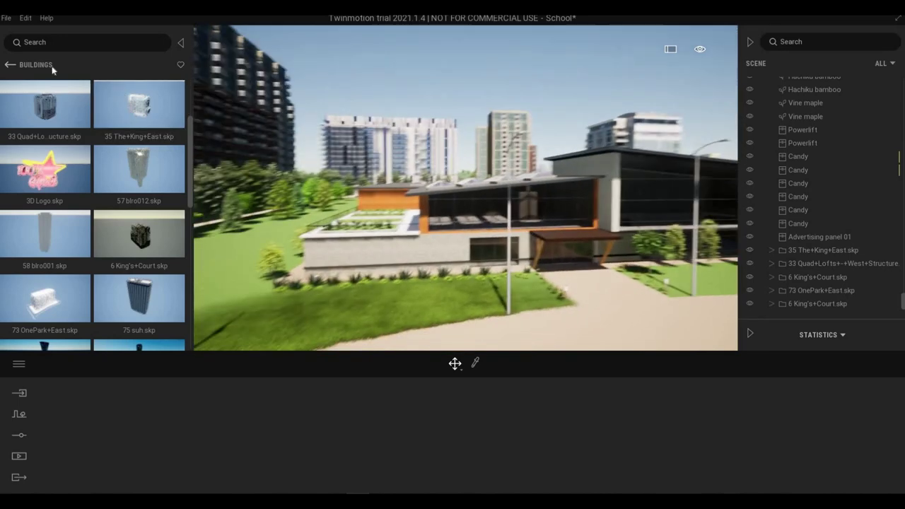
Step: Browse the Quixel Megascans street 3D assets to the Sidewalk category
{"action": "left_click", "coordinate": [10, 67]}
{"action": "left_click", "coordinate": [9, 67]}
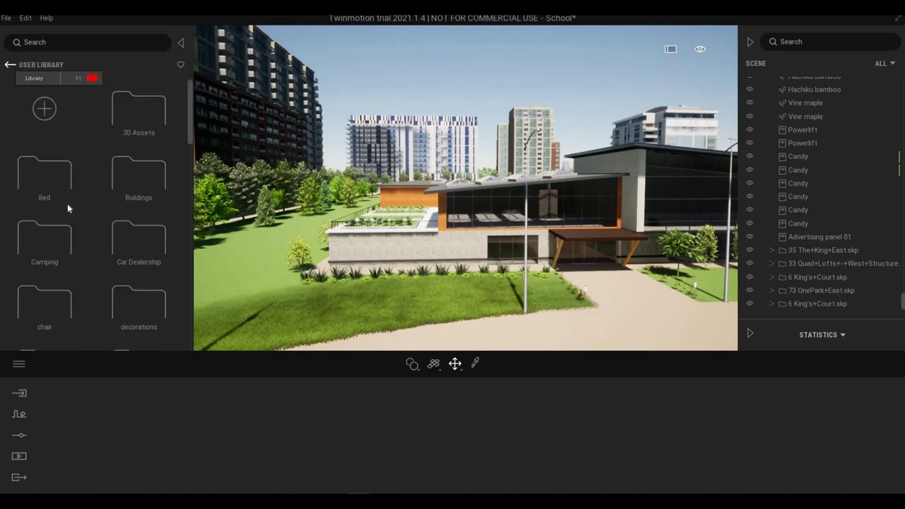
{"action": "left_click", "coordinate": [46, 260]}
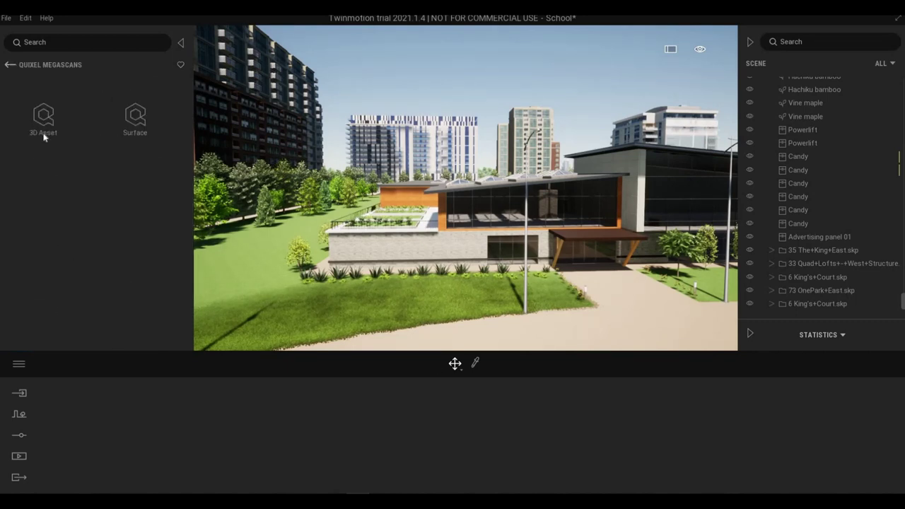
{"action": "left_click", "coordinate": [43, 119]}
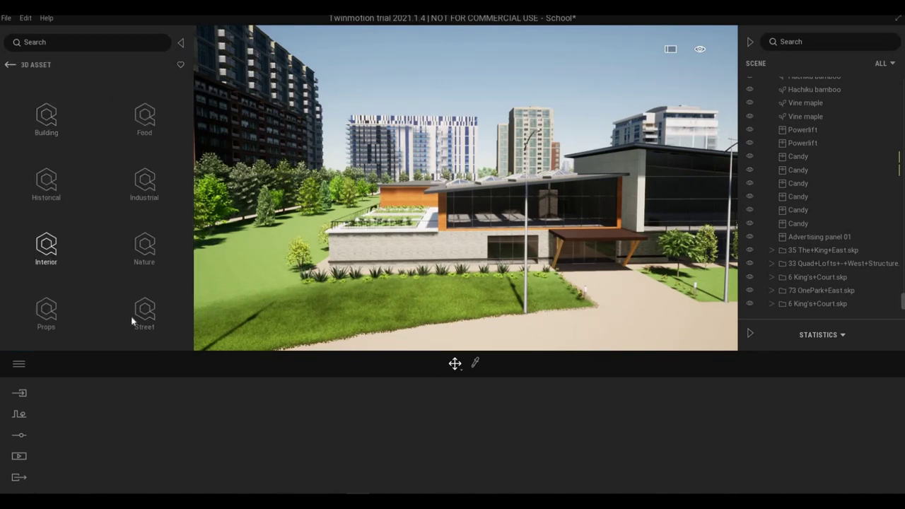
{"action": "left_click", "coordinate": [138, 316]}
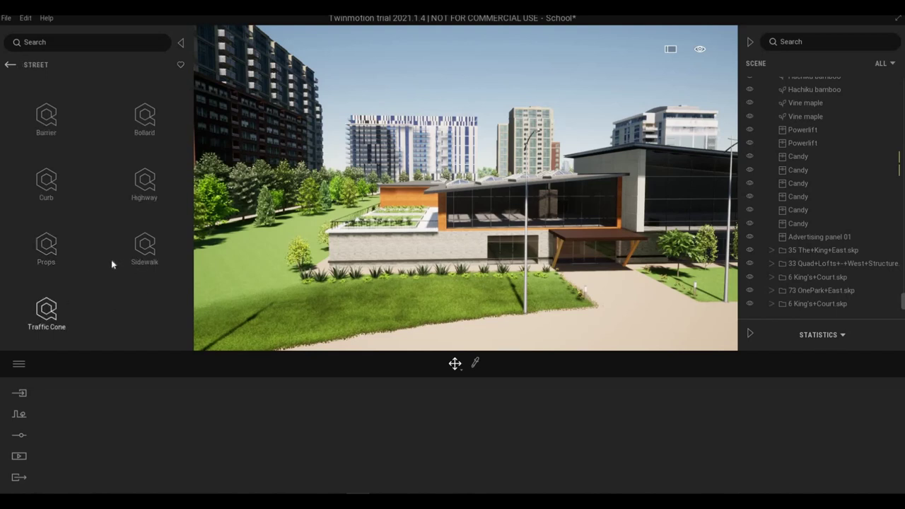
{"action": "left_click", "coordinate": [140, 249]}
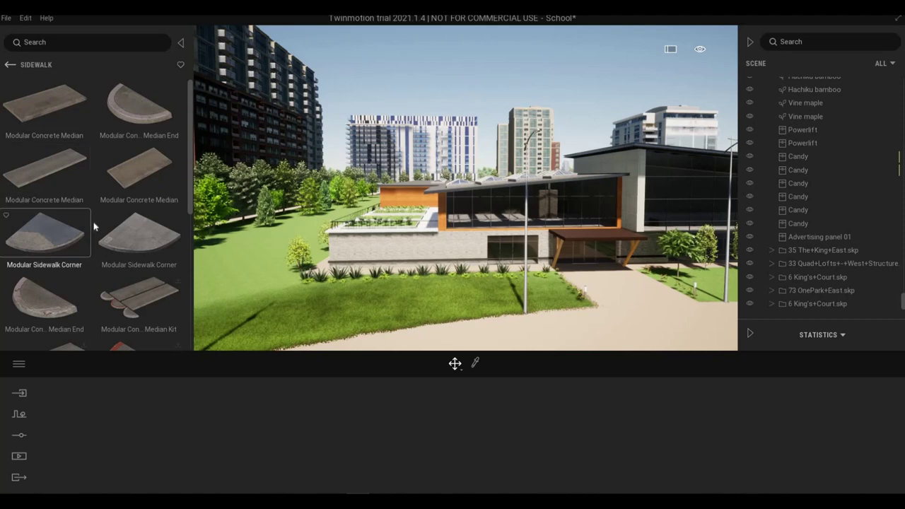
Step: Try a modular sidewalk piece on the path in front of the school, and delete it
{"action": "key", "text": "s"}
{"action": "left_click_drag", "start_coordinate": [44, 108], "coordinate": [484, 305]}
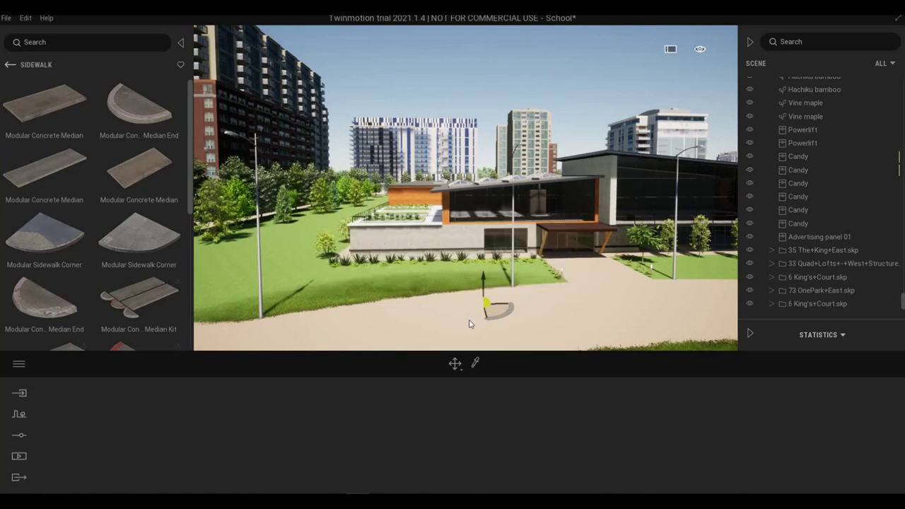
{"action": "key", "text": "Delete"}
Step: Switch to the school model in Revit, inspect the entrance and front path, and open the Ground Floor plan
{"action": "right_click_drag", "start_coordinate": [458, 320], "coordinate": [264, 252]}
{"action": "scroll", "coordinate": [400, 318], "scroll_direction": "up", "scroll_amount": 4}
{"action": "scroll", "coordinate": [405, 313], "scroll_direction": "up", "scroll_amount": 2}
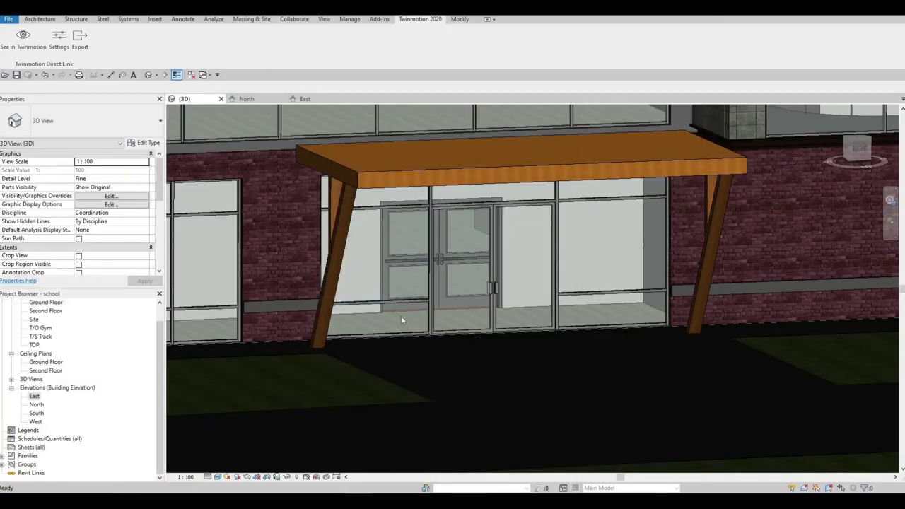
{"action": "scroll", "coordinate": [400, 320], "scroll_direction": "down", "scroll_amount": 6}
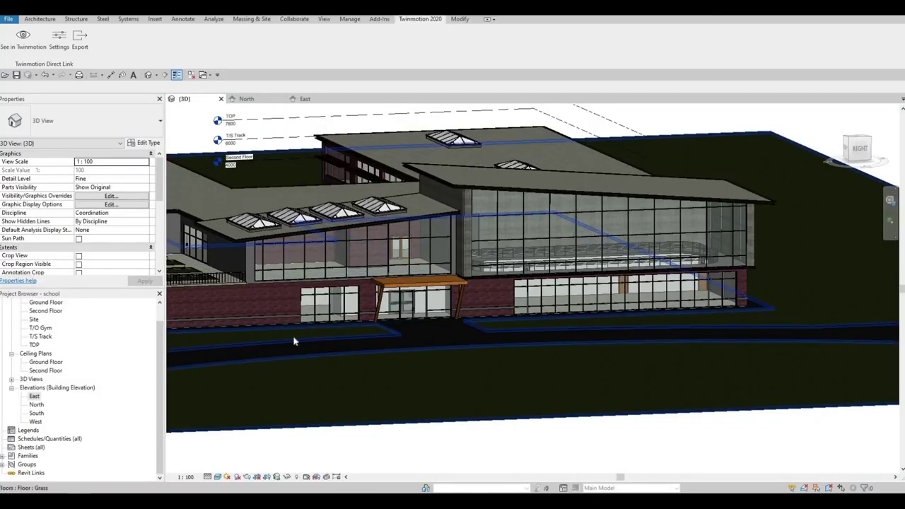
{"action": "scroll", "coordinate": [333, 340], "scroll_direction": "up", "scroll_amount": 2}
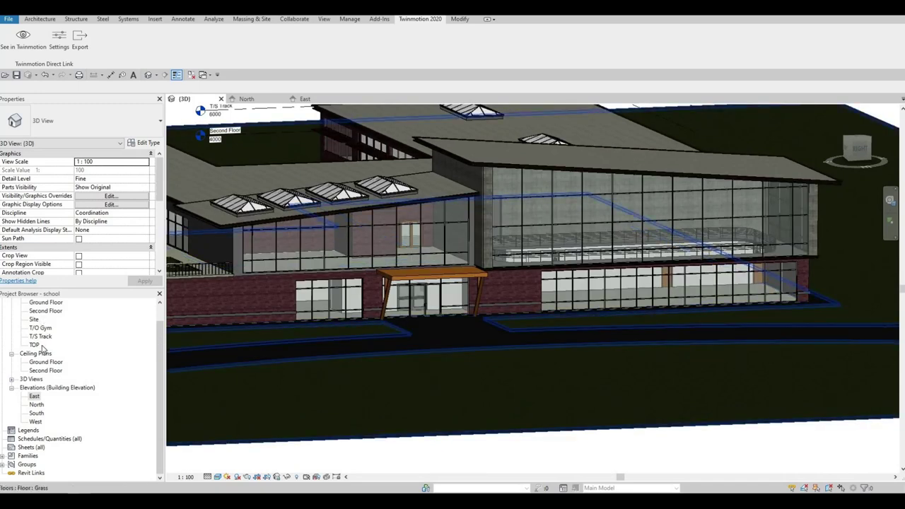
{"action": "scroll", "coordinate": [42, 346], "scroll_direction": "up", "scroll_amount": 1}
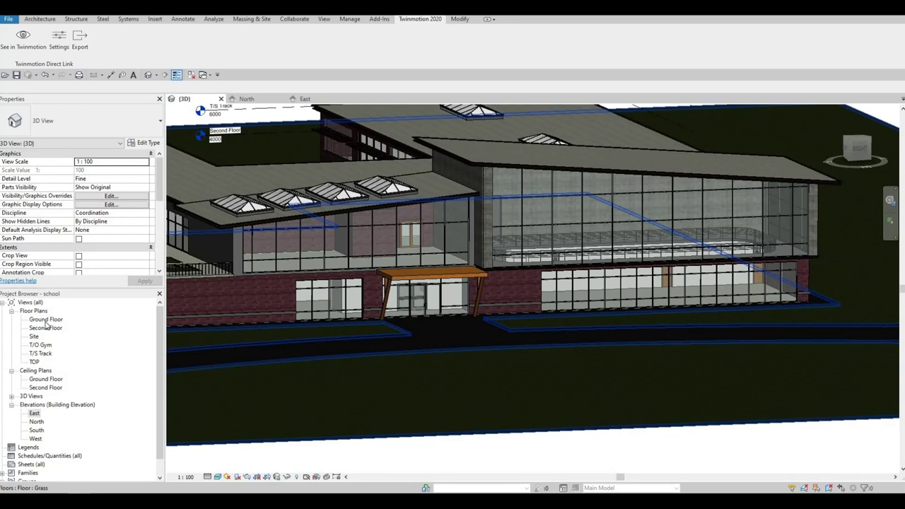
{"action": "double_click", "coordinate": [46, 320]}
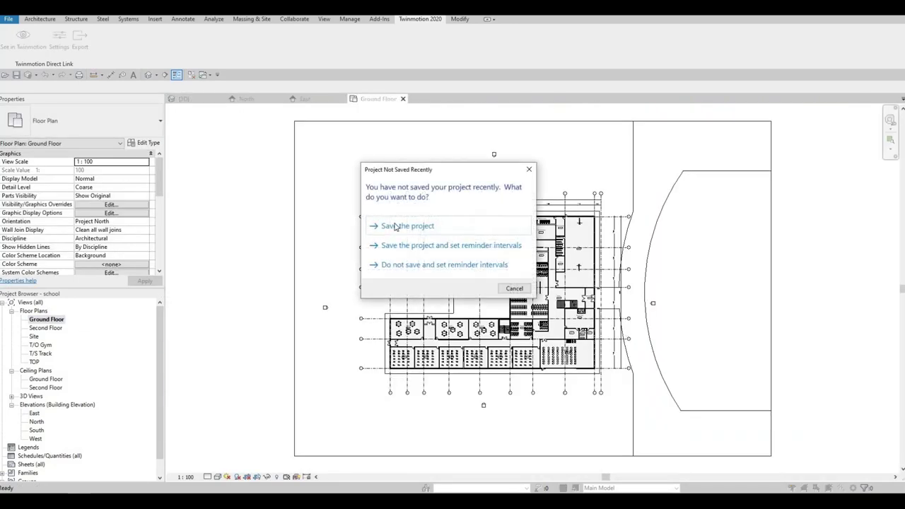
{"action": "key", "text": "Escape"}
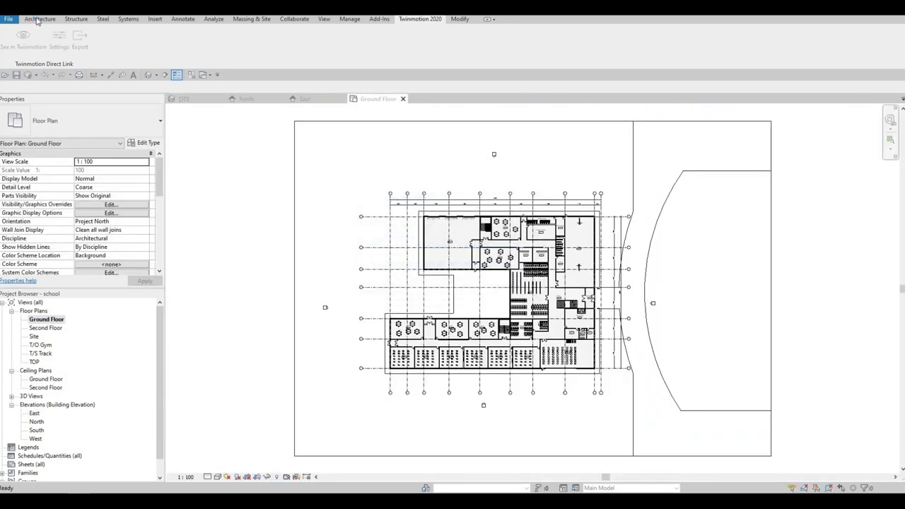
Step: Start a floor on the Ground Floor plan and duplicate the Floor 3 type as "sidewalk"
{"action": "left_click", "coordinate": [37, 20]}
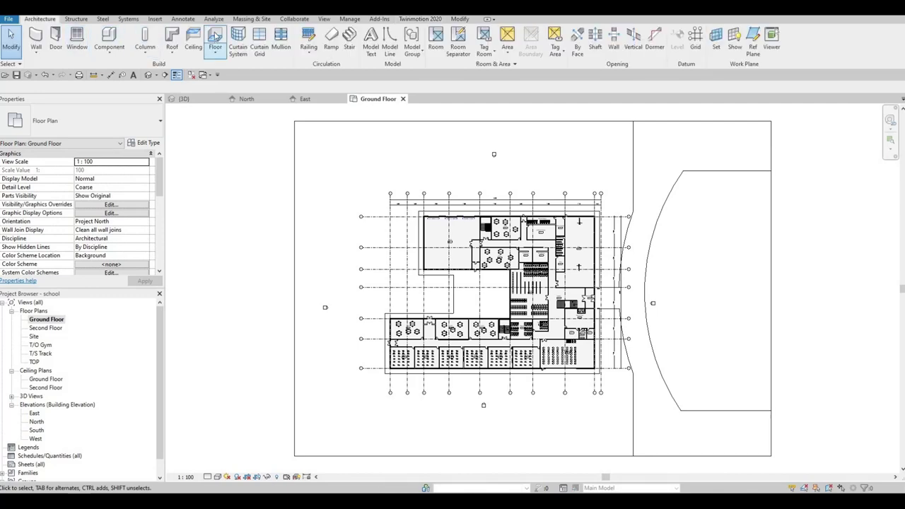
{"action": "left_click", "coordinate": [215, 43]}
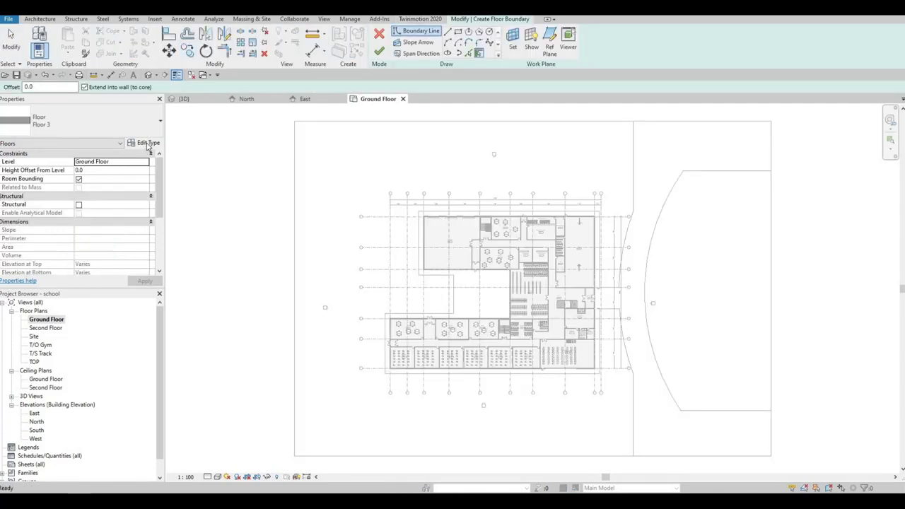
{"action": "left_click", "coordinate": [146, 142]}
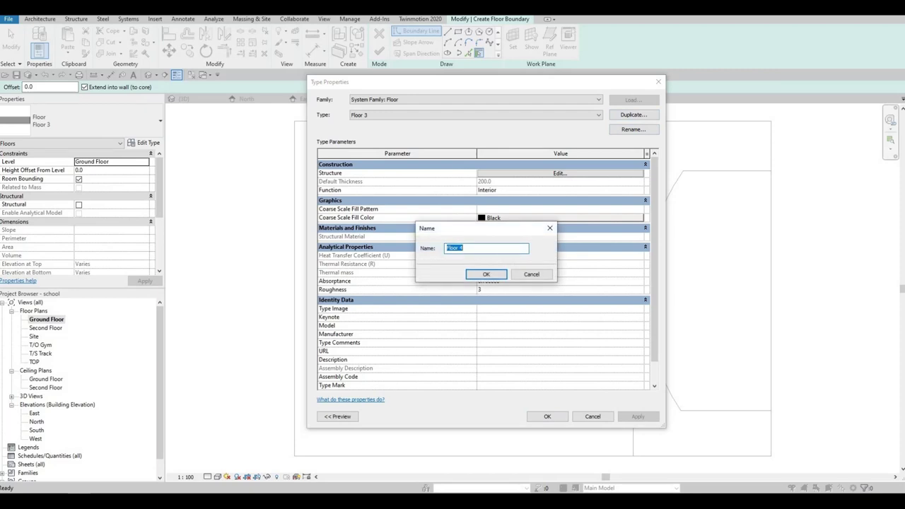
{"action": "left_click", "coordinate": [469, 275]}
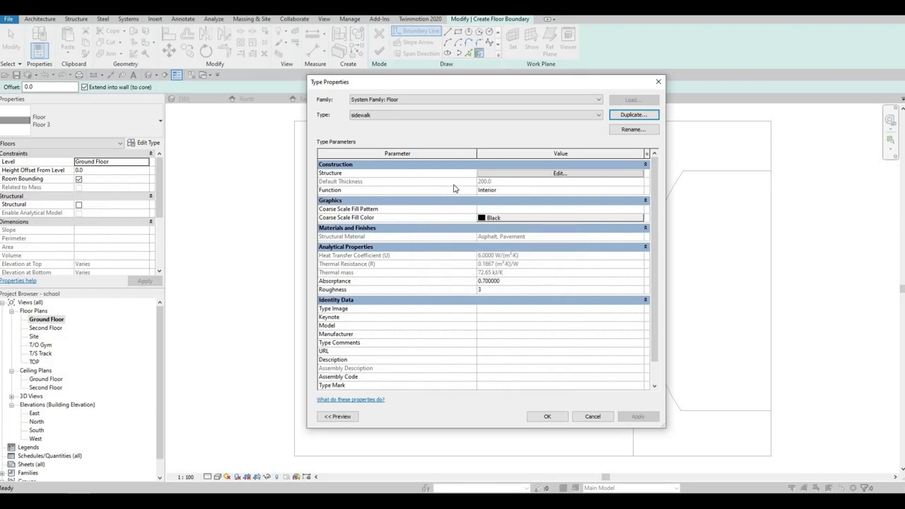
Step: Set the sidewalk type's structure layer material to Earth and accept the type
{"action": "left_click", "coordinate": [485, 174]}
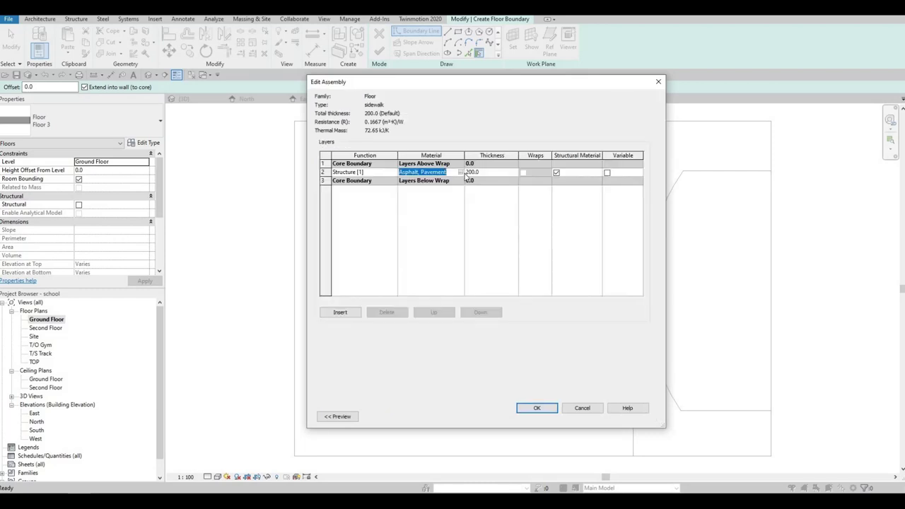
{"action": "left_click", "coordinate": [460, 171]}
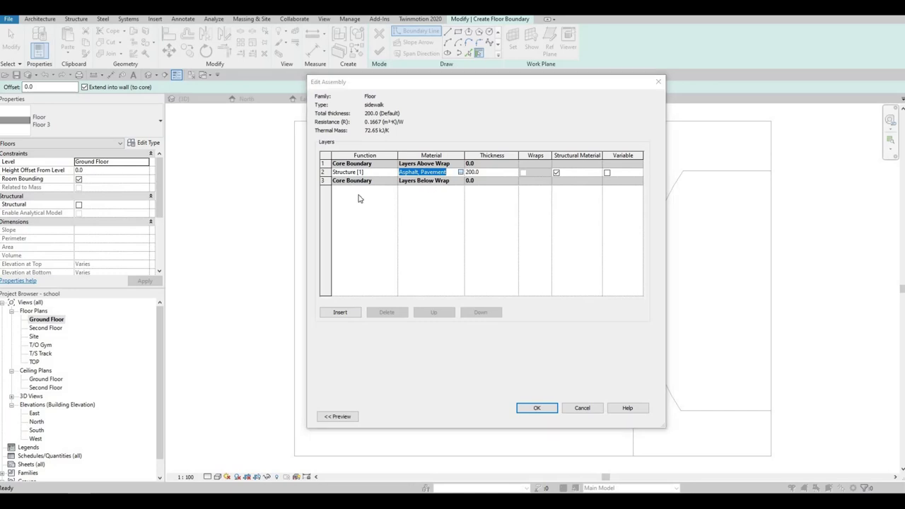
{"action": "scroll", "coordinate": [339, 190], "scroll_direction": "down", "scroll_amount": 2}
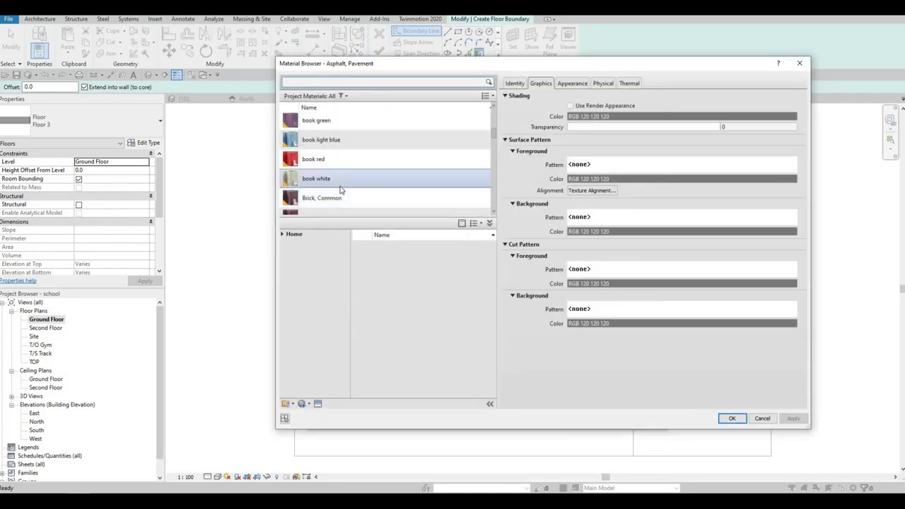
{"action": "scroll", "coordinate": [339, 189], "scroll_direction": "down", "scroll_amount": 3}
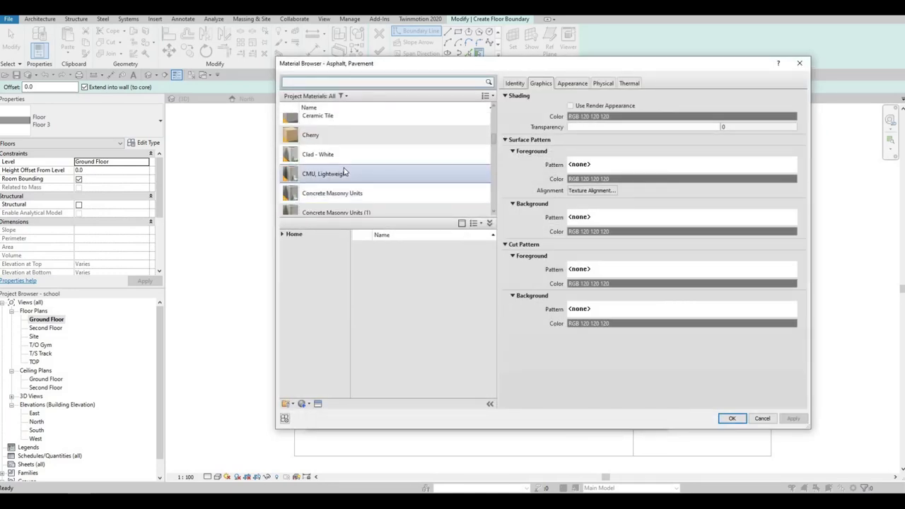
{"action": "scroll", "coordinate": [344, 174], "scroll_direction": "down", "scroll_amount": 4}
{"action": "scroll", "coordinate": [344, 174], "scroll_direction": "down", "scroll_amount": 3}
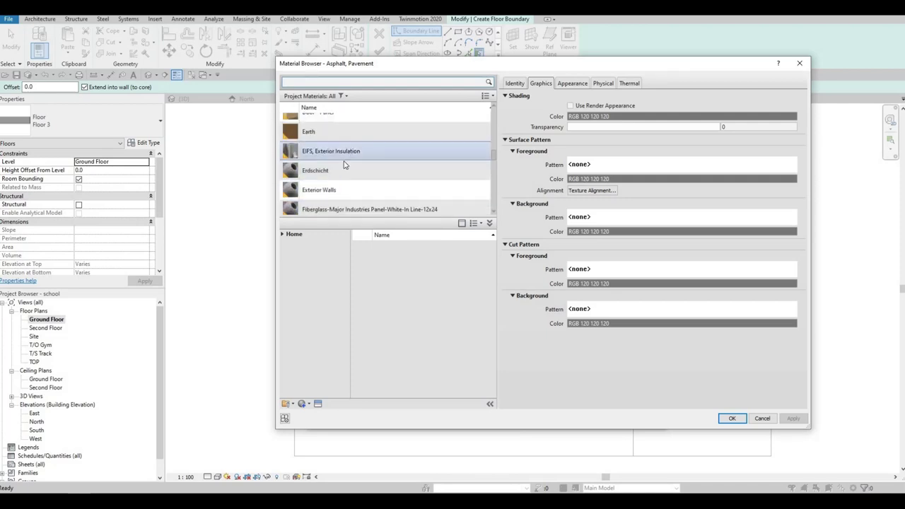
{"action": "left_click", "coordinate": [350, 135]}
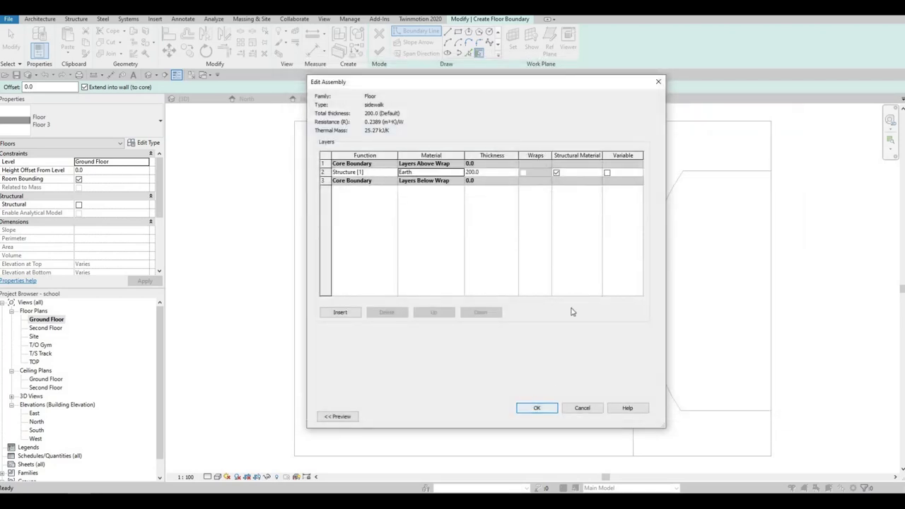
{"action": "left_click", "coordinate": [547, 409]}
{"action": "left_click", "coordinate": [547, 416]}
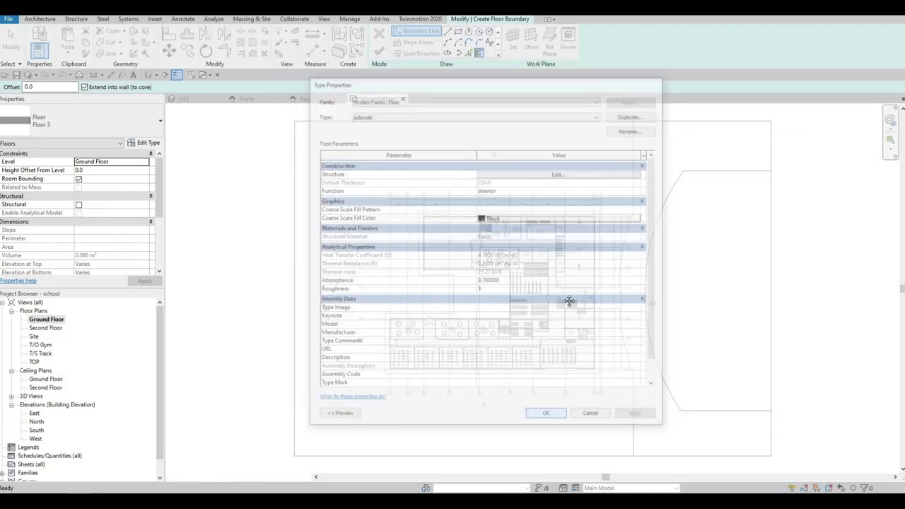
Step: Pick the straight and curved path edge lines along the school front as the sidewalk's inner boundary
{"action": "scroll", "coordinate": [609, 318], "scroll_direction": "up", "scroll_amount": 1}
{"action": "middle_click_drag", "start_coordinate": [609, 318], "coordinate": [523, 307]}
{"action": "scroll", "coordinate": [559, 311], "scroll_direction": "down", "scroll_amount": 1}
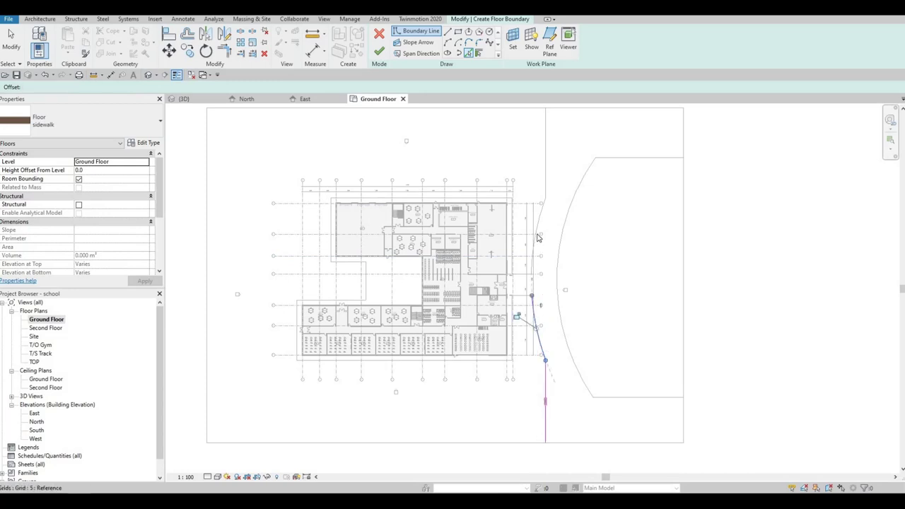
{"action": "left_click", "coordinate": [545, 182]}
{"action": "mouse_move", "coordinate": [535, 316]}
{"action": "middle_mouse_down"}
{"action": "mouse_move", "coordinate": [515, 316]}
{"action": "mouse_move", "coordinate": [506, 281]}
{"action": "mouse_move", "coordinate": [481, 280]}
{"action": "middle_mouse_up"}
{"action": "scroll", "coordinate": [509, 284], "scroll_direction": "up", "scroll_amount": 1}
{"action": "middle_click_drag", "start_coordinate": [474, 230], "coordinate": [469, 251]}
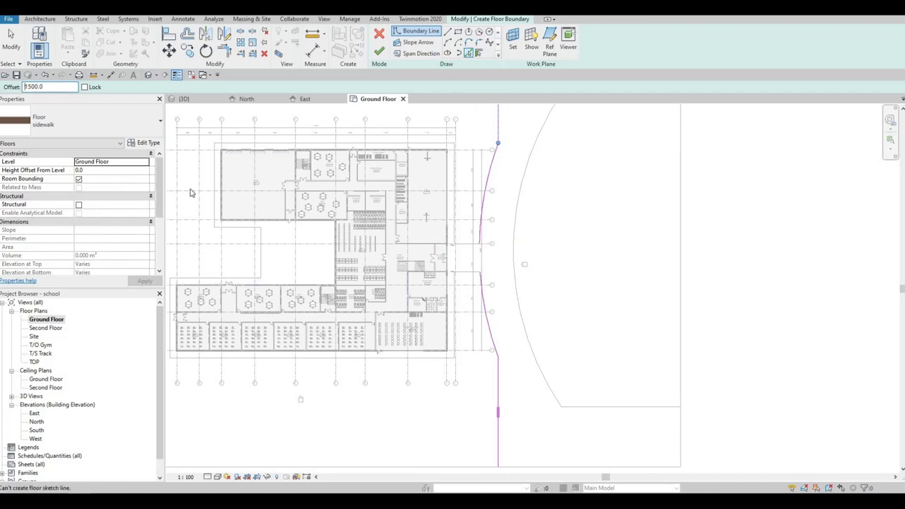
Step: Offset the picked straight and curved edges by 1500 towards the road to form the sidewalk's outer boundary
{"action": "scroll", "coordinate": [519, 292], "scroll_direction": "up", "scroll_amount": 2}
{"action": "left_click", "coordinate": [475, 311]}
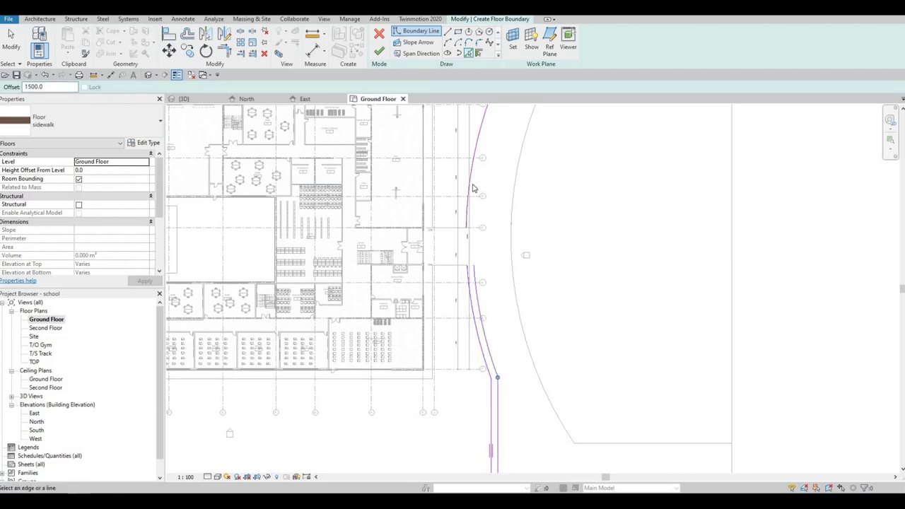
{"action": "middle_click_drag", "start_coordinate": [464, 149], "coordinate": [418, 285]}
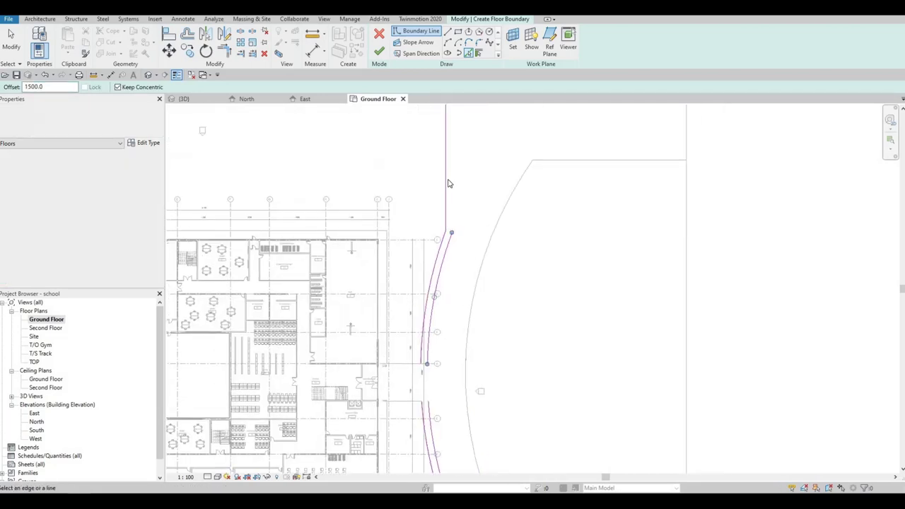
{"action": "middle_click_drag", "start_coordinate": [395, 118], "coordinate": [375, 185]}
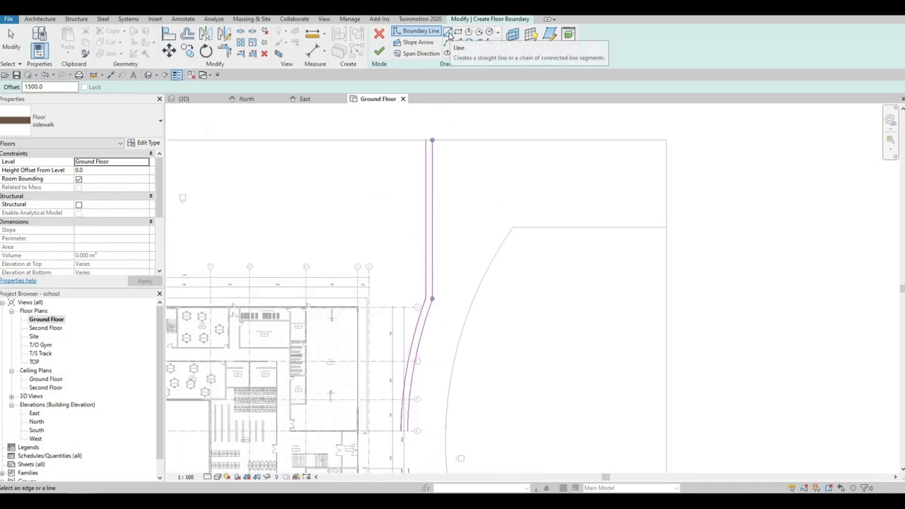
{"action": "left_click", "coordinate": [433, 141]}
{"action": "key", "text": "Escape"}
{"action": "key", "text": "Escape"}
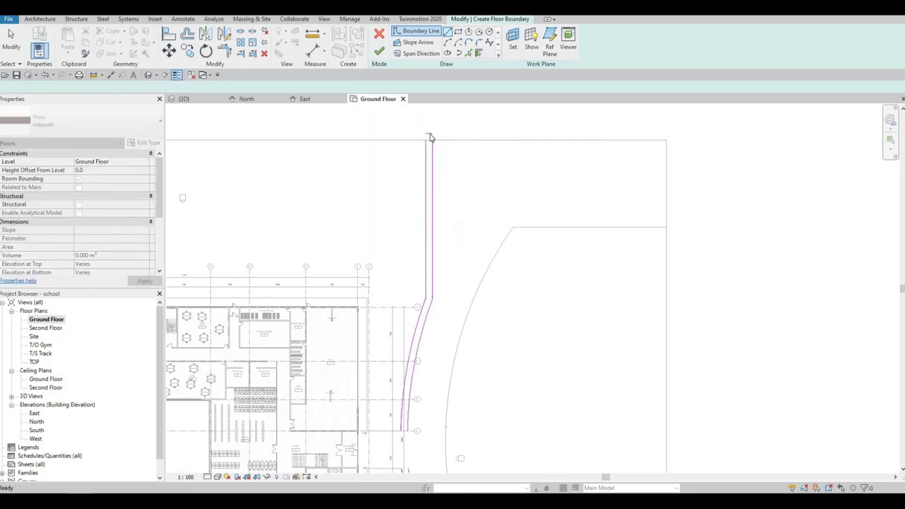
{"action": "left_click", "coordinate": [429, 137]}
{"action": "left_click", "coordinate": [11, 41]}
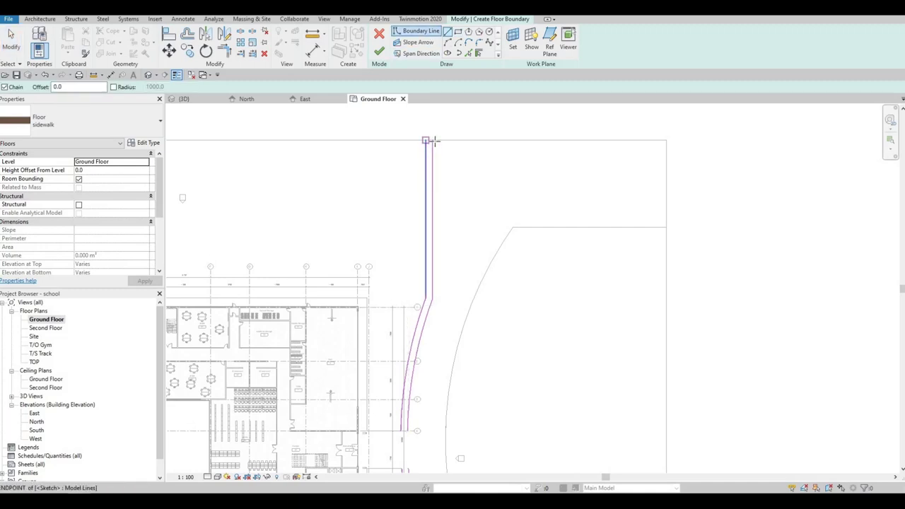
Step: Close the sidewalk boundary with straight lines between the two edges at its far north and south ends
{"action": "left_click", "coordinate": [426, 141]}
{"action": "left_click", "coordinate": [433, 141]}
{"action": "key", "text": "Escape"}
{"action": "middle_click_drag", "start_coordinate": [439, 275], "coordinate": [447, 75]}
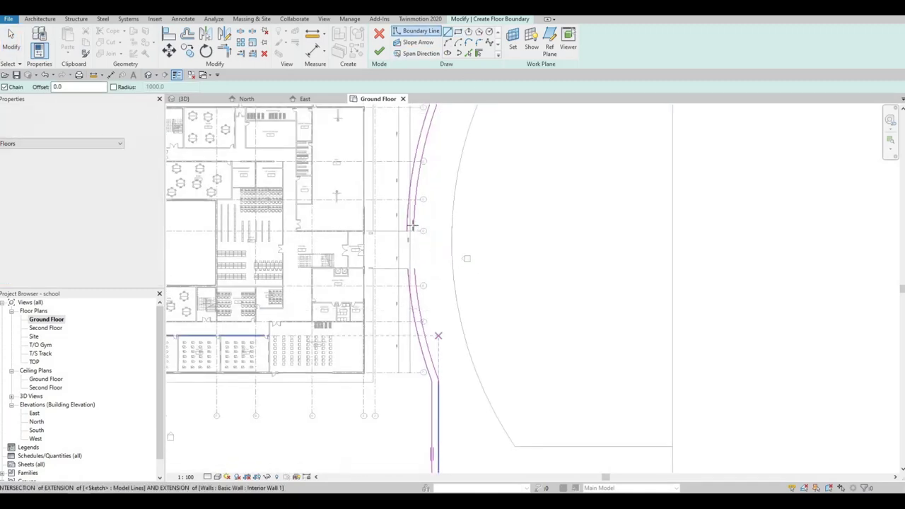
{"action": "middle_click_drag", "start_coordinate": [413, 226], "coordinate": [407, 157]}
{"action": "middle_click_drag", "start_coordinate": [464, 355], "coordinate": [482, 232]}
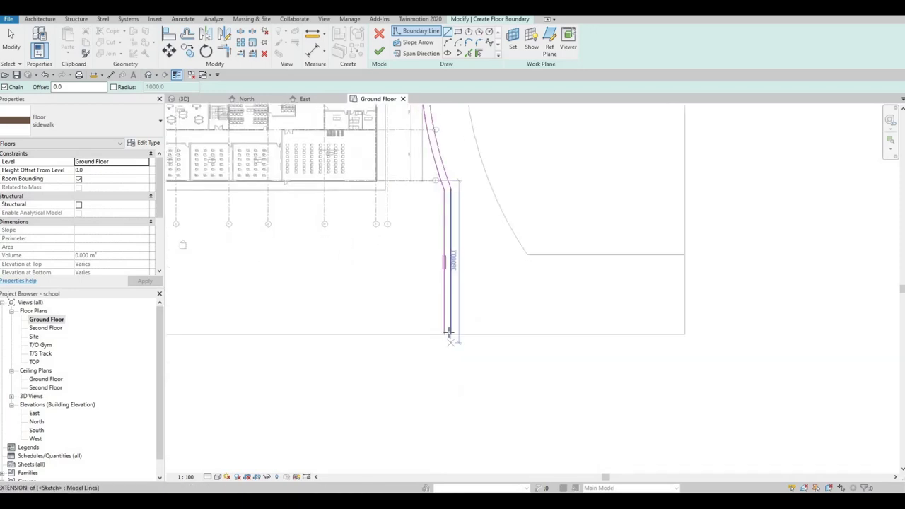
{"action": "left_click", "coordinate": [445, 333]}
{"action": "left_click", "coordinate": [451, 333]}
{"action": "key", "text": "Escape"}
Step: Close the two sidewalk ends beside the main entrance path with straight lines, near grid 5 and on grid 4
{"action": "middle_click_drag", "start_coordinate": [426, 176], "coordinate": [426, 186]}
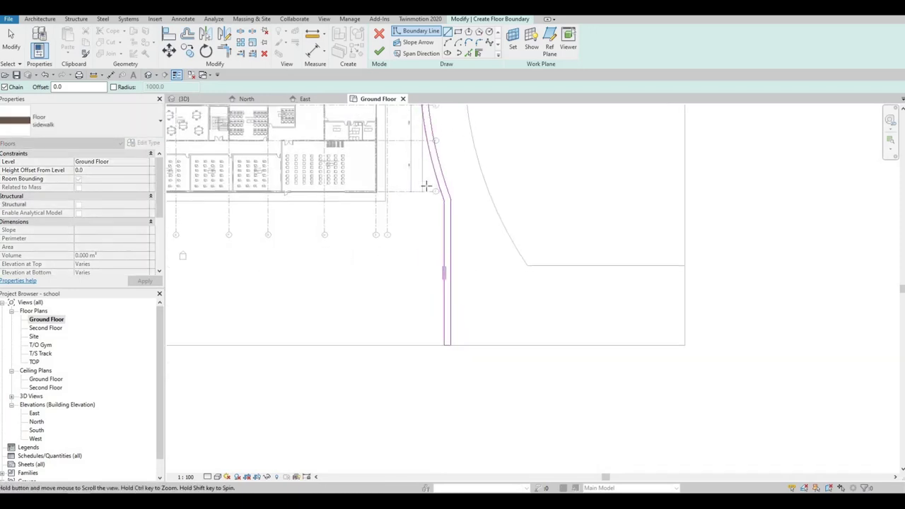
{"action": "scroll", "coordinate": [426, 185], "scroll_direction": "up", "scroll_amount": 5}
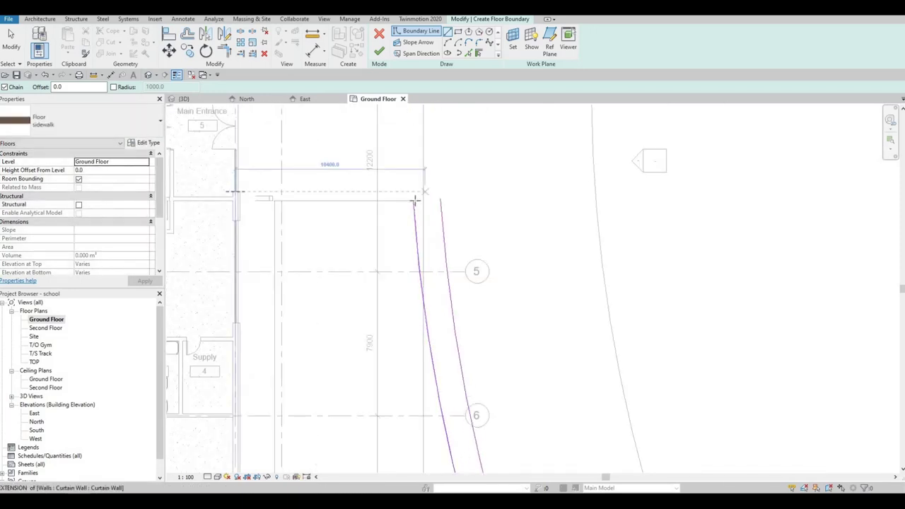
{"action": "left_click", "coordinate": [414, 200]}
{"action": "left_click", "coordinate": [440, 199]}
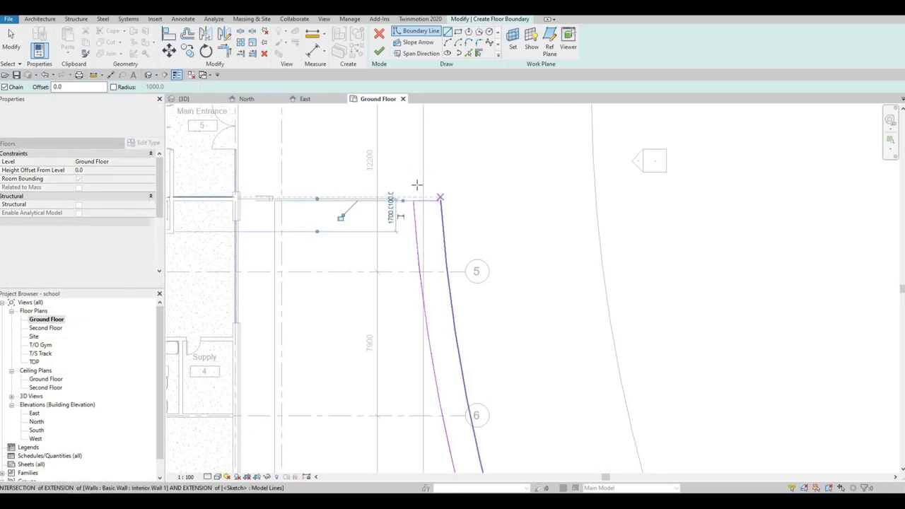
{"action": "key", "text": "Escape"}
{"action": "middle_click_drag", "start_coordinate": [417, 185], "coordinate": [403, 277]}
{"action": "left_click", "coordinate": [397, 141]}
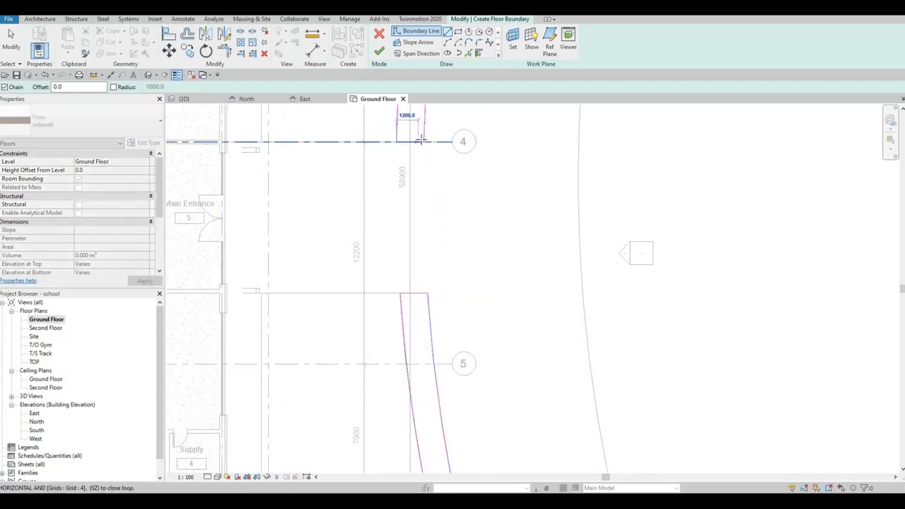
{"action": "left_click", "coordinate": [420, 140]}
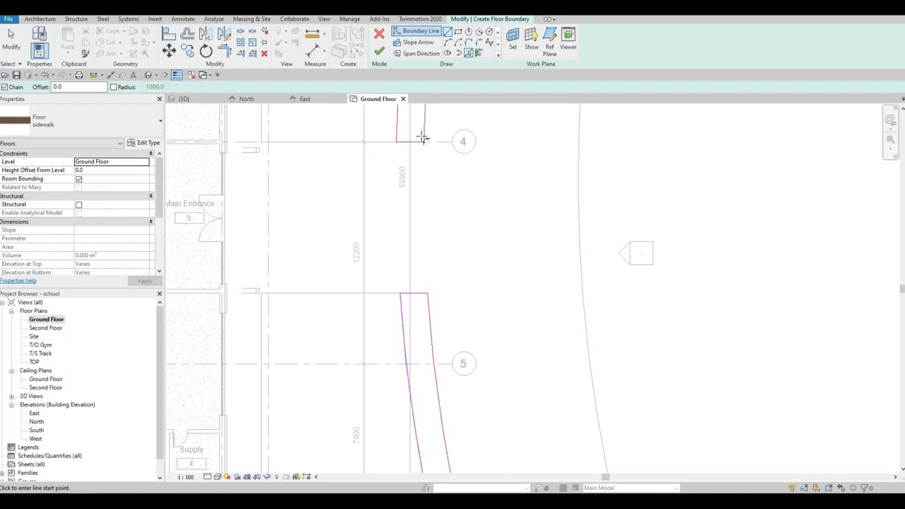
Step: Round the outer corners of both sidewalk ends at the entrance path with fillet arcs
{"action": "left_click", "coordinate": [479, 42]}
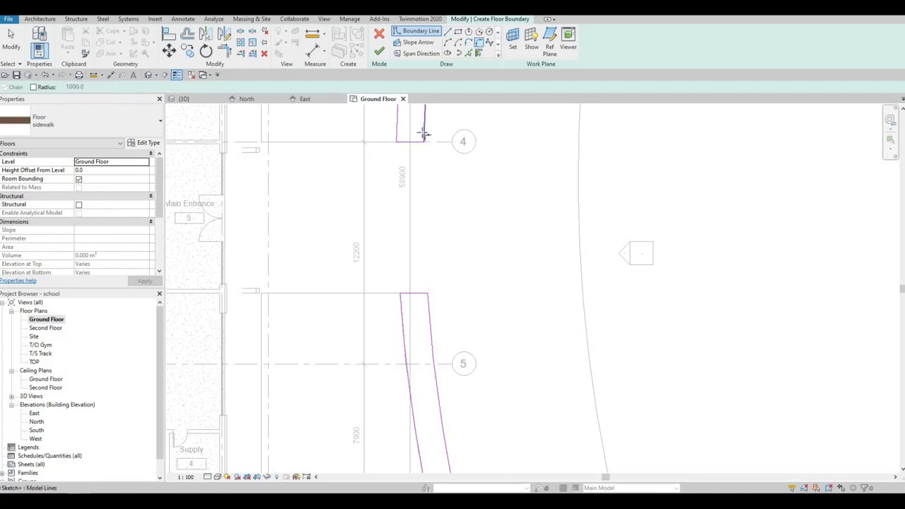
{"action": "left_click", "coordinate": [423, 134]}
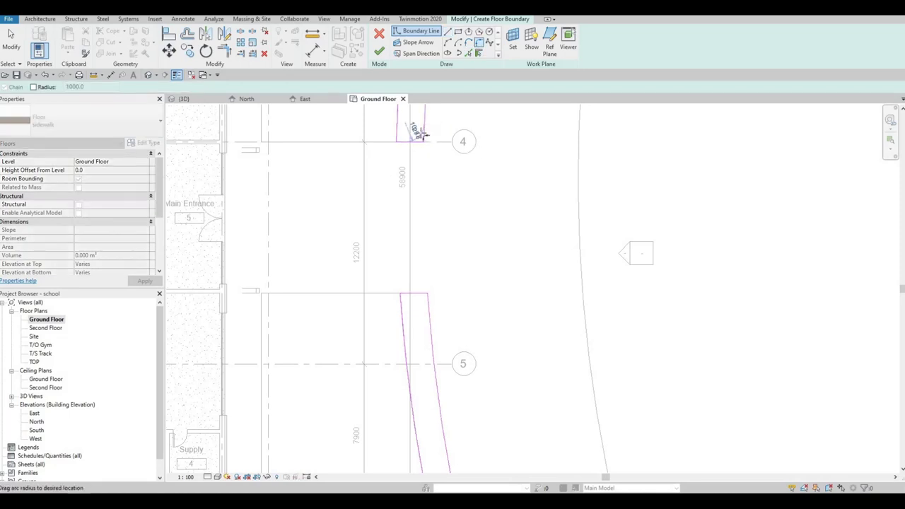
{"action": "left_click", "coordinate": [426, 268]}
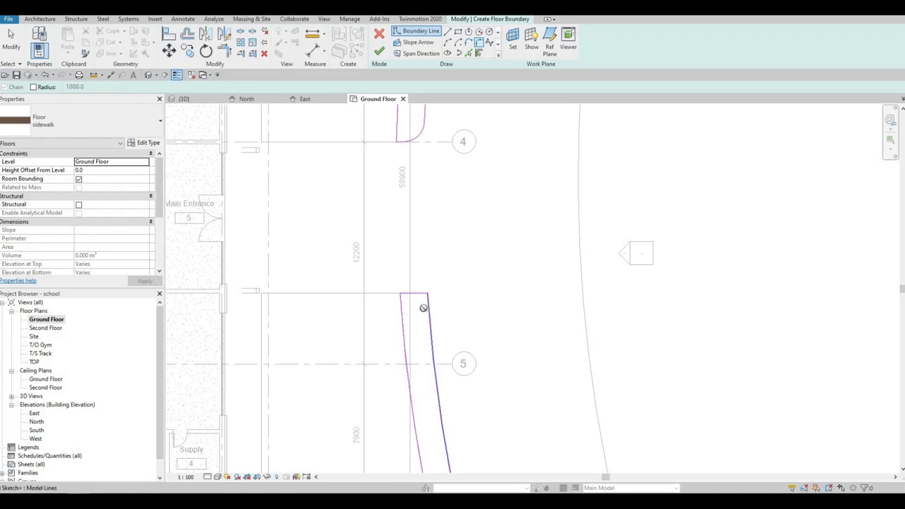
{"action": "left_click", "coordinate": [422, 304]}
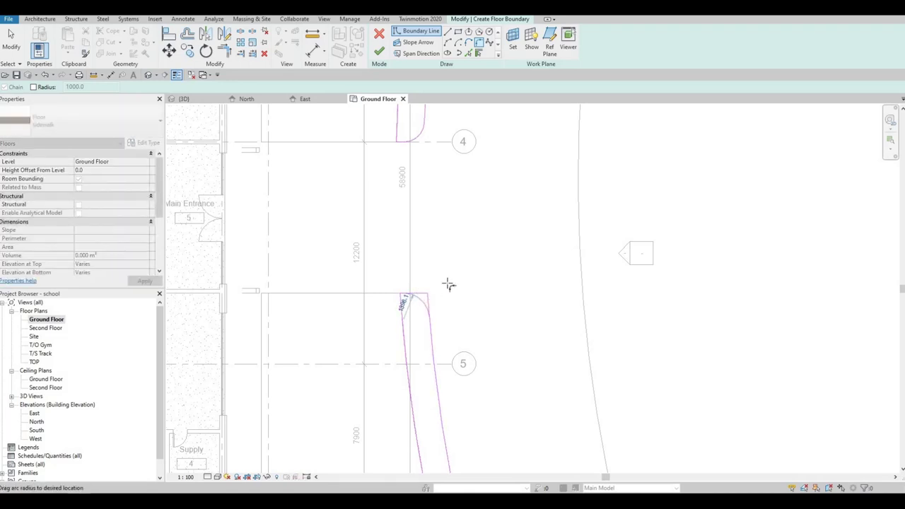
{"action": "left_click", "coordinate": [448, 284]}
{"action": "key", "text": "Escape"}
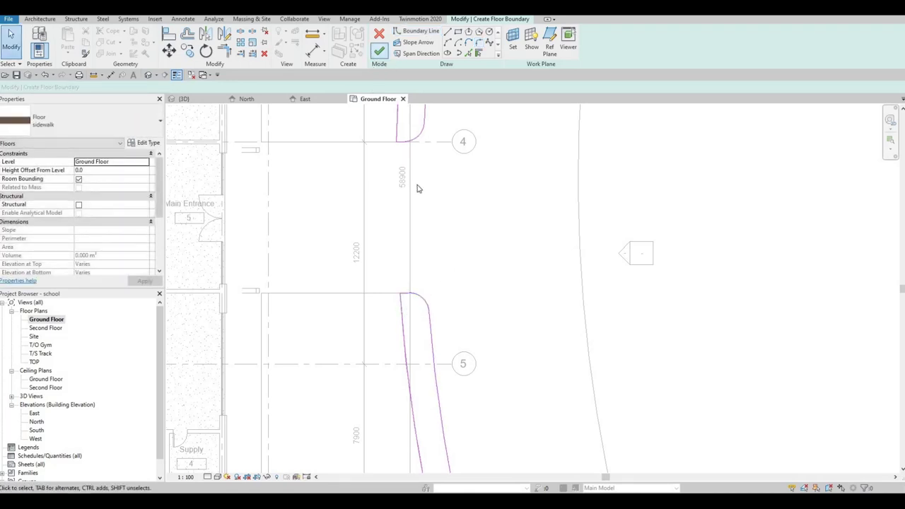
Step: Finish the sidewalk floor and set its height offset from the Ground Floor level to 200
{"action": "scroll", "coordinate": [426, 190], "scroll_direction": "down", "scroll_amount": 3}
{"action": "scroll", "coordinate": [424, 226], "scroll_direction": "down", "scroll_amount": 2}
{"action": "key", "text": "Escape"}
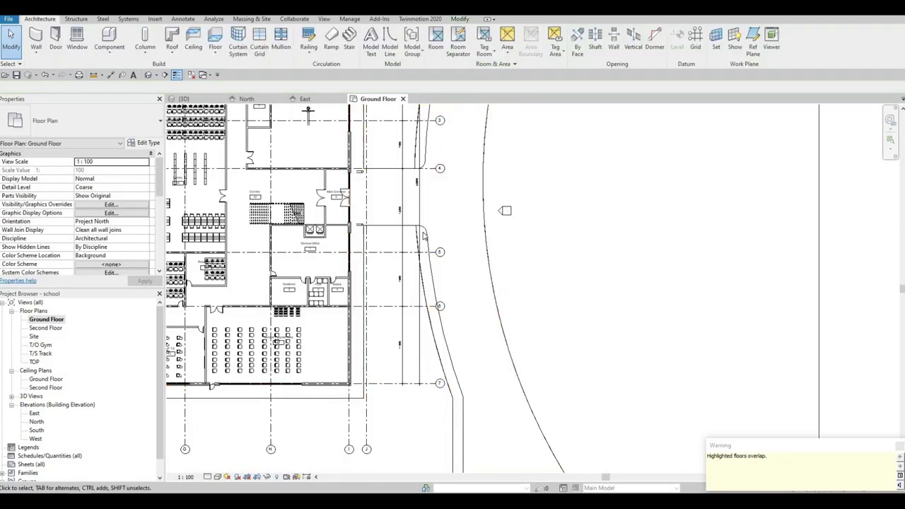
{"action": "left_click", "coordinate": [422, 239]}
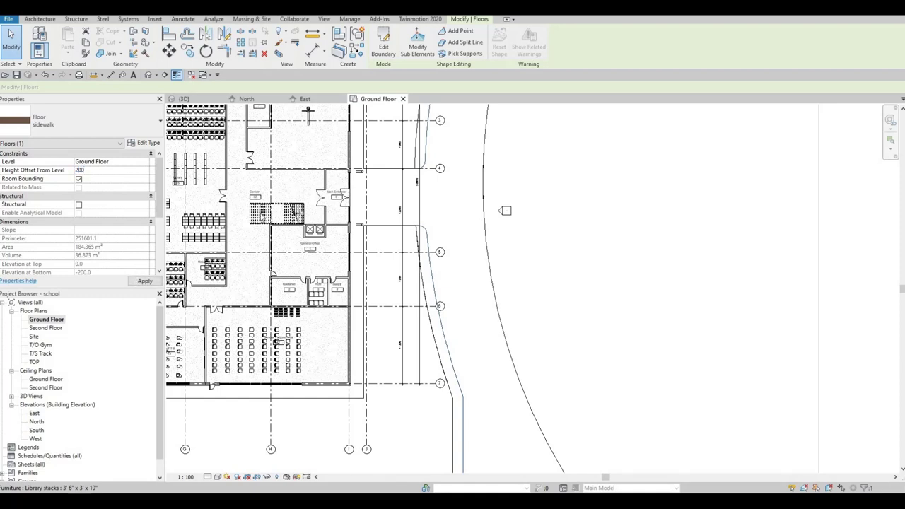
{"action": "key", "text": "Escape"}
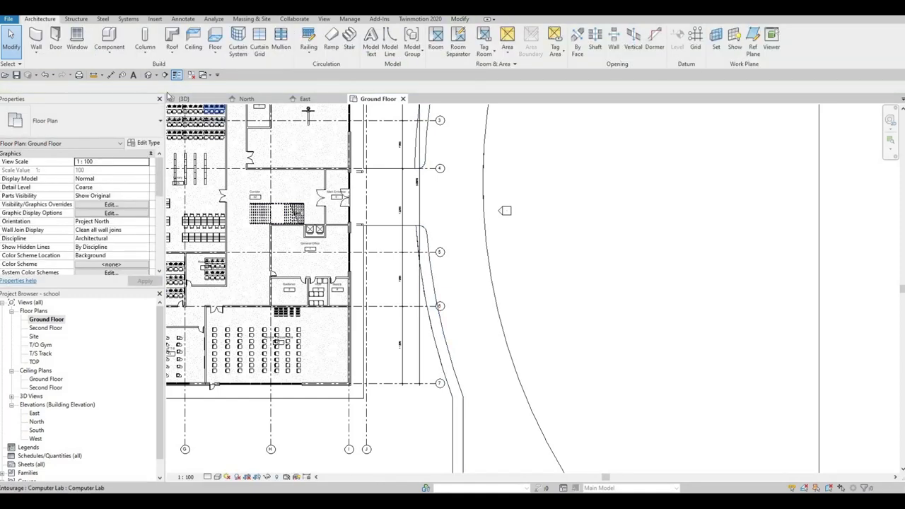
Step: Examine the raised sidewalk beside the main entrance in the 3D view
{"action": "left_click", "coordinate": [169, 98]}
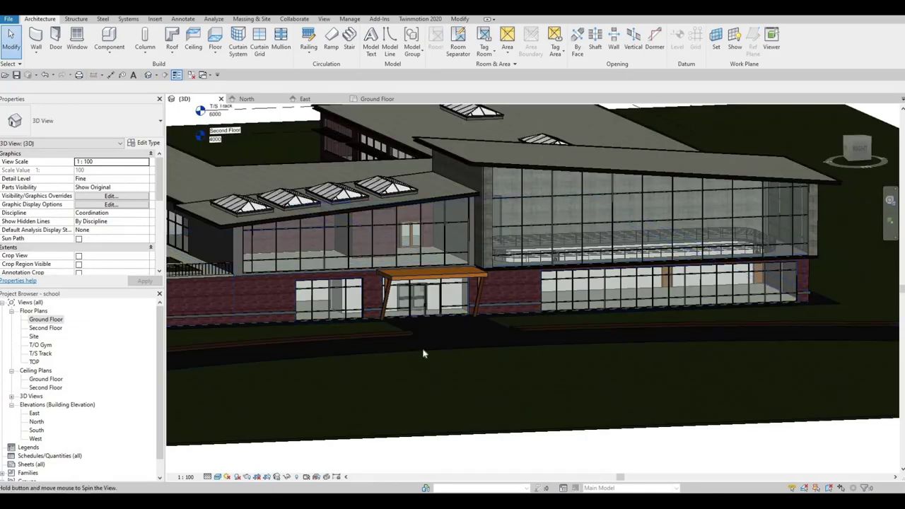
{"action": "scroll", "coordinate": [423, 353], "scroll_direction": "up", "scroll_amount": 5}
{"action": "scroll", "coordinate": [413, 306], "scroll_direction": "up", "scroll_amount": 2}
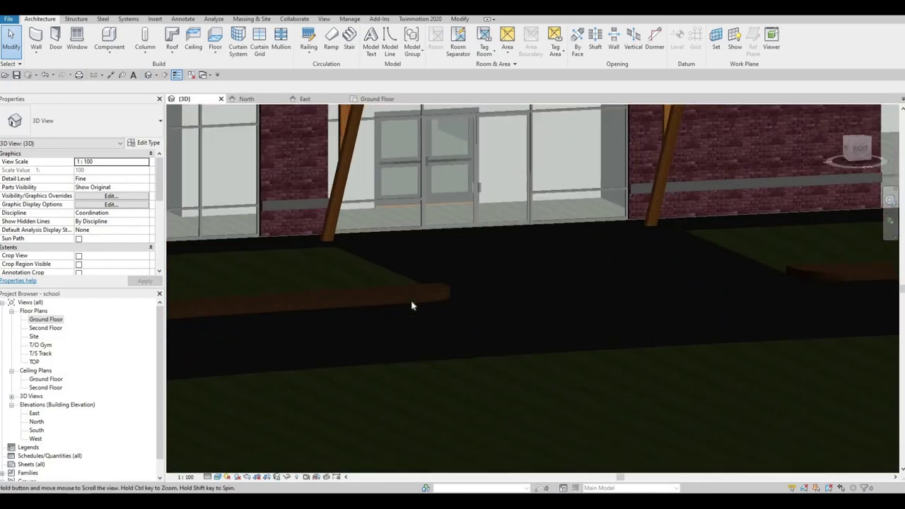
Step: Examine the sidewalk, the path and the lawn across the whole school front in the 3D view
{"action": "scroll", "coordinate": [424, 289], "scroll_direction": "down", "scroll_amount": 6}
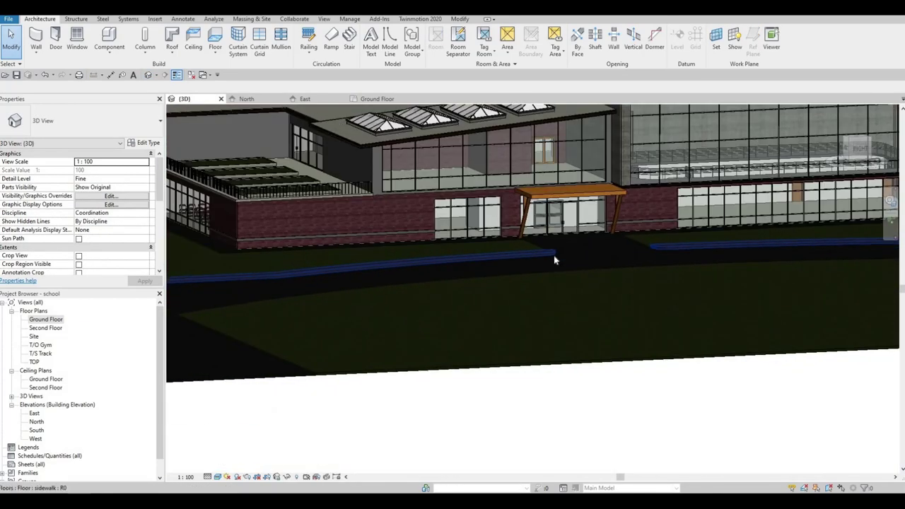
{"action": "scroll", "coordinate": [553, 259], "scroll_direction": "down", "scroll_amount": 1}
{"action": "scroll", "coordinate": [613, 240], "scroll_direction": "up", "scroll_amount": 2}
{"action": "scroll", "coordinate": [613, 240], "scroll_direction": "down", "scroll_amount": 2}
{"action": "middle_click_drag", "start_coordinate": [507, 289], "coordinate": [537, 273]}
{"action": "scroll", "coordinate": [536, 273], "scroll_direction": "down", "scroll_amount": 1}
{"action": "scroll", "coordinate": [583, 253], "scroll_direction": "up", "scroll_amount": 1}
{"action": "middle_click_drag", "start_coordinate": [613, 245], "coordinate": [541, 292]}
{"action": "scroll", "coordinate": [571, 255], "scroll_direction": "up", "scroll_amount": 1}
{"action": "scroll", "coordinate": [542, 284], "scroll_direction": "up", "scroll_amount": 2}
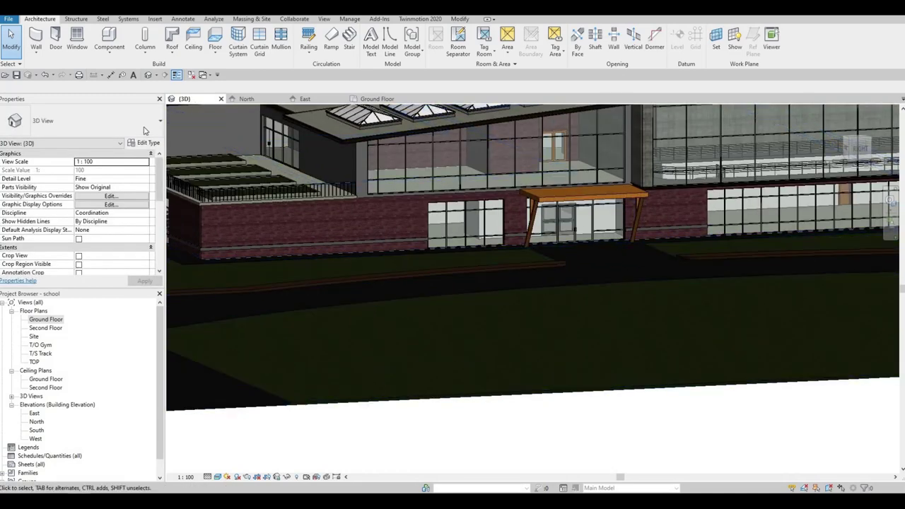
Step: On the Ground Floor plan, start a sidewalk floor and pick the front lawn's curved edge and both adjoining straight edges as boundary
{"action": "double_click", "coordinate": [46, 319]}
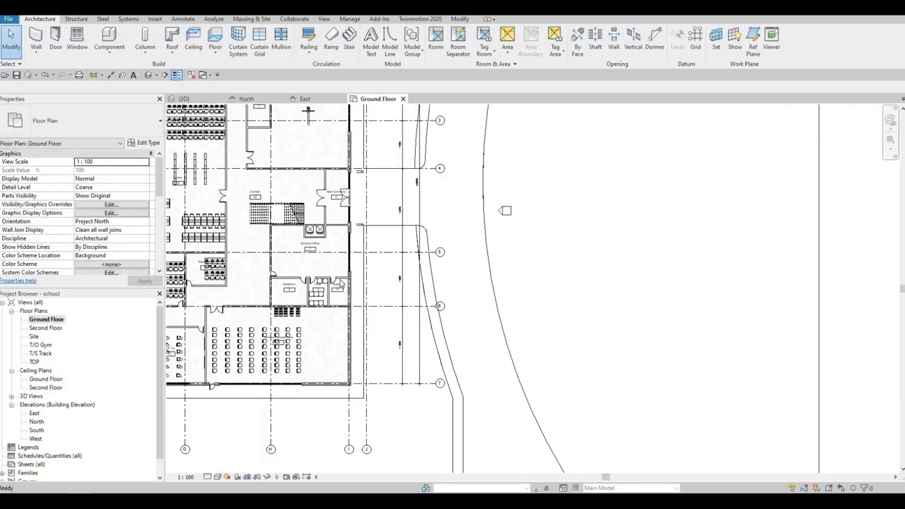
{"action": "middle_click_drag", "start_coordinate": [289, 287], "coordinate": [278, 291]}
{"action": "scroll", "coordinate": [278, 291], "scroll_direction": "down", "scroll_amount": 2}
{"action": "middle_click_drag", "start_coordinate": [392, 254], "coordinate": [364, 274]}
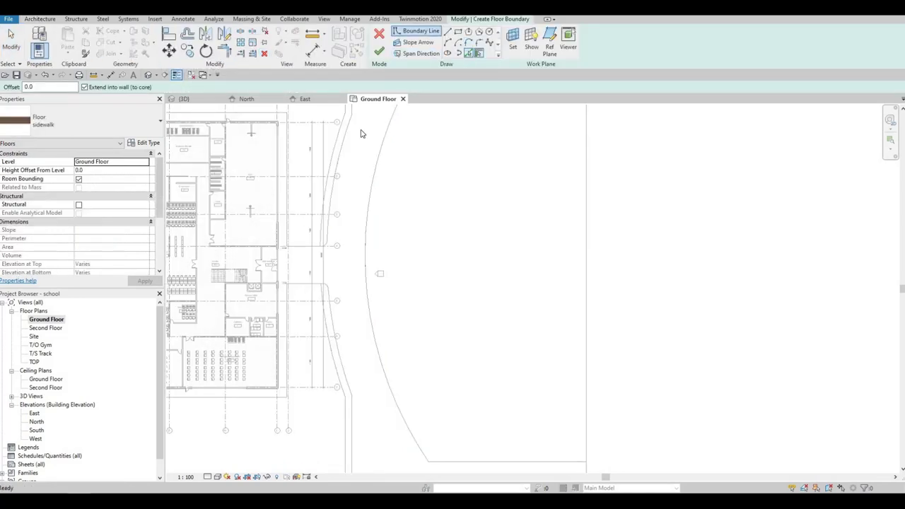
{"action": "left_click", "coordinate": [380, 148]}
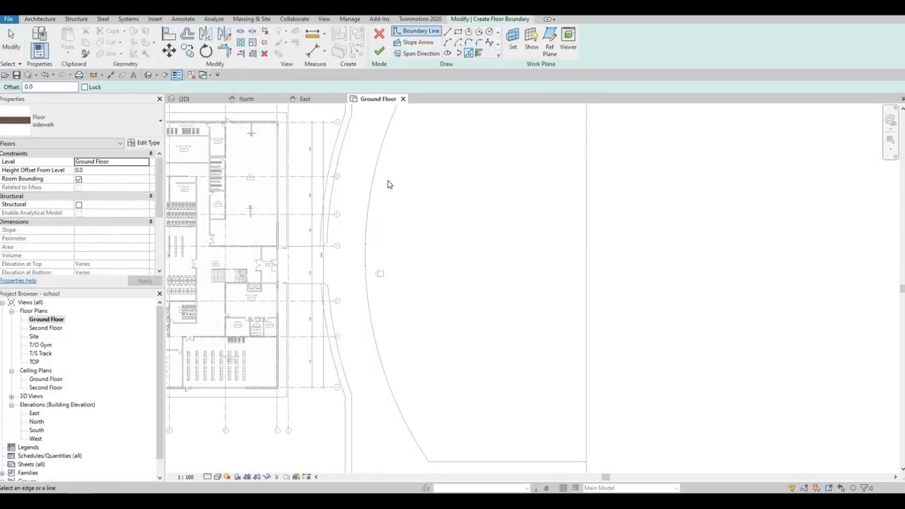
{"action": "middle_click_drag", "start_coordinate": [458, 470], "coordinate": [434, 372]}
{"action": "left_click", "coordinate": [421, 363]}
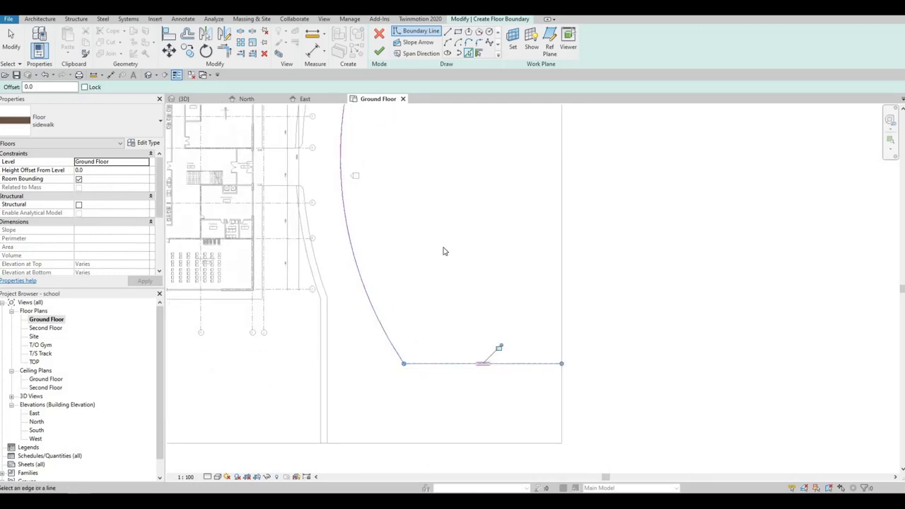
{"action": "middle_click_drag", "start_coordinate": [444, 249], "coordinate": [430, 433]}
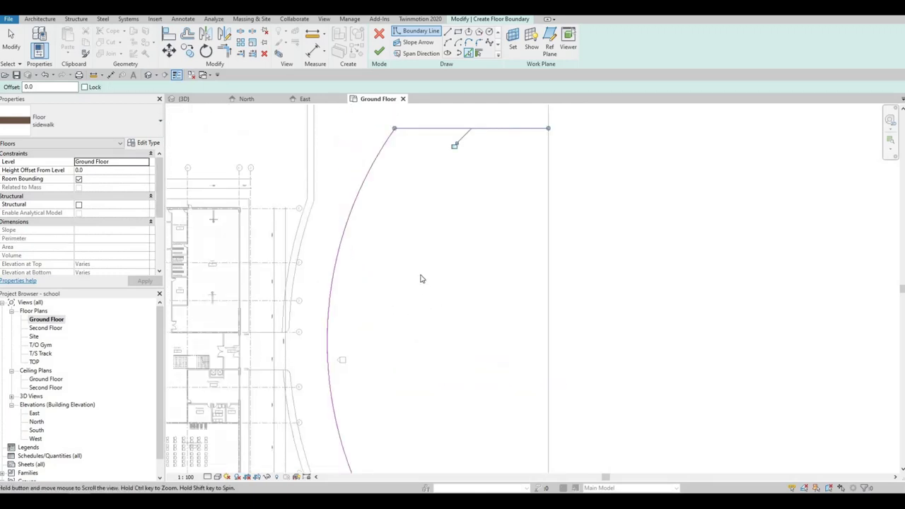
Step: Add a second boundary outline offset 1500 outward from the lawn's curved and straight edges
{"action": "middle_click_drag", "start_coordinate": [420, 277], "coordinate": [403, 430]}
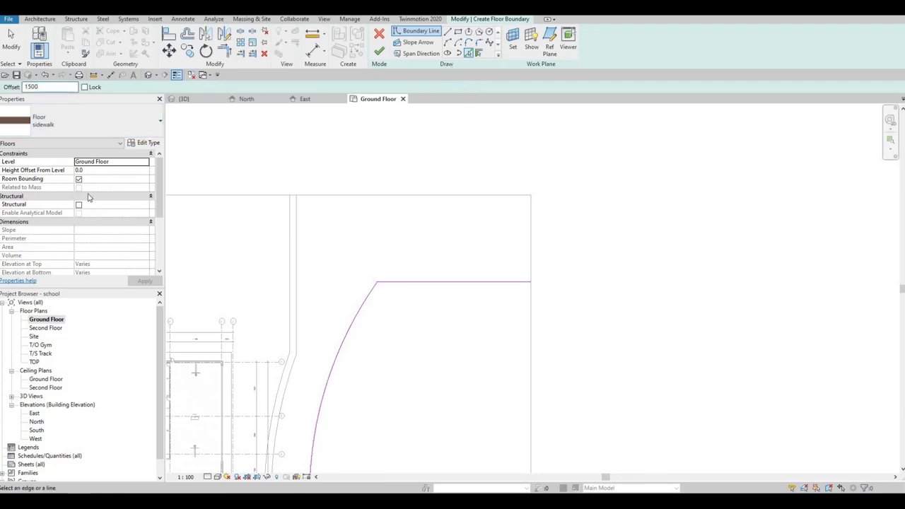
{"action": "left_click", "coordinate": [388, 279]}
{"action": "left_click", "coordinate": [363, 303]}
Step: Close both ends of the lawn-side sidewalk outline with straight lines along the site's outer edge
{"action": "middle_click_drag", "start_coordinate": [373, 335], "coordinate": [384, 217]}
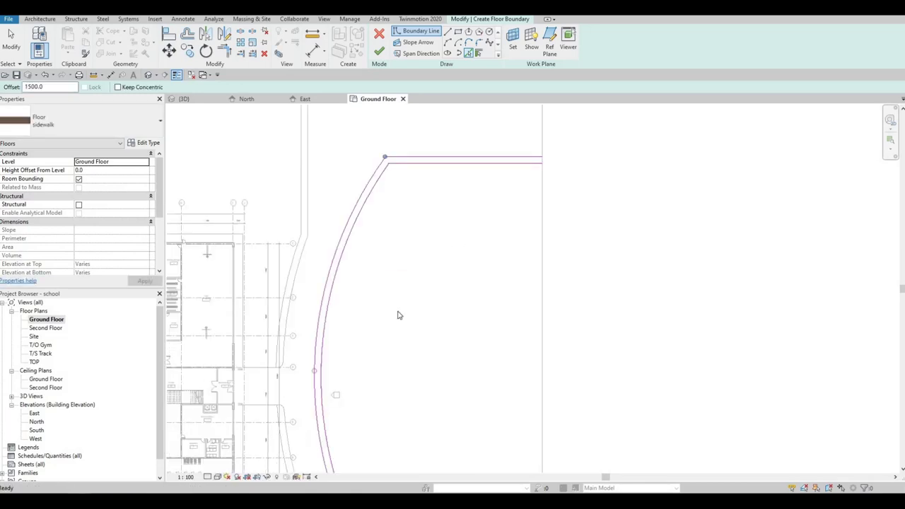
{"action": "scroll", "coordinate": [399, 315], "scroll_direction": "down", "scroll_amount": 2}
{"action": "middle_click_drag", "start_coordinate": [415, 467], "coordinate": [408, 290]}
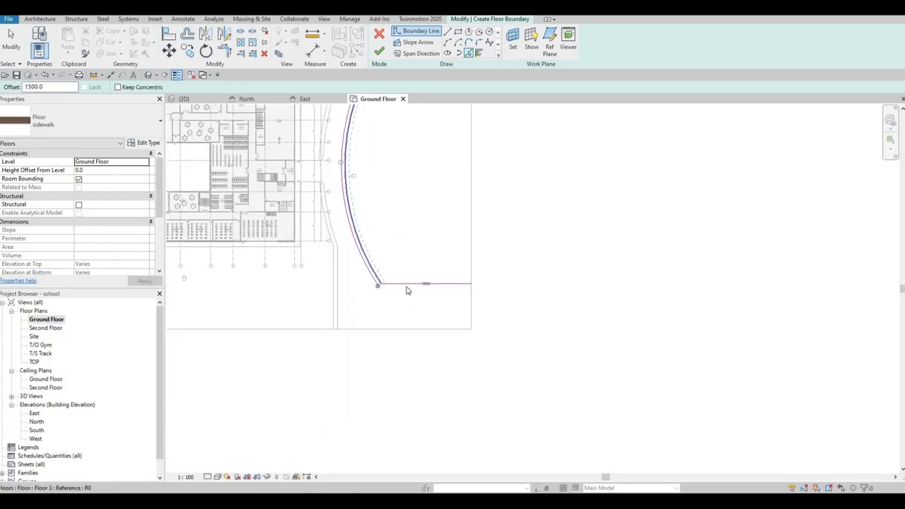
{"action": "left_click", "coordinate": [448, 33]}
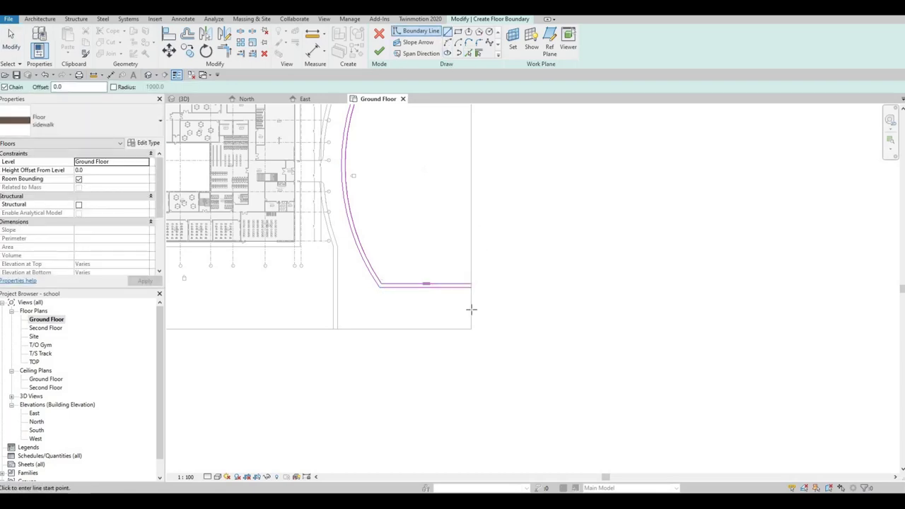
{"action": "scroll", "coordinate": [460, 310], "scroll_direction": "up", "scroll_amount": 2}
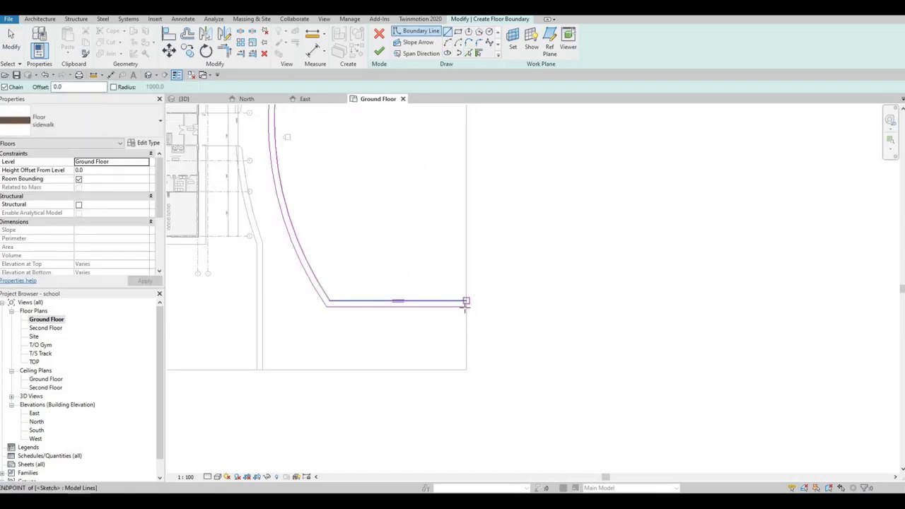
{"action": "left_click", "coordinate": [465, 307]}
{"action": "left_click", "coordinate": [468, 296]}
{"action": "middle_click_drag", "start_coordinate": [469, 228], "coordinate": [459, 389]}
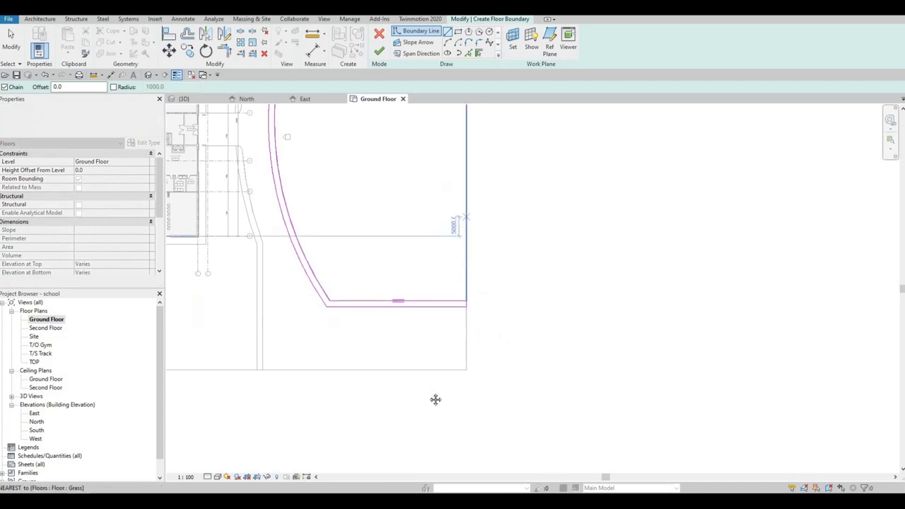
{"action": "middle_click_drag", "start_coordinate": [424, 279], "coordinate": [424, 290]}
{"action": "scroll", "coordinate": [423, 288], "scroll_direction": "up", "scroll_amount": 2}
{"action": "left_click", "coordinate": [422, 290]}
{"action": "left_click", "coordinate": [422, 299]}
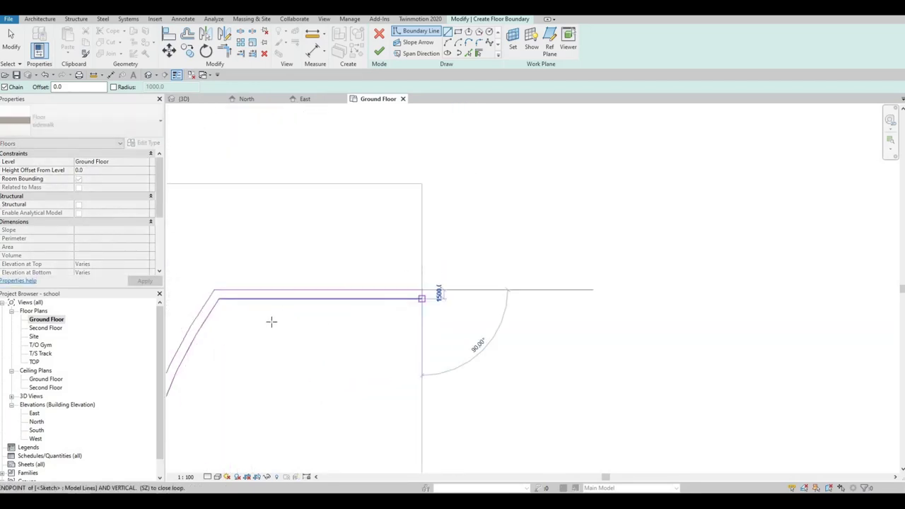
{"action": "middle_click_drag", "start_coordinate": [234, 298], "coordinate": [283, 226]}
{"action": "key", "text": "Escape"}
Step: Round both outer corners of the lawn-side sidewalk outline with fillet arcs, the lower one about 1800 in radius
{"action": "scroll", "coordinate": [283, 226], "scroll_direction": "up", "scroll_amount": 3}
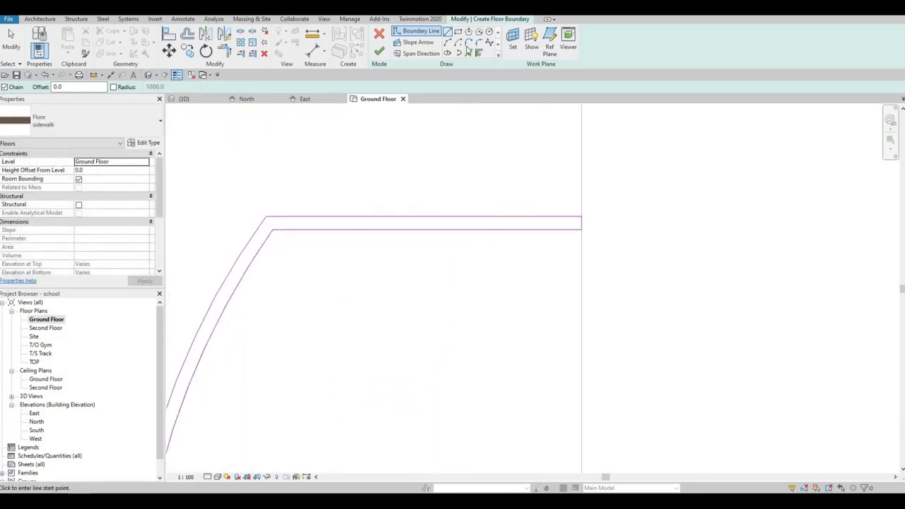
{"action": "left_click", "coordinate": [284, 216]}
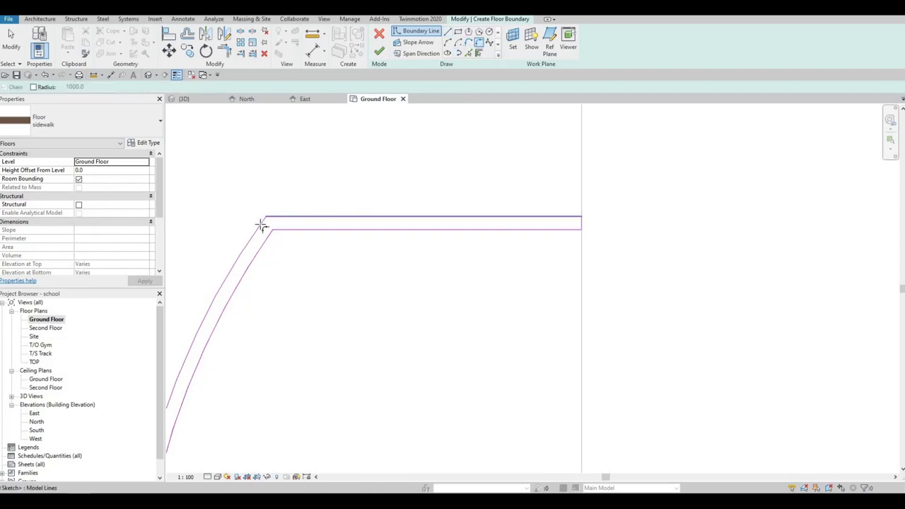
{"action": "left_click", "coordinate": [261, 223]}
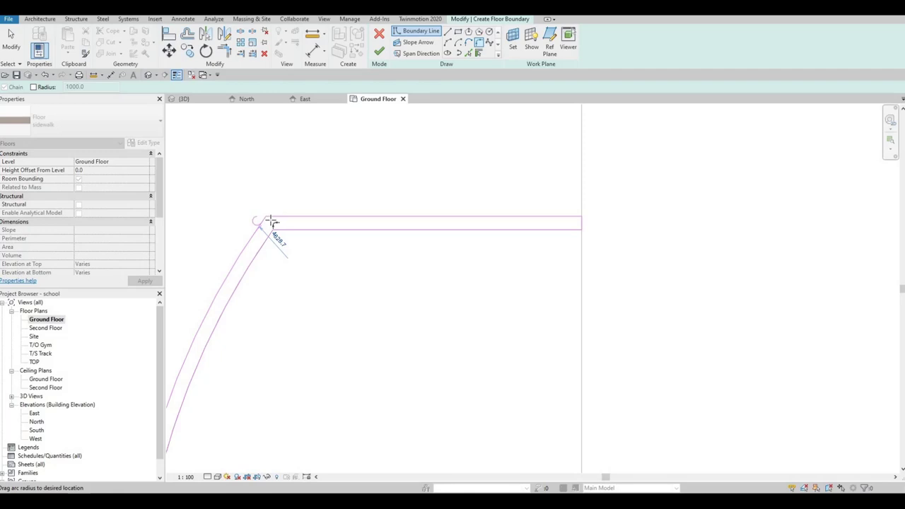
{"action": "scroll", "coordinate": [272, 223], "scroll_direction": "up", "scroll_amount": 2}
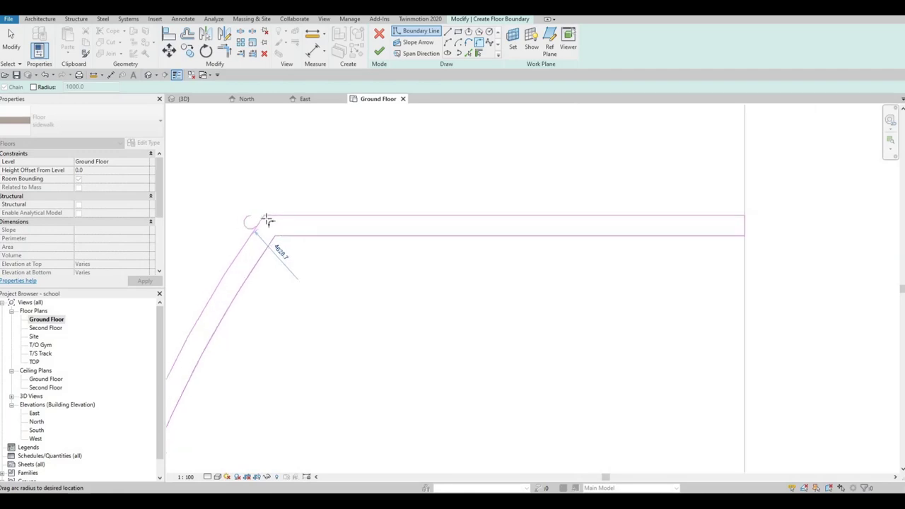
{"action": "left_click", "coordinate": [265, 266]}
{"action": "scroll", "coordinate": [263, 269], "scroll_direction": "down", "scroll_amount": 3}
{"action": "middle_click_drag", "start_coordinate": [289, 445], "coordinate": [297, 139]}
{"action": "scroll", "coordinate": [332, 313], "scroll_direction": "down", "scroll_amount": 1}
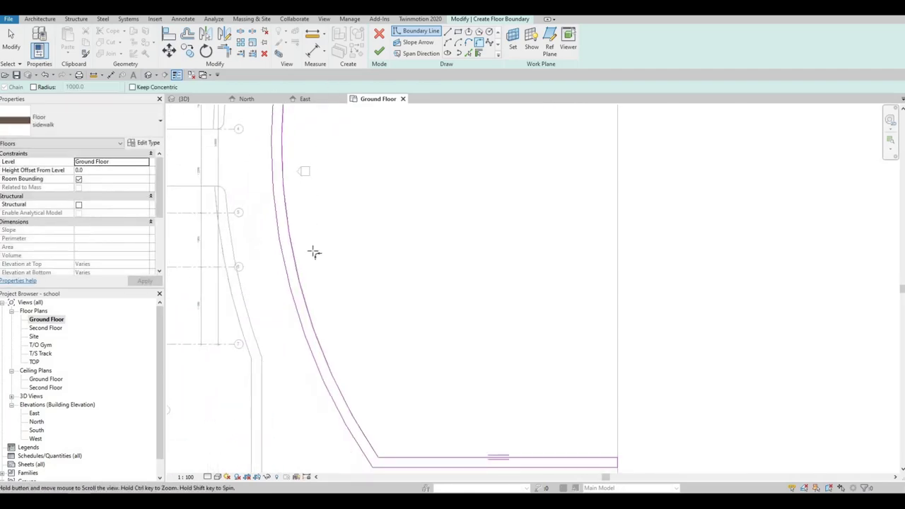
{"action": "middle_click_drag", "start_coordinate": [371, 471], "coordinate": [314, 253]}
{"action": "scroll", "coordinate": [316, 263], "scroll_direction": "up", "scroll_amount": 5}
{"action": "left_click", "coordinate": [334, 277]}
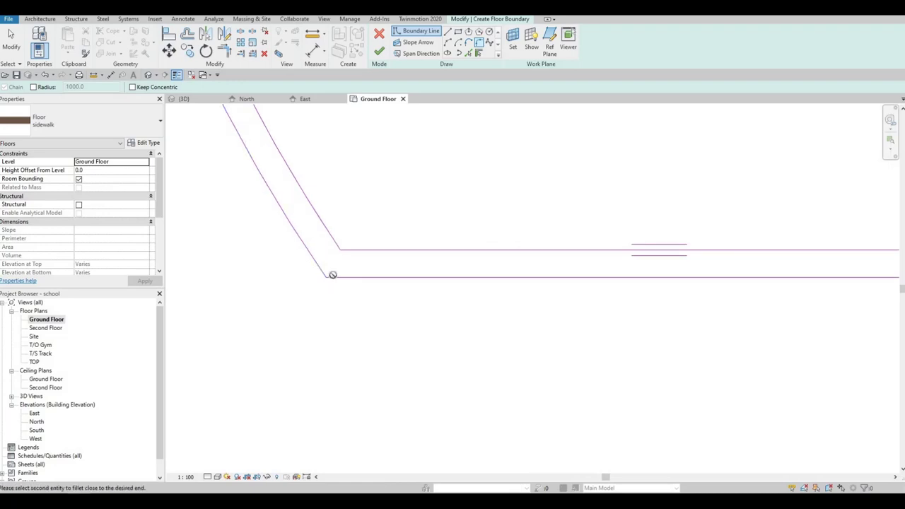
{"action": "left_click", "coordinate": [332, 275]}
{"action": "left_click", "coordinate": [337, 180]}
{"action": "scroll", "coordinate": [337, 181], "scroll_direction": "down", "scroll_amount": 1}
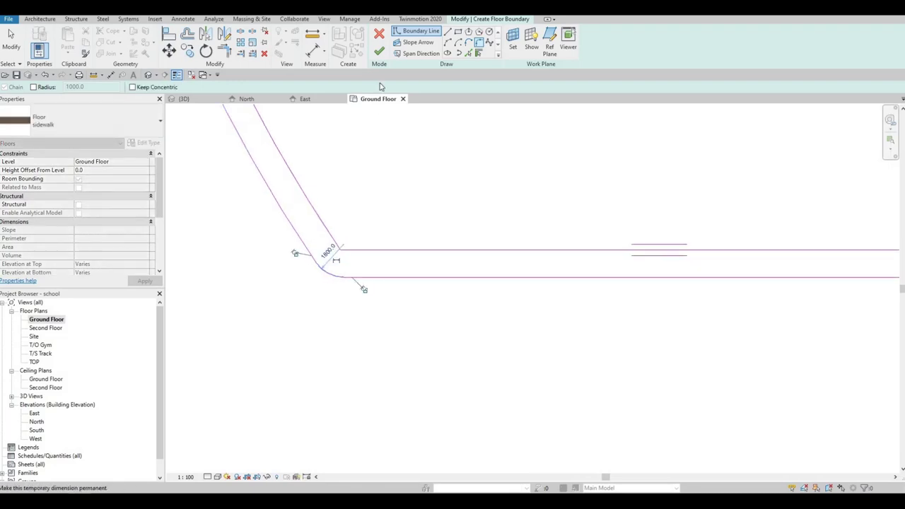
Step: Finish the lawn-side sidewalk floor with a height offset of 200 from the Ground Floor level and show it in 3D
{"action": "left_click", "coordinate": [378, 51]}
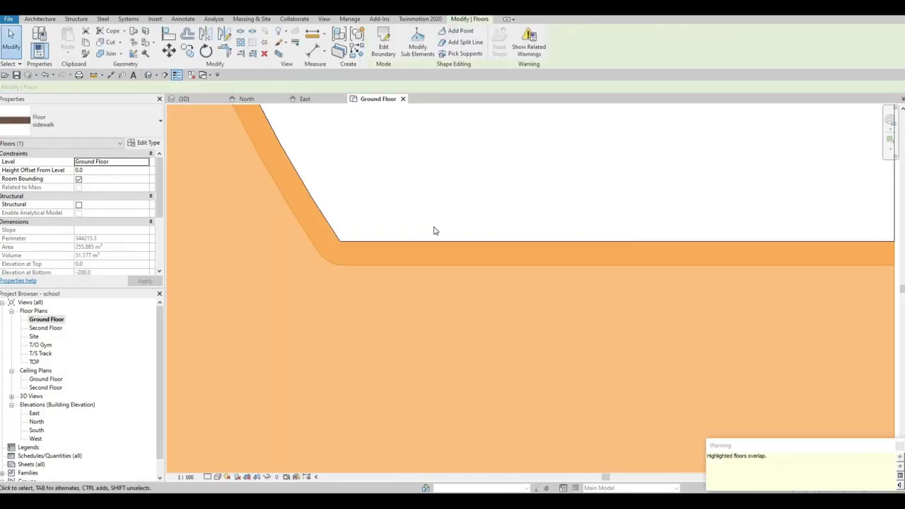
{"action": "scroll", "coordinate": [453, 188], "scroll_direction": "down", "scroll_amount": 2}
{"action": "key", "text": "Escape"}
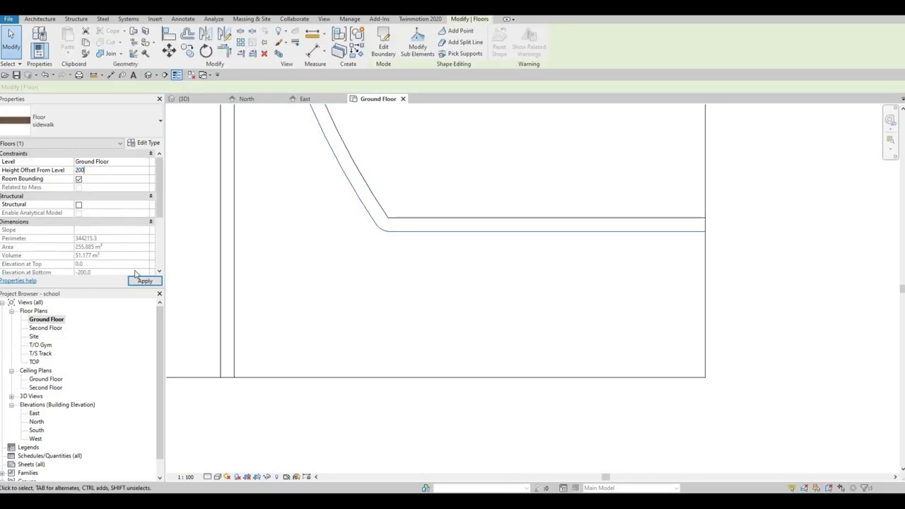
{"action": "left_click", "coordinate": [145, 280]}
{"action": "key", "text": "Escape"}
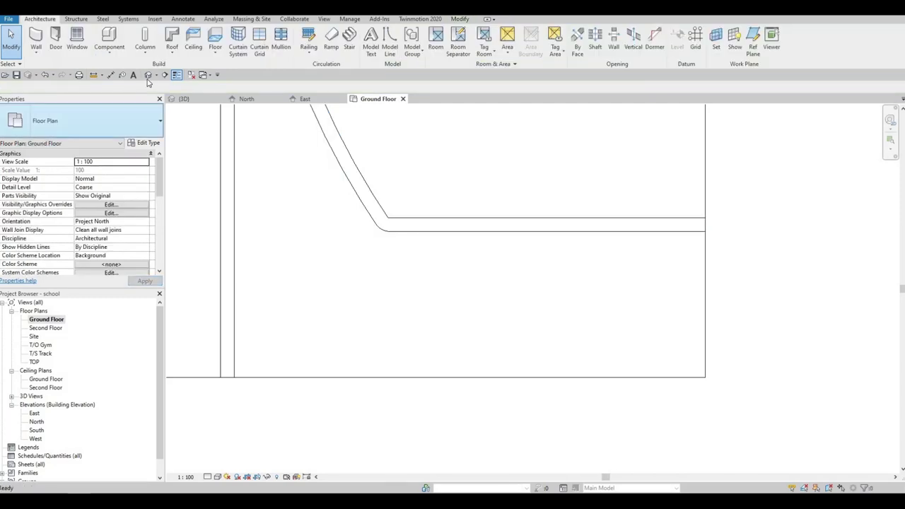
{"action": "left_click", "coordinate": [147, 77]}
{"action": "middle_click_drag", "start_coordinate": [428, 251], "coordinate": [400, 267]}
{"action": "middle_click_drag", "start_coordinate": [371, 220], "coordinate": [370, 208]}
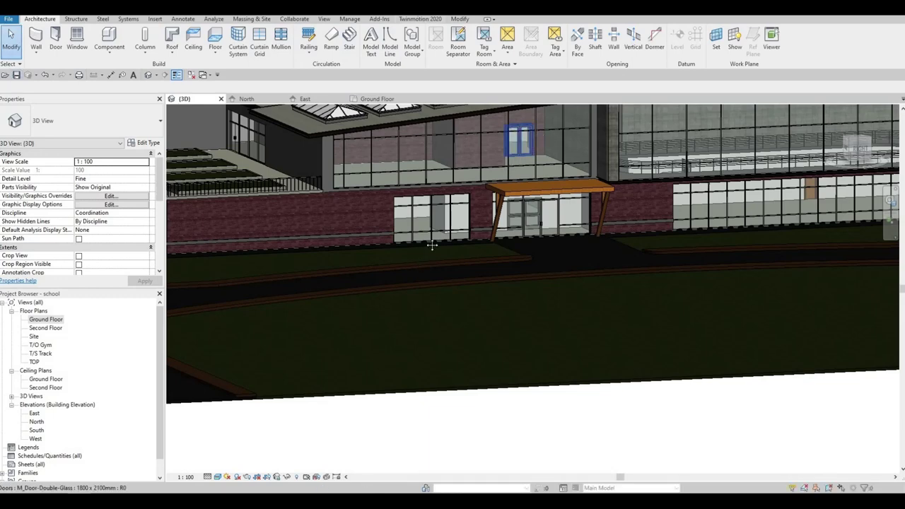
Step: Paint the upper roof's soffit near the building corner with the bamboo weave textile material
{"action": "middle_click_drag", "start_coordinate": [531, 216], "coordinate": [405, 377]}
{"action": "middle_click_drag", "start_coordinate": [494, 265], "coordinate": [504, 187], "text": "shift"}
{"action": "middle_click_drag", "start_coordinate": [530, 78], "coordinate": [509, 157]}
{"action": "scroll", "coordinate": [509, 161], "scroll_direction": "up", "scroll_amount": 5}
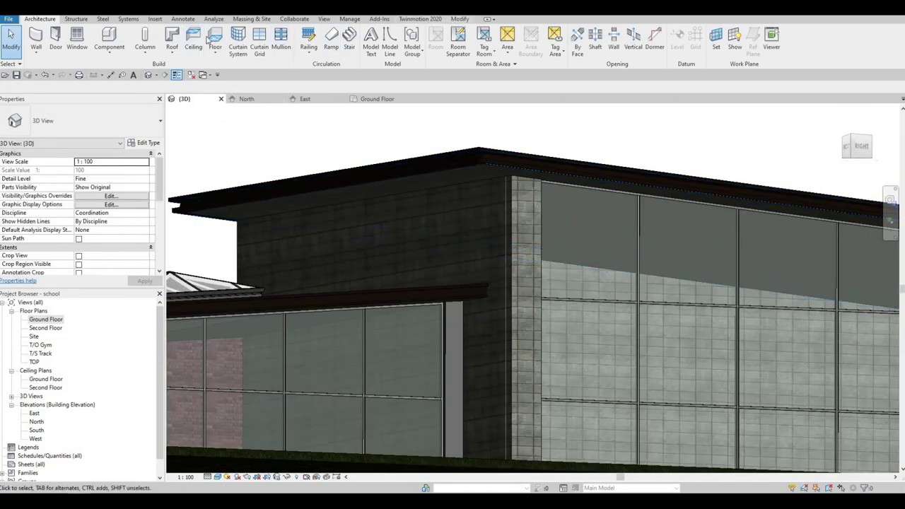
{"action": "scroll", "coordinate": [490, 188], "scroll_direction": "up", "scroll_amount": 3}
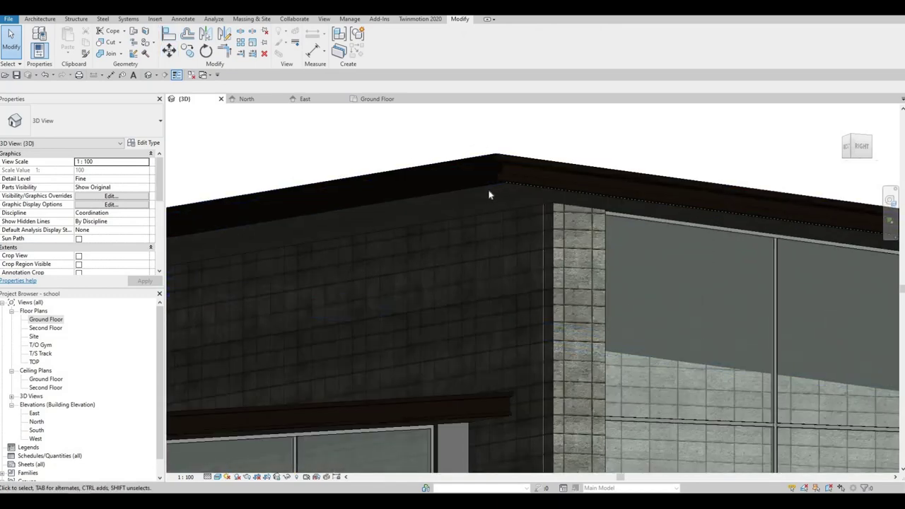
{"action": "left_click", "coordinate": [135, 55]}
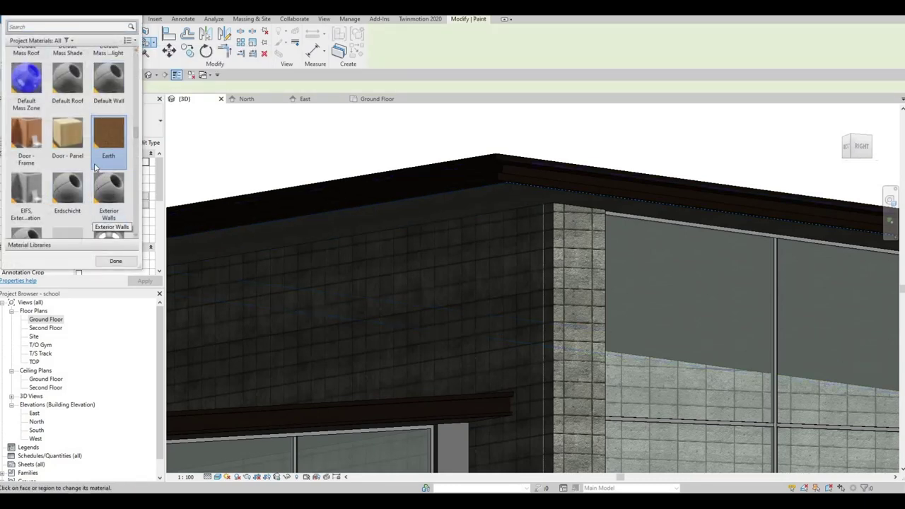
{"action": "scroll", "coordinate": [90, 185], "scroll_direction": "down", "scroll_amount": 10}
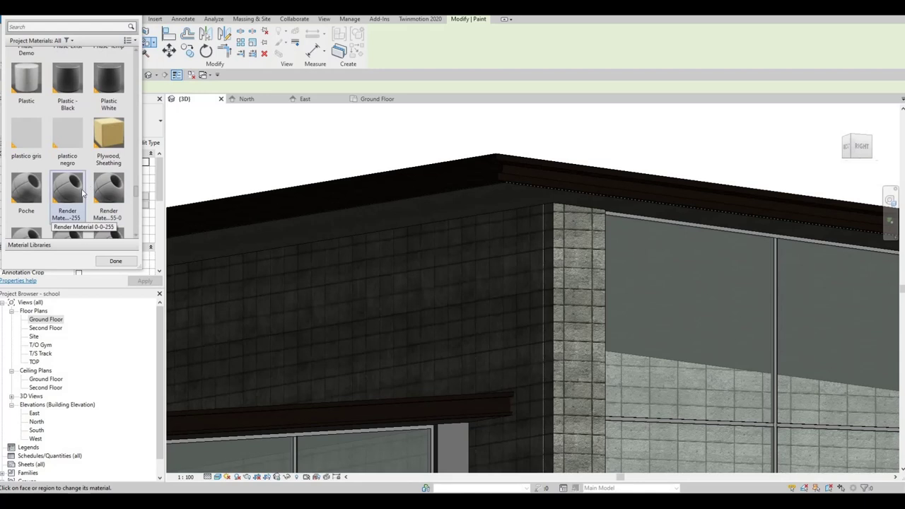
{"action": "scroll", "coordinate": [80, 199], "scroll_direction": "down", "scroll_amount": 4}
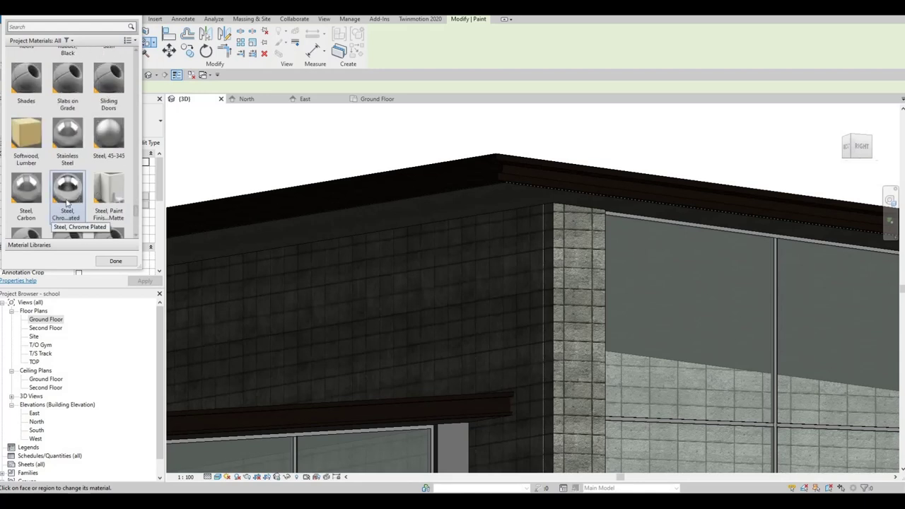
{"action": "scroll", "coordinate": [96, 212], "scroll_direction": "down", "scroll_amount": 3}
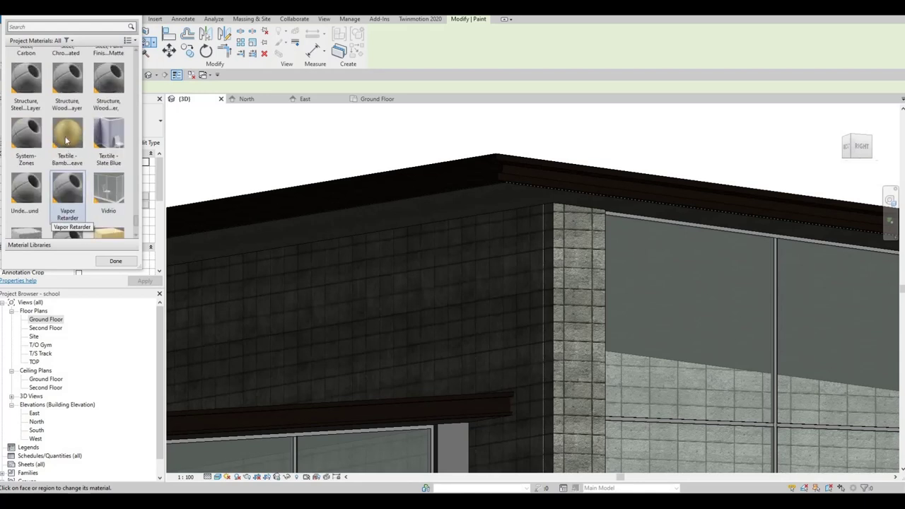
{"action": "left_click", "coordinate": [409, 225]}
Step: Examine the lower roof's soffit along the glazed facade beneath the skylights, from the taller block to the overhanging corner
{"action": "scroll", "coordinate": [352, 283], "scroll_direction": "down", "scroll_amount": 3}
{"action": "mouse_move", "coordinate": [451, 303]}
{"action": "middle_mouse_down"}
{"action": "mouse_move", "coordinate": [559, 256]}
{"action": "mouse_move", "coordinate": [566, 237]}
{"action": "middle_mouse_up"}
{"action": "scroll", "coordinate": [566, 237], "scroll_direction": "down", "scroll_amount": 1}
{"action": "middle_click_drag", "start_coordinate": [303, 296], "coordinate": [506, 279]}
{"action": "scroll", "coordinate": [308, 296], "scroll_direction": "up", "scroll_amount": 2}
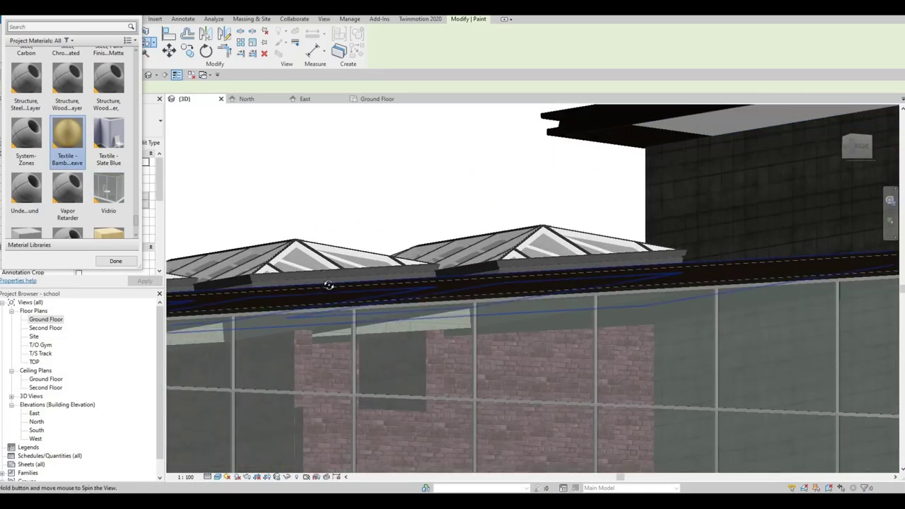
{"action": "middle_click_drag", "start_coordinate": [330, 285], "coordinate": [311, 267], "text": "shift"}
{"action": "scroll", "coordinate": [311, 268], "scroll_direction": "up", "scroll_amount": 1}
{"action": "middle_click_drag", "start_coordinate": [420, 294], "coordinate": [541, 252]}
{"action": "scroll", "coordinate": [469, 279], "scroll_direction": "down", "scroll_amount": 1}
{"action": "middle_click_drag", "start_coordinate": [244, 286], "coordinate": [200, 192]}
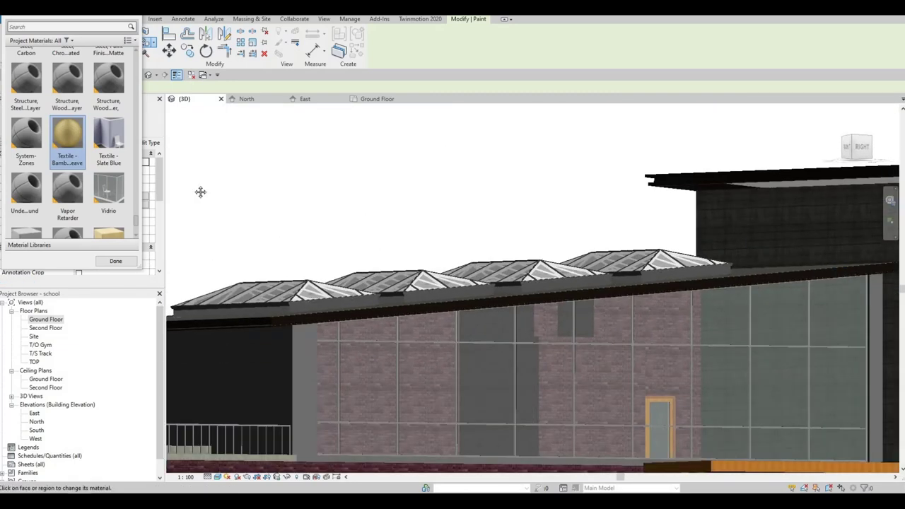
{"action": "scroll", "coordinate": [494, 217], "scroll_direction": "up", "scroll_amount": 2}
{"action": "scroll", "coordinate": [575, 224], "scroll_direction": "up", "scroll_amount": 6}
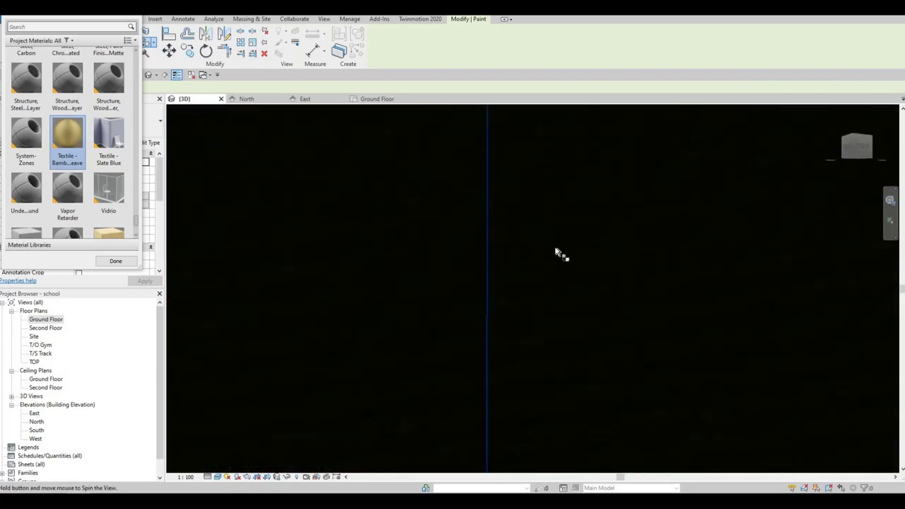
{"action": "mouse_move", "coordinate": [554, 251]}
{"action": "middle_mouse_down", "text": "shift"}
{"action": "mouse_move", "coordinate": [480, 320]}
{"action": "mouse_move", "coordinate": [377, 389]}
{"action": "mouse_move", "coordinate": [294, 409]}
{"action": "mouse_move", "coordinate": [513, 283]}
{"action": "mouse_move", "coordinate": [284, 388]}
{"action": "middle_mouse_up", "text": "shift"}
{"action": "middle_click_drag", "start_coordinate": [319, 228], "coordinate": [395, 240], "text": "shift"}
{"action": "scroll", "coordinate": [383, 249], "scroll_direction": "down", "scroll_amount": 4}
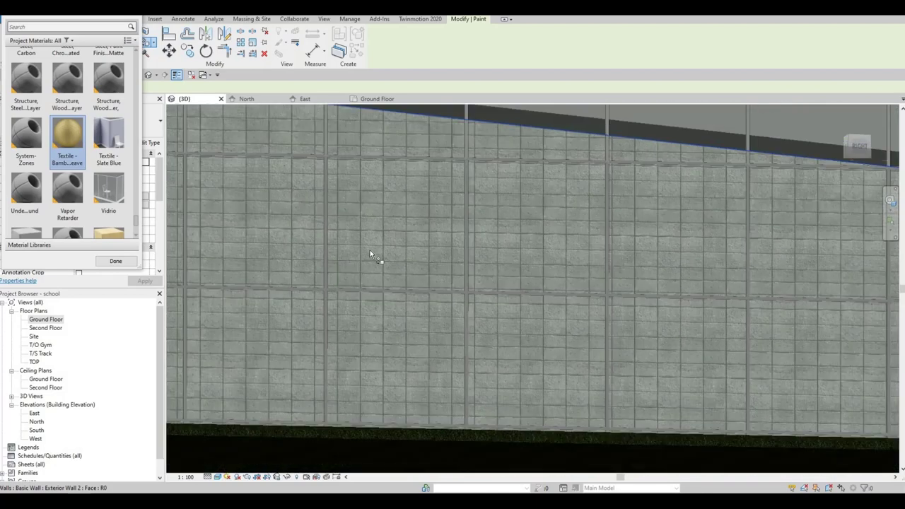
{"action": "middle_click_drag", "start_coordinate": [781, 215], "coordinate": [812, 328], "text": "shift"}
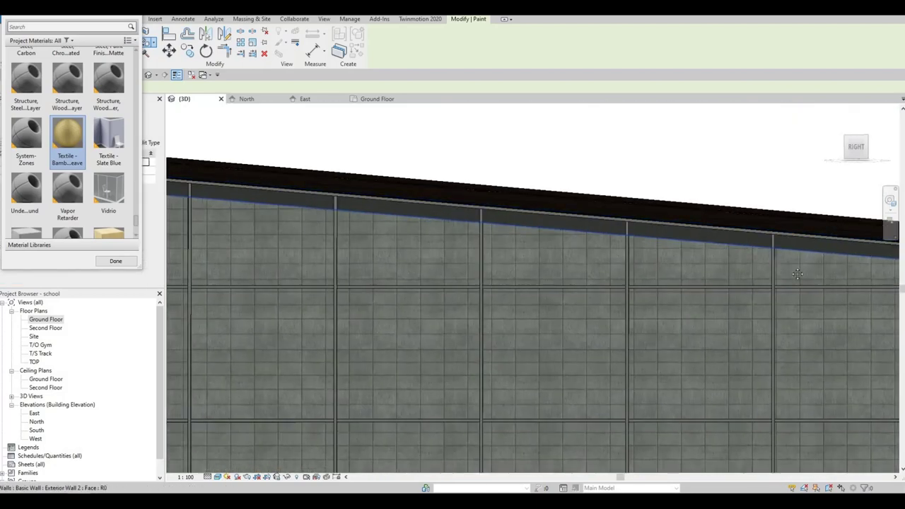
{"action": "middle_click_drag", "start_coordinate": [367, 314], "coordinate": [539, 289]}
{"action": "middle_click_drag", "start_coordinate": [279, 282], "coordinate": [861, 263]}
{"action": "scroll", "coordinate": [436, 258], "scroll_direction": "up", "scroll_amount": 2}
{"action": "scroll", "coordinate": [429, 245], "scroll_direction": "up", "scroll_amount": 4}
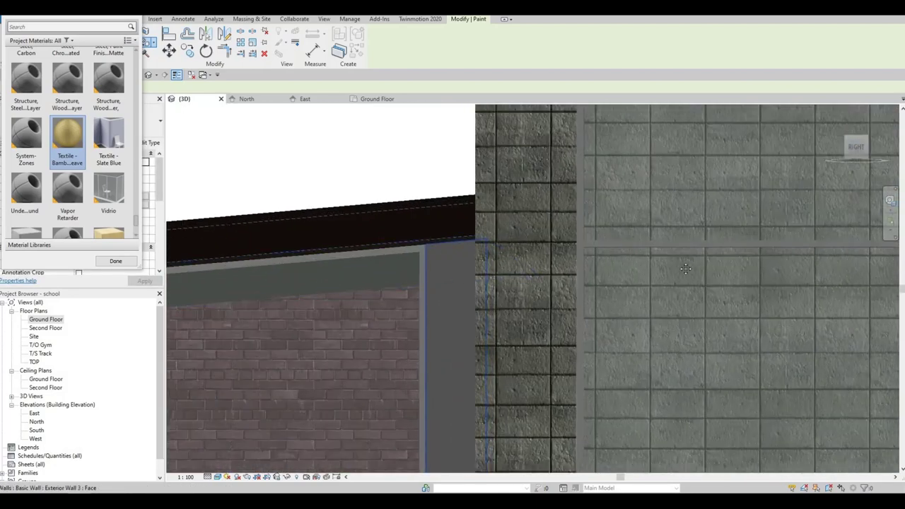
{"action": "middle_click_drag", "start_coordinate": [339, 272], "coordinate": [784, 297]}
{"action": "scroll", "coordinate": [540, 286], "scroll_direction": "down", "scroll_amount": 3}
{"action": "middle_click_drag", "start_coordinate": [300, 263], "coordinate": [876, 245]}
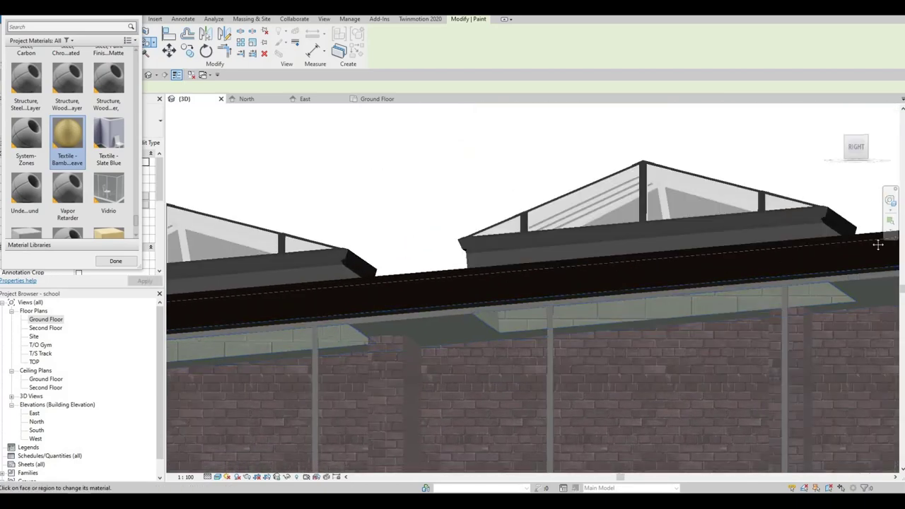
{"action": "middle_click_drag", "start_coordinate": [417, 294], "coordinate": [883, 247]}
{"action": "middle_click_drag", "start_coordinate": [332, 304], "coordinate": [841, 250]}
{"action": "middle_click_drag", "start_coordinate": [299, 301], "coordinate": [833, 251]}
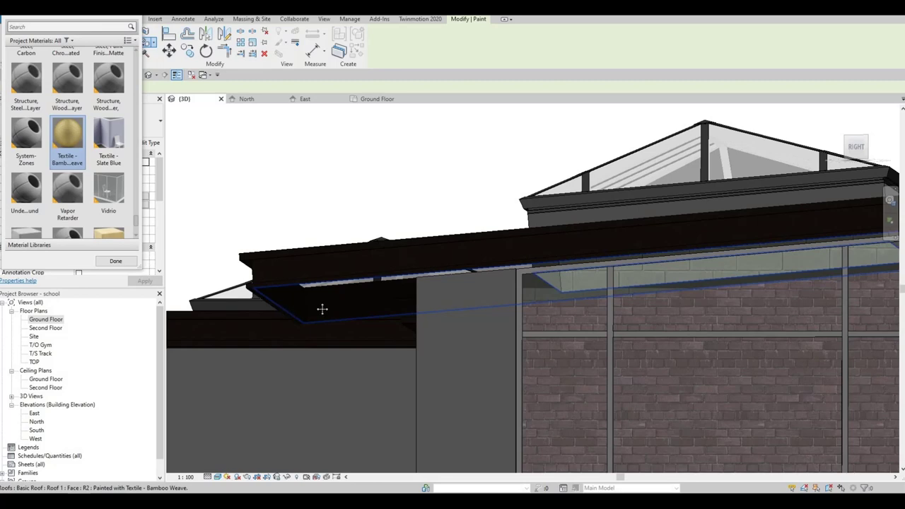
{"action": "scroll", "coordinate": [322, 309], "scroll_direction": "up", "scroll_amount": 1}
{"action": "middle_click_drag", "start_coordinate": [273, 325], "coordinate": [397, 354]}
{"action": "middle_click_drag", "start_coordinate": [439, 388], "coordinate": [511, 293], "text": "shift"}
{"action": "scroll", "coordinate": [511, 292], "scroll_direction": "down", "scroll_amount": 2}
{"action": "middle_click_drag", "start_coordinate": [355, 388], "coordinate": [482, 304]}
{"action": "scroll", "coordinate": [488, 305], "scroll_direction": "down", "scroll_amount": 3}
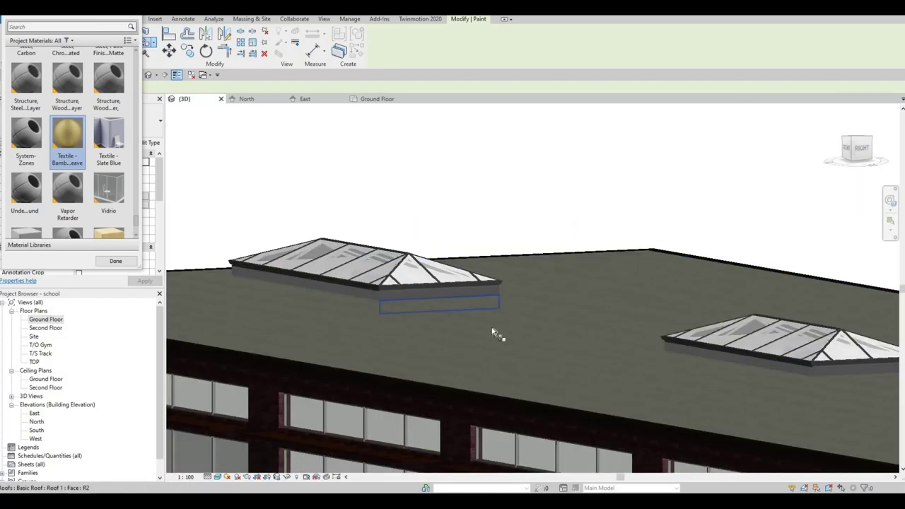
Step: Inspect the roof overhang above the brick wall and the blank side wall at the building's far corner
{"action": "scroll", "coordinate": [397, 302], "scroll_direction": "down", "scroll_amount": 5}
{"action": "scroll", "coordinate": [509, 354], "scroll_direction": "up", "scroll_amount": 1}
{"action": "middle_click_drag", "start_coordinate": [529, 361], "coordinate": [229, 332]}
{"action": "scroll", "coordinate": [341, 336], "scroll_direction": "up", "scroll_amount": 4}
{"action": "middle_click_drag", "start_coordinate": [354, 324], "coordinate": [338, 262], "text": "shift"}
{"action": "middle_click_drag", "start_coordinate": [438, 149], "coordinate": [397, 368]}
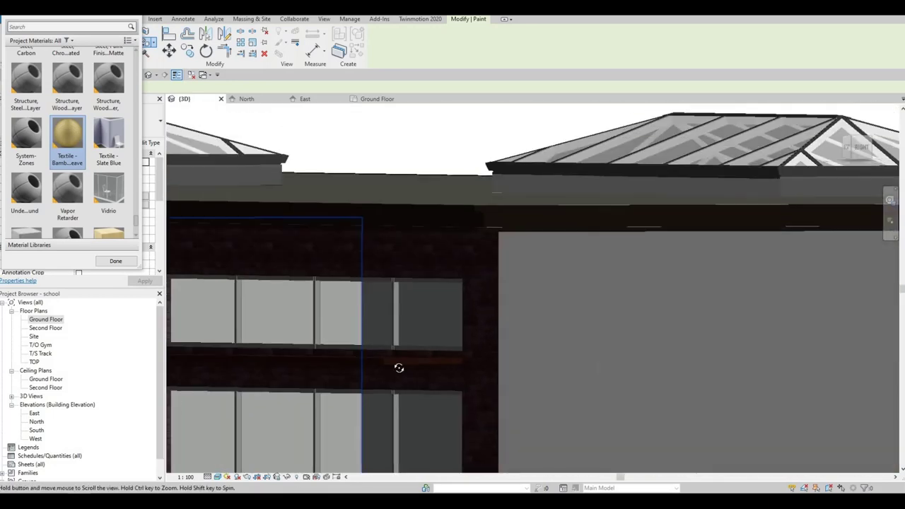
{"action": "middle_click_drag", "start_coordinate": [364, 287], "coordinate": [396, 191], "text": "shift"}
{"action": "middle_click_drag", "start_coordinate": [396, 190], "coordinate": [413, 378]}
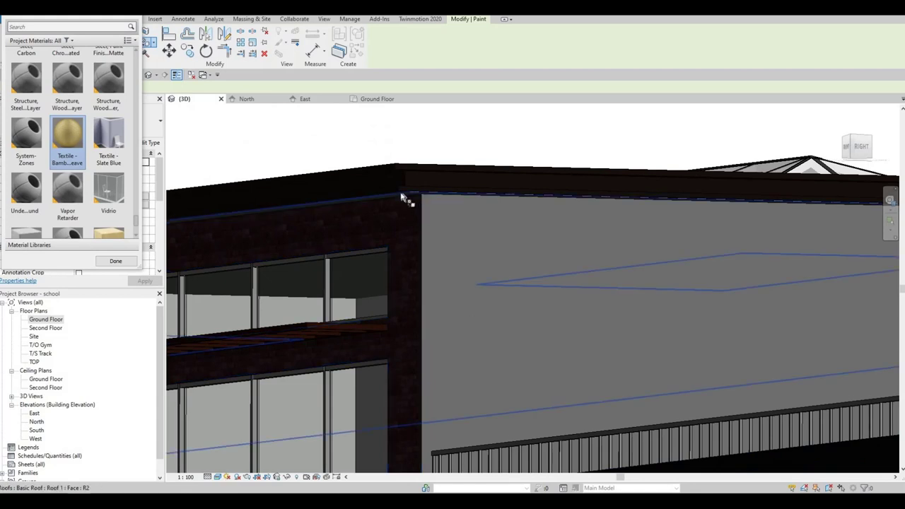
{"action": "scroll", "coordinate": [400, 197], "scroll_direction": "up", "scroll_amount": 2}
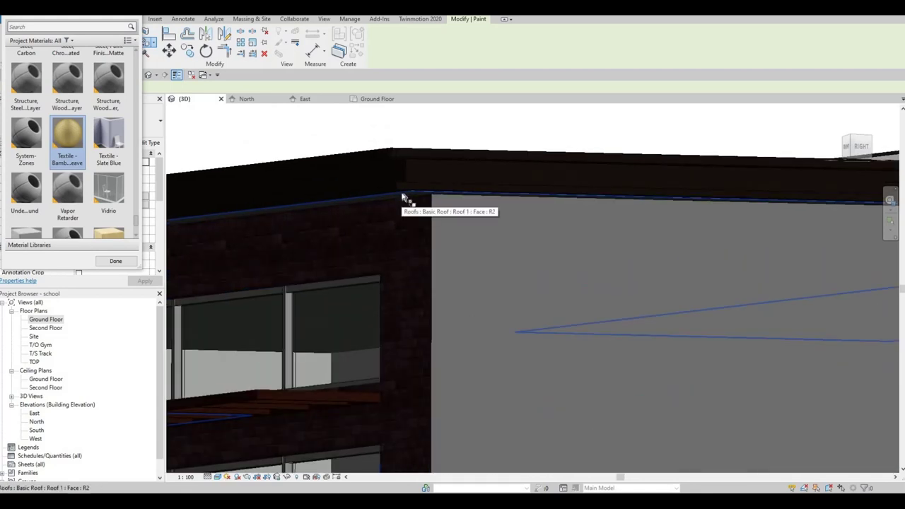
{"action": "scroll", "coordinate": [379, 213], "scroll_direction": "down", "scroll_amount": 4}
{"action": "middle_click_drag", "start_coordinate": [452, 261], "coordinate": [115, 292]}
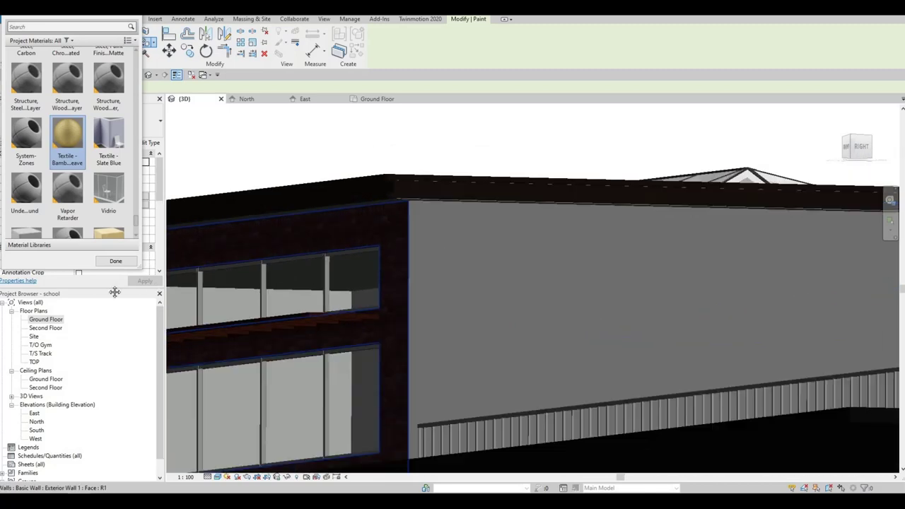
{"action": "middle_click_drag", "start_coordinate": [452, 135], "coordinate": [40, 130]}
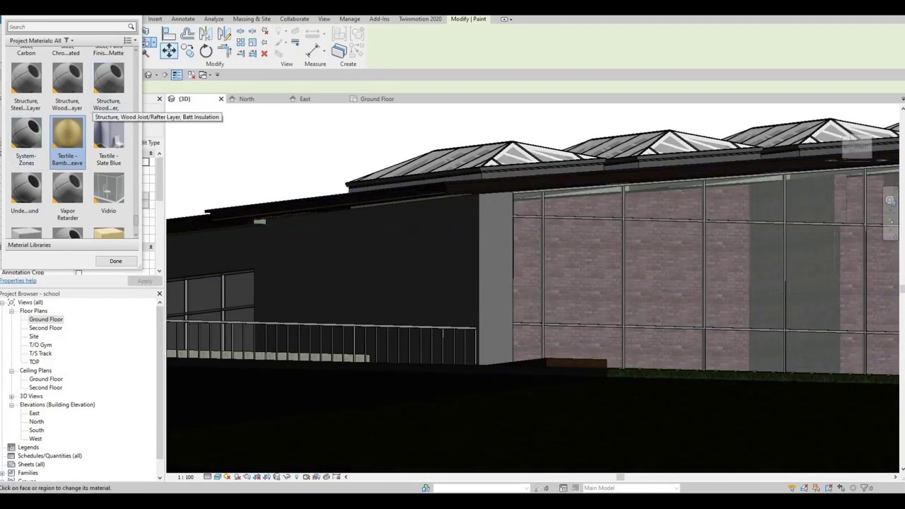
Step: Finish the painting command and send the updated model to Twinmotion through the direct link
{"action": "scroll", "coordinate": [90, 100], "scroll_direction": "up", "scroll_amount": 1}
{"action": "left_click", "coordinate": [393, 56]}
{"action": "key", "text": "Escape"}
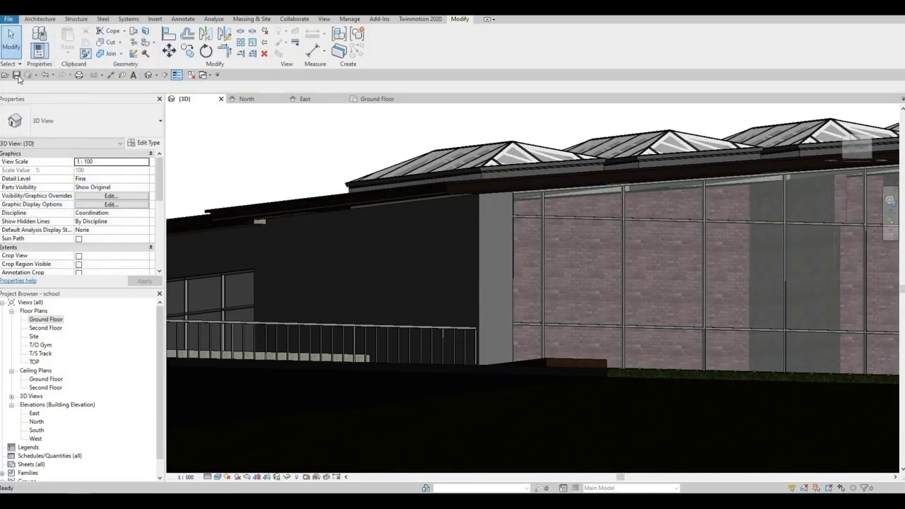
{"action": "left_click", "coordinate": [419, 19]}
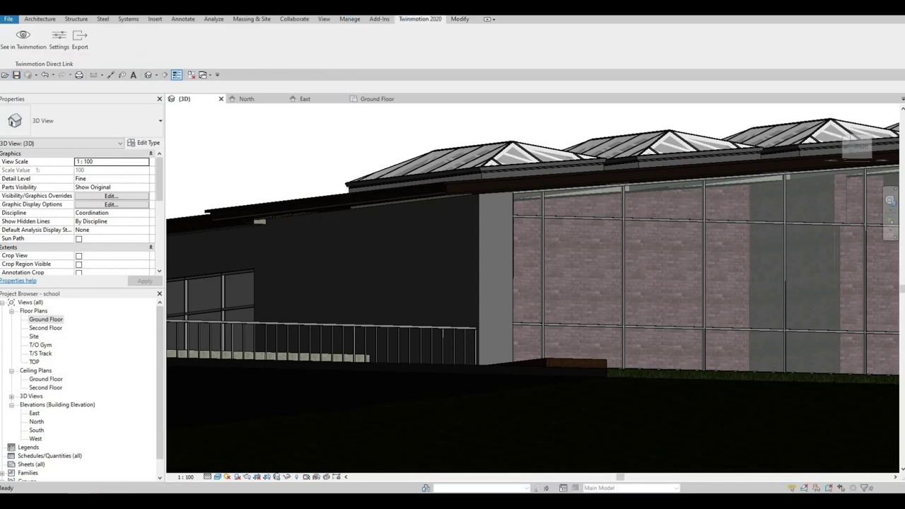
{"action": "left_click", "coordinate": [35, 38]}
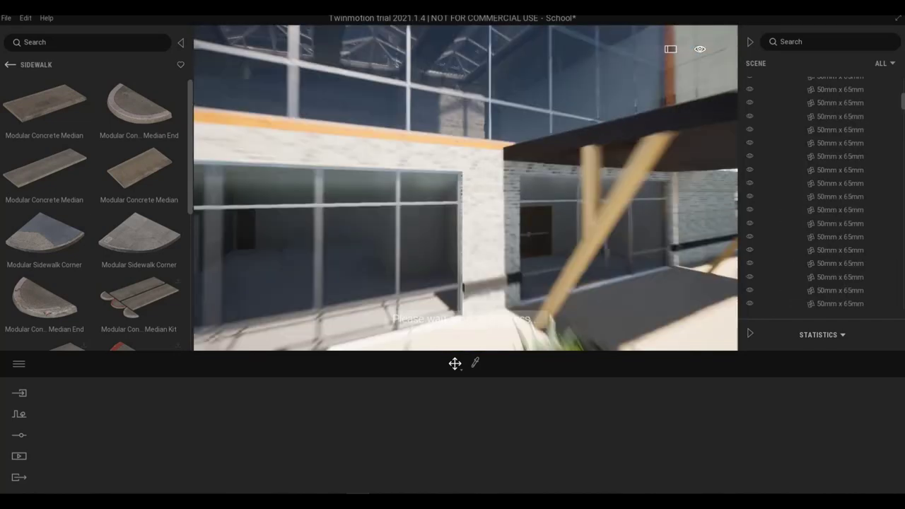
Step: Apply the Ipe A wood material from the library to the upper roof's soffit in the Twinmotion scene
{"action": "scroll", "coordinate": [562, 122], "scroll_direction": "down", "scroll_amount": 5}
{"action": "middle_click_drag", "start_coordinate": [561, 123], "coordinate": [488, 155]}
{"action": "scroll", "coordinate": [547, 80], "scroll_direction": "up", "scroll_amount": 4}
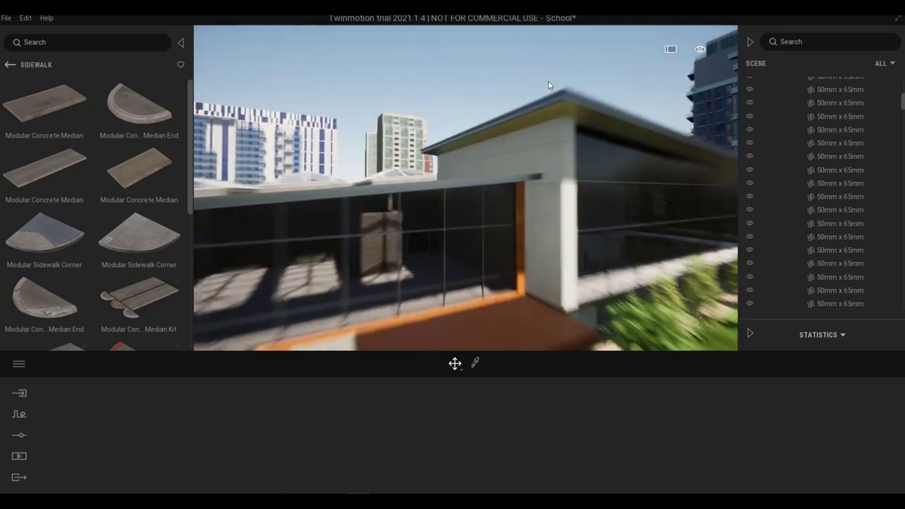
{"action": "left_click", "coordinate": [9, 65]}
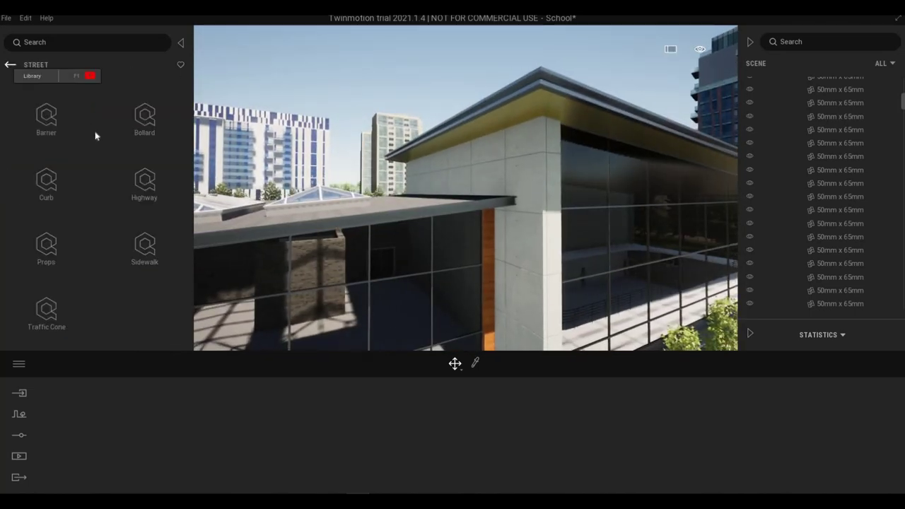
{"action": "left_click", "coordinate": [9, 65]}
{"action": "left_click", "coordinate": [10, 65]}
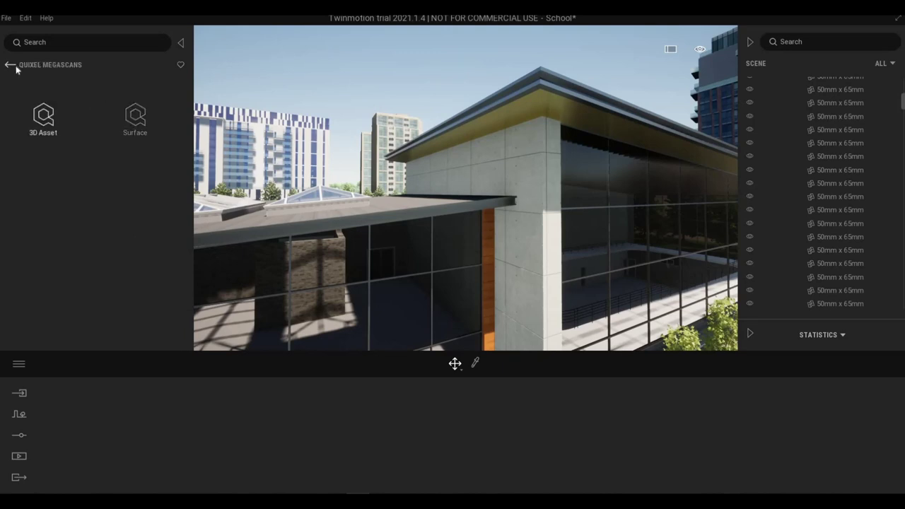
{"action": "left_click", "coordinate": [14, 67]}
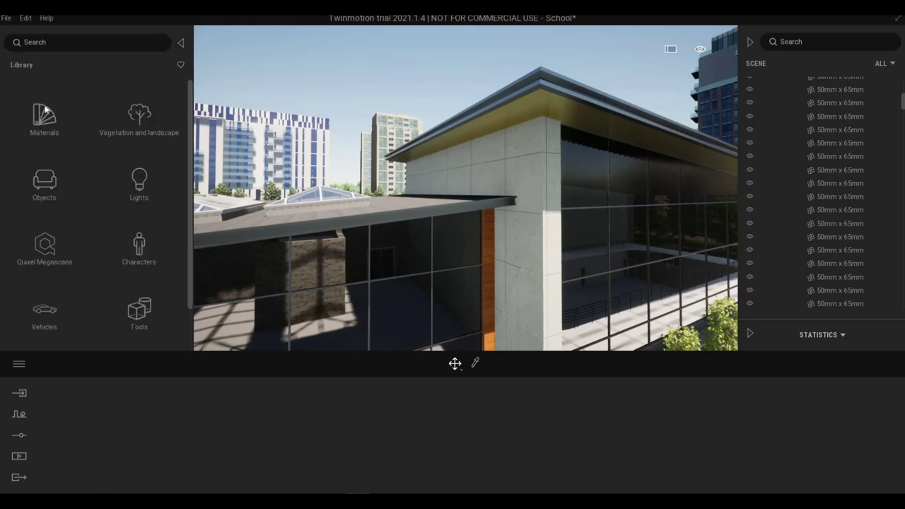
{"action": "left_click", "coordinate": [77, 126]}
{"action": "left_click", "coordinate": [138, 180]}
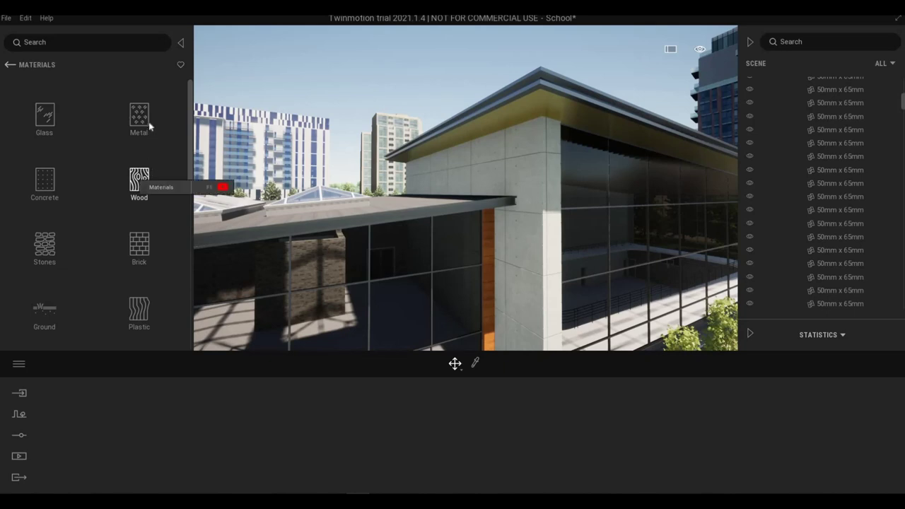
{"action": "left_click_drag", "start_coordinate": [517, 125], "coordinate": [518, 125]}
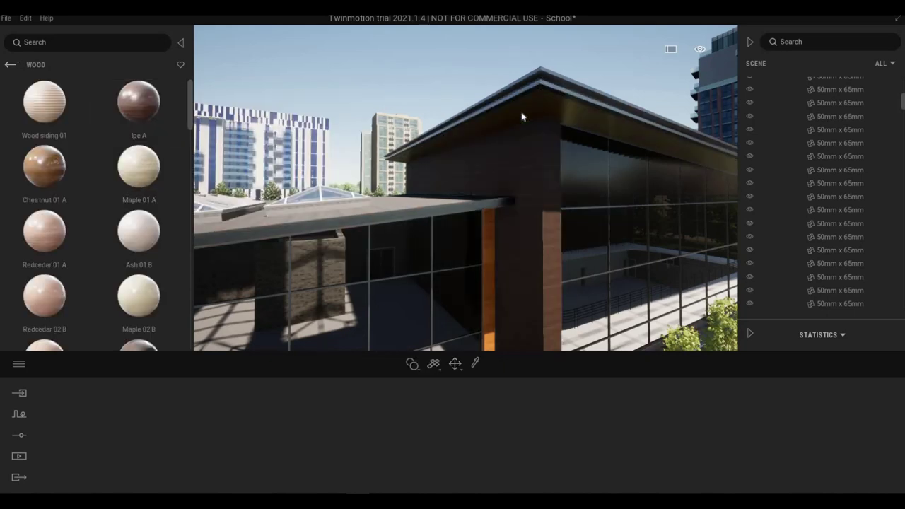
Step: Set the soffit's Ipe A material scale to 10
{"action": "left_click_drag", "start_coordinate": [581, 414], "coordinate": [578, 385]}
{"action": "scroll", "coordinate": [537, 84], "scroll_direction": "up", "scroll_amount": 5}
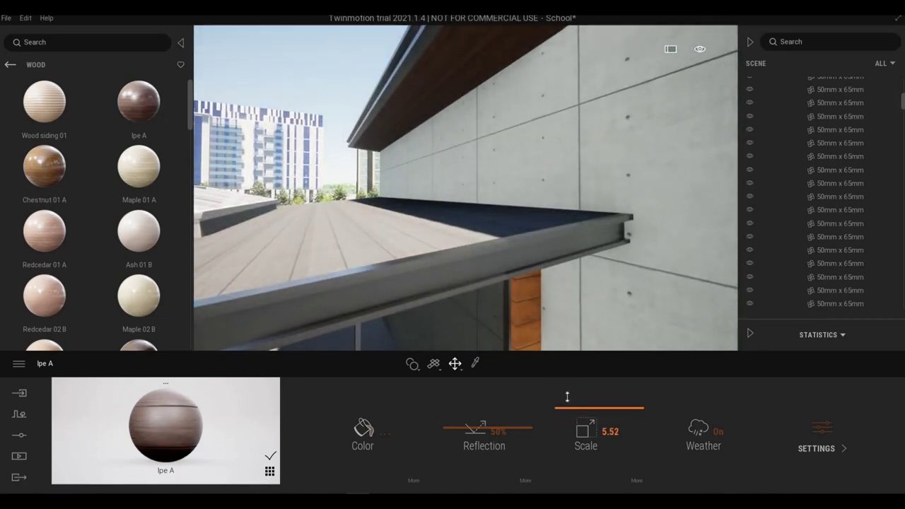
{"action": "left_click_drag", "start_coordinate": [567, 396], "coordinate": [569, 350]}
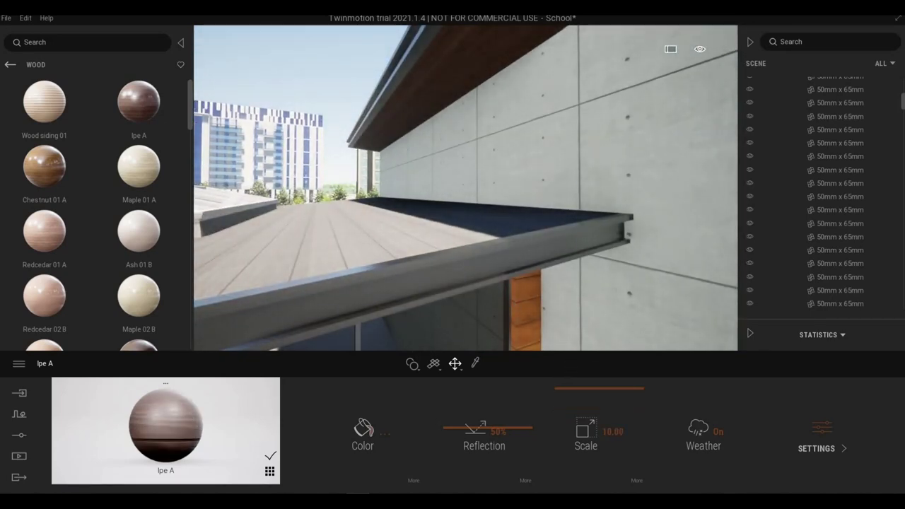
Step: Apply the Oak 04 G wood material to the entrance canopy
{"action": "scroll", "coordinate": [463, 199], "scroll_direction": "down", "scroll_amount": 10}
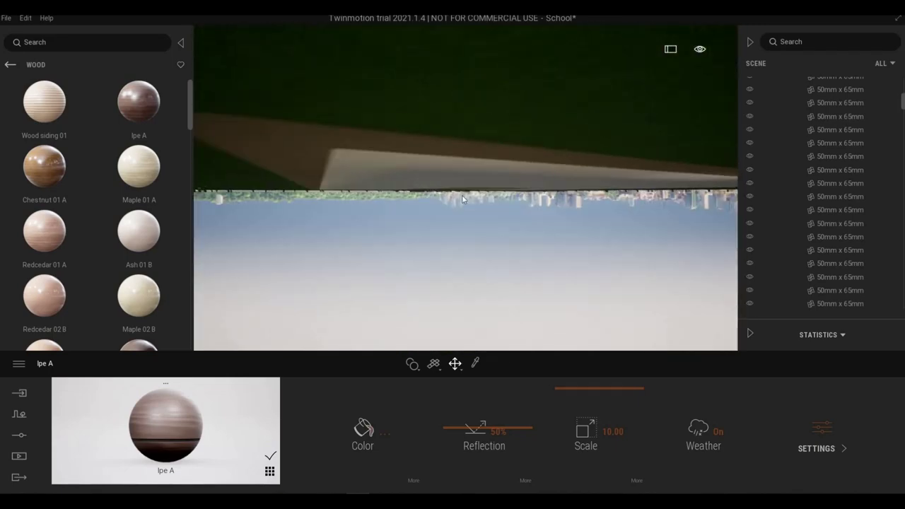
{"action": "scroll", "coordinate": [463, 199], "scroll_direction": "up", "scroll_amount": 5}
{"action": "right_click_drag", "start_coordinate": [495, 167], "coordinate": [541, 153]}
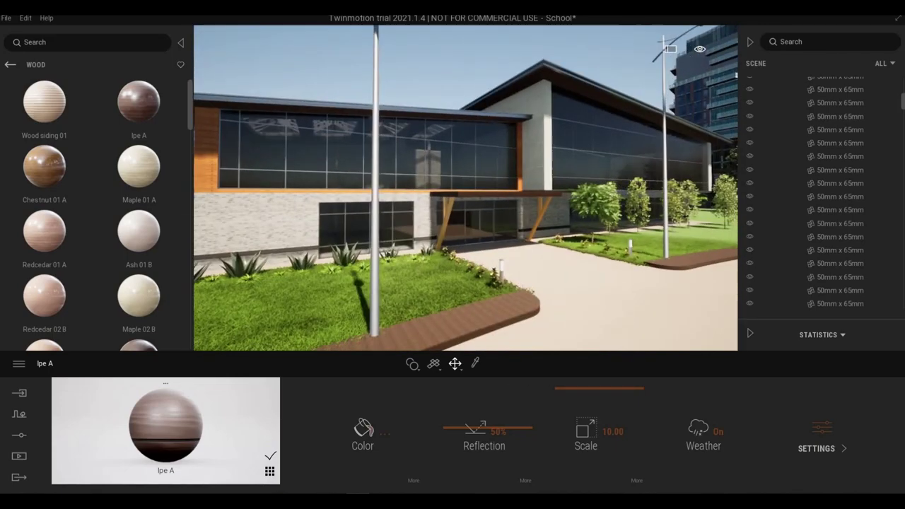
{"action": "scroll", "coordinate": [535, 205], "scroll_direction": "up", "scroll_amount": 4}
{"action": "middle_click_drag", "start_coordinate": [535, 236], "coordinate": [514, 320]}
{"action": "scroll", "coordinate": [512, 318], "scroll_direction": "up", "scroll_amount": 2}
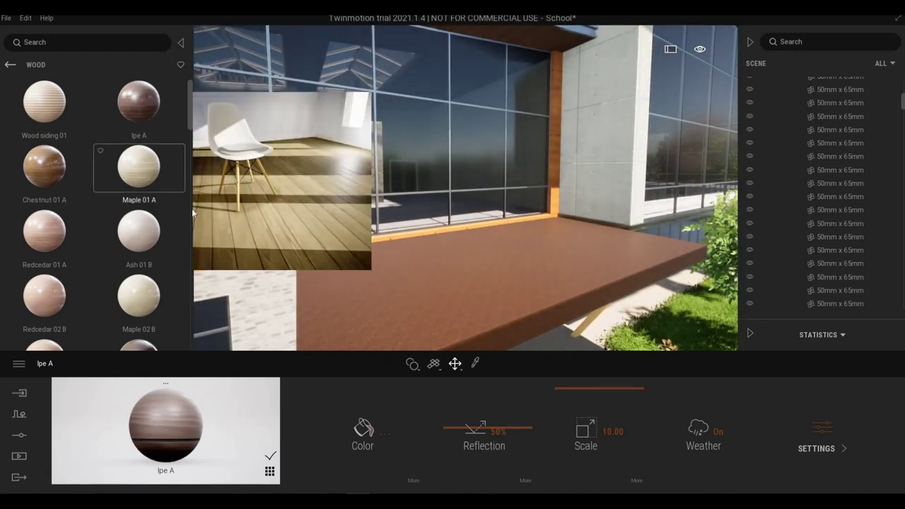
{"action": "scroll", "coordinate": [169, 194], "scroll_direction": "down", "scroll_amount": 2}
{"action": "scroll", "coordinate": [156, 164], "scroll_direction": "up", "scroll_amount": 2}
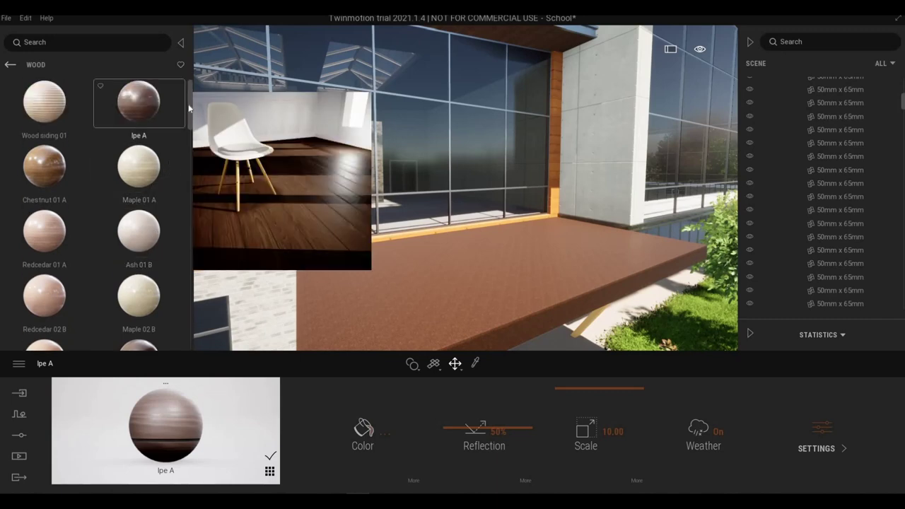
{"action": "left_click_drag", "start_coordinate": [190, 107], "coordinate": [191, 340]}
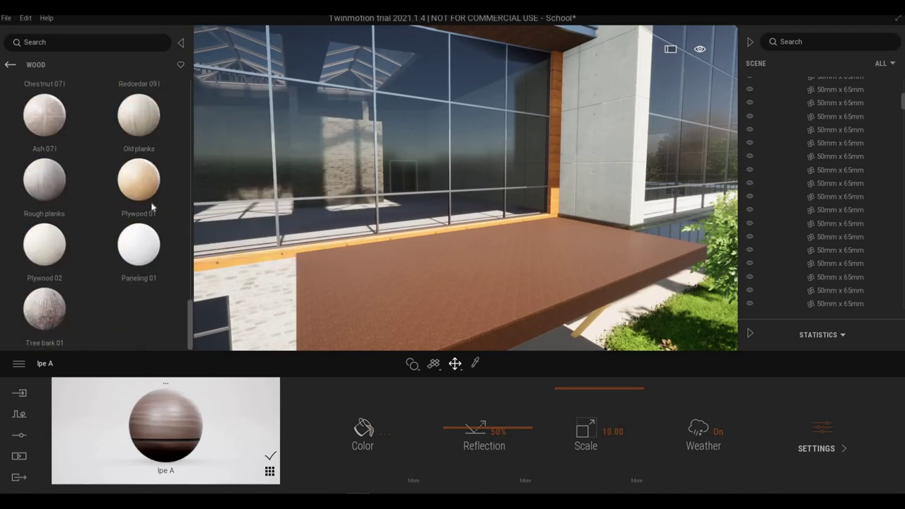
{"action": "scroll", "coordinate": [134, 197], "scroll_direction": "up", "scroll_amount": 1}
{"action": "scroll", "coordinate": [134, 201], "scroll_direction": "up", "scroll_amount": 5}
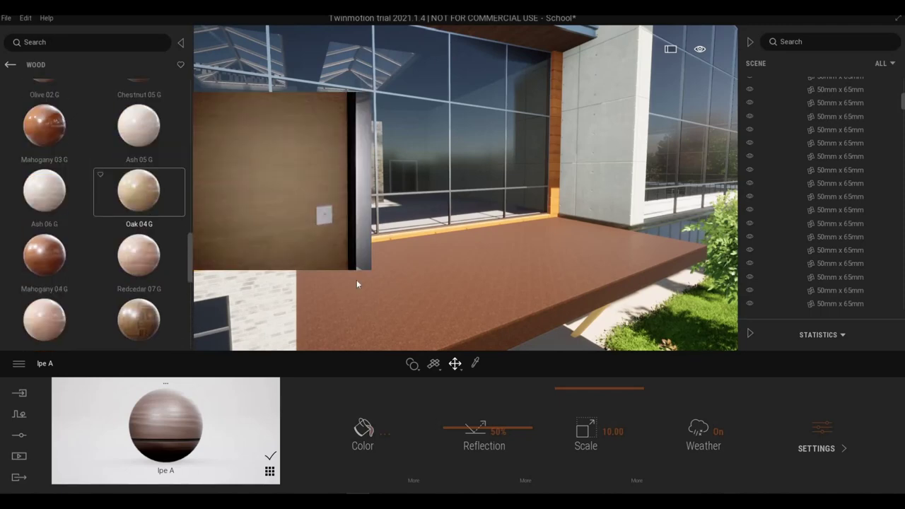
{"action": "left_click_drag", "start_coordinate": [356, 281], "coordinate": [411, 297]}
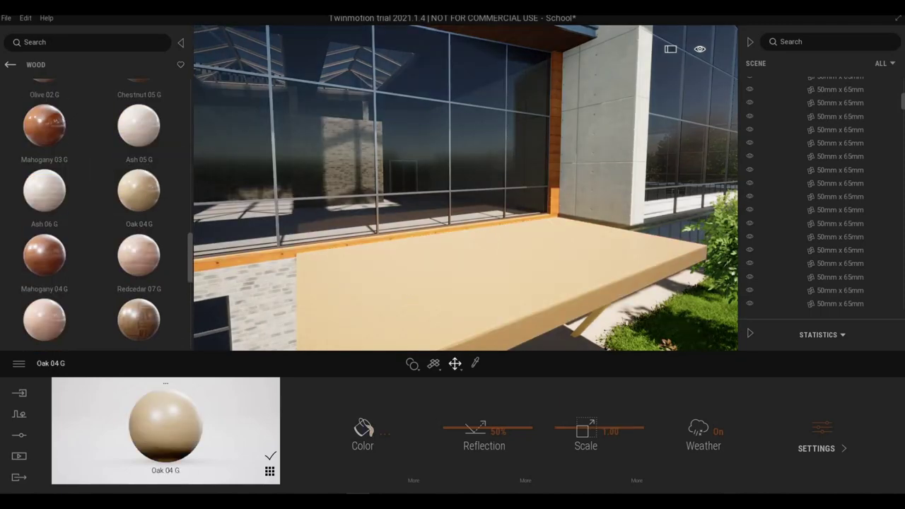
Step: Apply the Mahogany 03 G wood material to the entrance canopy
{"action": "key", "text": "q"}
{"action": "key", "text": "e"}
{"action": "left_click_drag", "start_coordinate": [61, 145], "coordinate": [416, 260]}
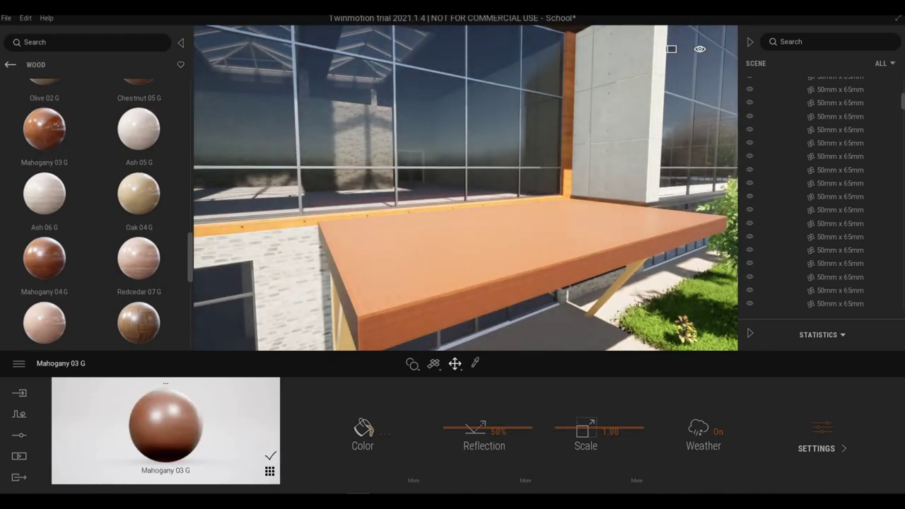
Step: Set the entrance canopy's Mahogany 03 G material scale to 2.26 and darken its color to RGB 99, 51, 33
{"action": "right_click_drag", "start_coordinate": [423, 290], "coordinate": [452, 329]}
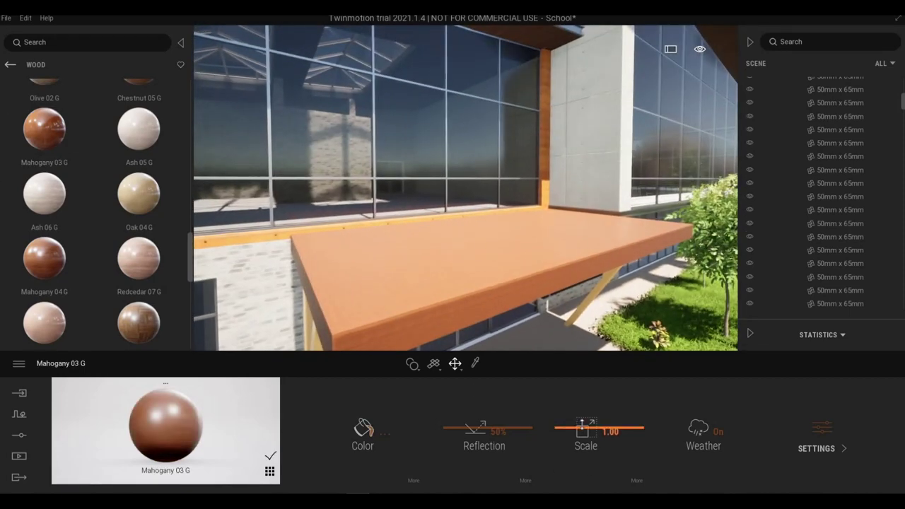
{"action": "left_click", "coordinate": [367, 431]}
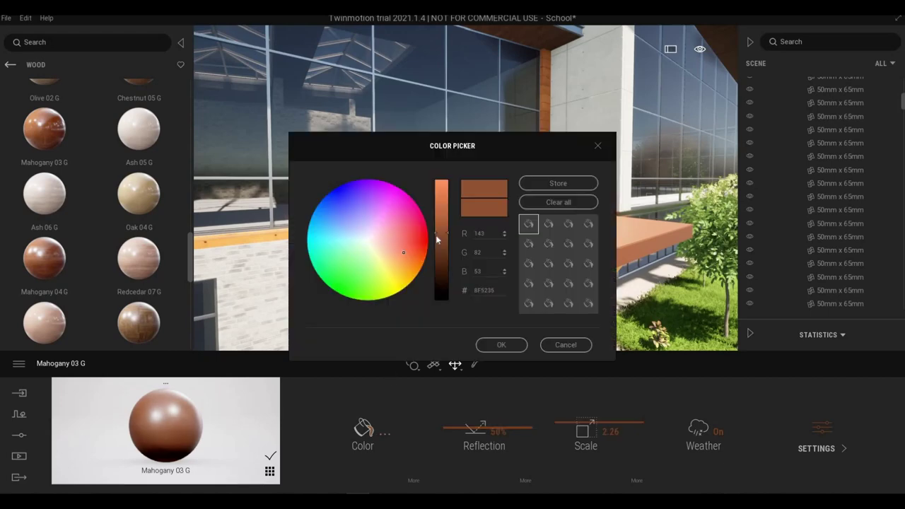
{"action": "left_click", "coordinate": [440, 263]}
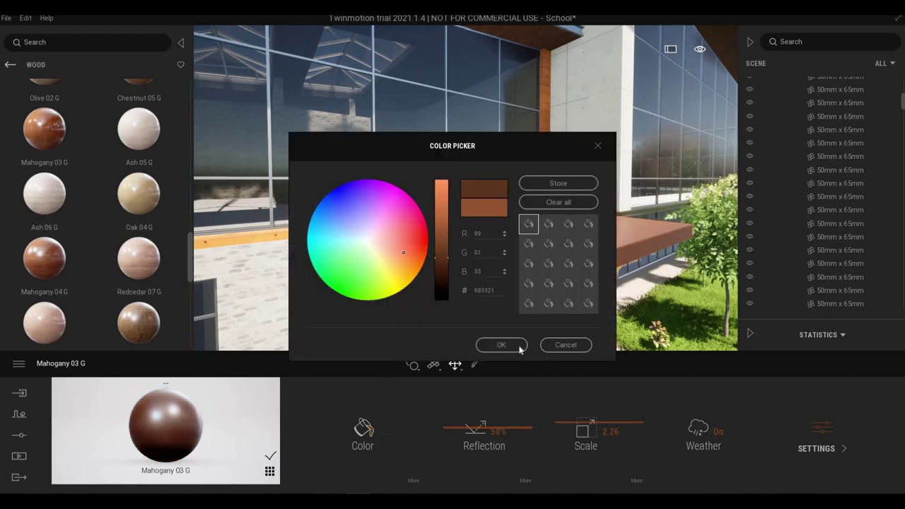
{"action": "scroll", "coordinate": [517, 290], "scroll_direction": "down", "scroll_amount": 8}
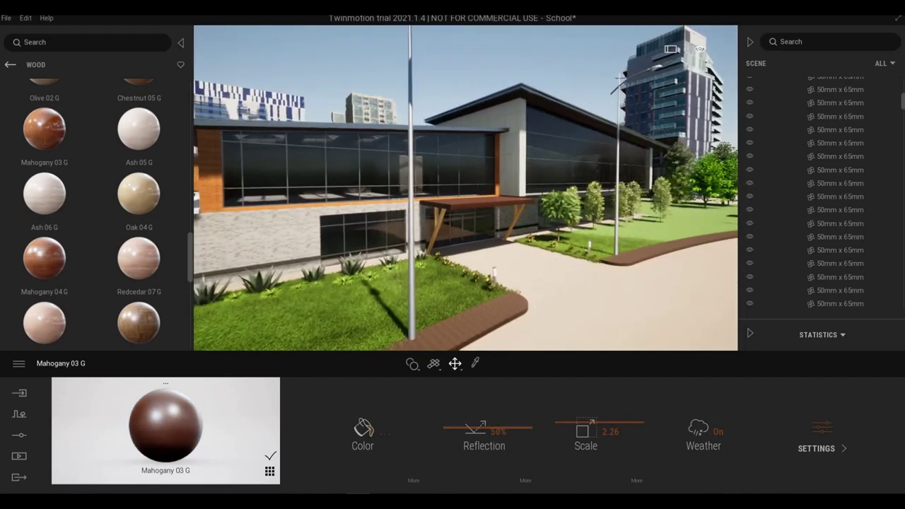
Step: Apply the Concrete road 2 material from the man-made ground materials to the raised sidewalk
{"action": "scroll", "coordinate": [519, 289], "scroll_direction": "down", "scroll_amount": 6}
{"action": "scroll", "coordinate": [376, 299], "scroll_direction": "up", "scroll_amount": 4}
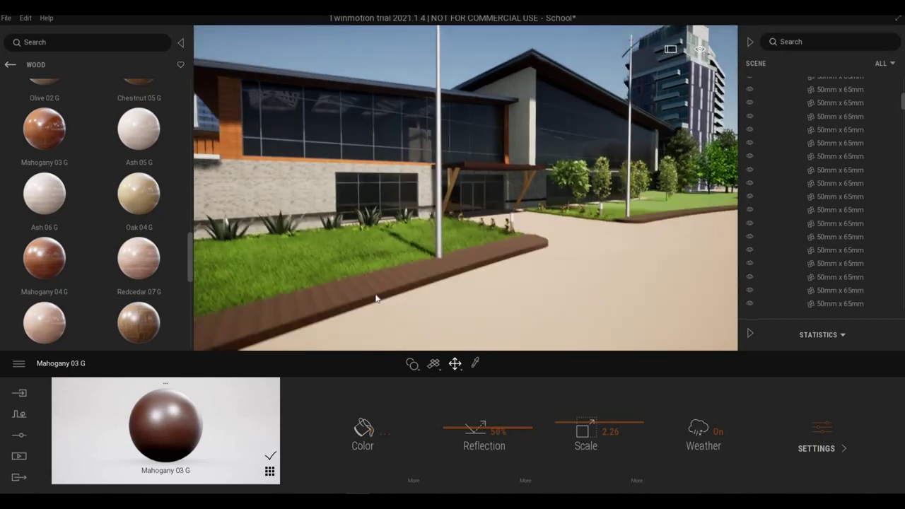
{"action": "scroll", "coordinate": [489, 304], "scroll_direction": "up", "scroll_amount": 5}
{"action": "scroll", "coordinate": [493, 294], "scroll_direction": "down", "scroll_amount": 4}
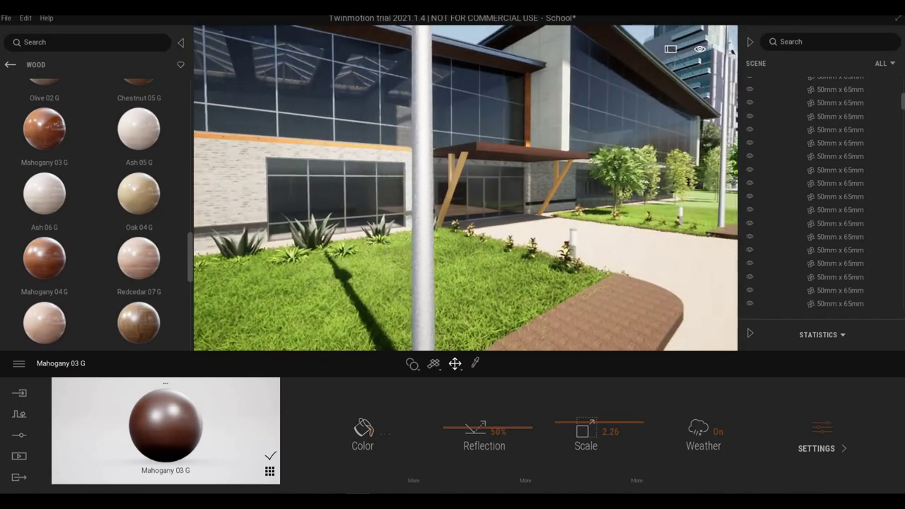
{"action": "right_click_drag", "start_coordinate": [482, 329], "coordinate": [461, 342]}
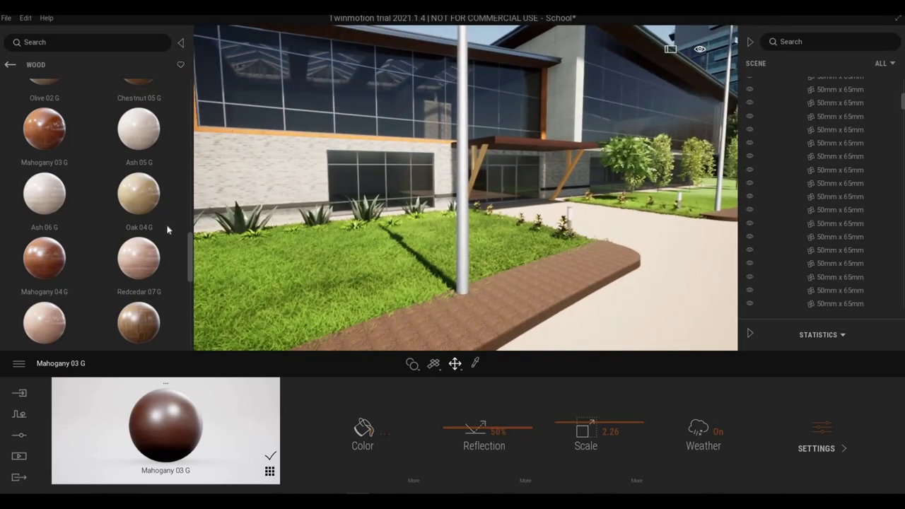
{"action": "left_click", "coordinate": [8, 65]}
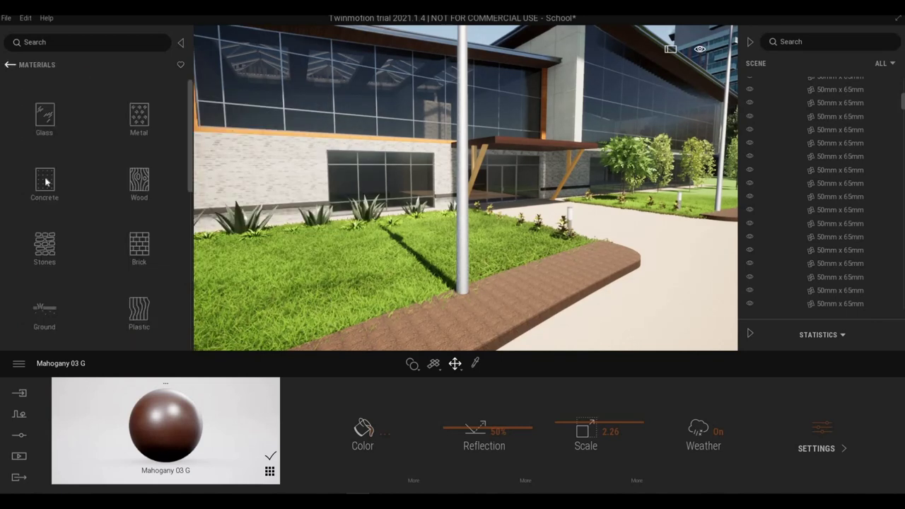
{"action": "left_click", "coordinate": [47, 182]}
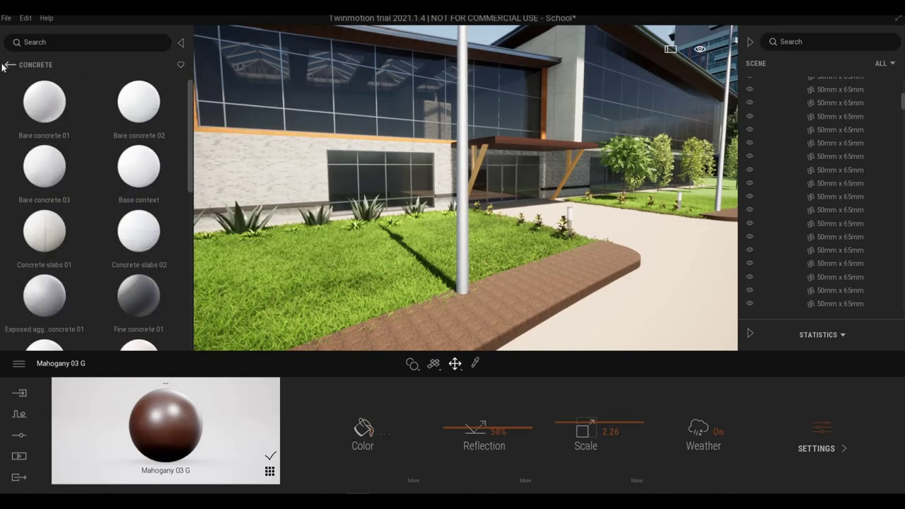
{"action": "left_click", "coordinate": [10, 65]}
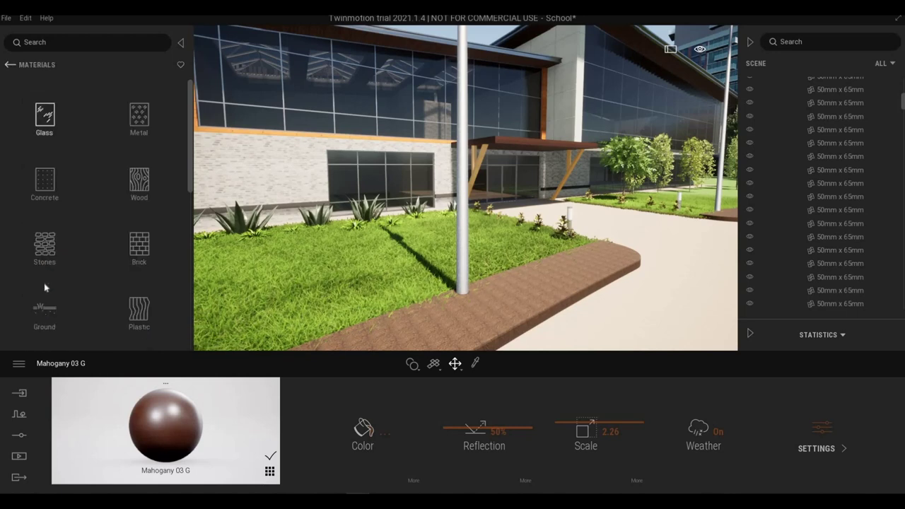
{"action": "scroll", "coordinate": [48, 263], "scroll_direction": "down", "scroll_amount": 2}
{"action": "left_click", "coordinate": [44, 244]}
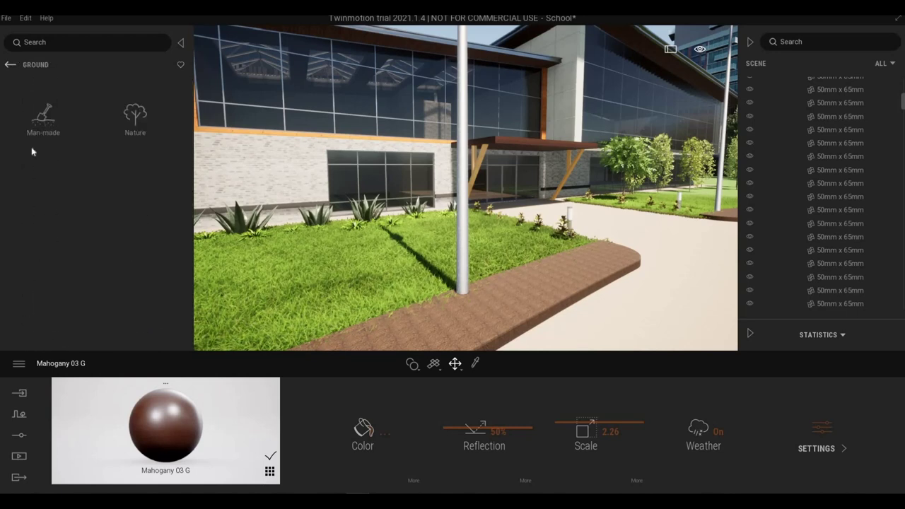
{"action": "left_click", "coordinate": [42, 125]}
{"action": "scroll", "coordinate": [55, 258], "scroll_direction": "down", "scroll_amount": 2}
{"action": "scroll", "coordinate": [49, 198], "scroll_direction": "down", "scroll_amount": 3}
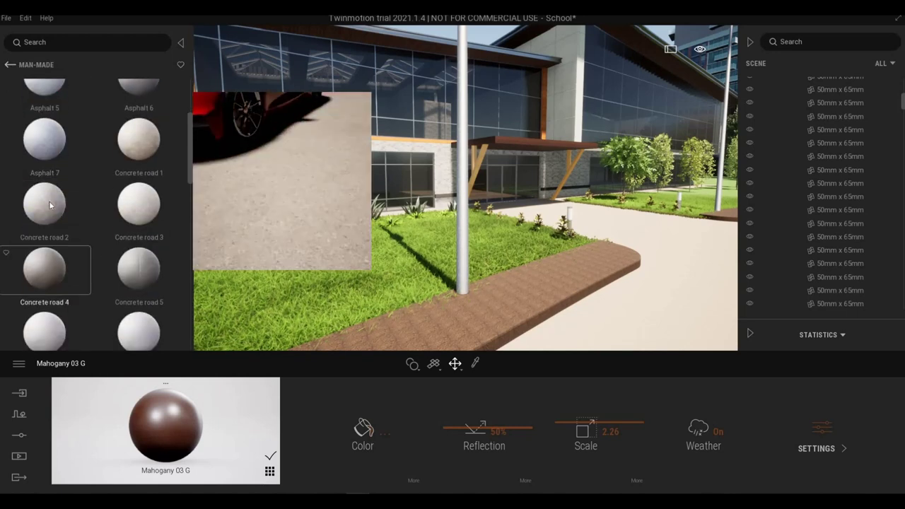
{"action": "left_click_drag", "start_coordinate": [50, 204], "coordinate": [448, 320]}
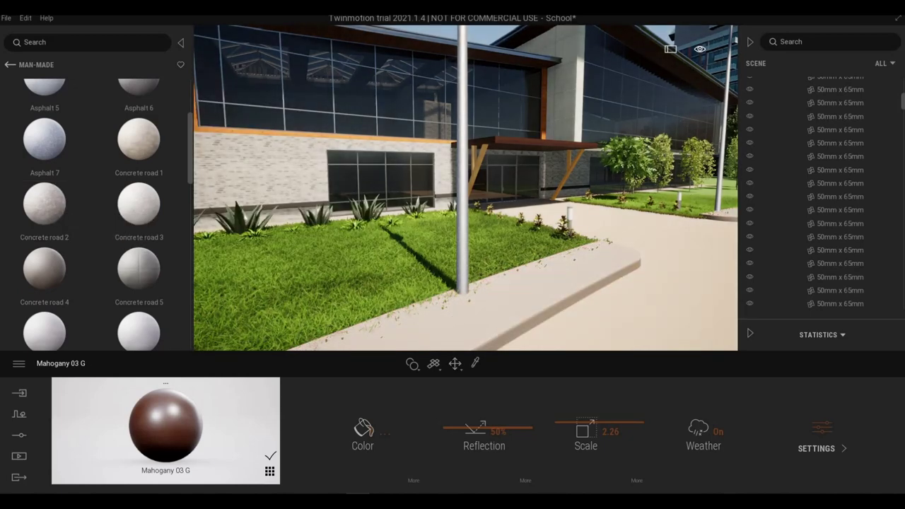
{"action": "left_click", "coordinate": [453, 313]}
Step: Apply the Concrete road 4 material to the raised sidewalk
{"action": "middle_click_drag", "start_coordinate": [459, 309], "coordinate": [429, 255]}
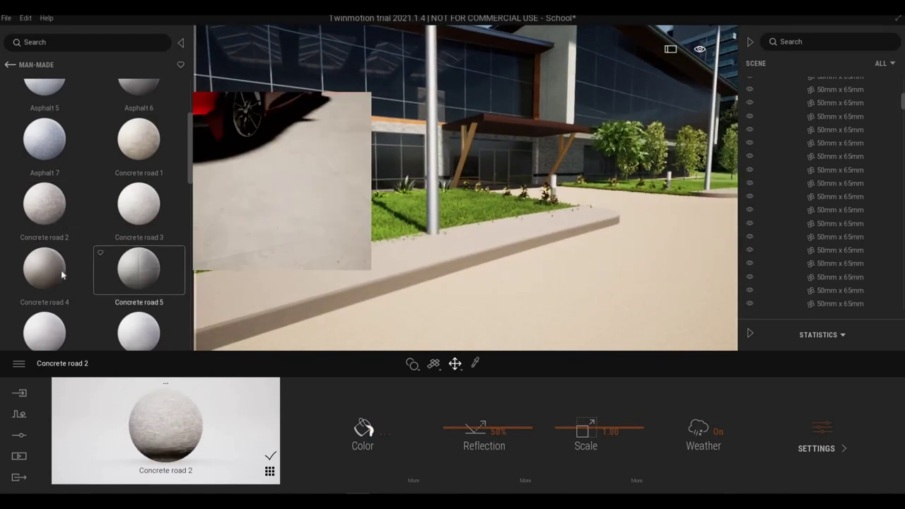
{"action": "scroll", "coordinate": [61, 270], "scroll_direction": "down", "scroll_amount": 1}
{"action": "left_click_drag", "start_coordinate": [61, 270], "coordinate": [316, 297]}
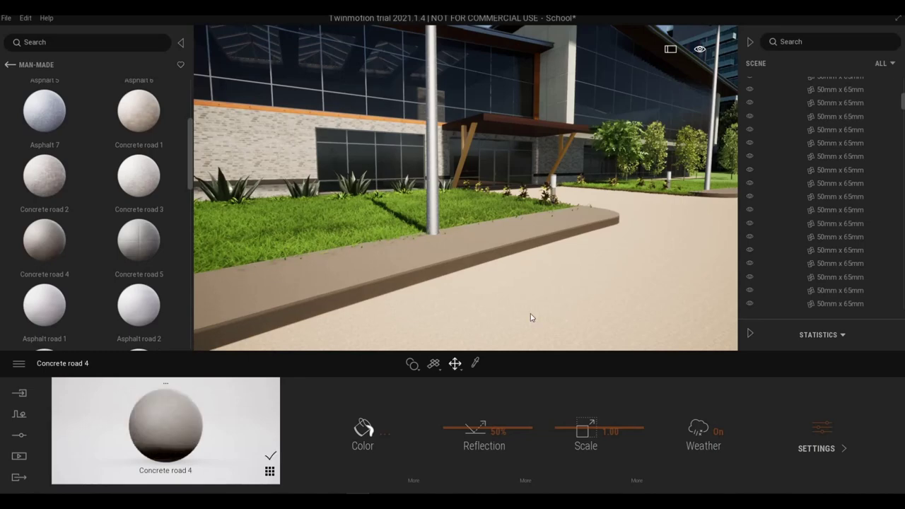
{"action": "scroll", "coordinate": [530, 312], "scroll_direction": "down", "scroll_amount": 5}
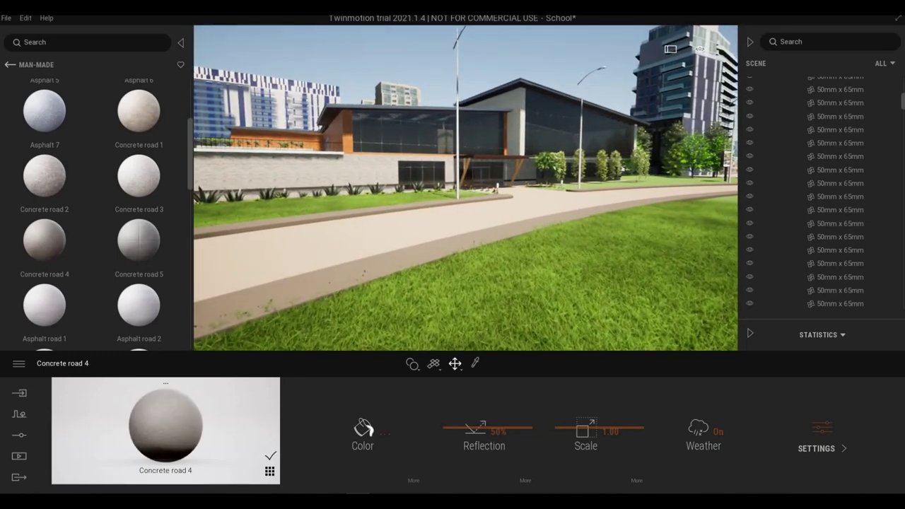
{"action": "mouse_move", "coordinate": [530, 313]}
{"action": "middle_mouse_down"}
{"action": "mouse_move", "coordinate": [526, 348]}
{"action": "mouse_move", "coordinate": [528, 300]}
{"action": "mouse_move", "coordinate": [488, 301]}
{"action": "mouse_move", "coordinate": [518, 299]}
{"action": "middle_mouse_up"}
{"action": "scroll", "coordinate": [530, 283], "scroll_direction": "down", "scroll_amount": 2}
{"action": "scroll", "coordinate": [536, 269], "scroll_direction": "up", "scroll_amount": 1}
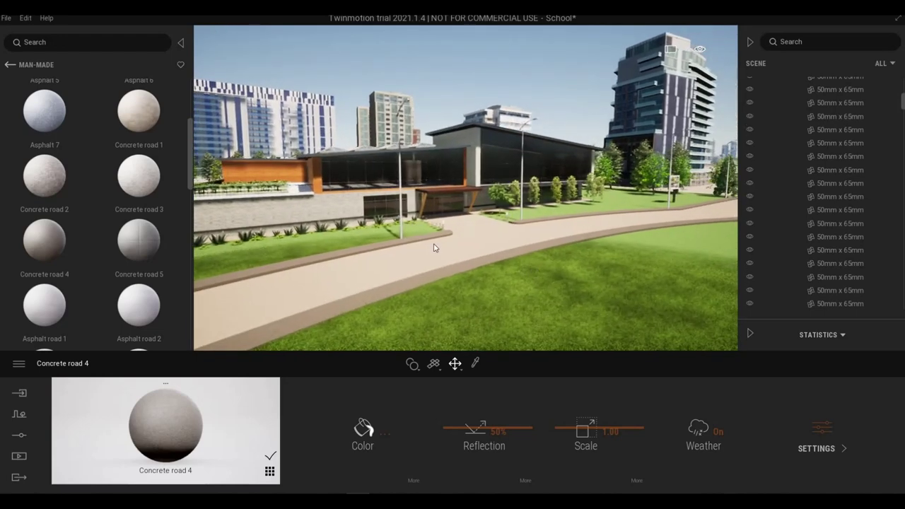
Step: Place the yellow City bus 02 from the vehicle library on the road beyond the advertising panel
{"action": "left_click", "coordinate": [8, 65]}
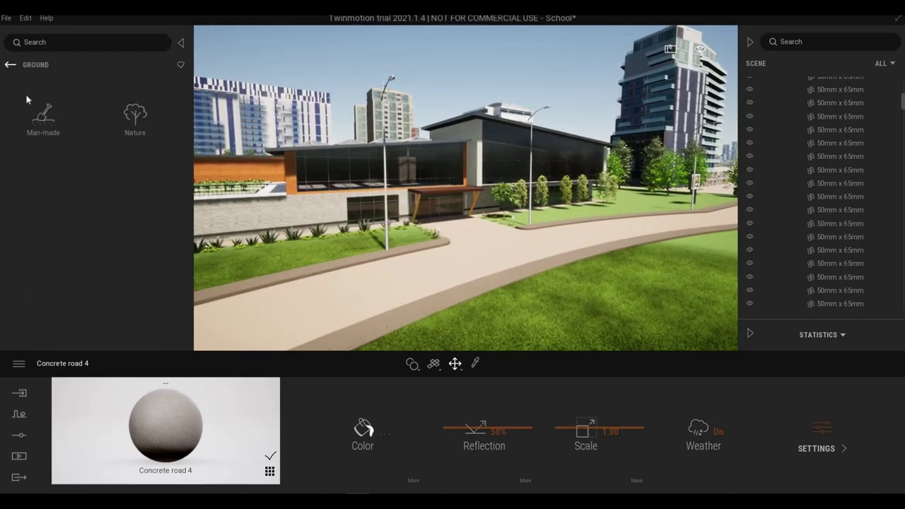
{"action": "left_click", "coordinate": [10, 65]}
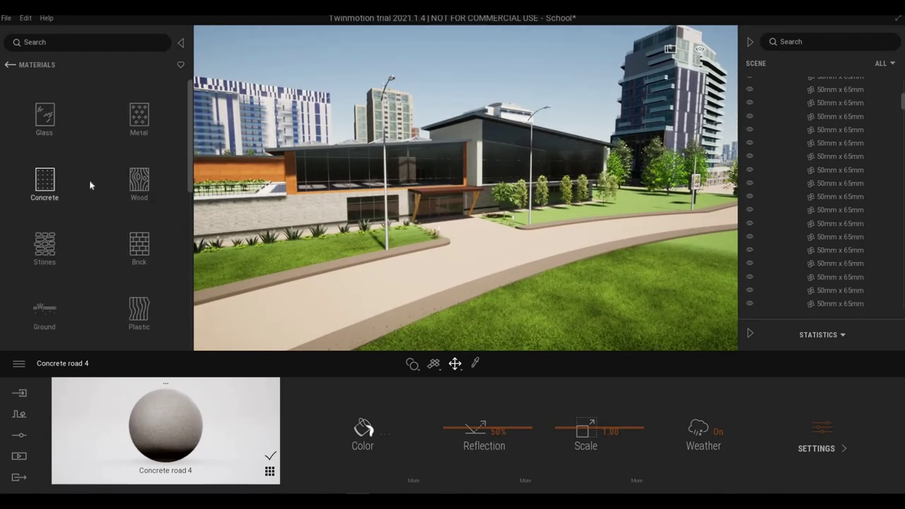
{"action": "scroll", "coordinate": [89, 205], "scroll_direction": "down", "scroll_amount": 3}
{"action": "scroll", "coordinate": [88, 207], "scroll_direction": "down", "scroll_amount": 6}
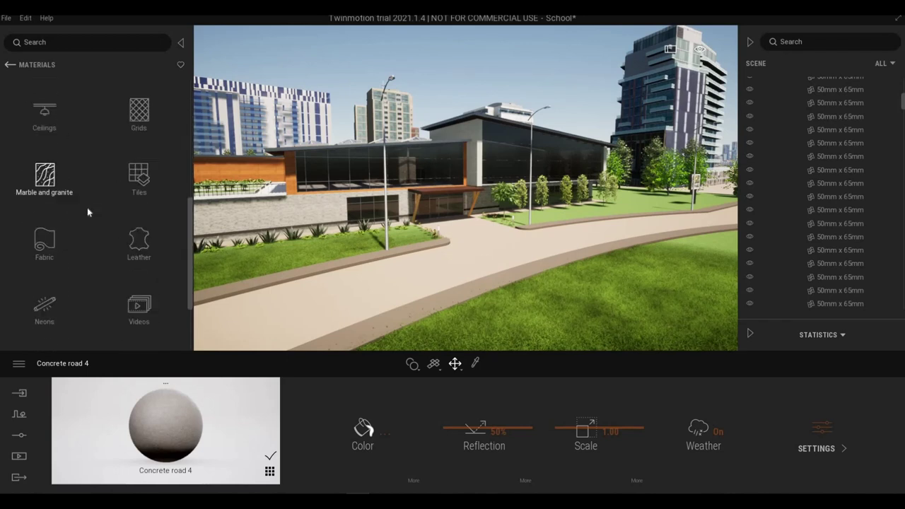
{"action": "left_click", "coordinate": [9, 65]}
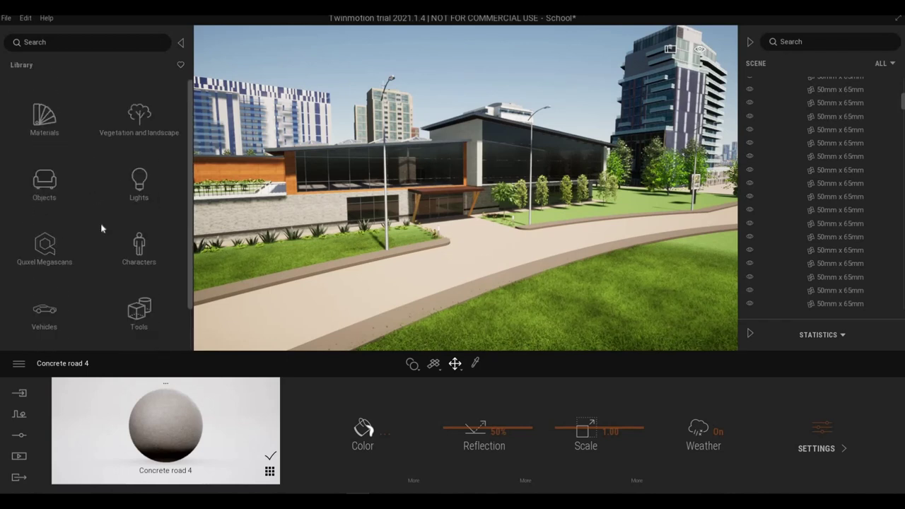
{"action": "left_click", "coordinate": [44, 311]}
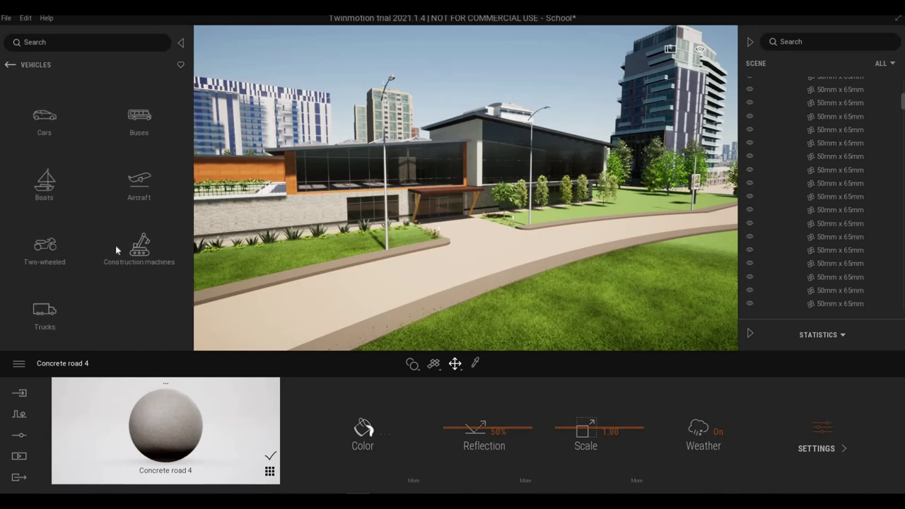
{"action": "left_click", "coordinate": [143, 127]}
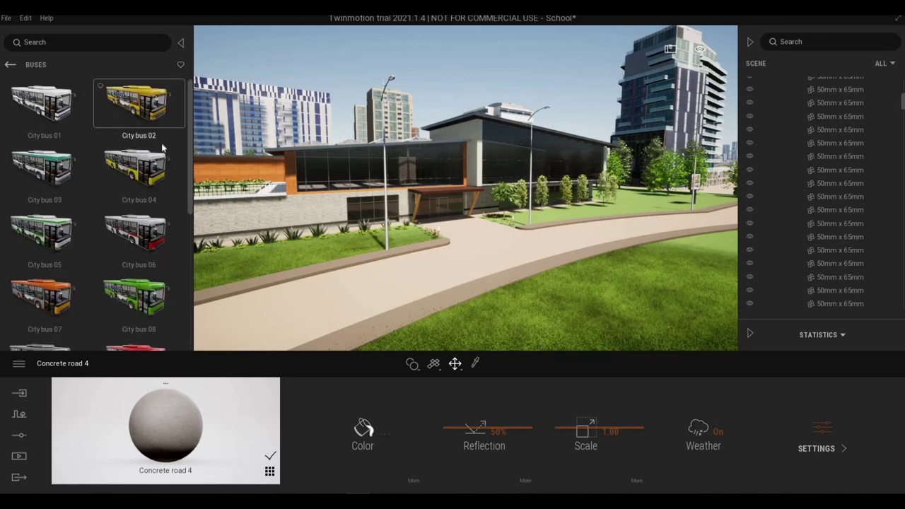
{"action": "scroll", "coordinate": [144, 181], "scroll_direction": "down", "scroll_amount": 5}
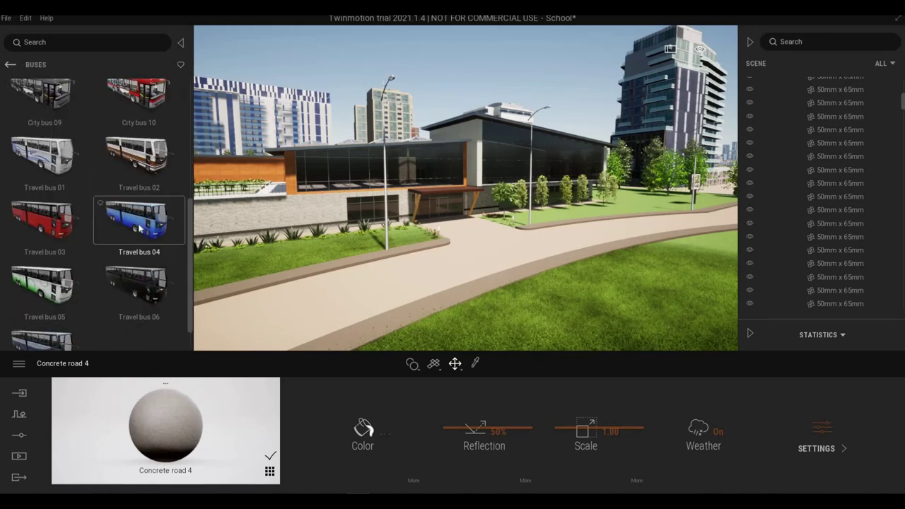
{"action": "scroll", "coordinate": [139, 228], "scroll_direction": "up", "scroll_amount": 5}
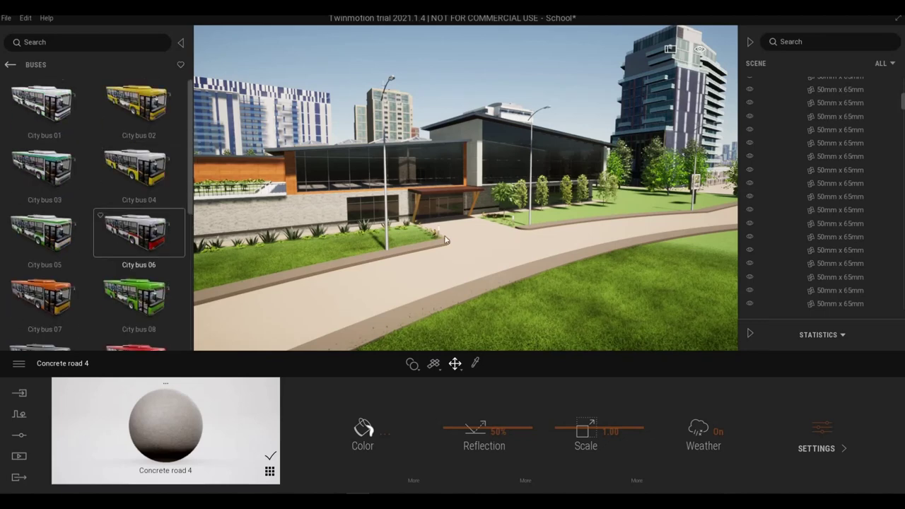
{"action": "key", "text": "d"}
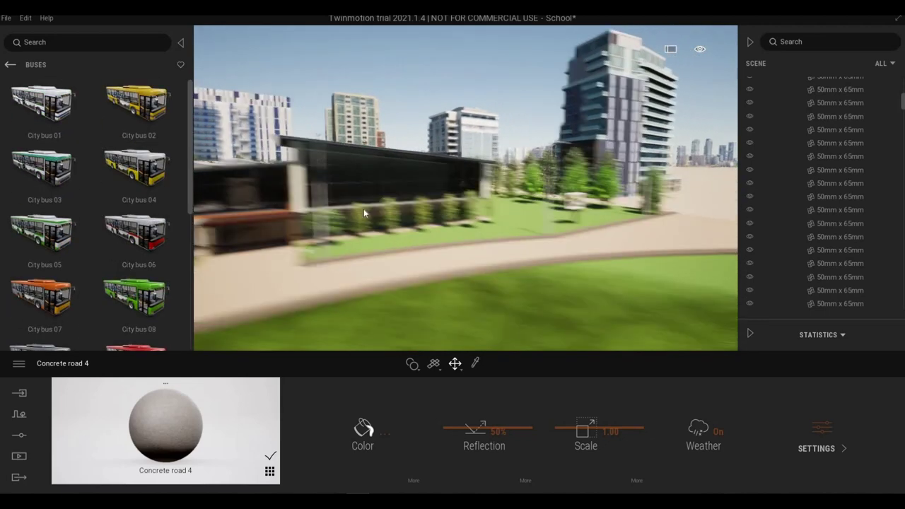
{"action": "left_click_drag", "start_coordinate": [141, 106], "coordinate": [568, 222]}
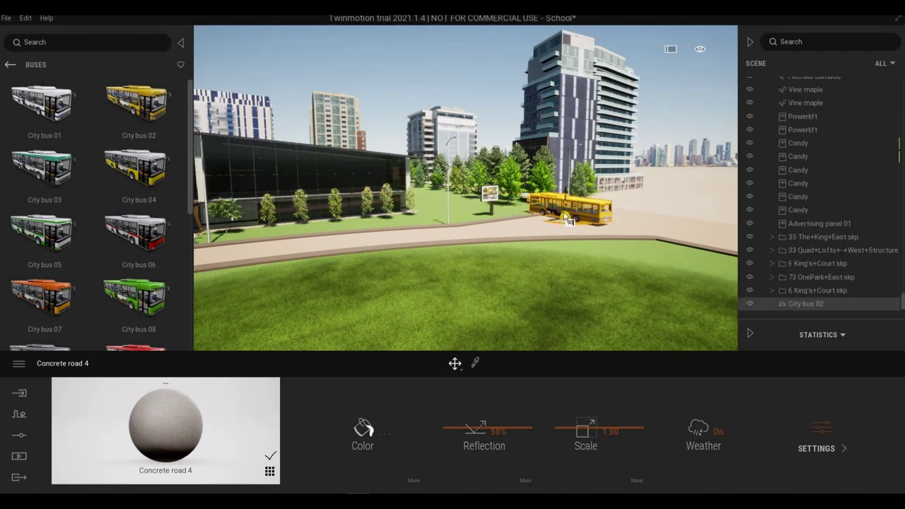
Step: Rotate the yellow bus by 180 degrees on the road
{"action": "key", "text": "Return"}
{"action": "key", "text": "w"}
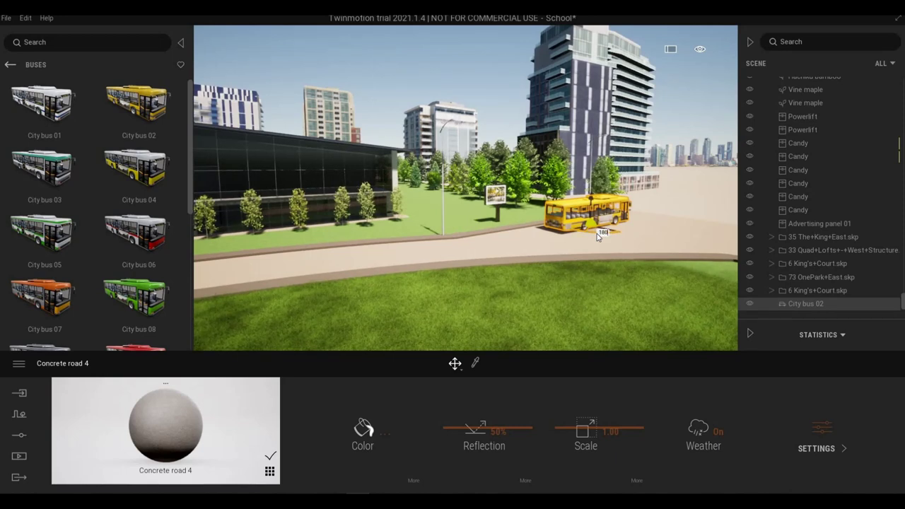
{"action": "left_click_drag", "start_coordinate": [597, 236], "coordinate": [614, 233]}
{"action": "key", "text": "w"}
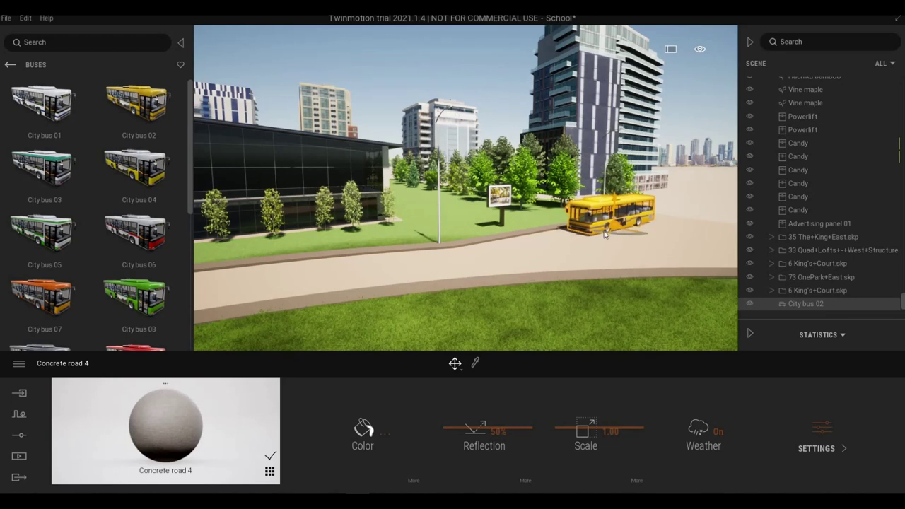
Step: Return to the vehicle categories and open the Cars collection, with the road and bus in view
{"action": "left_click", "coordinate": [8, 72]}
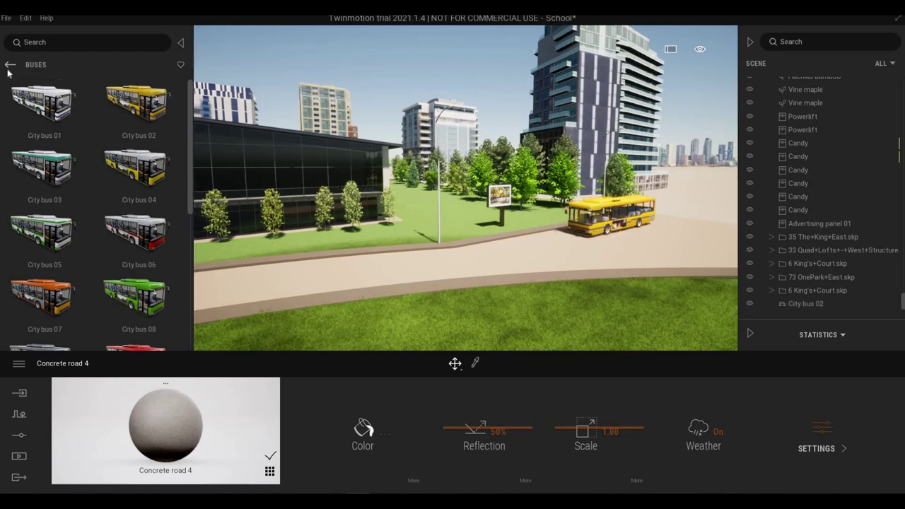
{"action": "left_click", "coordinate": [9, 65]}
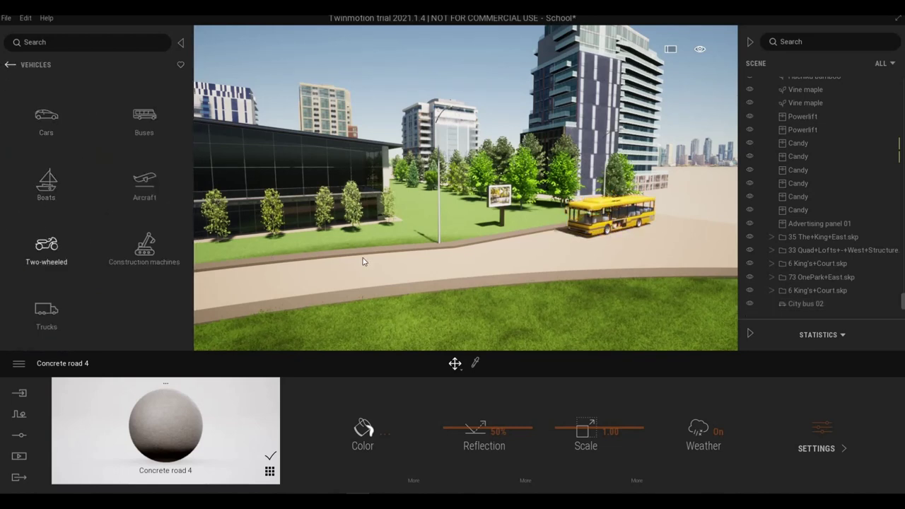
{"action": "right_click_drag", "start_coordinate": [450, 263], "coordinate": [448, 261]}
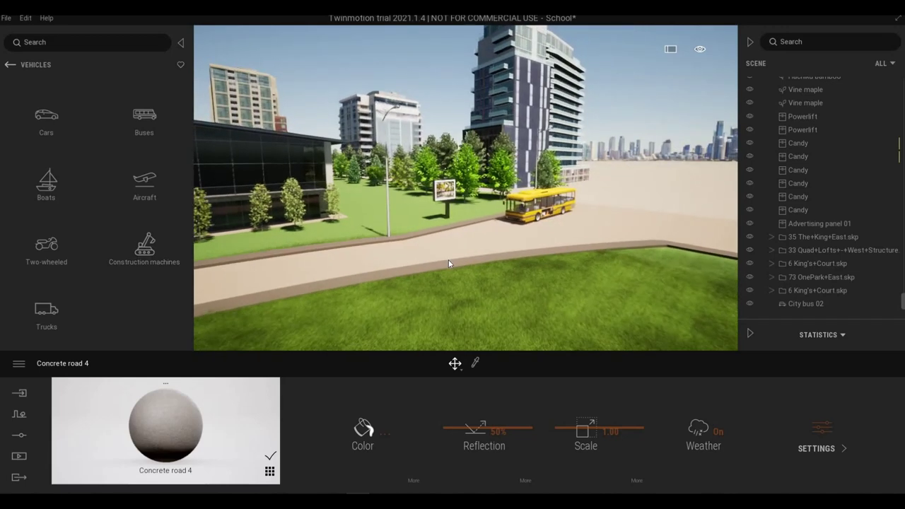
{"action": "key", "text": "a"}
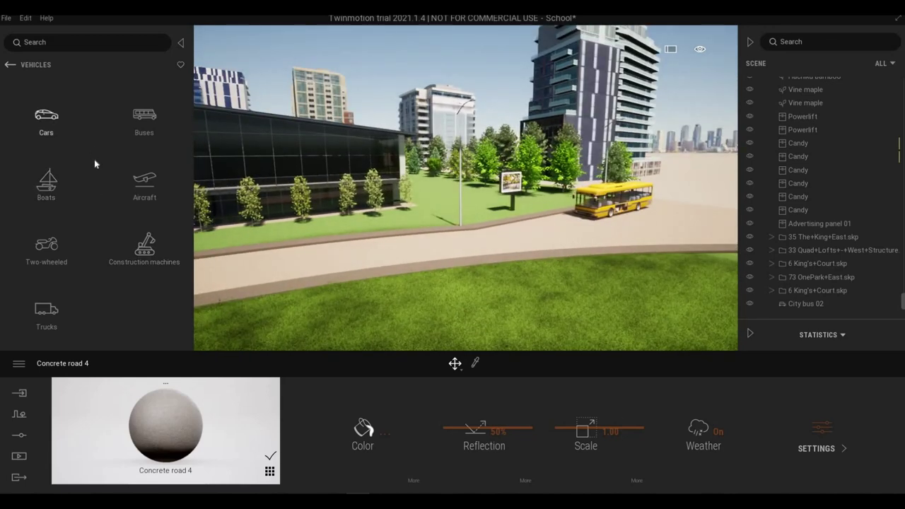
{"action": "left_click", "coordinate": [60, 125]}
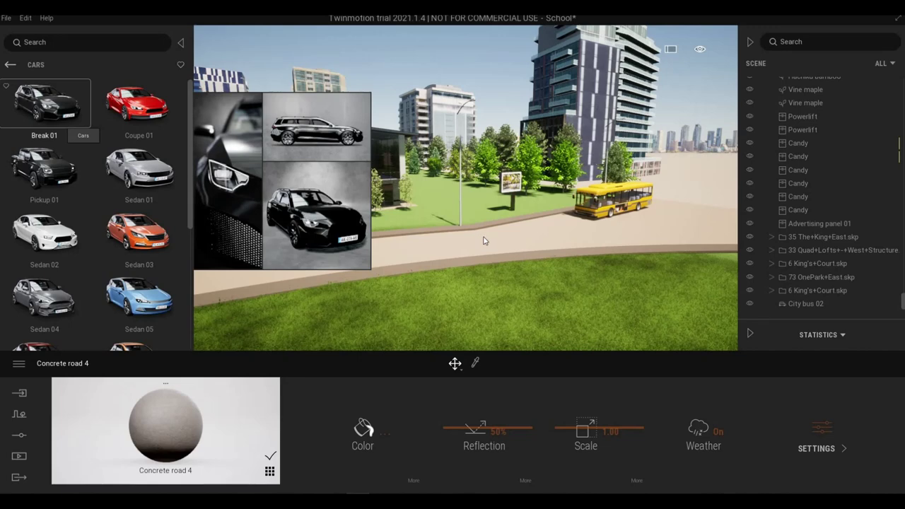
{"action": "left_click_drag", "start_coordinate": [489, 238], "coordinate": [469, 231]}
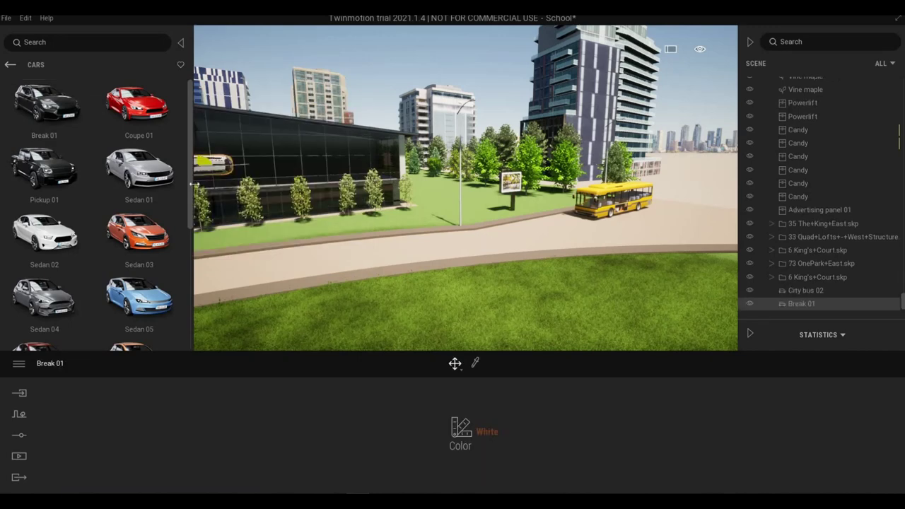
{"action": "middle_click_drag", "start_coordinate": [470, 232], "coordinate": [499, 192]}
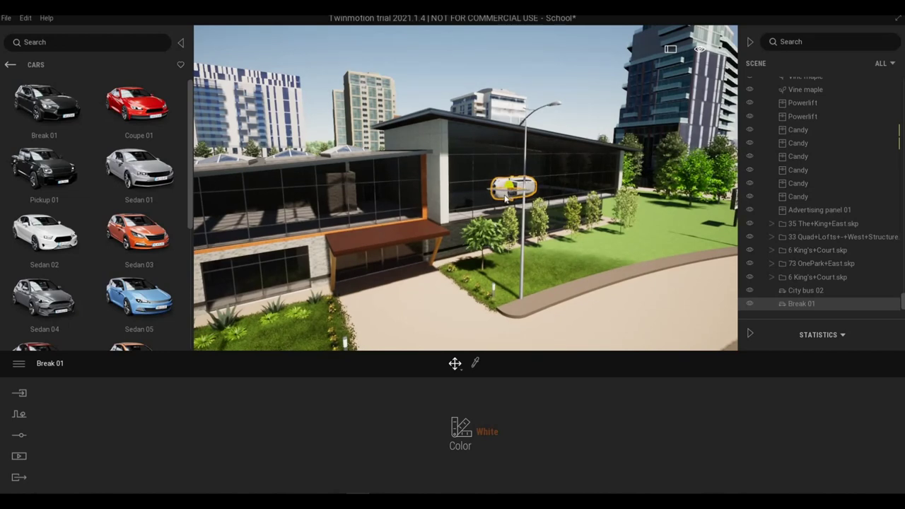
{"action": "left_click_drag", "start_coordinate": [518, 188], "coordinate": [517, 188]}
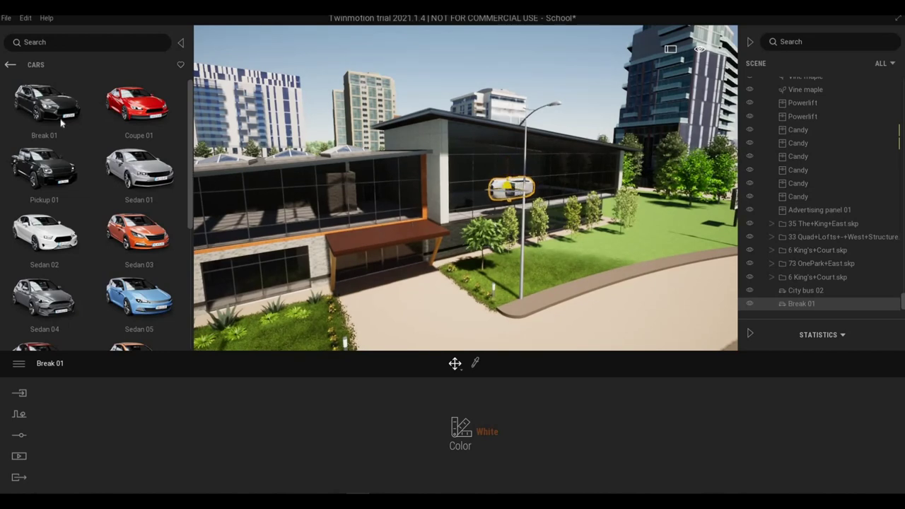
{"action": "key", "text": "Delete"}
Step: Place the white Break 01 car on the road near the school entrance and rotate it to line up with the kerb
{"action": "left_click_drag", "start_coordinate": [61, 123], "coordinate": [345, 230]}
{"action": "left_click_drag", "start_coordinate": [559, 317], "coordinate": [609, 335]}
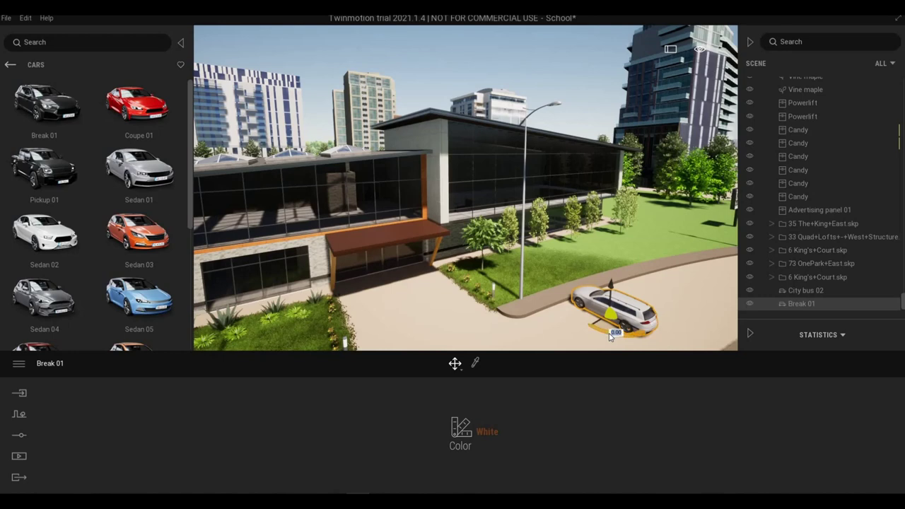
{"action": "left_click", "coordinate": [611, 336]}
{"action": "type", "text": "90"}
{"action": "key", "text": "Return"}
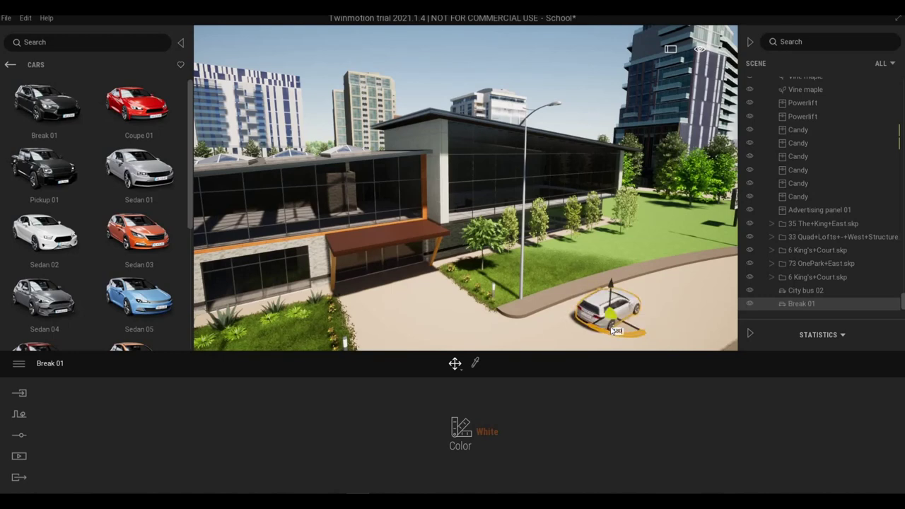
{"action": "key", "text": "Return"}
{"action": "left_click_drag", "start_coordinate": [611, 334], "coordinate": [592, 333]}
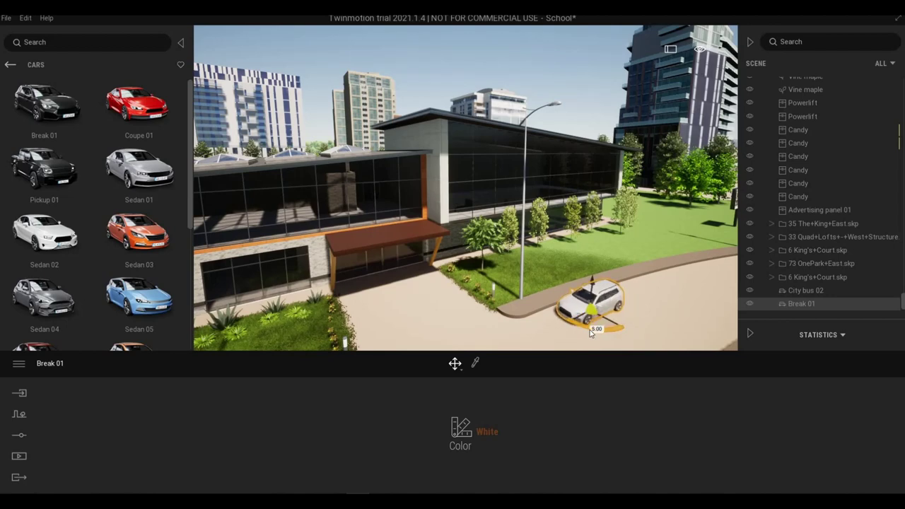
{"action": "middle_click_drag", "start_coordinate": [587, 330], "coordinate": [516, 284]}
{"action": "key", "text": "Escape"}
Step: Place the Coupe 01 car on the road between the white Break 01 and the yellow bus
{"action": "middle_click_drag", "start_coordinate": [465, 203], "coordinate": [487, 228]}
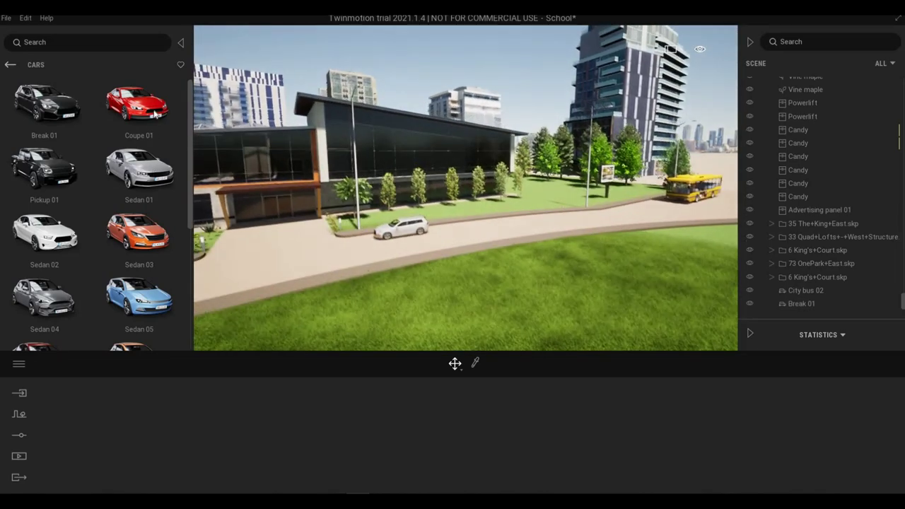
{"action": "left_click_drag", "start_coordinate": [487, 228], "coordinate": [484, 233]}
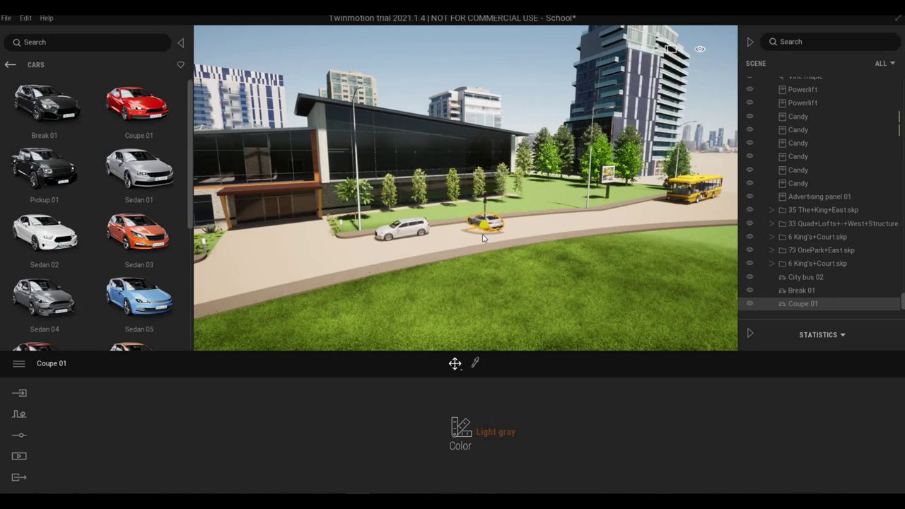
{"action": "left_click_drag", "start_coordinate": [524, 227], "coordinate": [526, 224]}
Step: Change the Coupe 01 car's paint color to Vivid red
{"action": "left_click", "coordinate": [461, 428]}
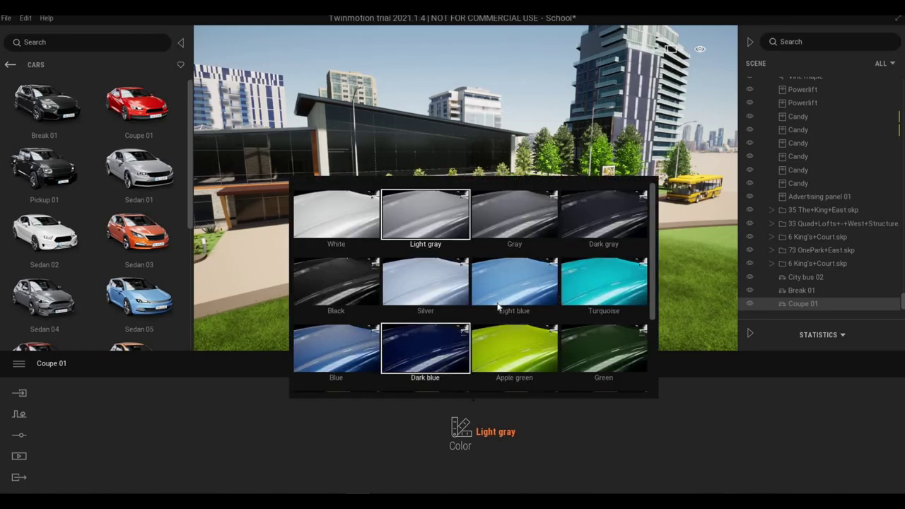
{"action": "scroll", "coordinate": [515, 297], "scroll_direction": "down", "scroll_amount": 3}
{"action": "left_click", "coordinate": [425, 359]}
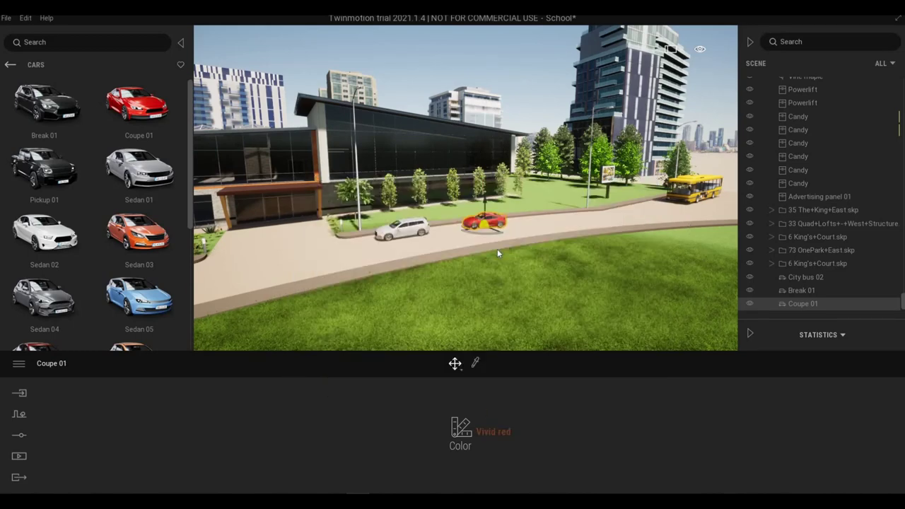
{"action": "scroll", "coordinate": [457, 267], "scroll_direction": "up", "scroll_amount": 3}
{"action": "key", "text": "Escape"}
Step: Move the red coupe closer to the kerb beyond the white car and rotate it to follow the road
{"action": "right_click_drag", "start_coordinate": [501, 267], "coordinate": [573, 238]}
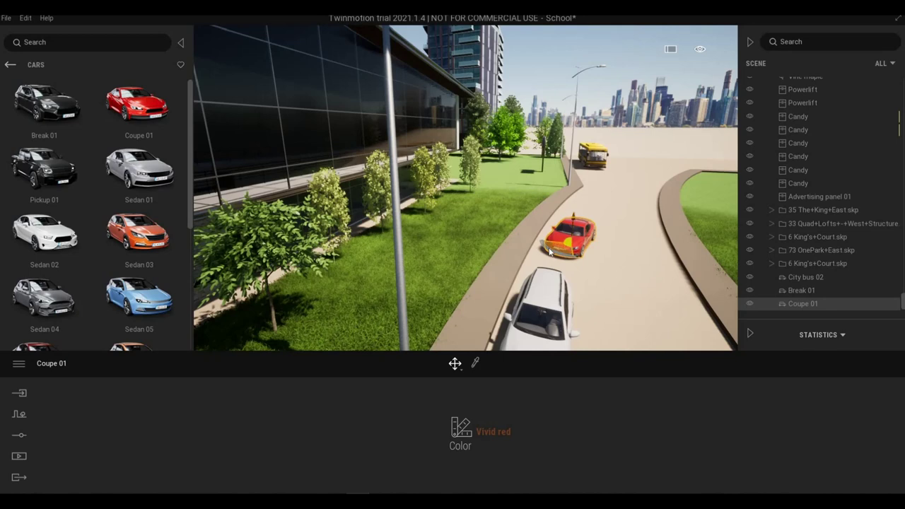
{"action": "left_click_drag", "start_coordinate": [550, 251], "coordinate": [542, 262]}
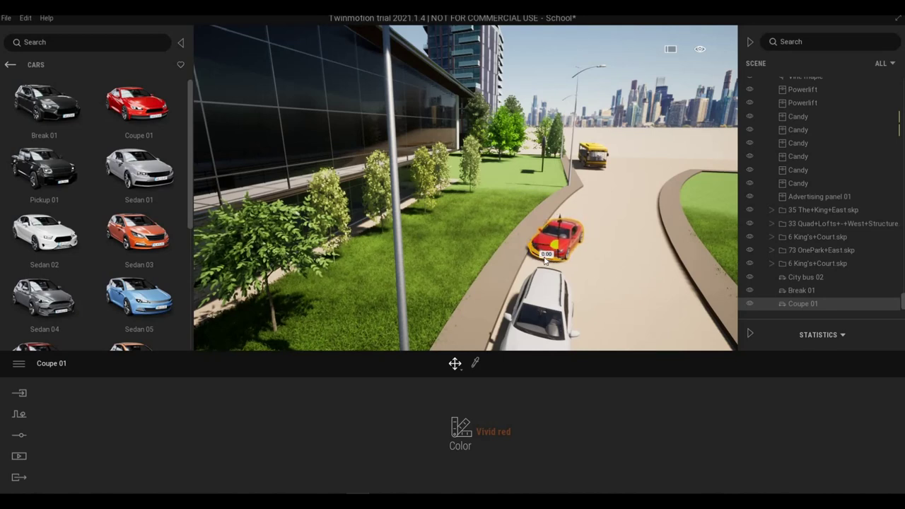
{"action": "left_click_drag", "start_coordinate": [544, 260], "coordinate": [548, 261]}
{"action": "key", "text": "Escape"}
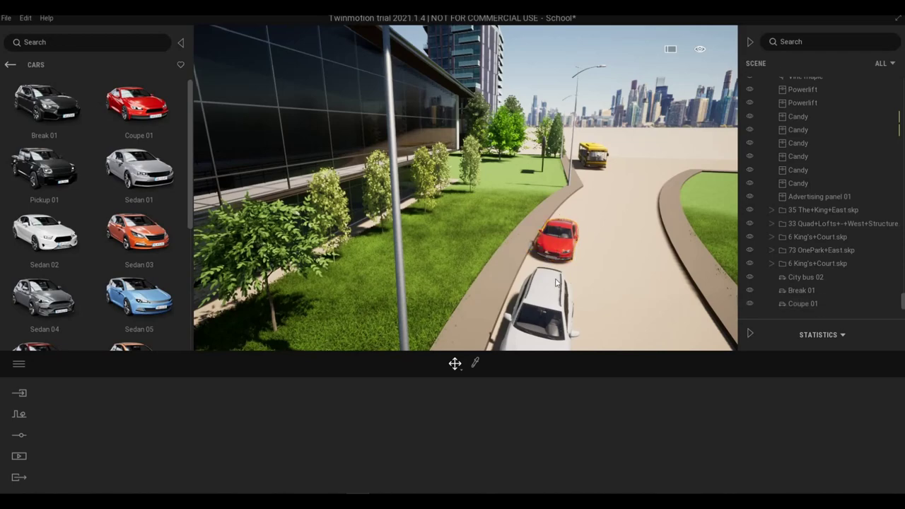
Step: Place the Sedan 06 car on the road before the school entrance and rotate it by about 80 degrees
{"action": "scroll", "coordinate": [555, 278], "scroll_direction": "down", "scroll_amount": 5}
{"action": "right_click_drag", "start_coordinate": [543, 283], "coordinate": [575, 282]}
{"action": "scroll", "coordinate": [570, 273], "scroll_direction": "down", "scroll_amount": 5}
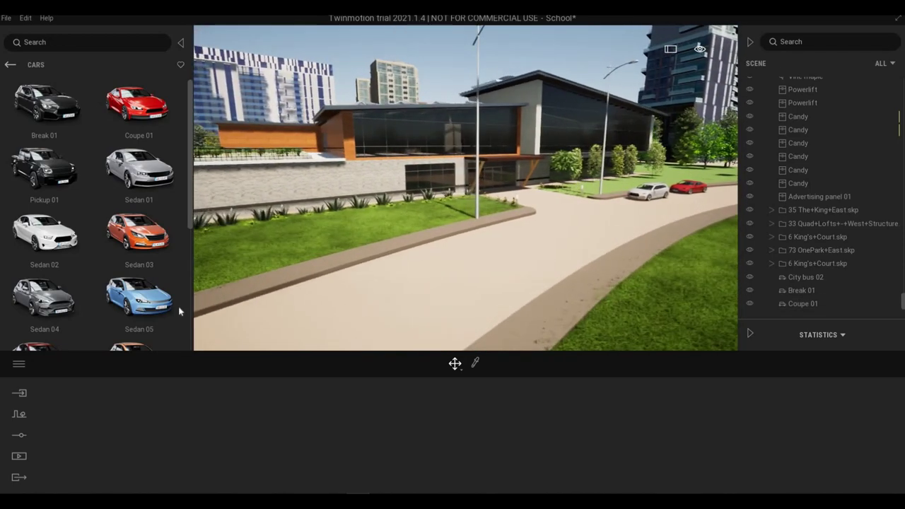
{"action": "mouse_move", "coordinate": [125, 316]}
{"action": "scroll", "coordinate": [89, 266], "scroll_direction": "down", "scroll_amount": 3}
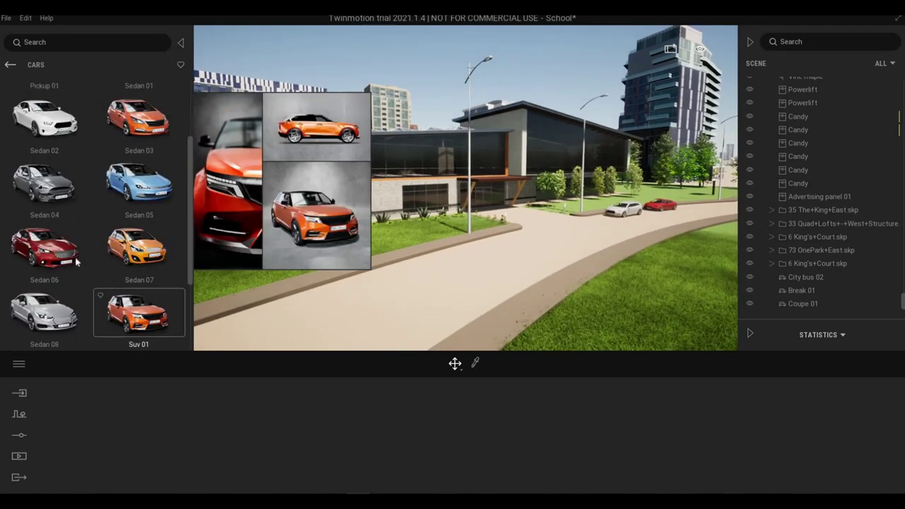
{"action": "left_click_drag", "start_coordinate": [73, 259], "coordinate": [363, 302]}
{"action": "left_click_drag", "start_coordinate": [436, 293], "coordinate": [378, 294]}
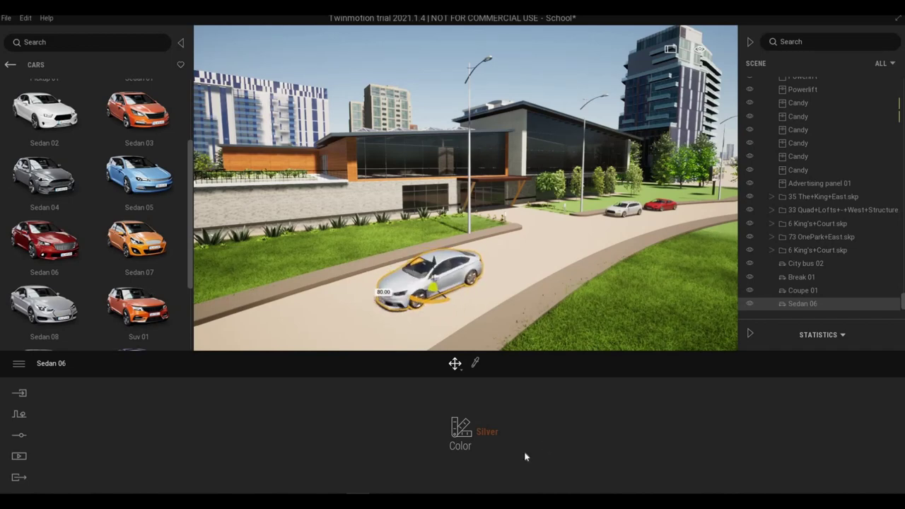
Step: Move the silver Sedan 06 sideways so it stands beside the kerb on the school side of the road
{"action": "key", "text": "a"}
{"action": "right_click_drag", "start_coordinate": [462, 321], "coordinate": [477, 303]}
{"action": "left_click_drag", "start_coordinate": [475, 305], "coordinate": [406, 304]}
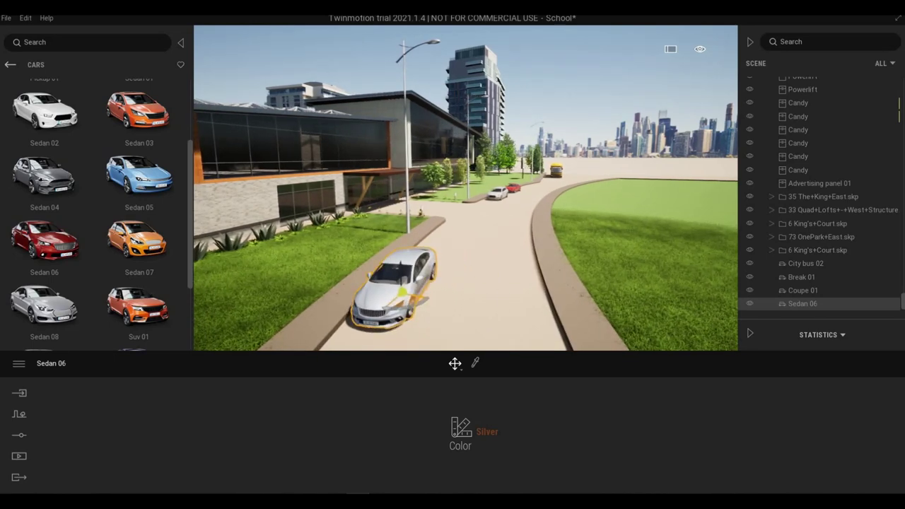
{"action": "key", "text": "Escape"}
Step: Examine the placed vehicles along the road in front of the school from across the grass
{"action": "key", "text": "d"}
{"action": "right_click_drag", "start_coordinate": [513, 294], "coordinate": [483, 292]}
{"action": "key", "text": "s"}
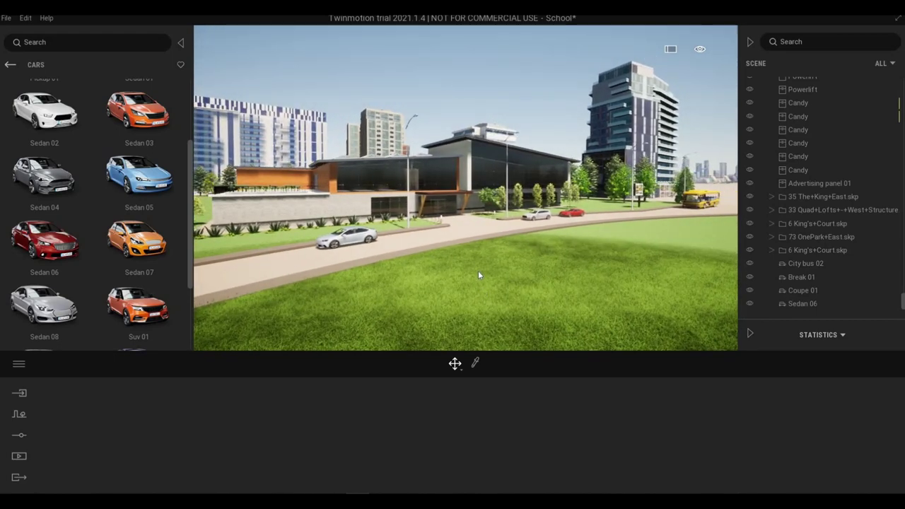
{"action": "key", "text": "a"}
{"action": "key", "text": "w"}
{"action": "mouse_move", "coordinate": [481, 275]}
{"action": "right_mouse_down"}
{"action": "mouse_move", "coordinate": [432, 281]}
{"action": "mouse_move", "coordinate": [465, 280]}
{"action": "right_mouse_up"}
{"action": "key", "text": "w"}
{"action": "key", "text": "d"}
{"action": "key", "text": "s"}
{"action": "key", "text": "w"}
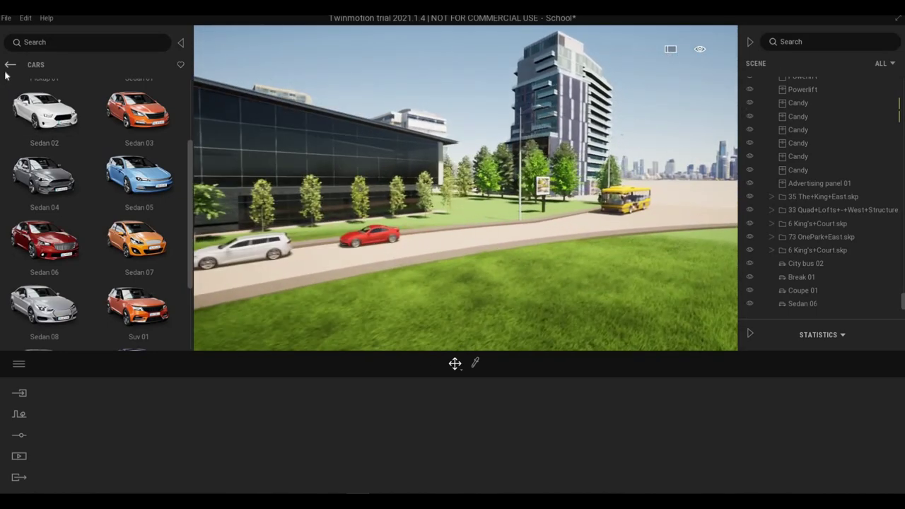
Step: Place the No left turn sign from the city signs on the grass between the advertising panel and the yellow bus
{"action": "left_click", "coordinate": [10, 65]}
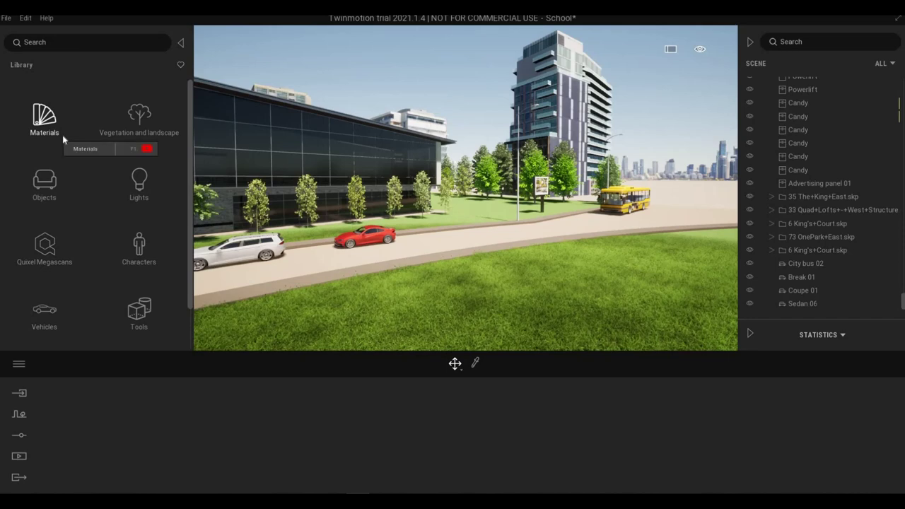
{"action": "left_click", "coordinate": [45, 183]}
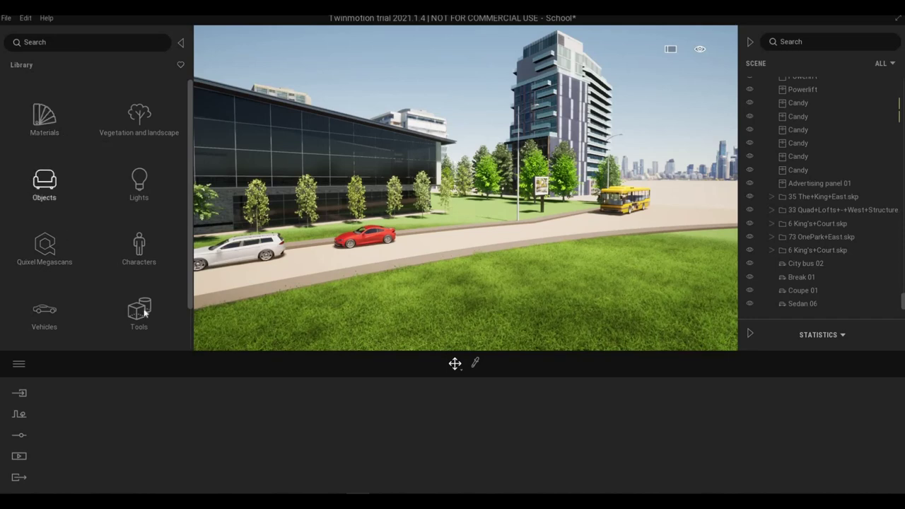
{"action": "left_click", "coordinate": [141, 131]}
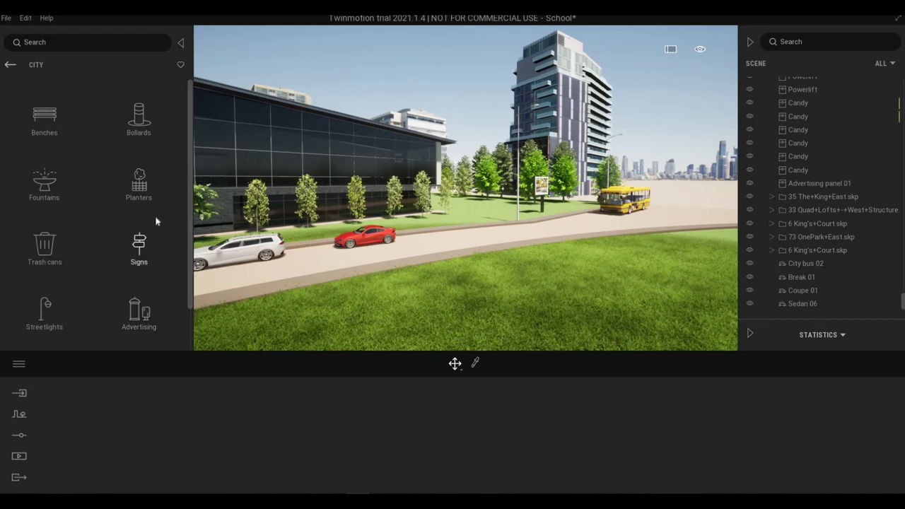
{"action": "left_click", "coordinate": [139, 249]}
{"action": "key", "text": "w"}
{"action": "key", "text": "d"}
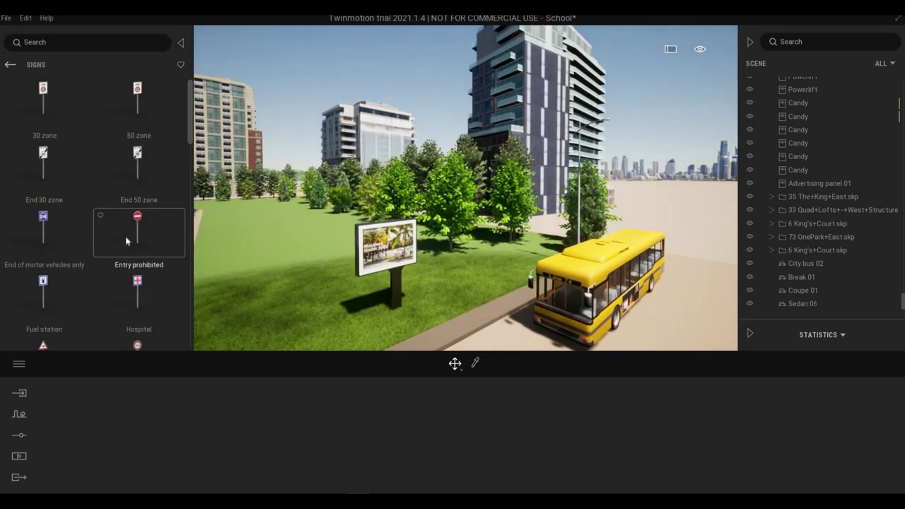
{"action": "scroll", "coordinate": [104, 252], "scroll_direction": "down", "scroll_amount": 2}
{"action": "scroll", "coordinate": [104, 254], "scroll_direction": "down", "scroll_amount": 4}
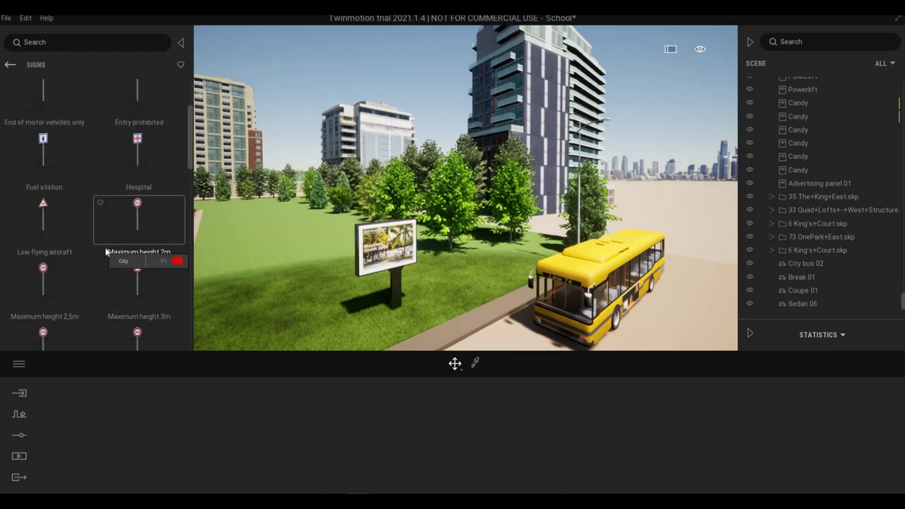
{"action": "scroll", "coordinate": [107, 256], "scroll_direction": "down", "scroll_amount": 3}
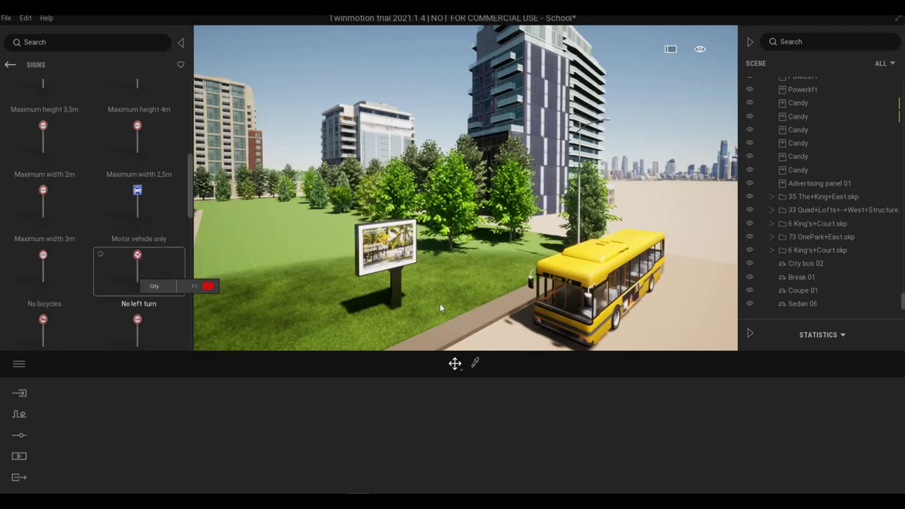
{"action": "left_click_drag", "start_coordinate": [439, 304], "coordinate": [472, 300]}
Step: Look through the remaining road signs, and review the whole street scene from farther back
{"action": "scroll", "coordinate": [65, 285], "scroll_direction": "down", "scroll_amount": 2}
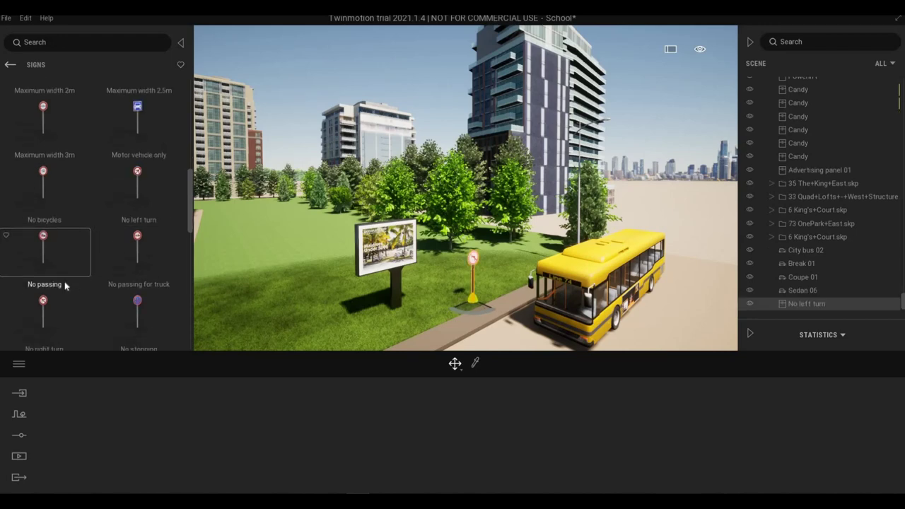
{"action": "scroll", "coordinate": [64, 283], "scroll_direction": "down", "scroll_amount": 4}
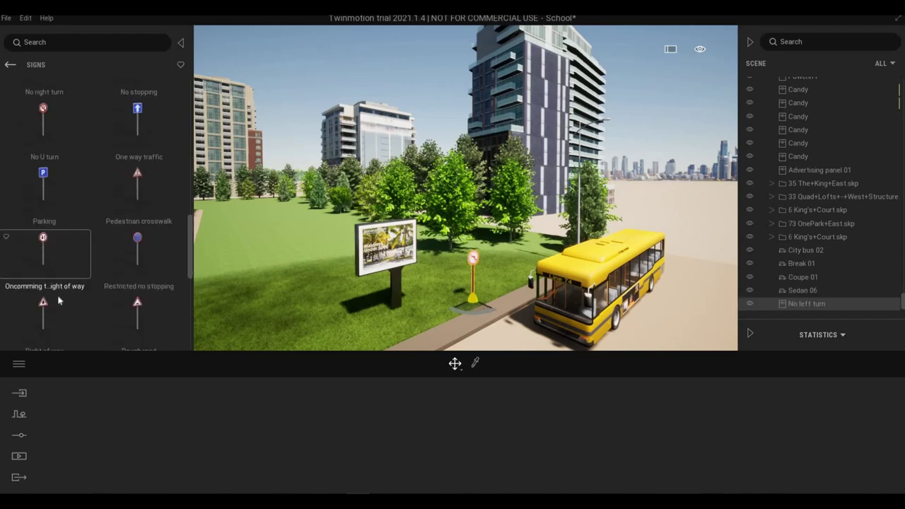
{"action": "scroll", "coordinate": [76, 301], "scroll_direction": "down", "scroll_amount": 3}
{"action": "key", "text": "s"}
{"action": "key", "text": "a"}
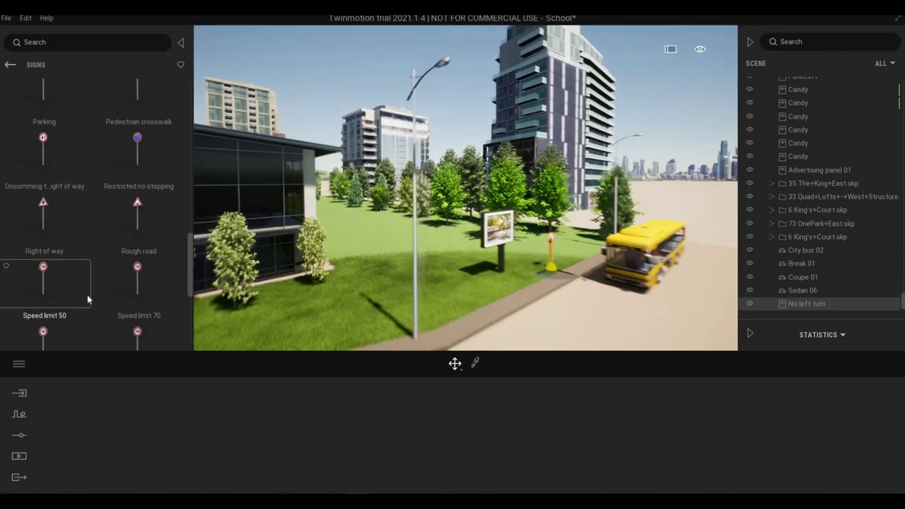
{"action": "key", "text": "s"}
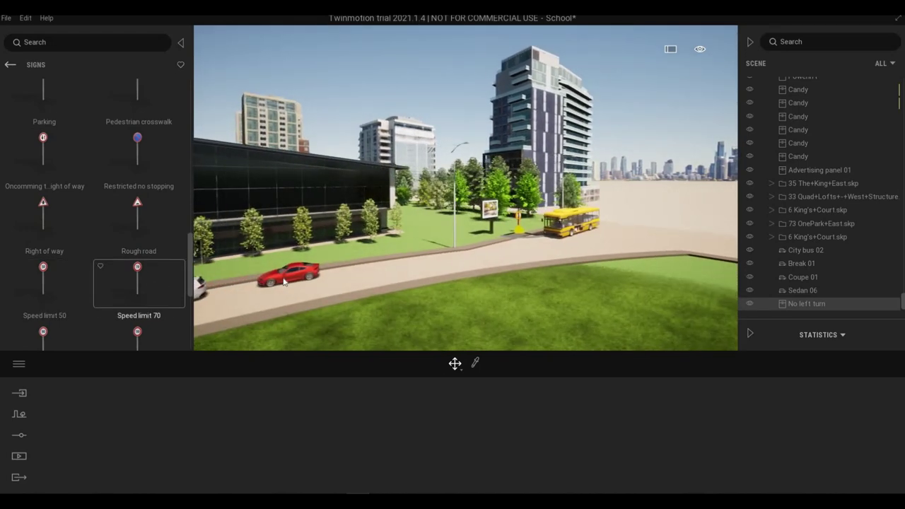
{"action": "key", "text": "Escape"}
{"action": "key", "text": "a"}
{"action": "key", "text": "s"}
{"action": "right_click_drag", "start_coordinate": [284, 280], "coordinate": [222, 277]}
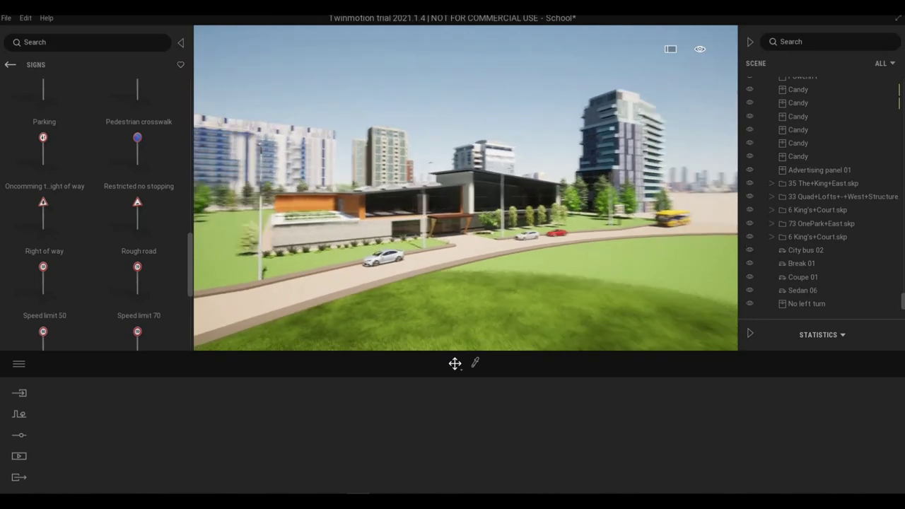
Step: Look through the remaining road signs and the city planters for an object to place along the school road
{"action": "key", "text": "w"}
{"action": "right_click_drag", "start_coordinate": [465, 188], "coordinate": [371, 188]}
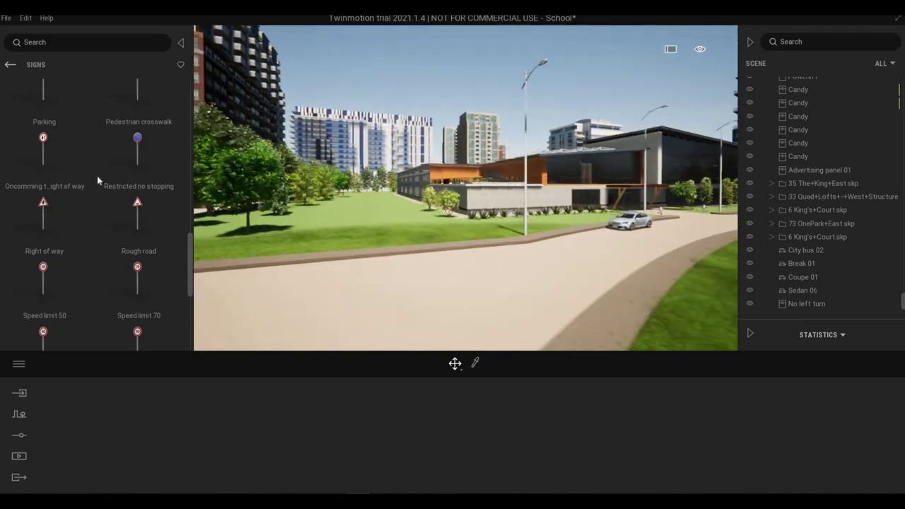
{"action": "scroll", "coordinate": [81, 233], "scroll_direction": "down", "scroll_amount": 5}
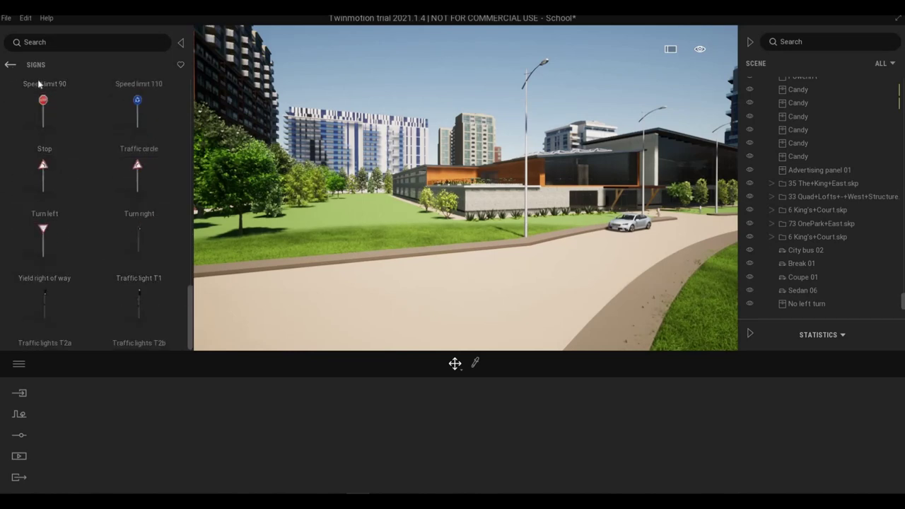
{"action": "left_click", "coordinate": [10, 64]}
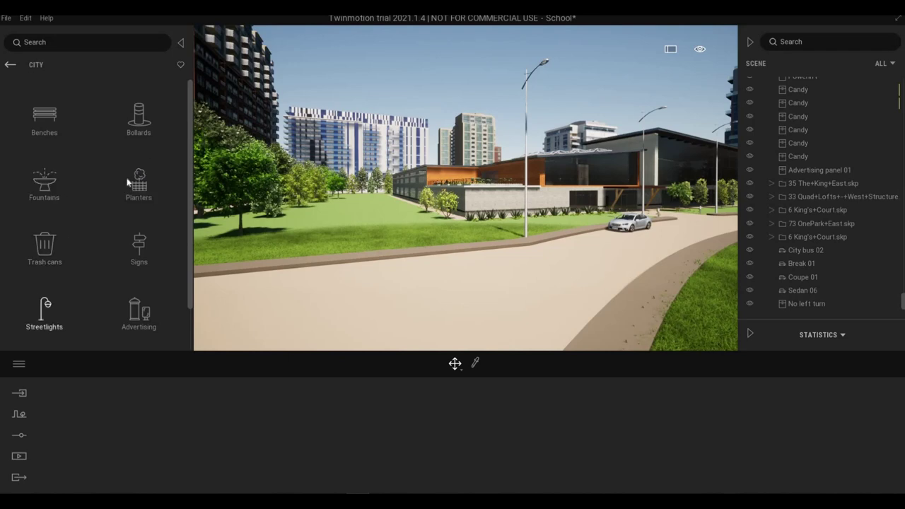
{"action": "left_click", "coordinate": [98, 202]}
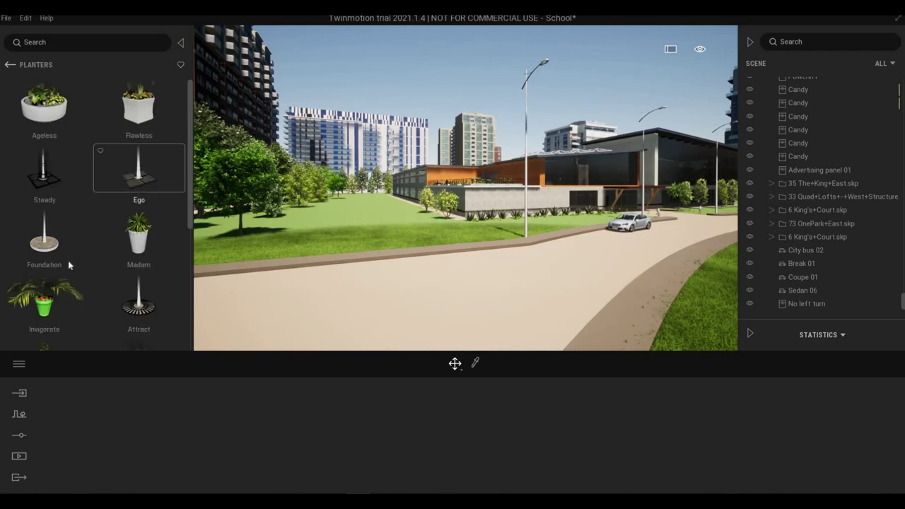
{"action": "scroll", "coordinate": [76, 260], "scroll_direction": "down", "scroll_amount": 1}
{"action": "scroll", "coordinate": [117, 256], "scroll_direction": "down", "scroll_amount": 2}
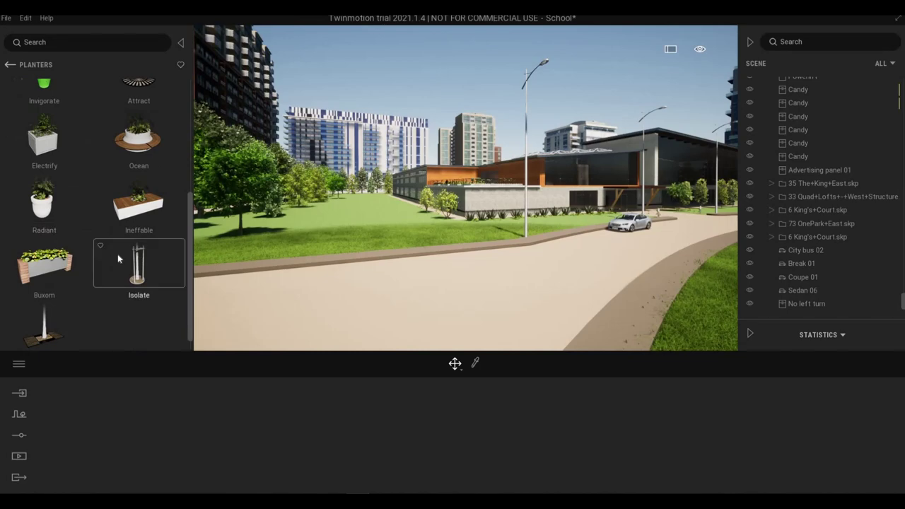
{"action": "key", "text": "s"}
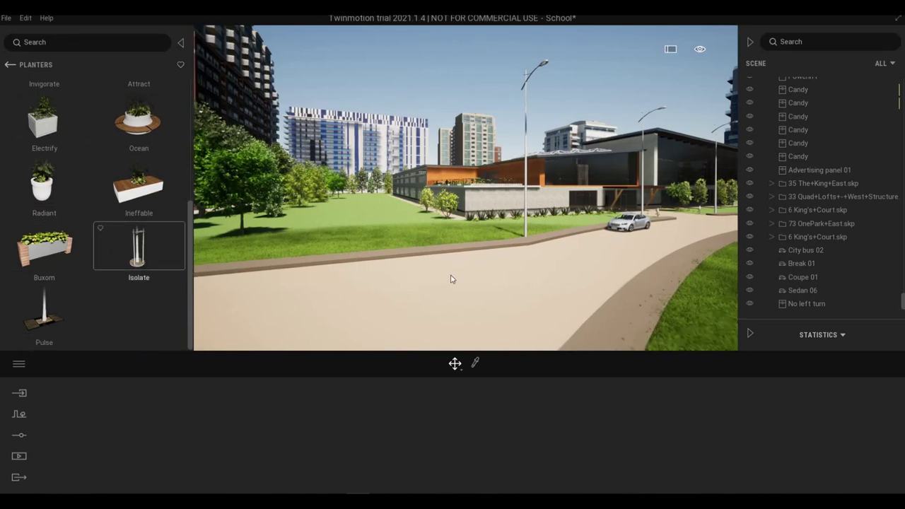
{"action": "key", "text": "d"}
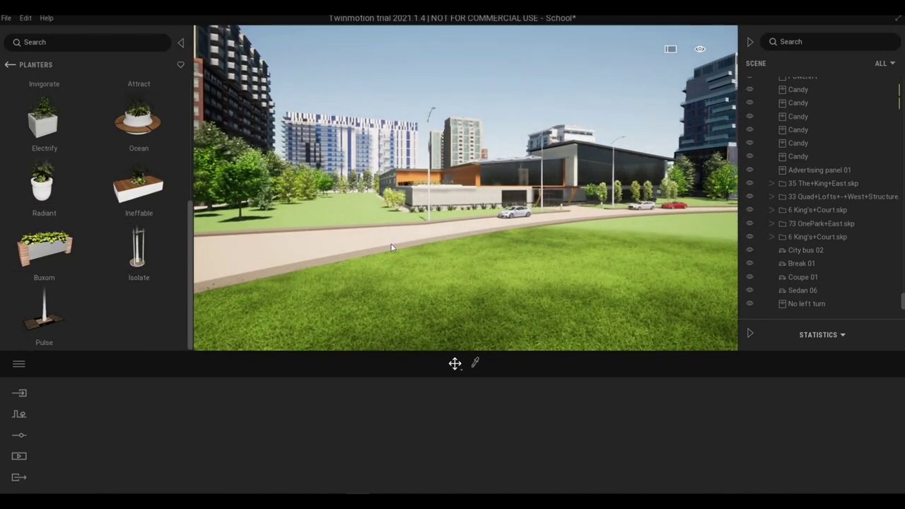
{"action": "scroll", "coordinate": [145, 276], "scroll_direction": "up", "scroll_amount": 1}
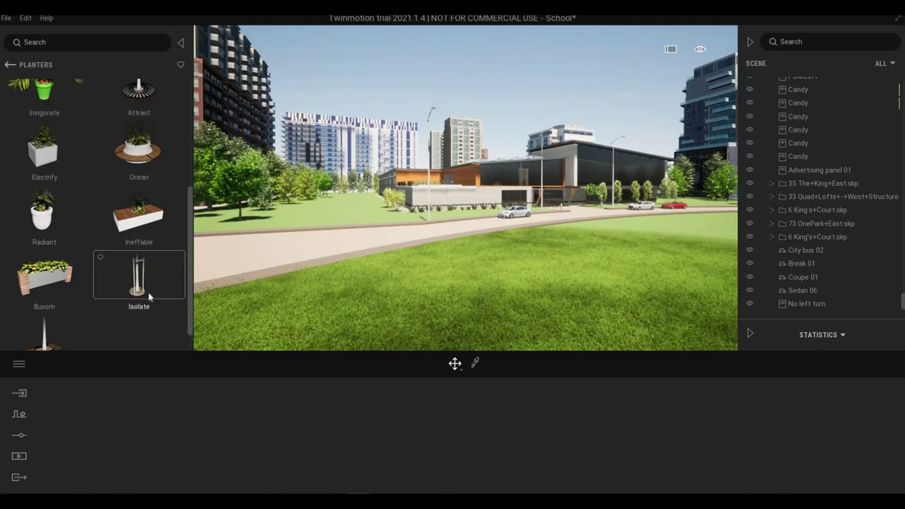
Step: Place an Isolate tree planter on the grass beside the road and add three instances in a row, 4.28 m apart
{"action": "left_click_drag", "start_coordinate": [149, 295], "coordinate": [281, 222]}
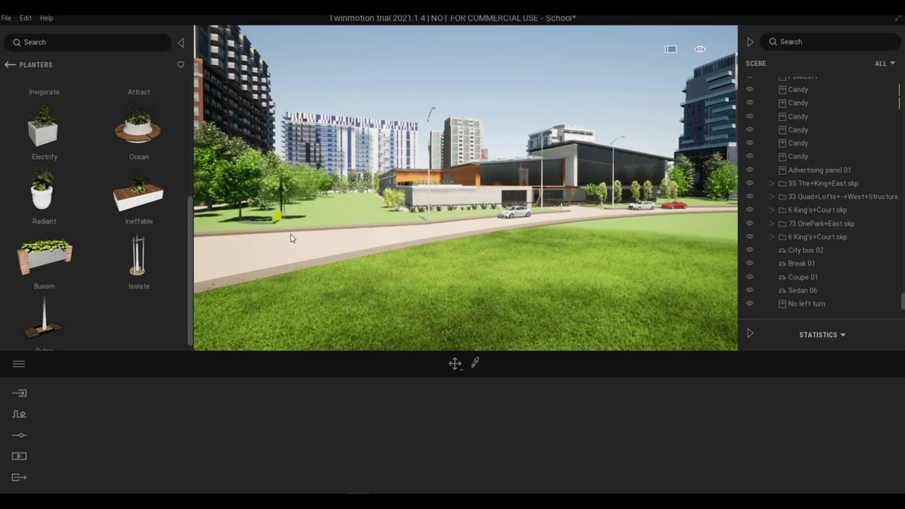
{"action": "key", "text": "w"}
{"action": "key", "text": "a"}
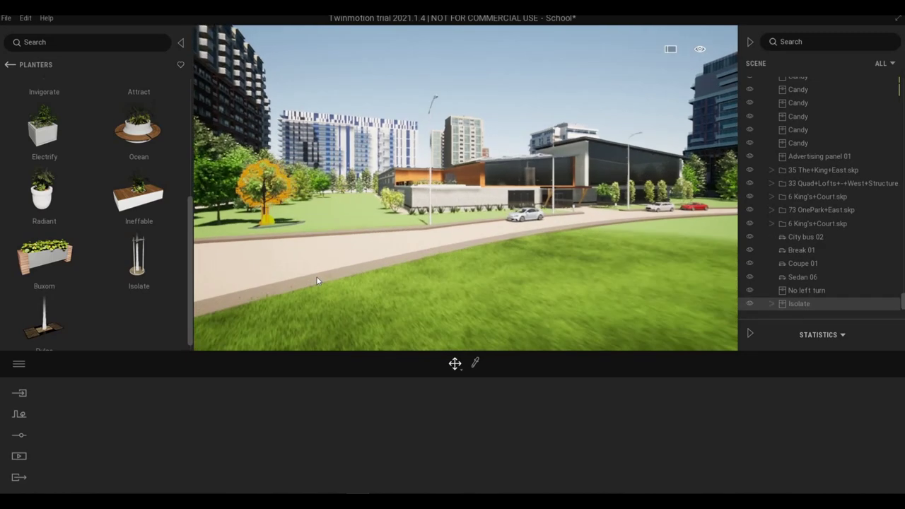
{"action": "key", "text": "w"}
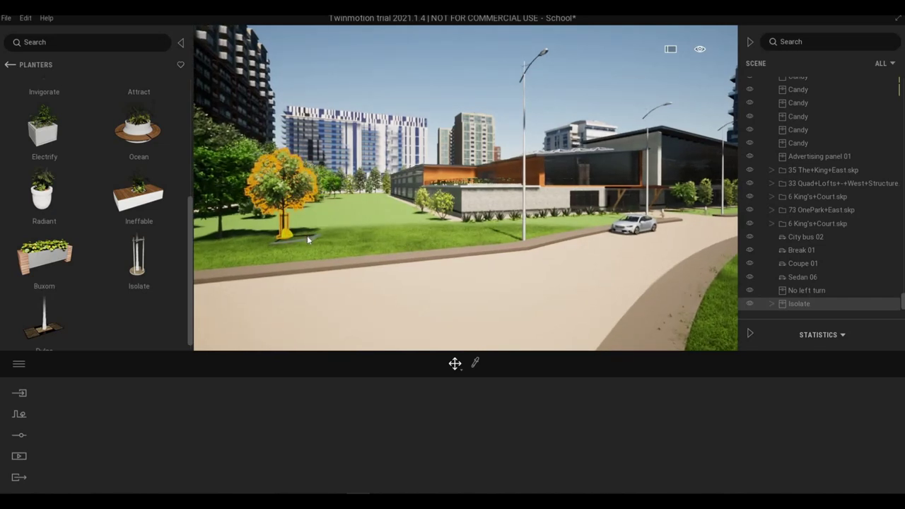
{"action": "left_click_drag", "start_coordinate": [306, 235], "coordinate": [365, 232]}
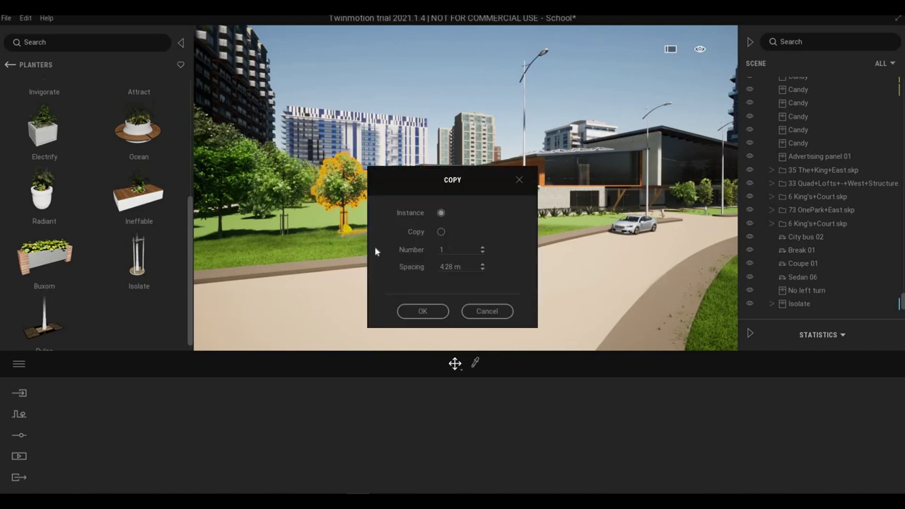
{"action": "left_click", "coordinate": [422, 311]}
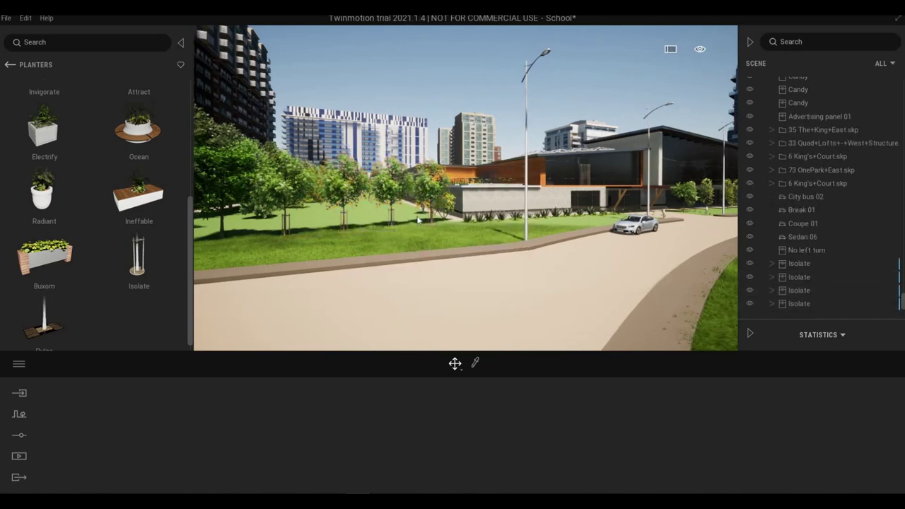
Step: Delete all four Isolate tree planters from the grass beside the road
{"action": "key", "text": "d"}
{"action": "left_click", "coordinate": [417, 192]}
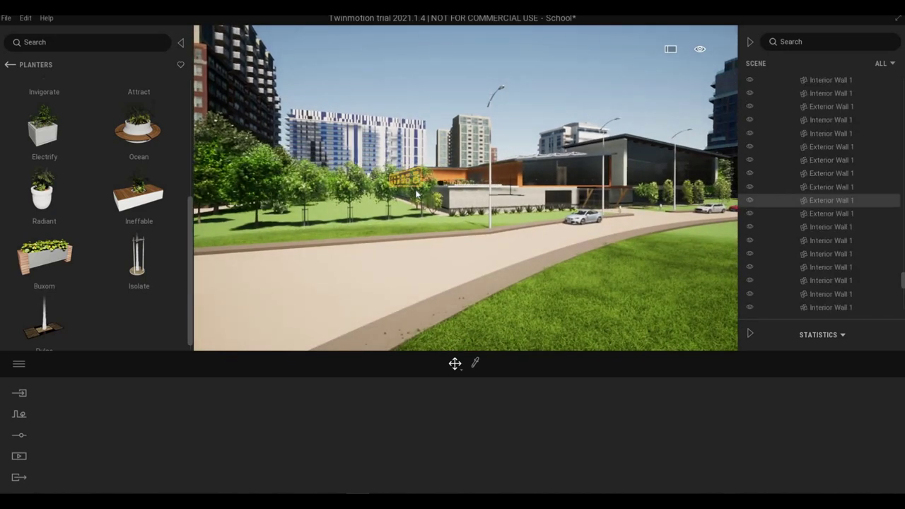
{"action": "left_click", "coordinate": [417, 195]}
{"action": "key", "text": "Delete"}
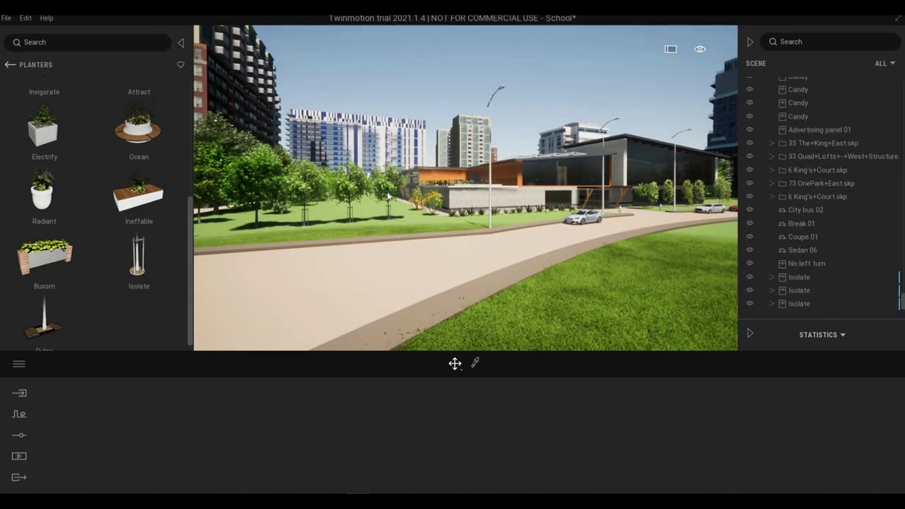
{"action": "left_click", "coordinate": [372, 195]}
{"action": "key", "text": "Delete"}
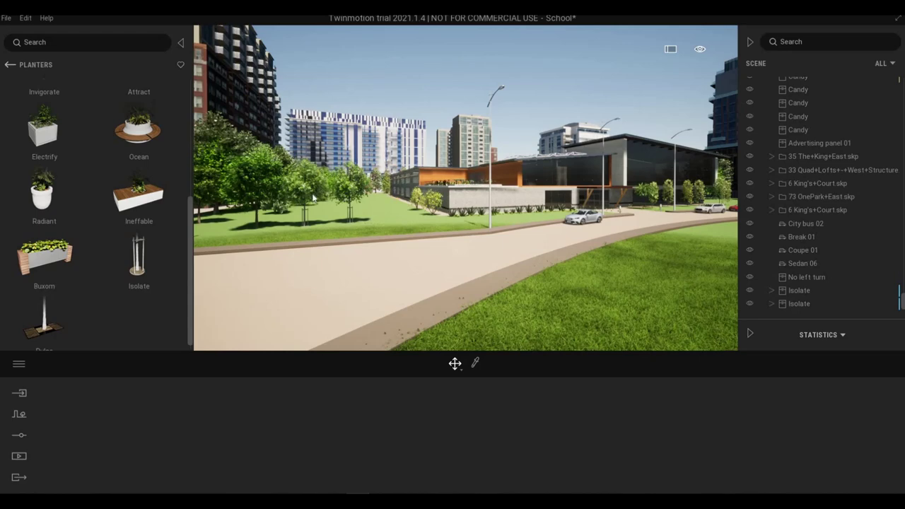
{"action": "left_click", "coordinate": [342, 197]}
{"action": "key", "text": "Delete"}
{"action": "left_click", "coordinate": [313, 198]}
{"action": "key", "text": "Delete"}
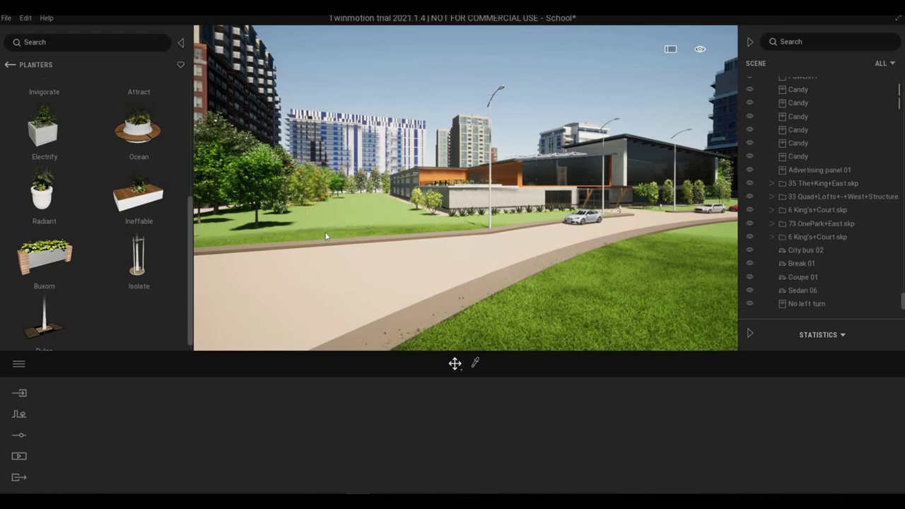
Step: Examine the school front and the street with its vehicles from across the grass at different heights
{"action": "key", "text": "s"}
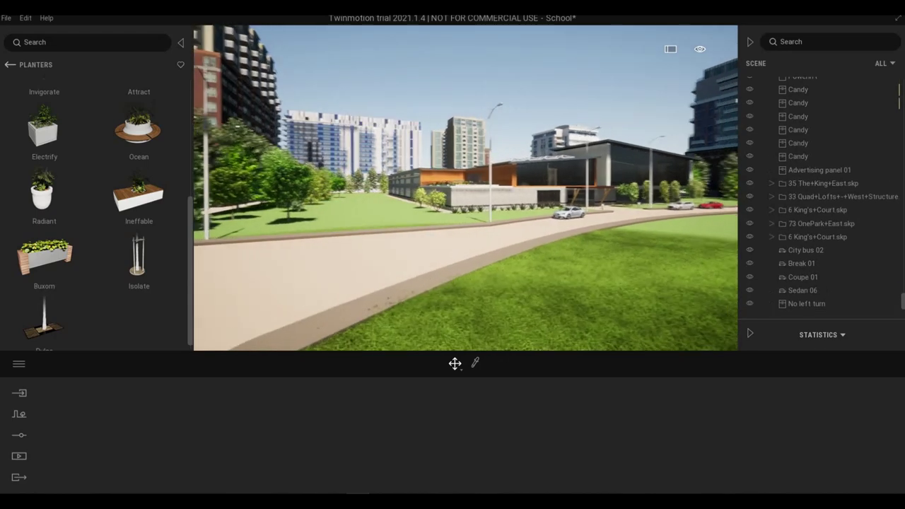
{"action": "right_click_drag", "start_coordinate": [345, 263], "coordinate": [366, 263]}
{"action": "key", "text": "d"}
{"action": "key", "text": "w"}
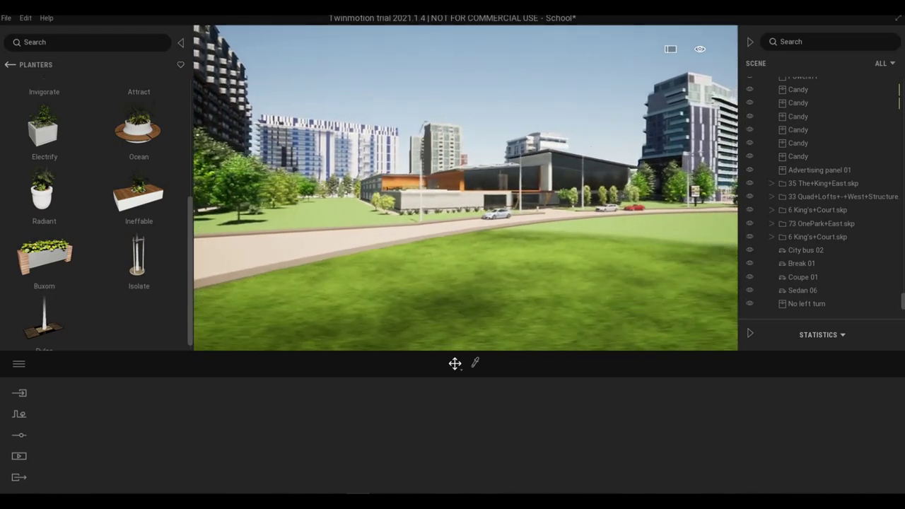
{"action": "key", "text": "w"}
{"action": "key", "text": "d"}
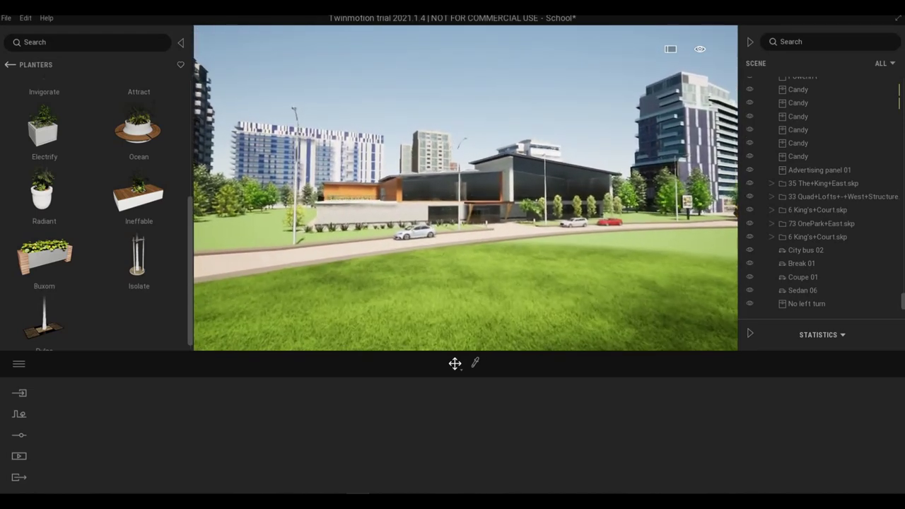
{"action": "key", "text": "q"}
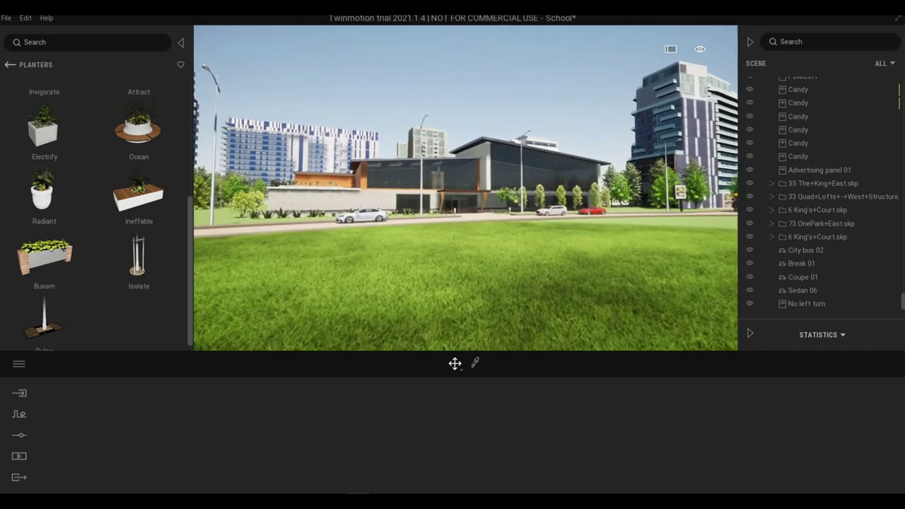
{"action": "key", "text": "e"}
{"action": "key", "text": "w"}
{"action": "key", "text": "e"}
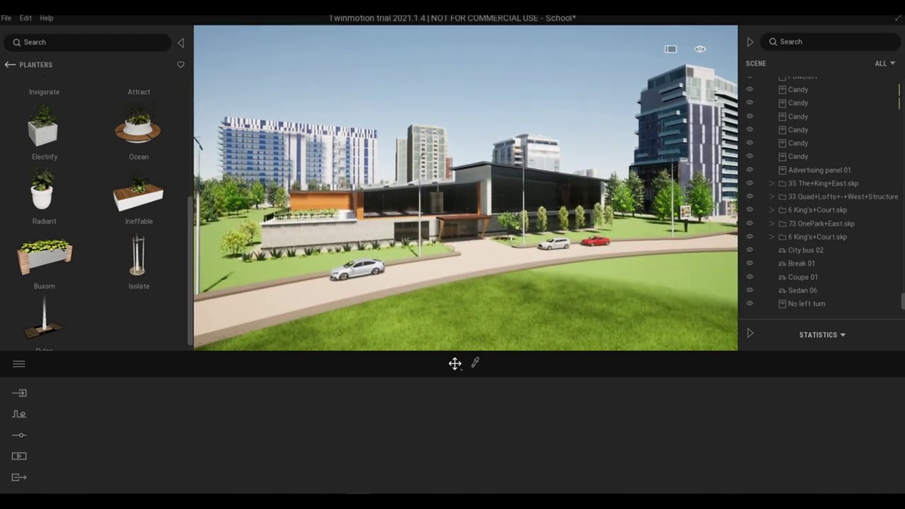
{"action": "right_click_drag", "start_coordinate": [465, 188], "coordinate": [443, 209]}
{"action": "key", "text": "q"}
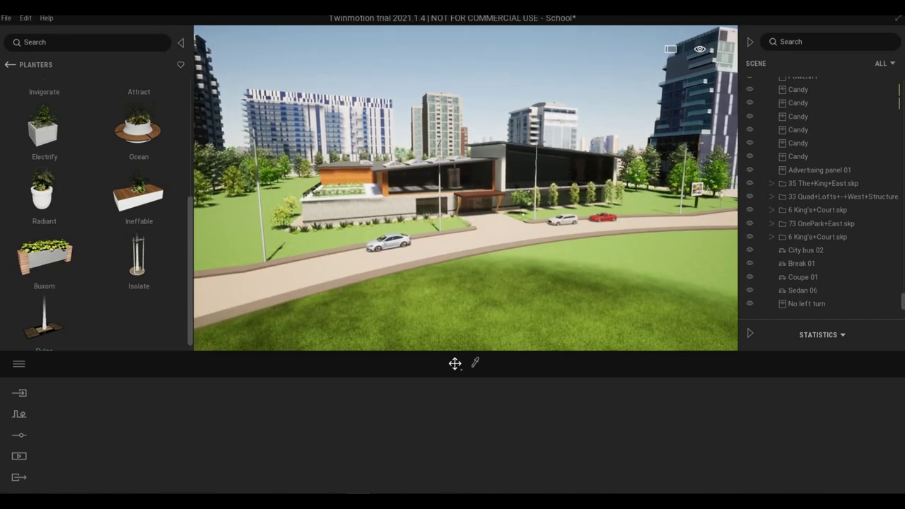
{"action": "right_click_drag", "start_coordinate": [378, 259], "coordinate": [347, 265]}
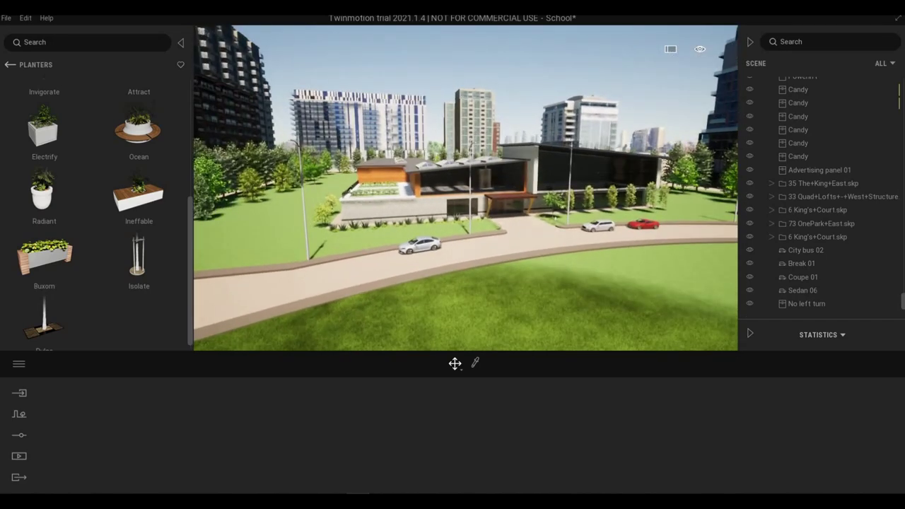
{"action": "key", "text": "q"}
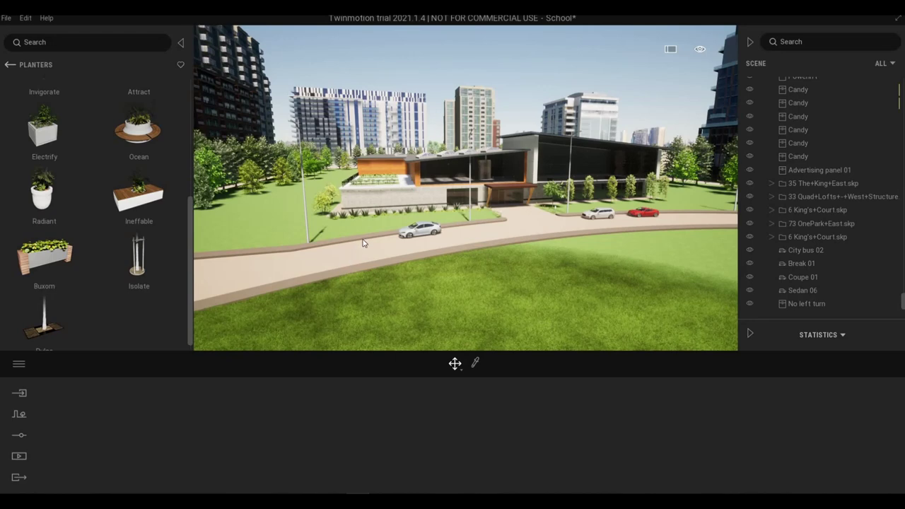
Step: Frame the school front from low over the grass, keeping the cars, streetlights and advertising panel in view for an image
{"action": "key", "text": "q"}
{"action": "right_click_drag", "start_coordinate": [364, 242], "coordinate": [307, 236]}
{"action": "key", "text": "e"}
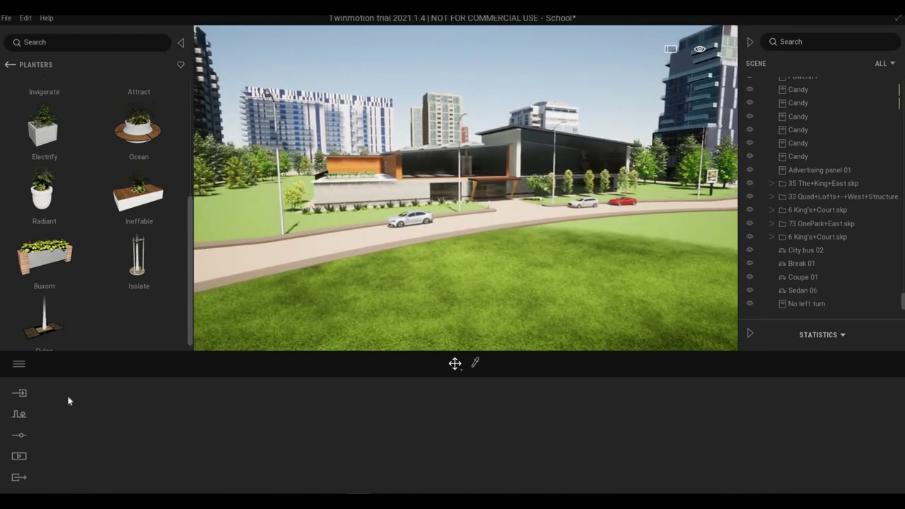
{"action": "key", "text": "q"}
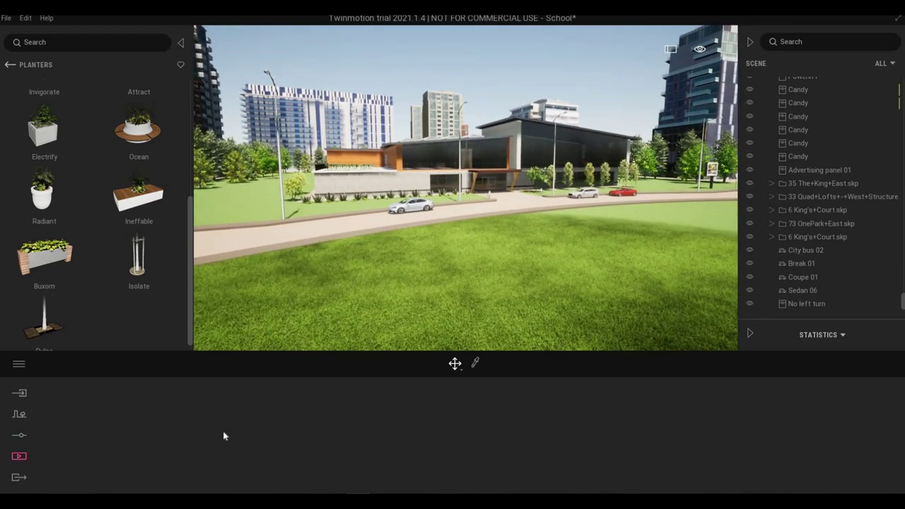
{"action": "key", "text": "q"}
{"action": "key", "text": "q"}
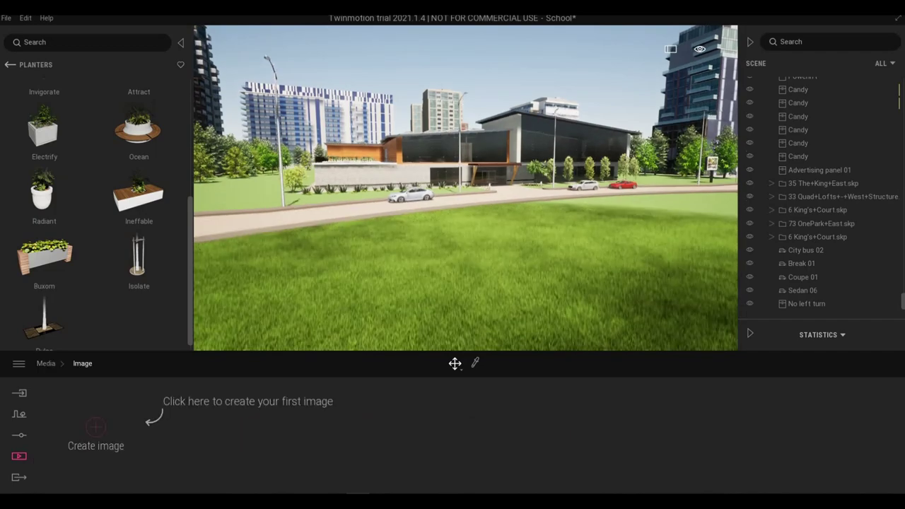
{"action": "key", "text": "q"}
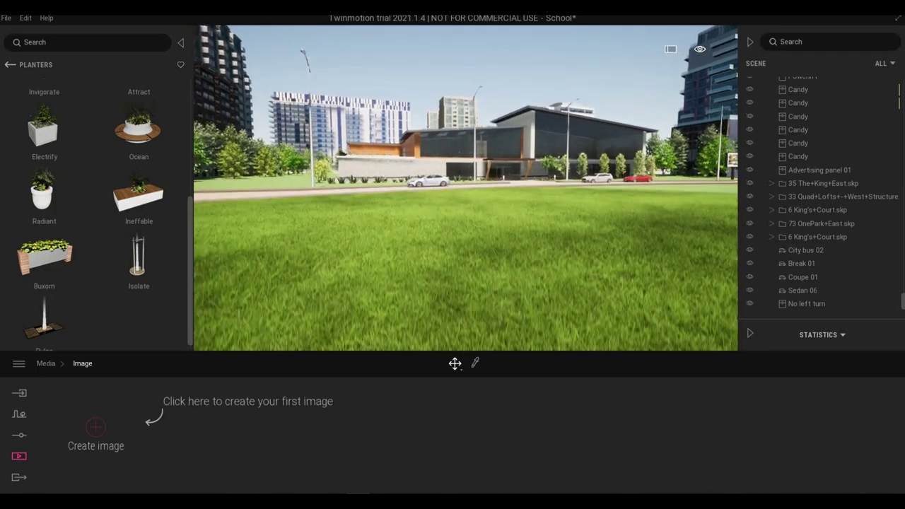
{"action": "key", "text": "e"}
{"action": "key", "text": "q"}
{"action": "key", "text": "d"}
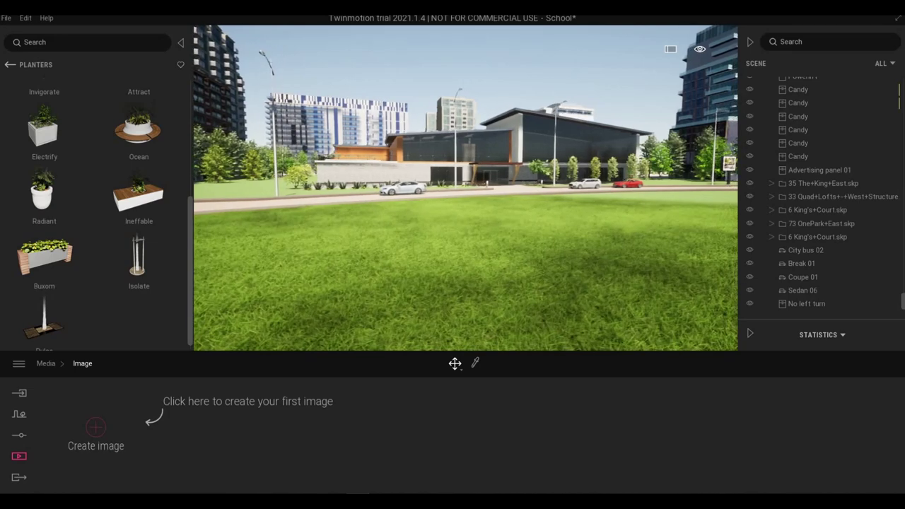
{"action": "key", "text": "e"}
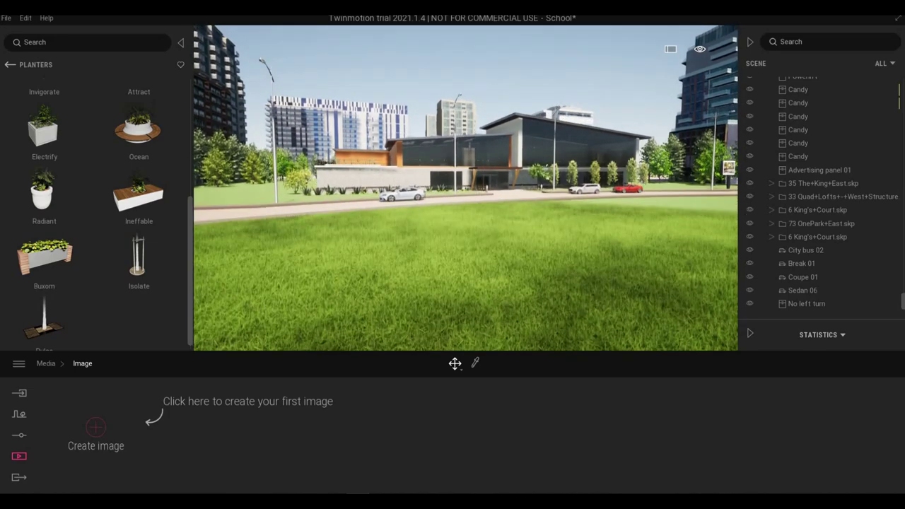
{"action": "right_click_drag", "start_coordinate": [465, 212], "coordinate": [465, 198]}
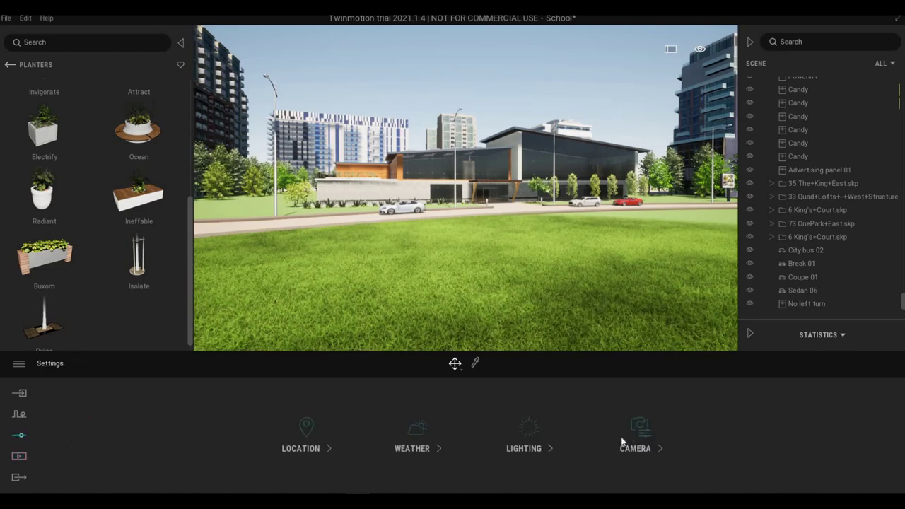
Step: Turn on Parallelism for the camera and set Vignetting to 49%
{"action": "left_click", "coordinate": [637, 440]}
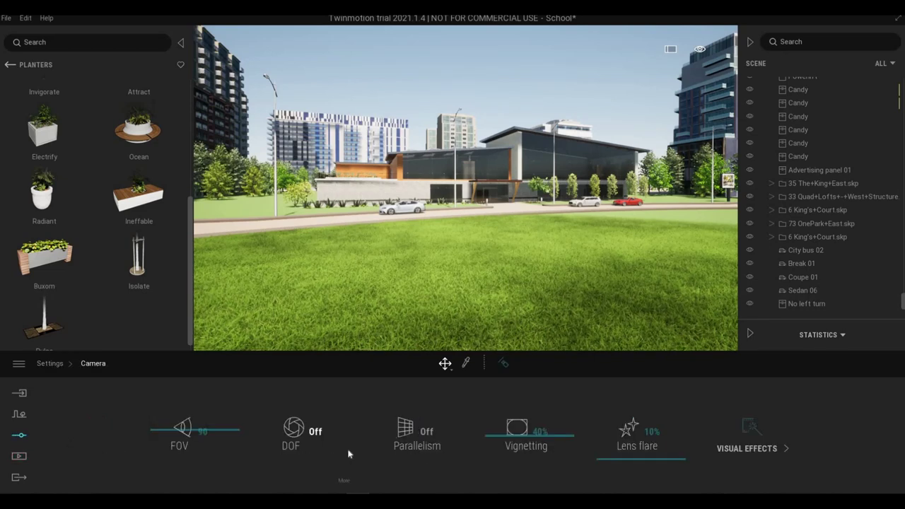
{"action": "left_click", "coordinate": [400, 446]}
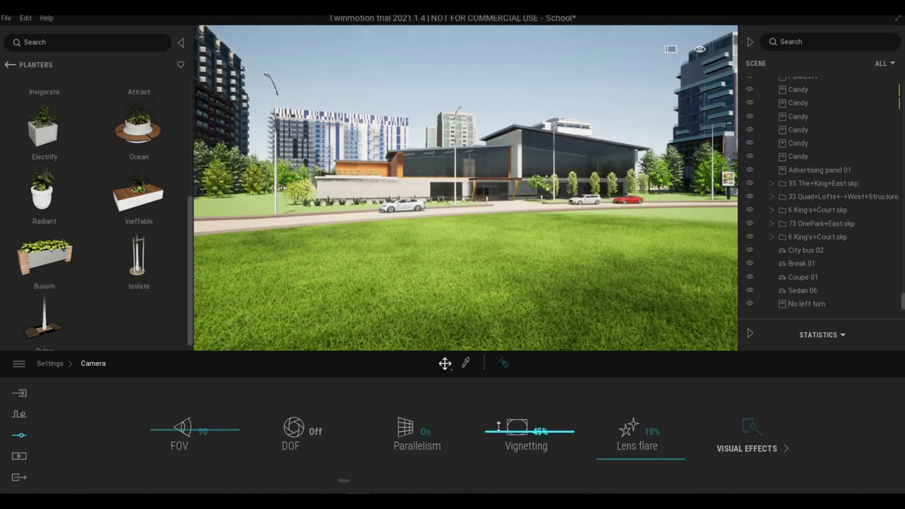
{"action": "left_click_drag", "start_coordinate": [498, 426], "coordinate": [498, 430]}
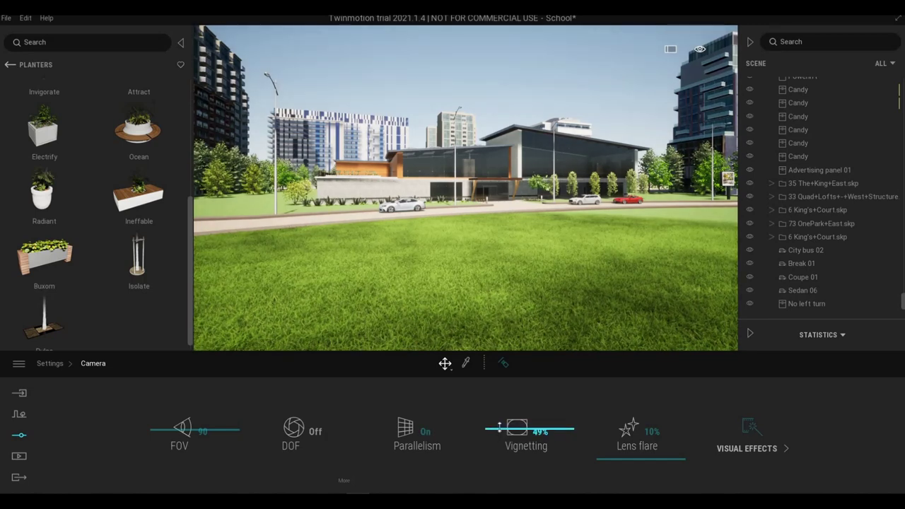
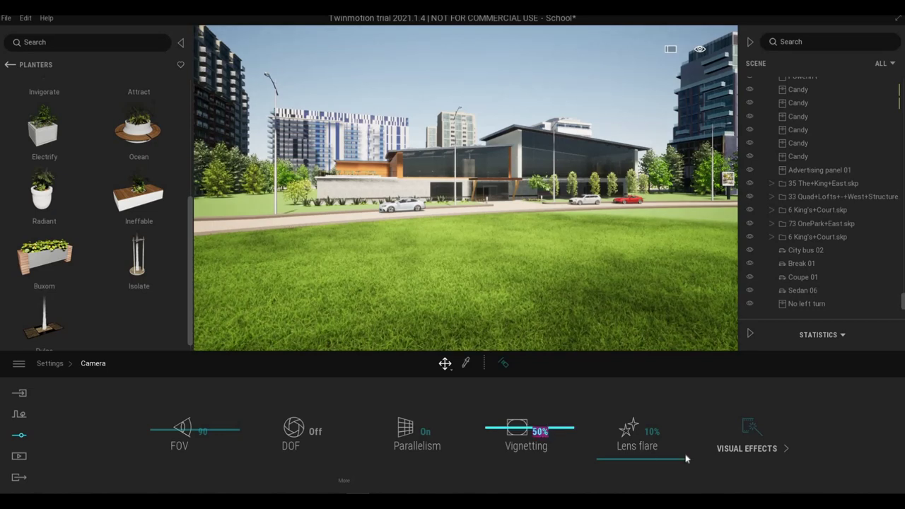
Step: Apply the Blue Tint color gradient in the camera's visual effects
{"action": "left_click", "coordinate": [709, 436]}
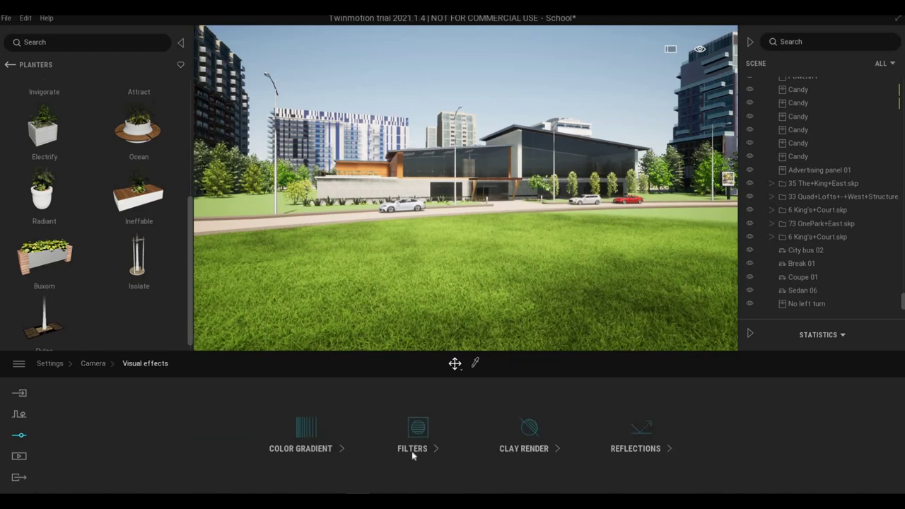
{"action": "left_click", "coordinate": [319, 452]}
{"action": "left_click", "coordinate": [372, 440]}
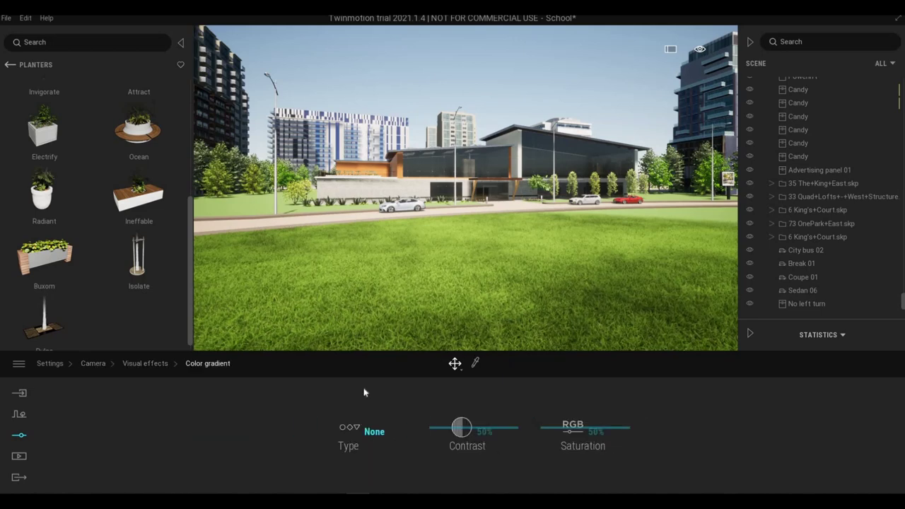
{"action": "scroll", "coordinate": [441, 358], "scroll_direction": "down", "scroll_amount": 5}
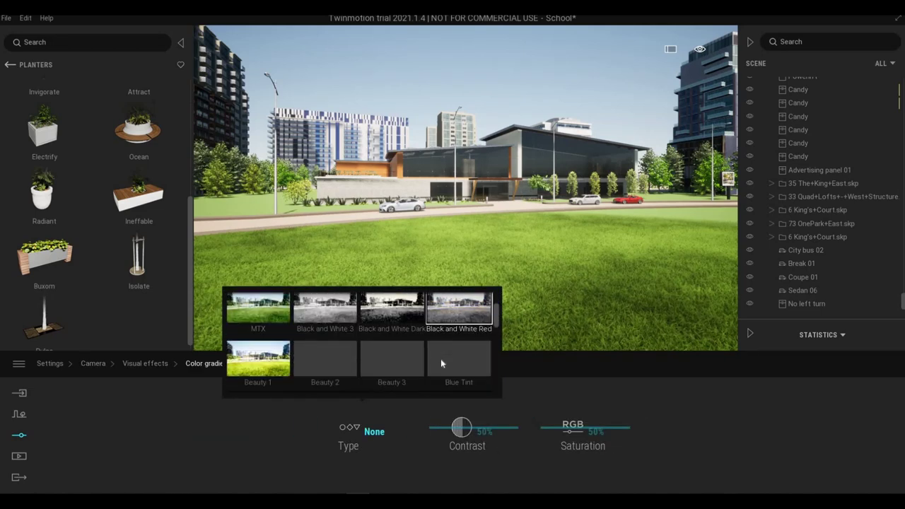
{"action": "scroll", "coordinate": [449, 363], "scroll_direction": "up", "scroll_amount": 1}
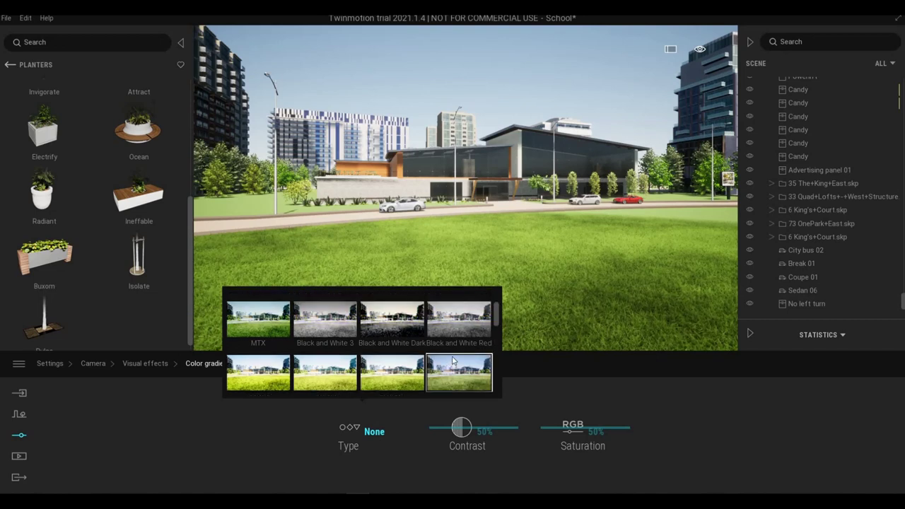
{"action": "scroll", "coordinate": [452, 361], "scroll_direction": "down", "scroll_amount": 1}
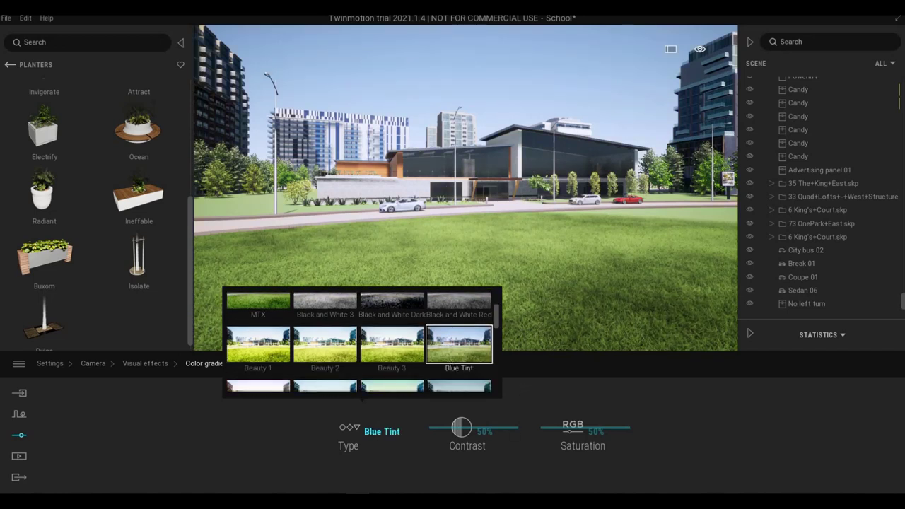
Step: Try a color gradient contrast of 38% with saturation at 44%, checking the look from a lower and higher viewpoint
{"action": "left_click", "coordinate": [469, 431]}
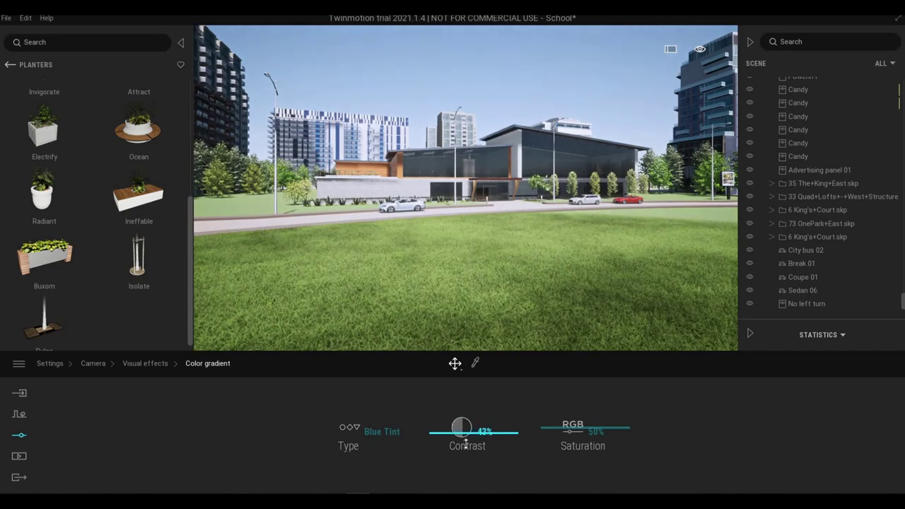
{"action": "left_click", "coordinate": [466, 443]}
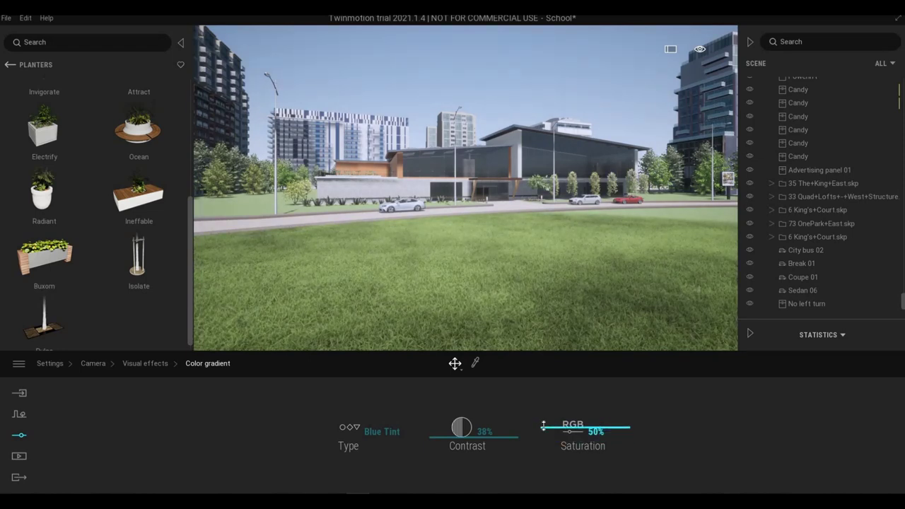
{"action": "left_click_drag", "start_coordinate": [543, 427], "coordinate": [543, 434]}
{"action": "right_click_drag", "start_coordinate": [561, 223], "coordinate": [560, 215]}
{"action": "key", "text": "q"}
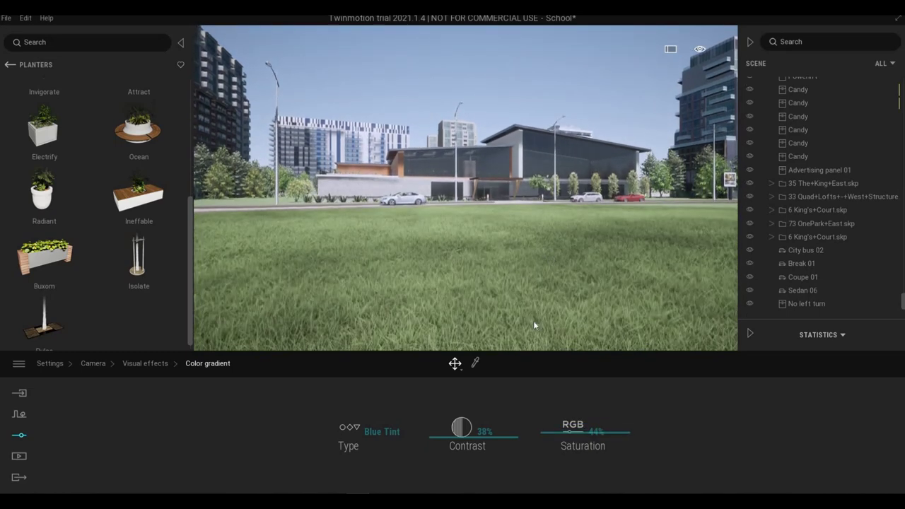
{"action": "key", "text": "e"}
Step: Try a color gradient contrast of 33% with saturation at 58%
{"action": "left_click_drag", "start_coordinate": [449, 437], "coordinate": [448, 444]}
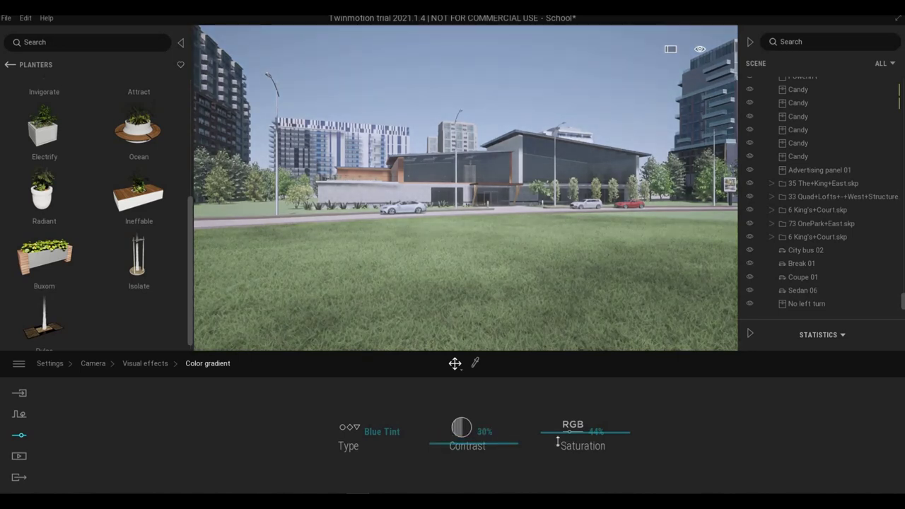
{"action": "mouse_move", "coordinate": [558, 440]}
{"action": "left_mouse_down"}
{"action": "mouse_move", "coordinate": [561, 413]}
{"action": "mouse_move", "coordinate": [563, 424]}
{"action": "left_mouse_up"}
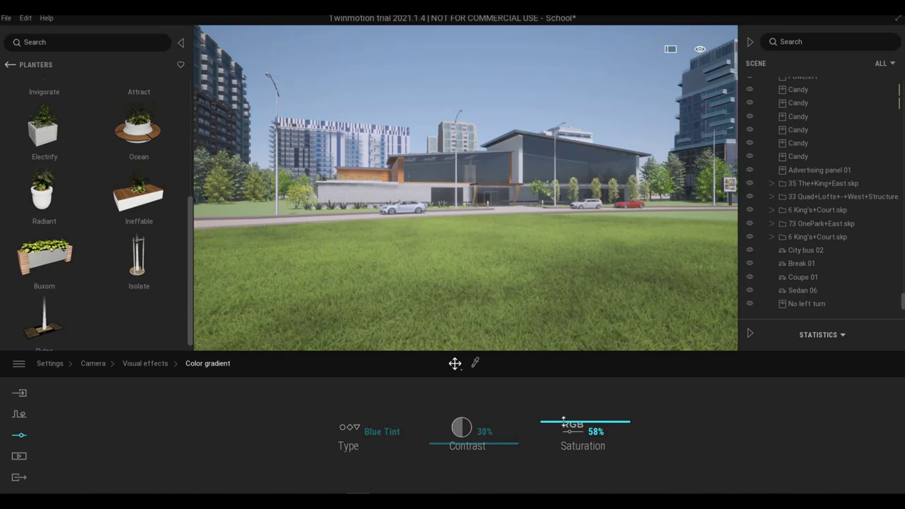
{"action": "left_click_drag", "start_coordinate": [484, 437], "coordinate": [484, 439]}
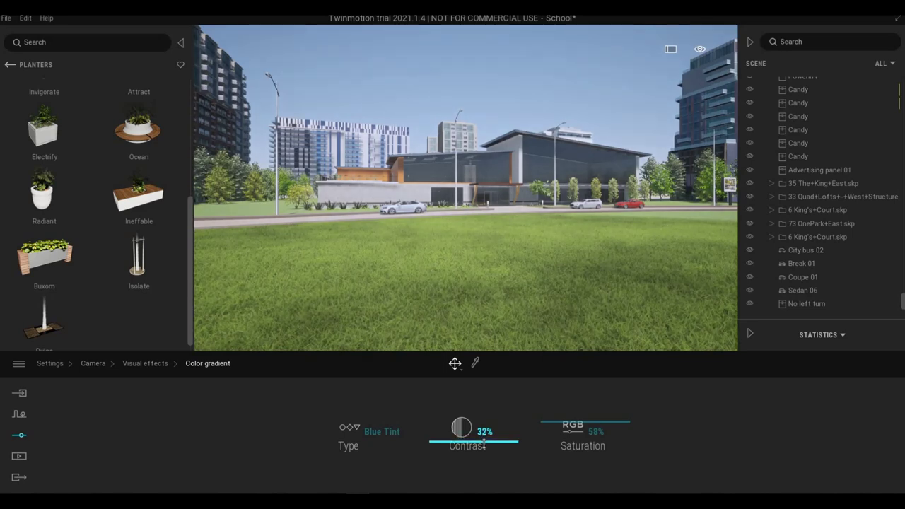
{"action": "left_click_drag", "start_coordinate": [483, 446], "coordinate": [476, 429]}
{"action": "scroll", "coordinate": [481, 325], "scroll_direction": "up", "scroll_amount": 1}
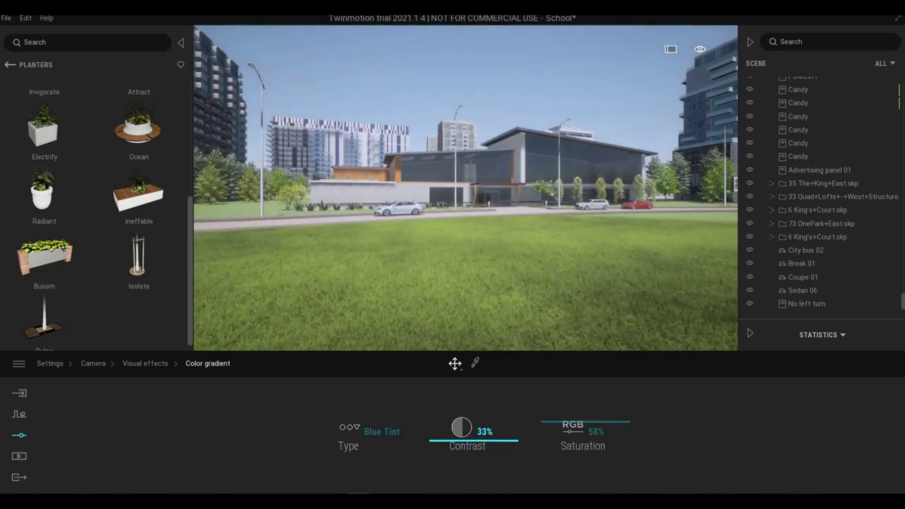
Step: Set the color gradient's contrast to exactly 30% and its saturation to 60%, and return to the camera settings
{"action": "left_click", "coordinate": [484, 432]}
{"action": "type", "text": "30"}
{"action": "key", "text": "Return"}
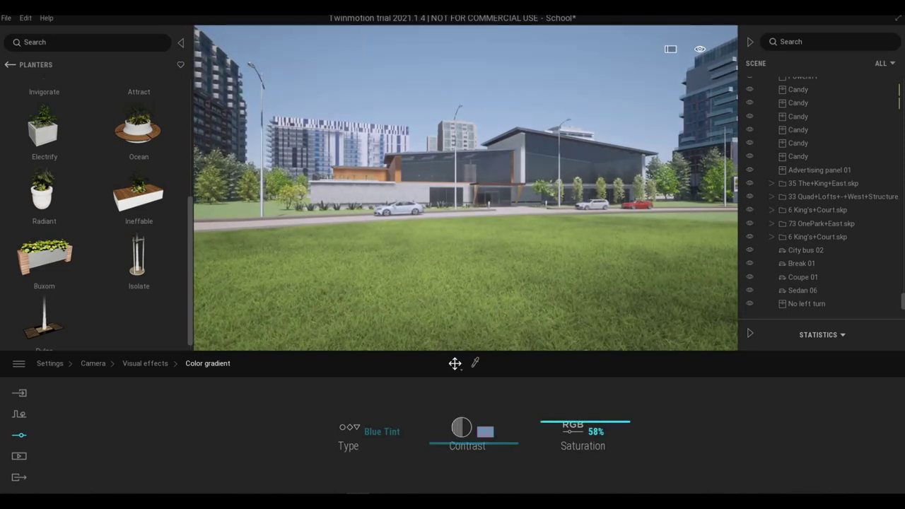
{"action": "left_click", "coordinate": [595, 432]}
{"action": "type", "text": "60"}
{"action": "key", "text": "Return"}
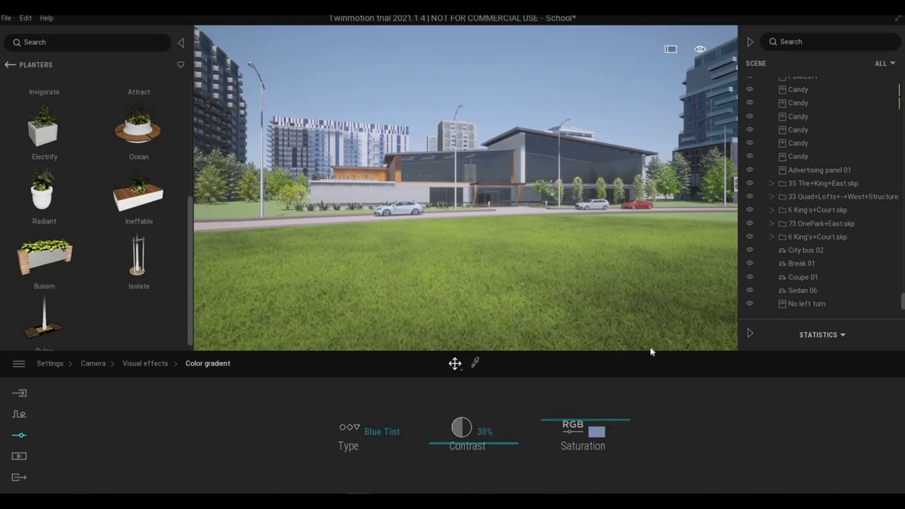
{"action": "left_click", "coordinate": [138, 363]}
{"action": "left_click", "coordinate": [94, 363]}
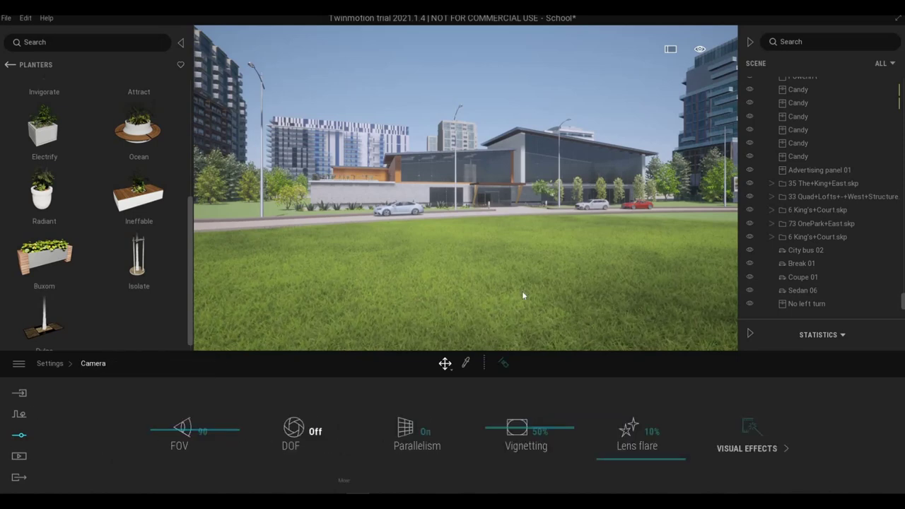
Step: Examine the school front from closer over the grass, trying different heights and sideways positions
{"action": "key", "text": "w"}
{"action": "key", "text": "a"}
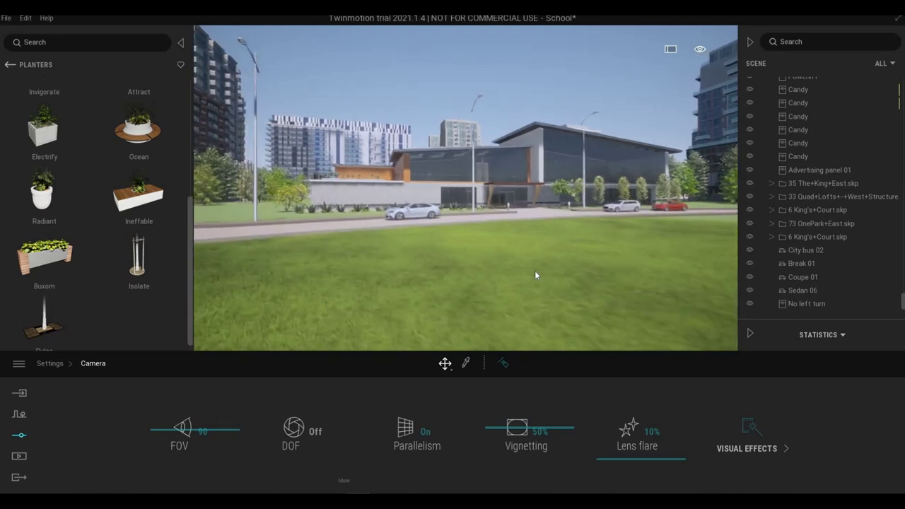
{"action": "key", "text": "w"}
{"action": "key", "text": "q"}
{"action": "key", "text": "e"}
{"action": "key", "text": "q"}
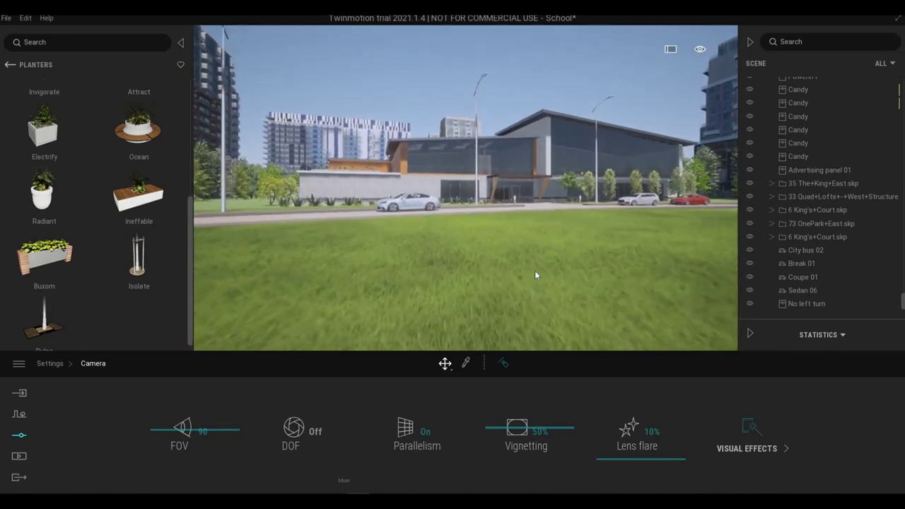
{"action": "key", "text": "w"}
{"action": "key", "text": "d"}
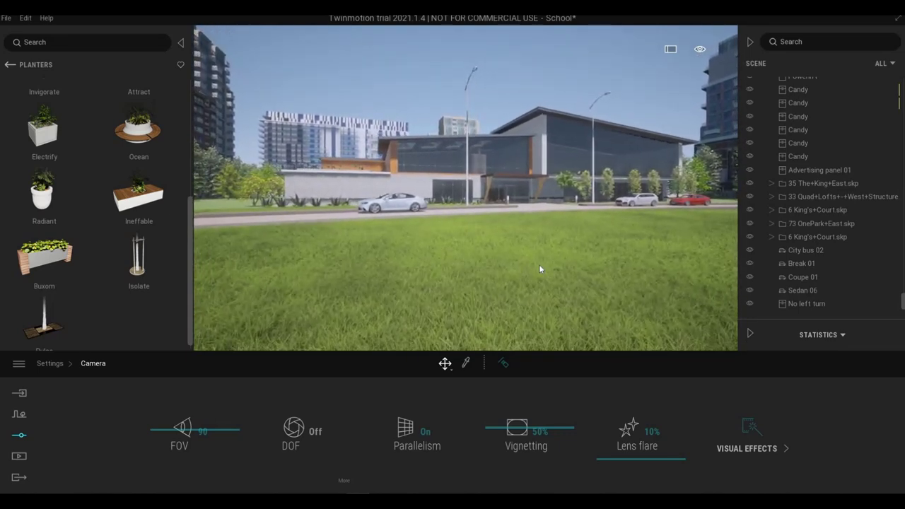
{"action": "key", "text": "s"}
{"action": "key", "text": "a"}
{"action": "key", "text": "d"}
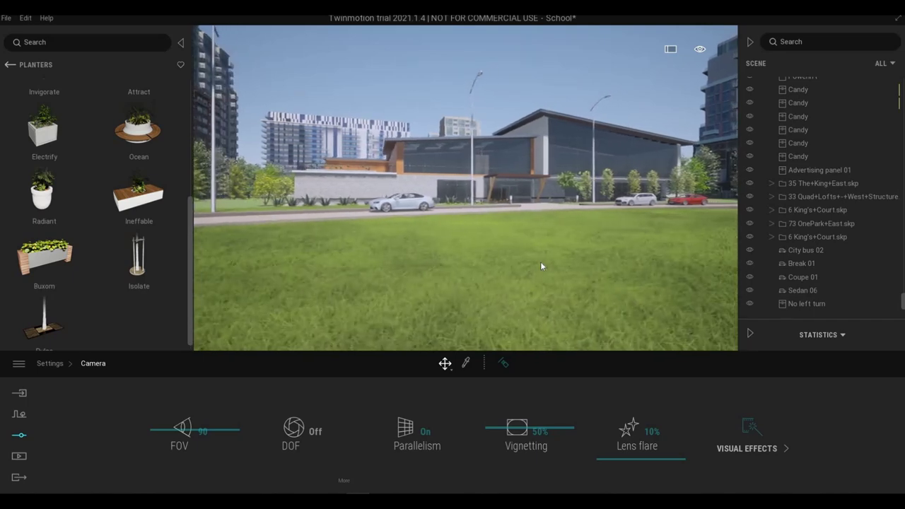
{"action": "key", "text": "e"}
{"action": "key", "text": "q"}
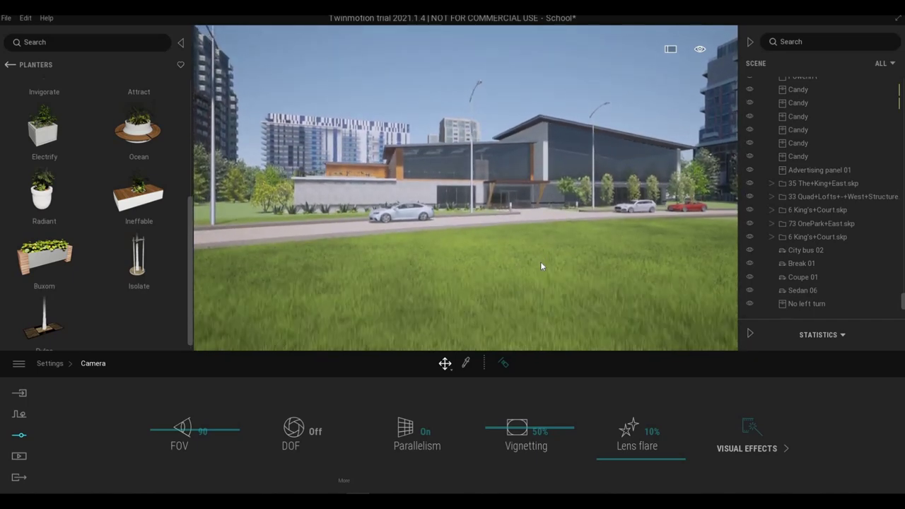
Step: Check a framing with more sky above the school and the streetlights clear of the entrance
{"action": "right_click_drag", "start_coordinate": [540, 262], "coordinate": [545, 243]}
{"action": "key", "text": "d"}
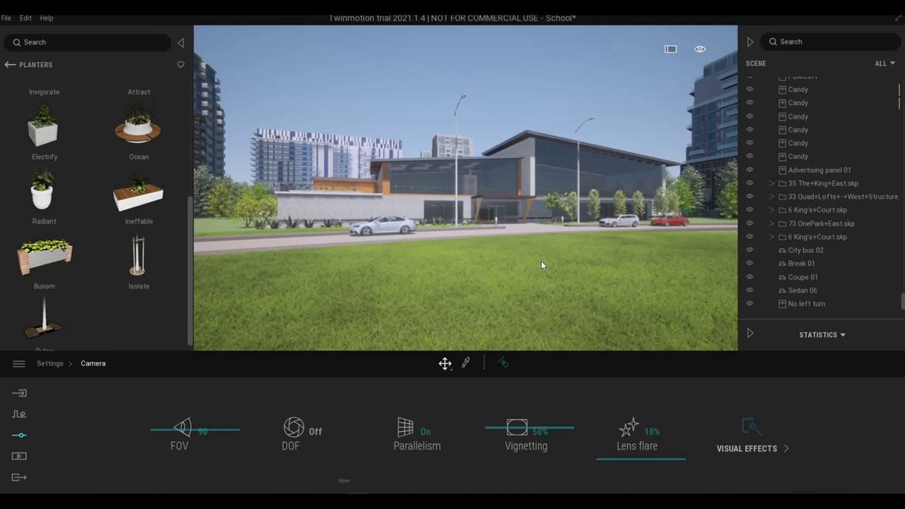
{"action": "key", "text": "d"}
{"action": "key", "text": "a"}
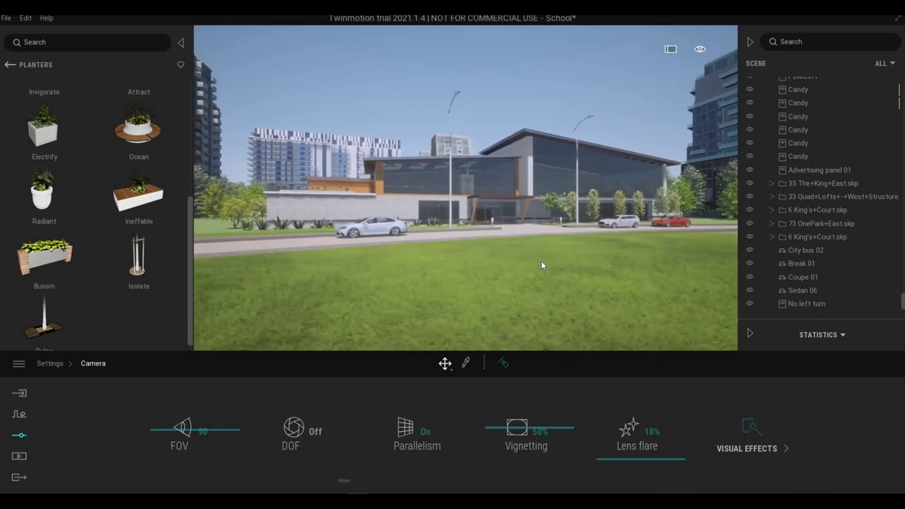
{"action": "key", "text": "d"}
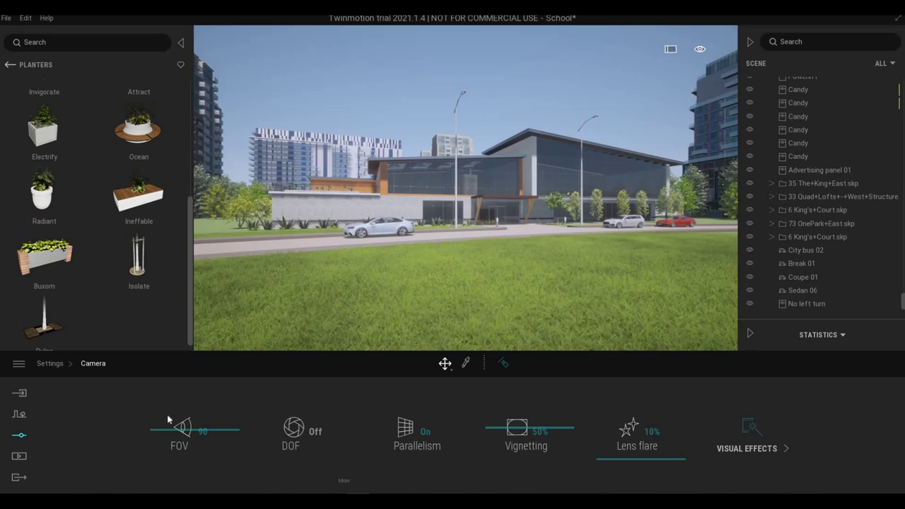
Step: Move the streetlight beside the entrance driveway along the curb to behind the parked silver car
{"action": "key", "text": "w"}
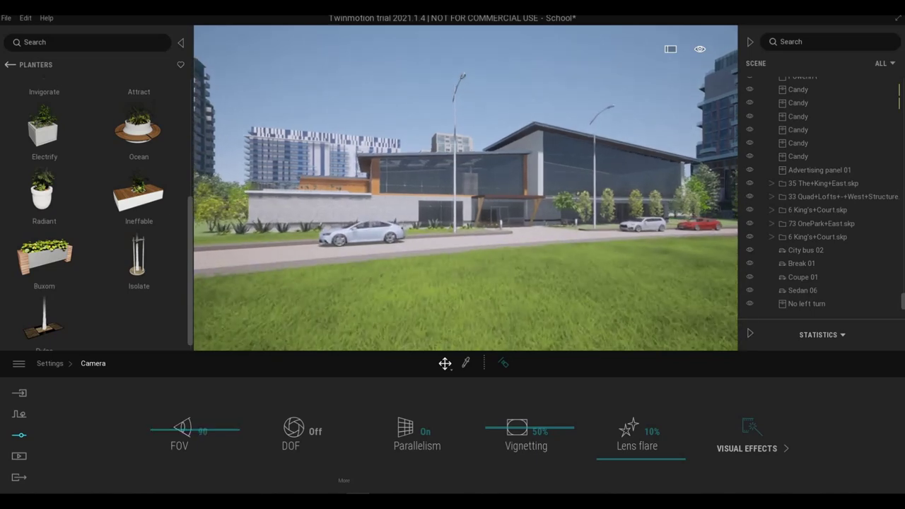
{"action": "key", "text": "e"}
{"action": "right_click_drag", "start_coordinate": [468, 195], "coordinate": [470, 226]}
{"action": "key", "text": "w"}
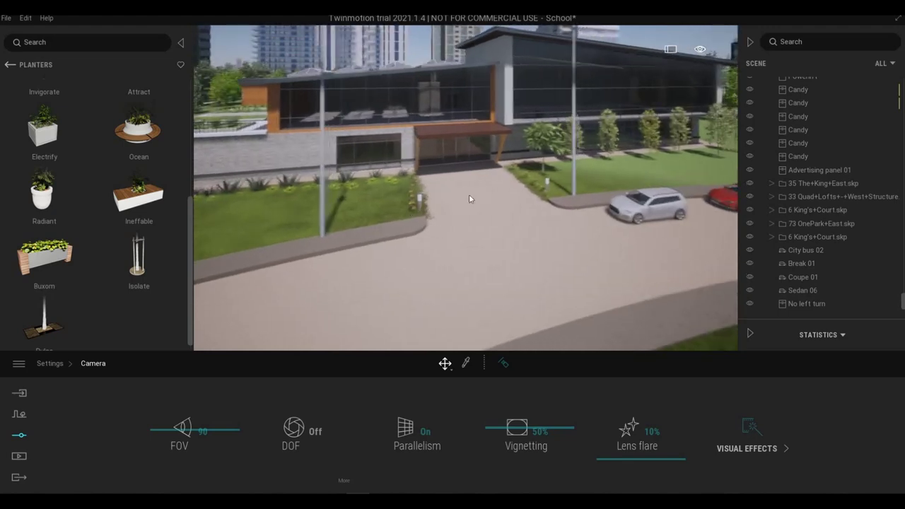
{"action": "key", "text": "d"}
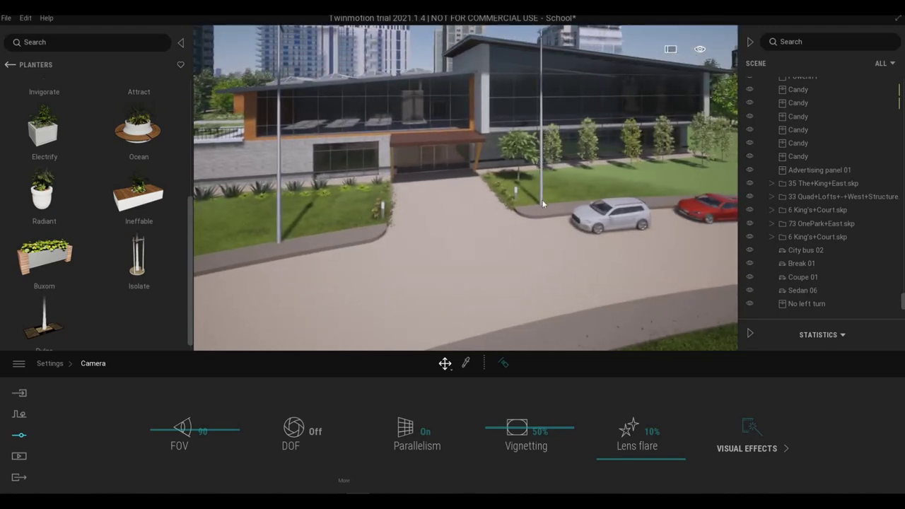
{"action": "left_click", "coordinate": [542, 204]}
{"action": "left_click_drag", "start_coordinate": [583, 205], "coordinate": [634, 204]}
{"action": "key", "text": "s"}
{"action": "key", "text": "a"}
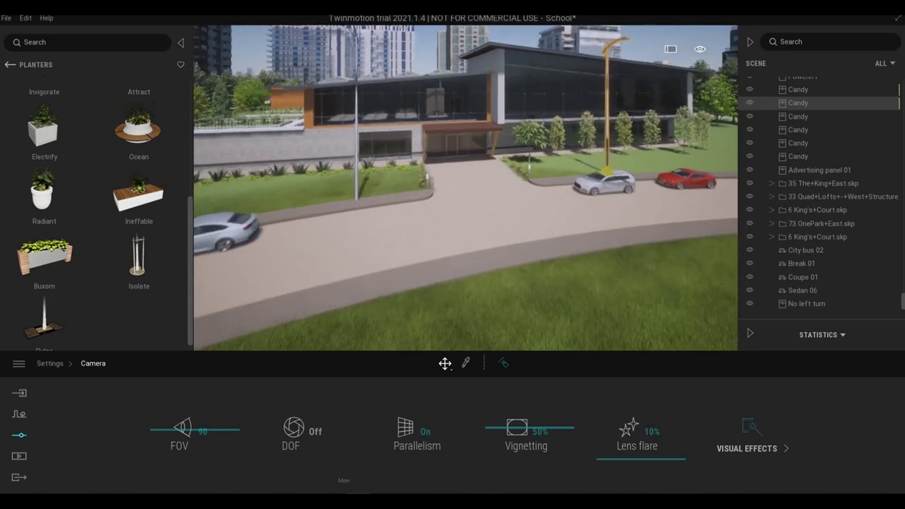
{"action": "key", "text": "Escape"}
Step: Frame the school front at an angle across the grass, keeping the road, three cars, two streetlights and background towers in view
{"action": "key", "text": "s"}
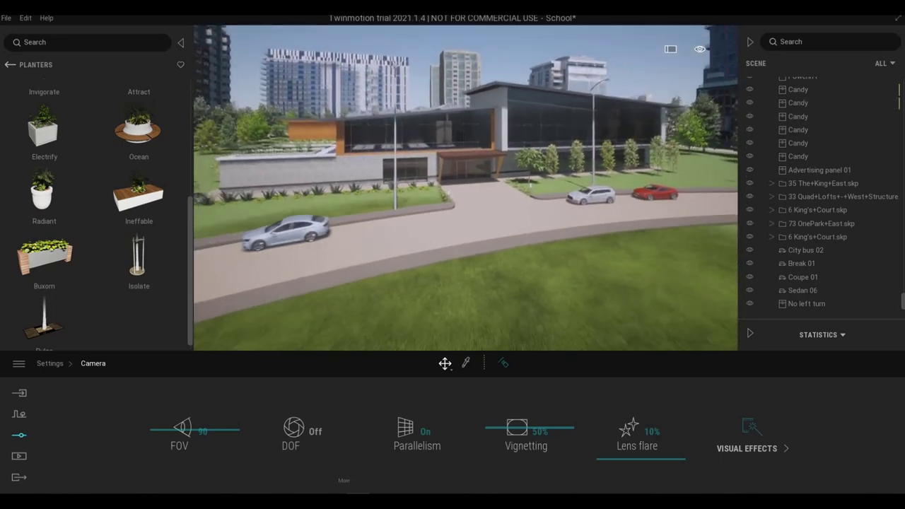
{"action": "key", "text": "s"}
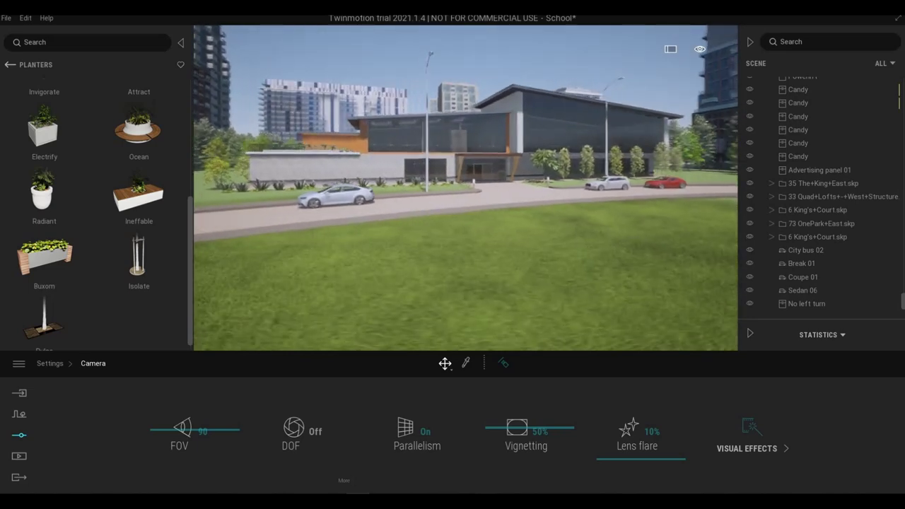
{"action": "key", "text": "a"}
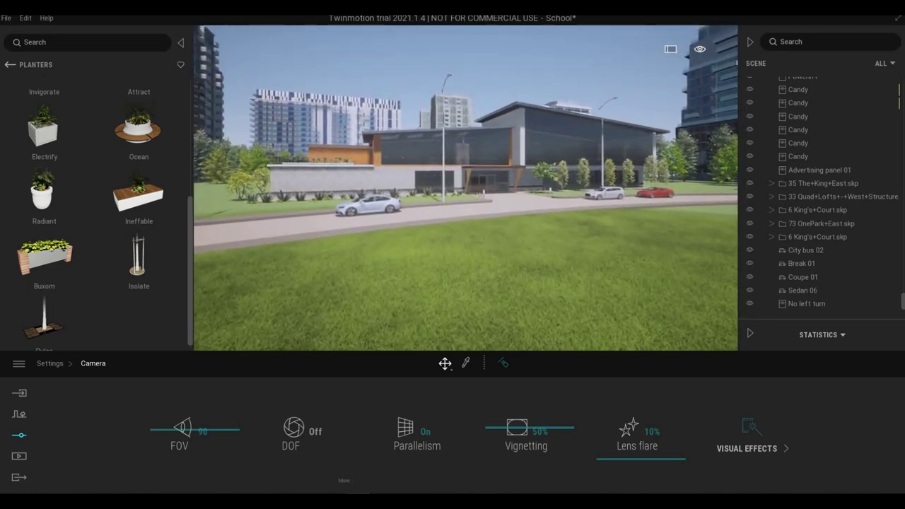
{"action": "key", "text": "a"}
{"action": "key", "text": "s"}
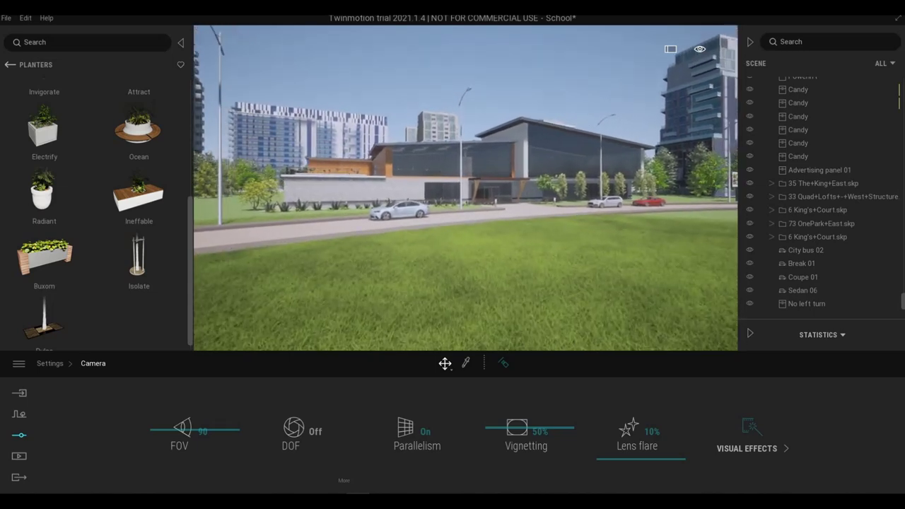
{"action": "key", "text": "w"}
{"action": "right_click_drag", "start_coordinate": [563, 222], "coordinate": [576, 212]}
{"action": "key", "text": "a"}
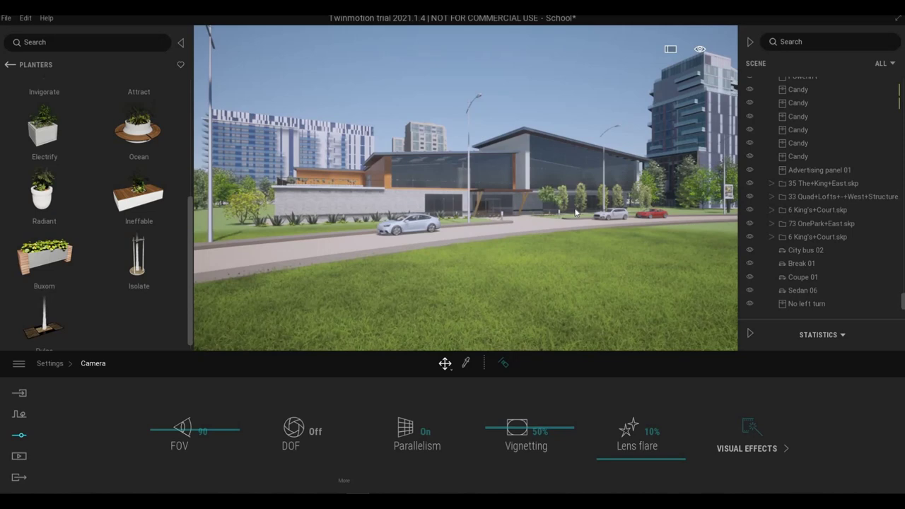
{"action": "key", "text": "d"}
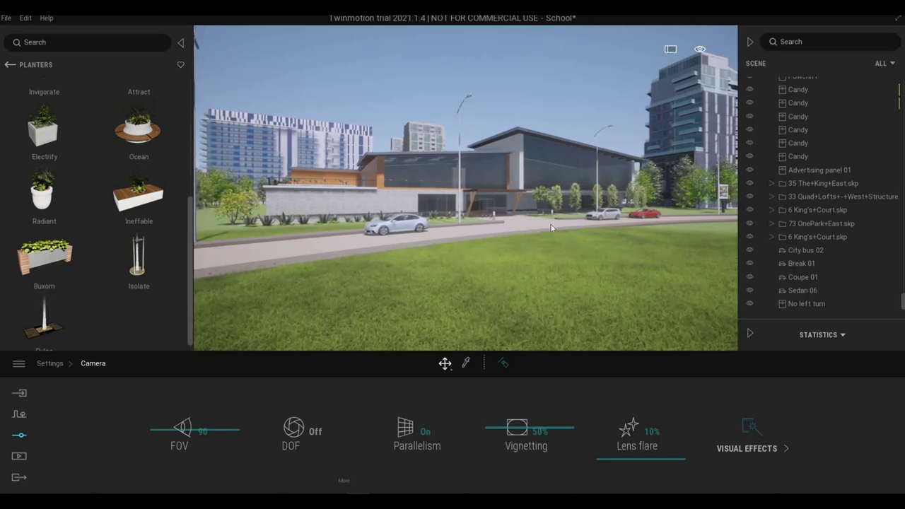
{"action": "right_click_drag", "start_coordinate": [553, 224], "coordinate": [550, 224]}
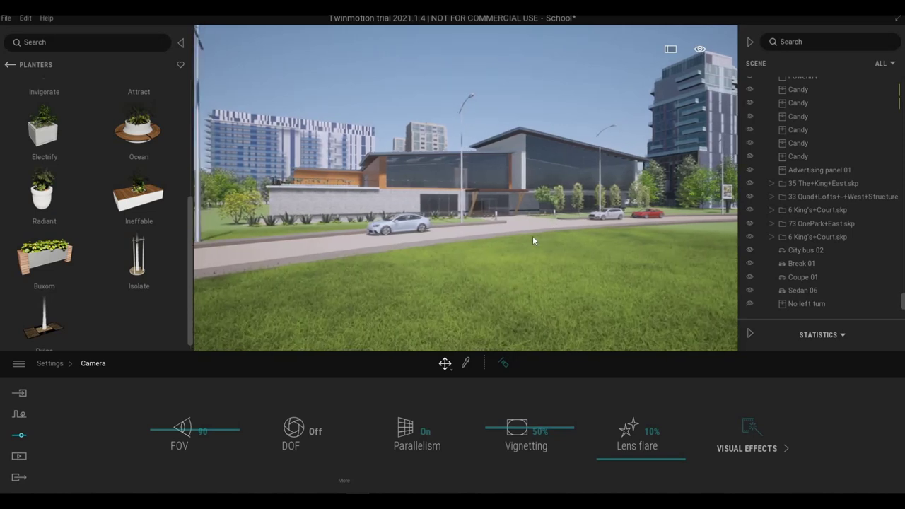
{"action": "key", "text": "w"}
{"action": "right_click_drag", "start_coordinate": [566, 223], "coordinate": [554, 220]}
{"action": "key", "text": "w"}
{"action": "key", "text": "d"}
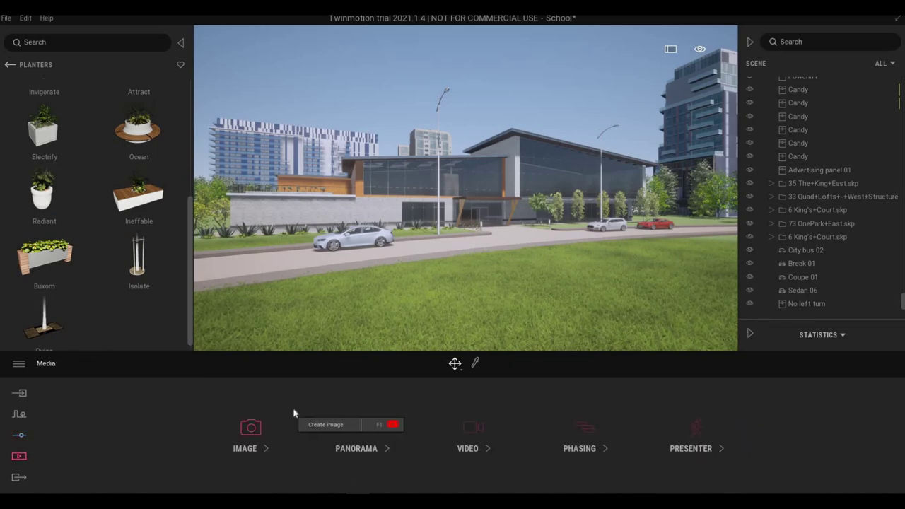
Step: Lower the camera close to the grass and create a media image of the school front
{"action": "key", "text": "q"}
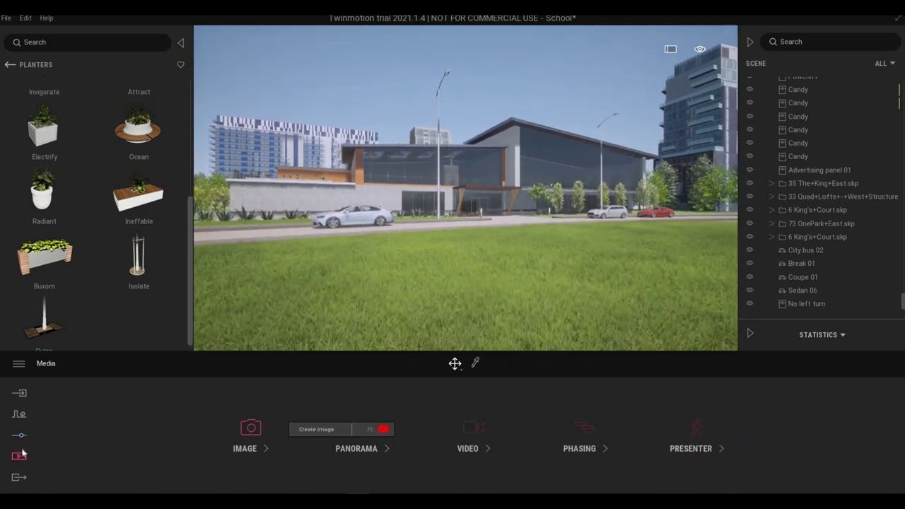
{"action": "left_click", "coordinate": [245, 442]}
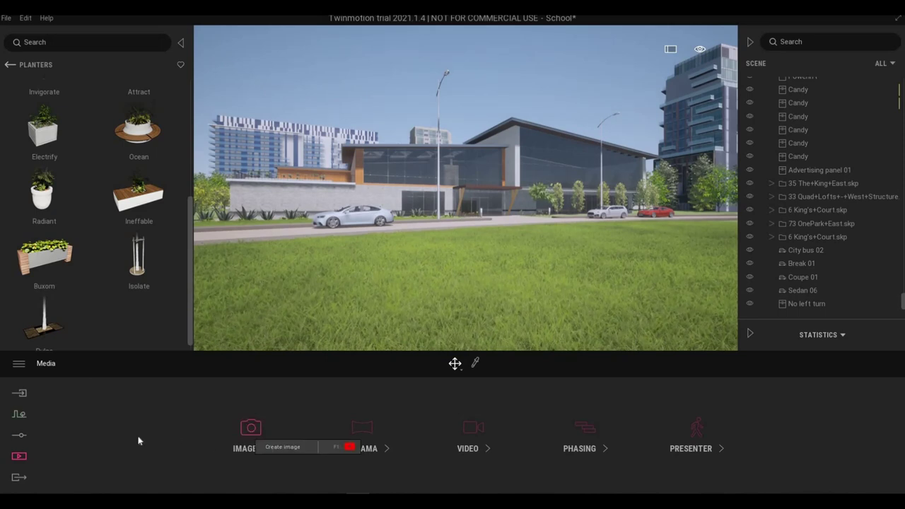
{"action": "left_click", "coordinate": [96, 428]}
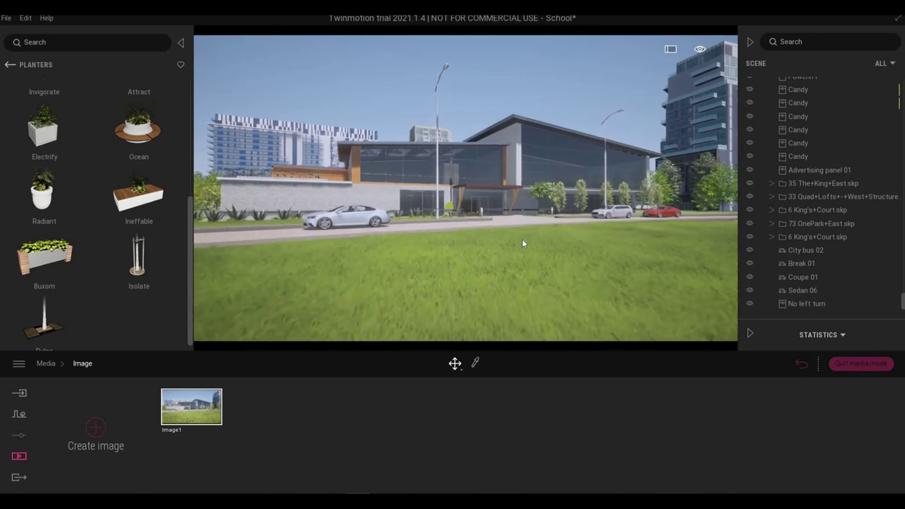
Step: Adjust the new image's framing of the school front and parked cars
{"action": "right_click_drag", "start_coordinate": [519, 239], "coordinate": [512, 235]}
{"action": "middle_click_drag", "start_coordinate": [522, 239], "coordinate": [523, 247]}
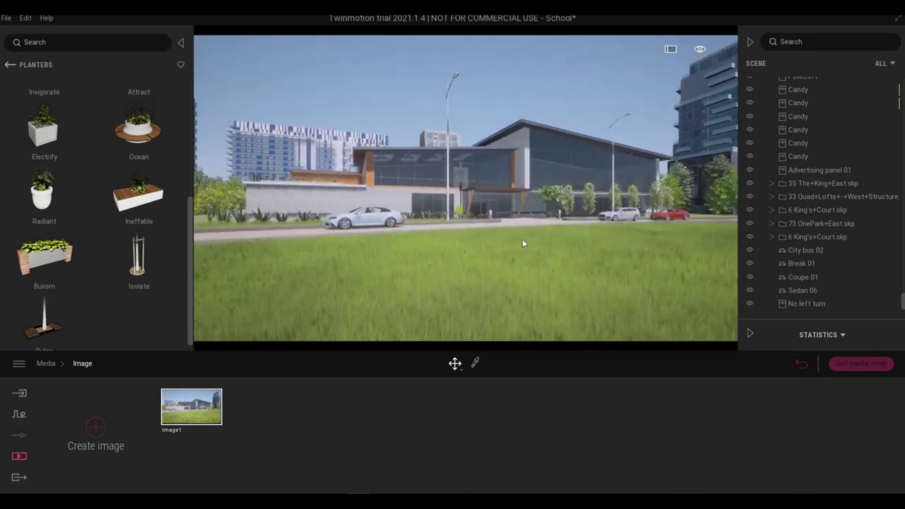